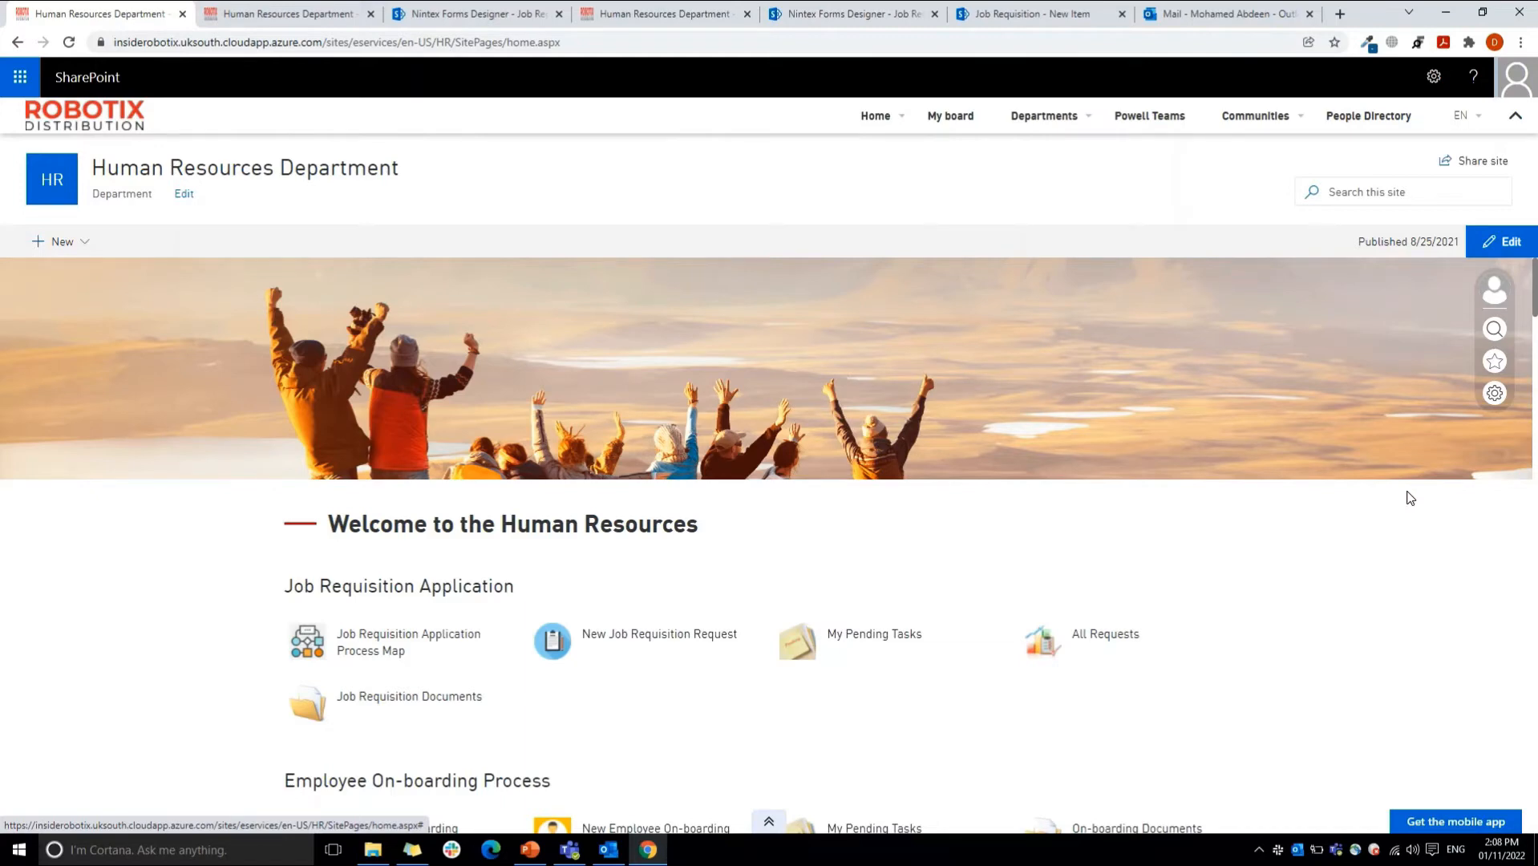
Step: Open the Job Requisition list from the Human Resources site contents and launch its form in the Nintex Forms designer
left_click_drag(1534, 310, 1529, 257)
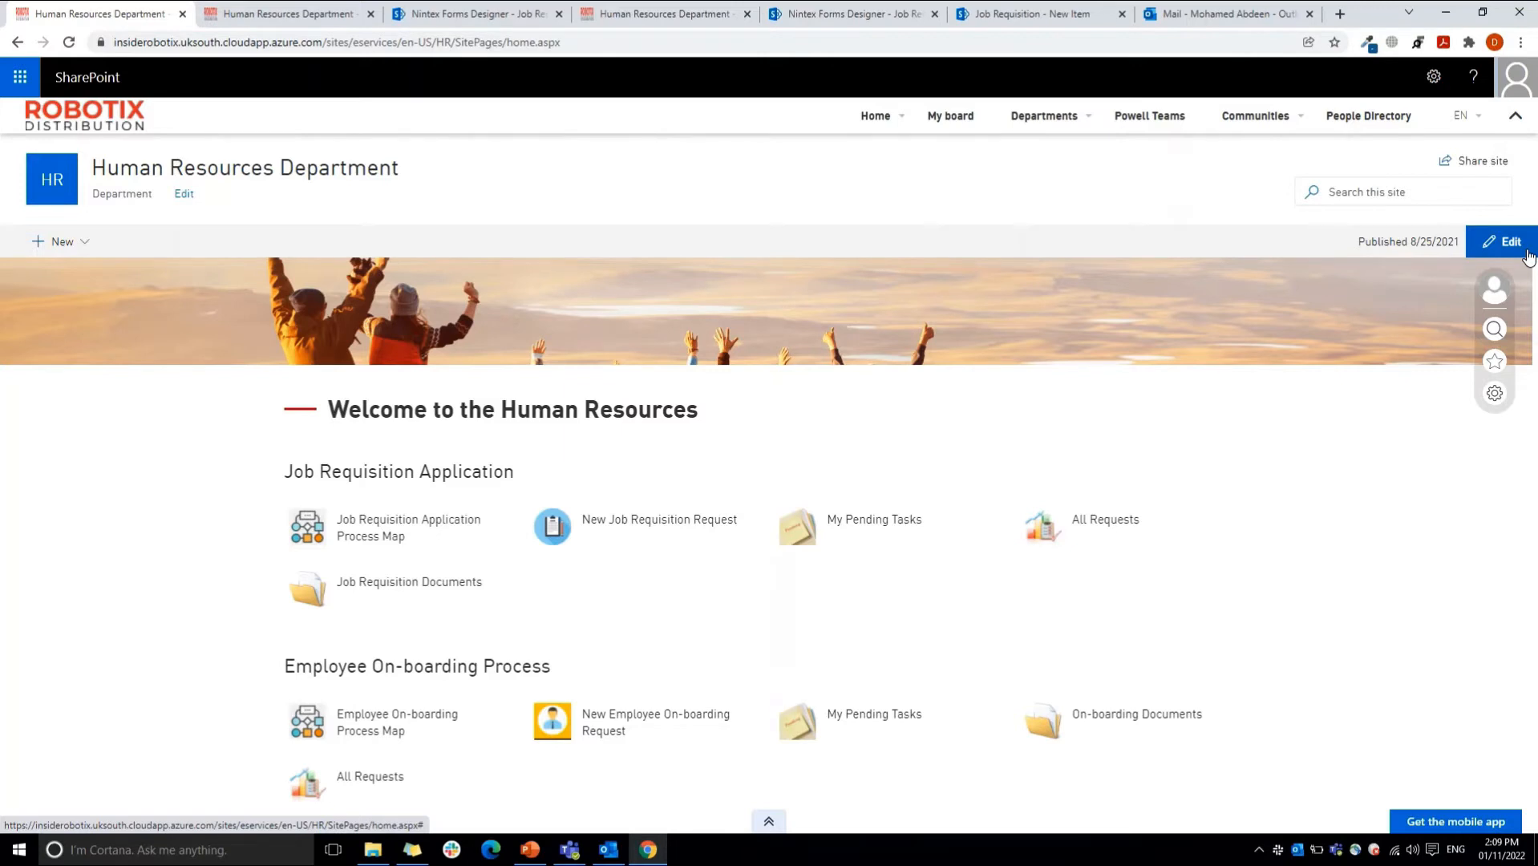
left_click(1425, 84)
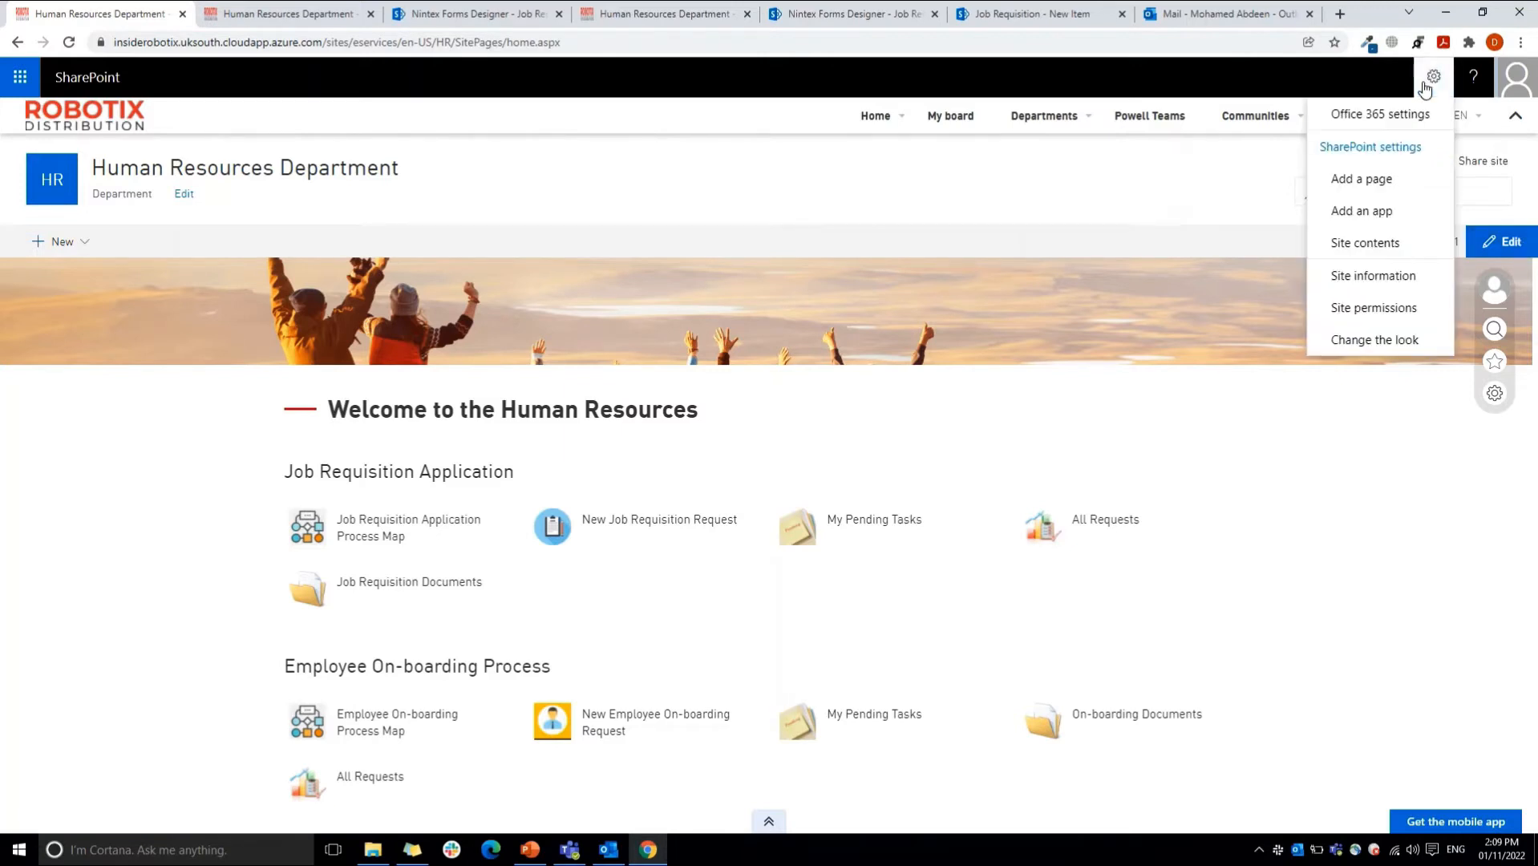
left_click(1360, 243)
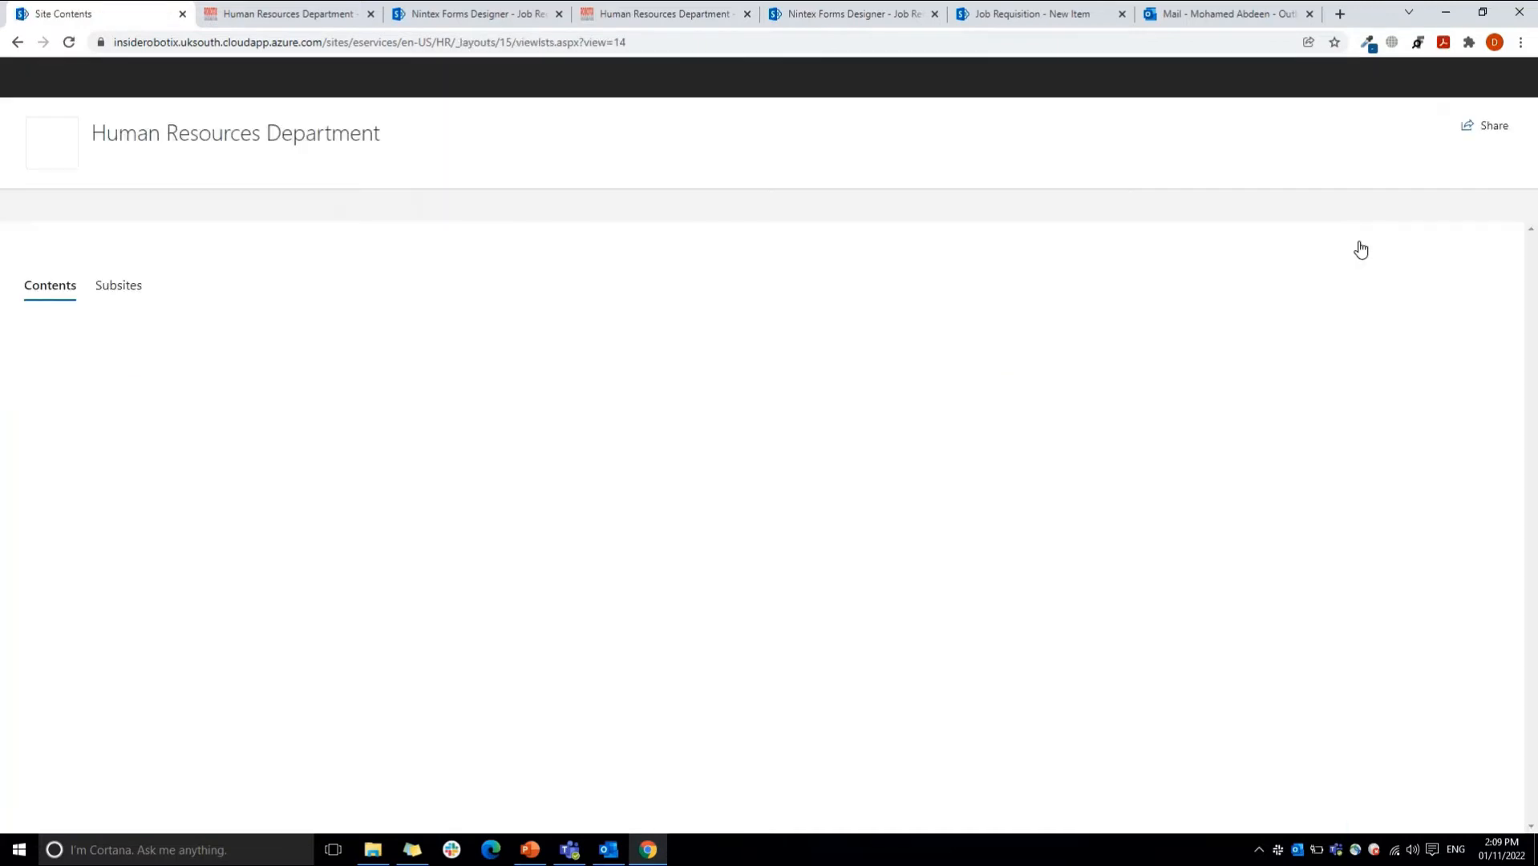
left_click_drag(1531, 281, 1529, 436)
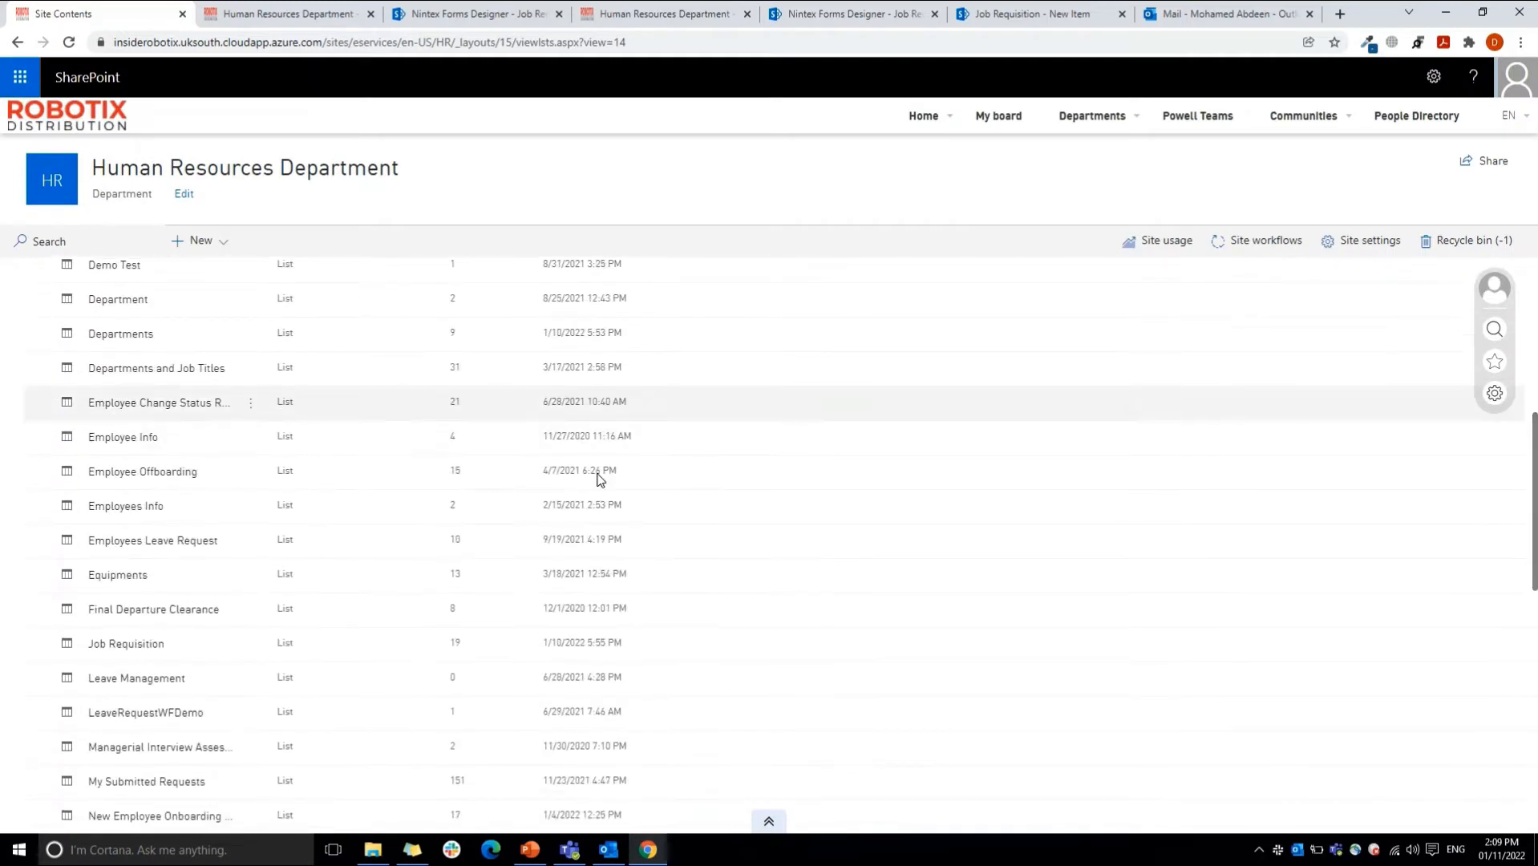
left_click(138, 648)
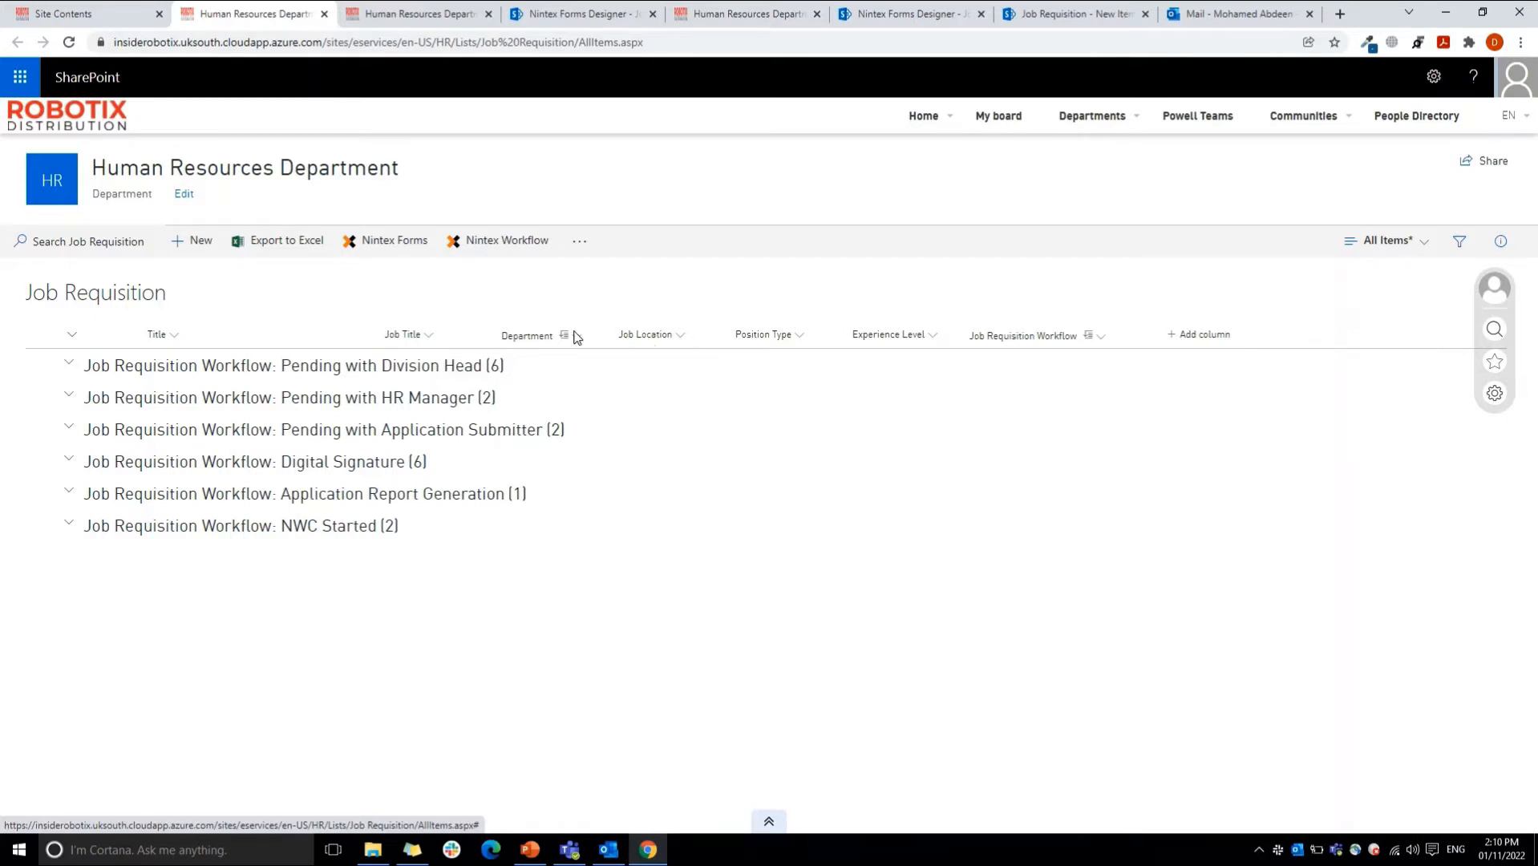
left_click(367, 241)
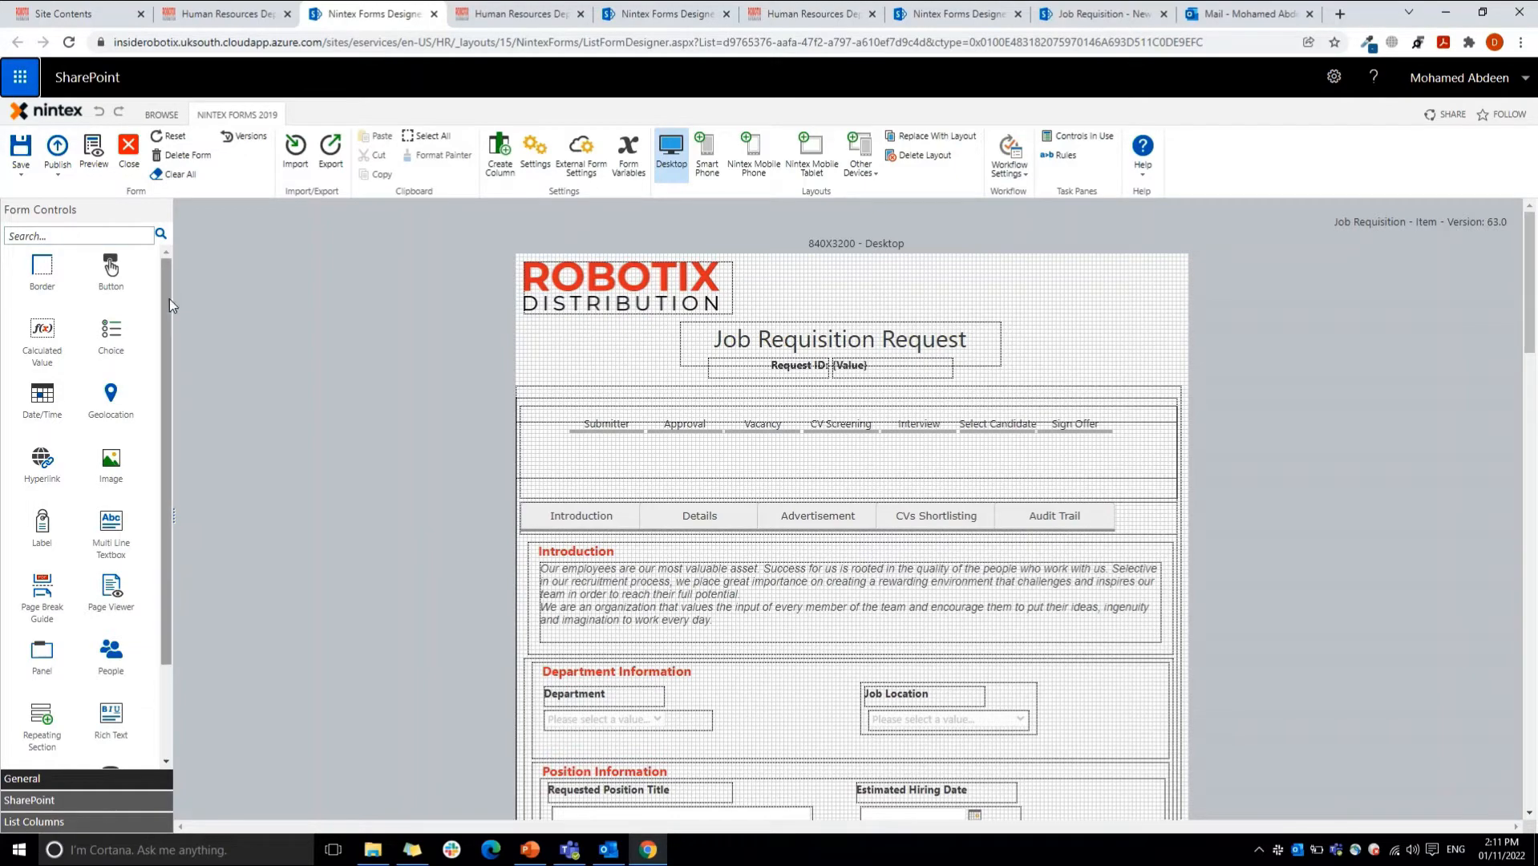
Step: Look through the general form controls available in the designer's toolbox
scroll(154, 501, "down", 3)
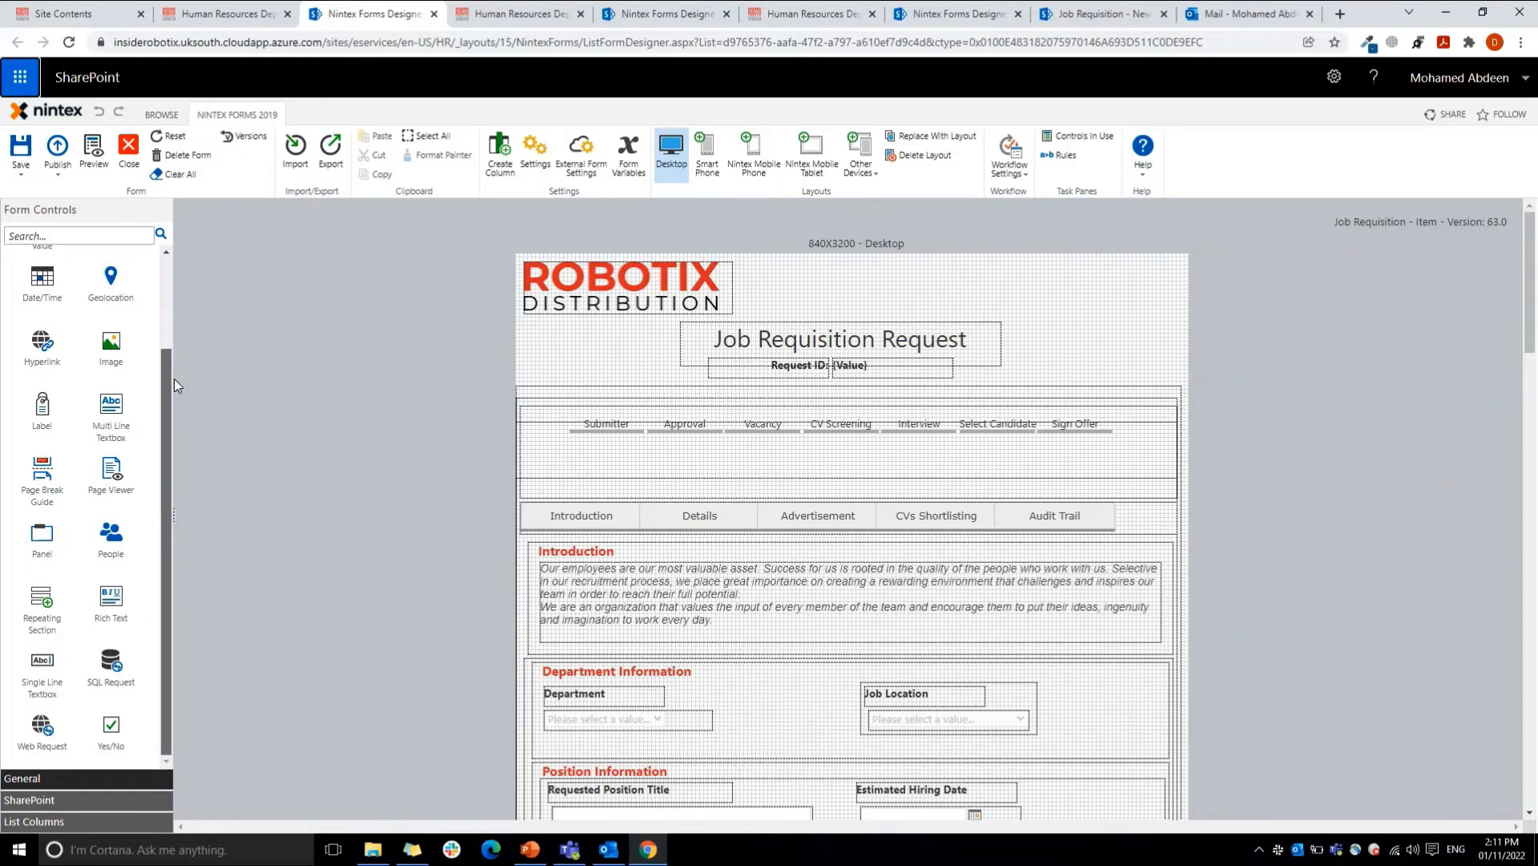
left_click_drag(174, 379, 178, 260)
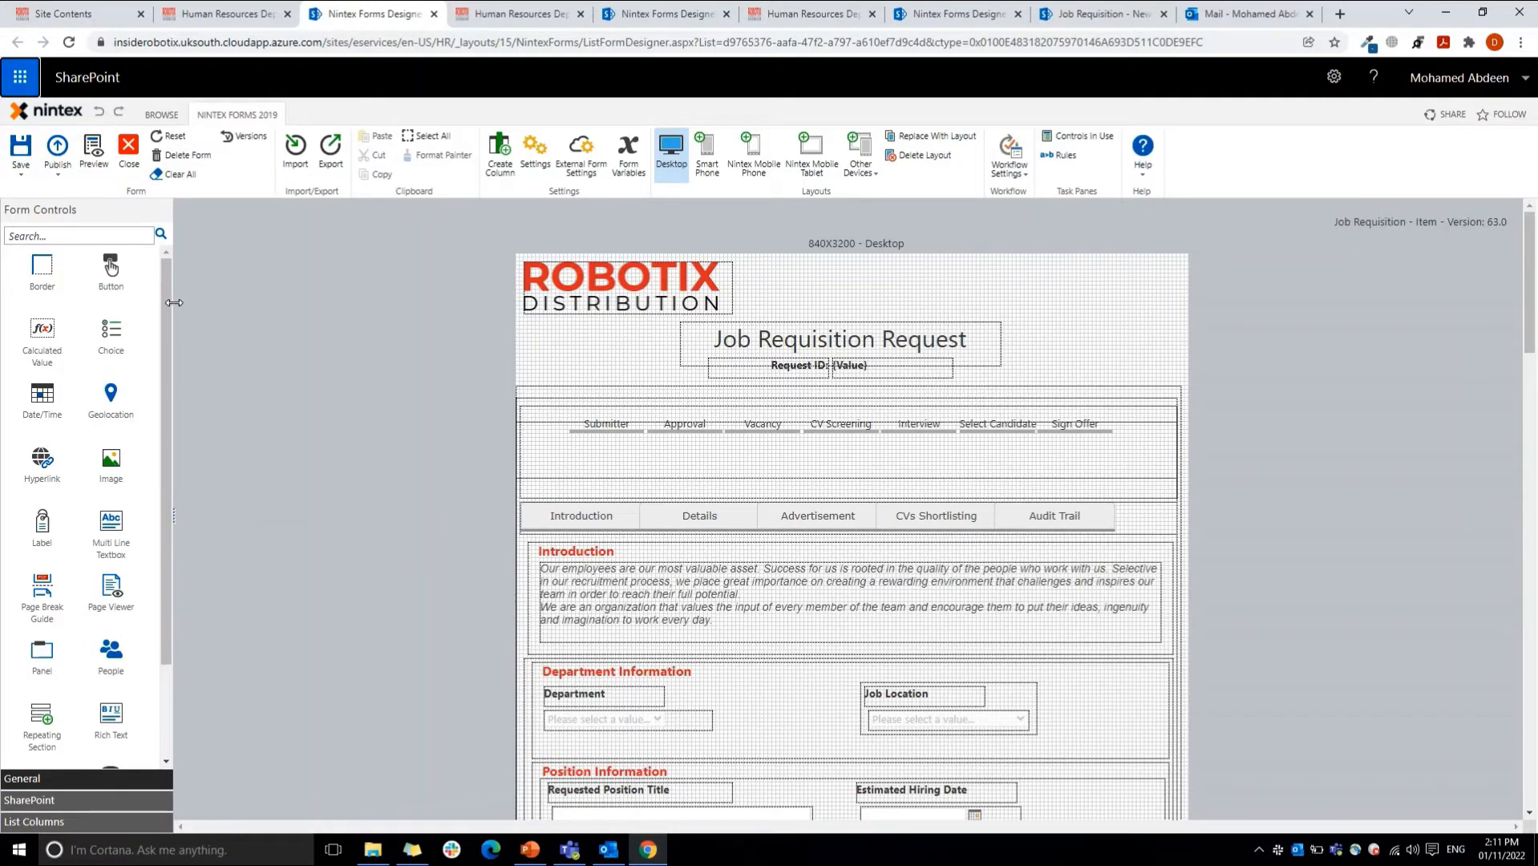
mouse_move(174, 301)
left_mouse_down()
mouse_move(222, 299)
mouse_move(168, 306)
left_mouse_up()
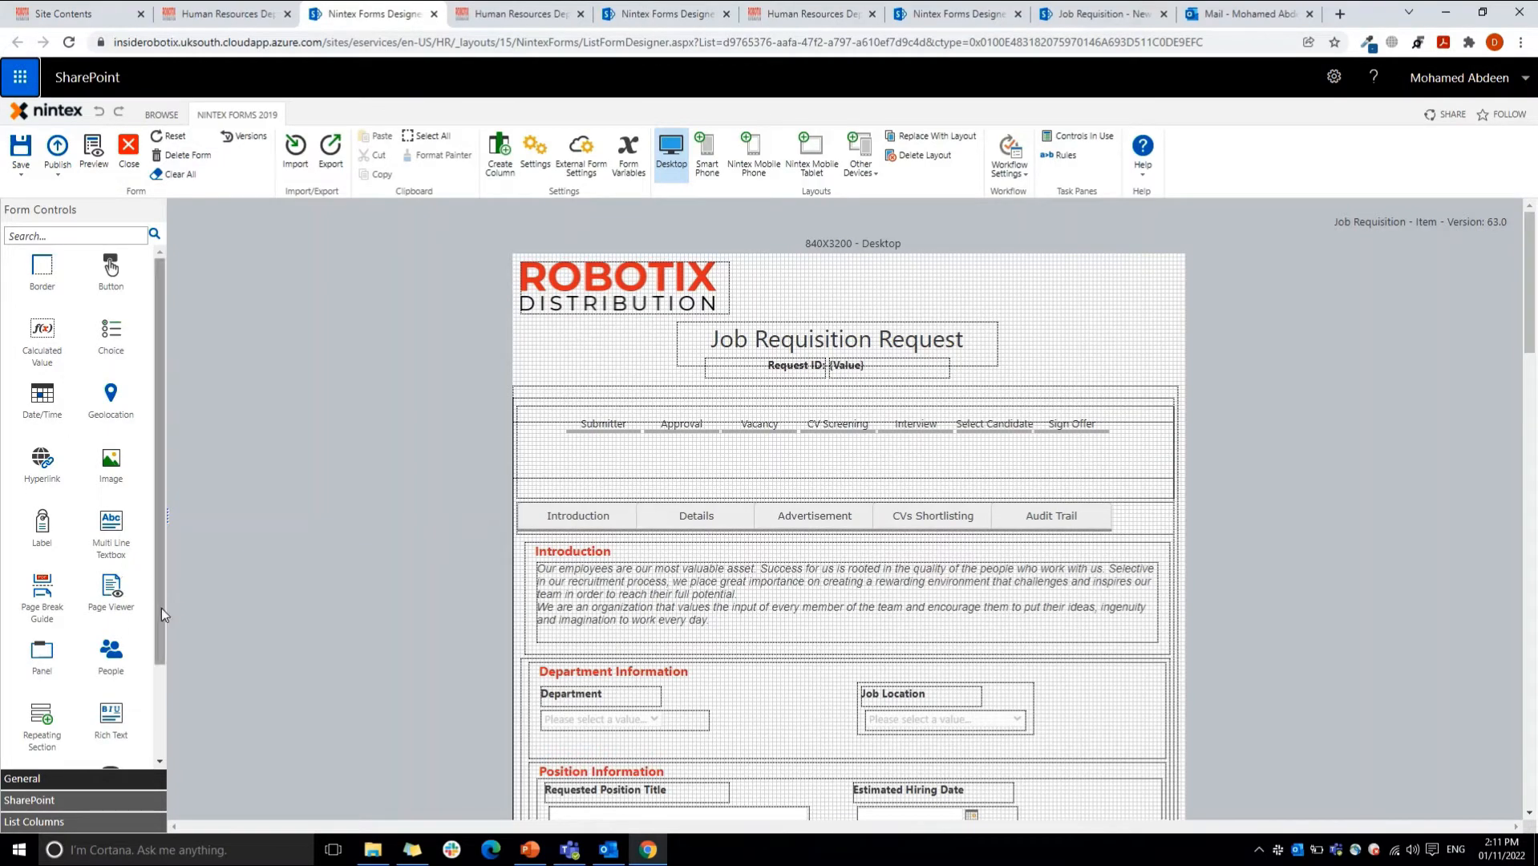
left_click_drag(157, 612, 154, 711)
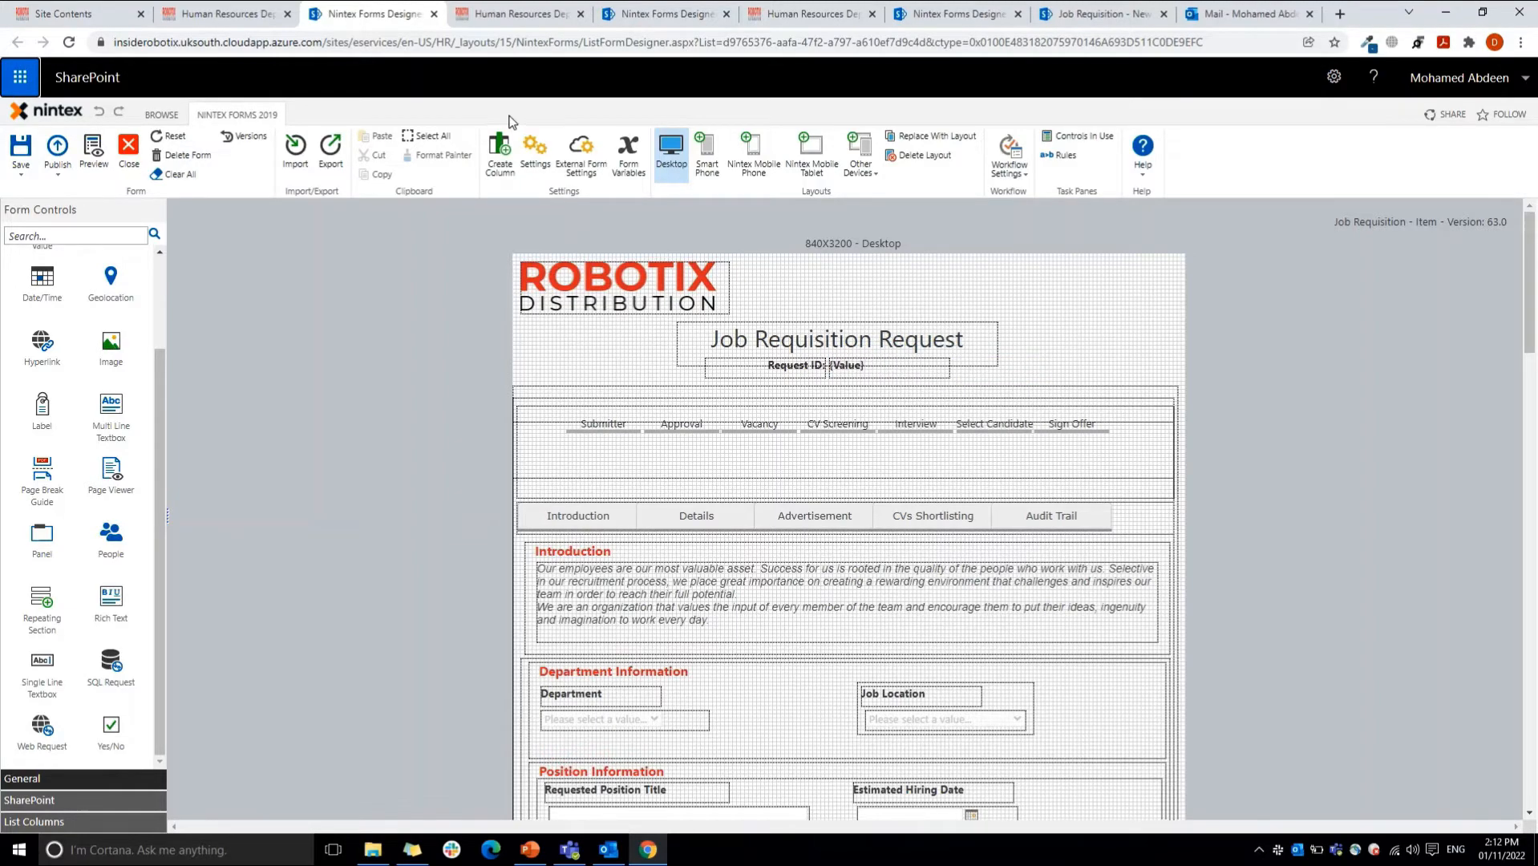
Step: Review the form settings' Custom CSS code and the advanced CSS includes, and close the settings without saving
left_click(534, 149)
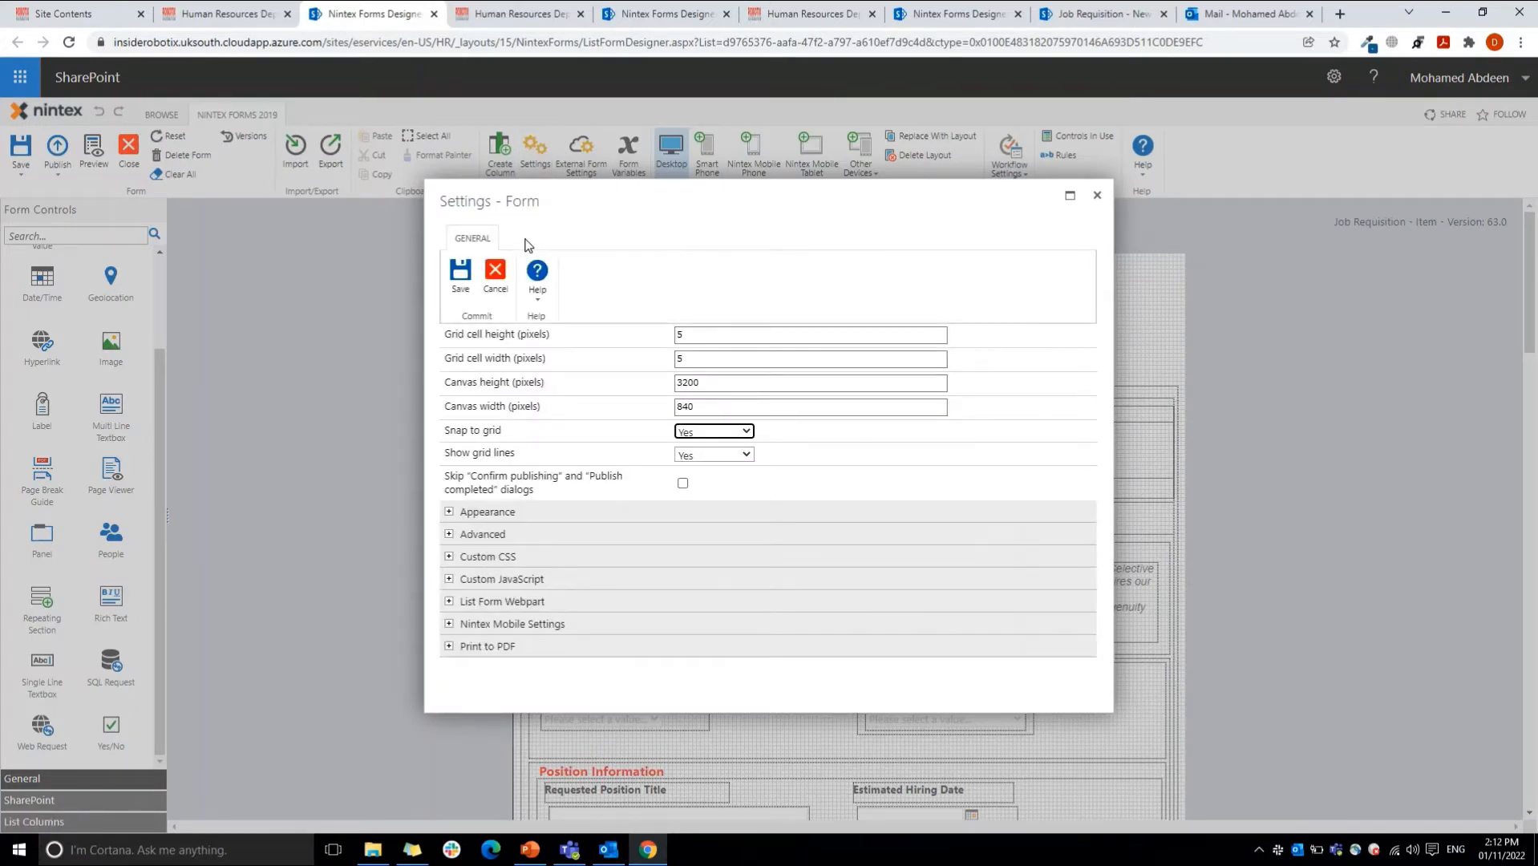
left_click(485, 557)
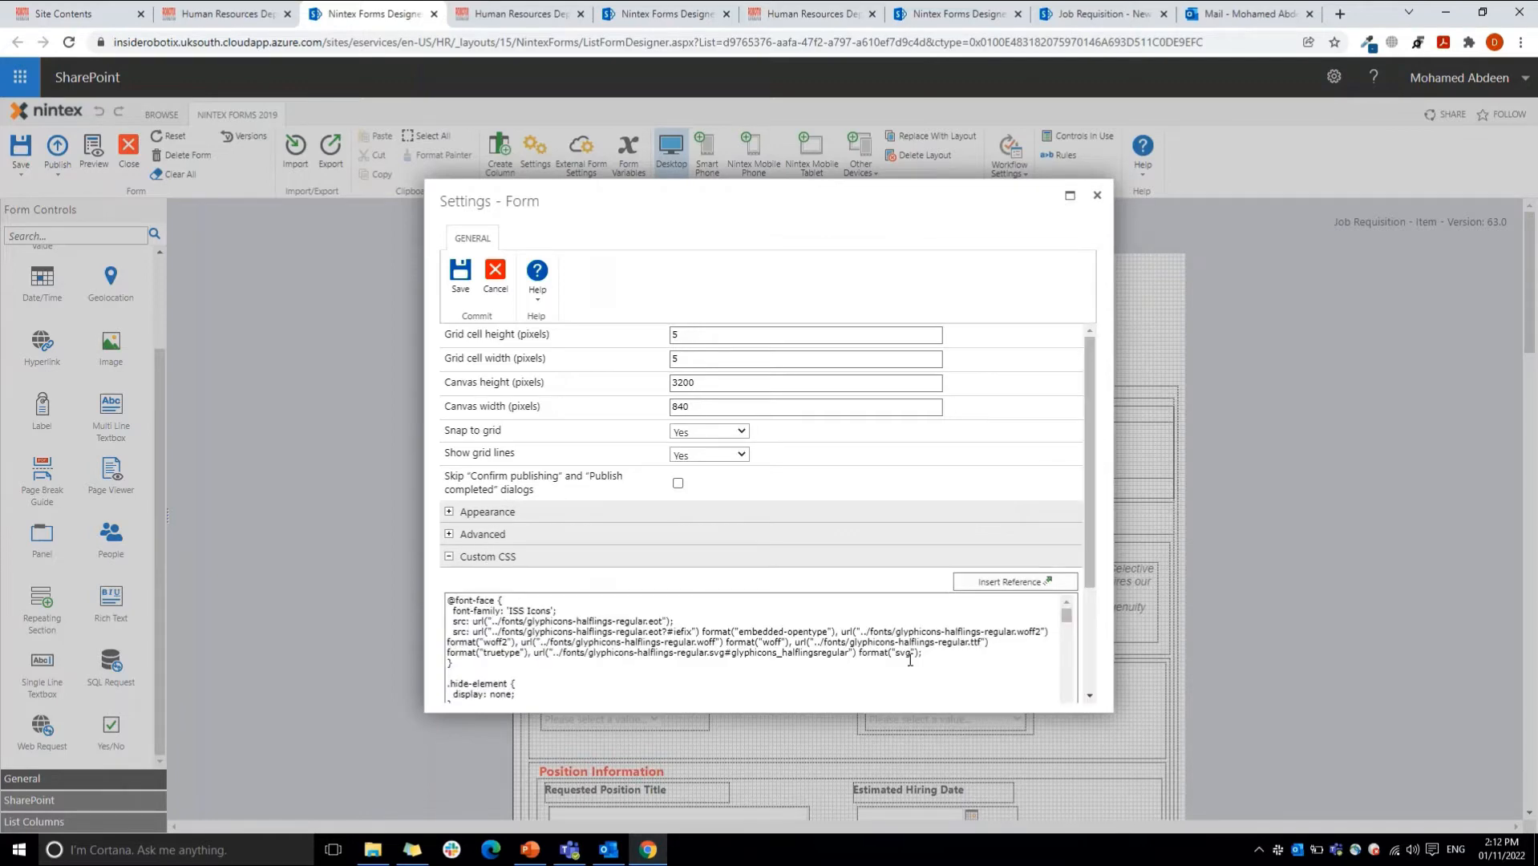
left_click_drag(1089, 567, 1089, 651)
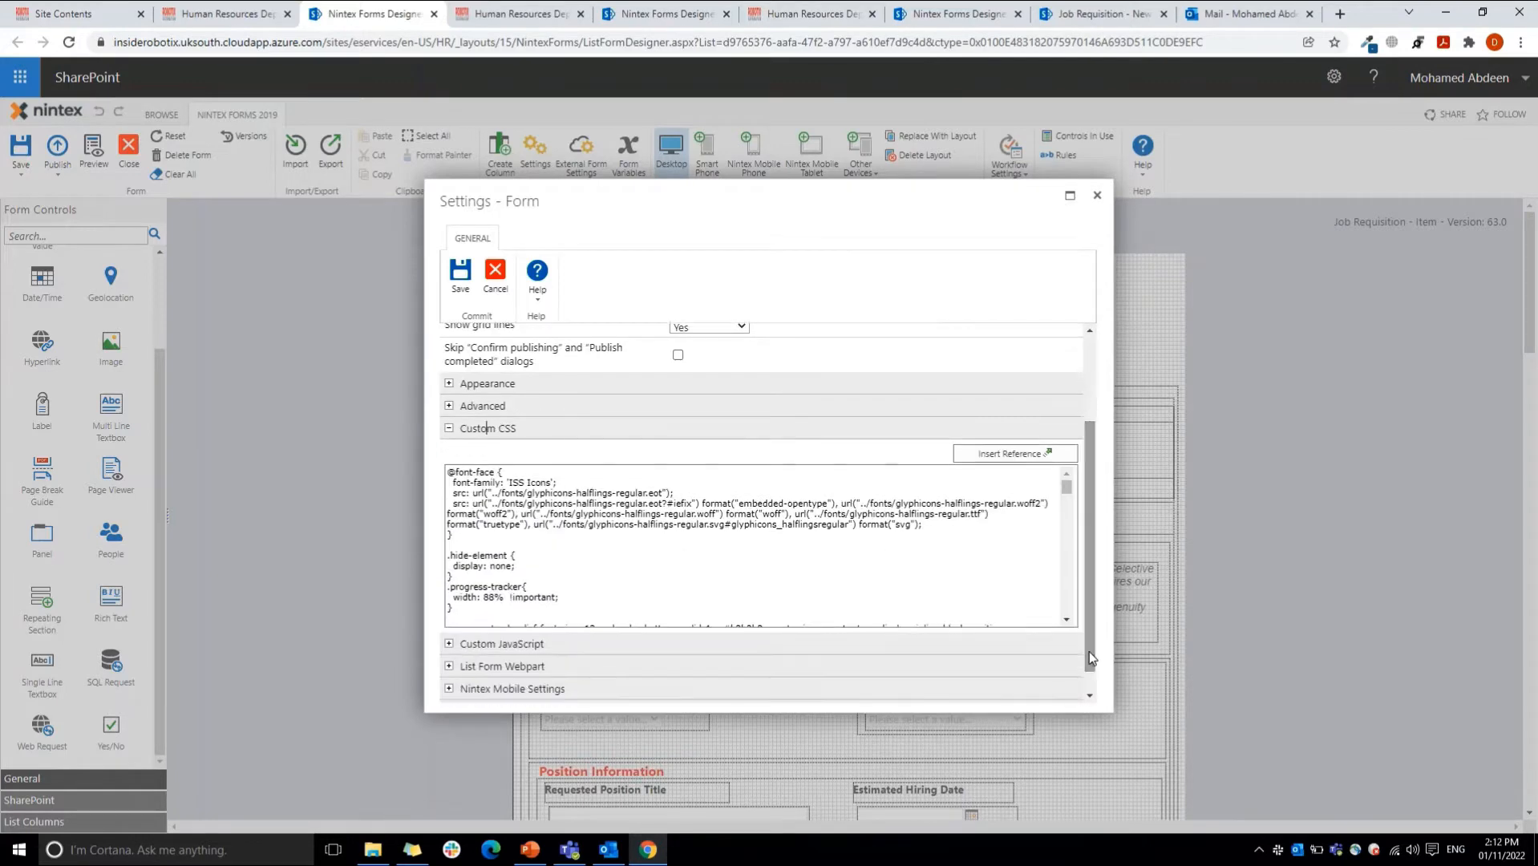
left_click_drag(1067, 490, 1071, 440)
left_click(655, 406)
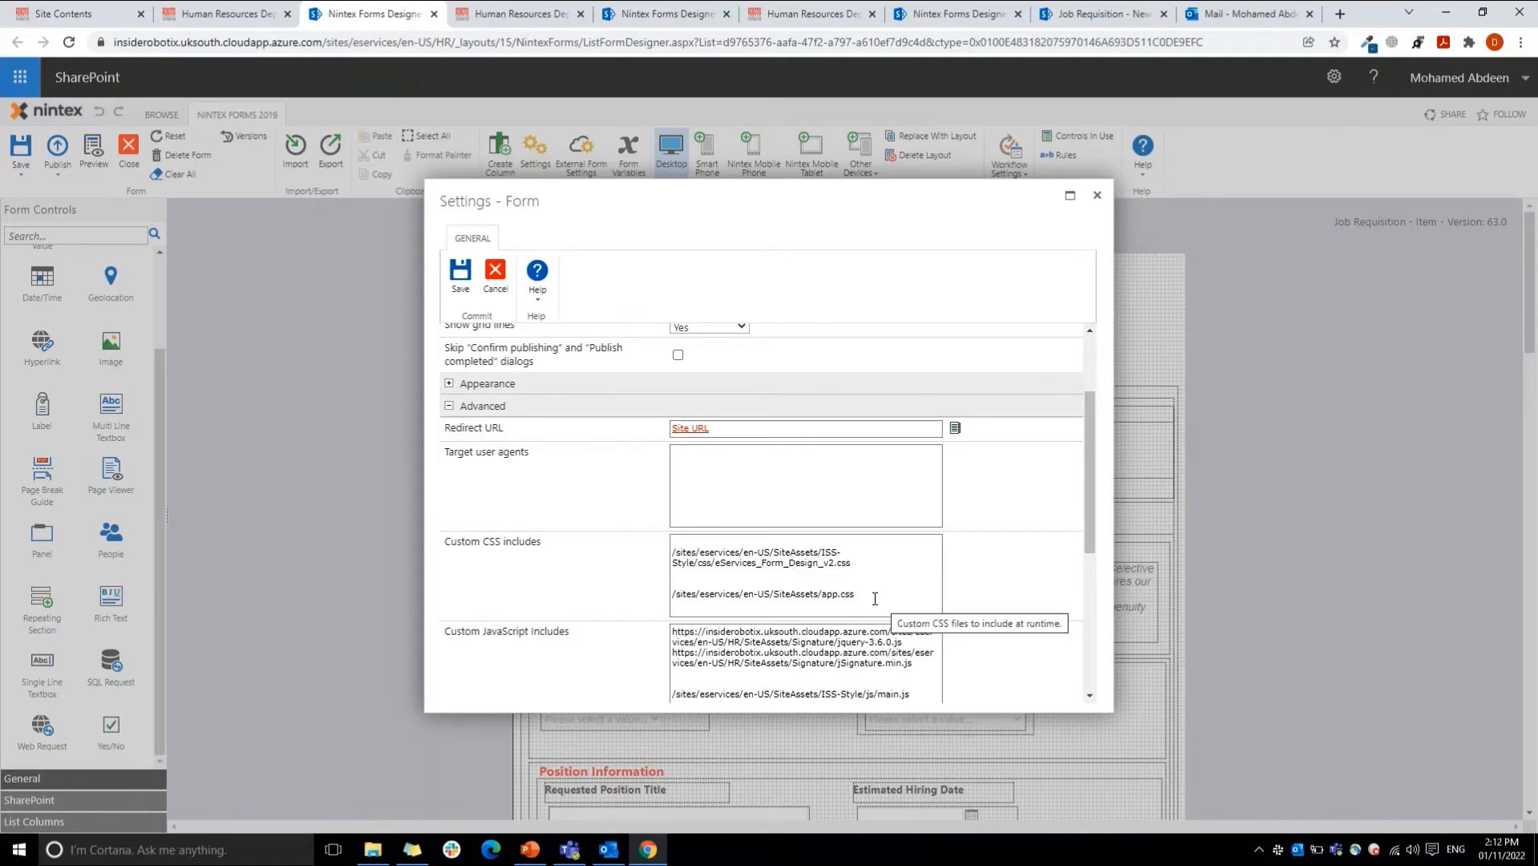
left_click_drag(874, 598, 678, 594)
left_click(678, 593)
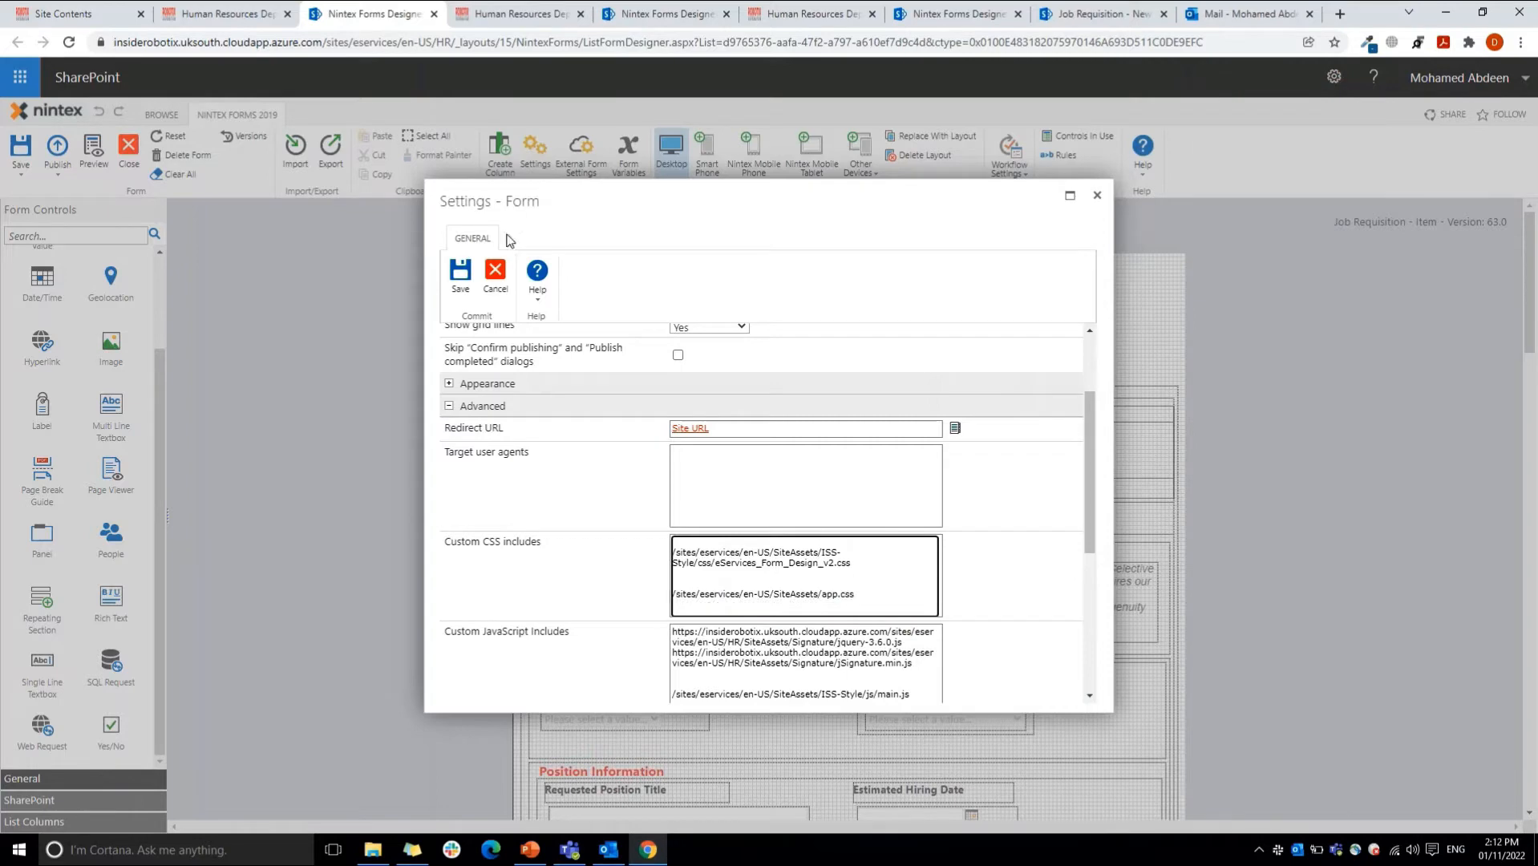
left_click(496, 277)
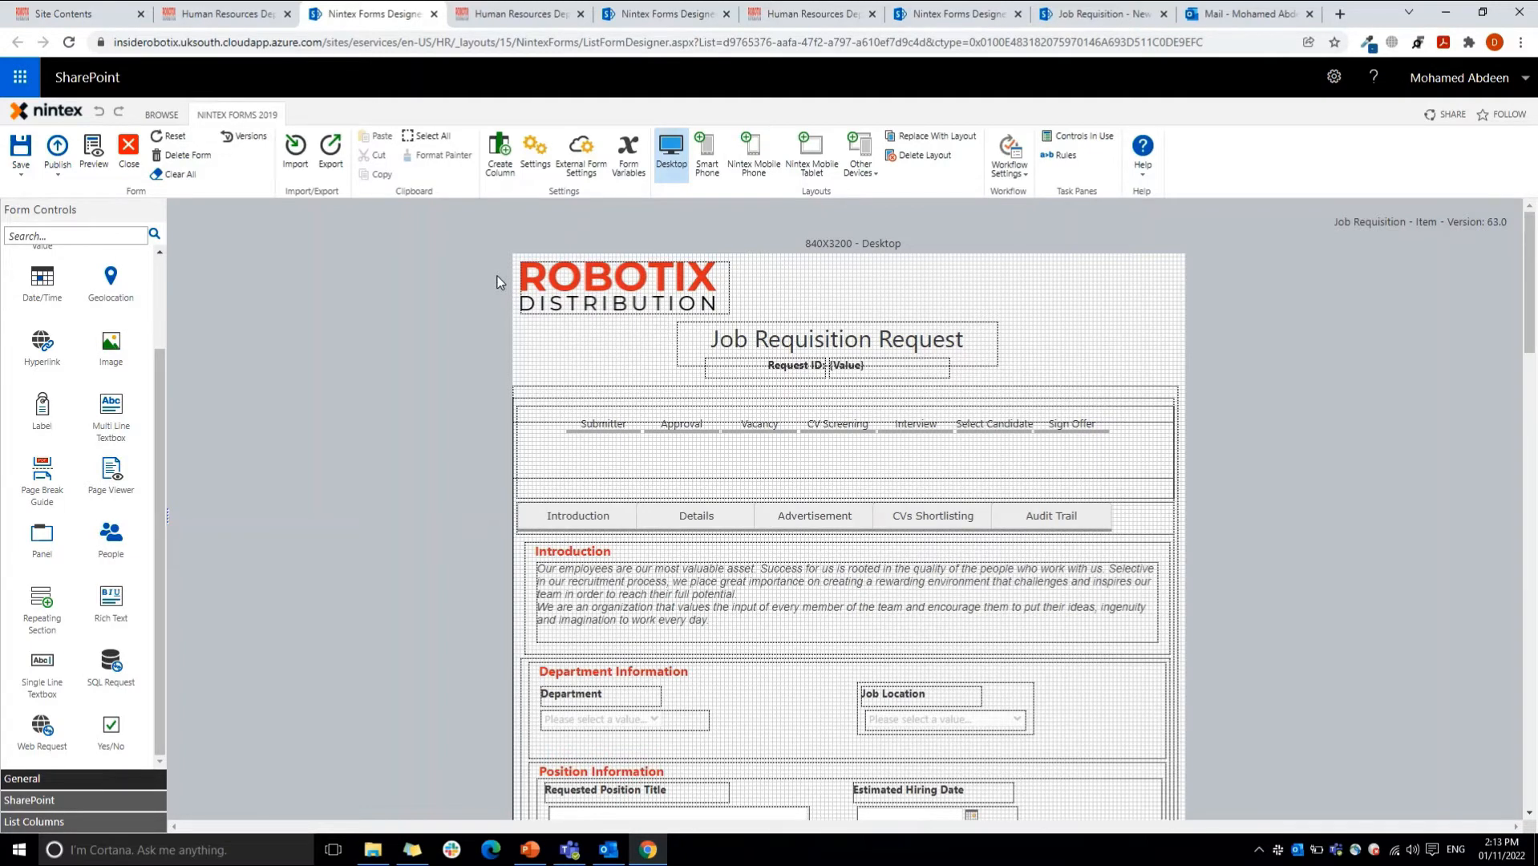
Step: Check the CSS class assigned to the Introduction panel
left_click(574, 560)
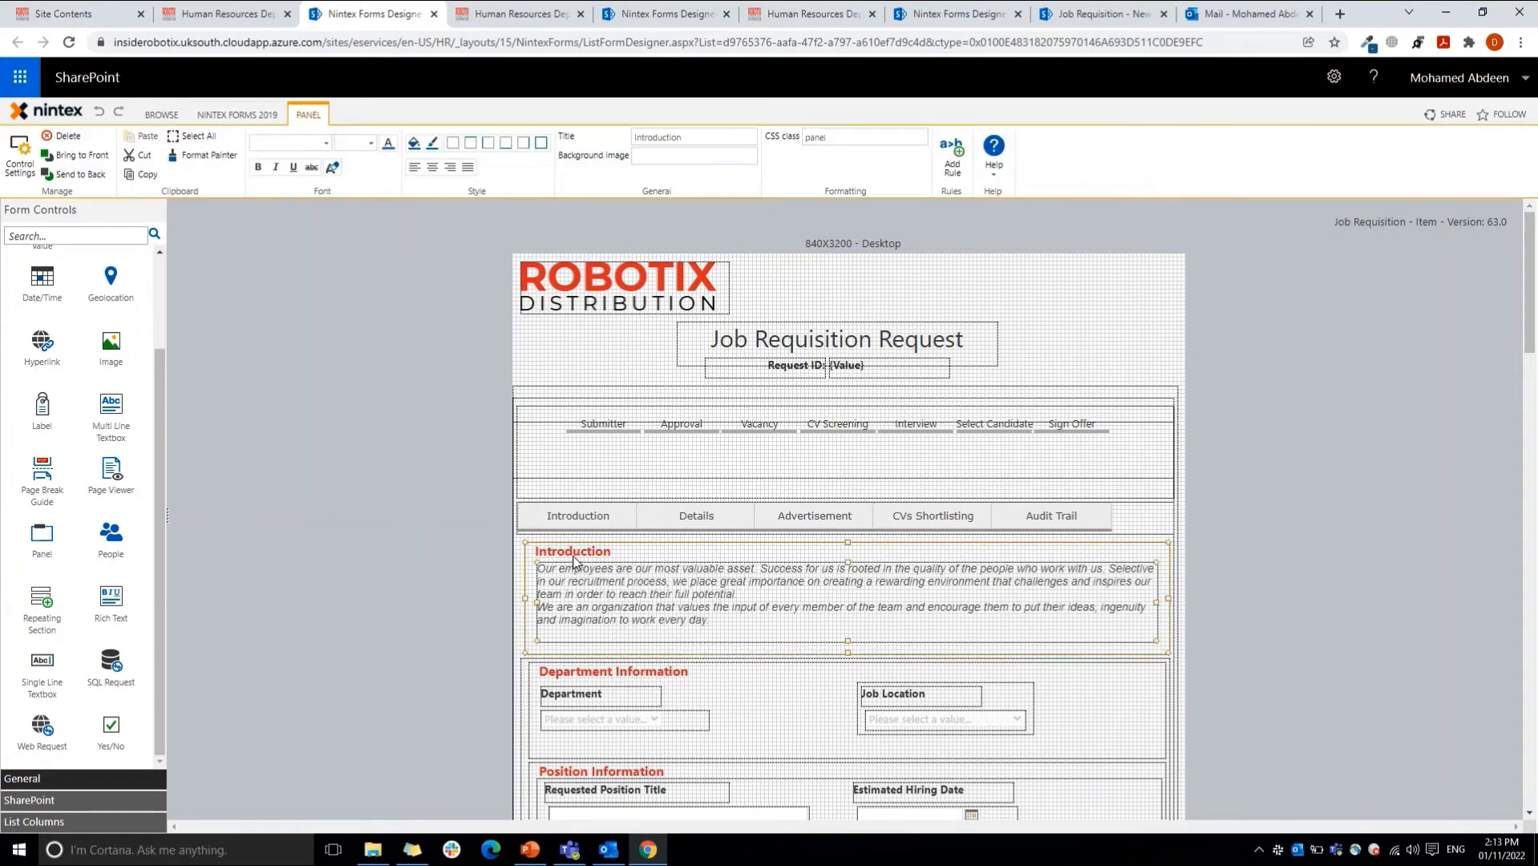
double_click(834, 138)
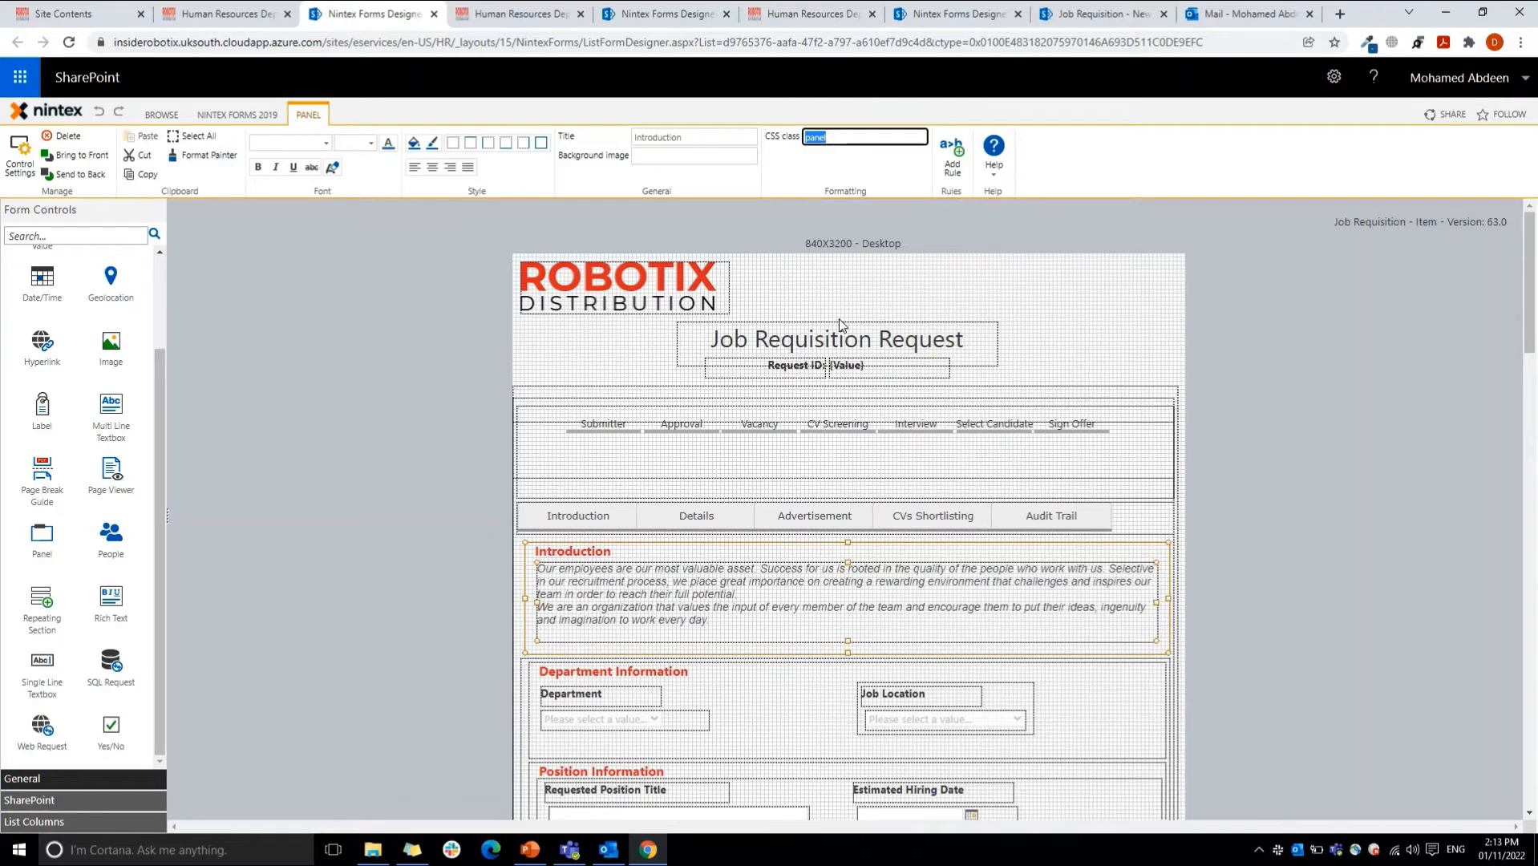
Step: Open the formula of the Request ID calculated value in the Formula Builder and examine its prefix and date format
left_click(874, 376)
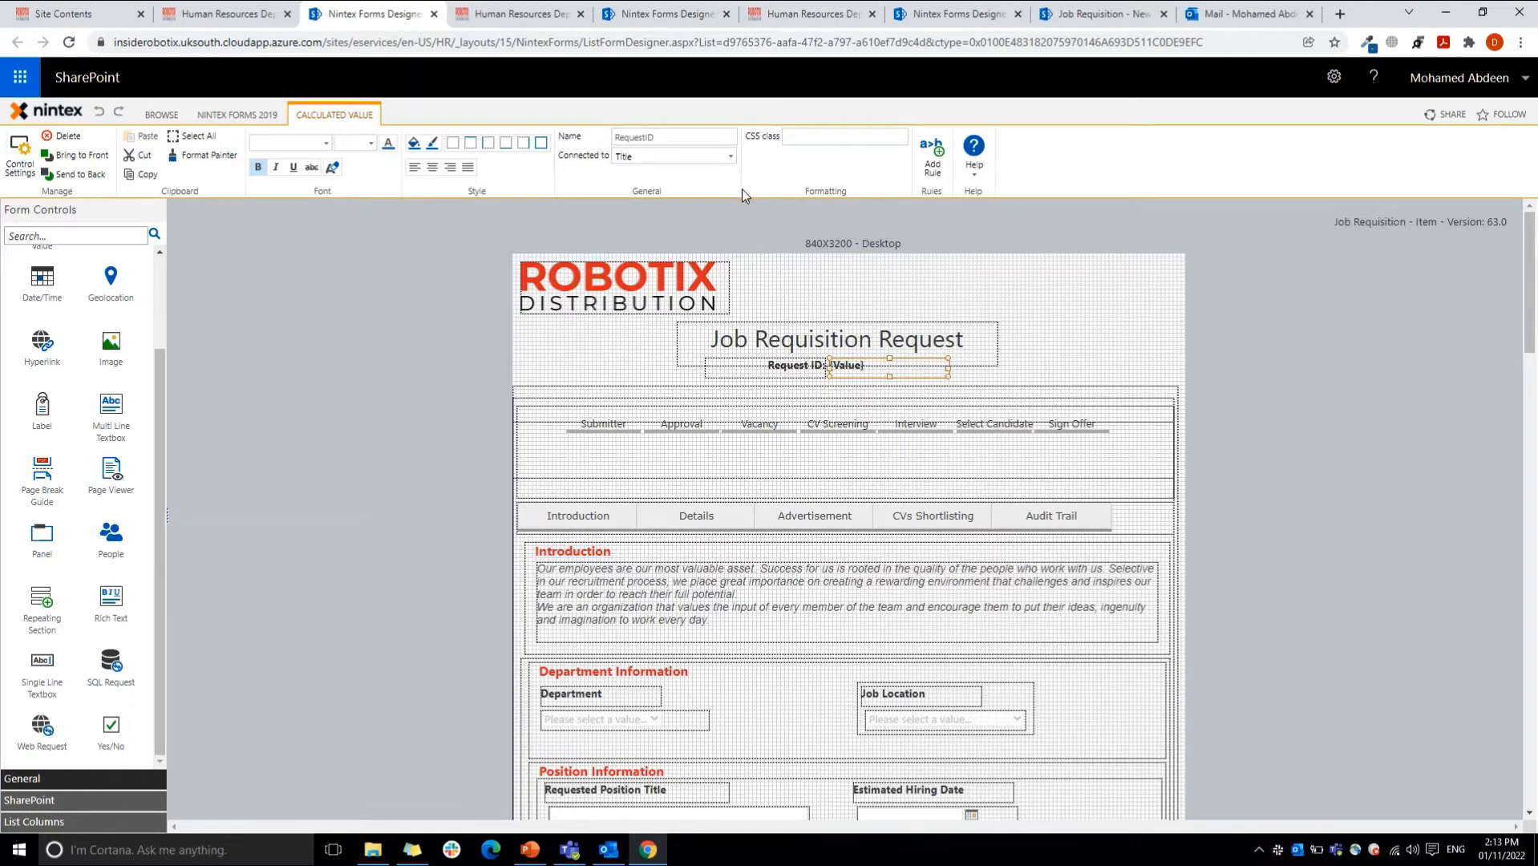
double_click(850, 368)
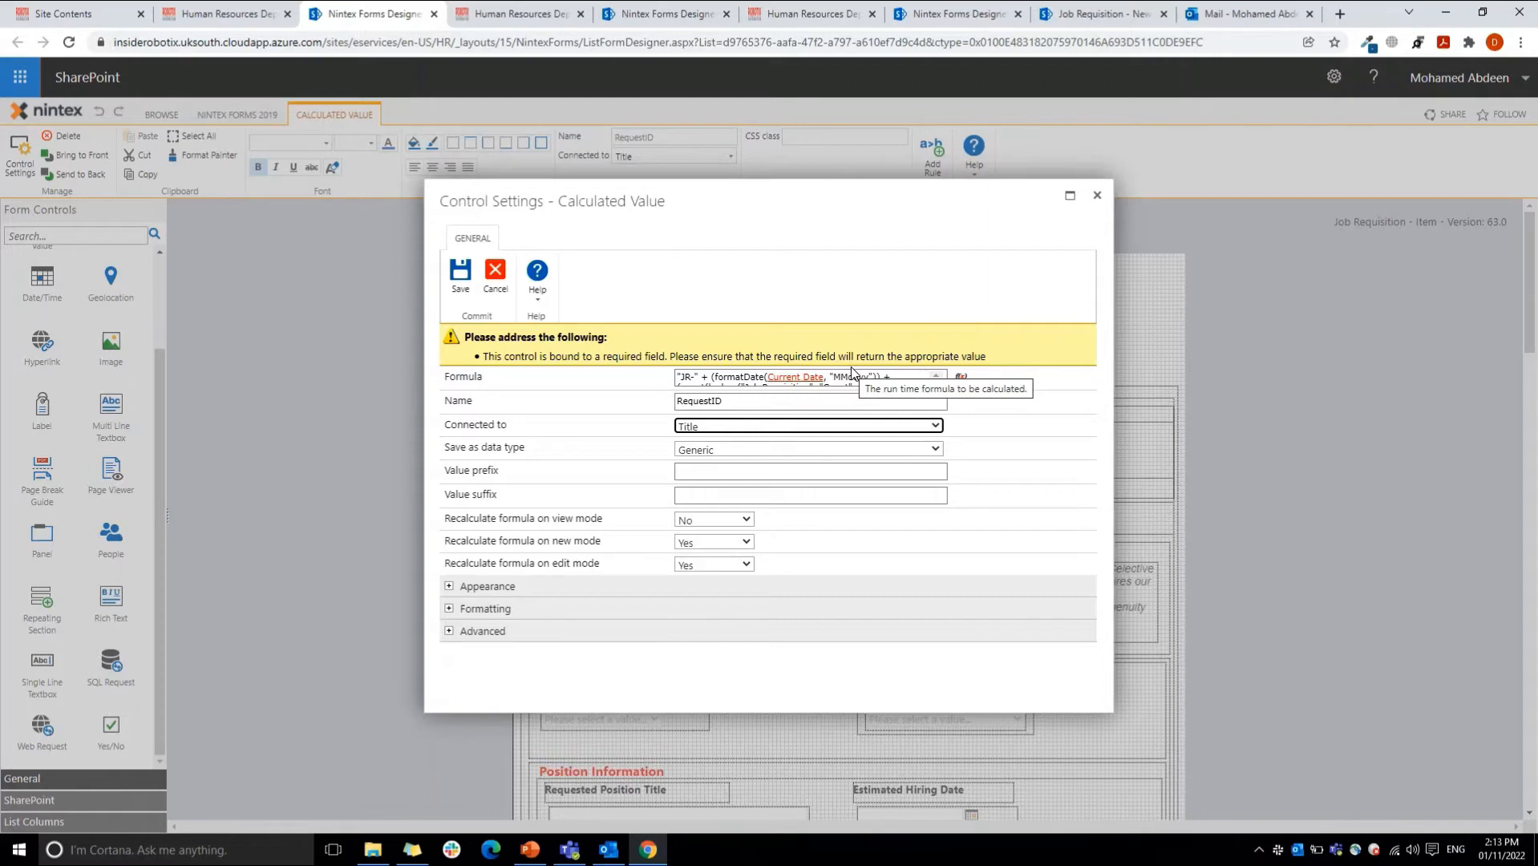
left_click(961, 377)
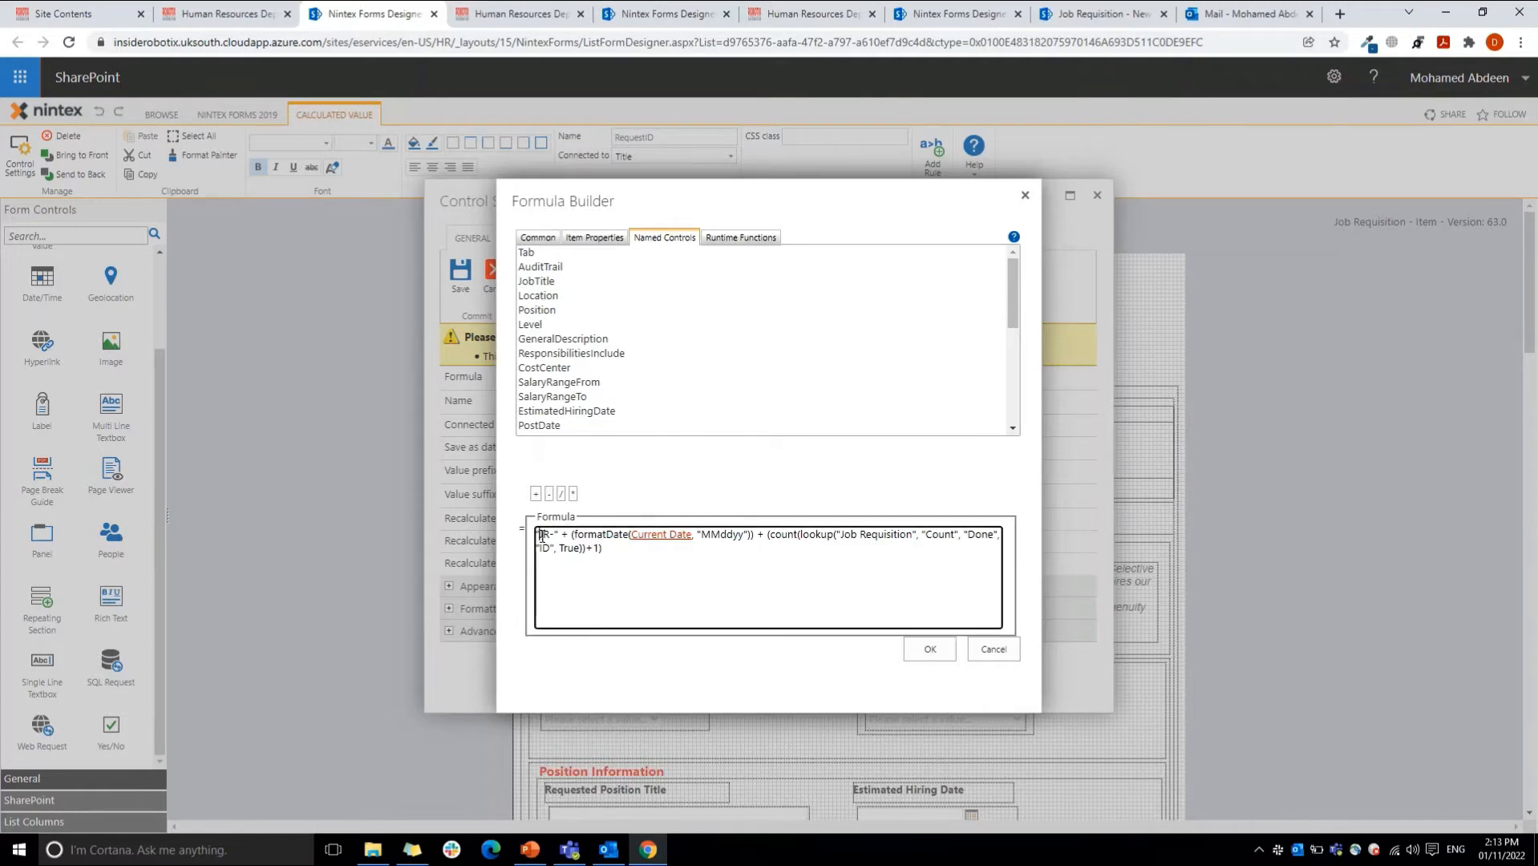
left_click_drag(538, 534, 550, 539)
left_click_drag(701, 537, 745, 539)
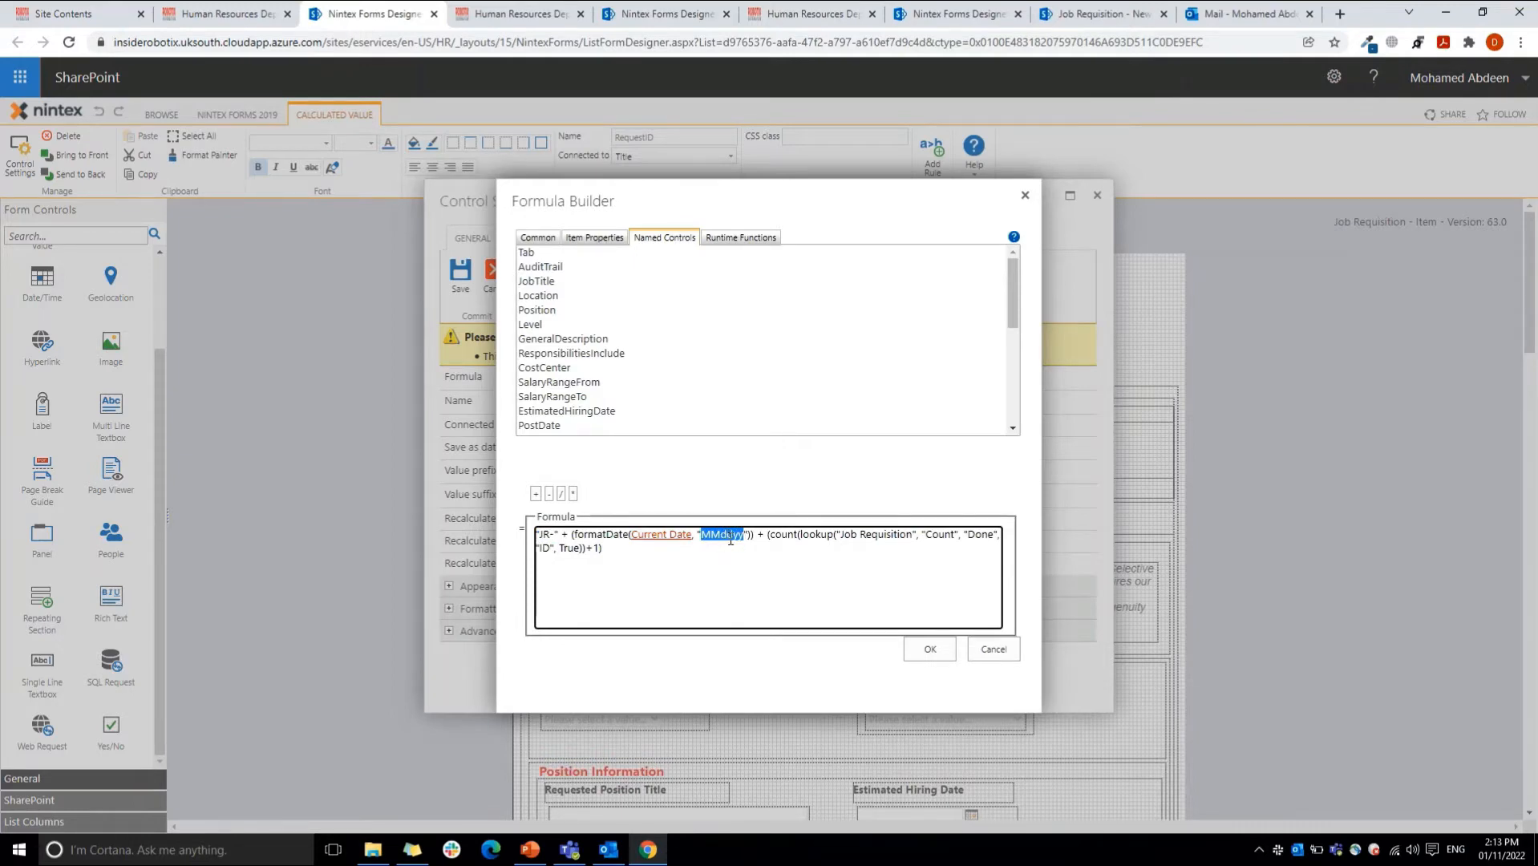
left_click(574, 537)
left_click_drag(589, 540, 619, 552)
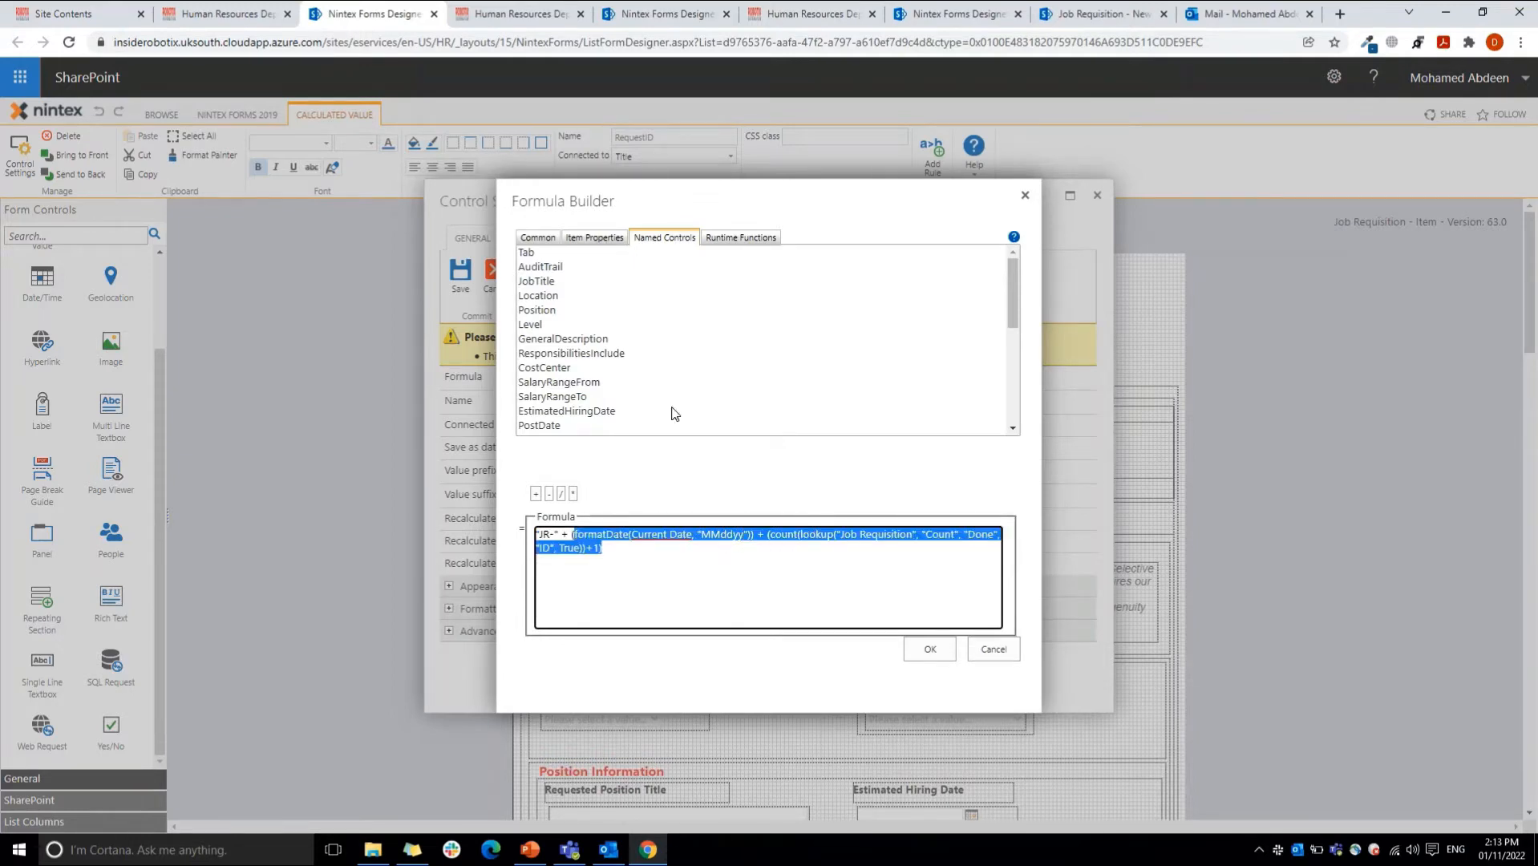
Step: Look up the description and syntax of the formatDate runtime function
left_click(732, 239)
left_click(592, 313)
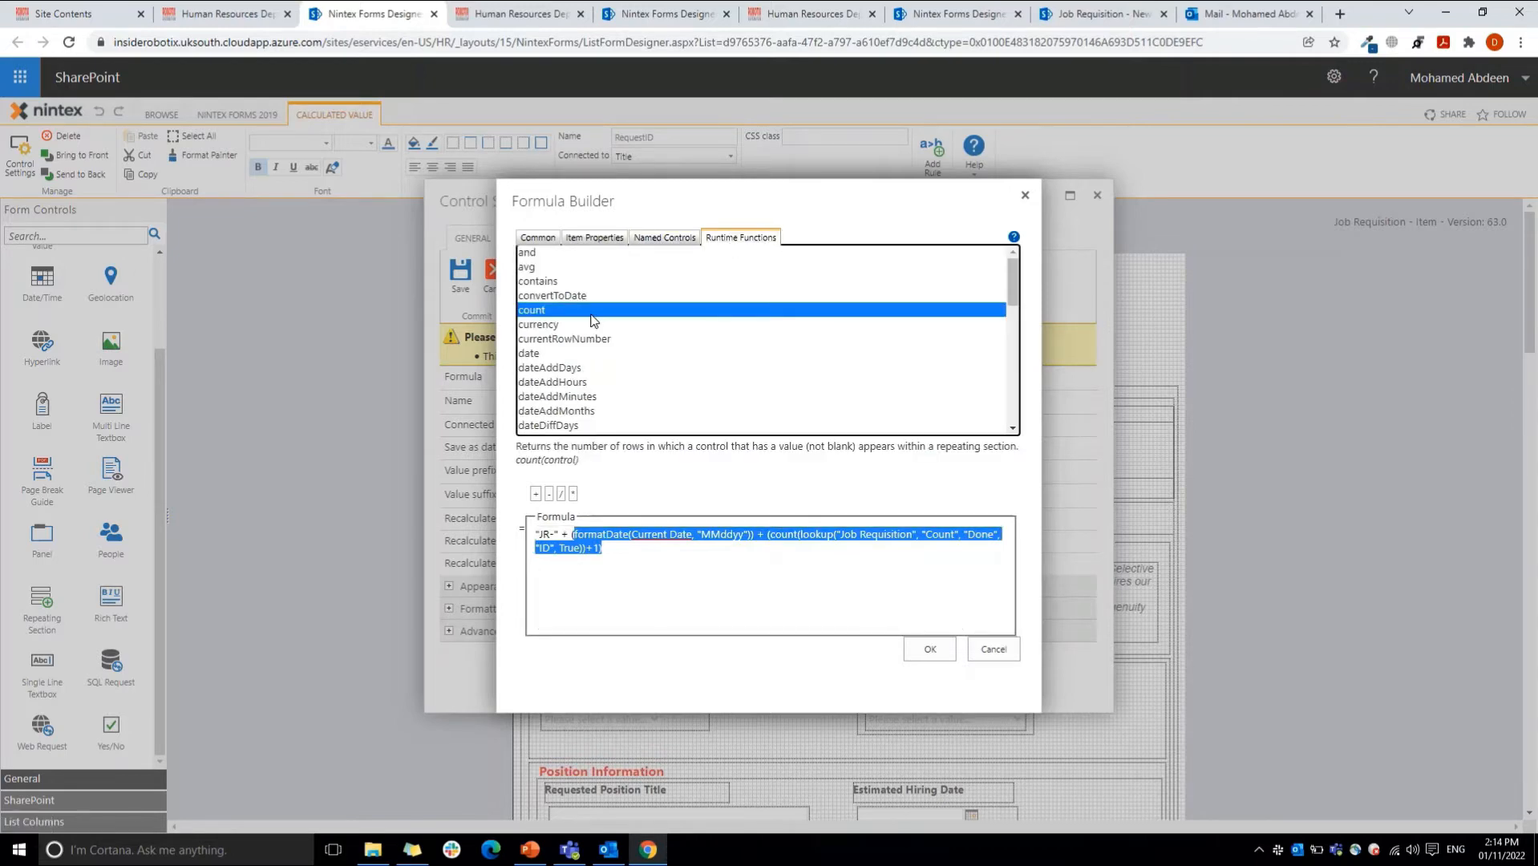
key("f")
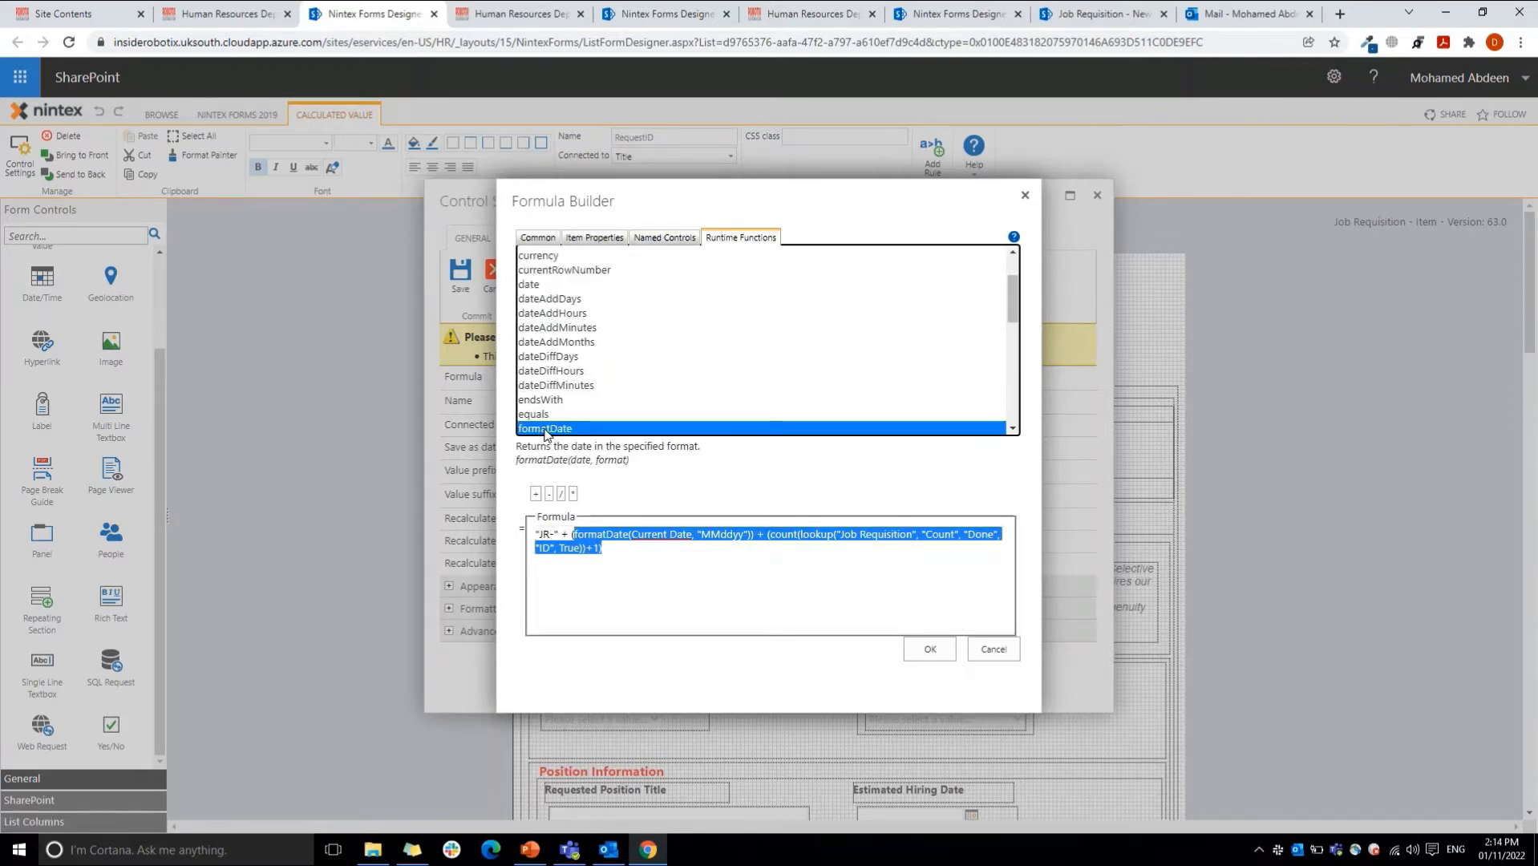
left_click_drag(514, 450, 646, 465)
left_click(649, 468)
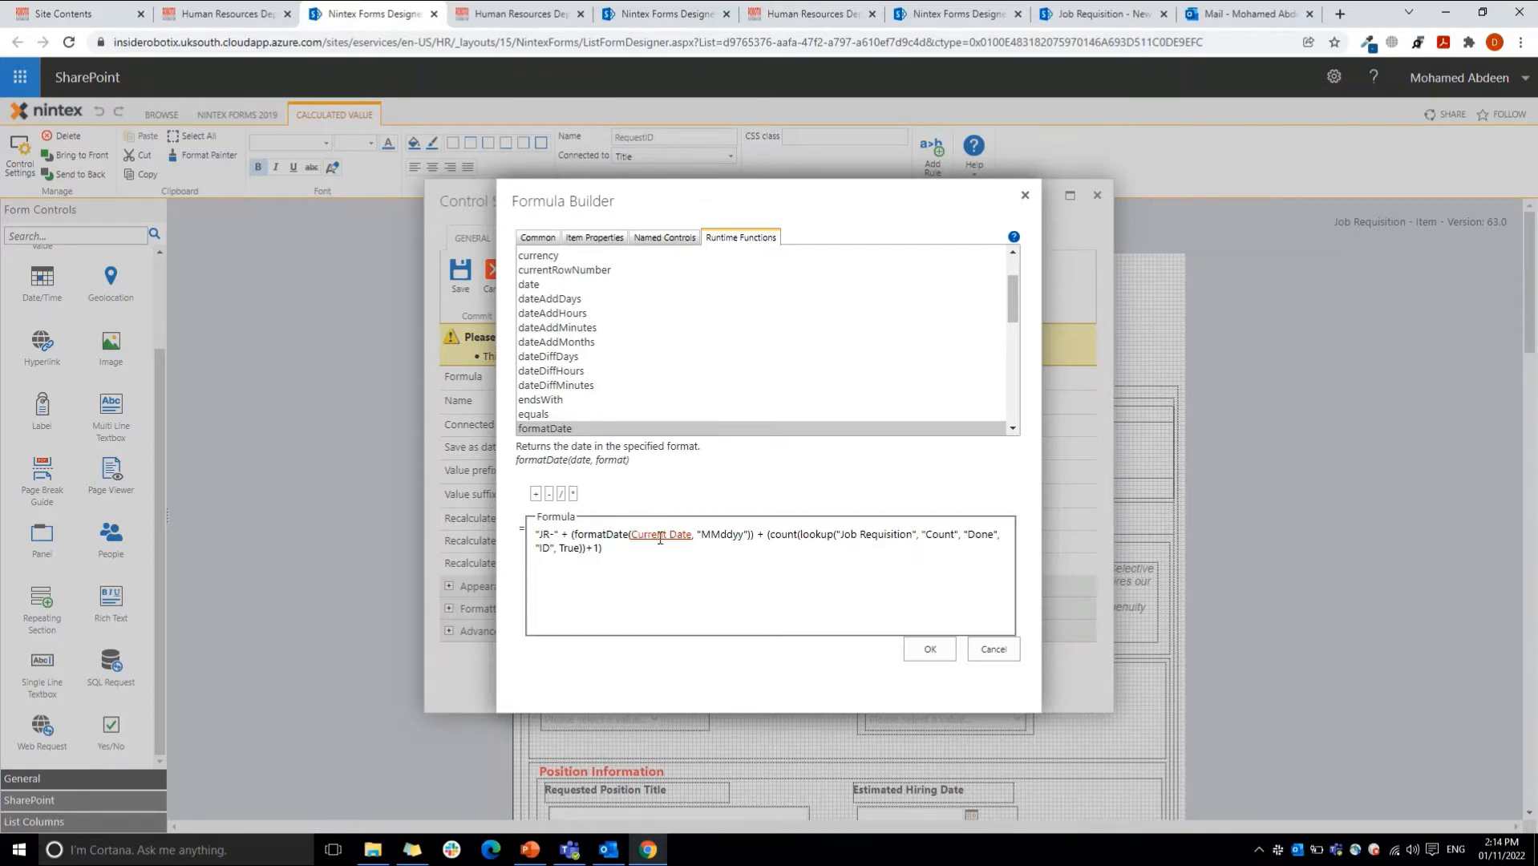
Step: Examine the formula's formatDate part and its count and lookup arguments, and leave the Request ID control settings without saving
left_click(758, 535)
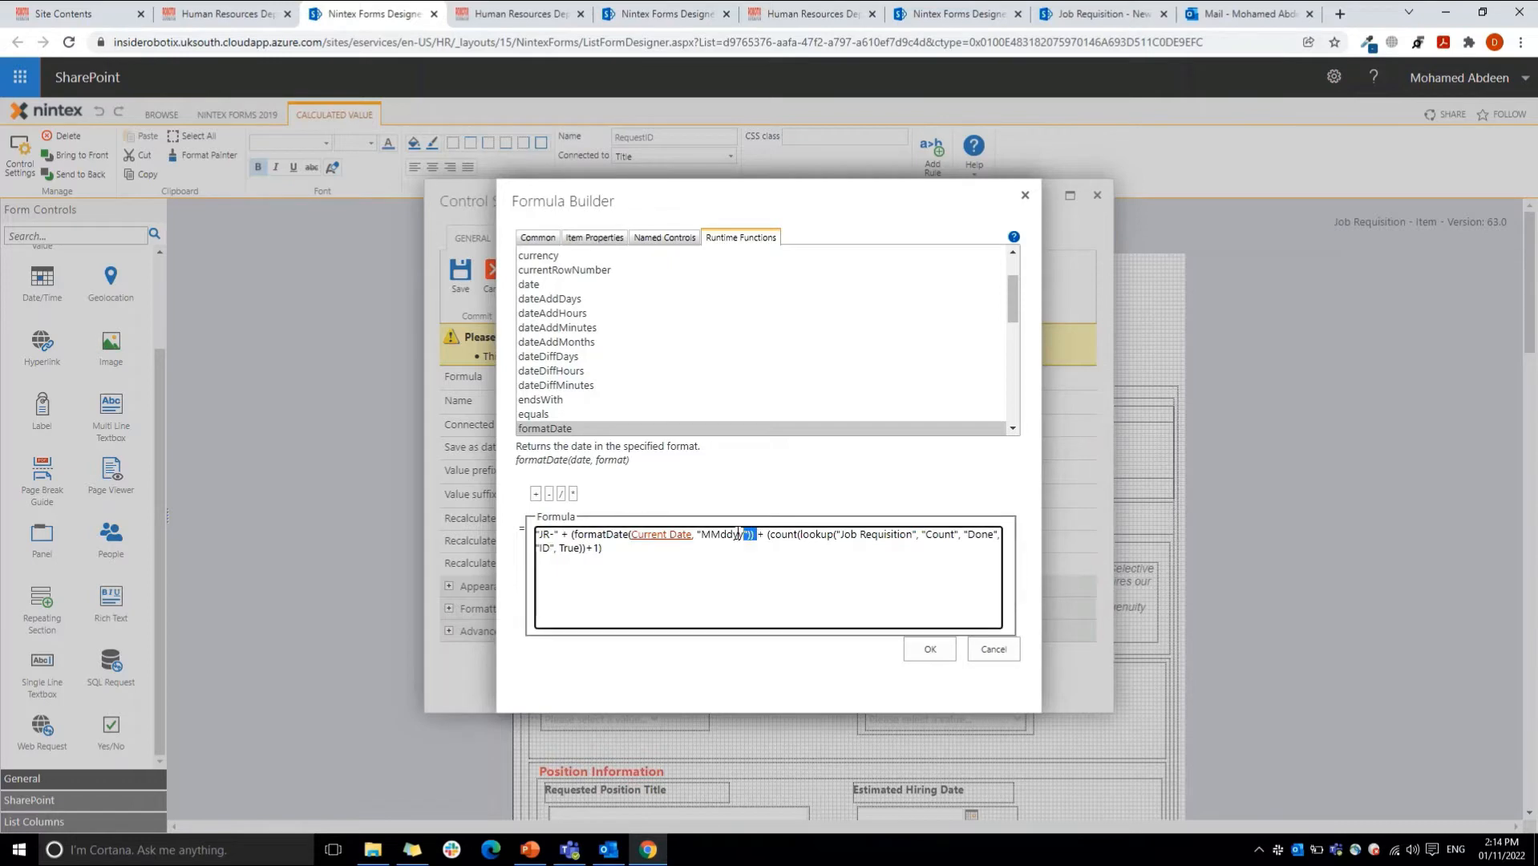
left_click_drag(758, 535, 575, 537)
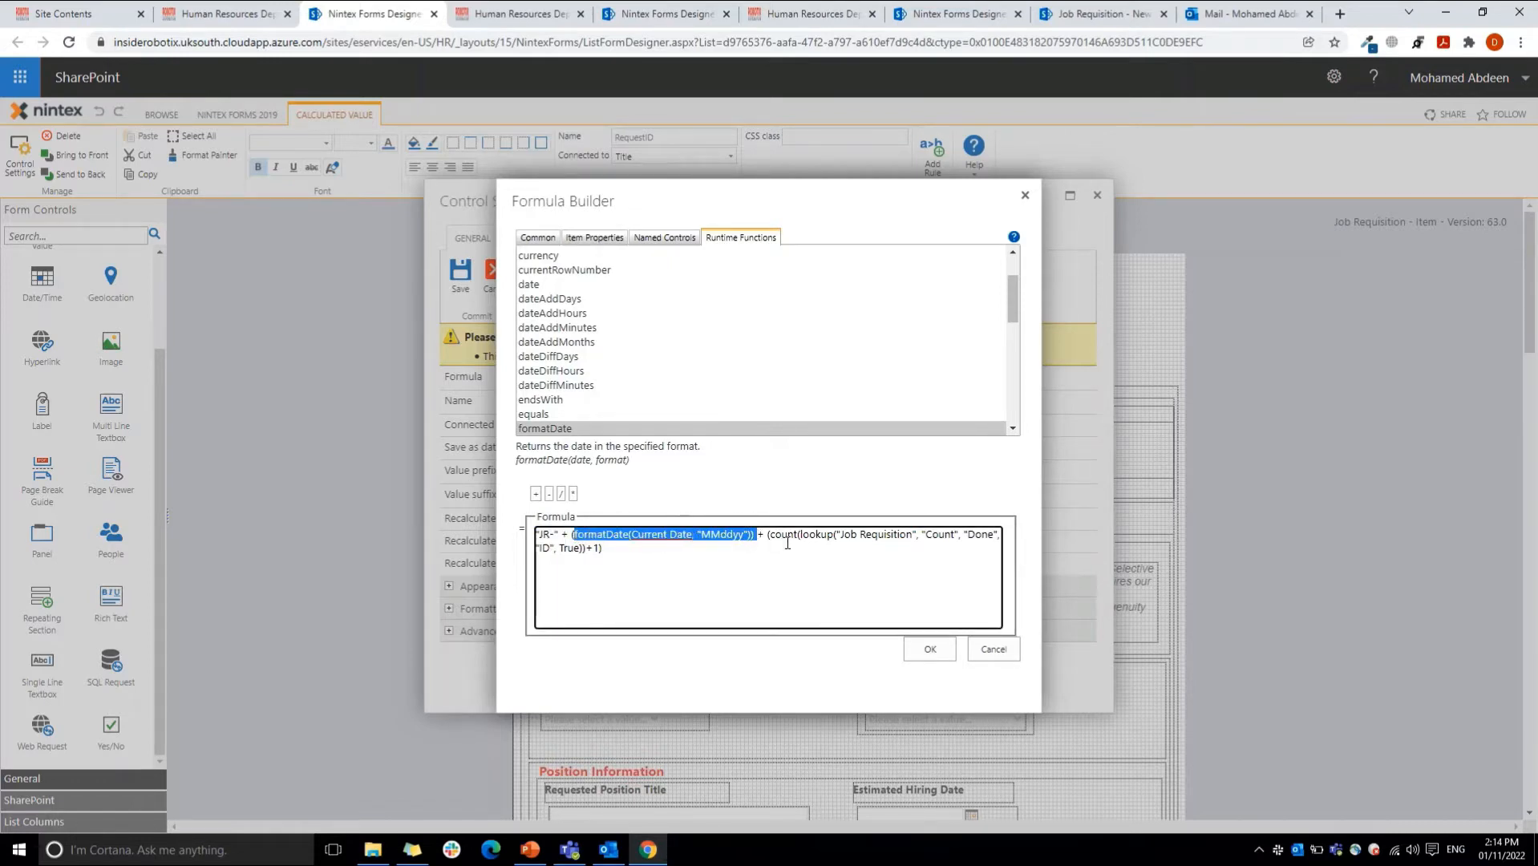
left_click_drag(769, 534, 603, 552)
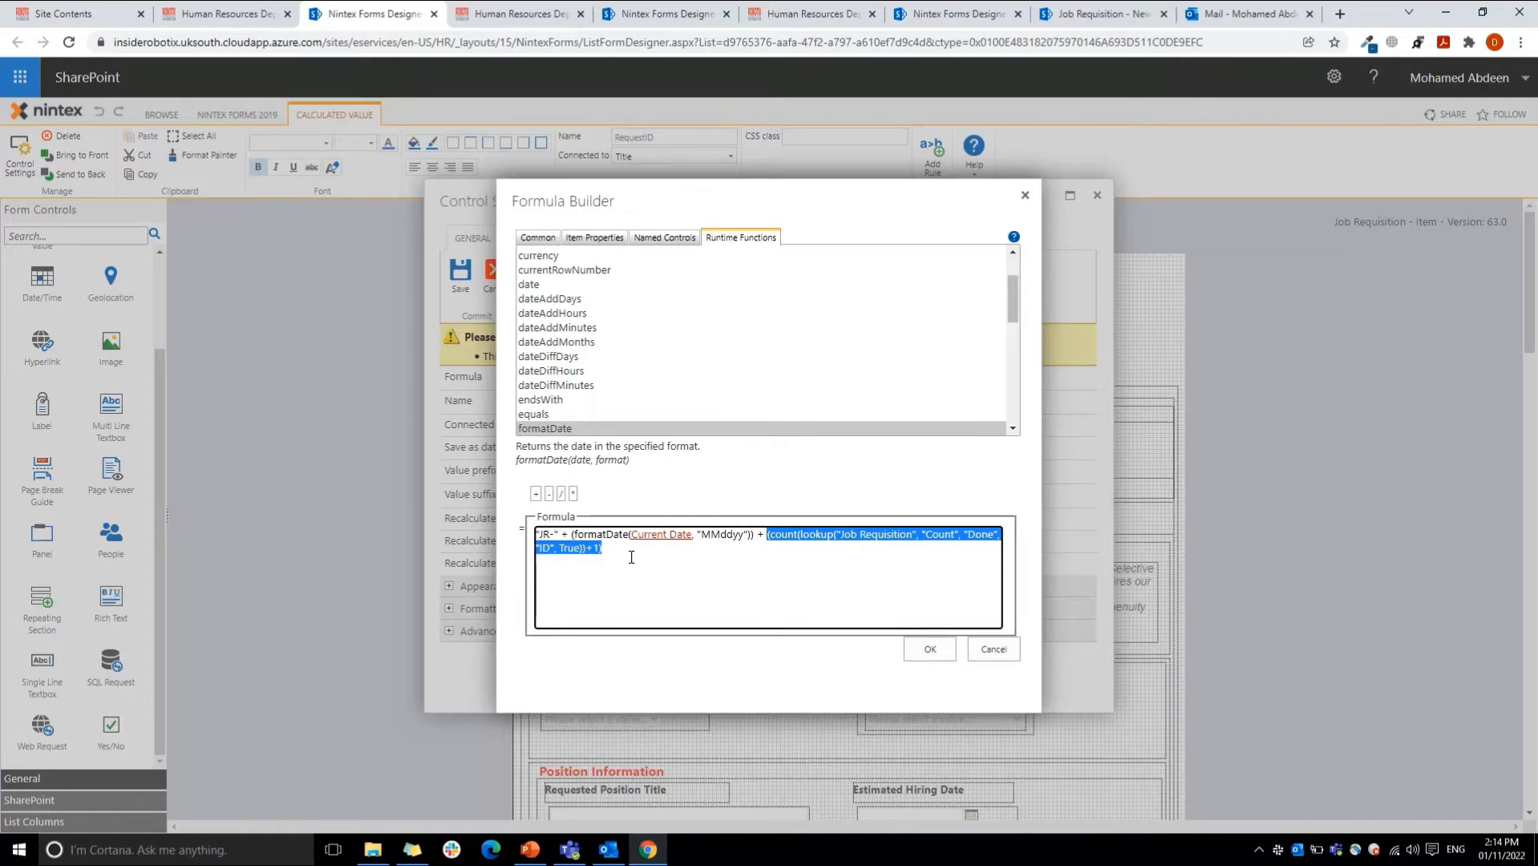
left_click(728, 571)
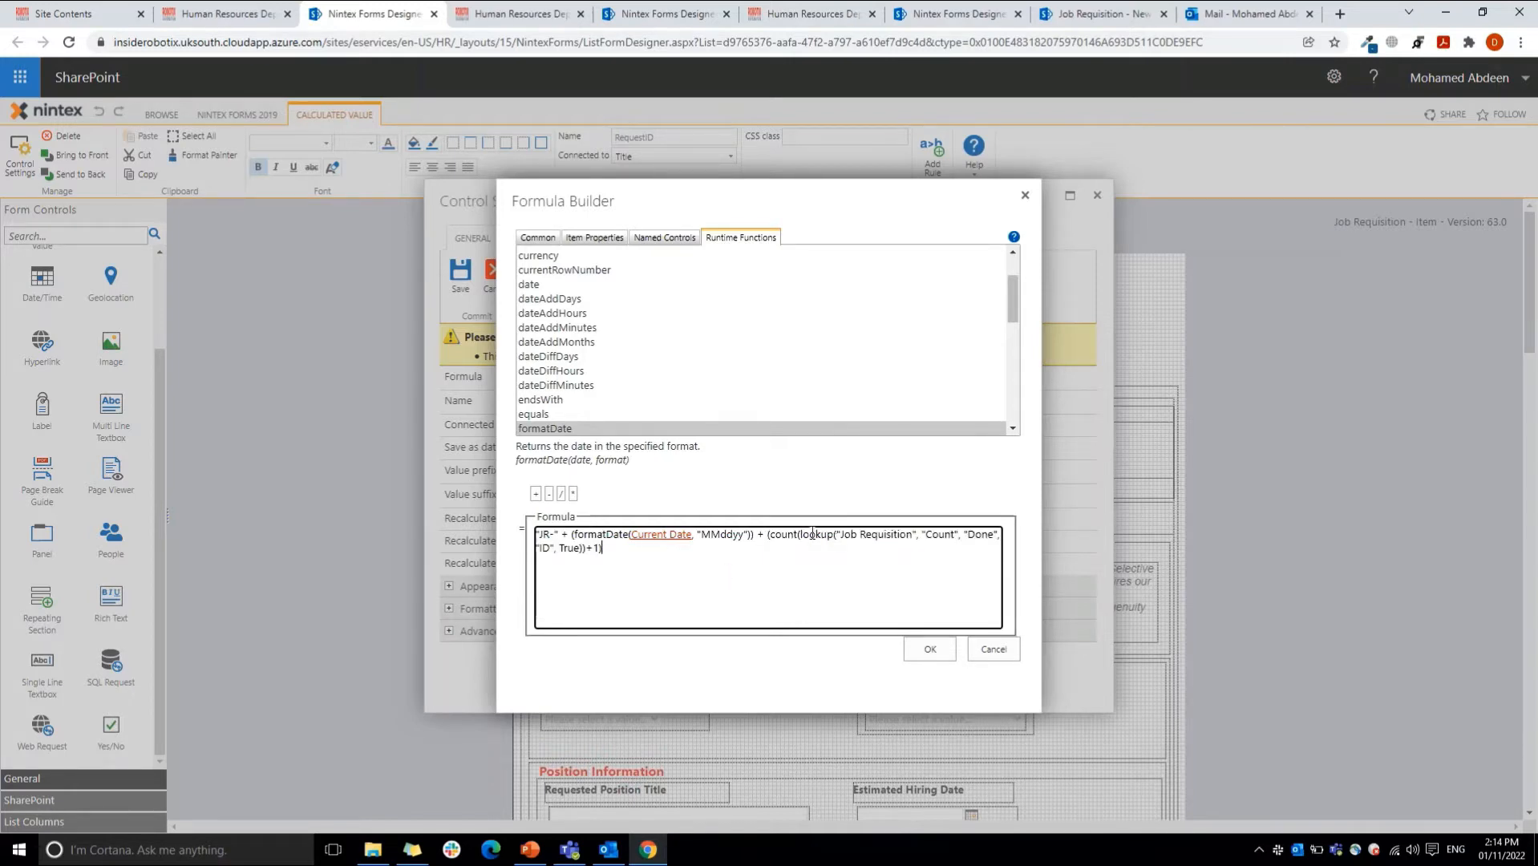
left_click_drag(839, 535, 913, 536)
left_click_drag(769, 535, 836, 537)
left_click_drag(925, 535, 994, 535)
left_click(537, 548)
left_click_drag(560, 550, 581, 552)
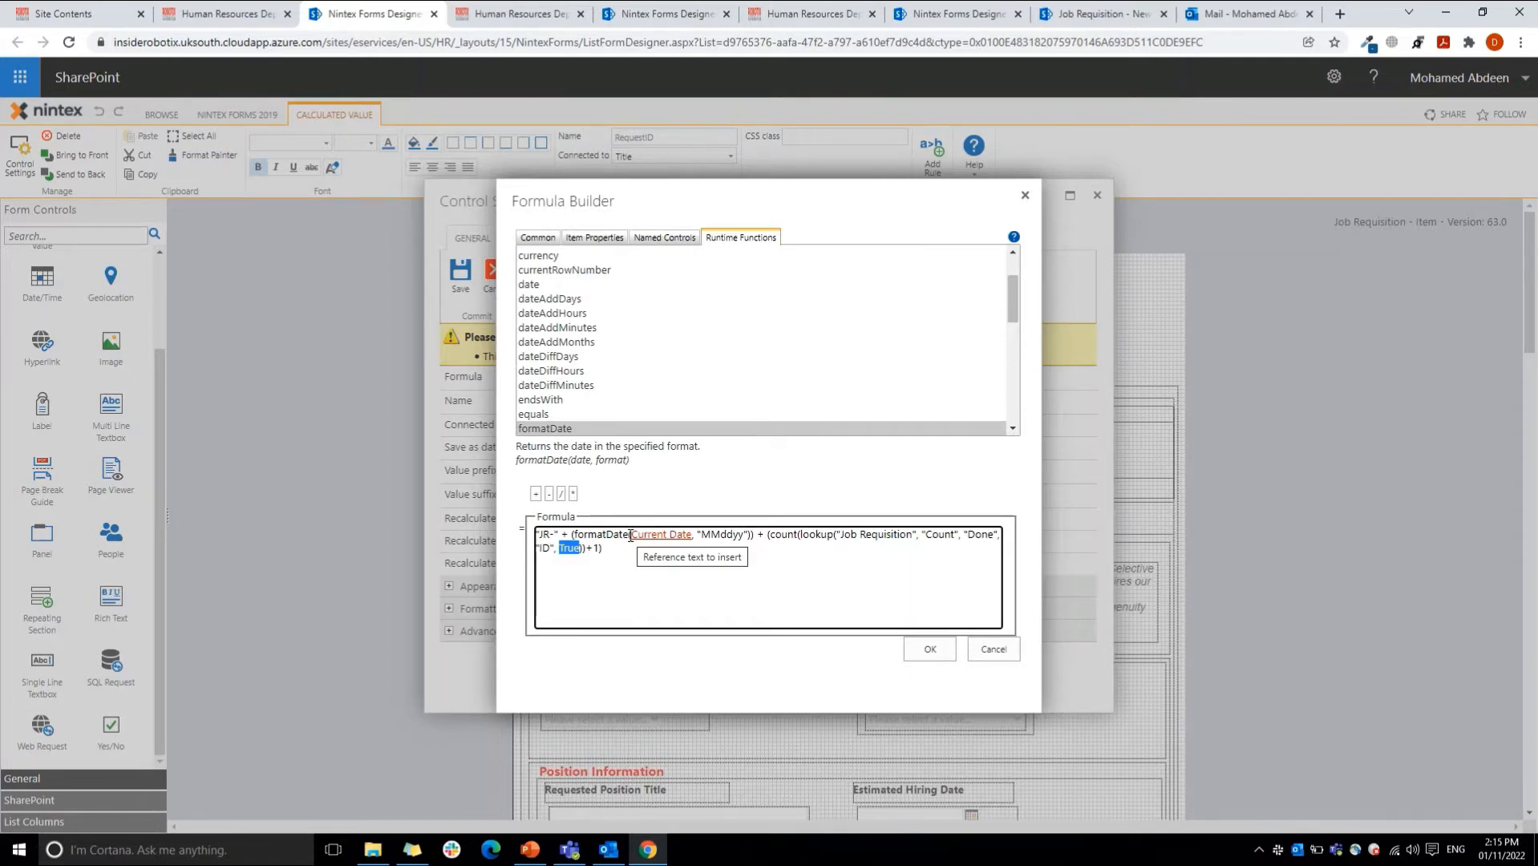
left_click(930, 649)
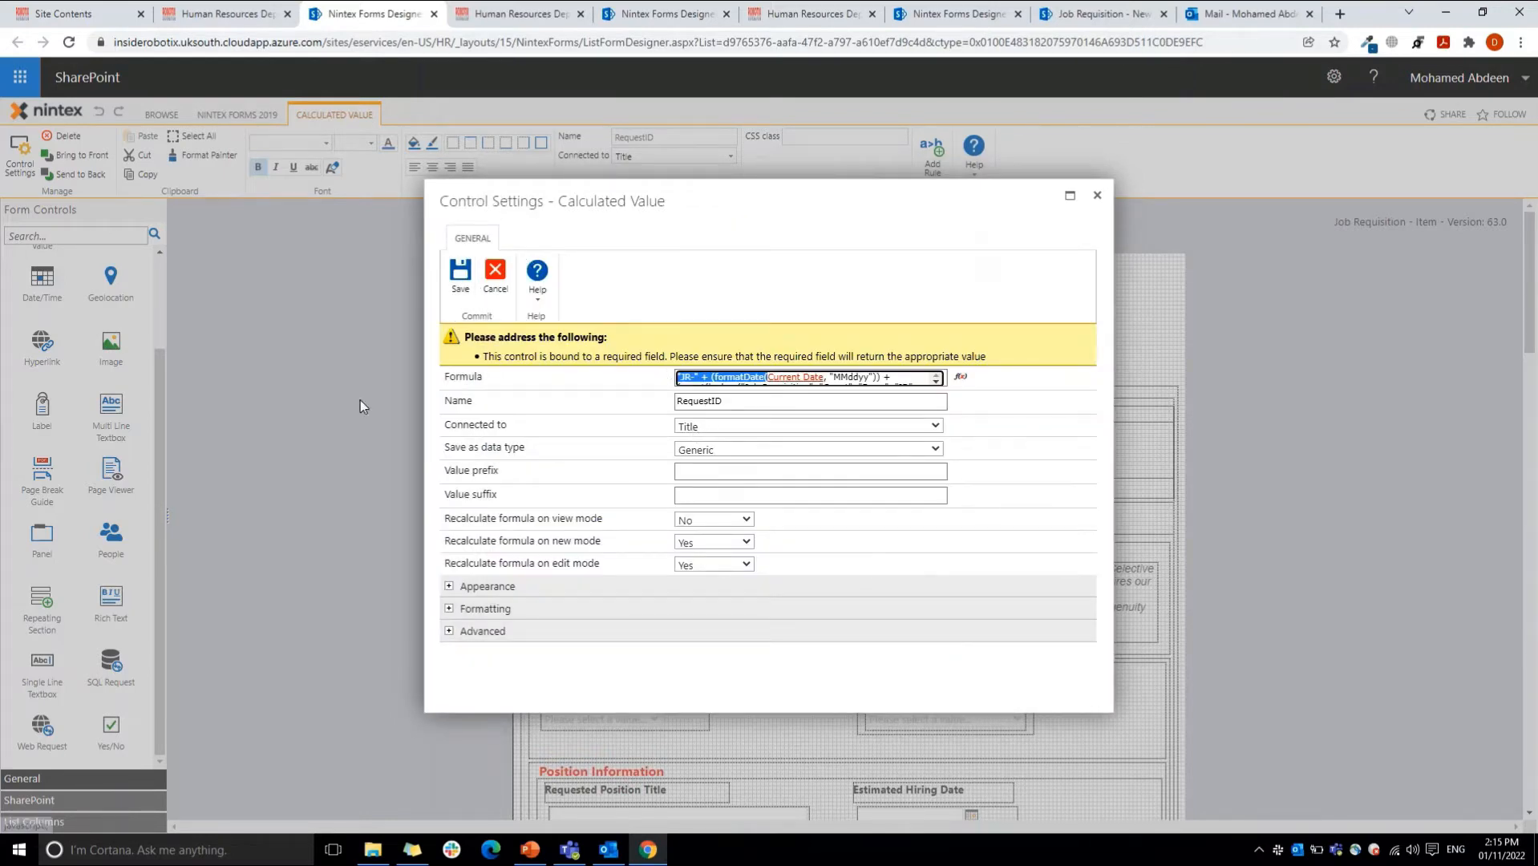
left_click(494, 279)
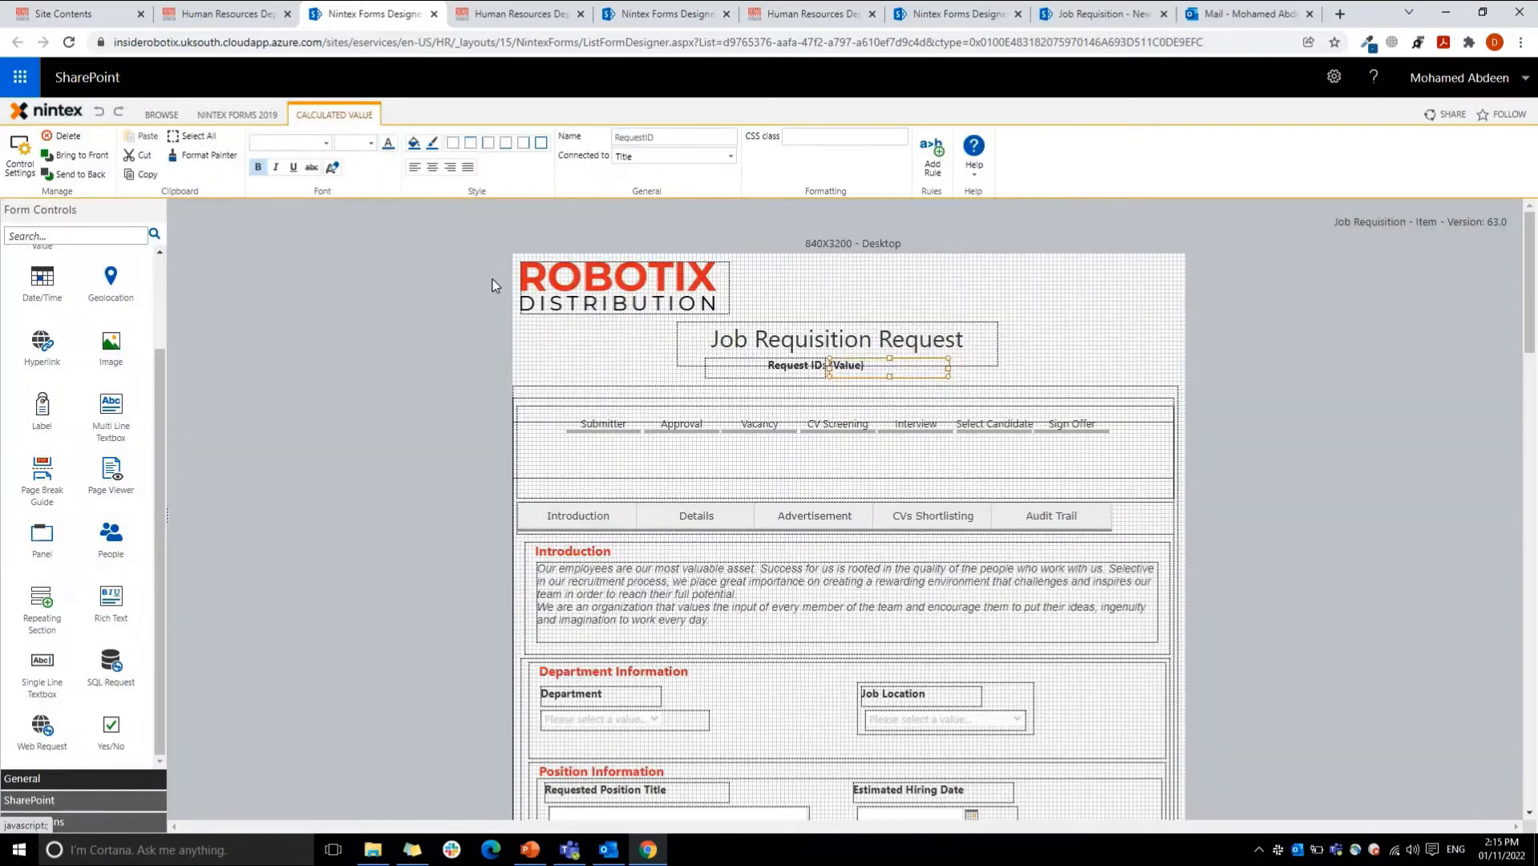
Step: Compare the progress tracker's rich text control in the designer with how it renders on the new Job Requisition form
left_click(748, 463)
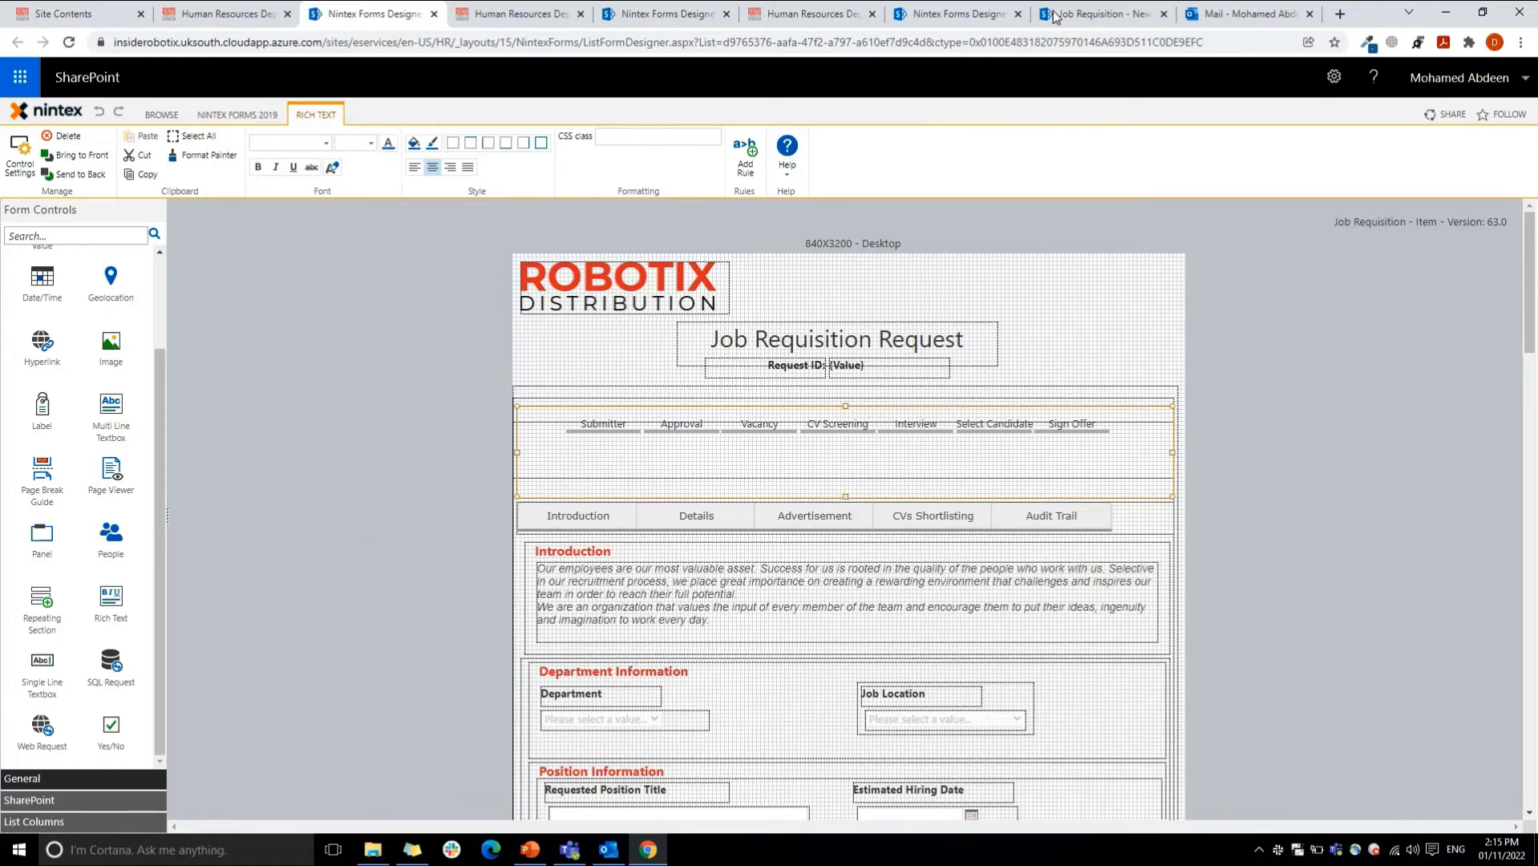
left_click(1087, 20)
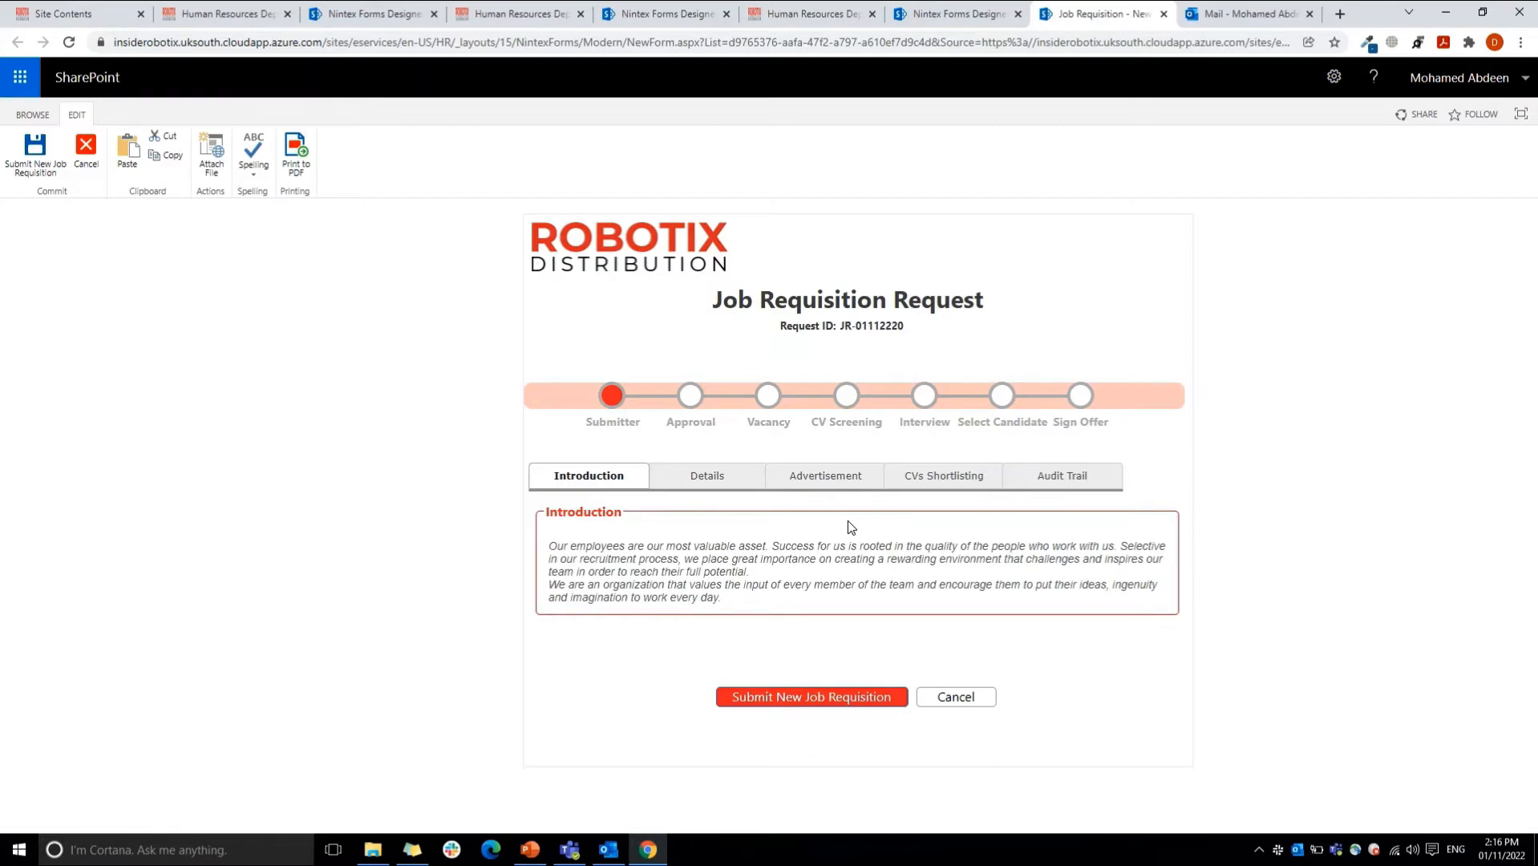
left_click(413, 11)
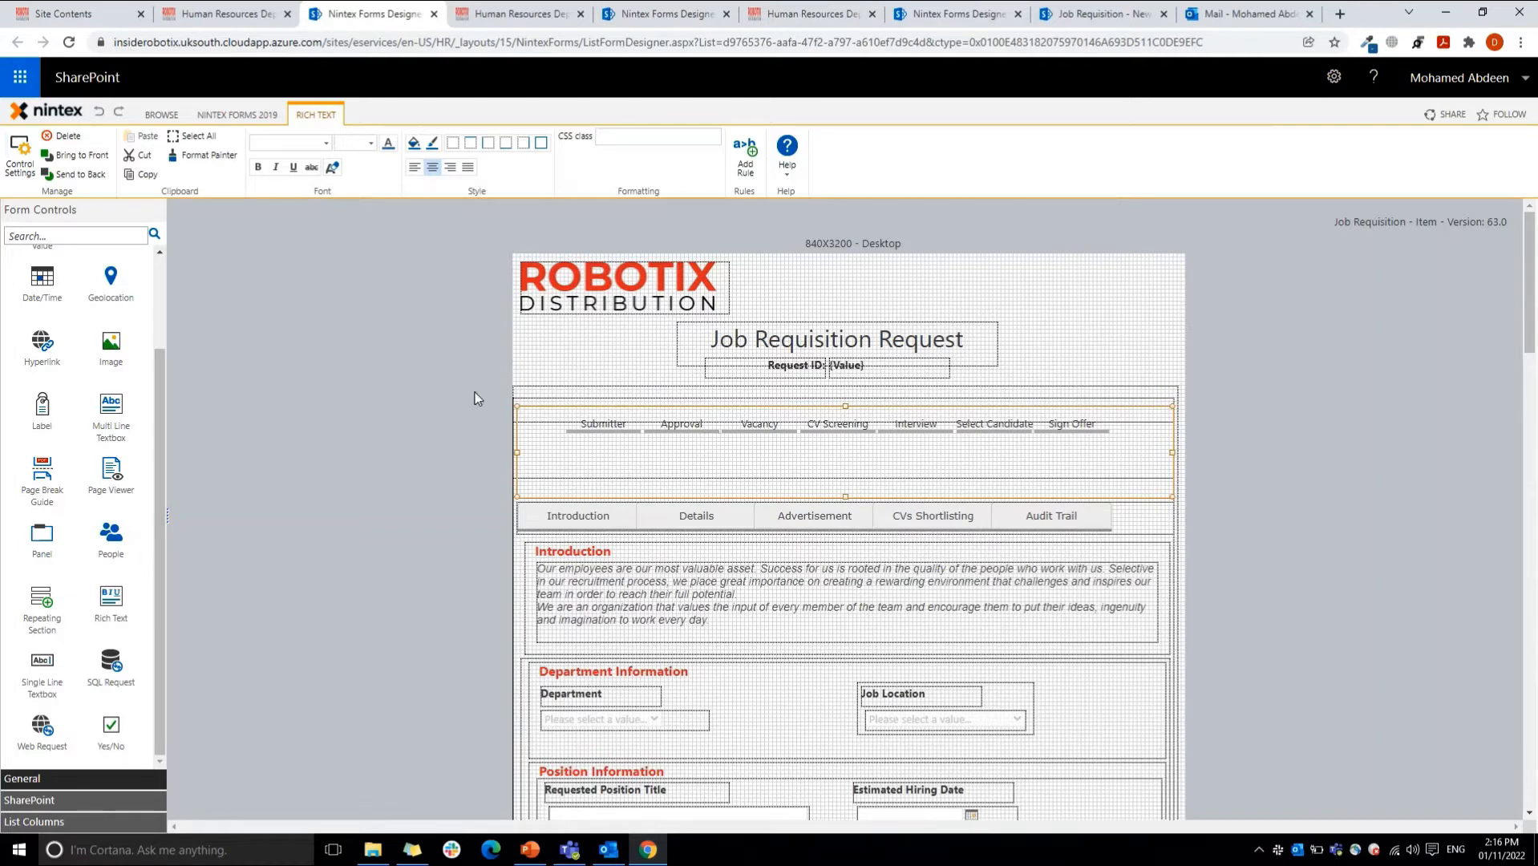
Step: Open the progress tracker's rich text control settings and examine its numbered stage list and formatting options
double_click(829, 479)
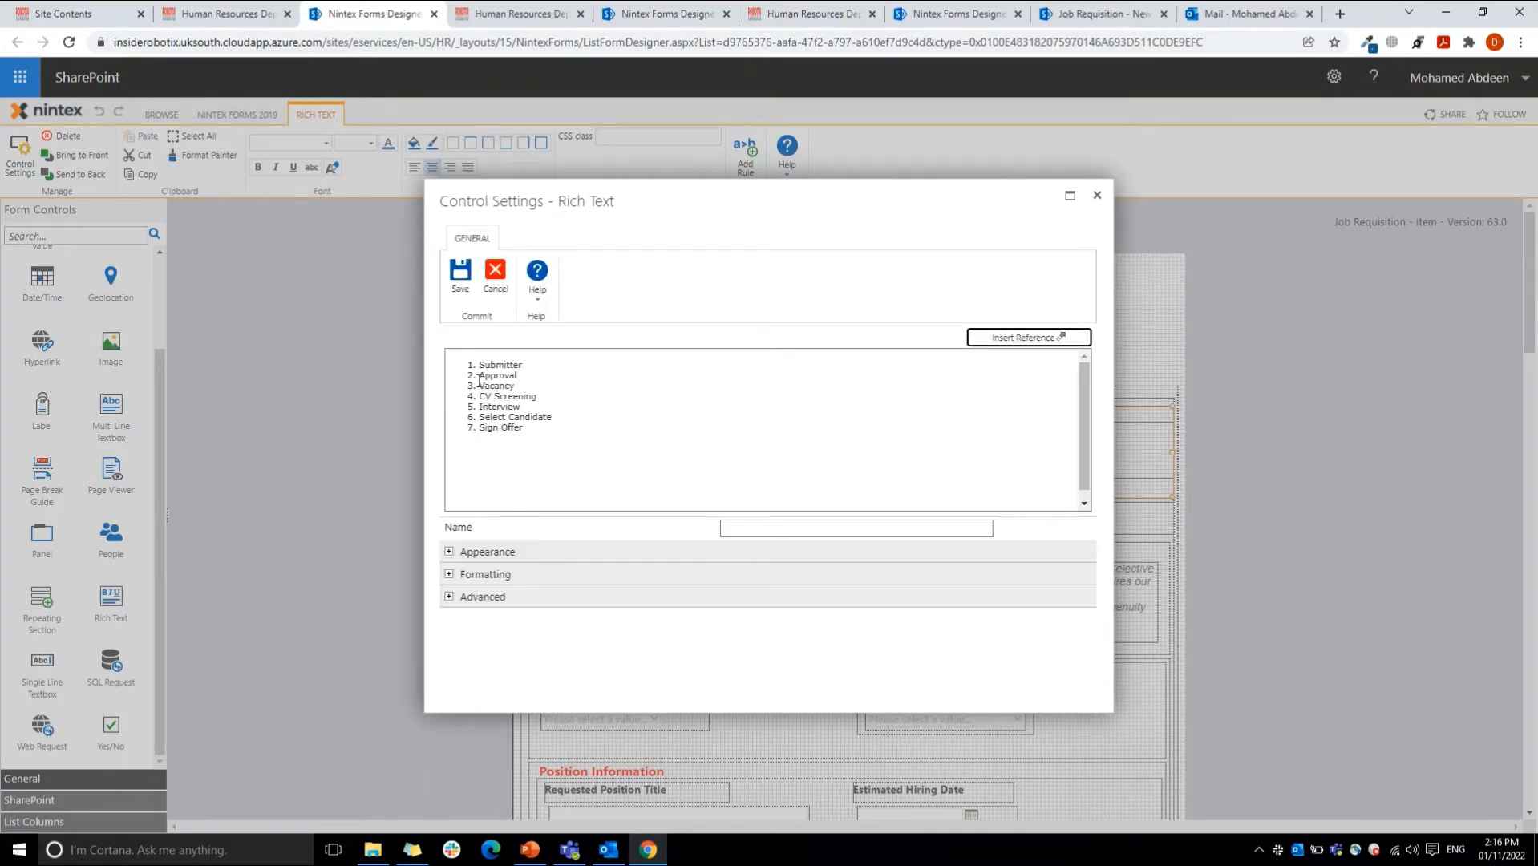
left_click_drag(461, 355, 540, 429)
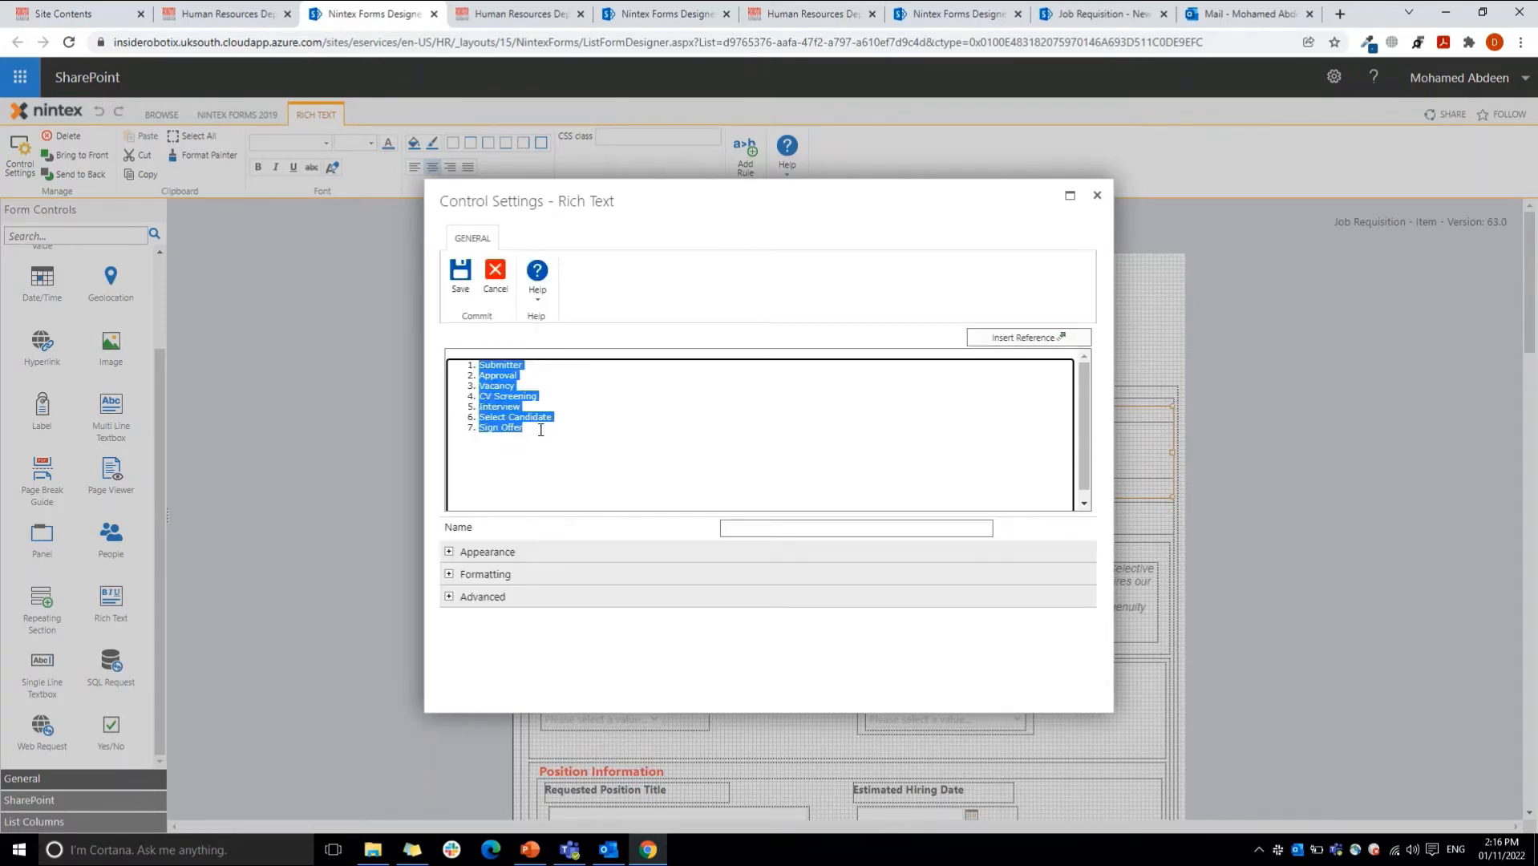
left_click(496, 367)
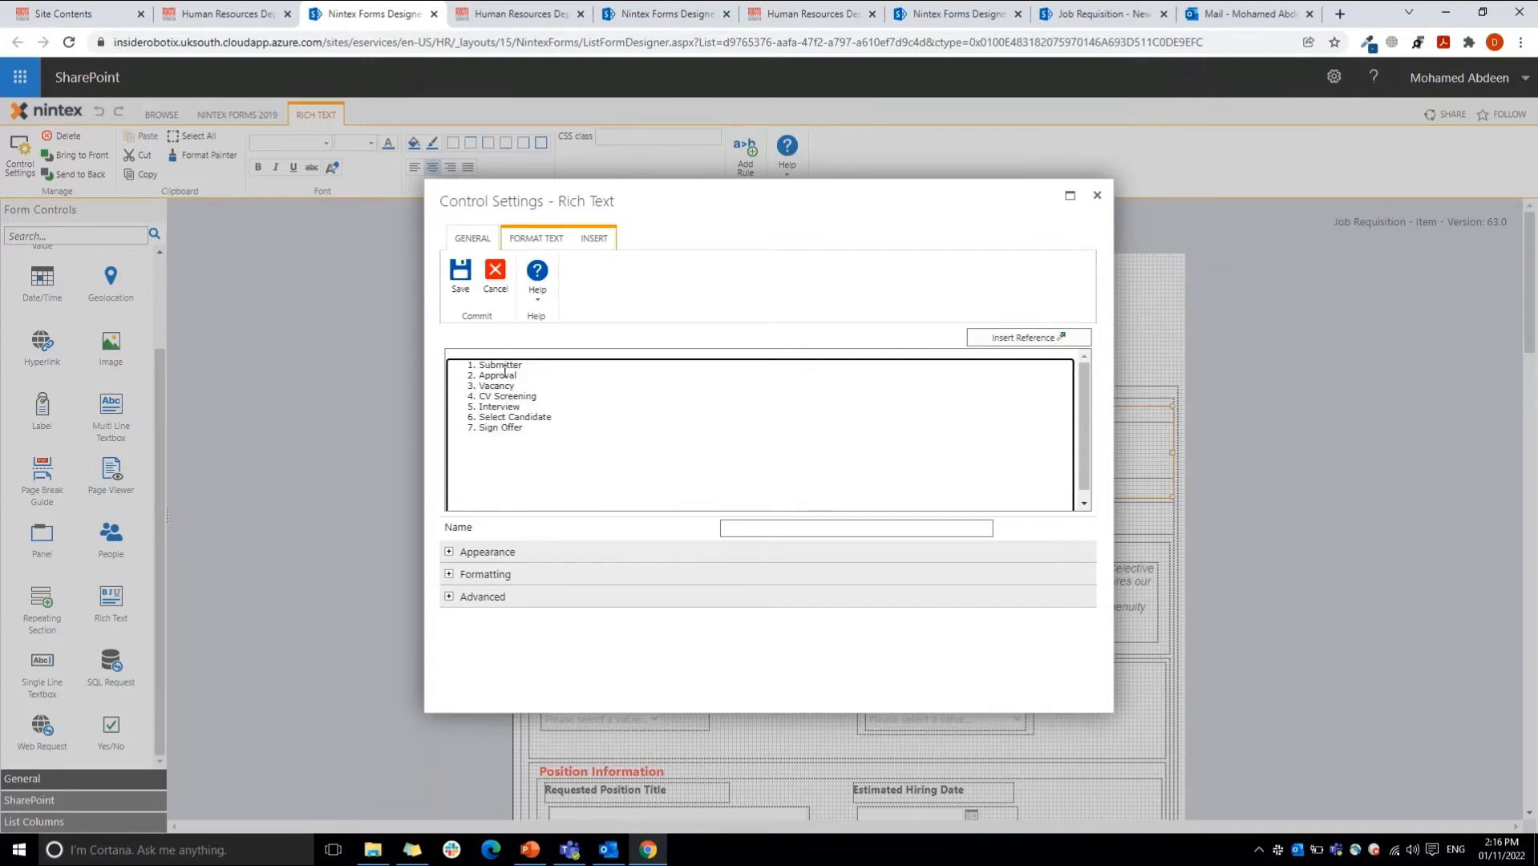
double_click(485, 551)
left_click(483, 574)
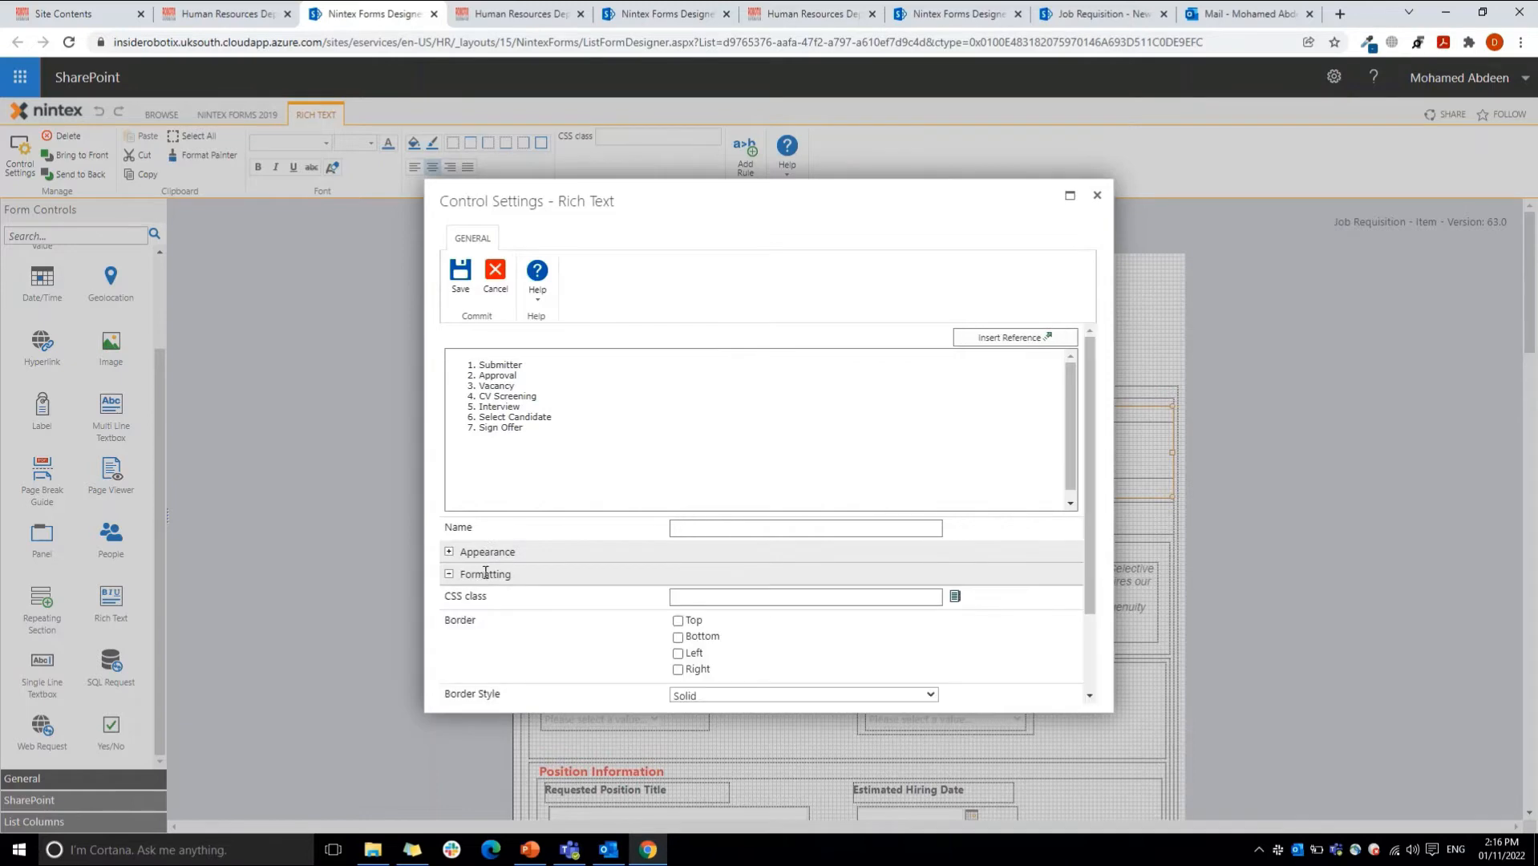
scroll(1094, 561, "down", 2)
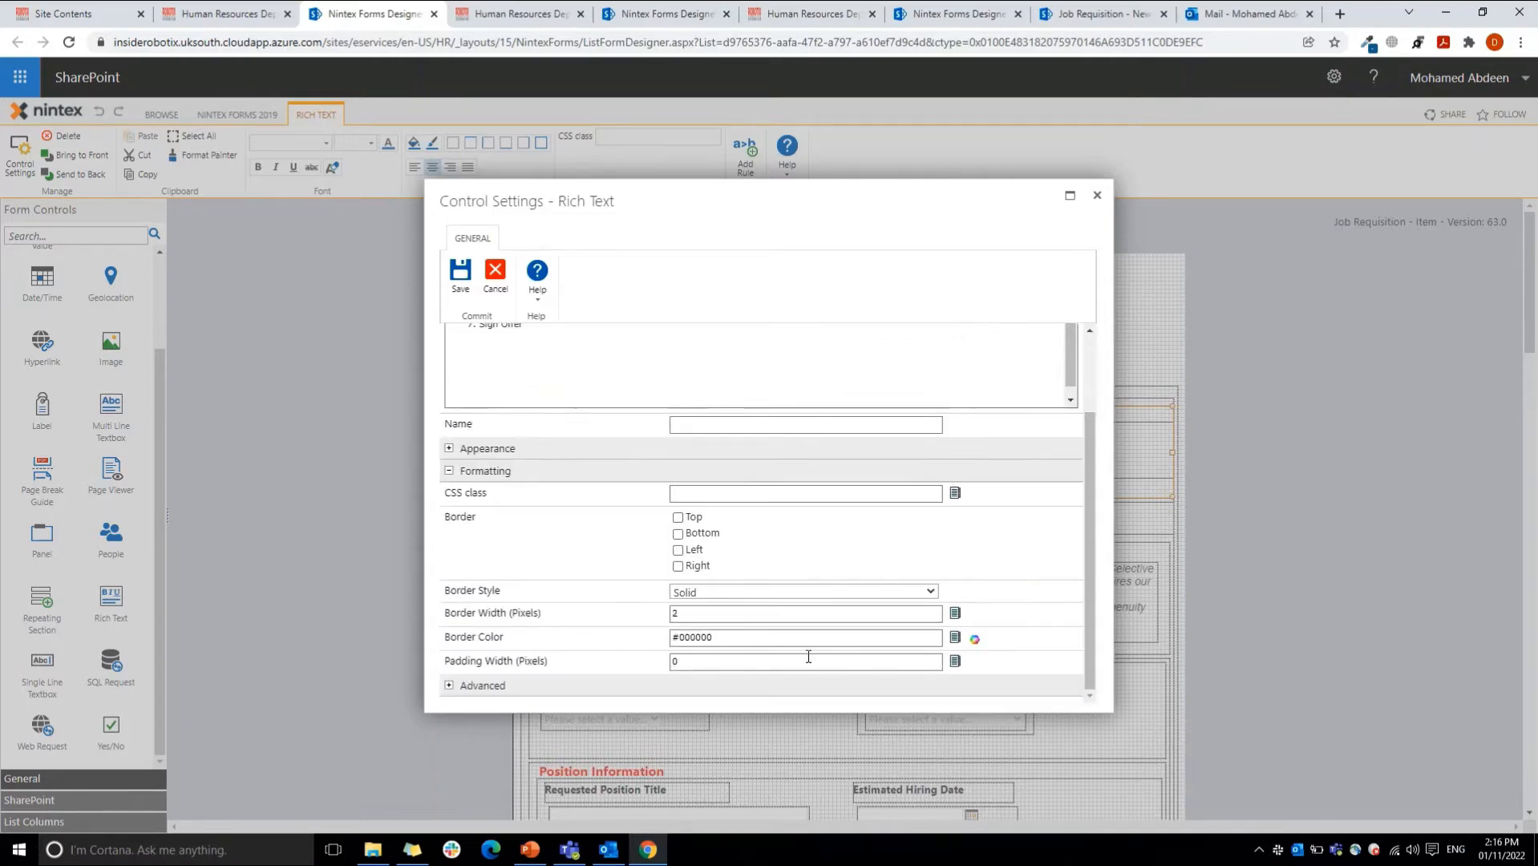
left_click(754, 678)
left_click_drag(1088, 502, 1089, 660)
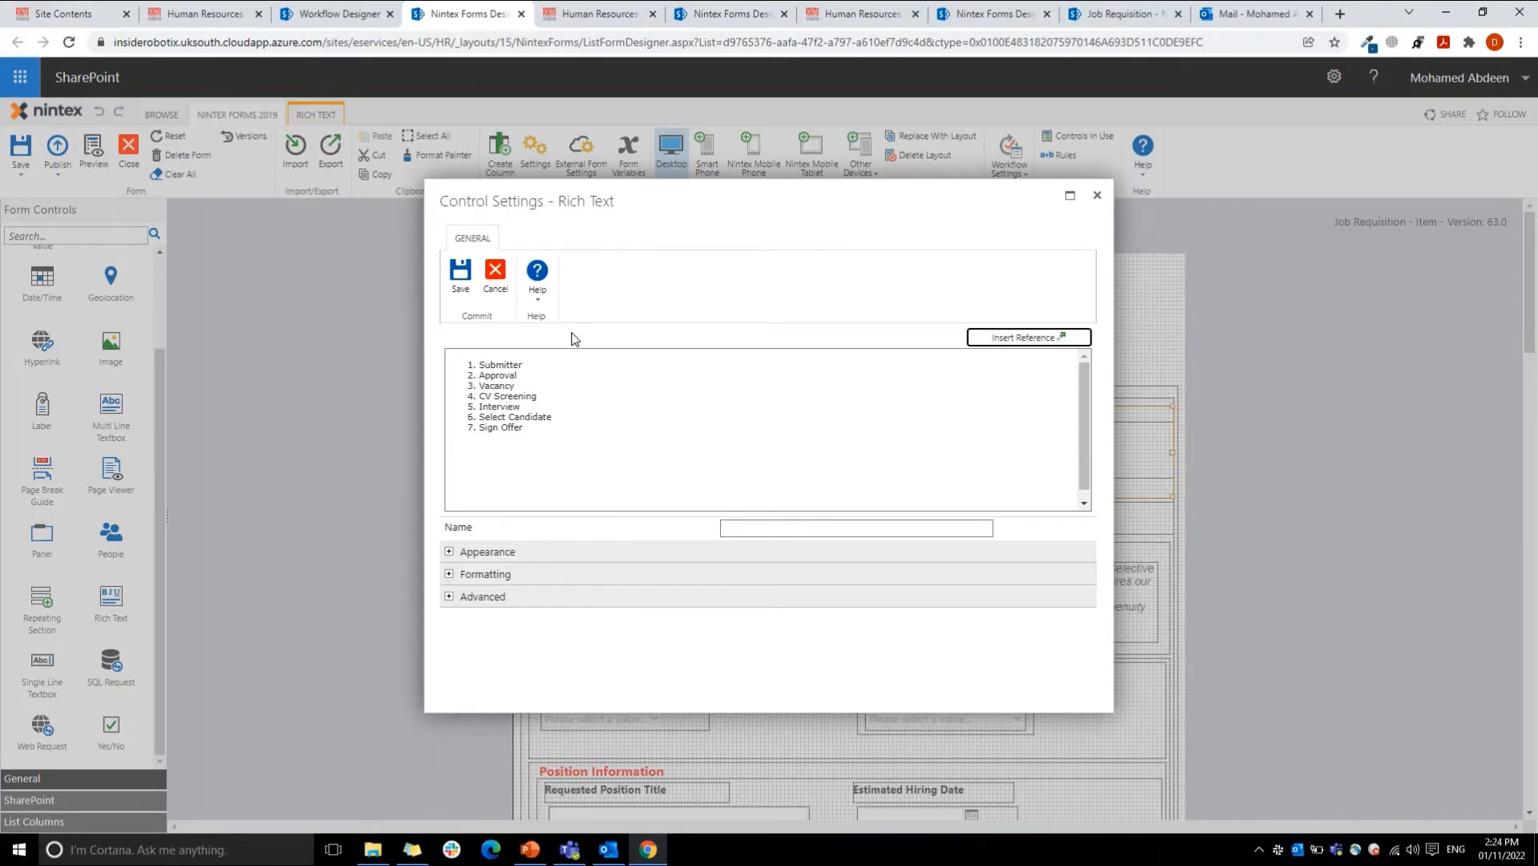
Step: Examine the progress-tracker class and the status onload script in the rich text's HTML source, and leave the control settings without saving
left_click(539, 355)
left_click(529, 239)
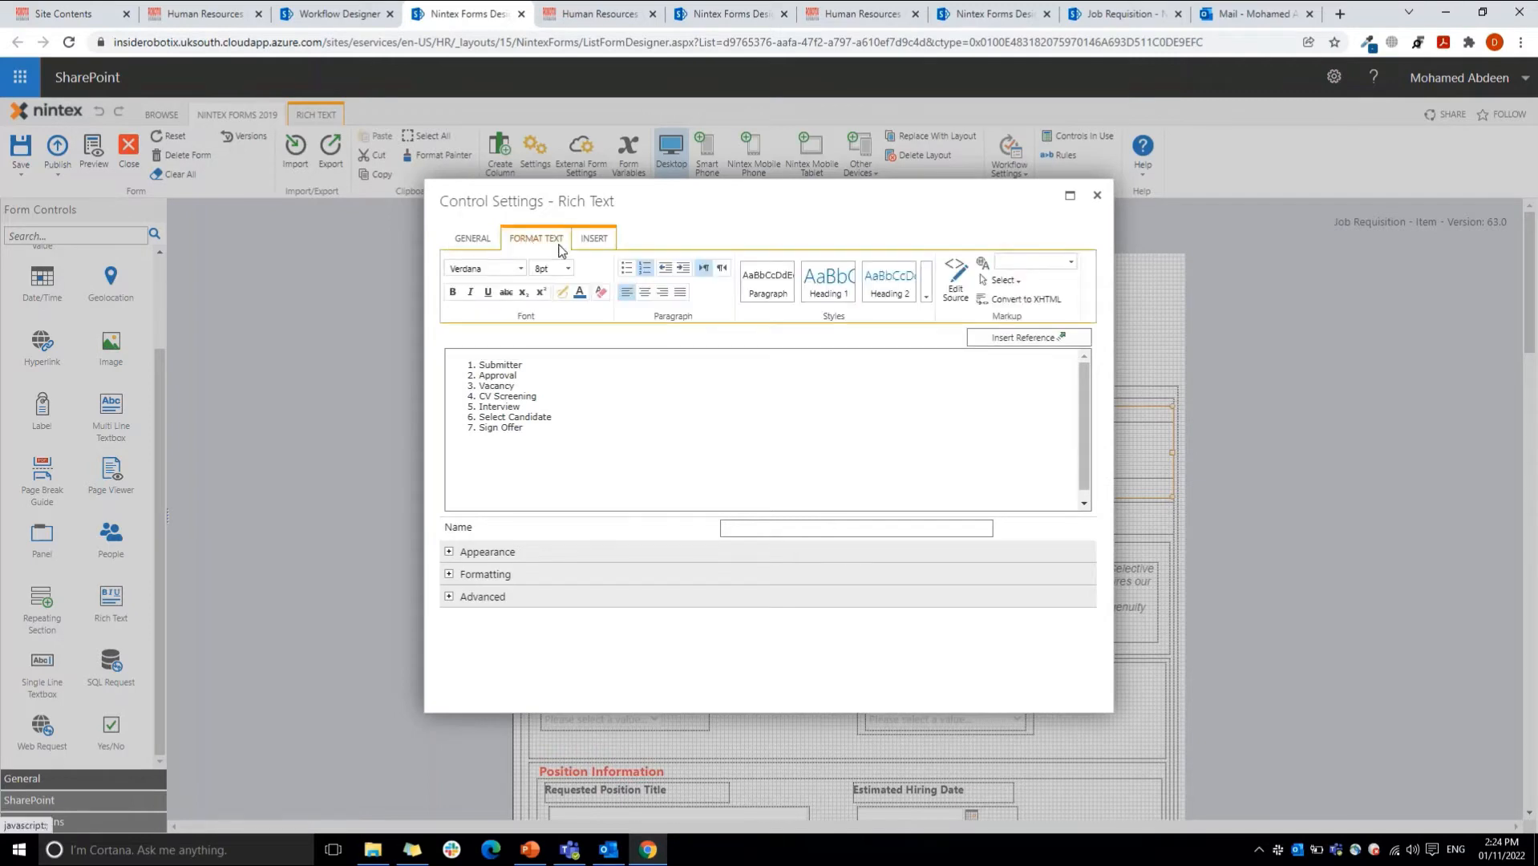
left_click(956, 281)
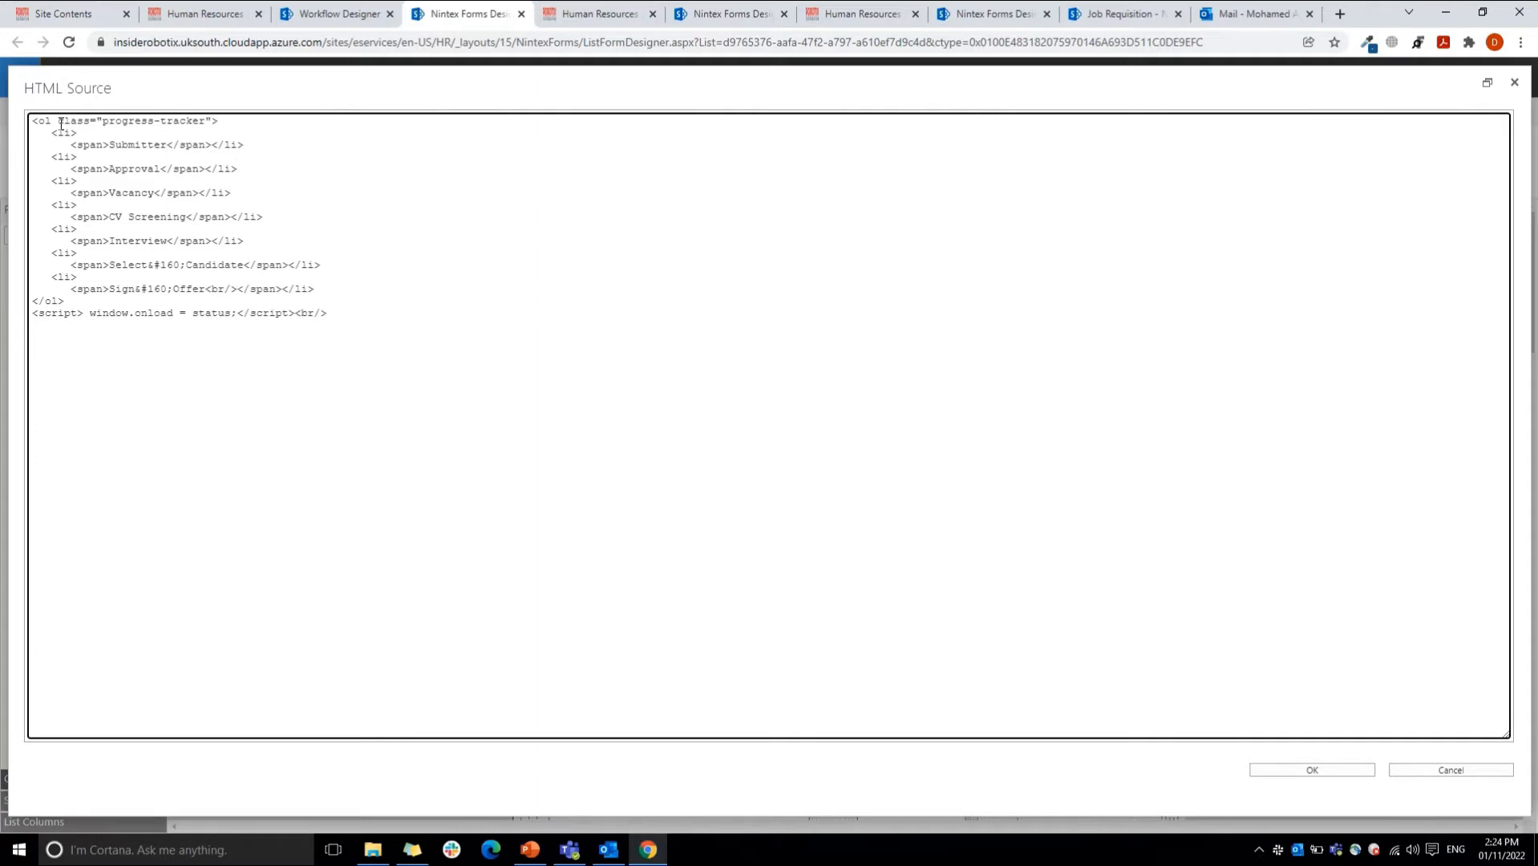
left_click_drag(101, 121, 207, 122)
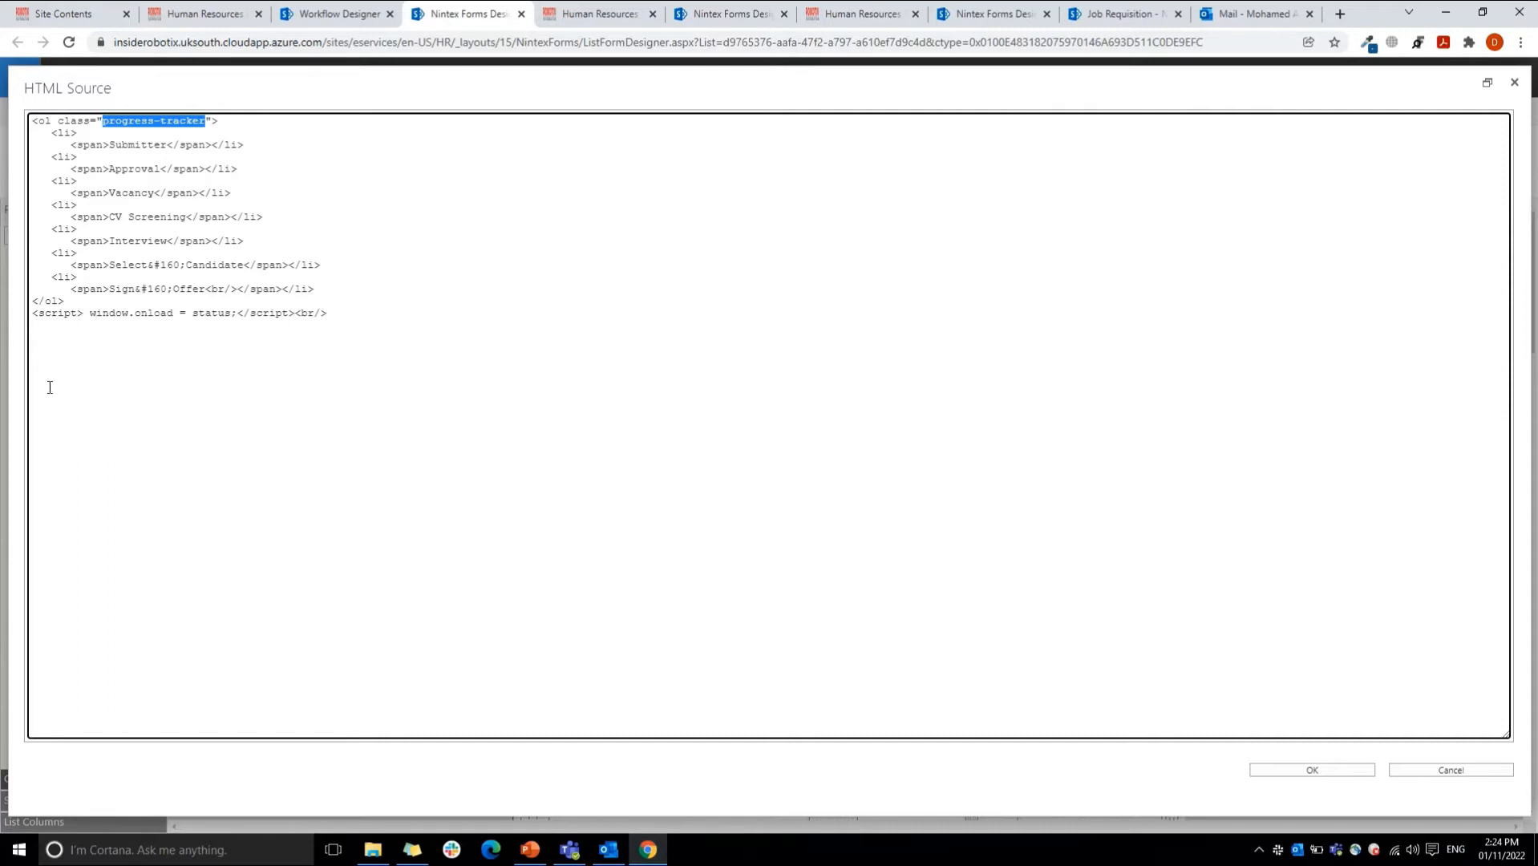
left_click_drag(194, 312, 231, 316)
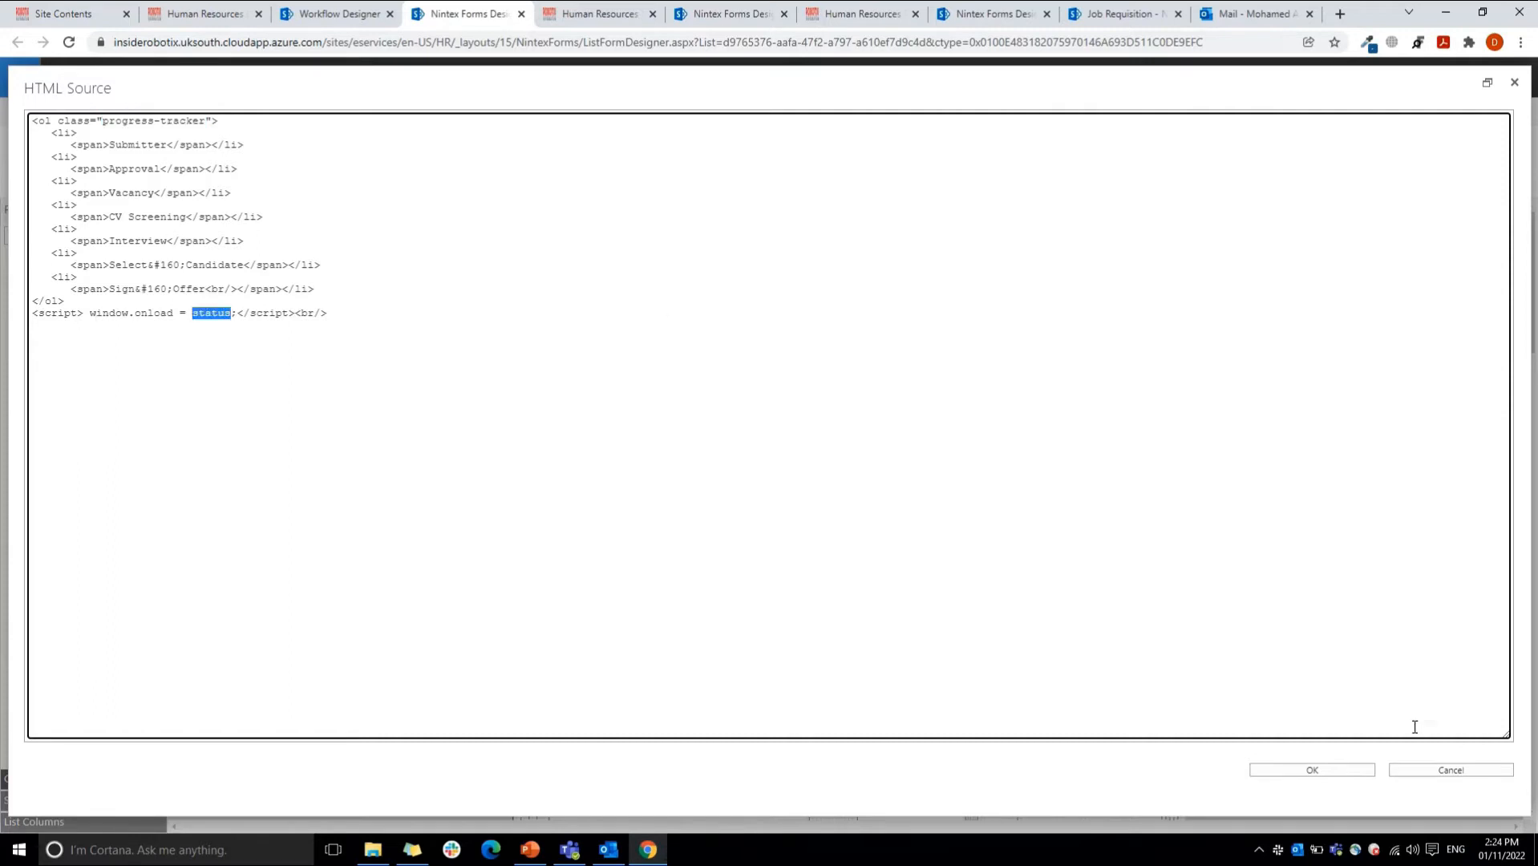
left_click(1444, 771)
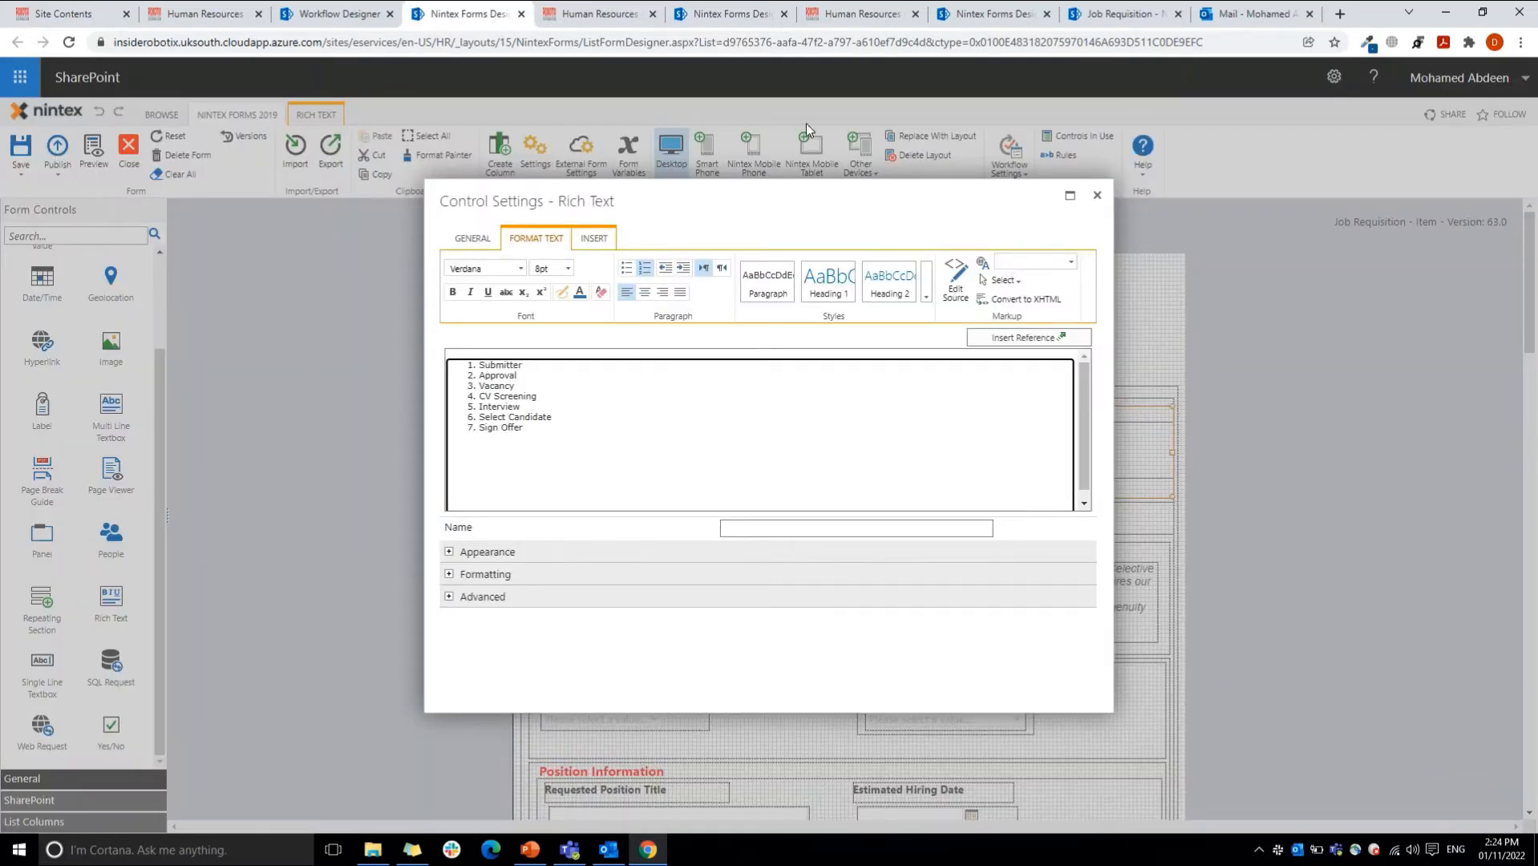
left_click(1096, 195)
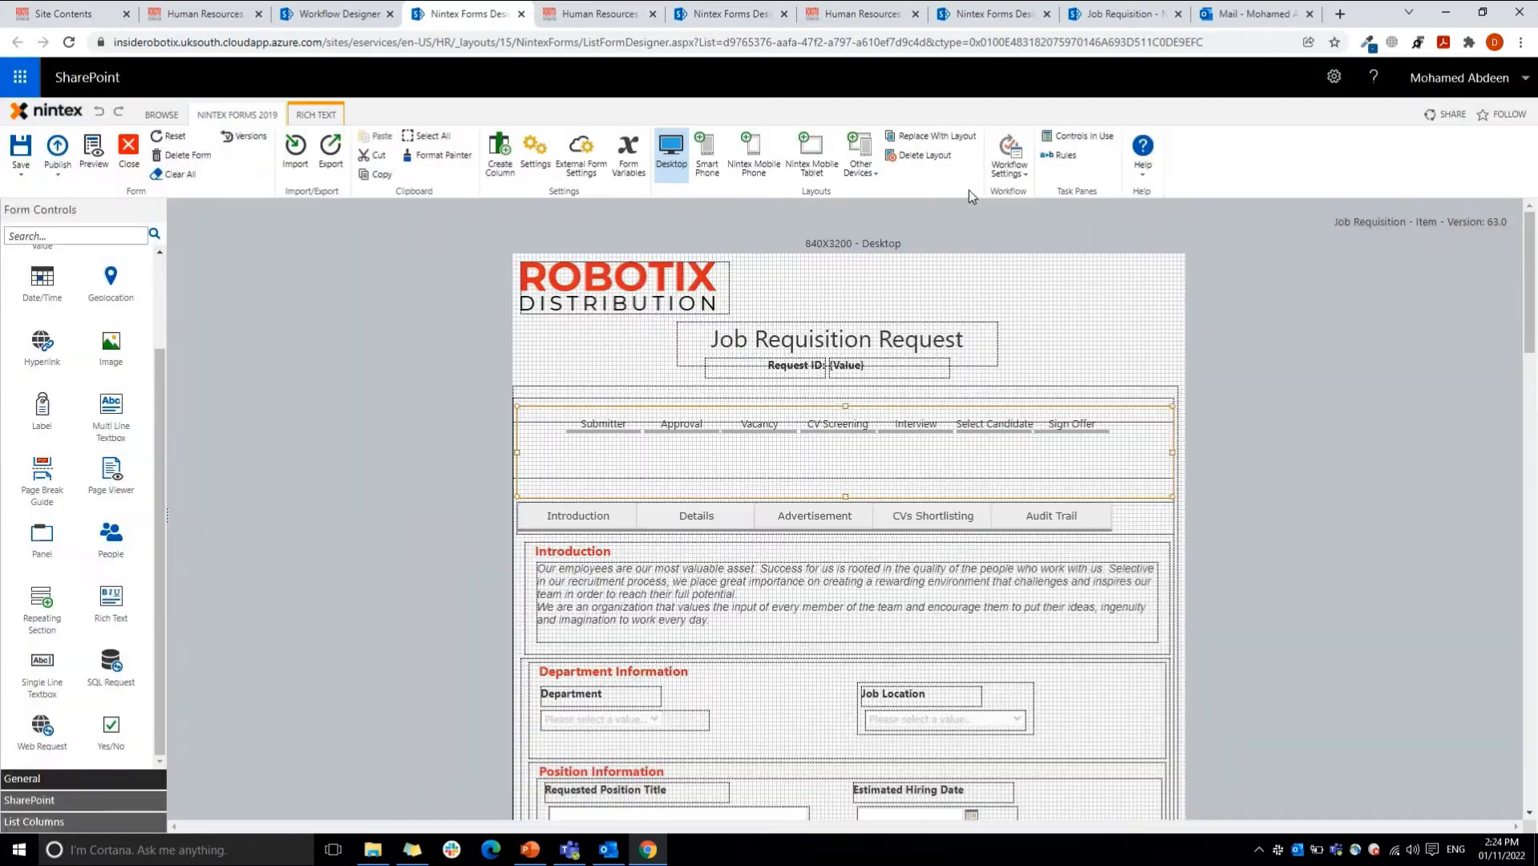
Step: Open the form settings and examine the status function and its Status >= 1 condition in the custom JavaScript
left_click(499, 153)
left_click(1077, 206)
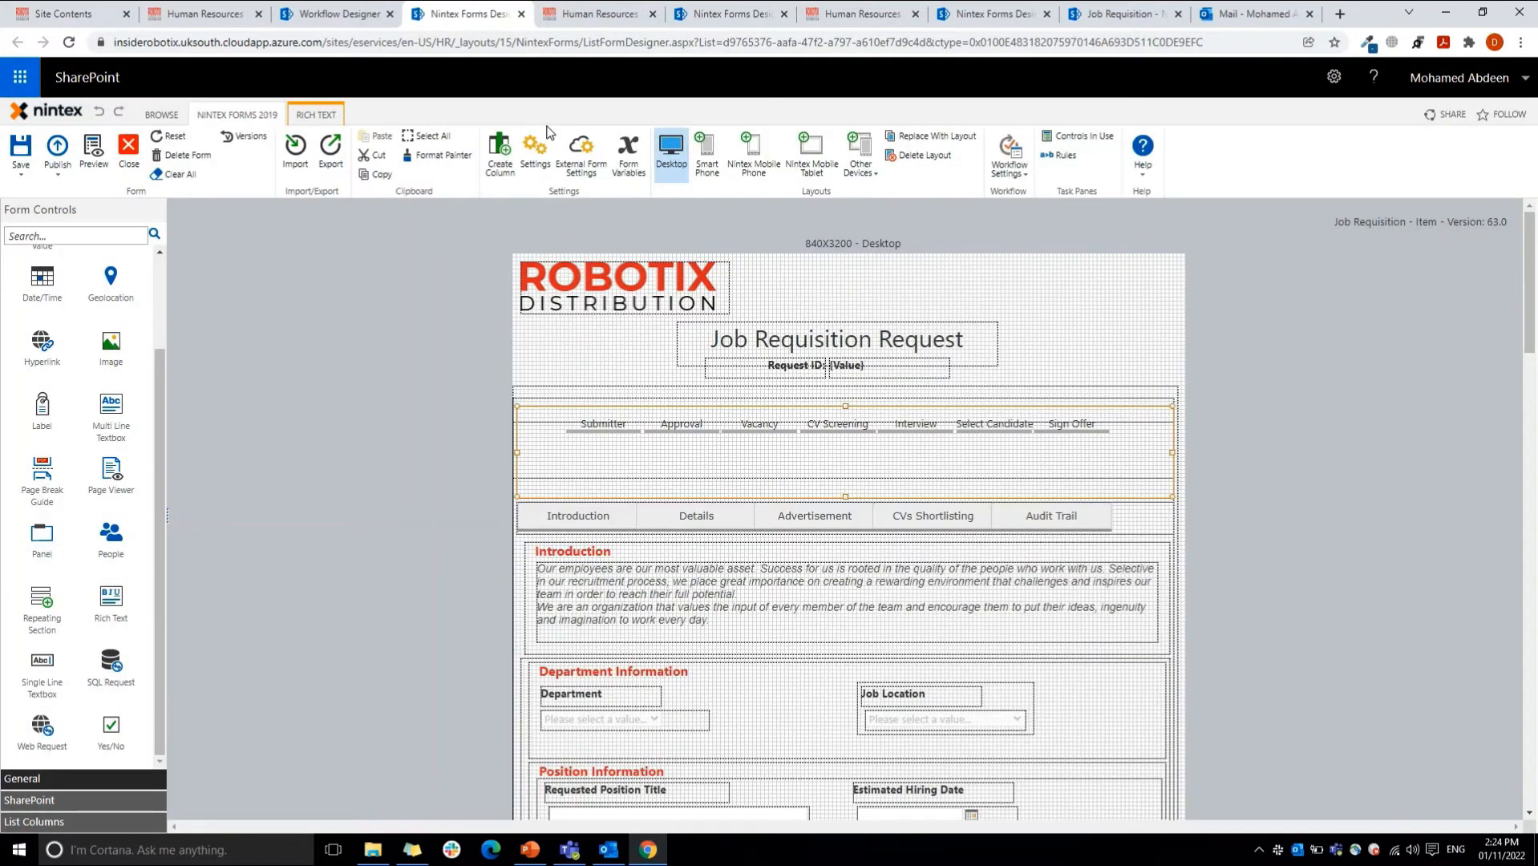
left_click(534, 152)
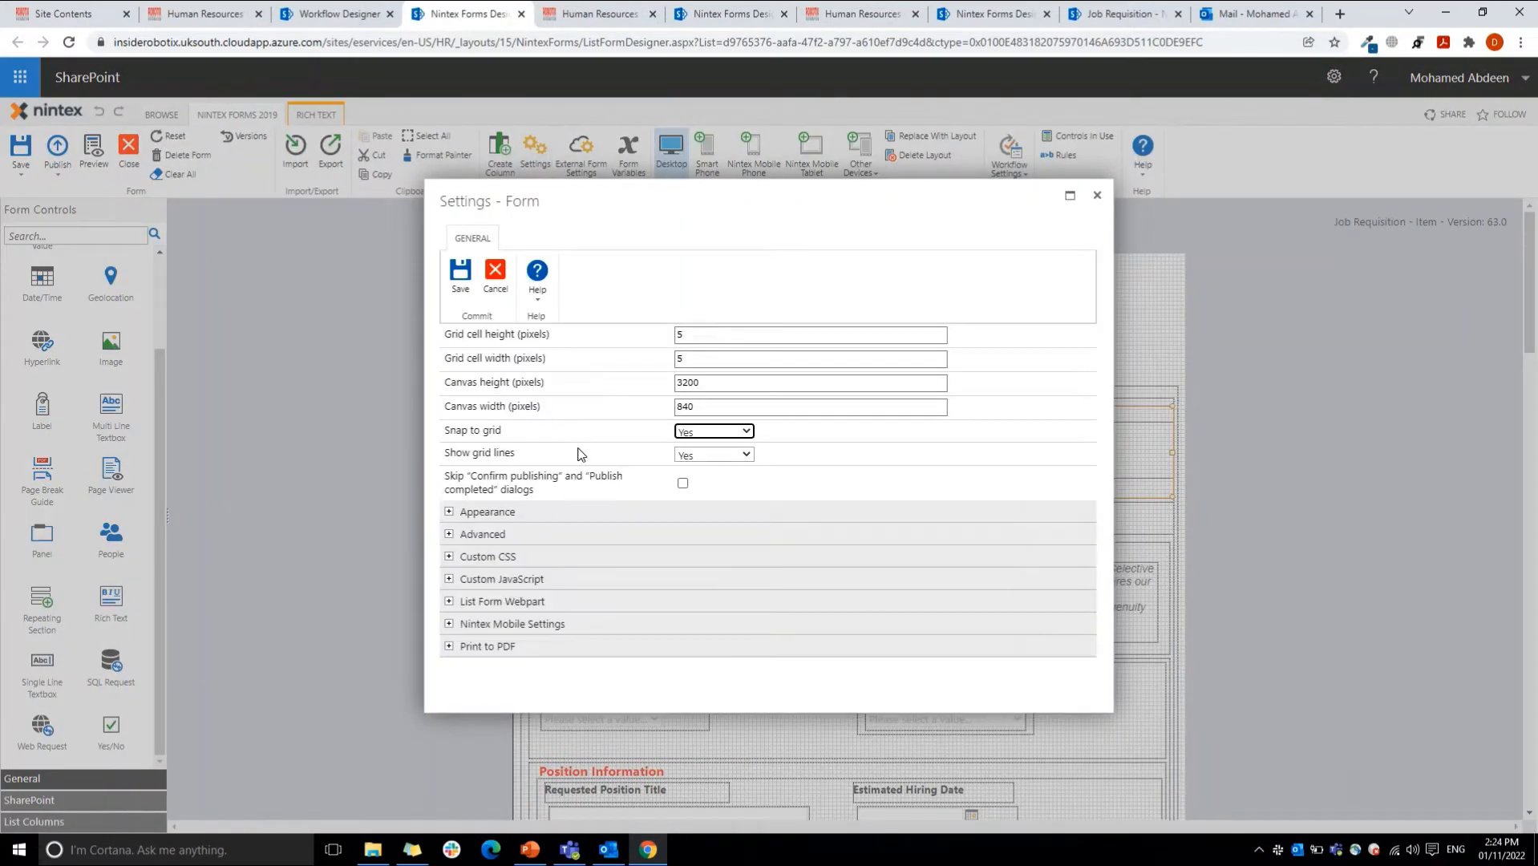
left_click(512, 578)
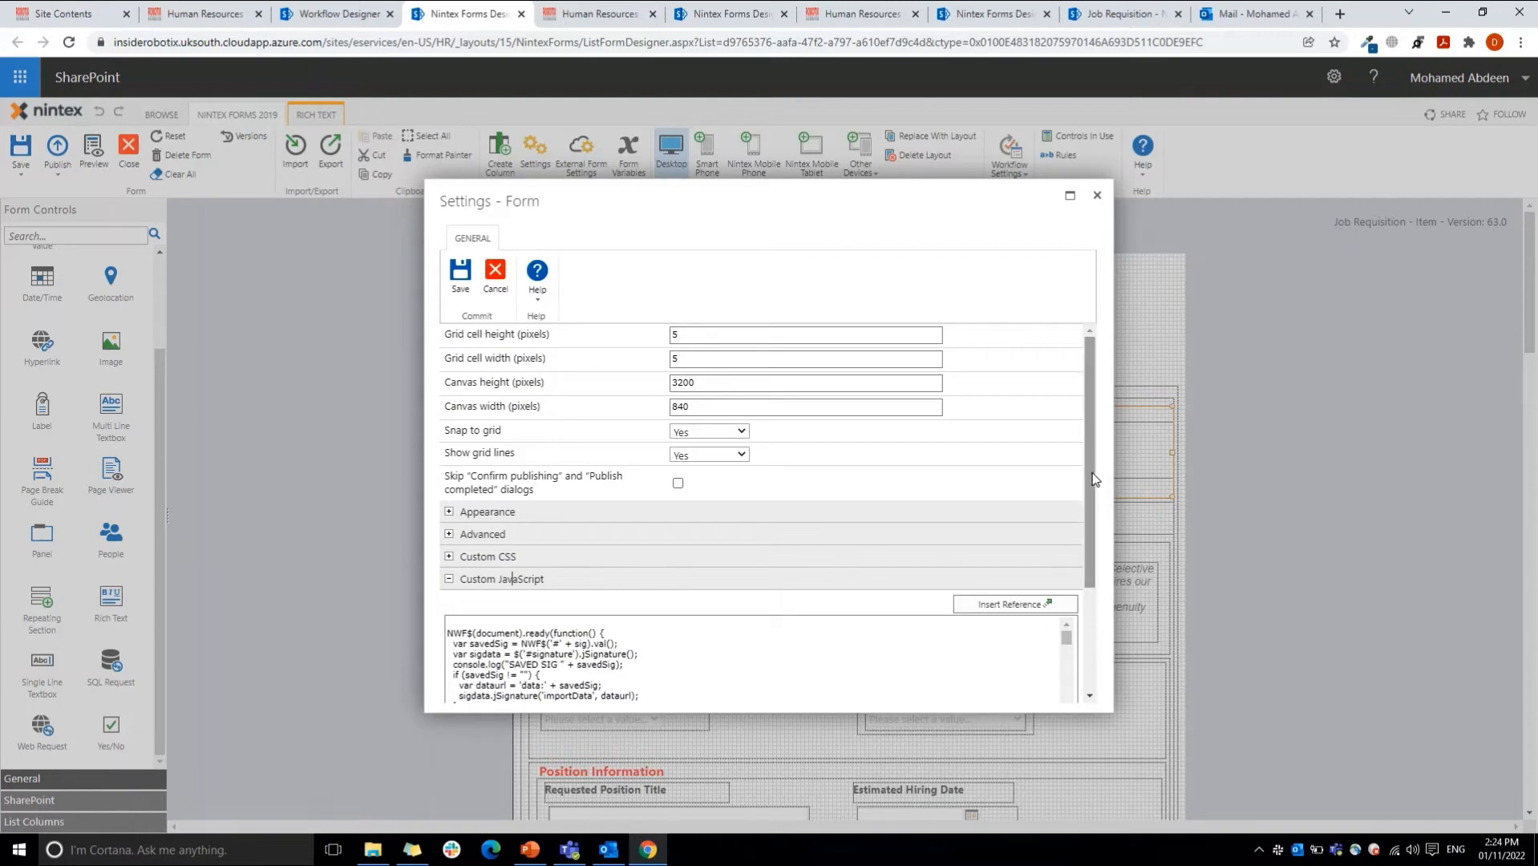
scroll(1098, 481, "down", 2)
left_click_drag(1068, 506, 1072, 527)
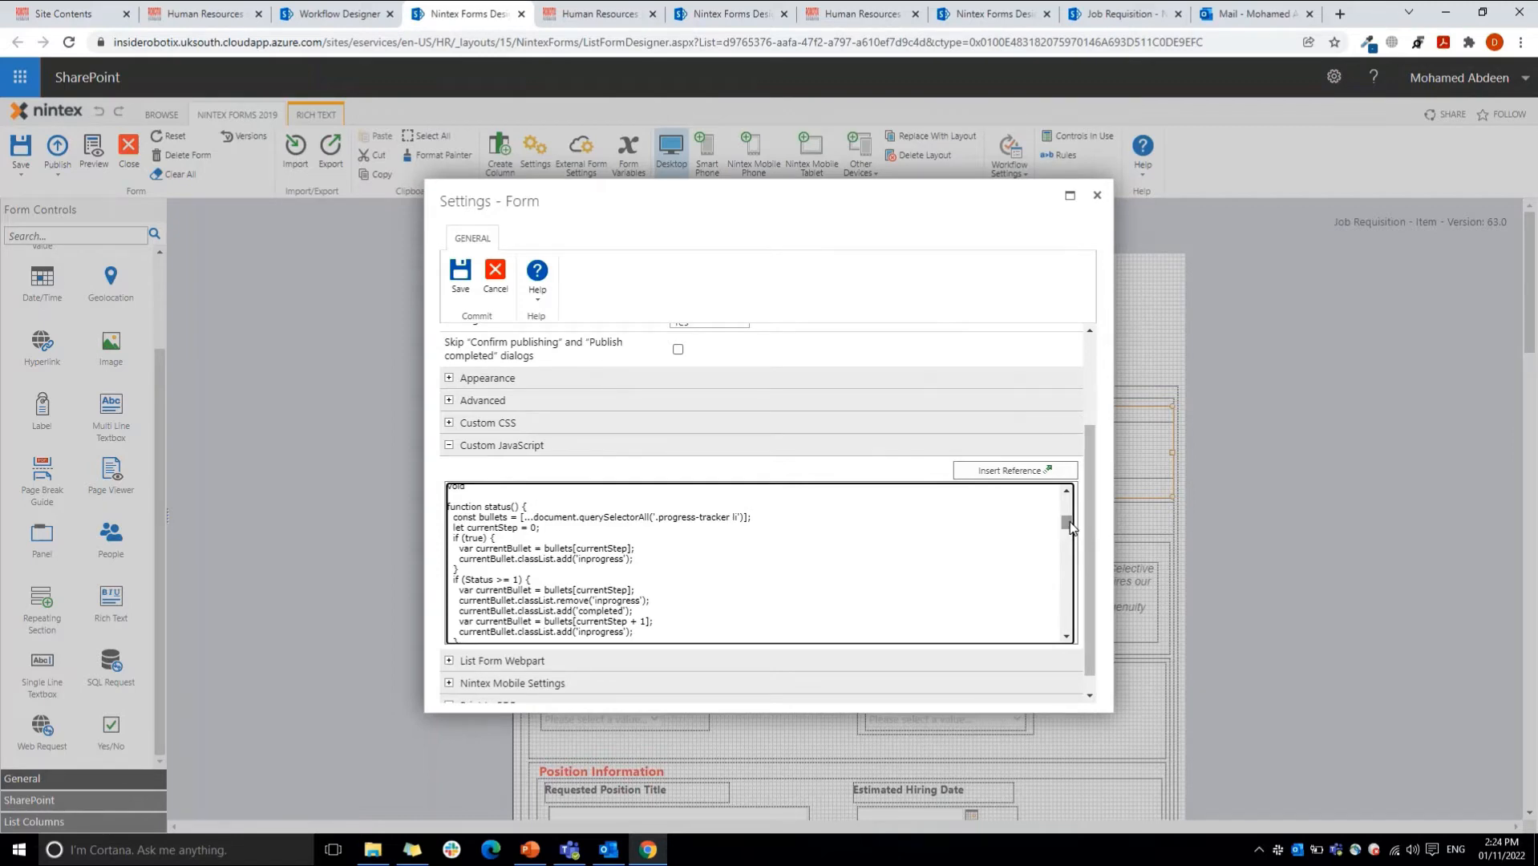
left_click_drag(1072, 528, 1073, 531)
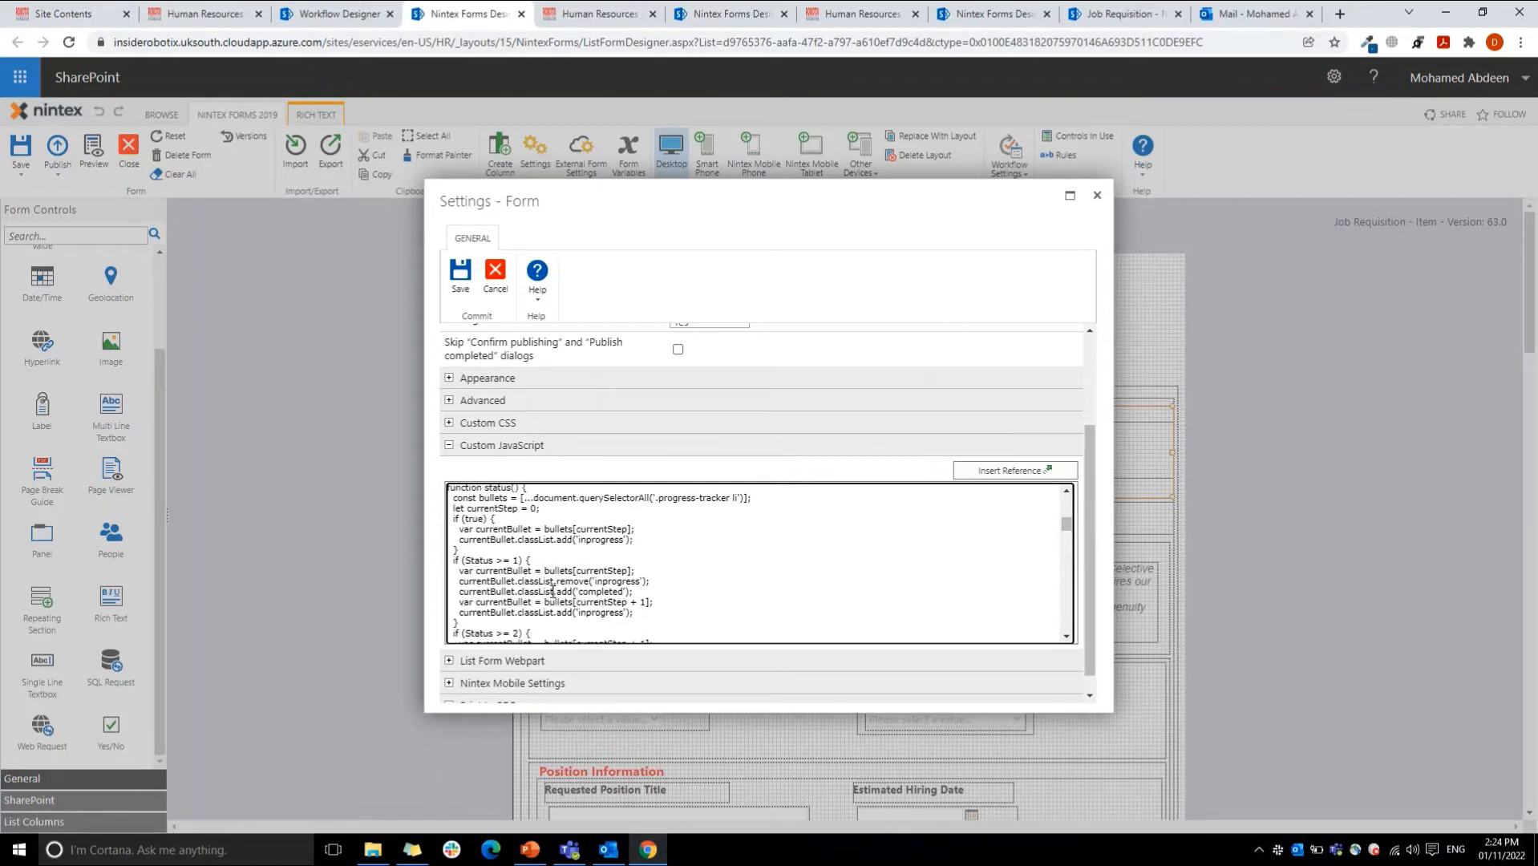
left_click_drag(464, 560, 520, 561)
left_click(570, 549)
Step: Check the progress tracker on the new Job Requisition form, and return to the designer to cancel the form settings
left_click(1122, 14)
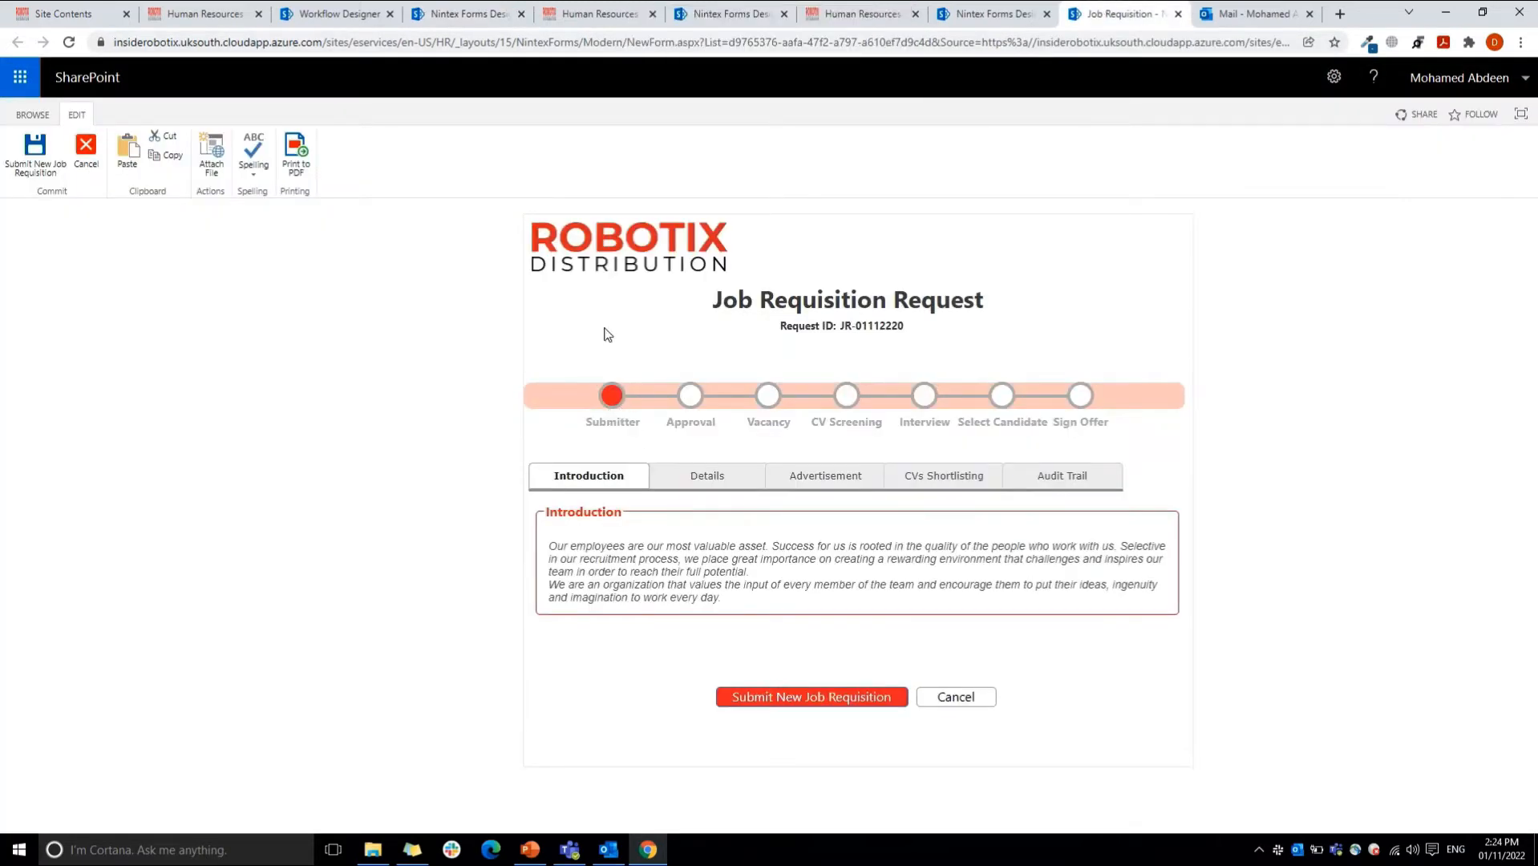
left_click(337, 14)
left_click(204, 14)
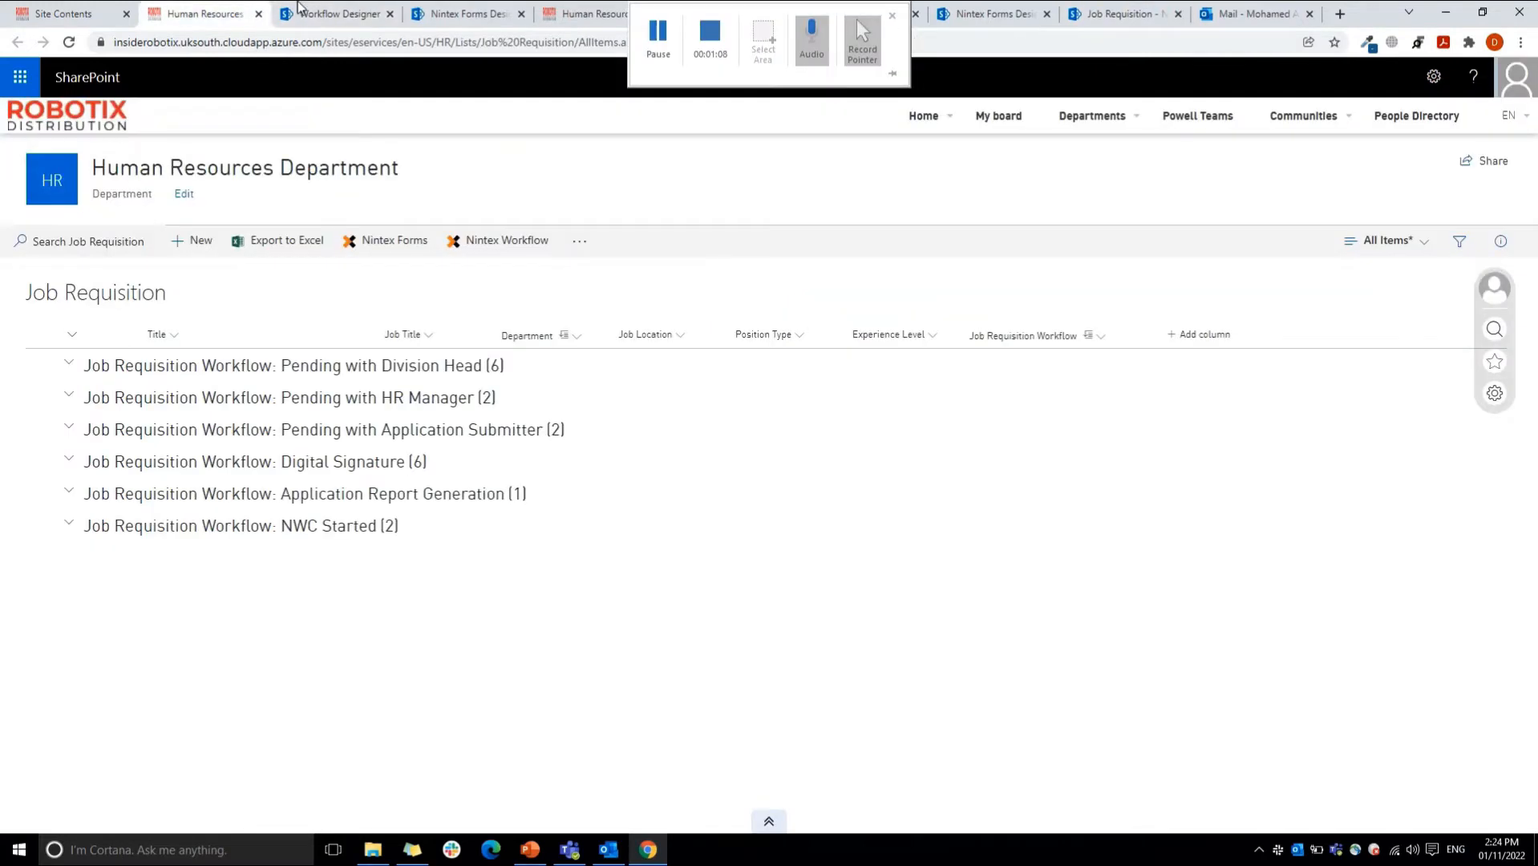
left_click(465, 13)
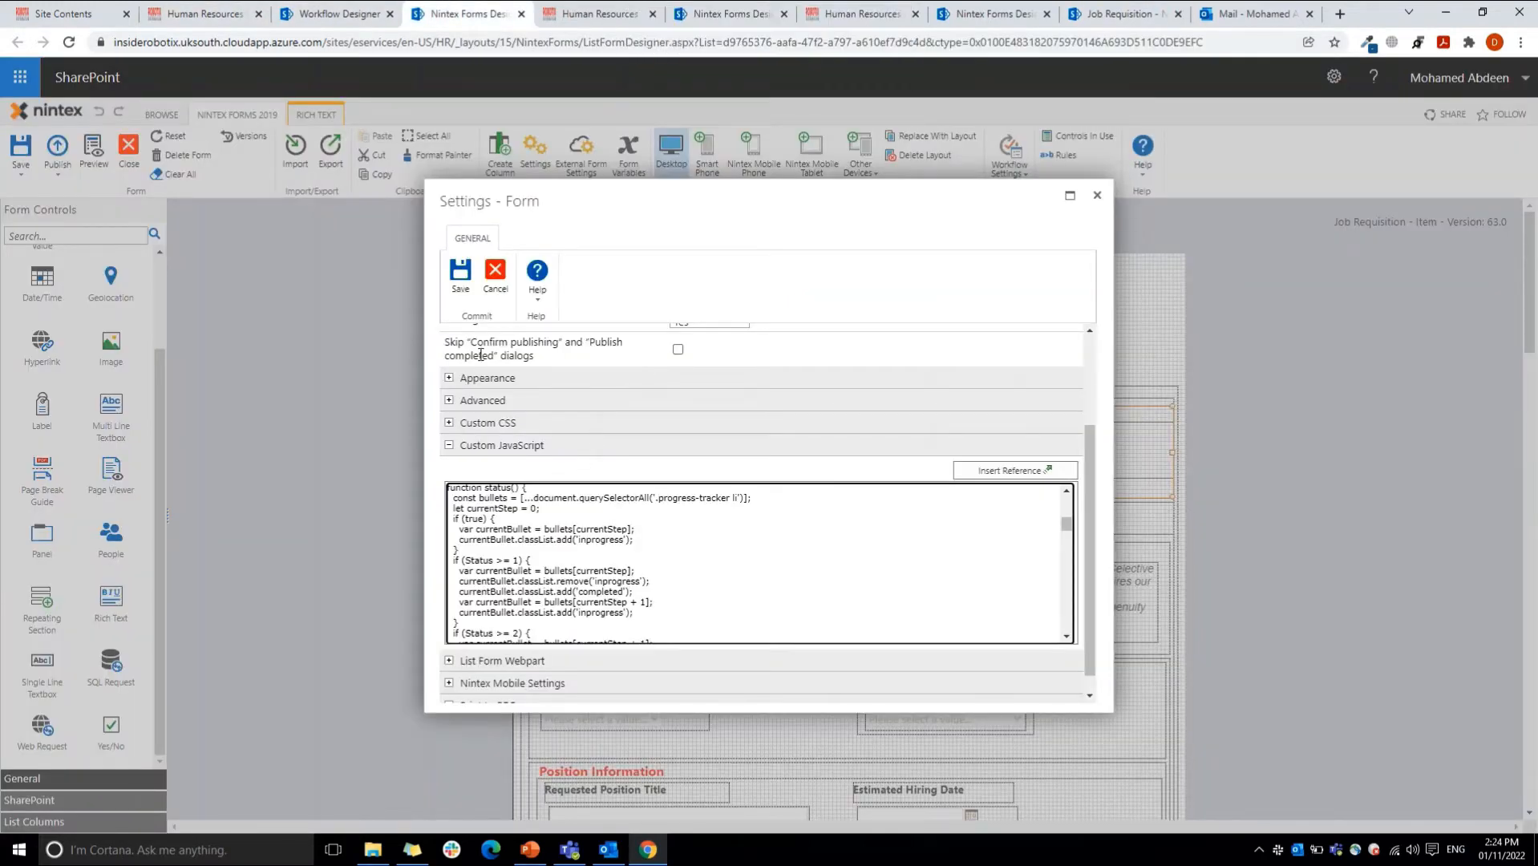
left_click(495, 277)
Step: Open the settings of the choice control that forms the tab strip and examine its choices and default value
left_click(808, 507)
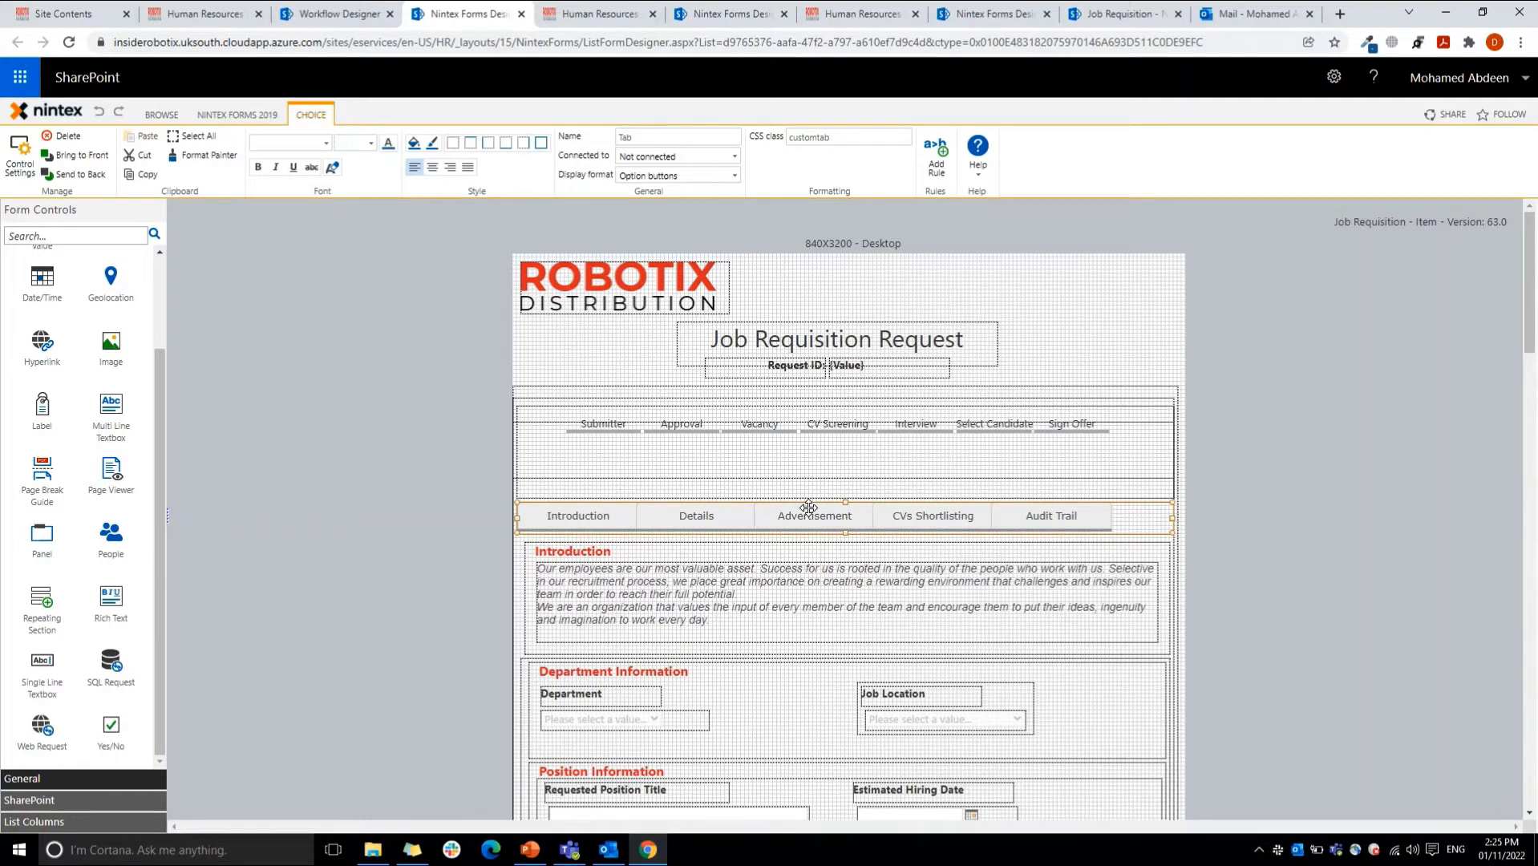
mouse_move(714, 16)
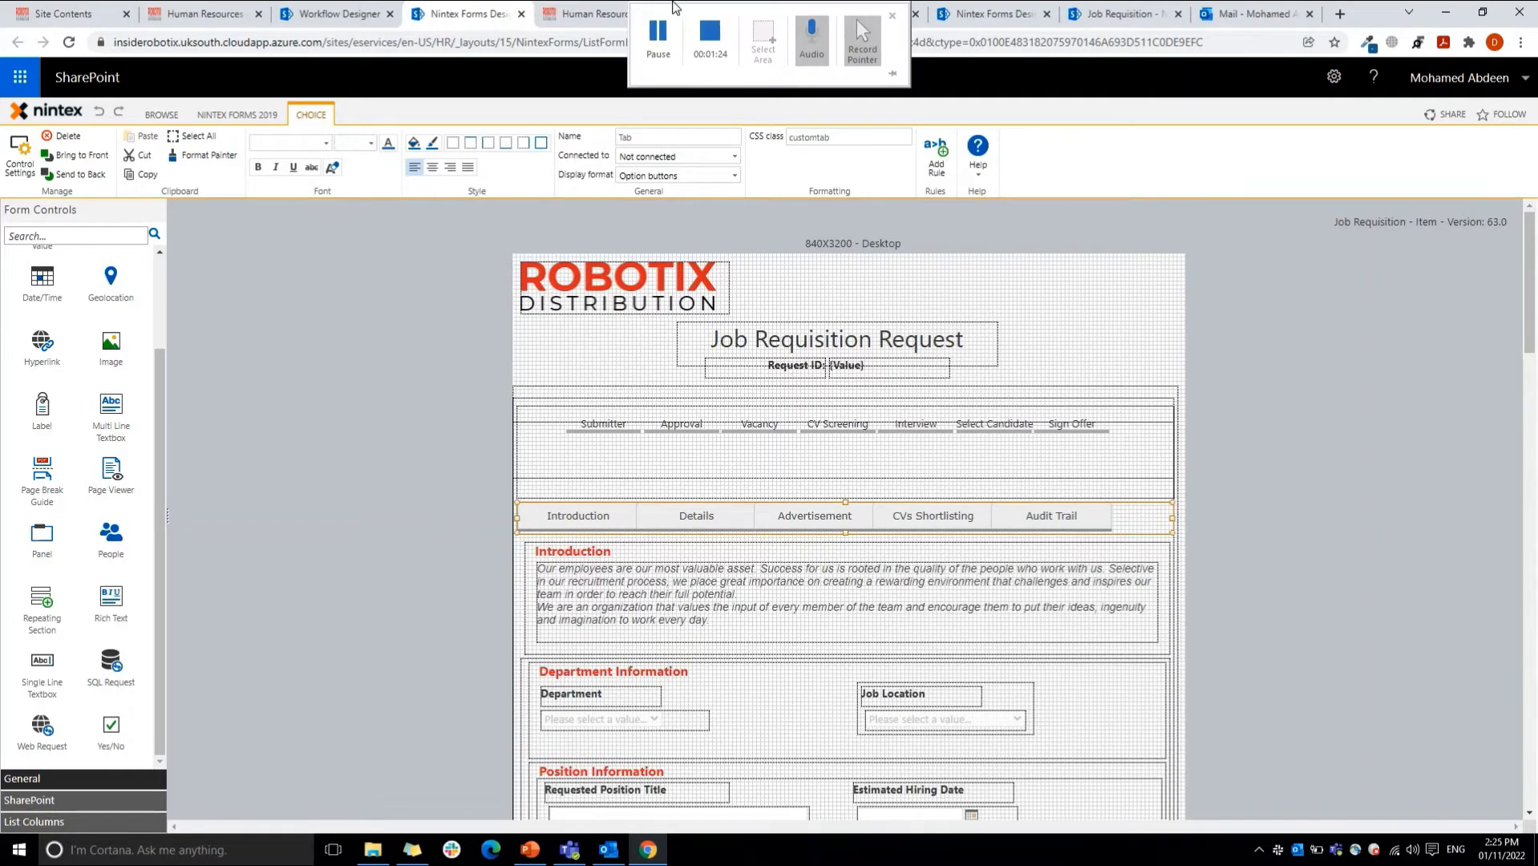
left_click(709, 43)
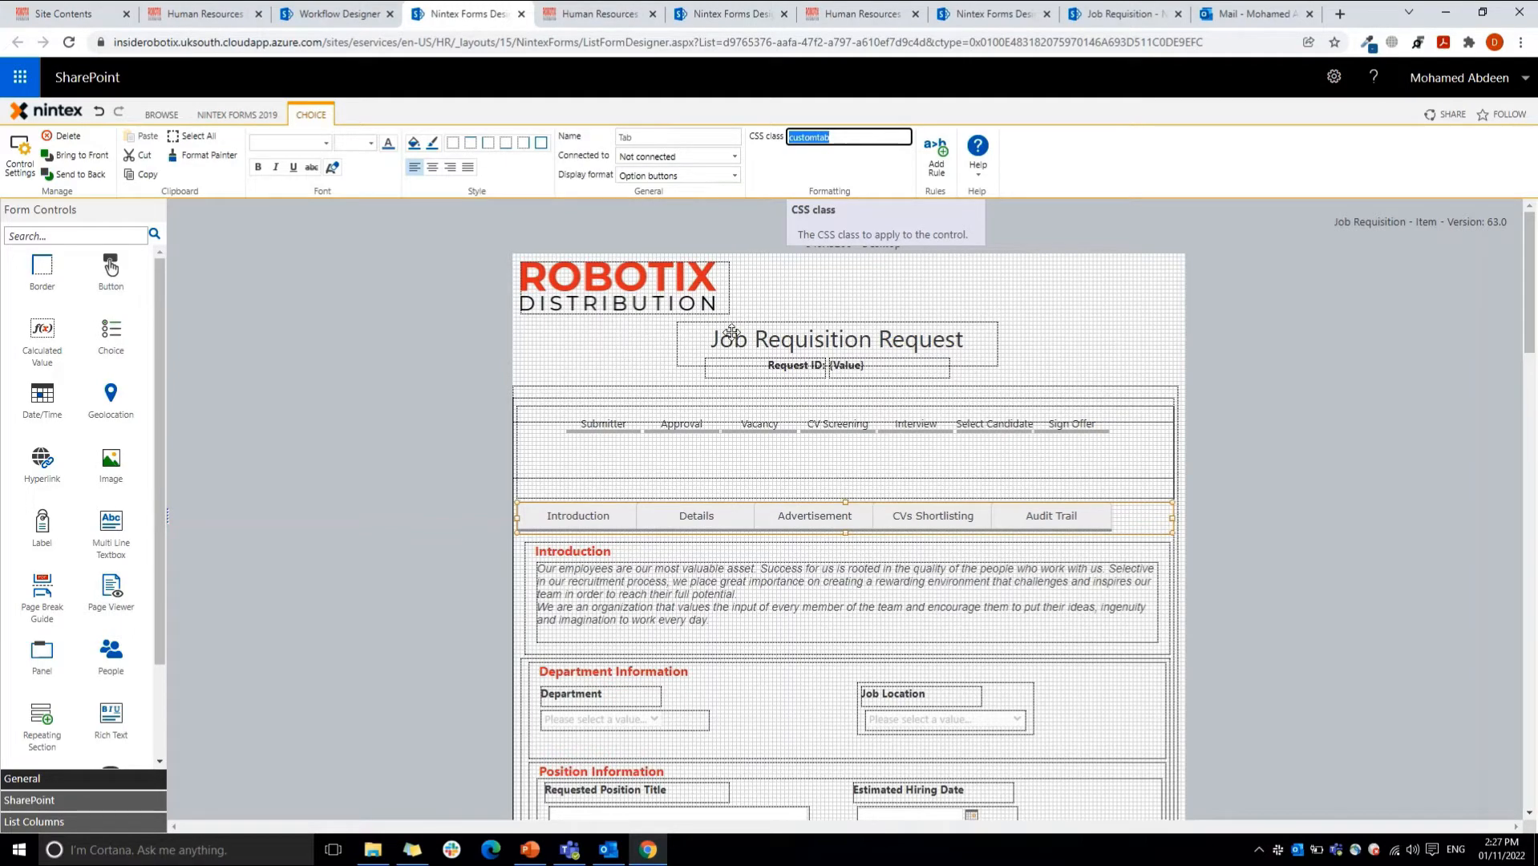
double_click(746, 510)
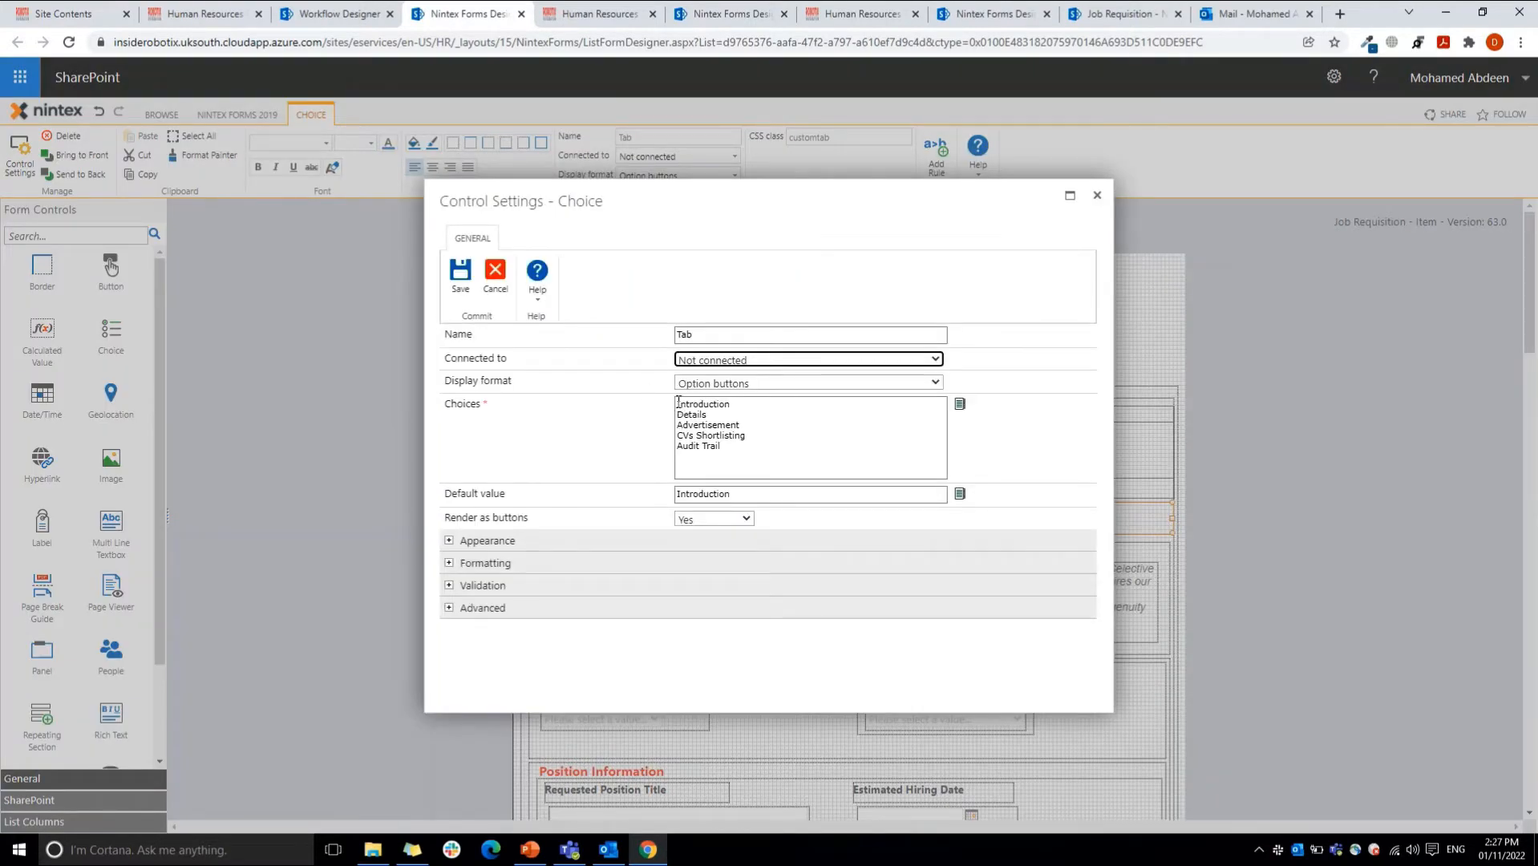
left_click_drag(677, 403, 747, 446)
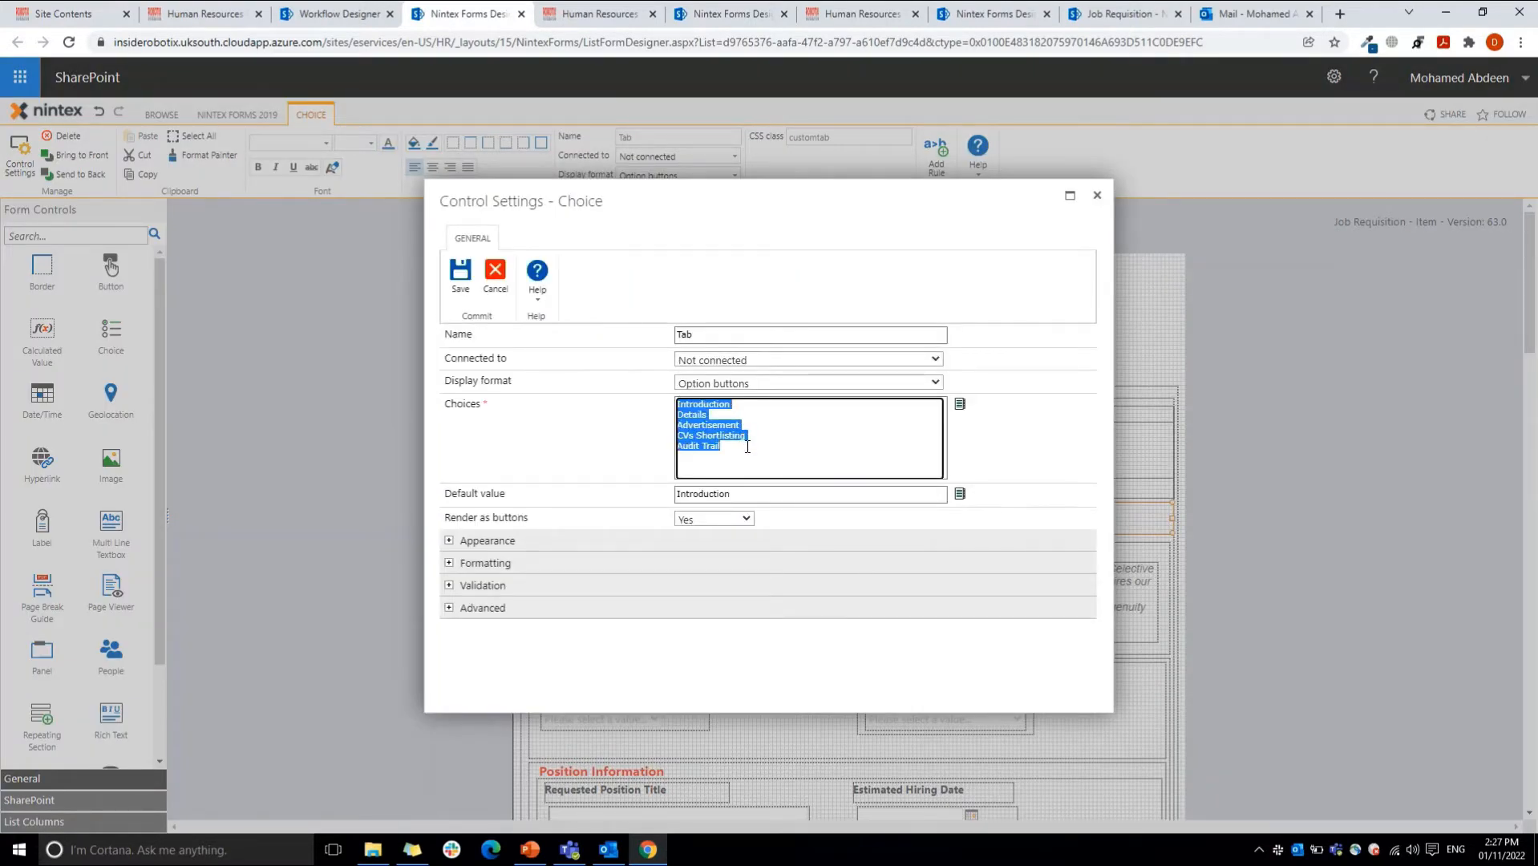
left_click_drag(677, 494, 759, 495)
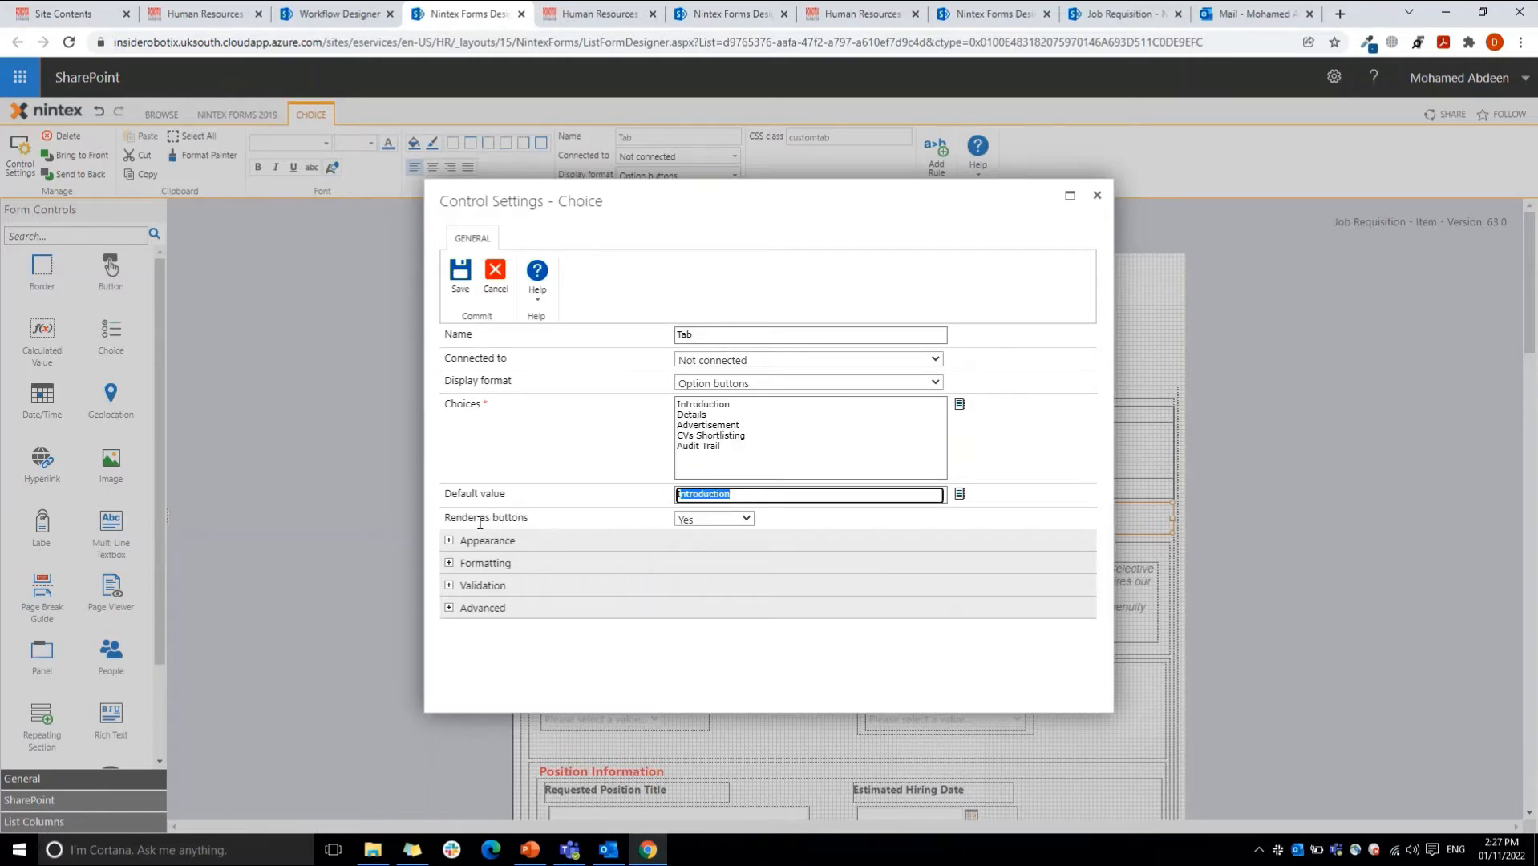
Step: Set Render as buttons to Yes for the tab choice control, save its settings, and check its CSS class
left_click(685, 521)
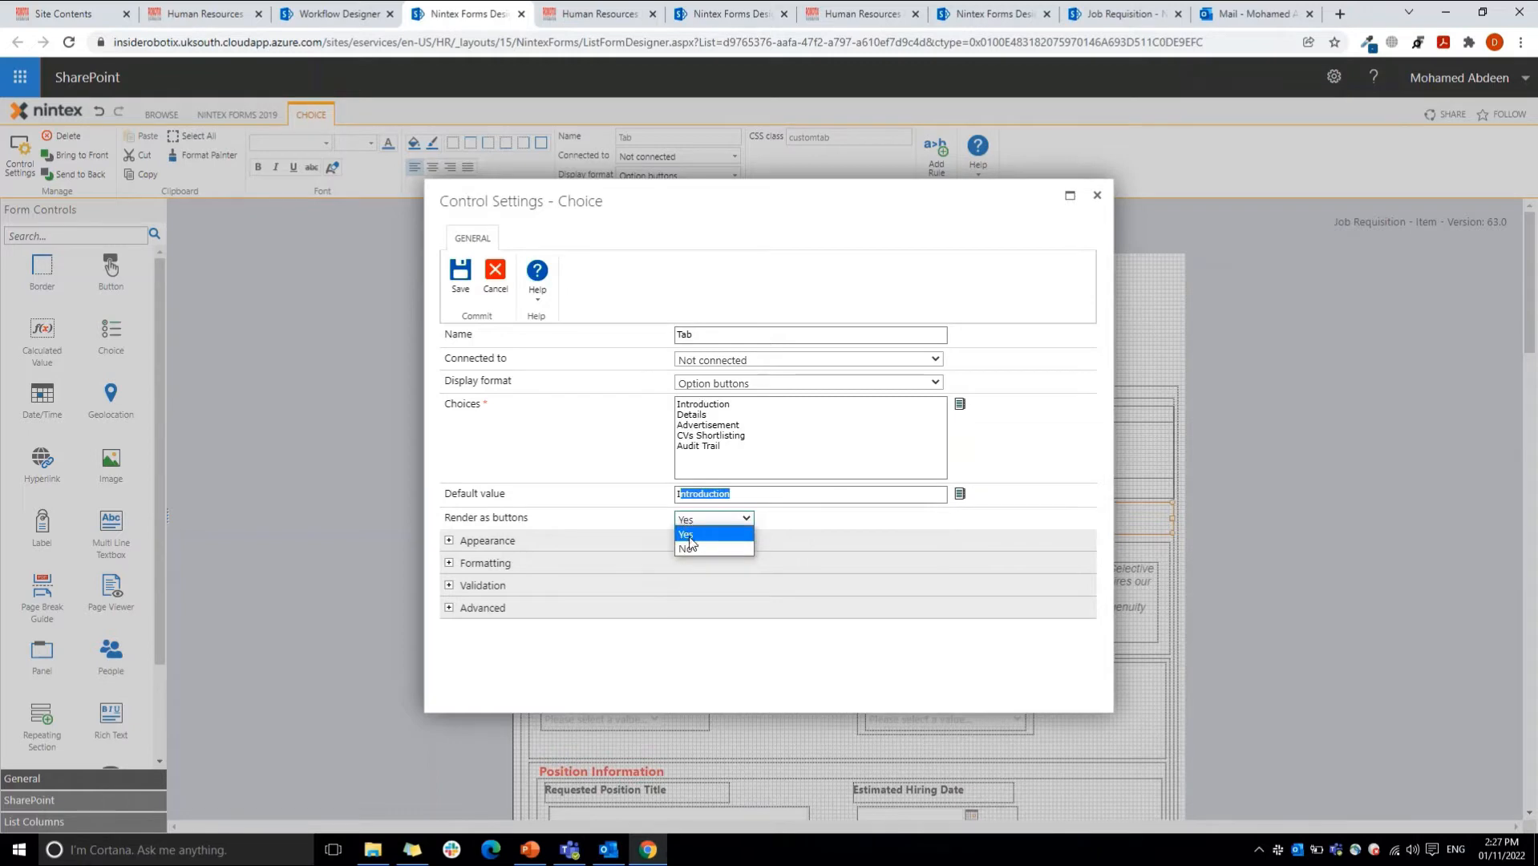
left_click(690, 548)
left_click(693, 521)
left_click(687, 537)
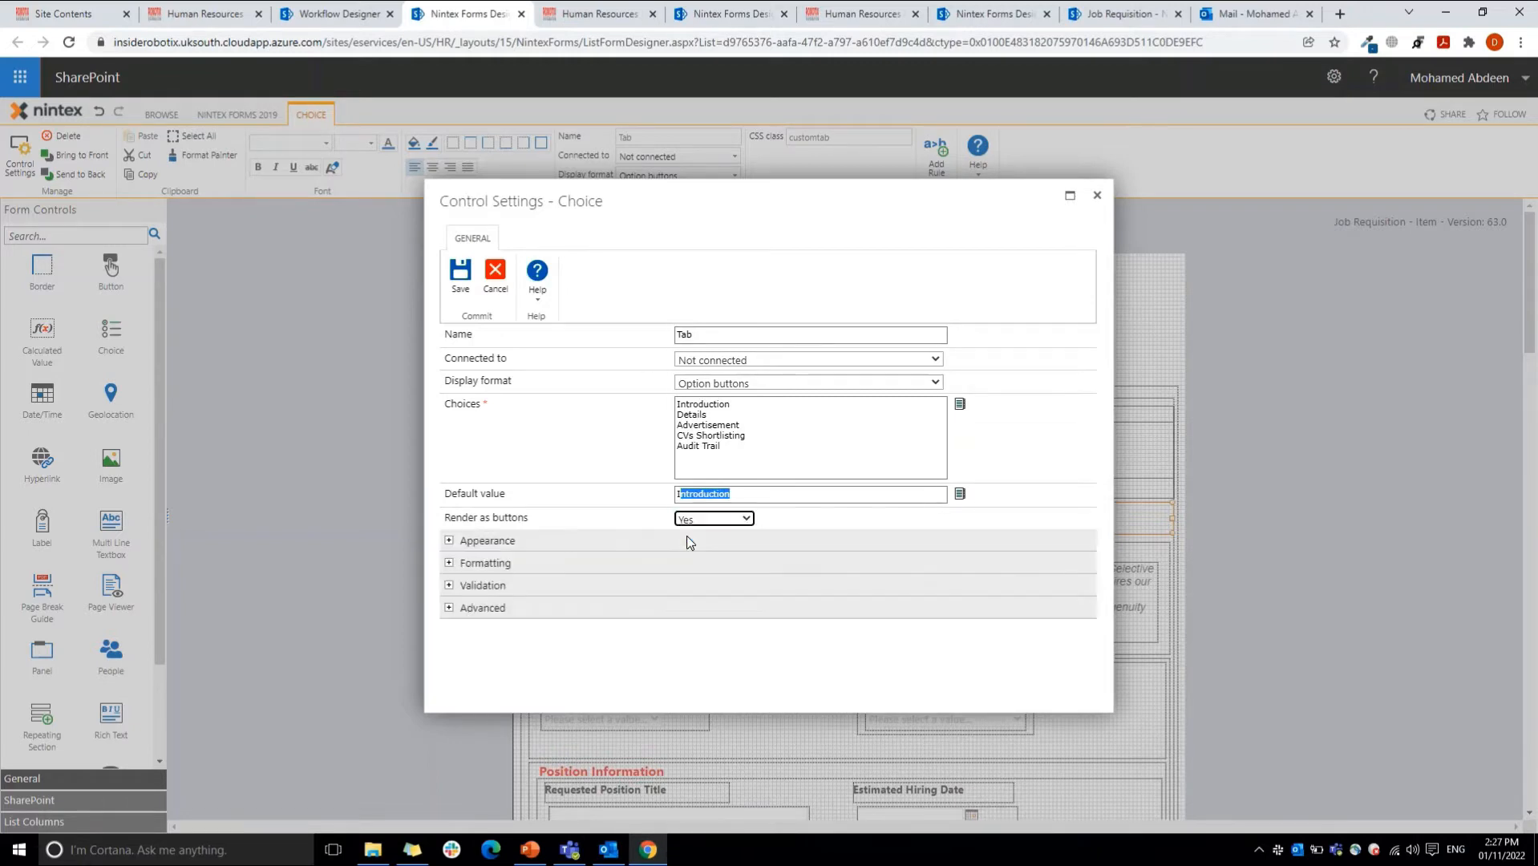
left_click(460, 275)
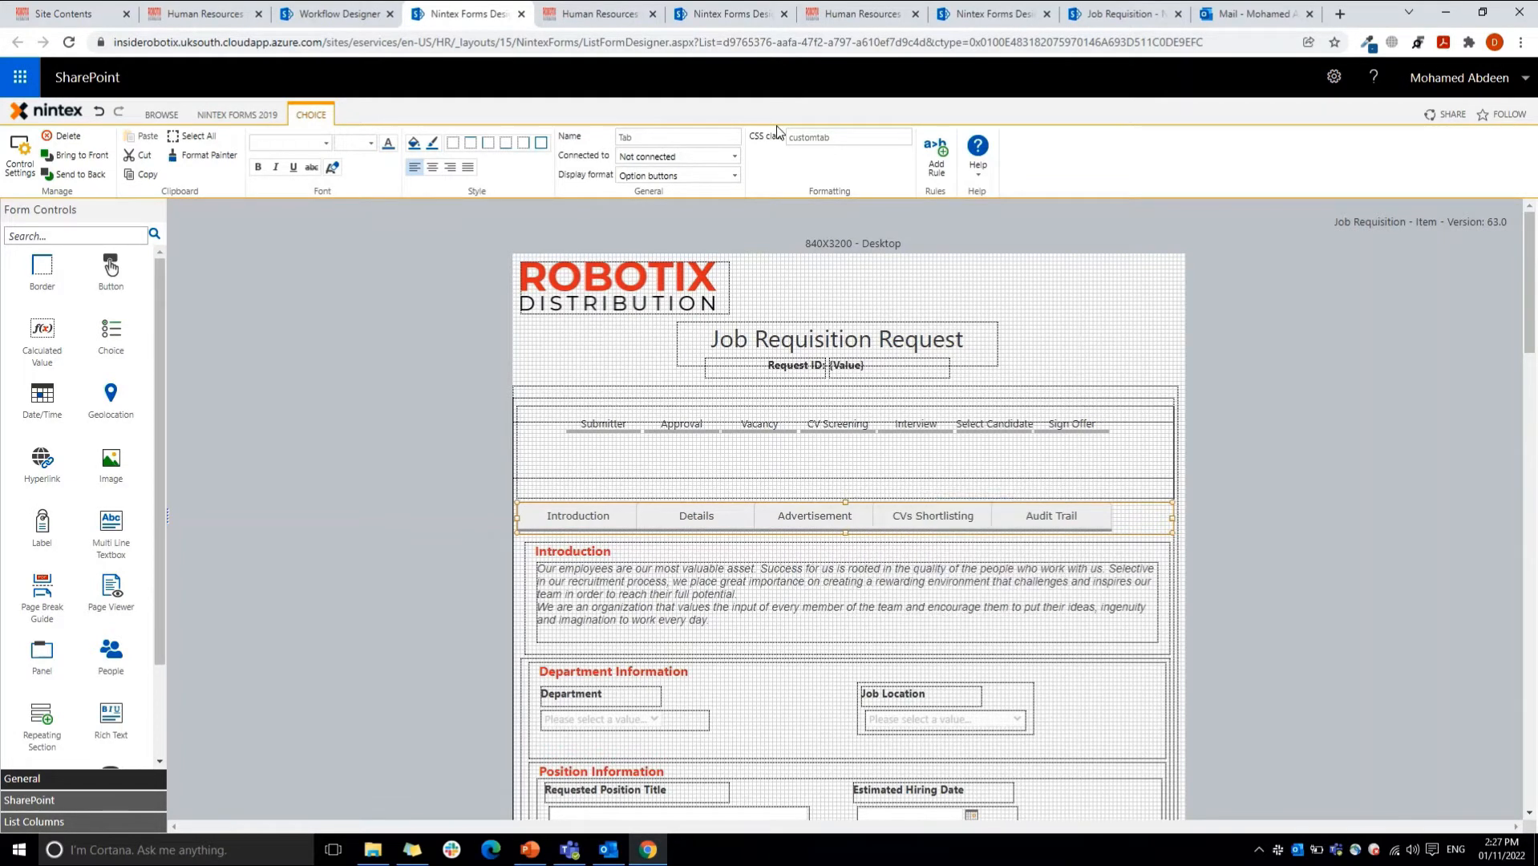
double_click(819, 136)
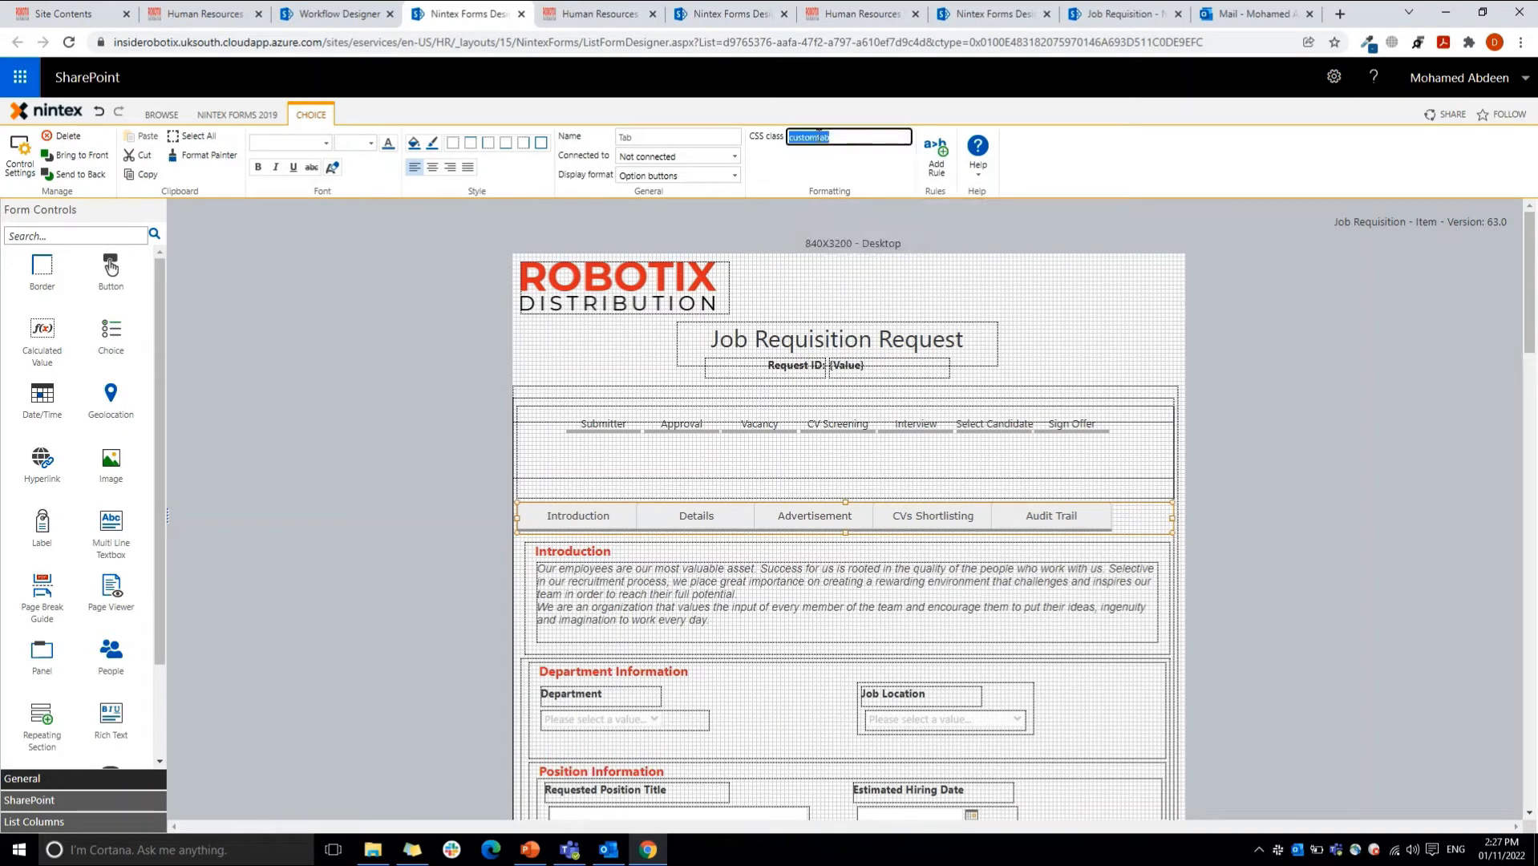
left_click(826, 157)
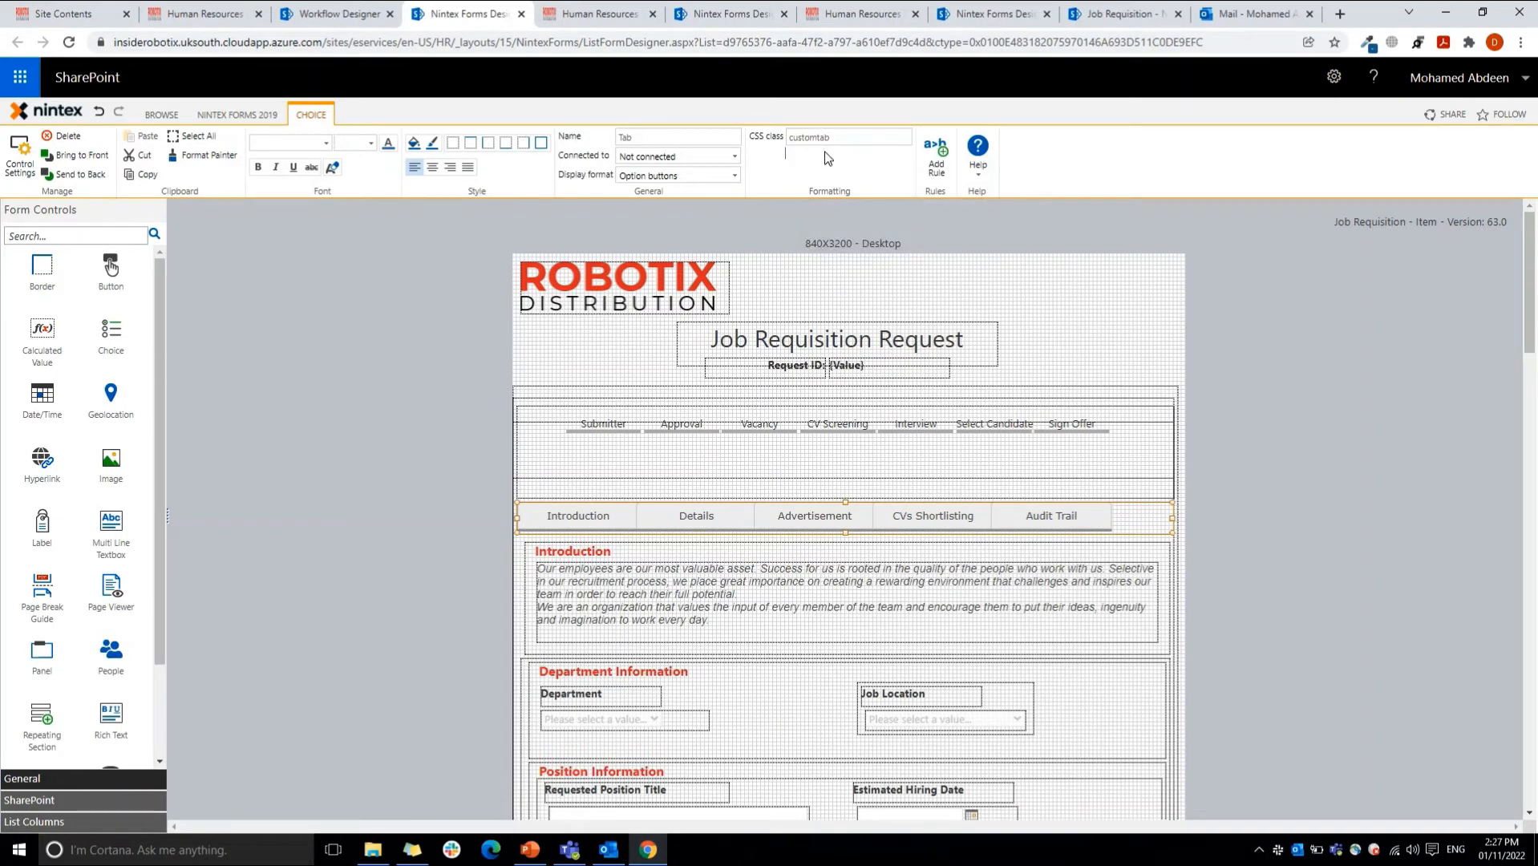
Step: Select the Introduction panel and display the rules applied to it
left_click(1158, 550)
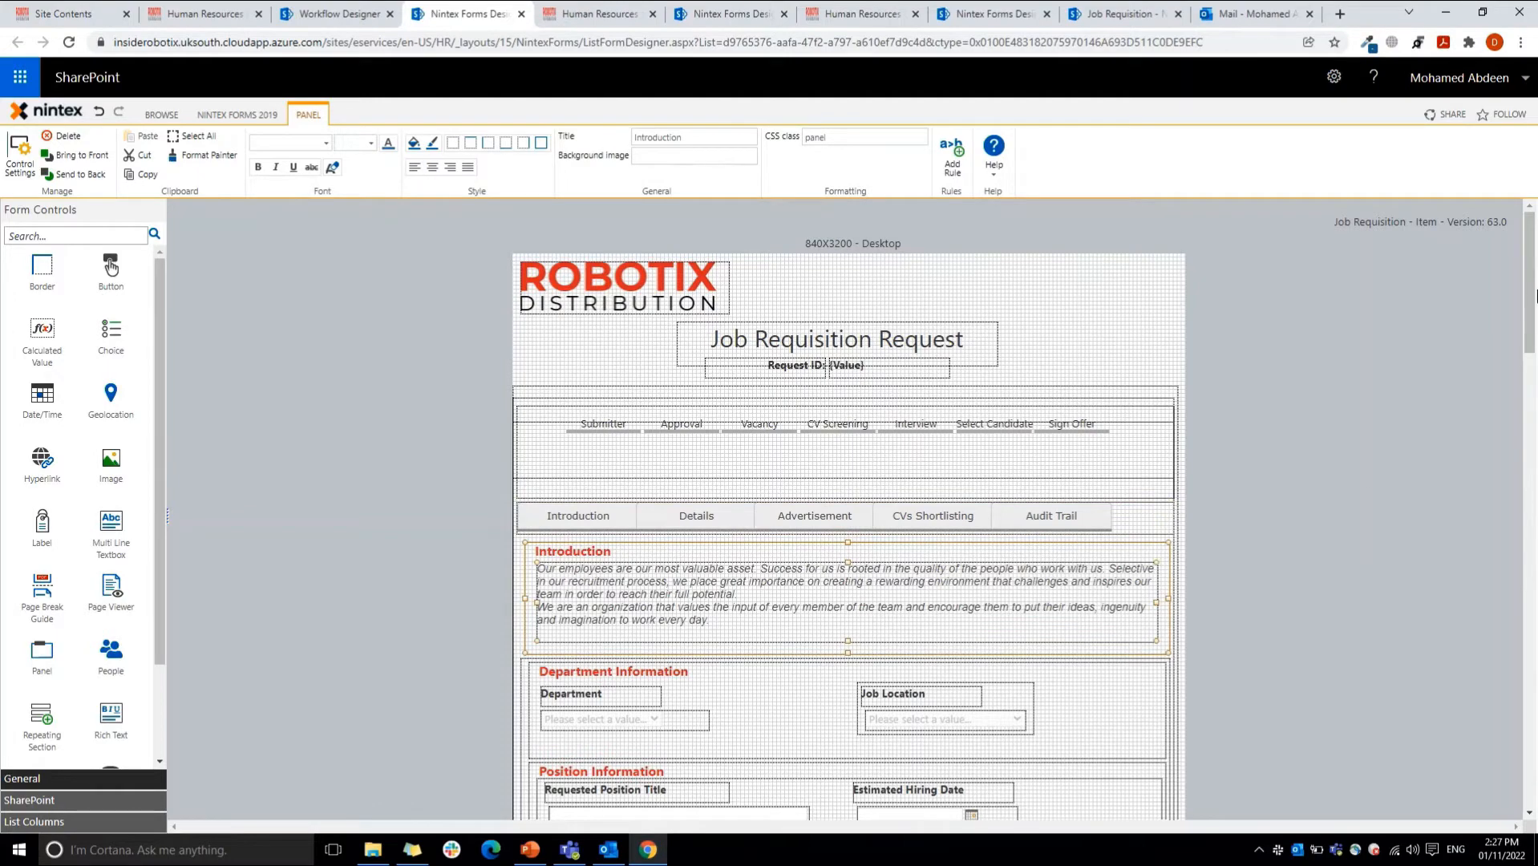
left_click_drag(1532, 285, 1533, 323)
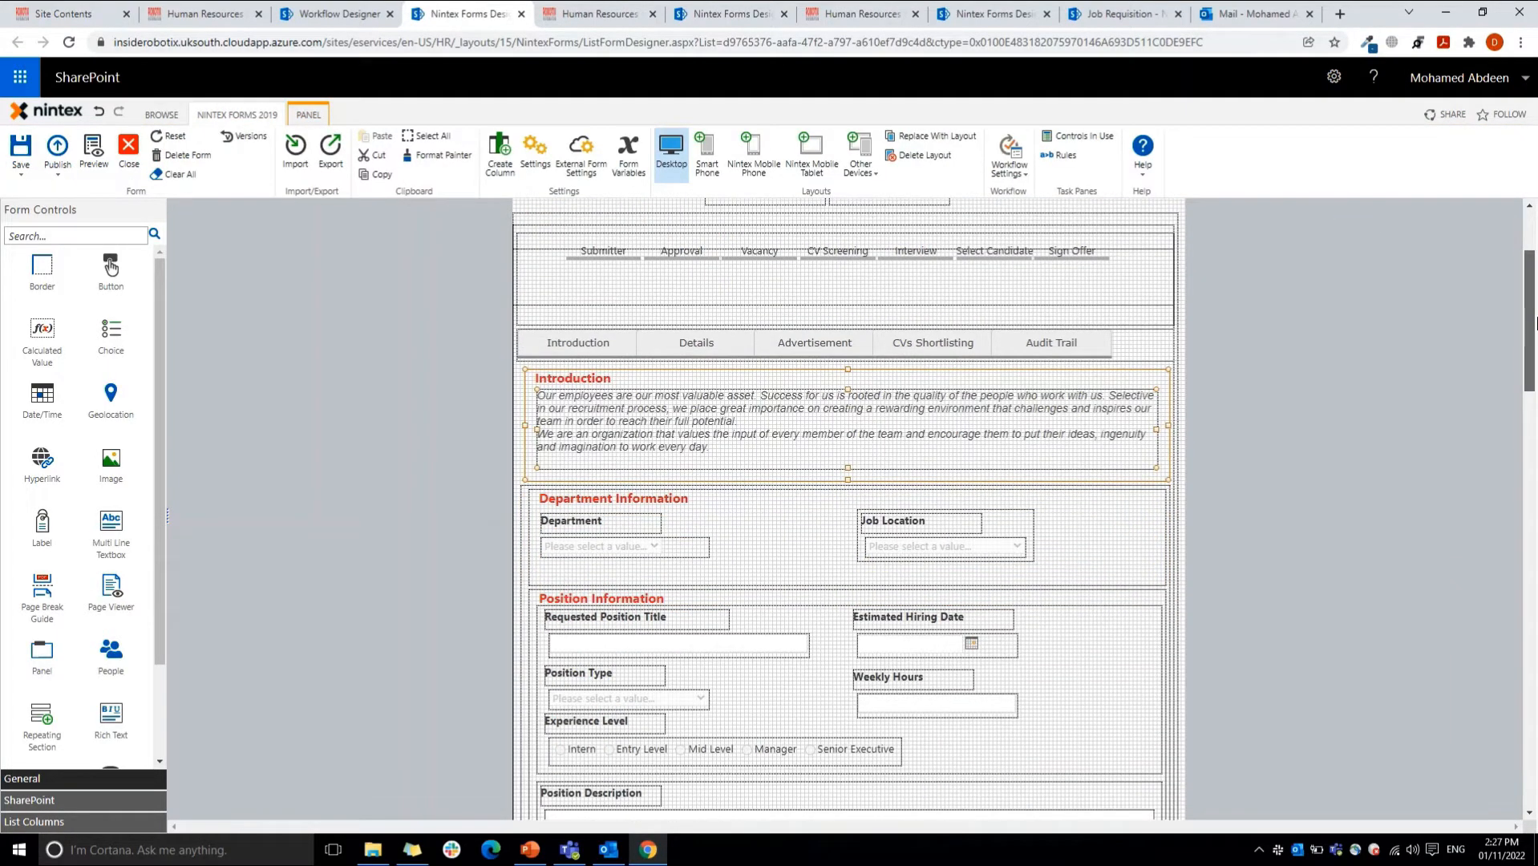
mouse_move(1533, 323)
left_mouse_down()
mouse_move(1533, 353)
mouse_move(1533, 329)
left_mouse_up()
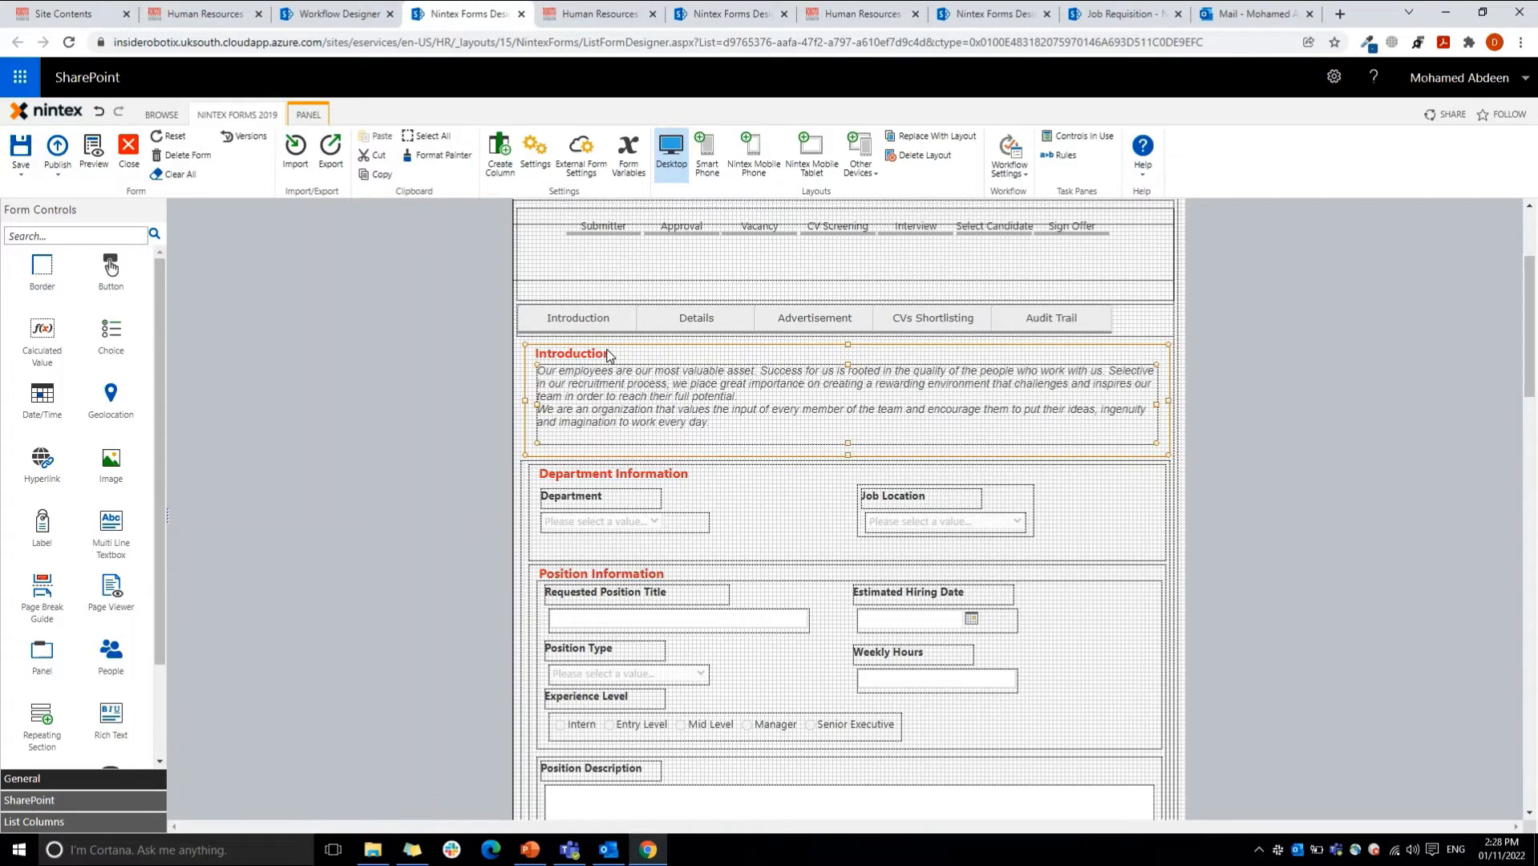
left_click(1066, 156)
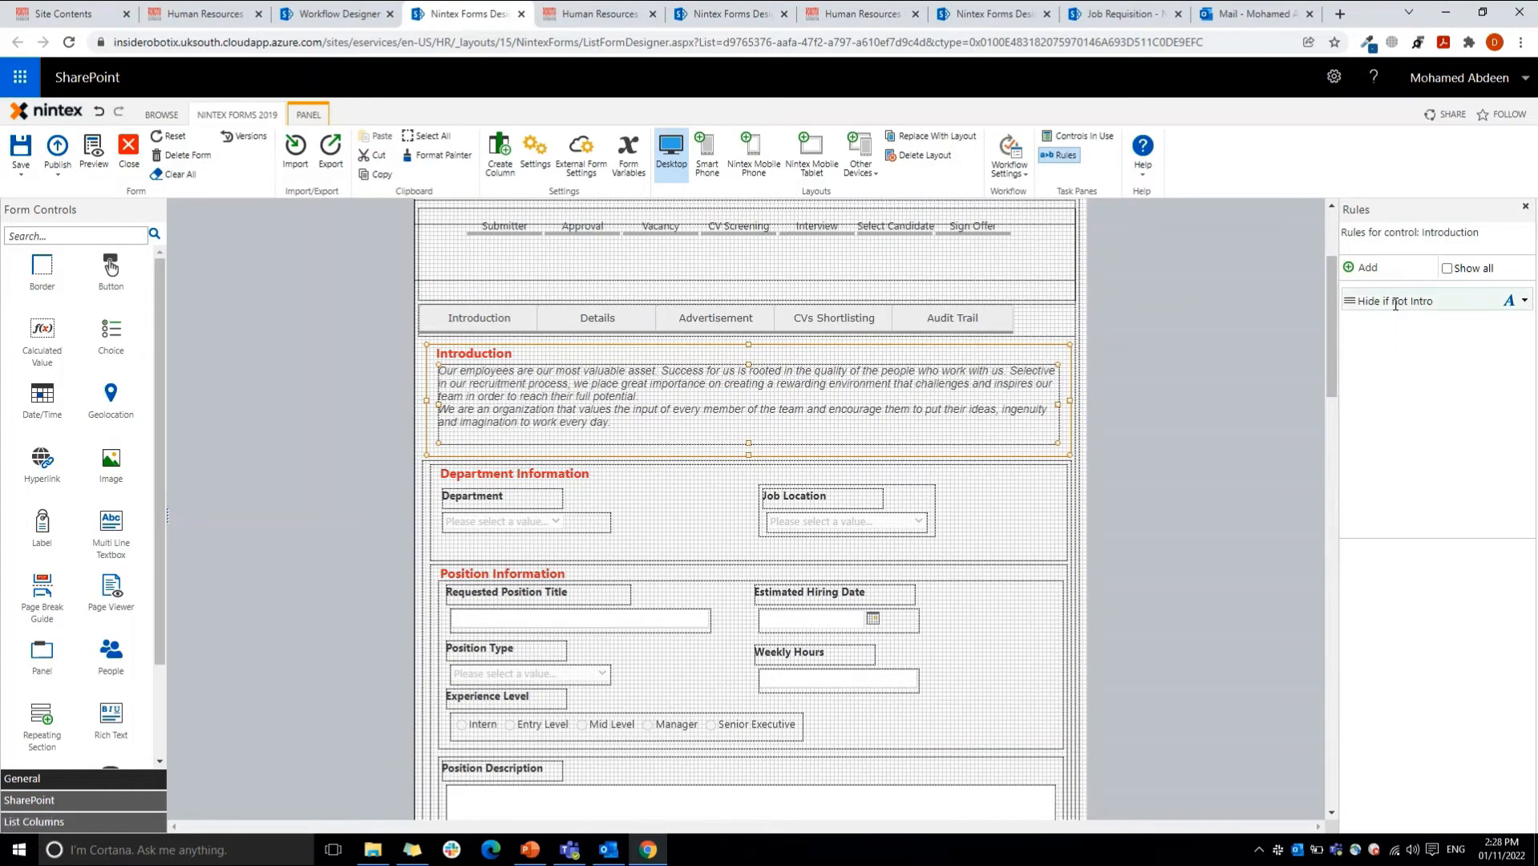
Step: Examine the condition formula of the Hide if not Intro rule without changing it, and check the name of the tab choice control
left_click(1352, 301)
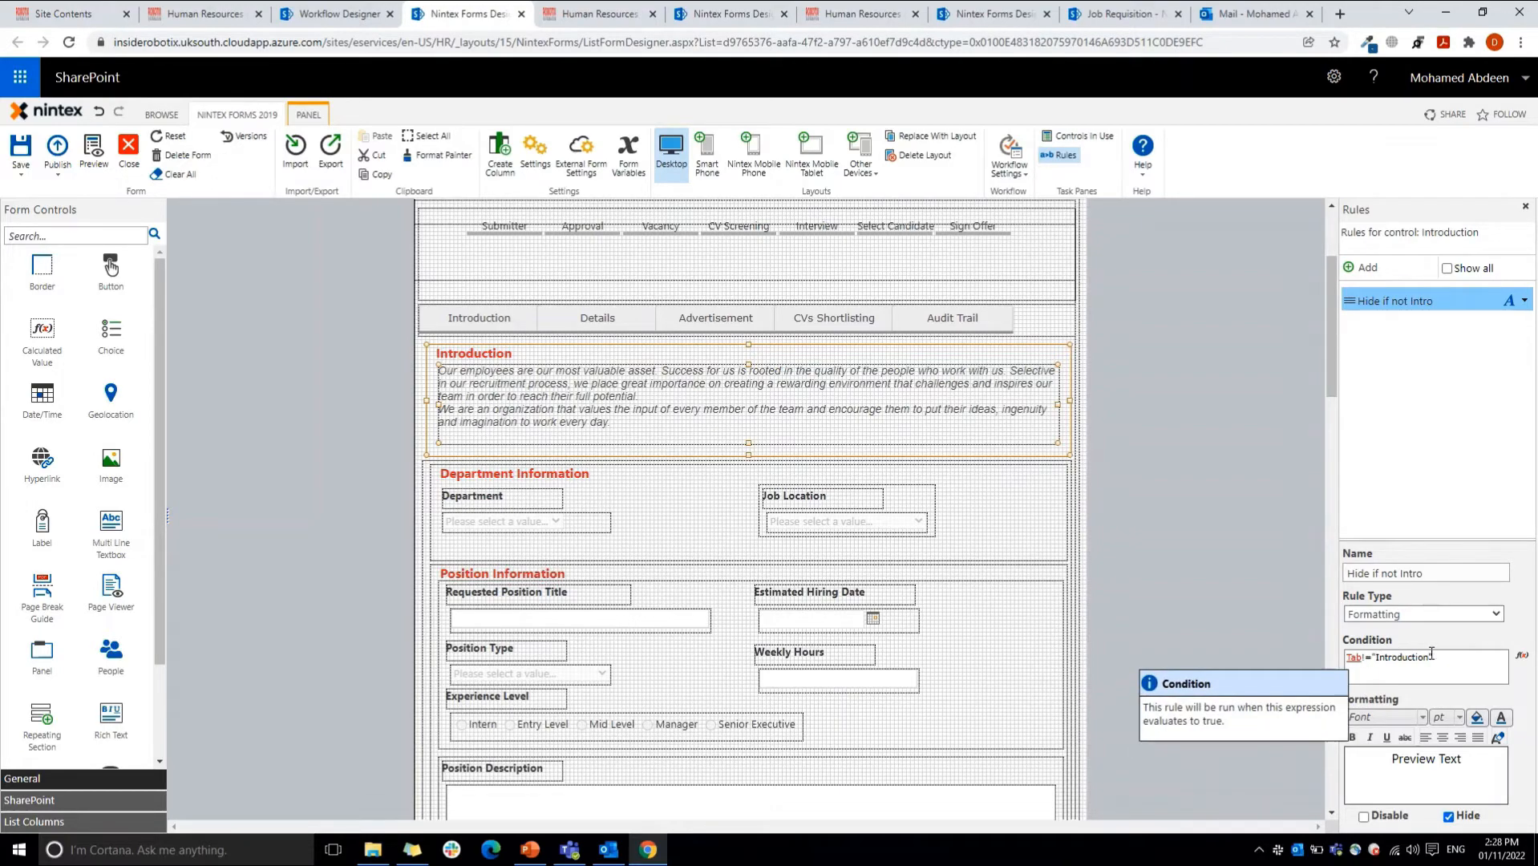
left_click(1521, 656)
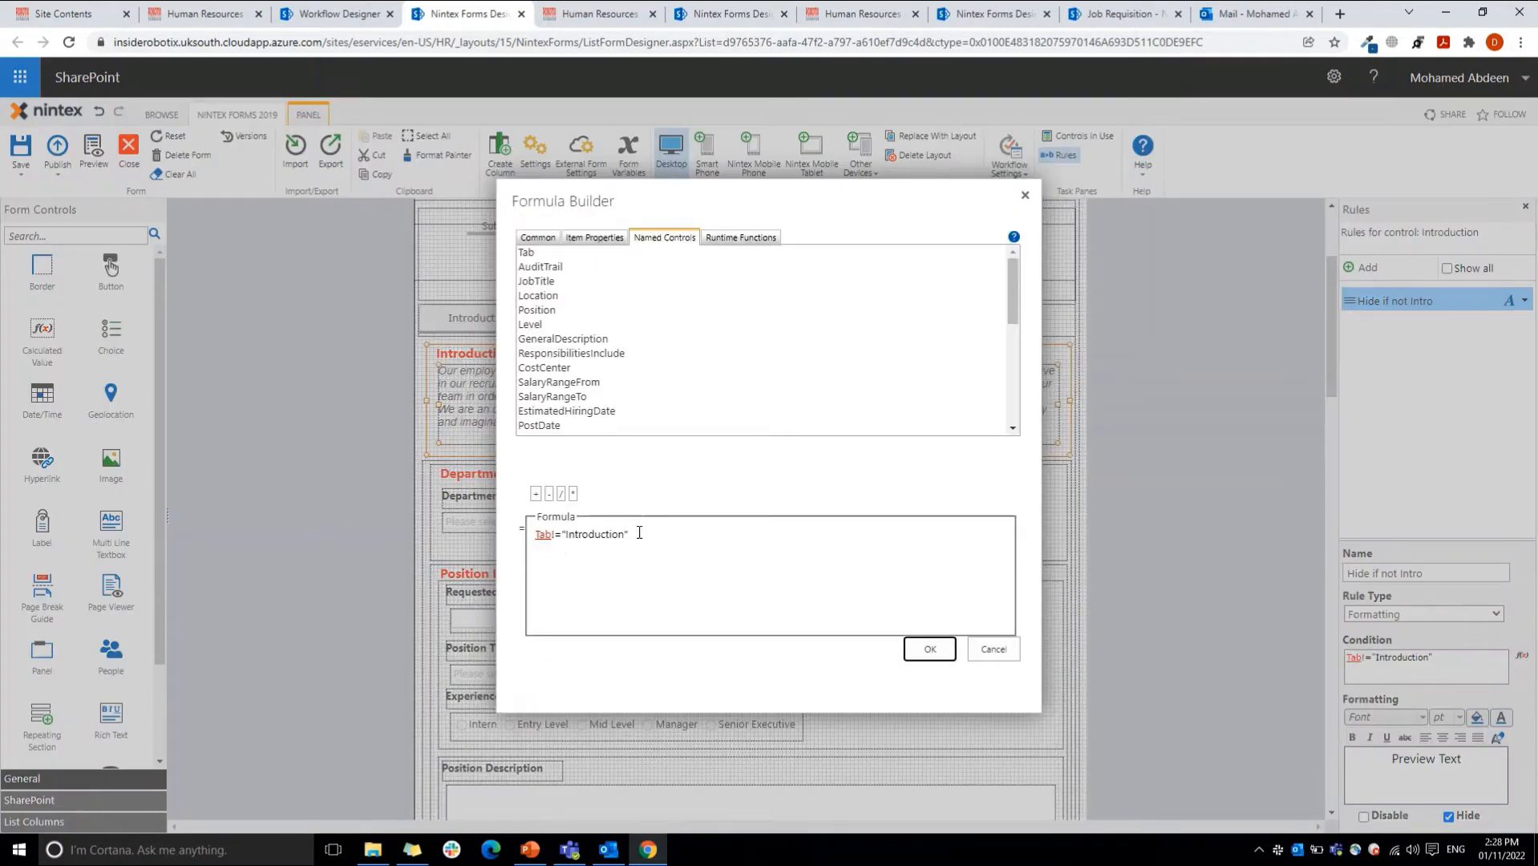
double_click(552, 533)
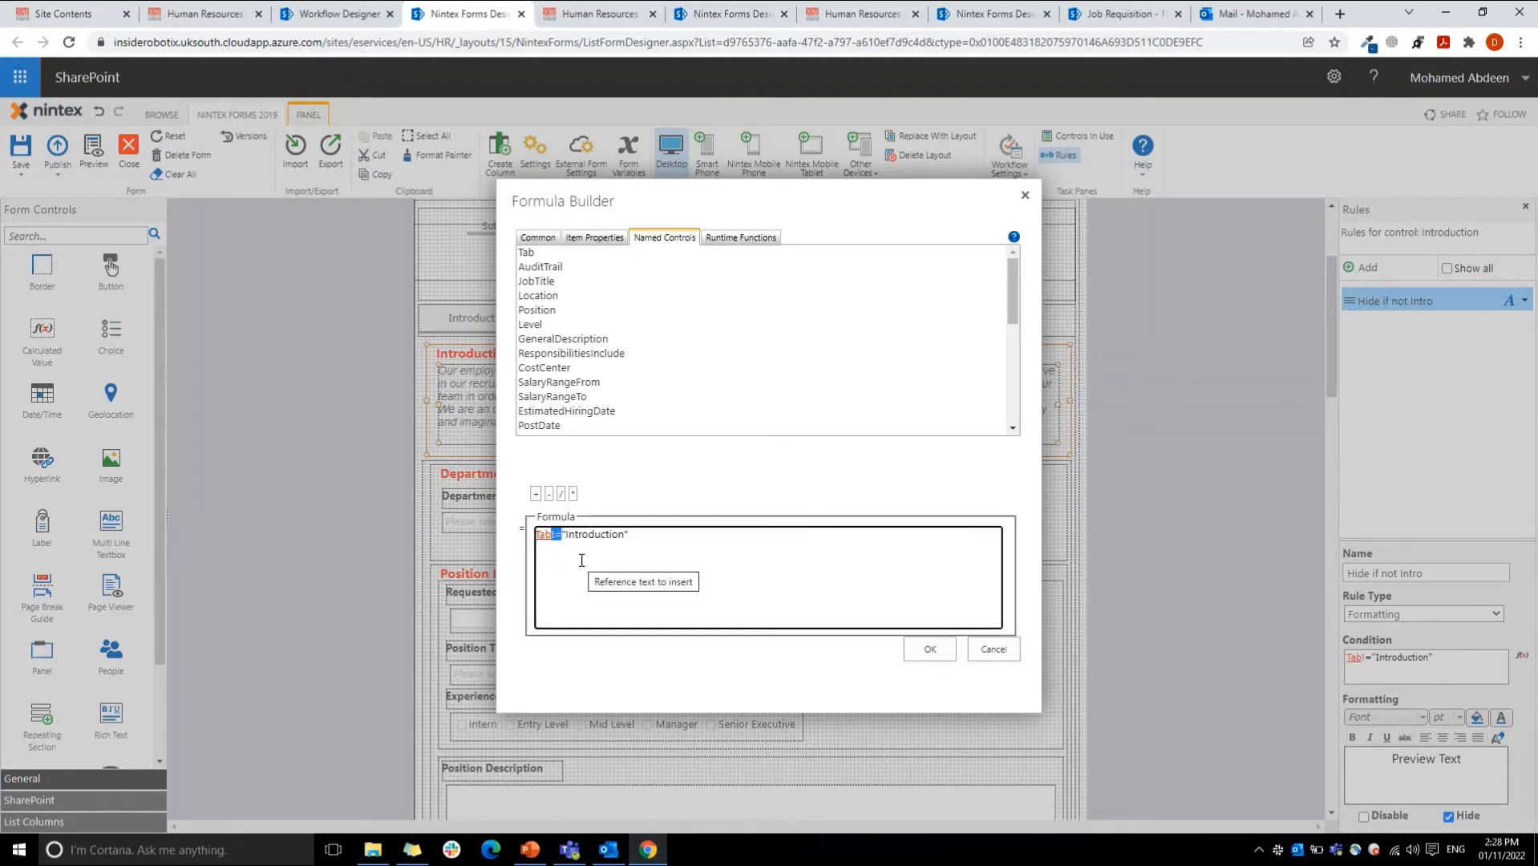
left_click_drag(562, 534, 629, 536)
left_click(993, 649)
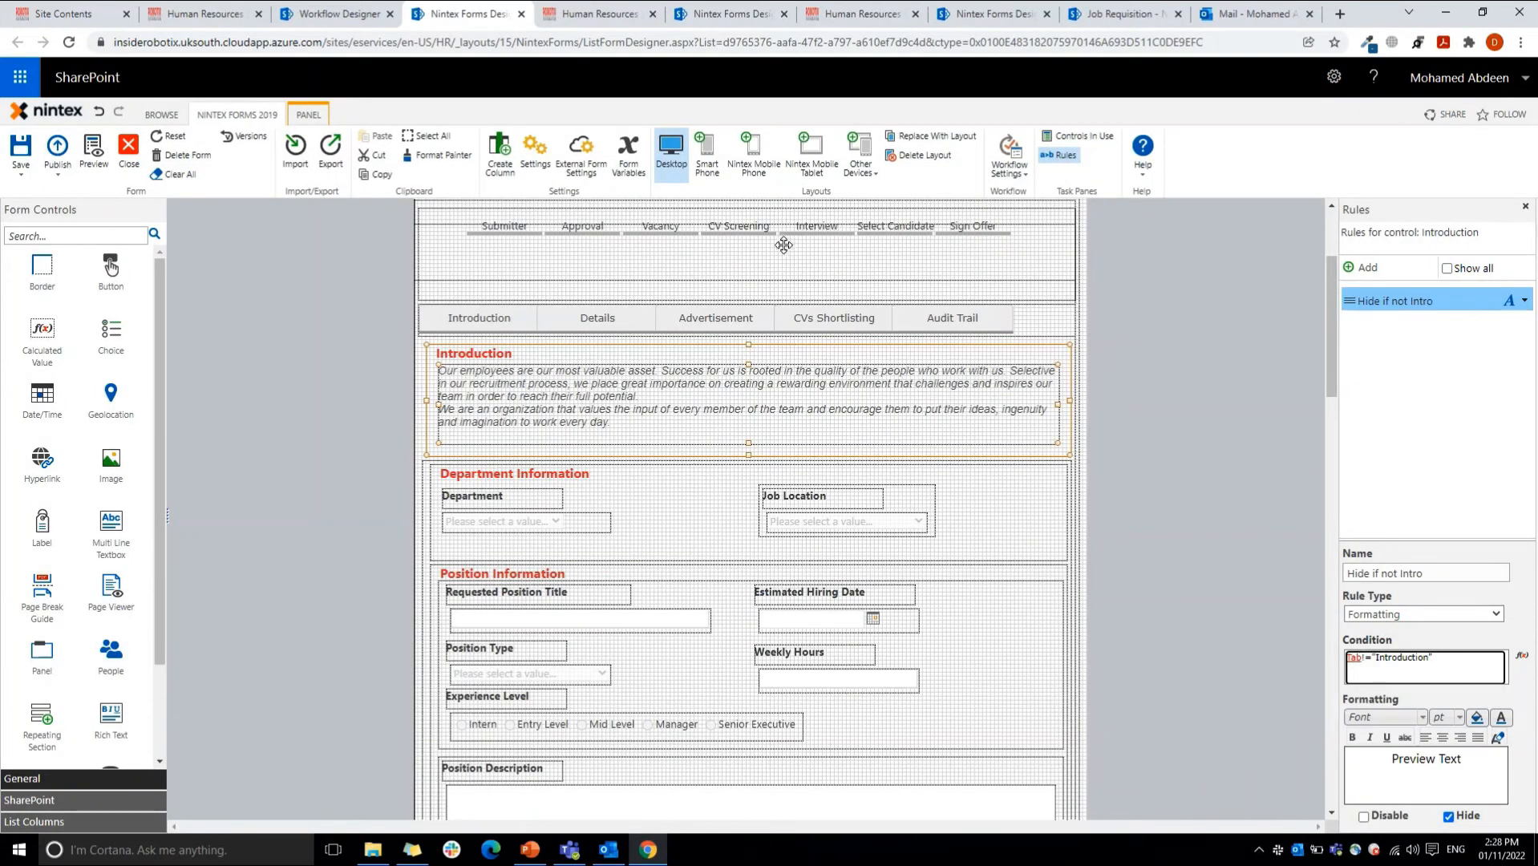
left_click(1020, 309)
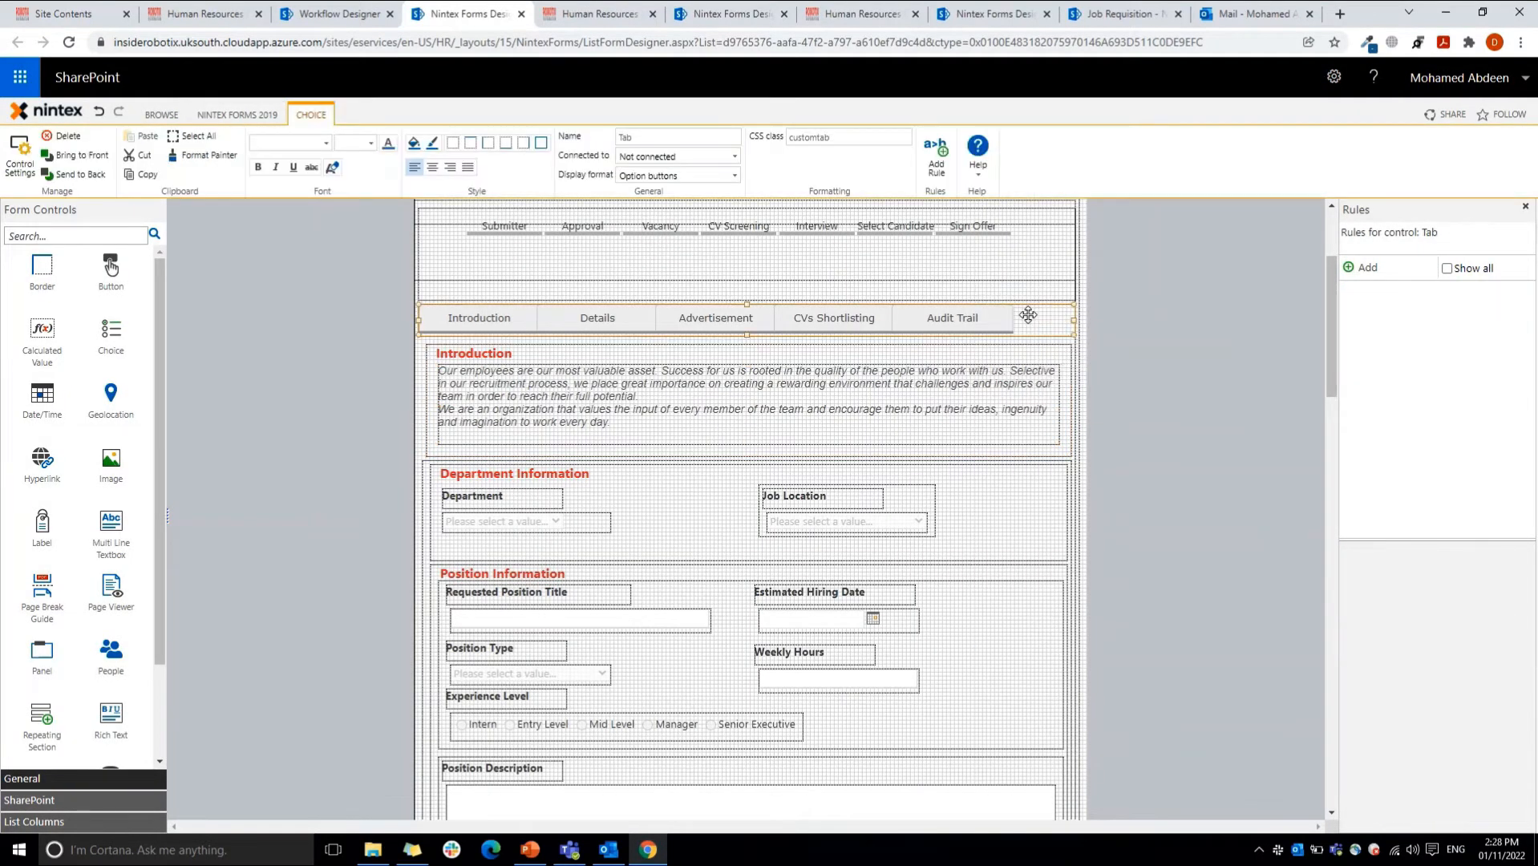
double_click(624, 137)
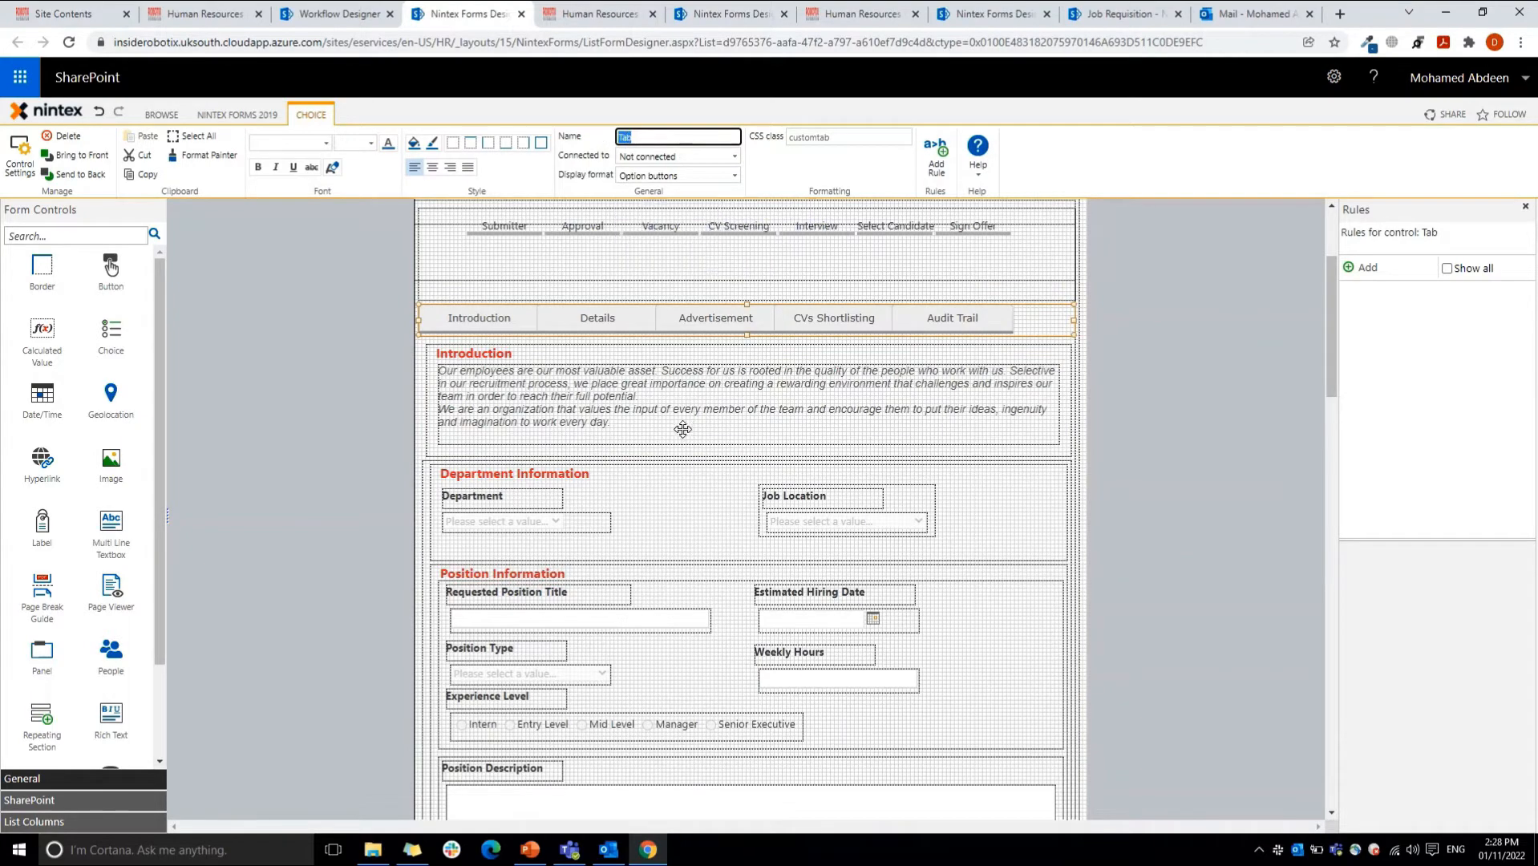
Step: Select the panel holding the department and position details and examine its Hide Requisition Details rule
left_click(428, 477)
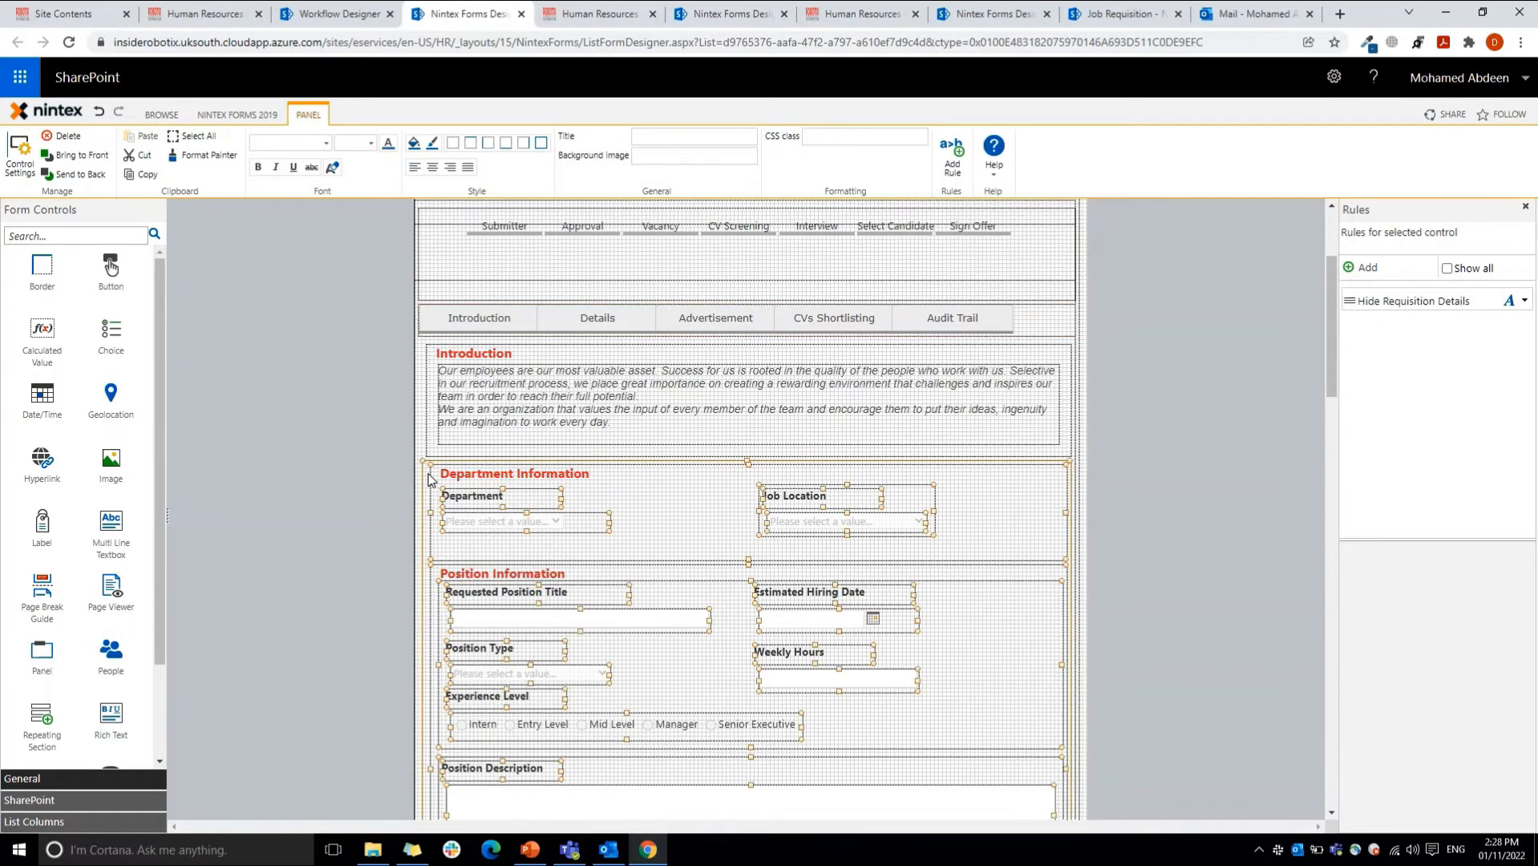
left_click(1414, 304)
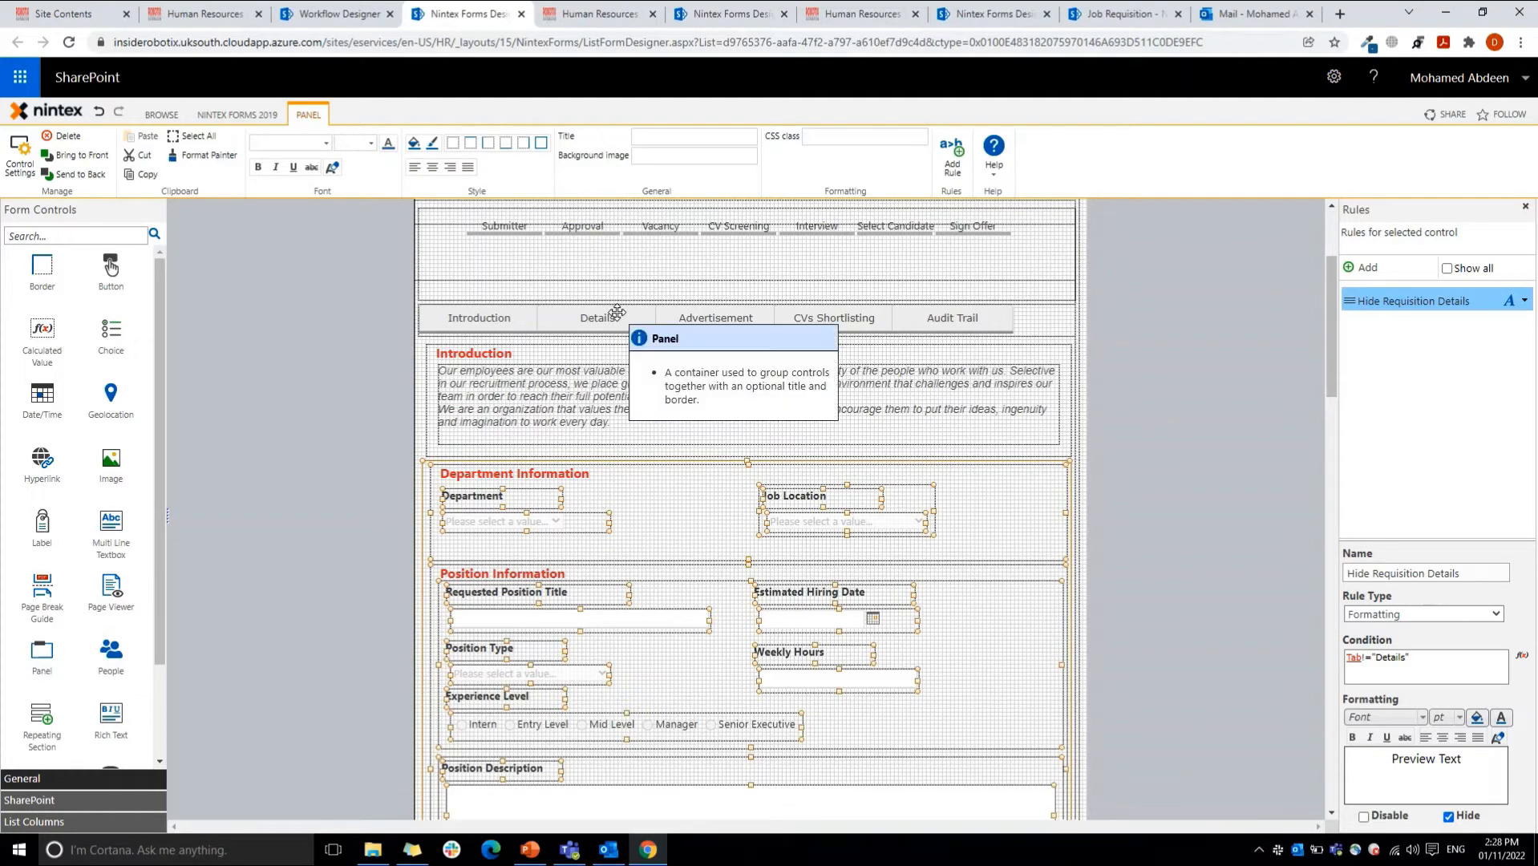
left_click_drag(1349, 393, 1333, 357)
left_click(1240, 415)
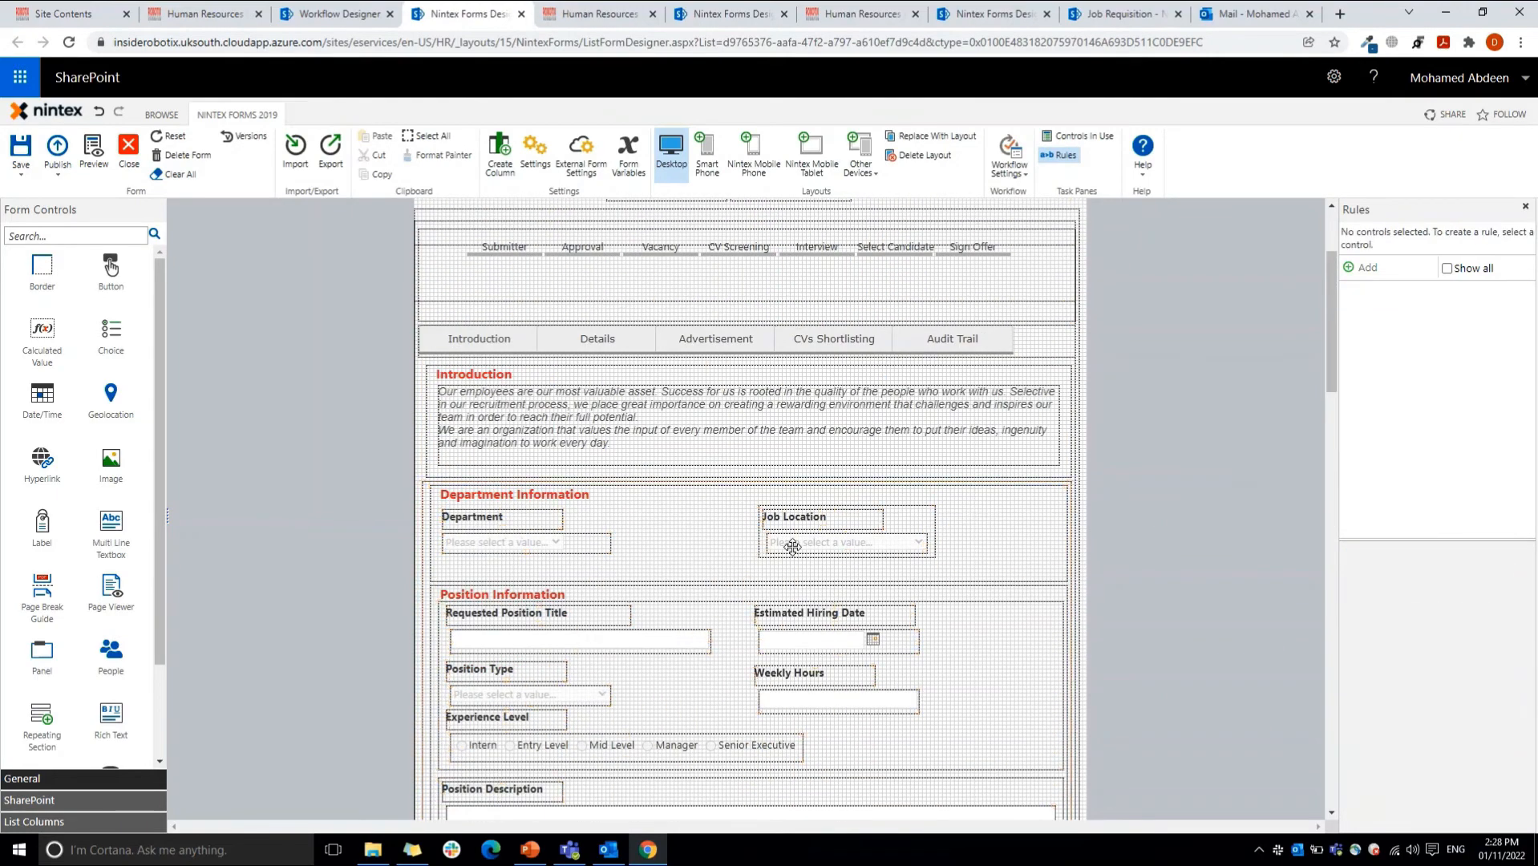
Step: Open the settings of the Department list lookup and review its connected text column, source list and list column name
left_click(525, 542)
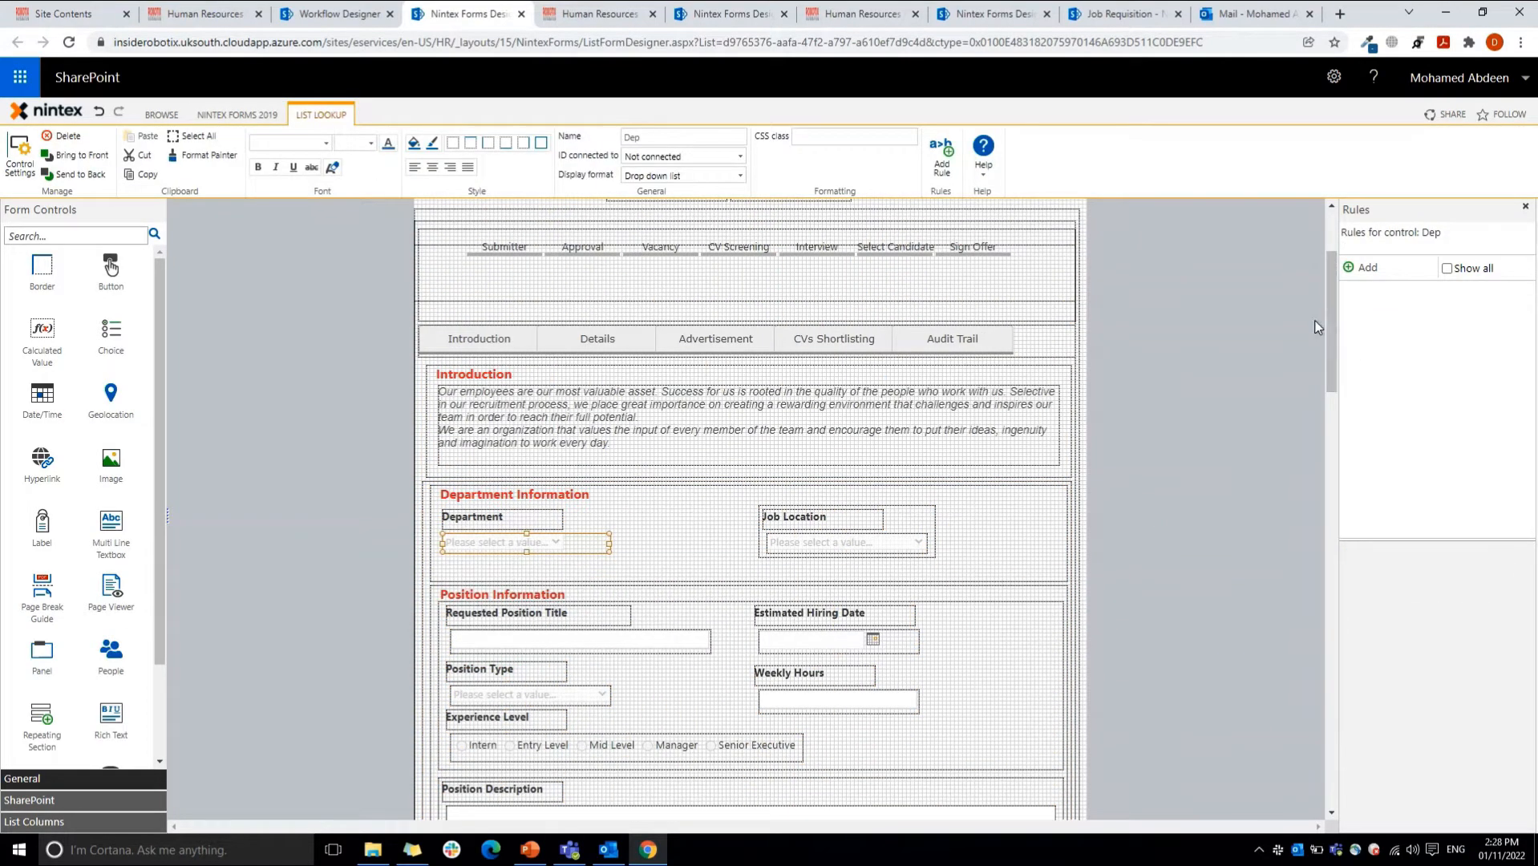
left_click_drag(1330, 323, 1331, 316)
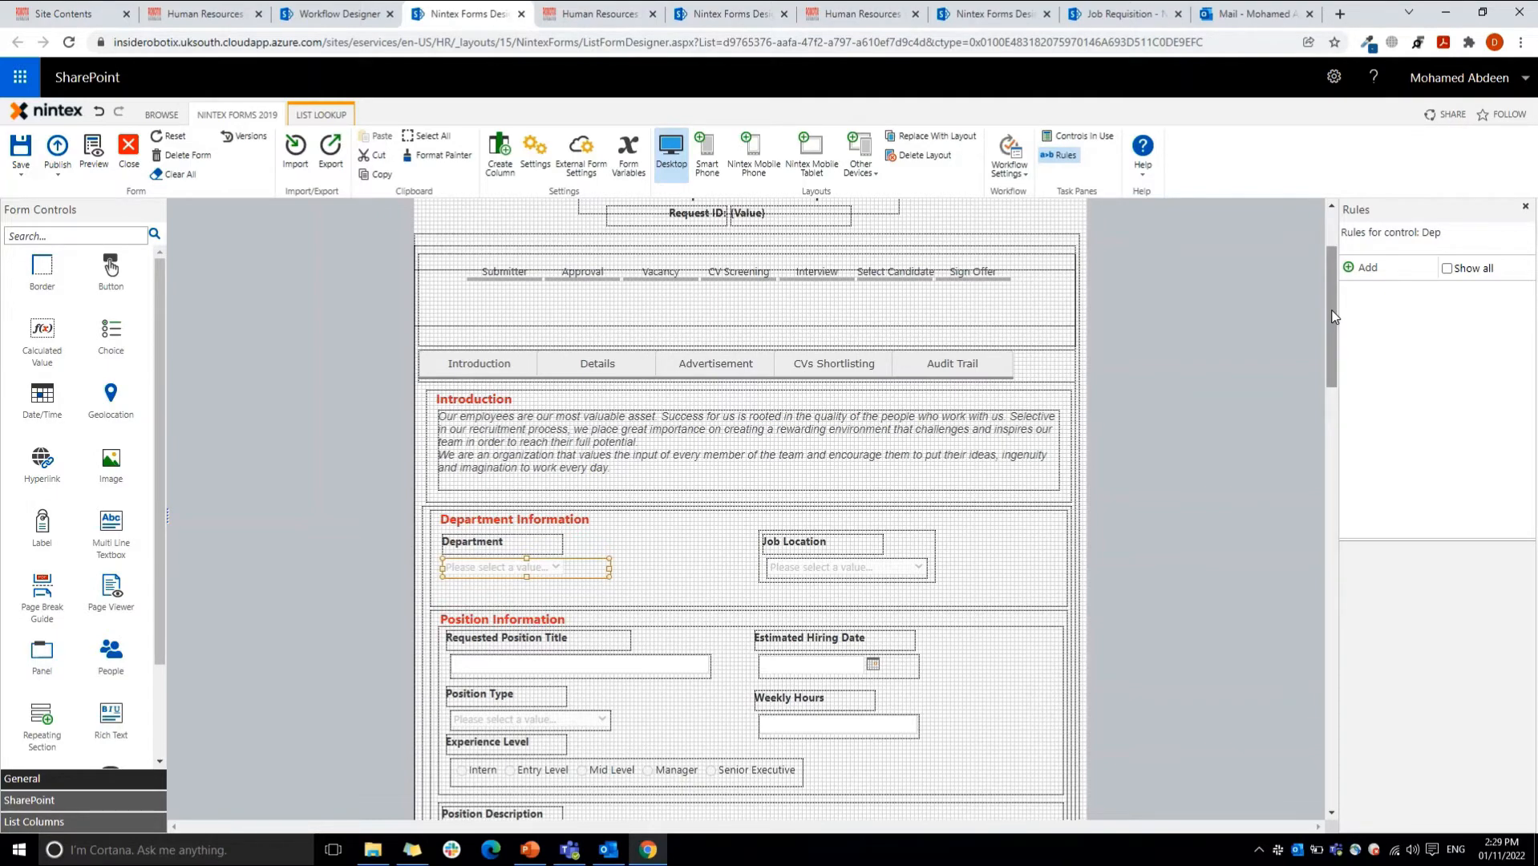
double_click(497, 567)
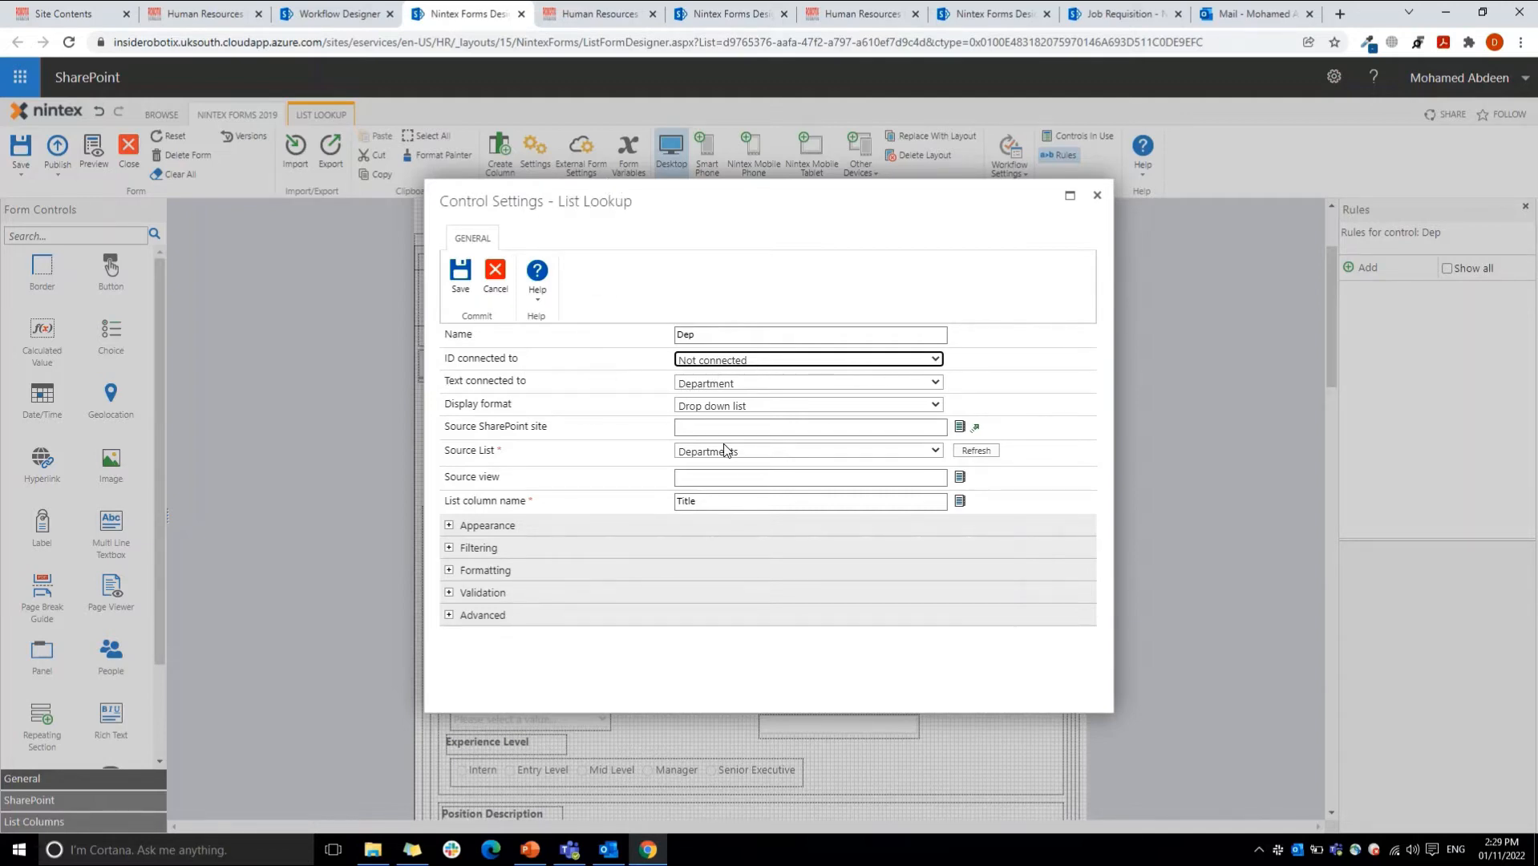
left_click(732, 384)
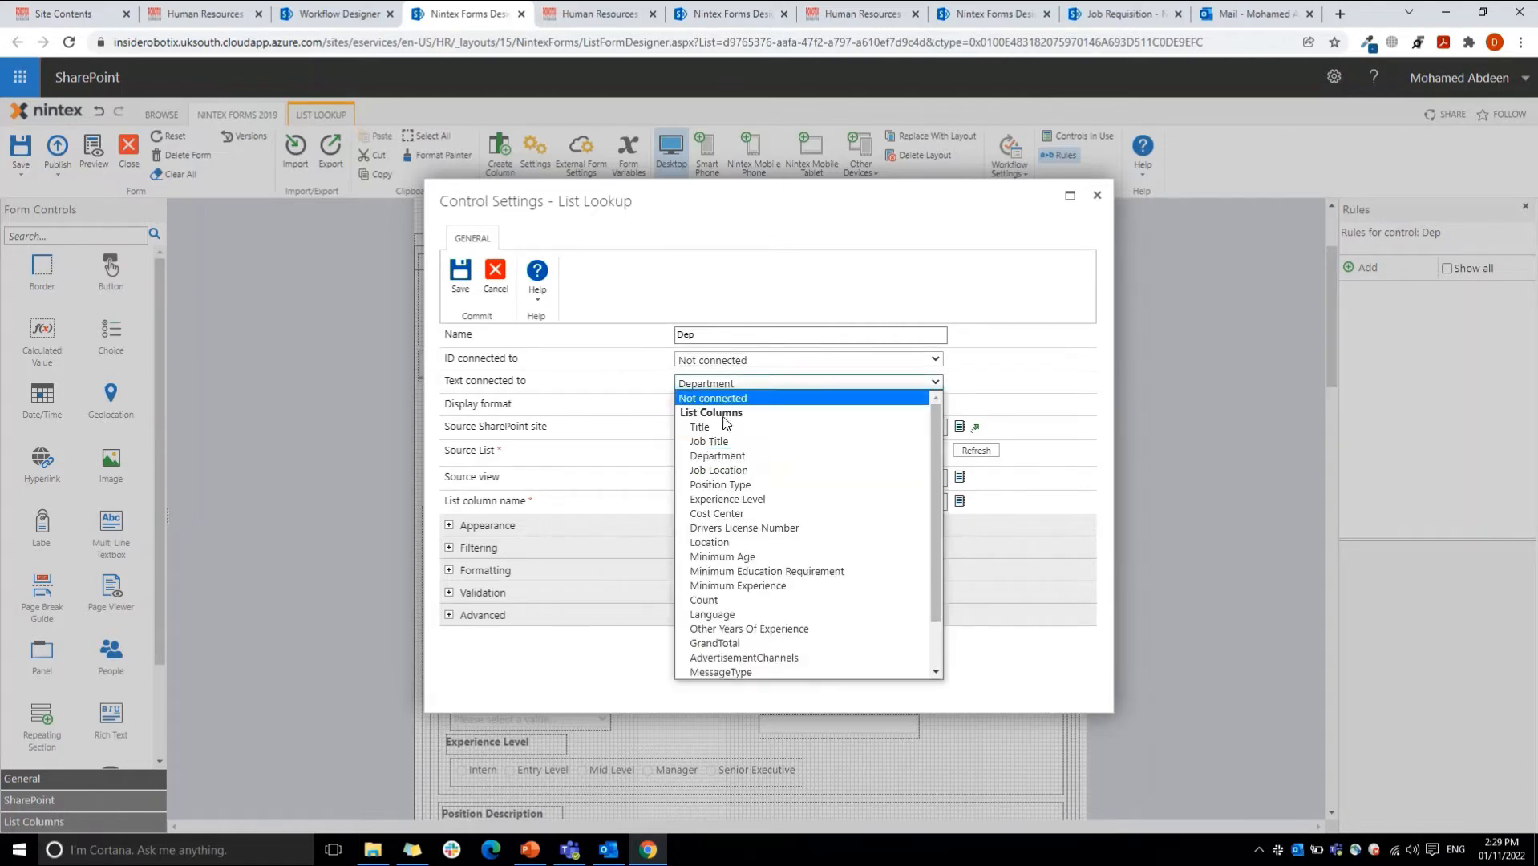
left_click(716, 457)
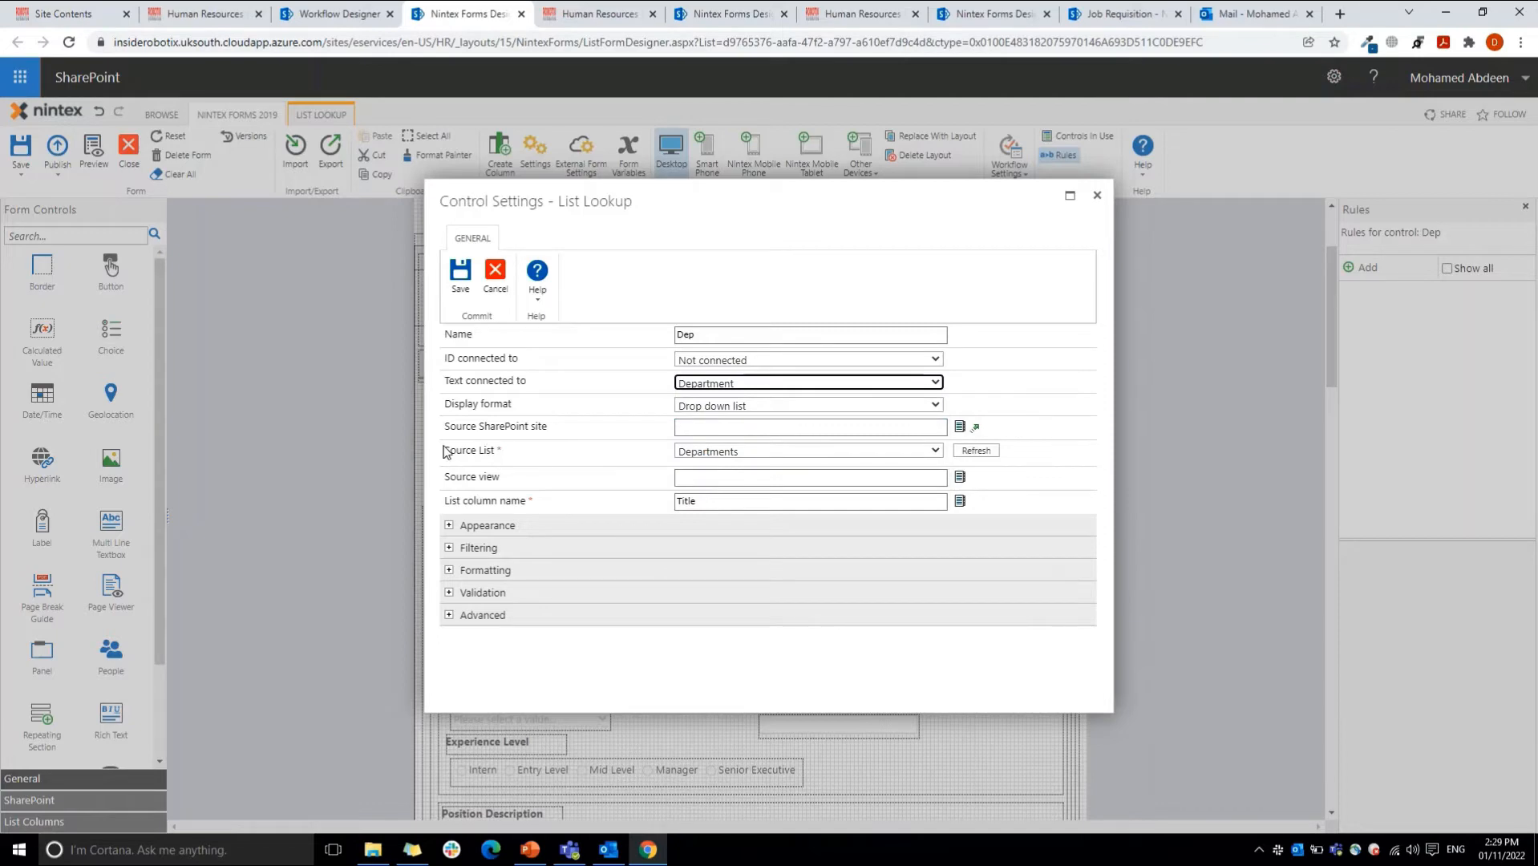
left_click(735, 453)
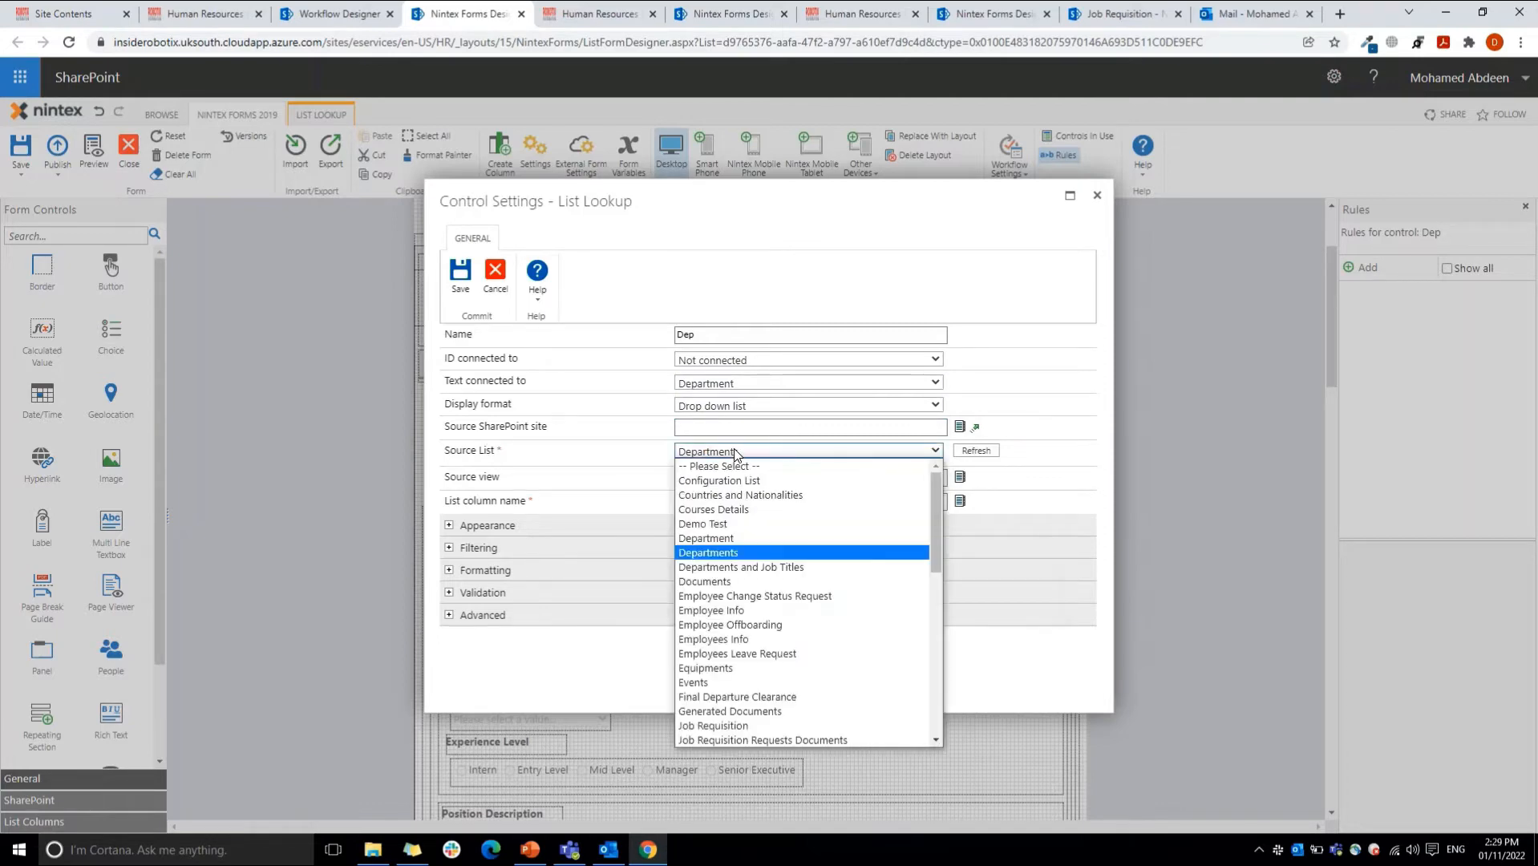
left_click(707, 553)
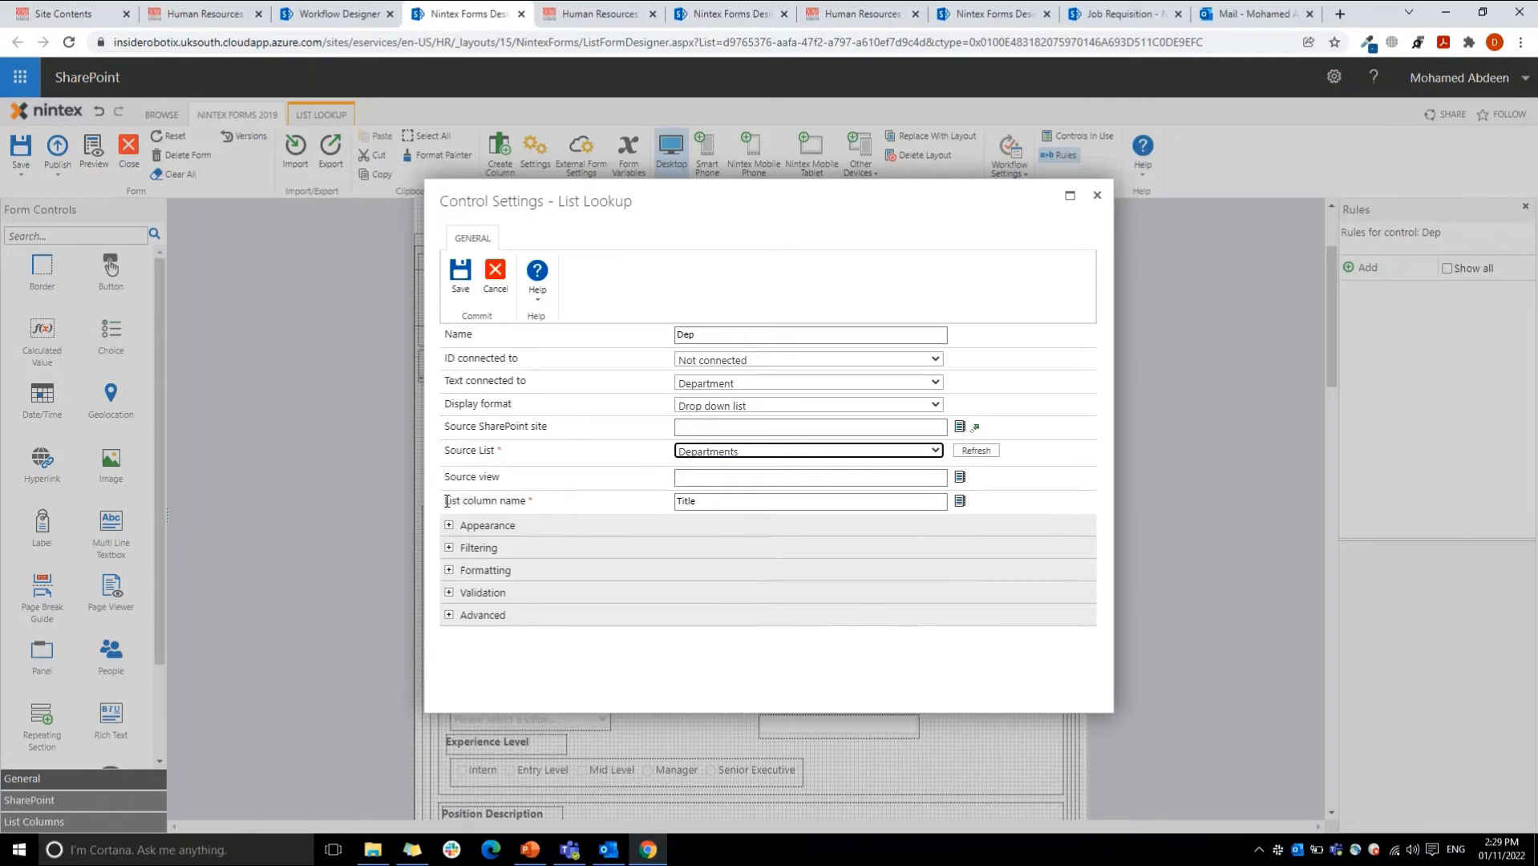
left_click(724, 500)
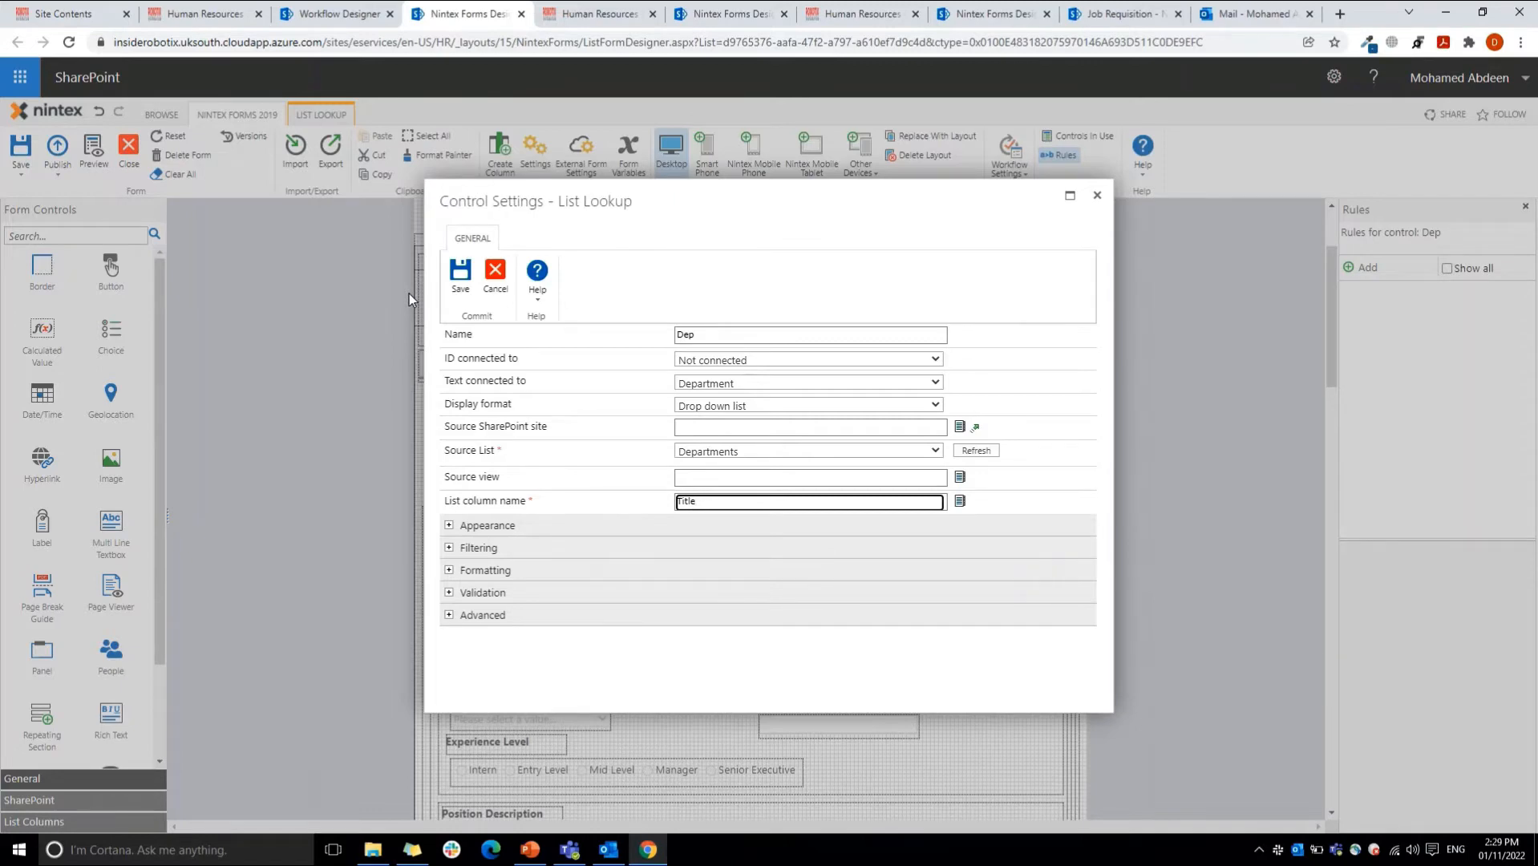
Step: Open the Departments list from the HR site contents to view its items
left_click(207, 13)
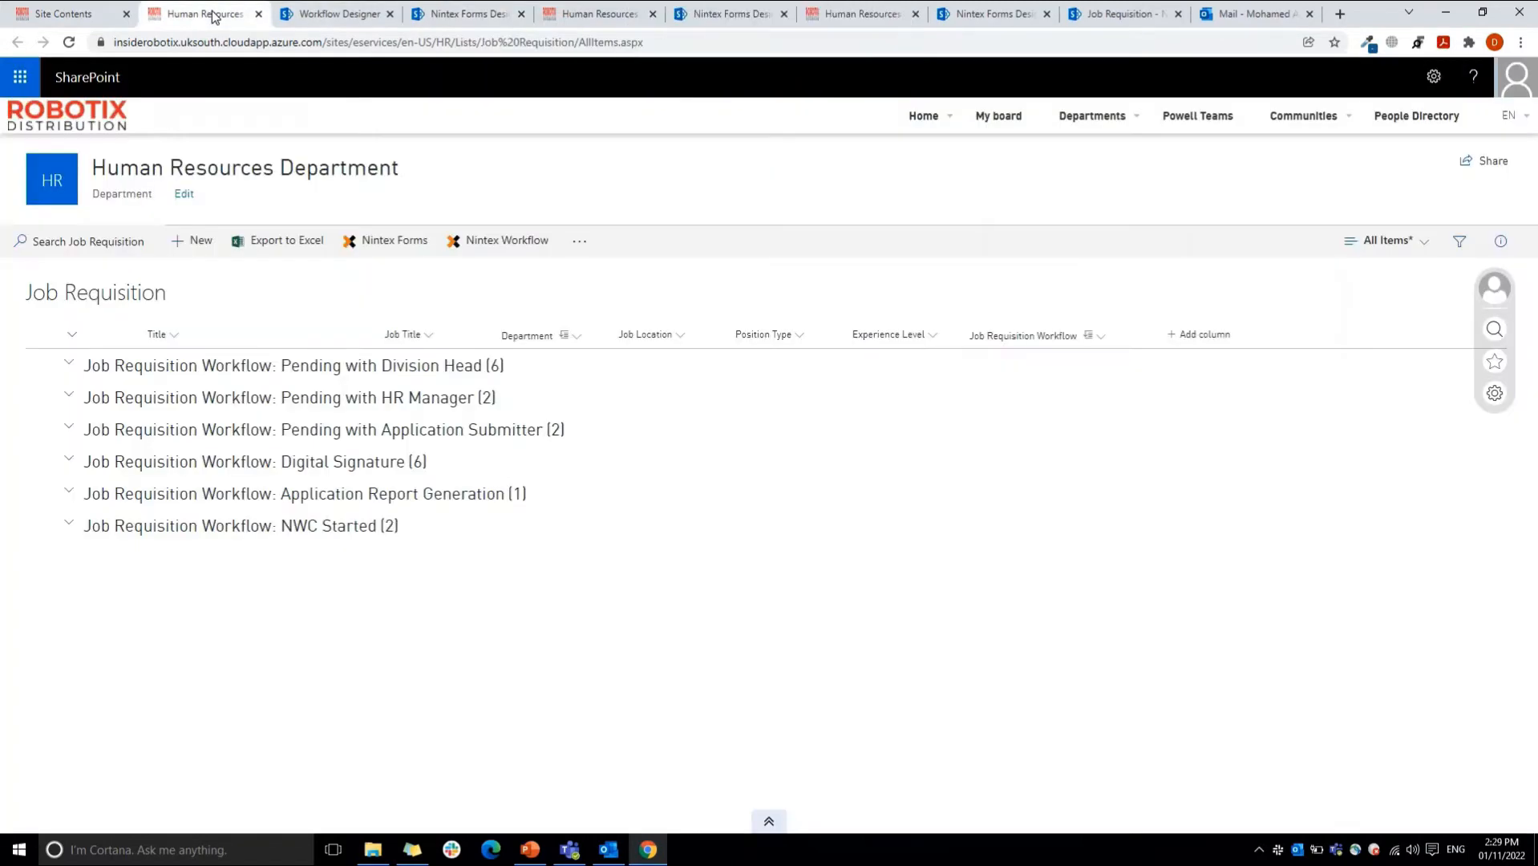
left_click(93, 14)
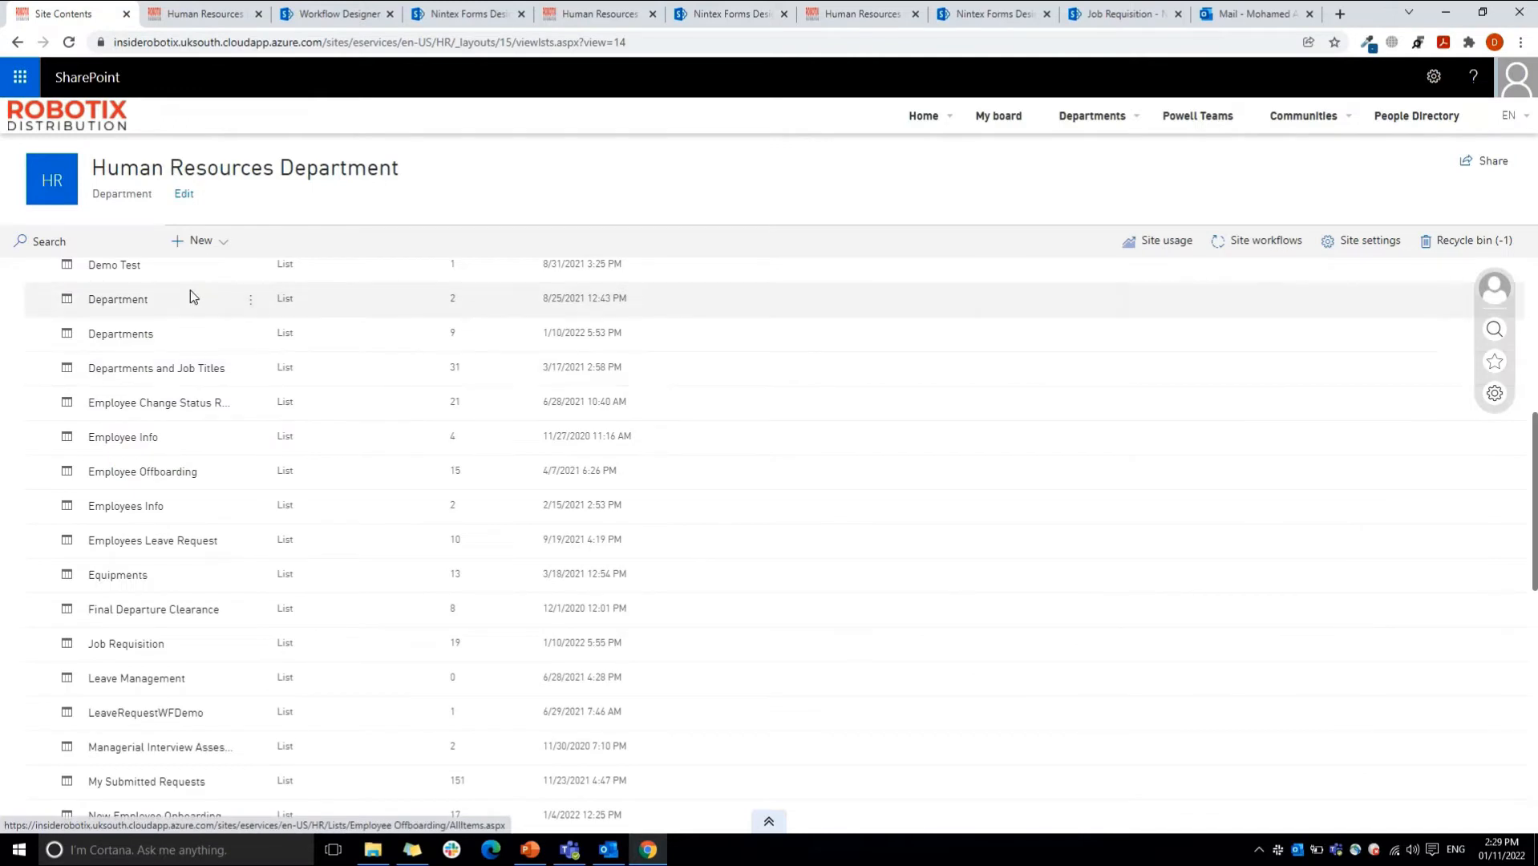
left_click(129, 332)
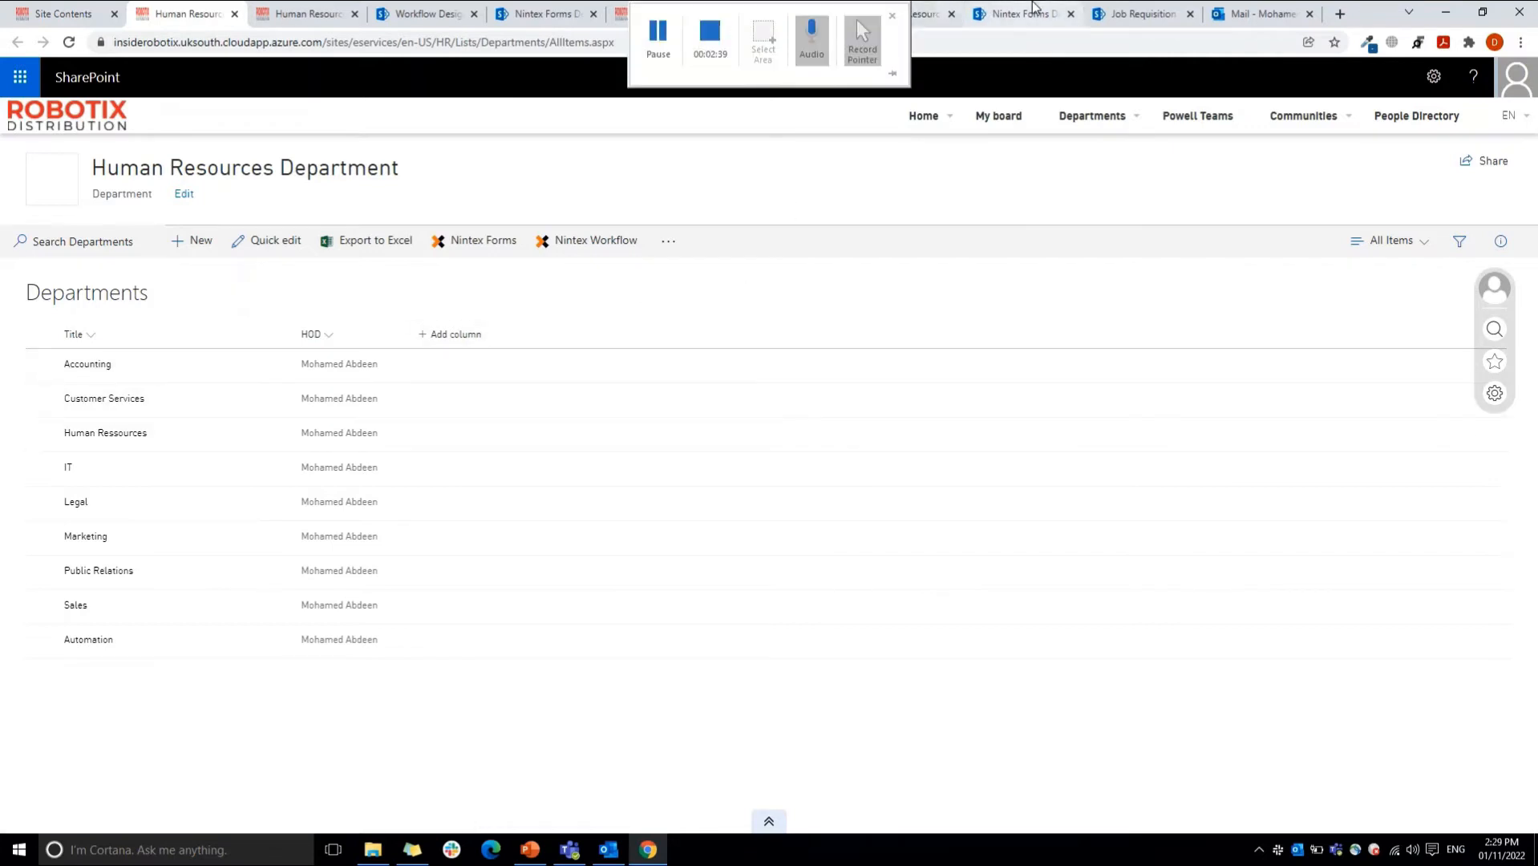
Step: Check the Department choices under Details on the new Job Requisition form, and close the lookup settings in the form designer
left_click(1102, 11)
left_click(734, 479)
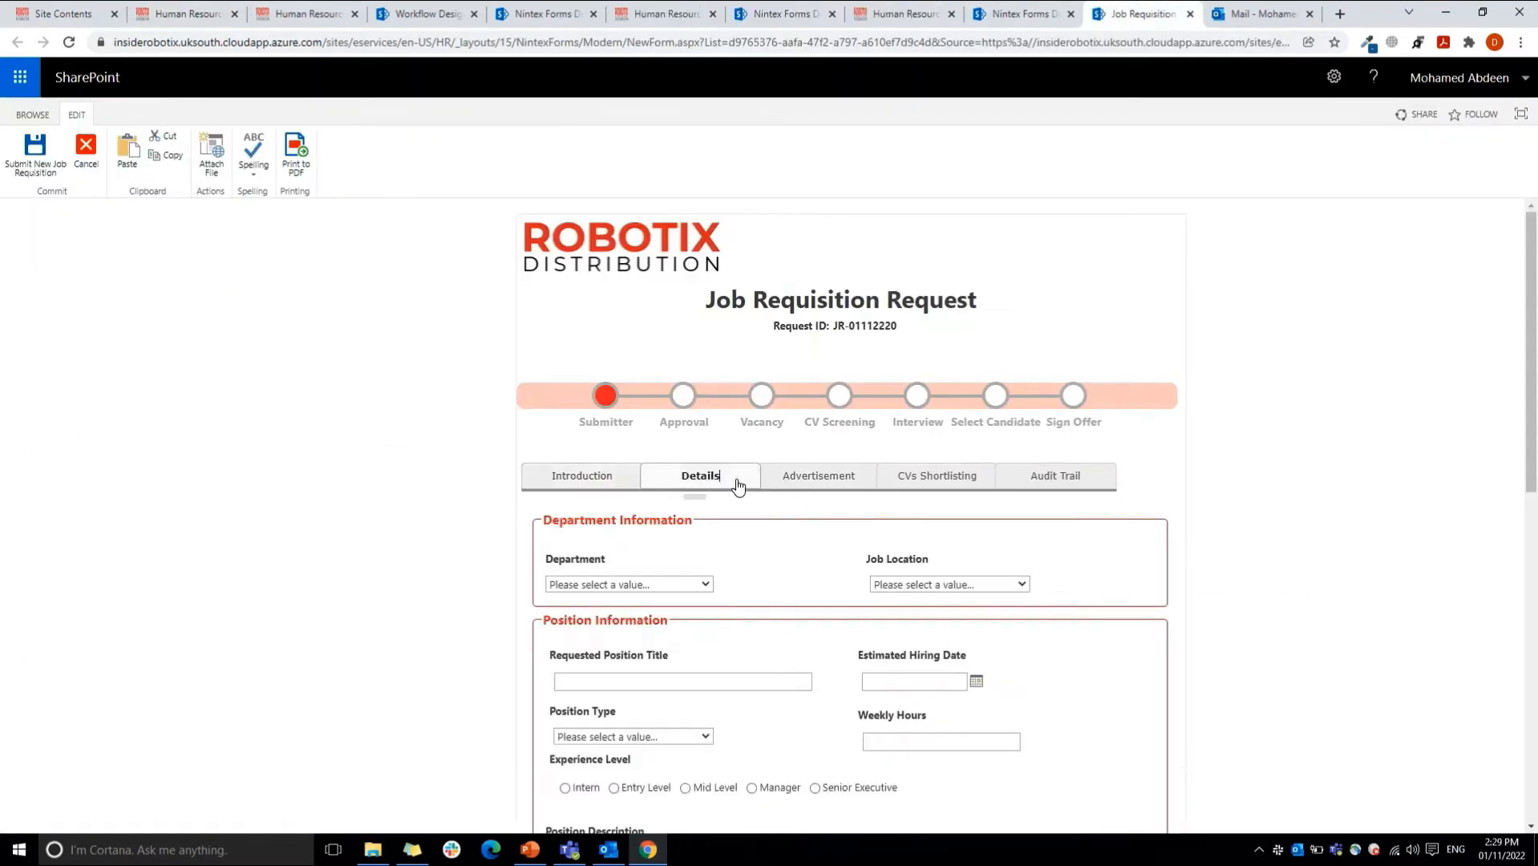
left_click(653, 582)
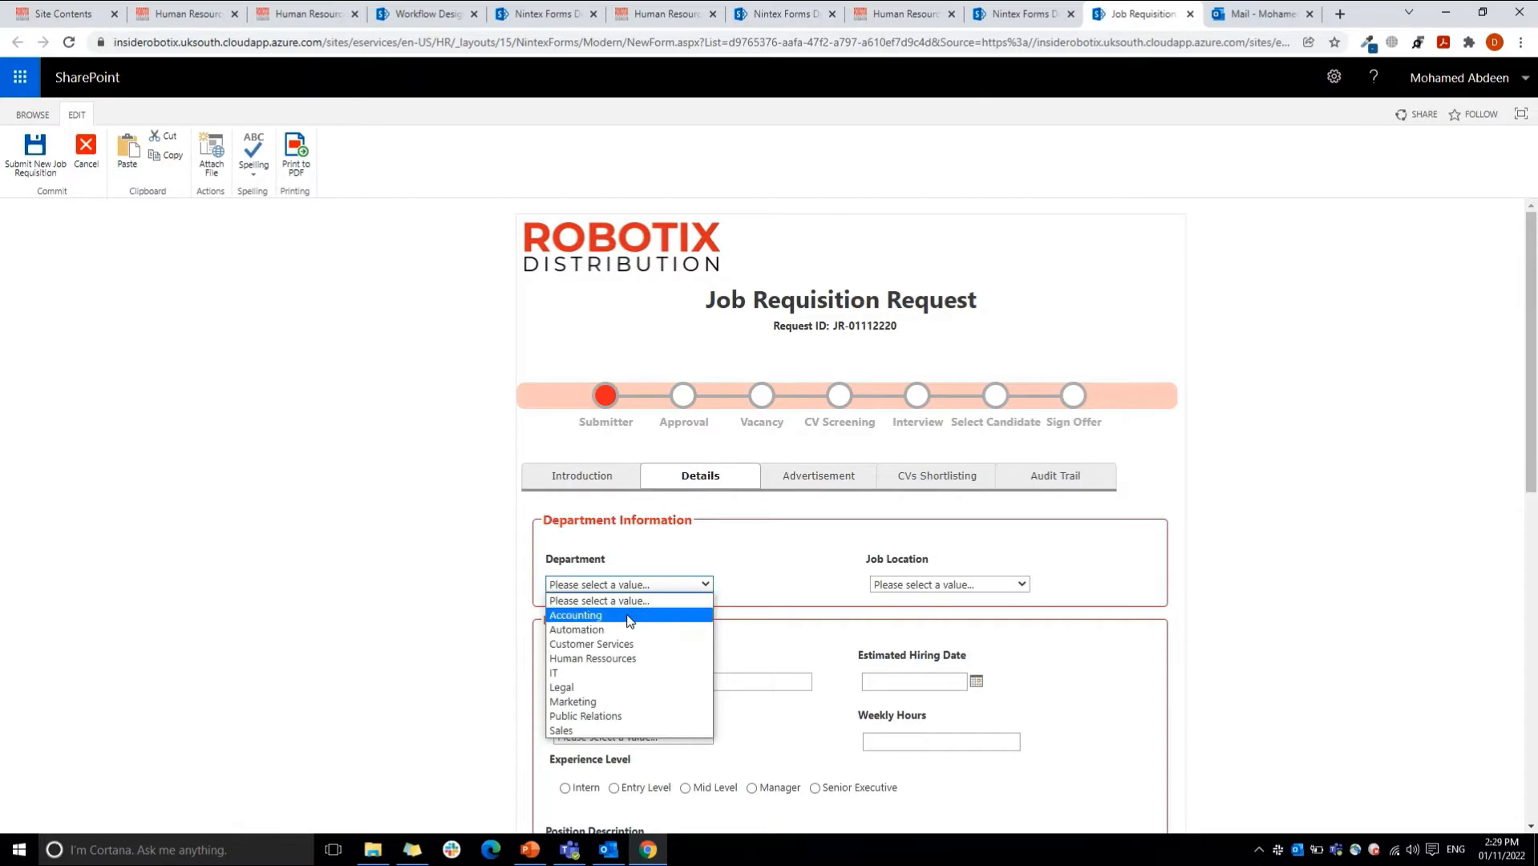
left_click(804, 585)
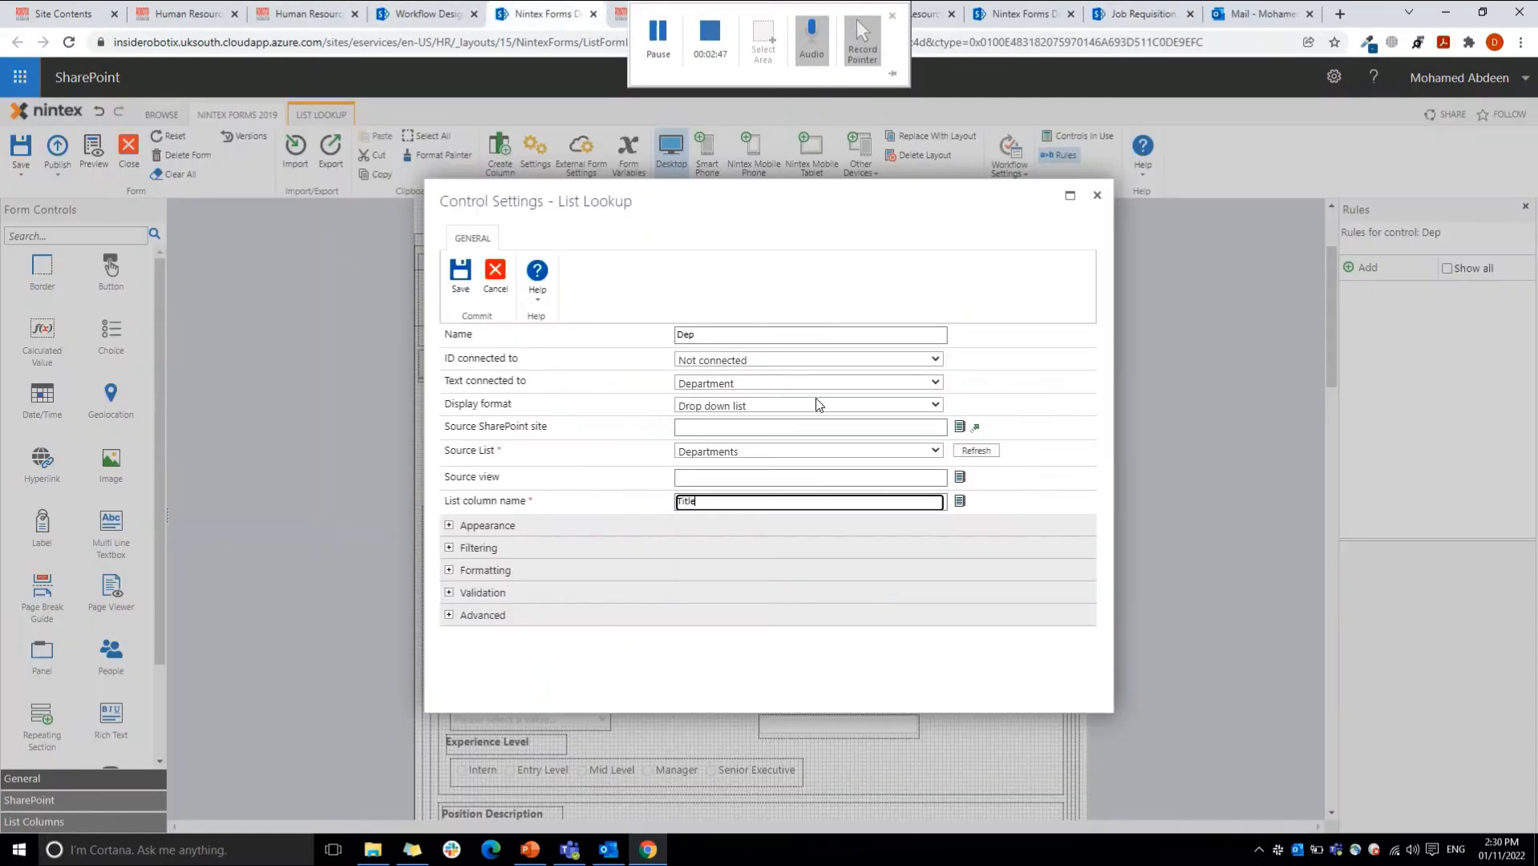
left_click(1097, 195)
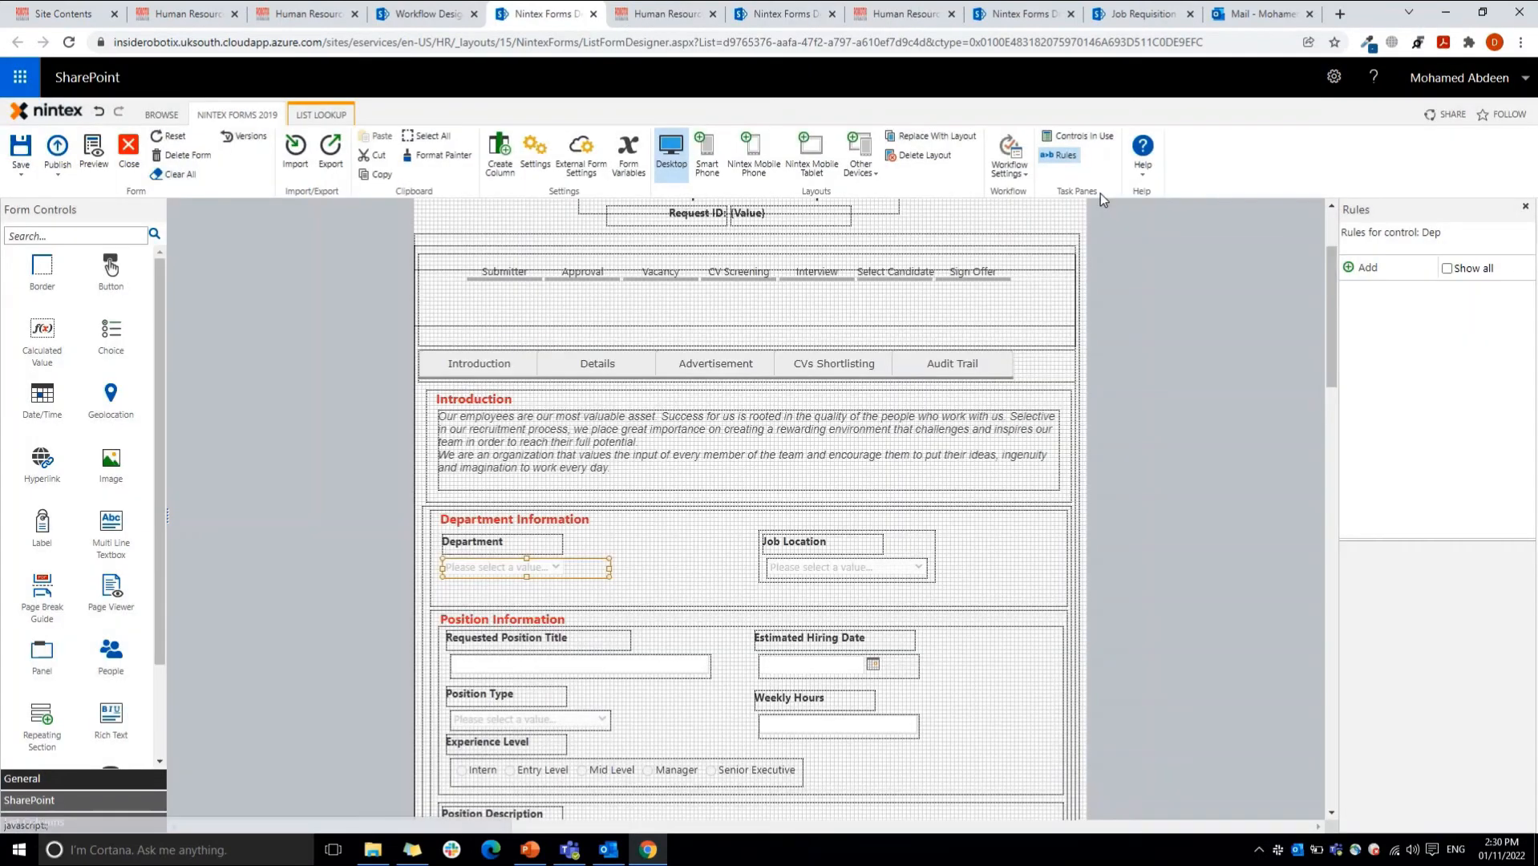
Step: Open the settings of the Job Location choice control, examine its list of choices, and cancel without saving
left_click(814, 571)
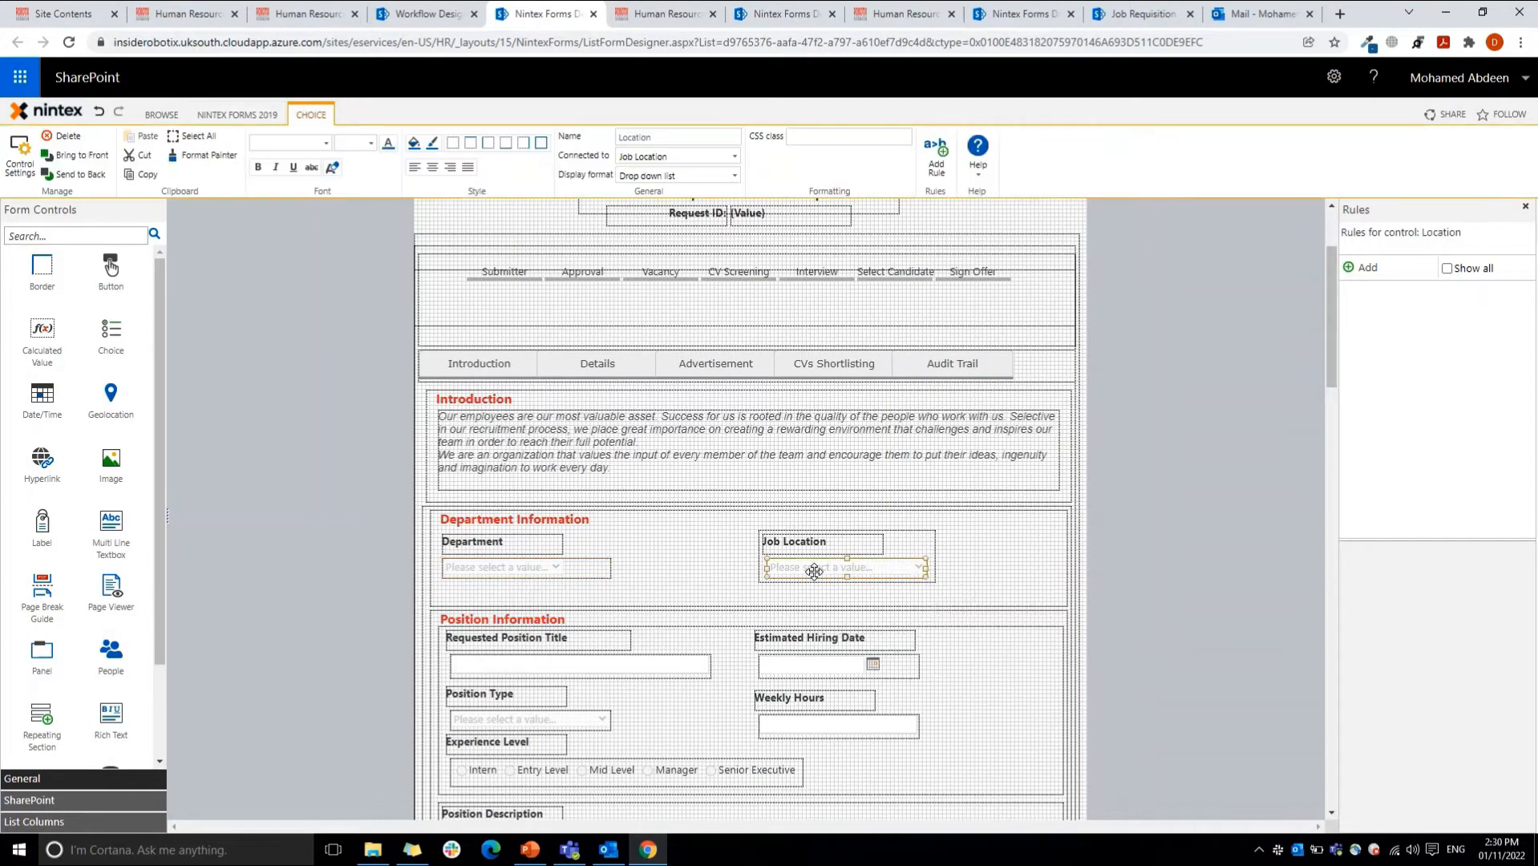
double_click(813, 570)
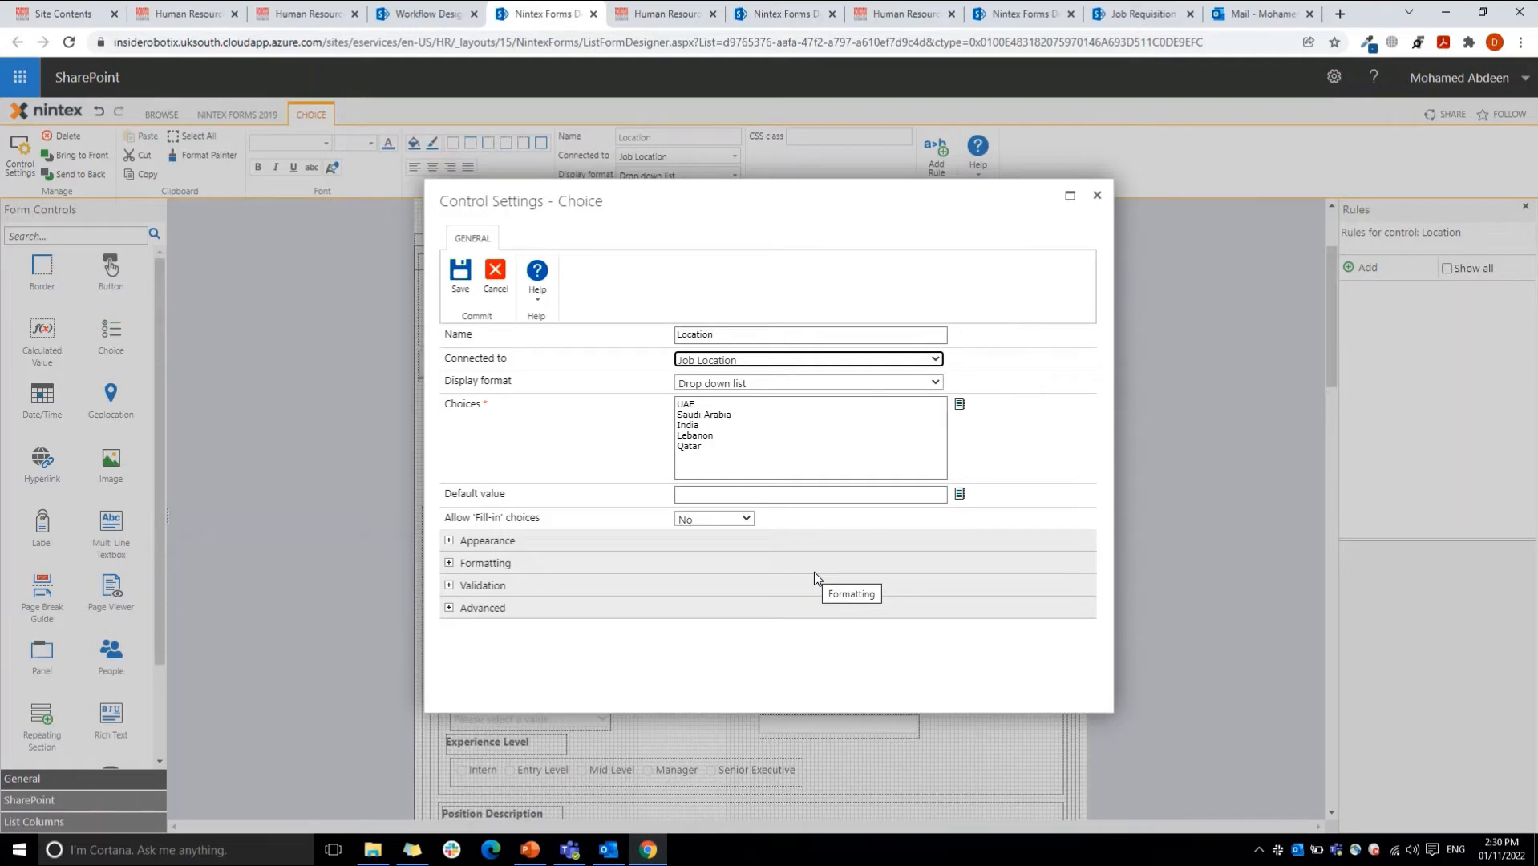
left_click(680, 407)
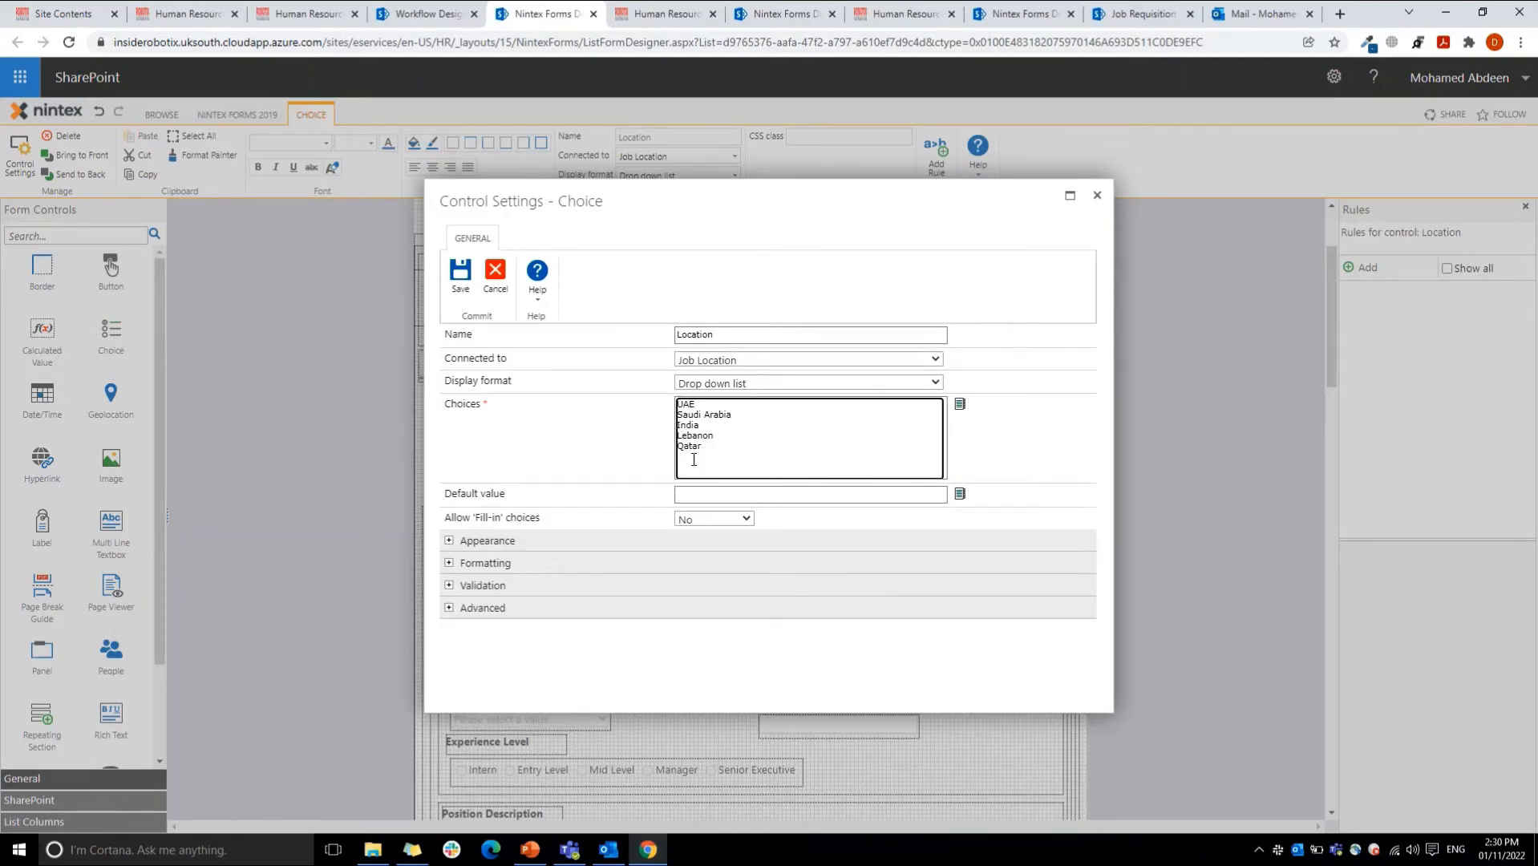
left_click_drag(680, 404, 699, 446)
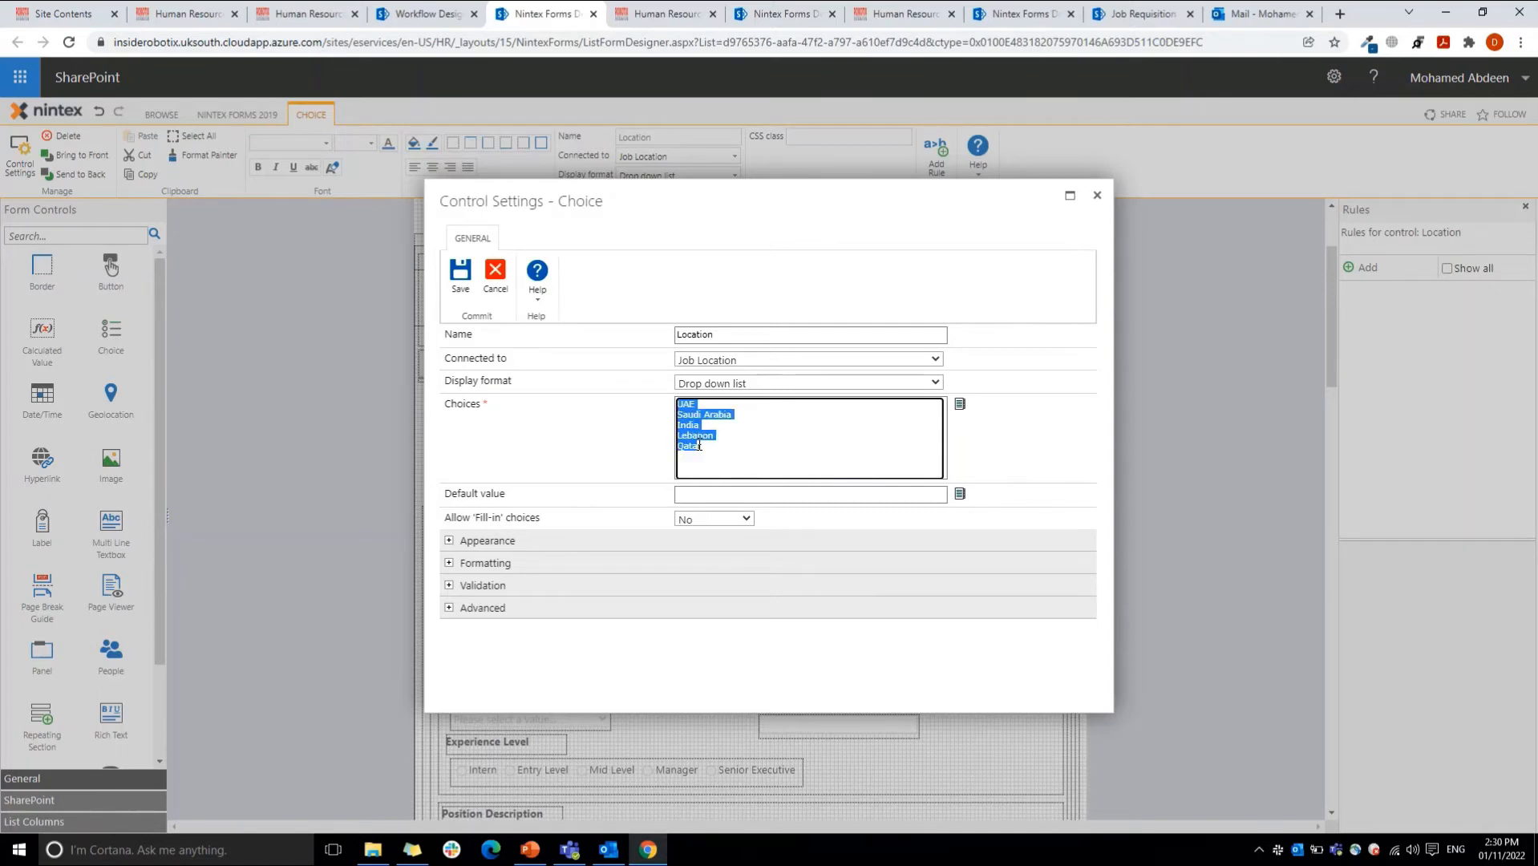
left_click(496, 271)
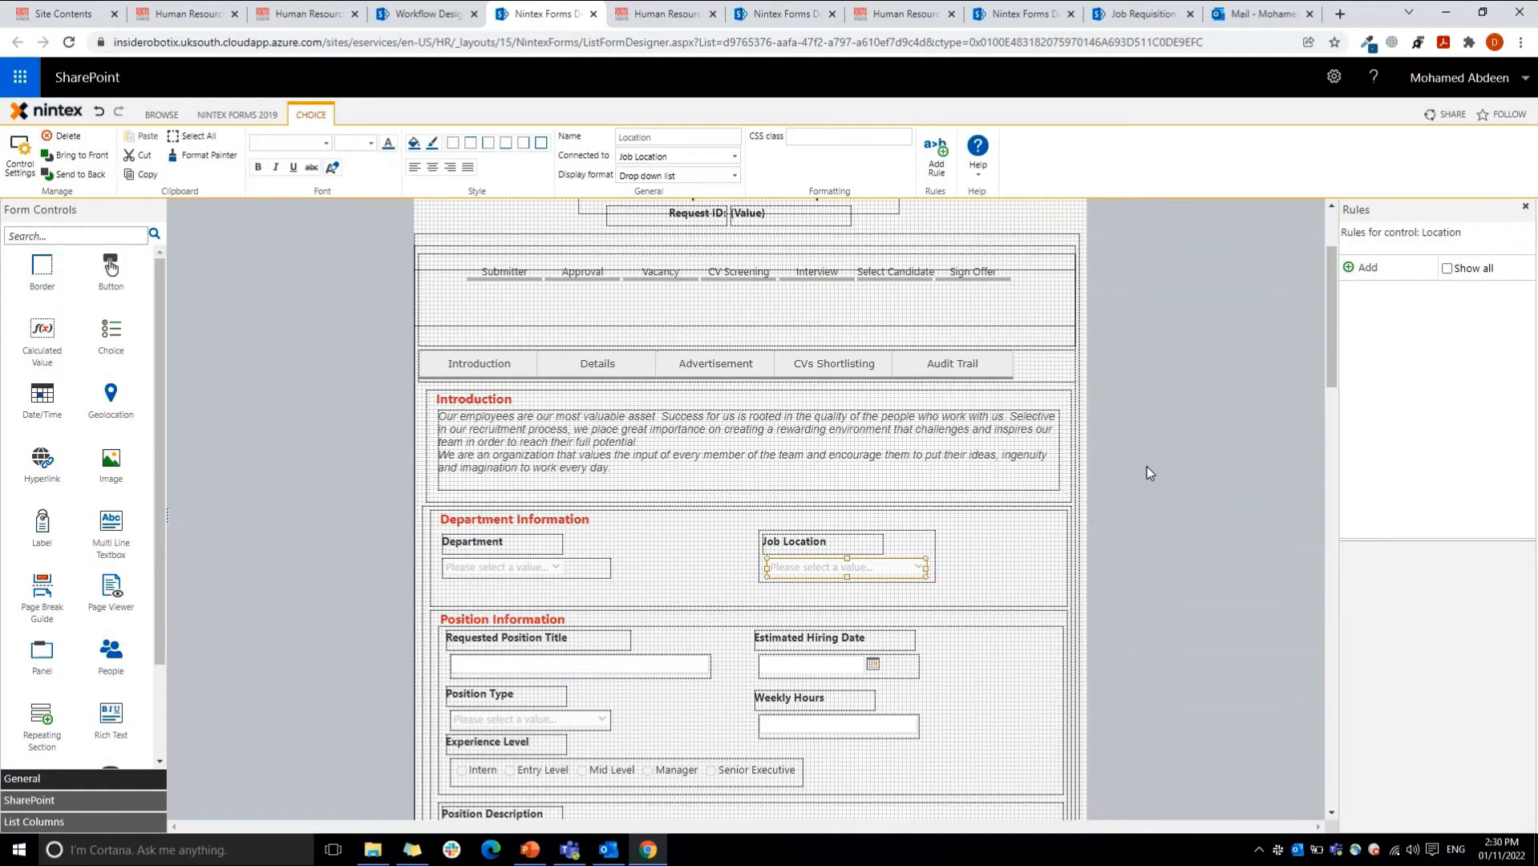
Step: Select the Estimated Hiring Date control and display the details of its Greater than today validation rule
left_click_drag(1334, 307, 1344, 349)
left_click(827, 494)
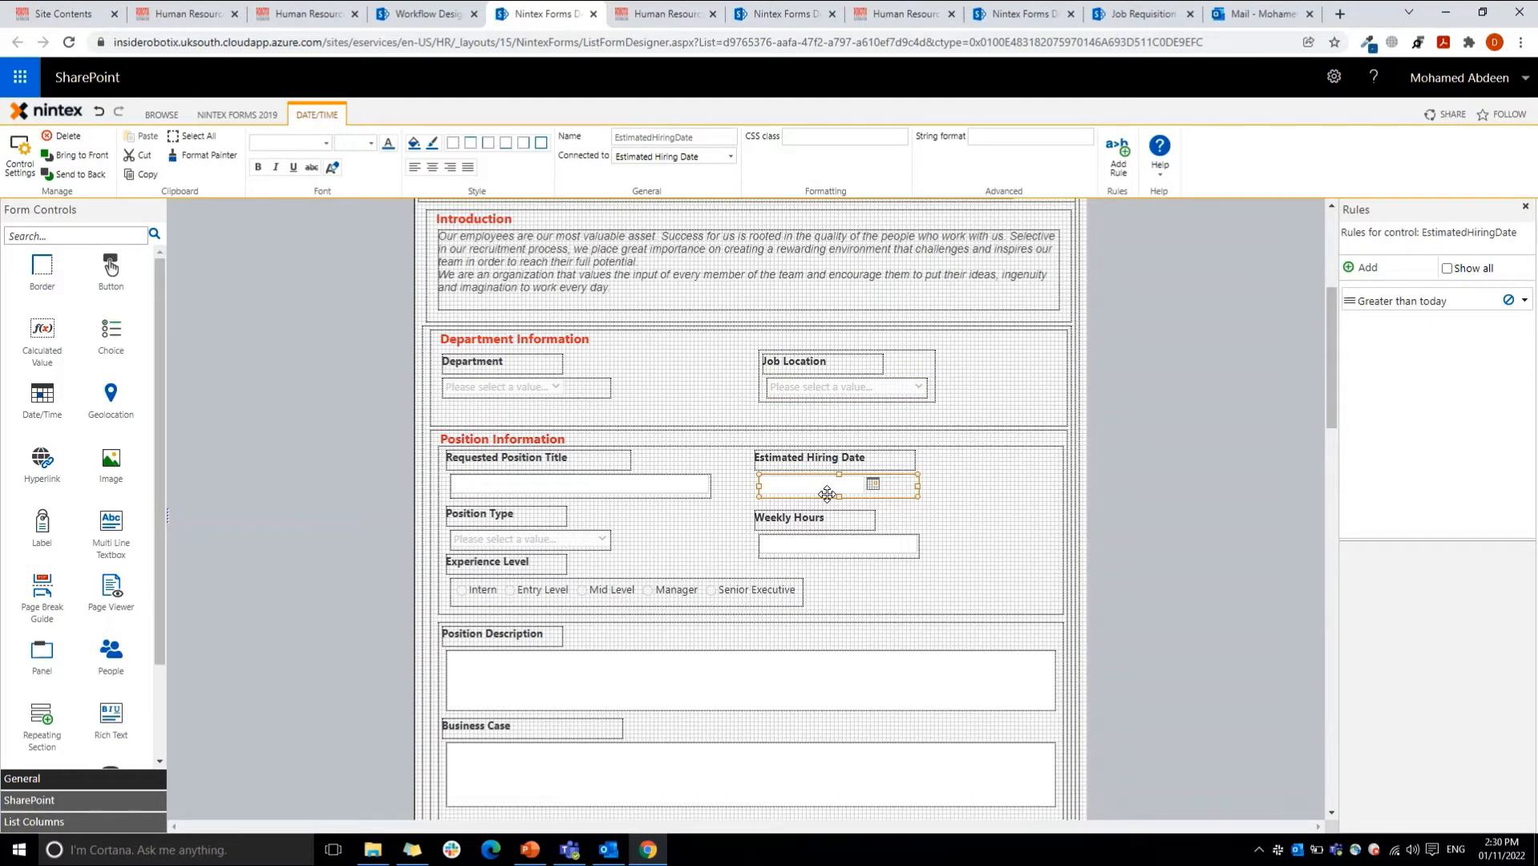
left_click(1440, 296)
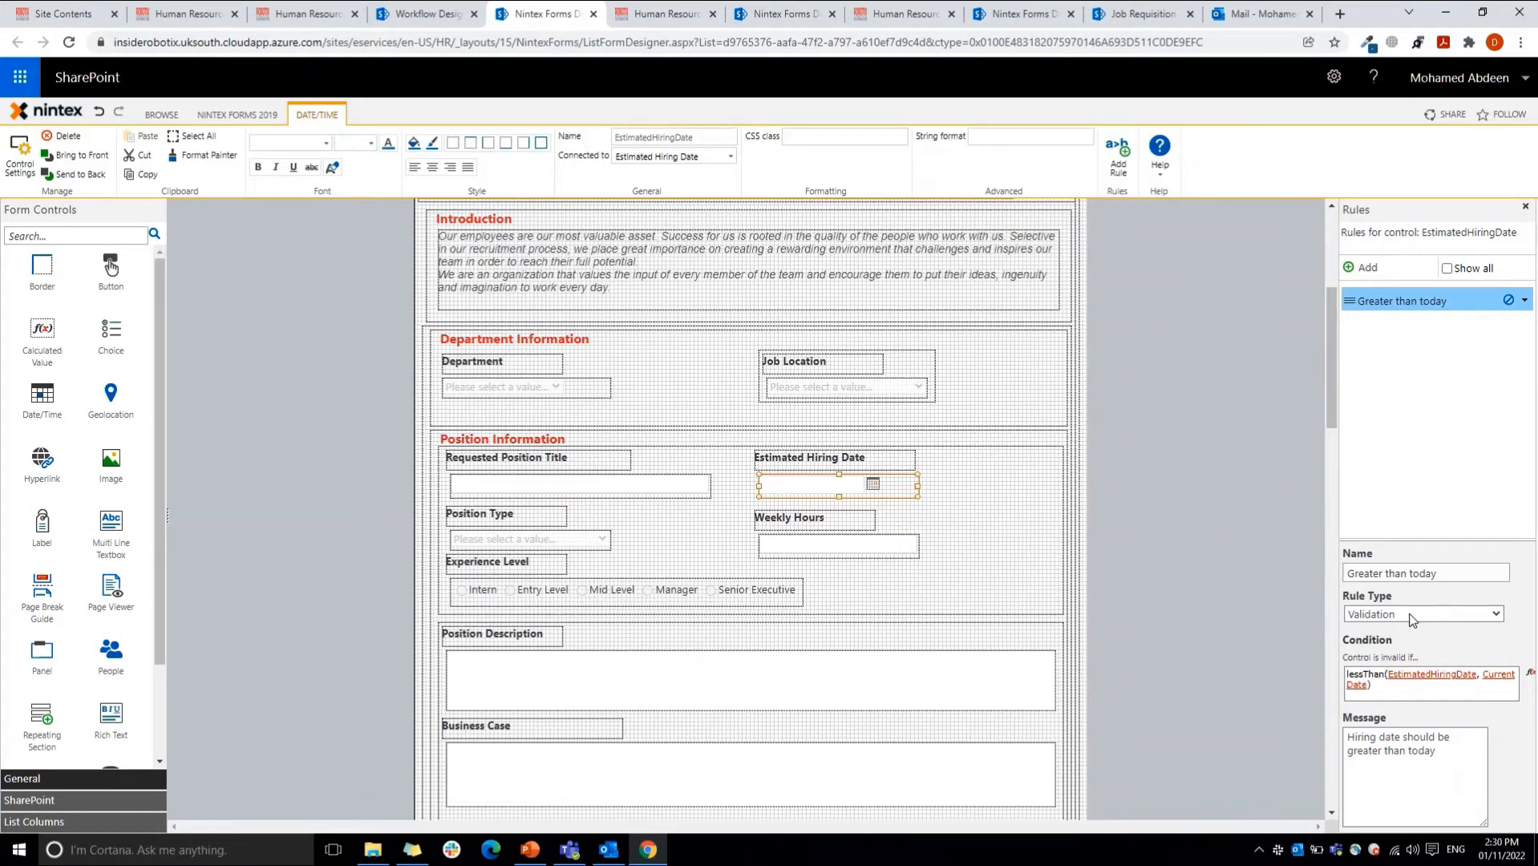
Step: Open the Greater than today condition in the Formula Builder and look up the lessThan runtime function's description
mouse_move(1385, 686)
left_click(1529, 672)
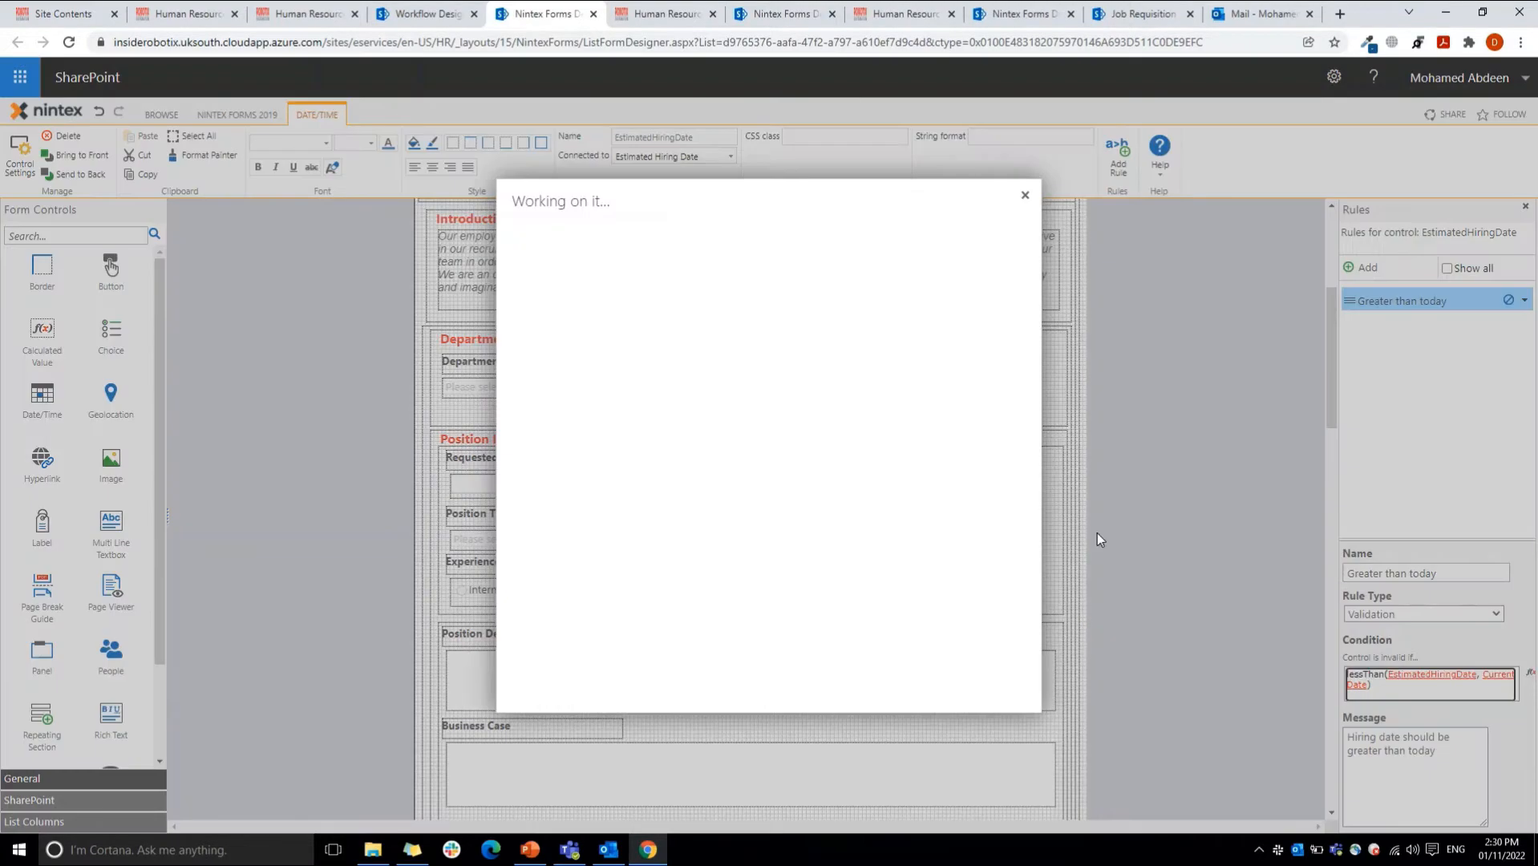
left_click_drag(535, 534, 571, 534)
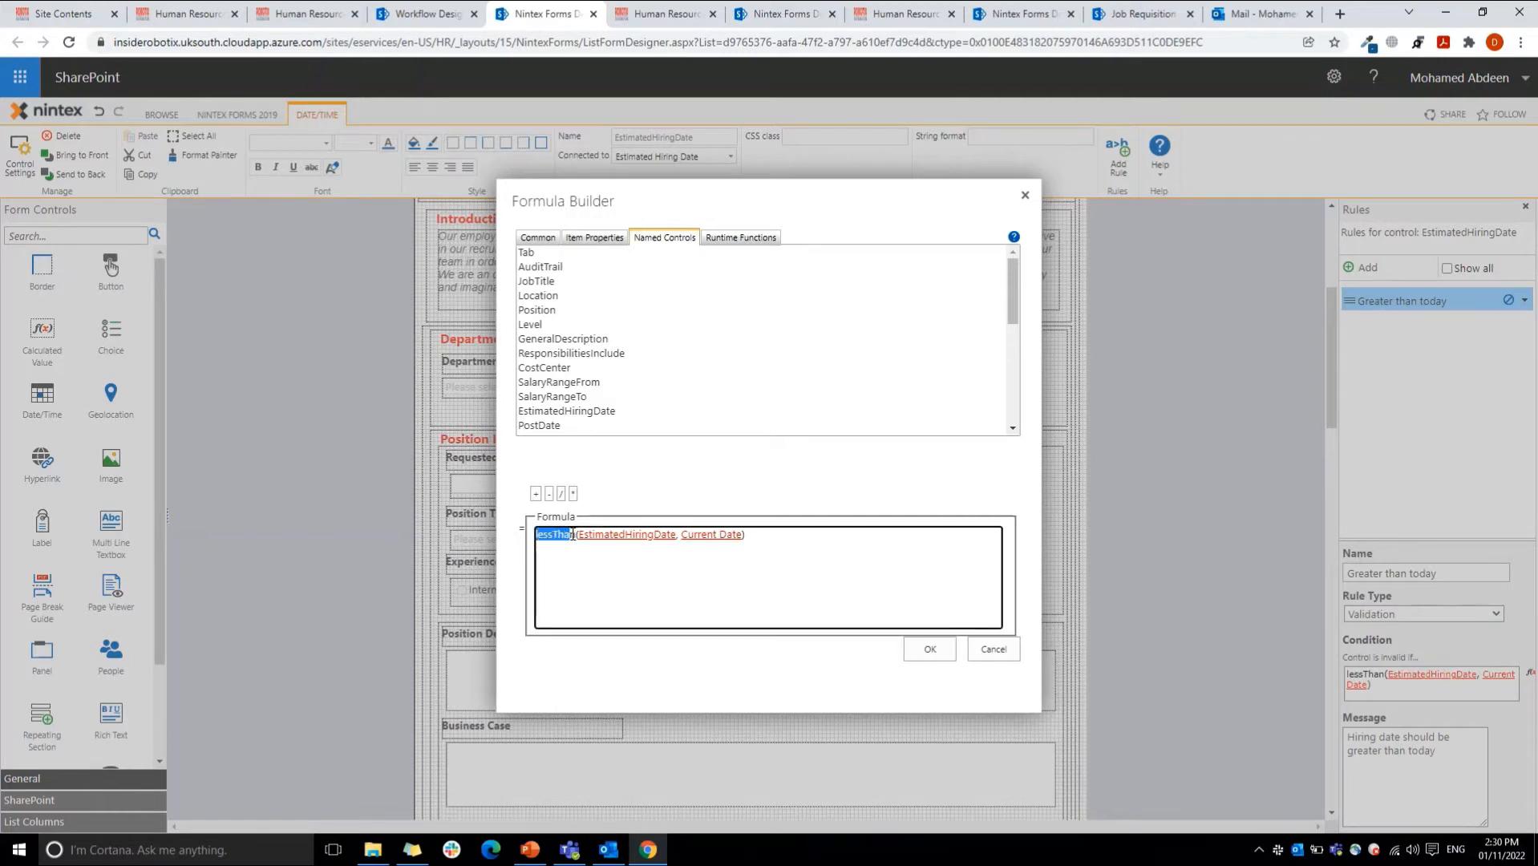
left_click(773, 241)
left_click(662, 310)
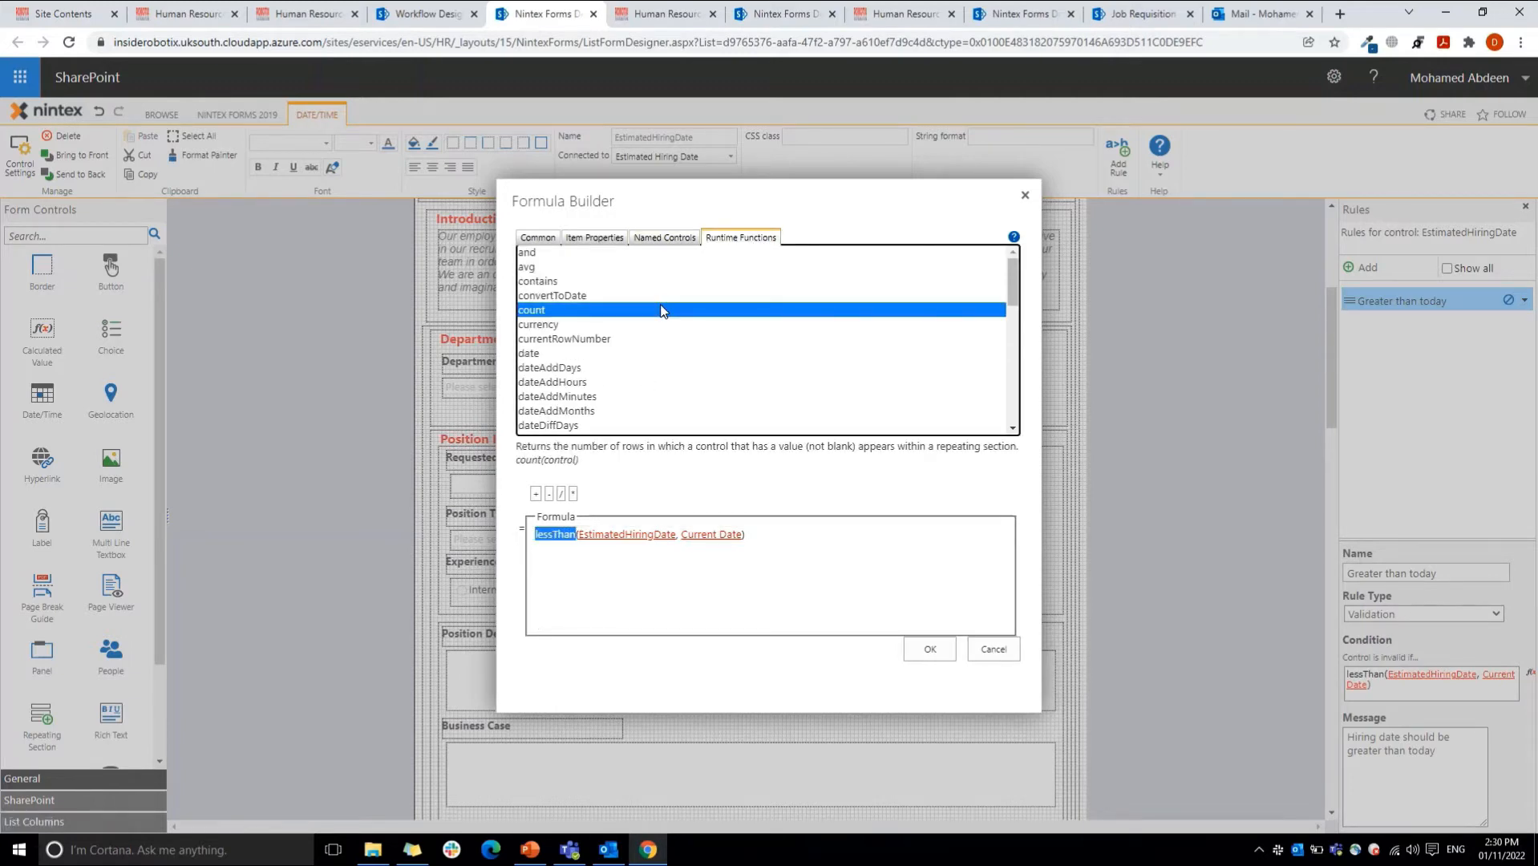
key("l")
key("Down")
key("Down")
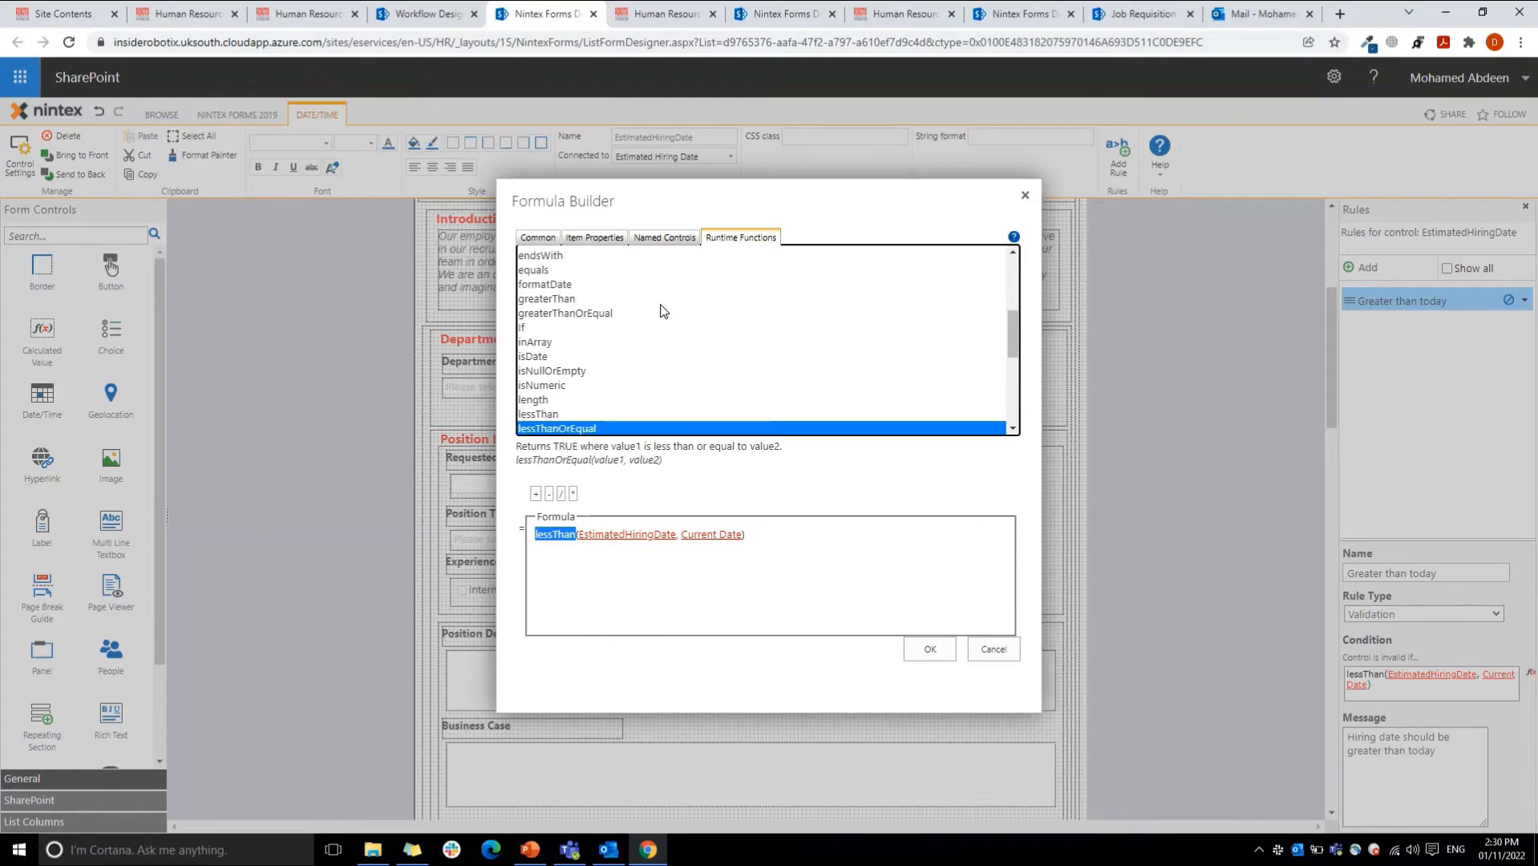
key("Up")
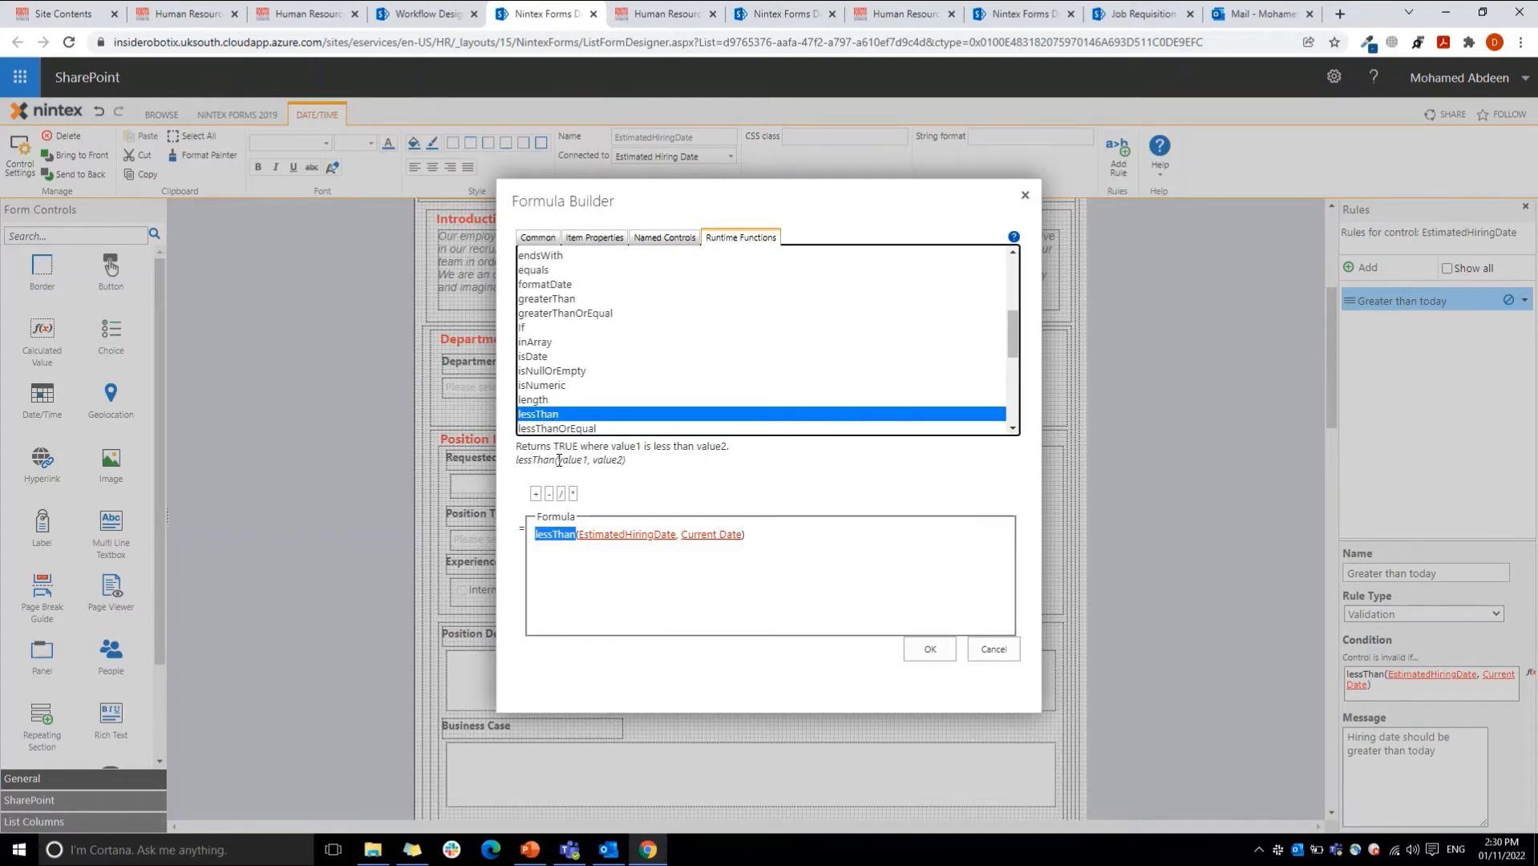
Step: Highlight the second argument in the lessThan syntax, close the Formula Builder without changes, and review the rule's validation message
mouse_move(597, 459)
left_mouse_down()
mouse_move(566, 473)
mouse_move(654, 477)
left_mouse_up()
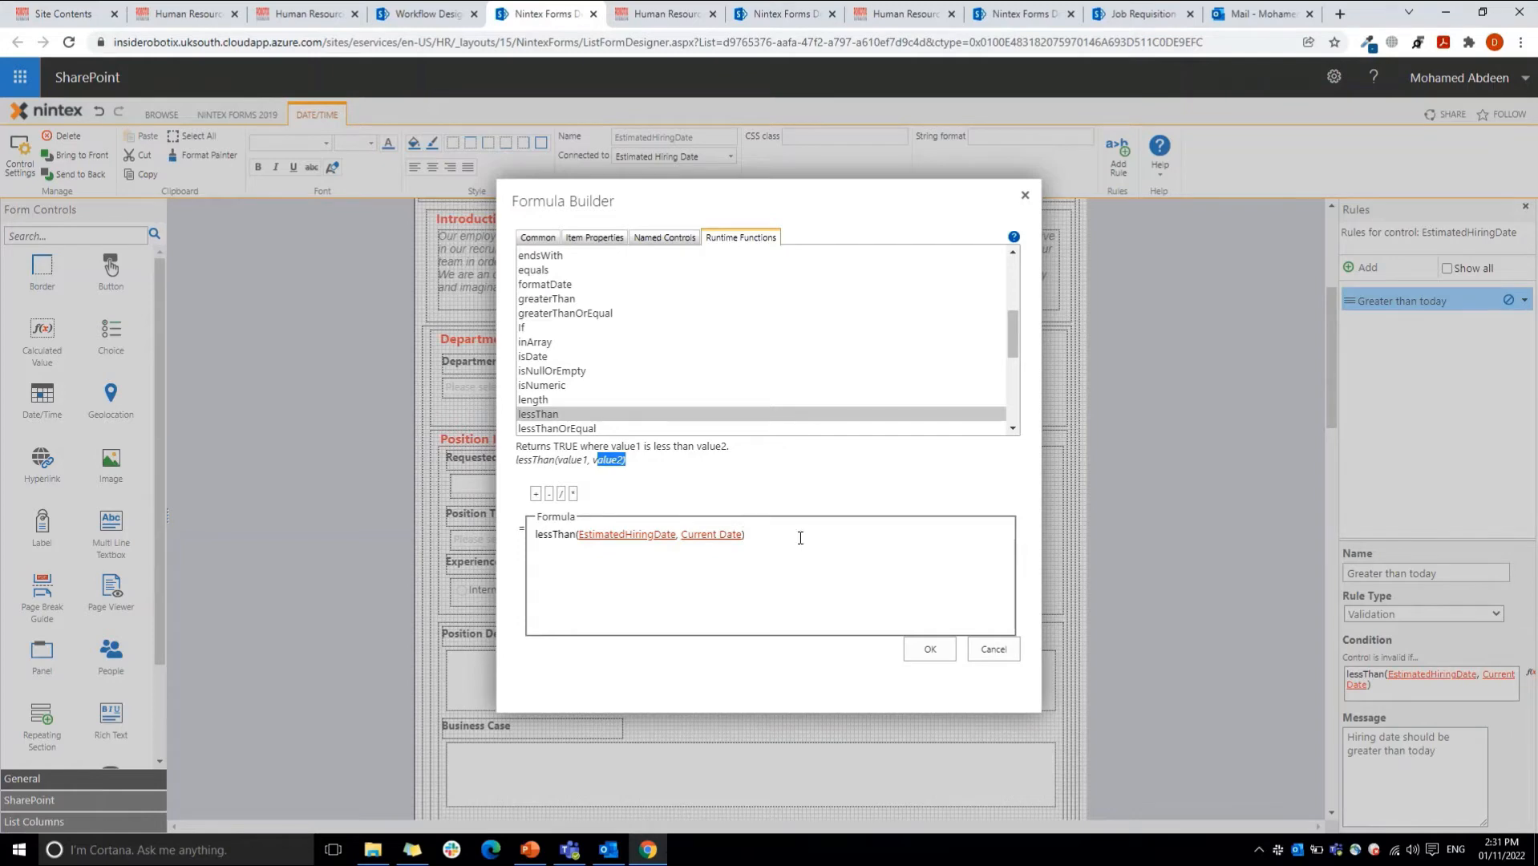
left_click(986, 649)
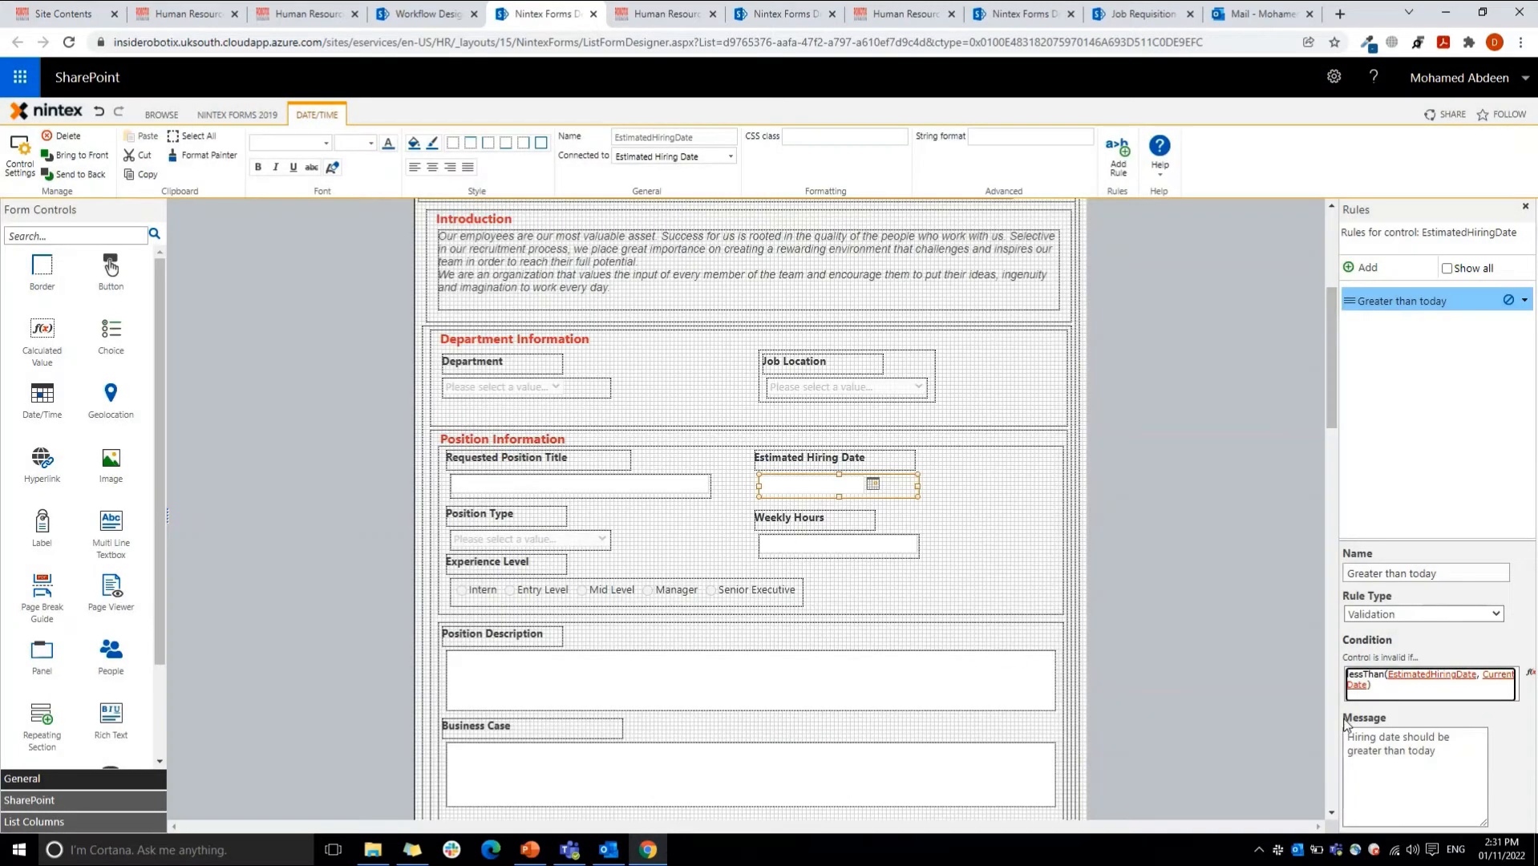
left_click(1450, 752)
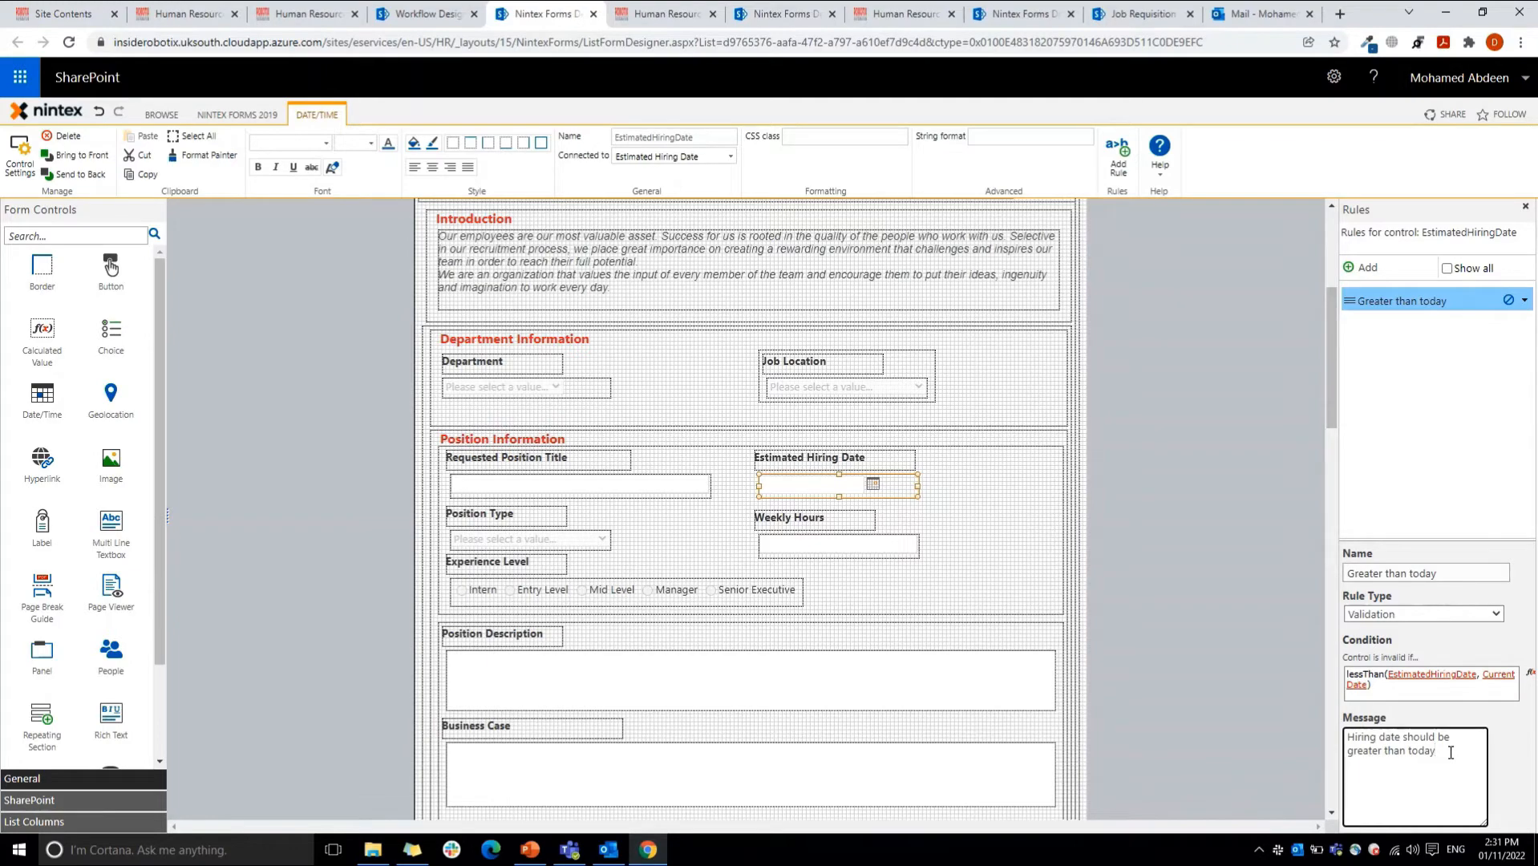
Step: Under Positions Benefits, inspect the panel, the repeating section and the names of its Allowance Category and Benefit Description controls
left_click_drag(1332, 335, 1338, 438)
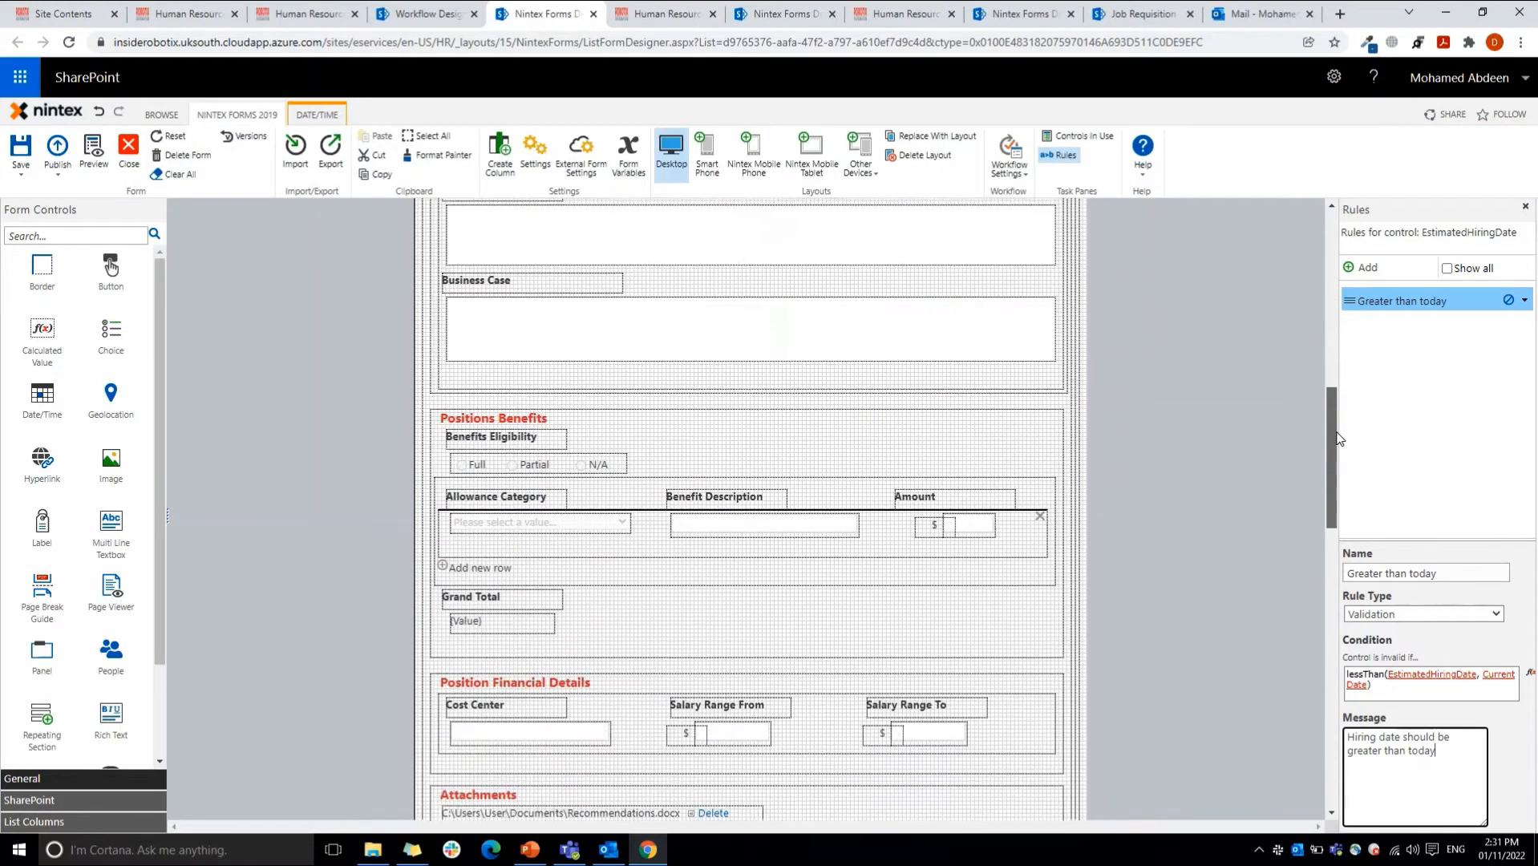
left_click(604, 565)
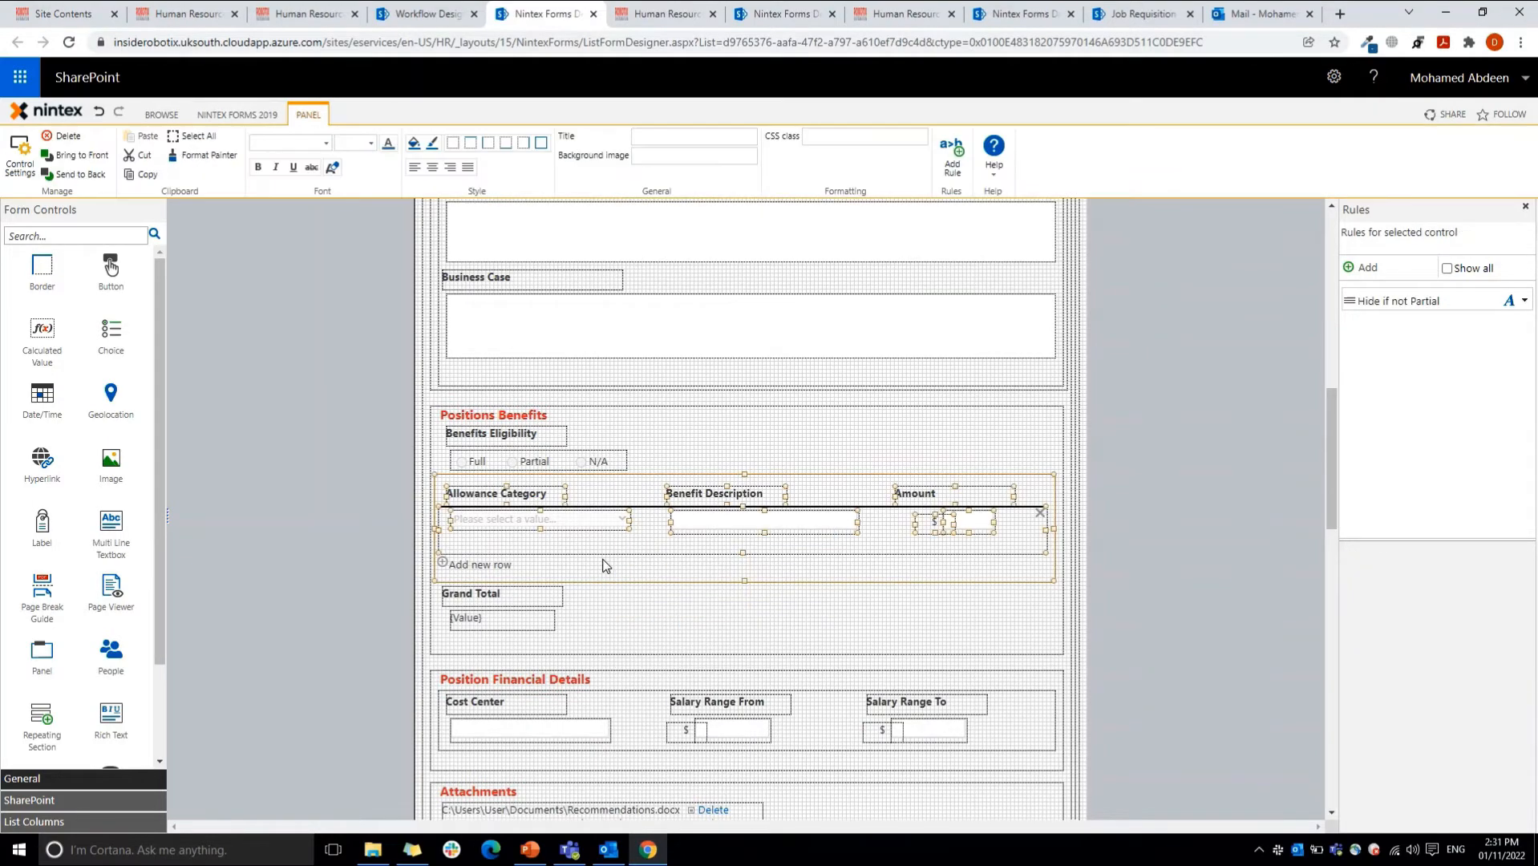
left_click(602, 551)
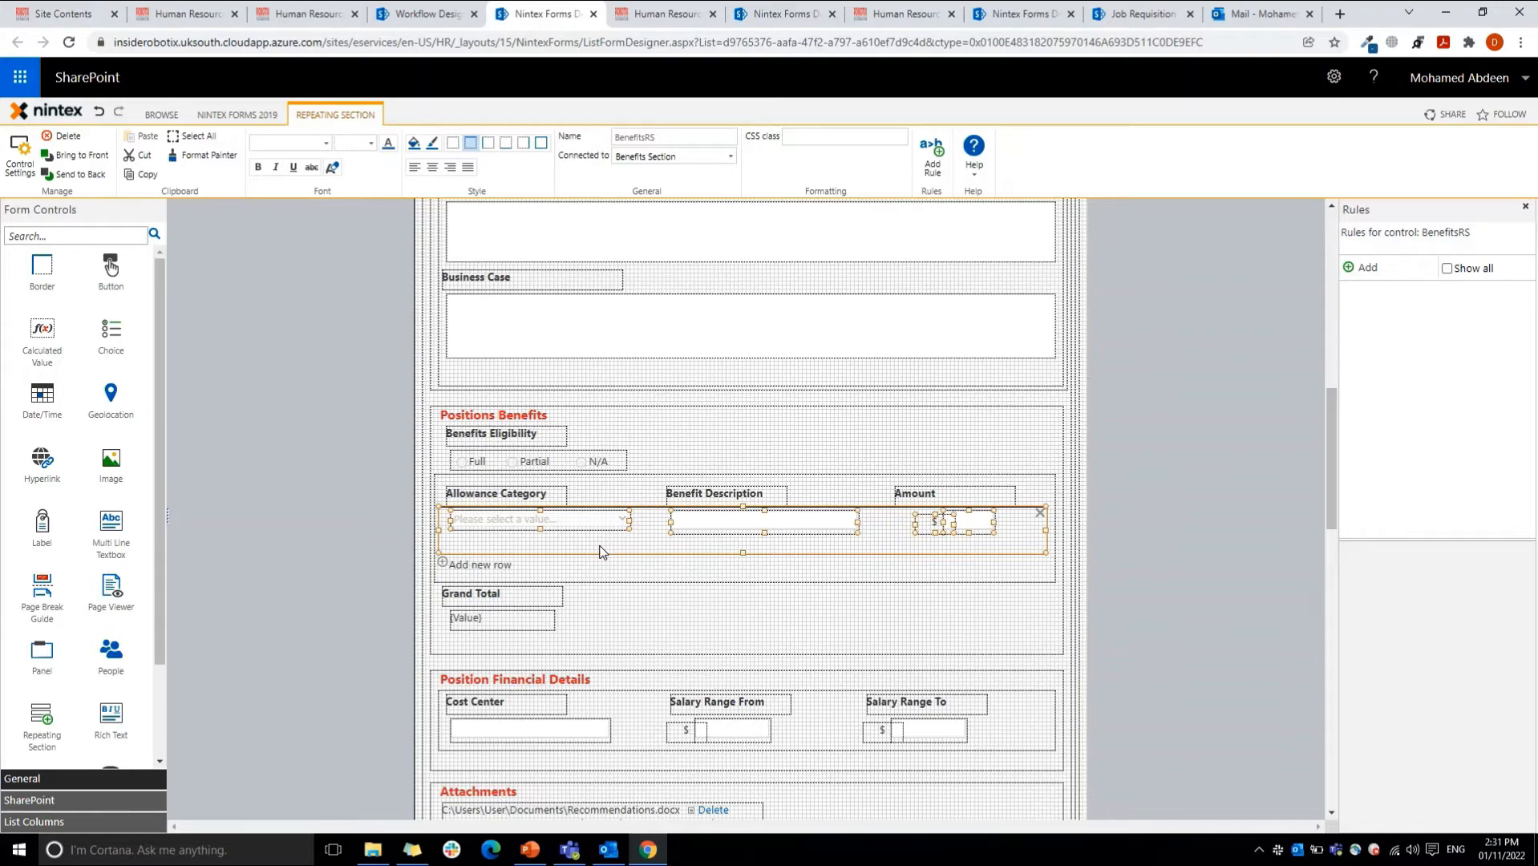
left_click(591, 522)
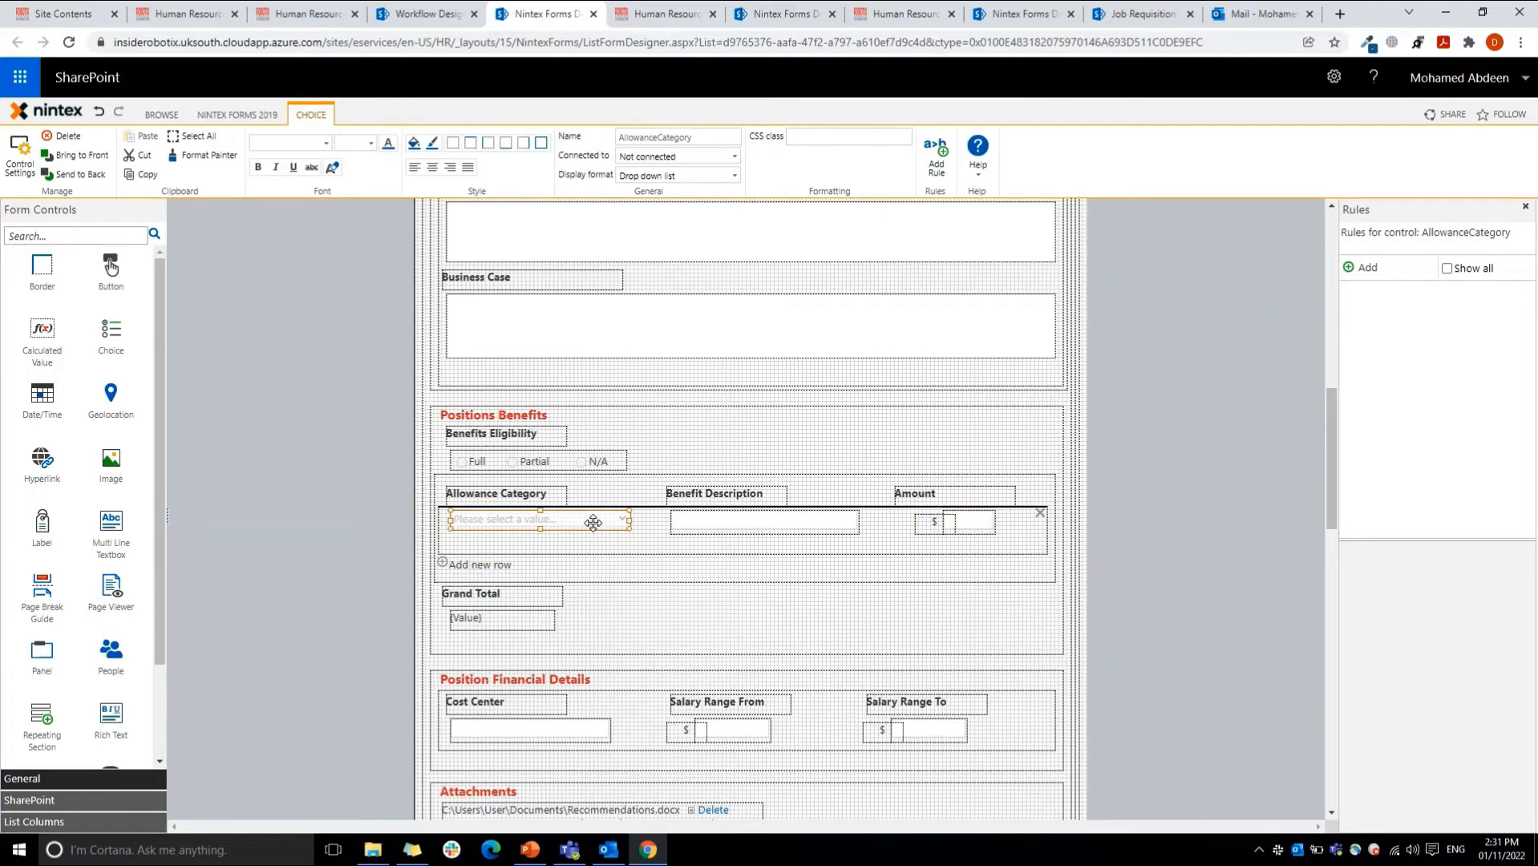
left_click(710, 522)
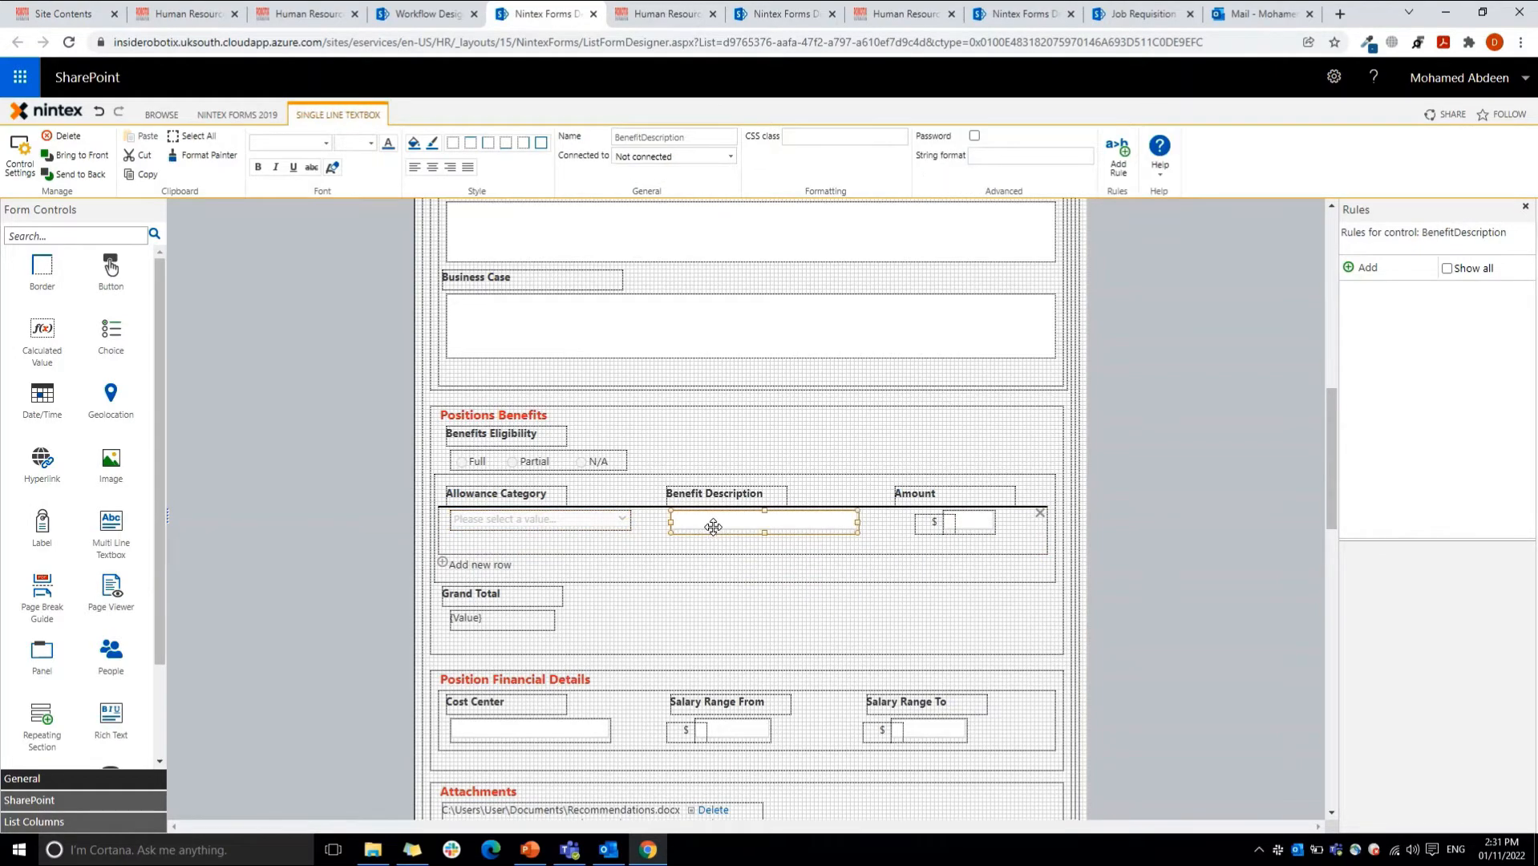
left_click(572, 522)
double_click(706, 136)
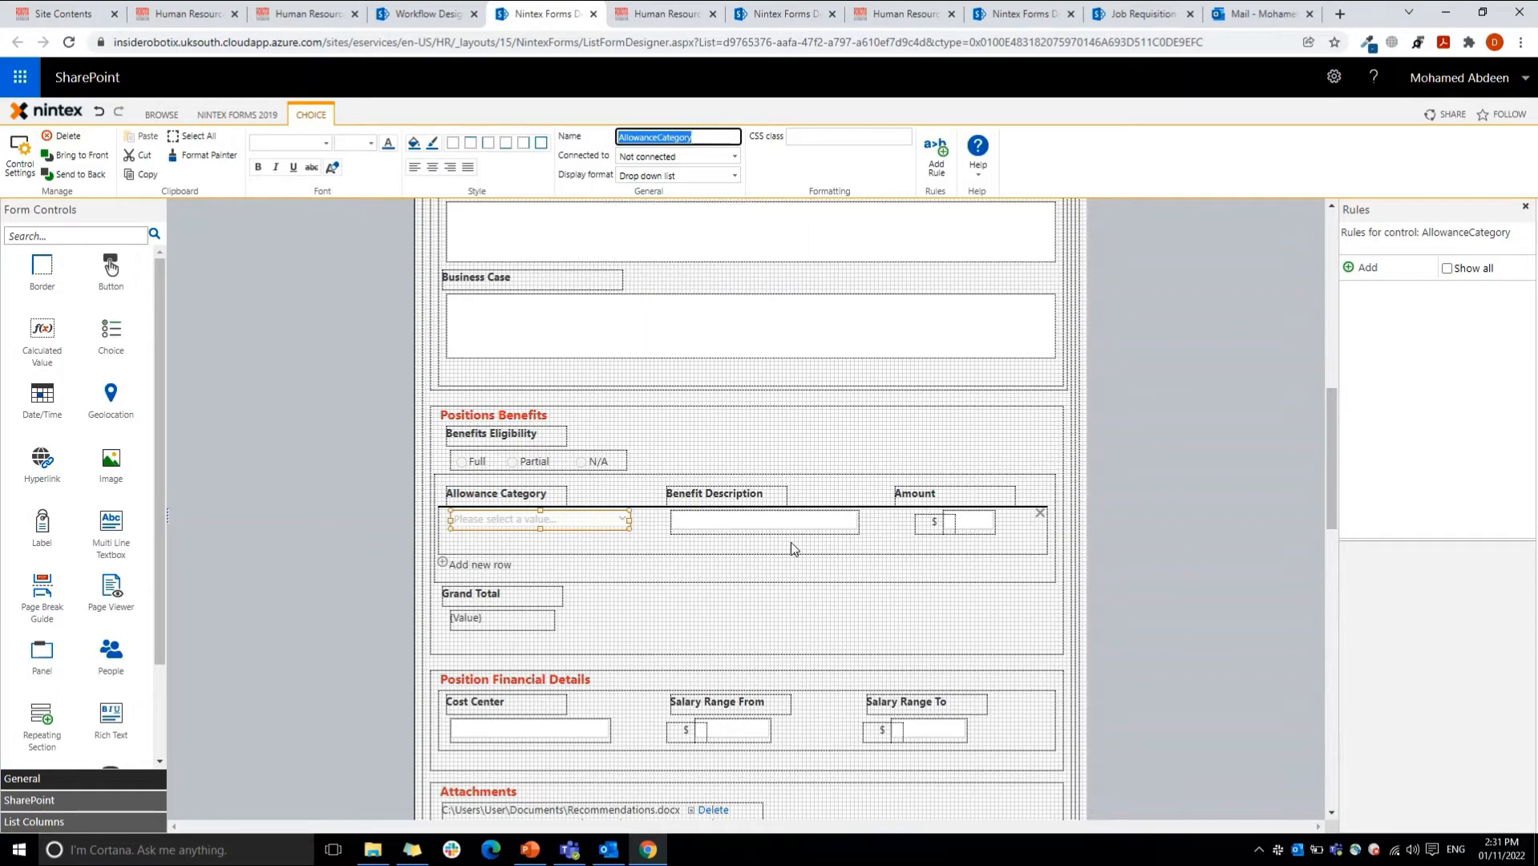
left_click(771, 523)
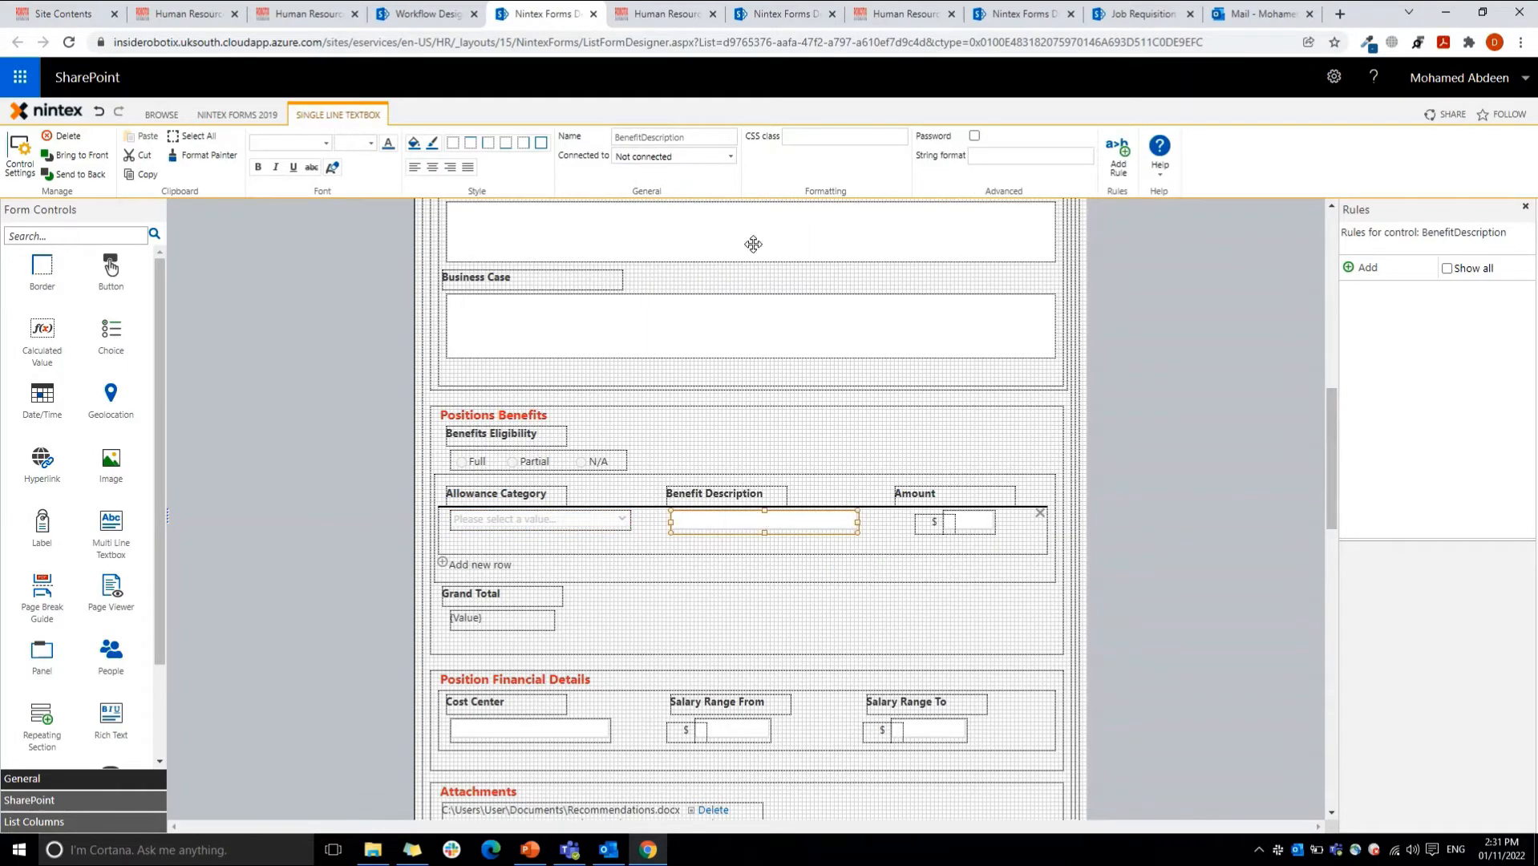
left_click(979, 522)
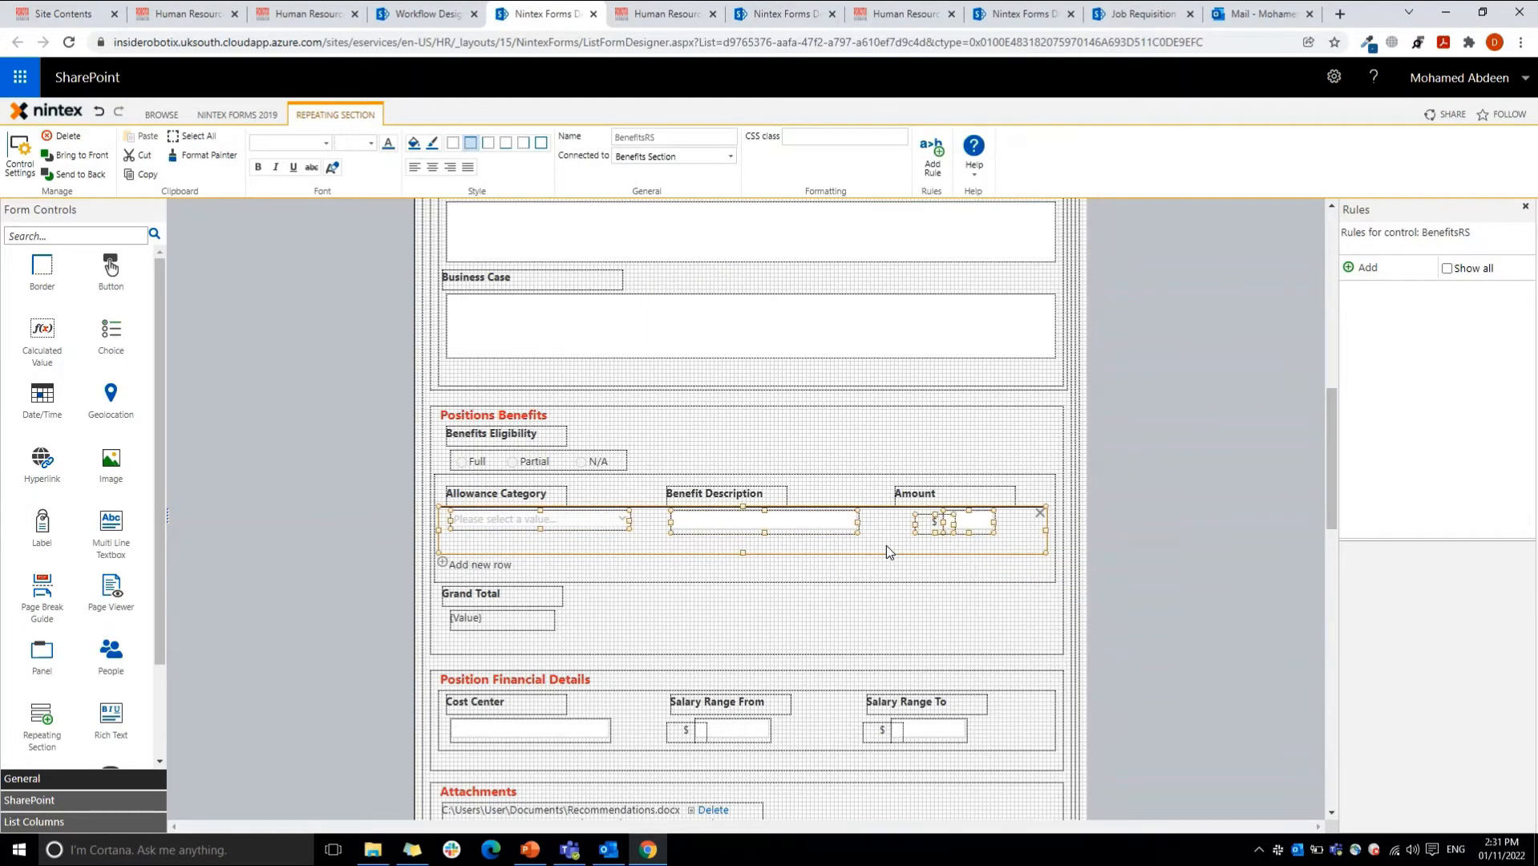
Step: Check which columns the Allowance Category control can be connected to, leaving it Not connected
left_click(543, 521)
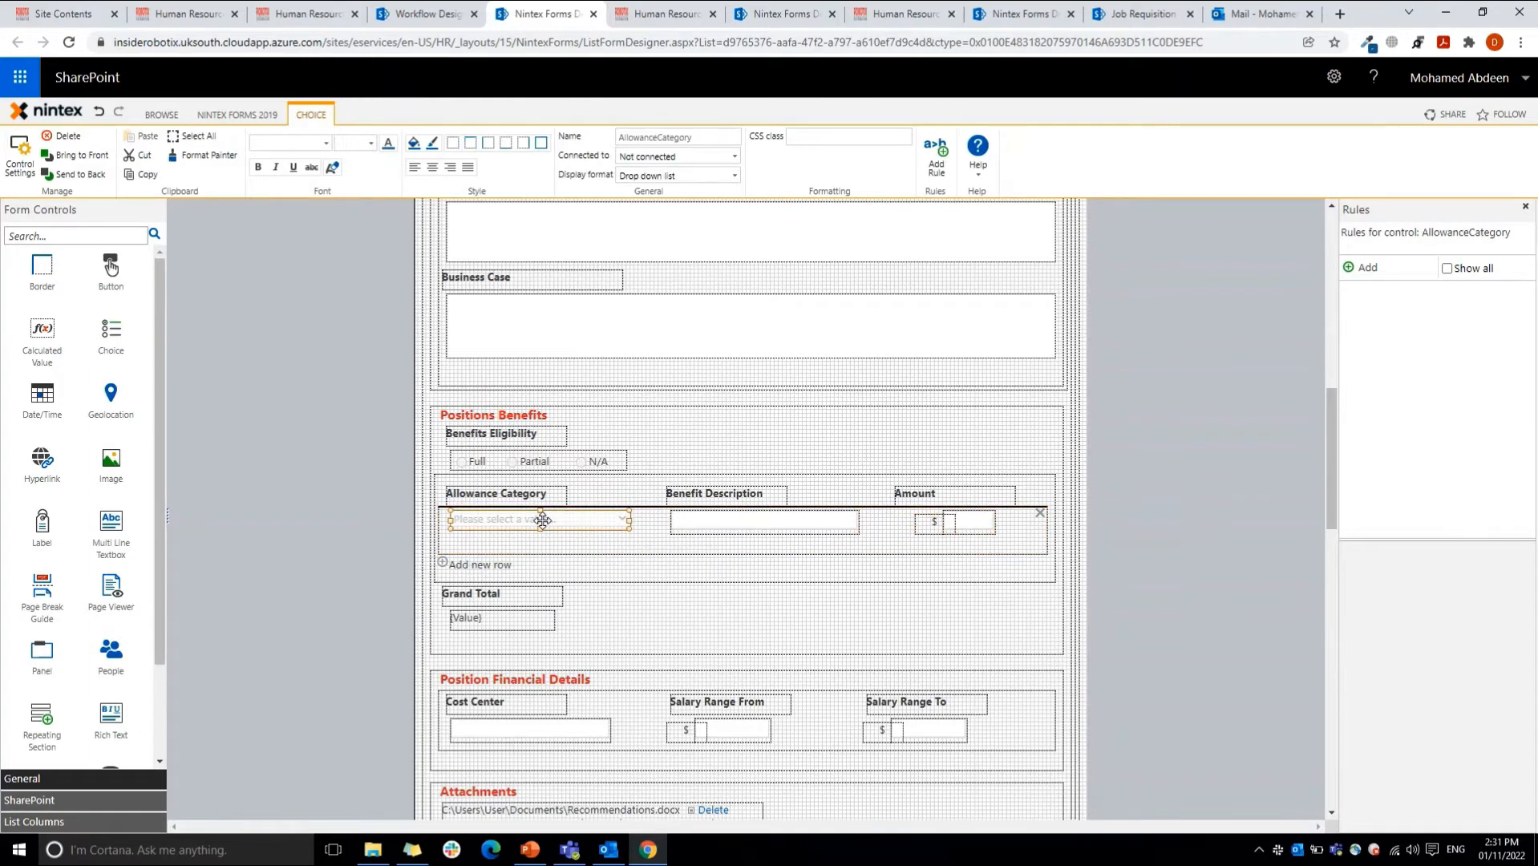
left_click(734, 156)
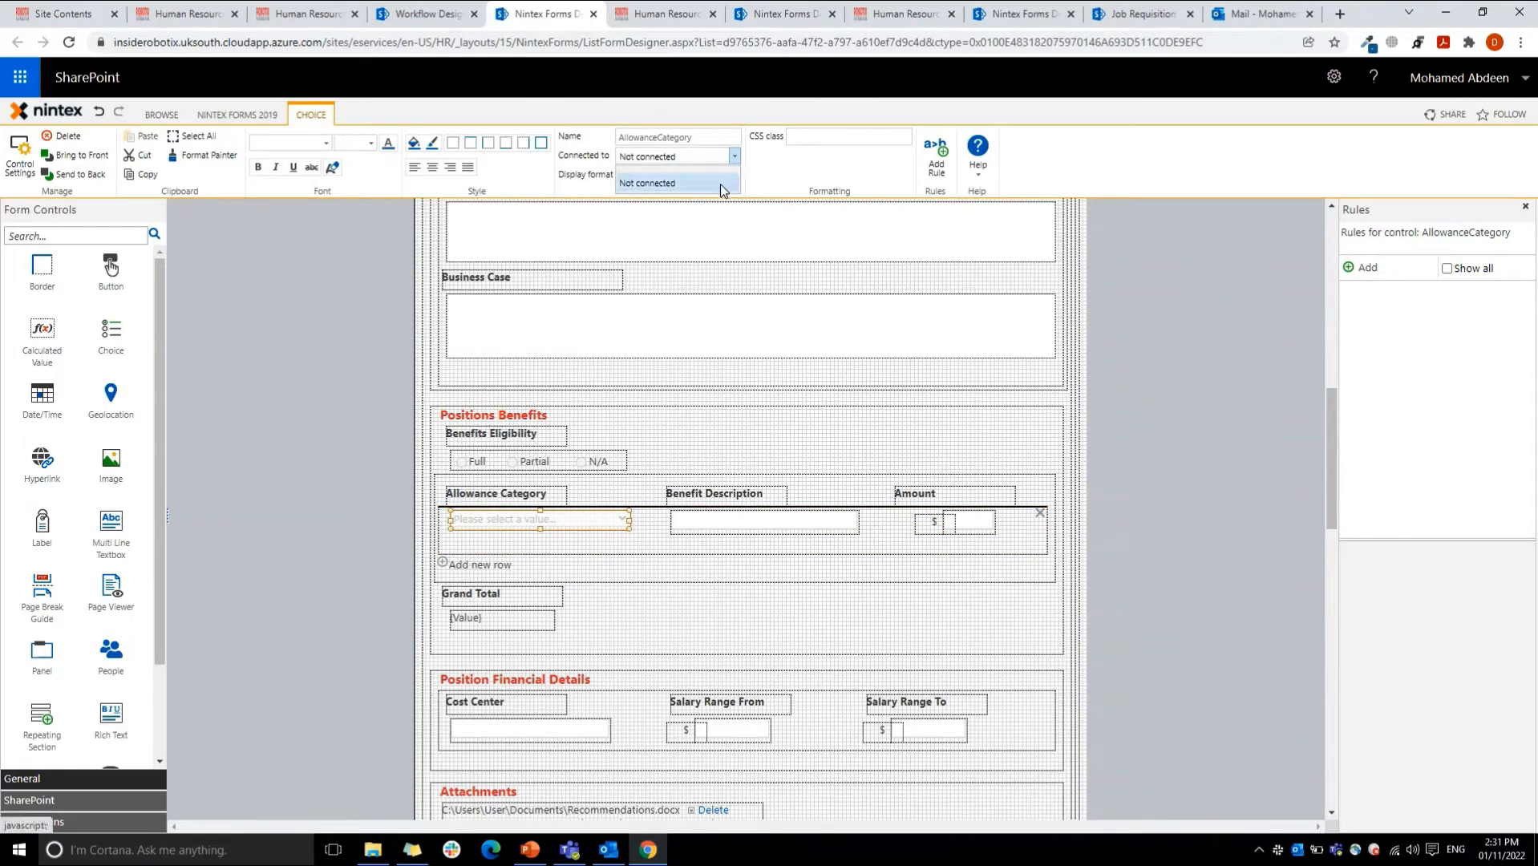
left_click(637, 546)
Step: Open the BenefitsRS repeating section's settings, examine the default, minimum and maximum rows and the add-row text, and cancel without saving
left_click(641, 549)
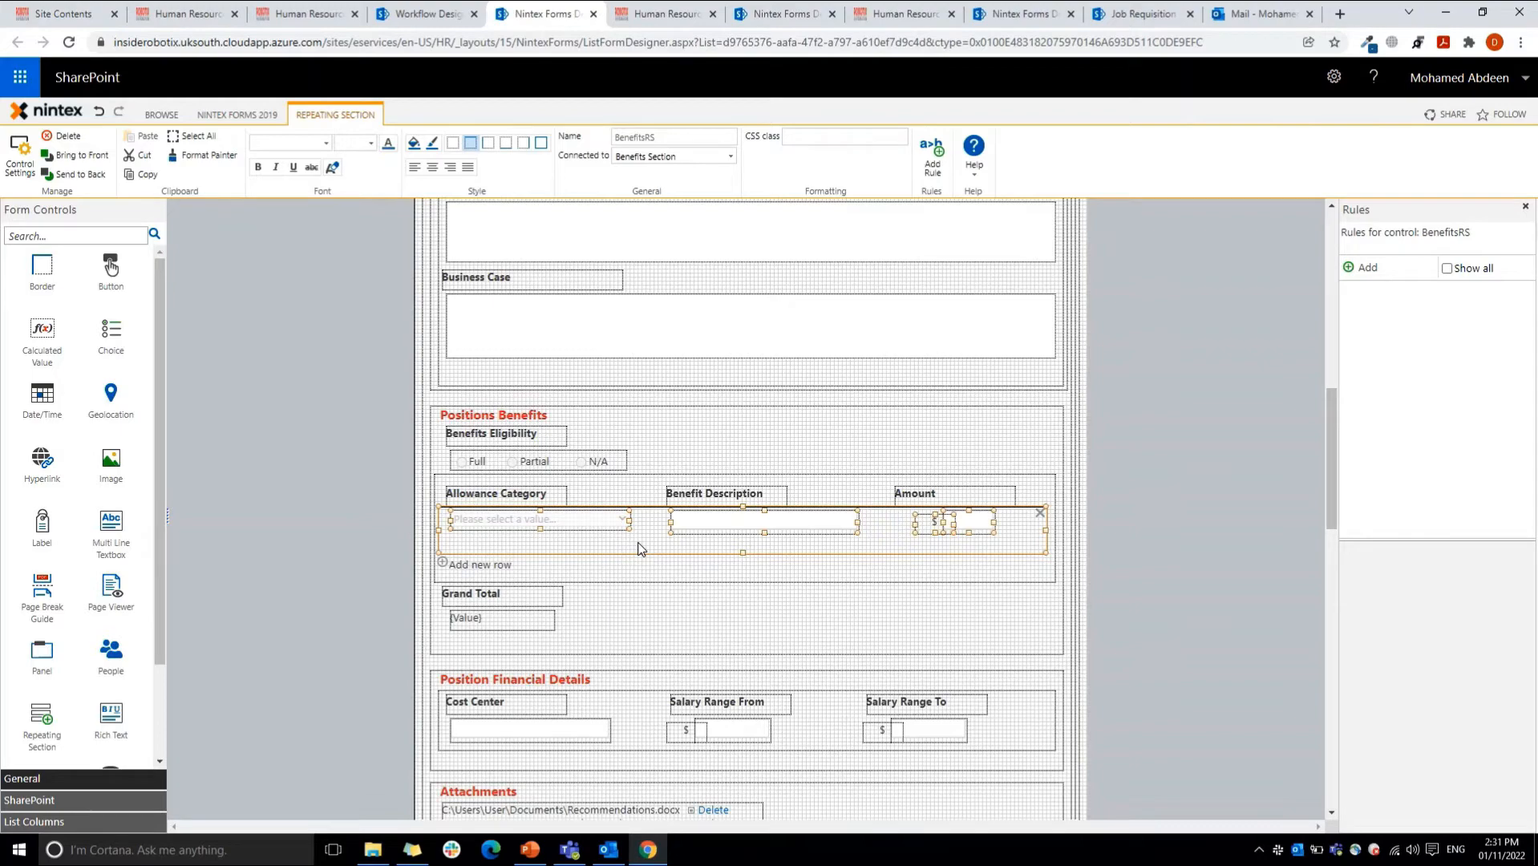
double_click(641, 549)
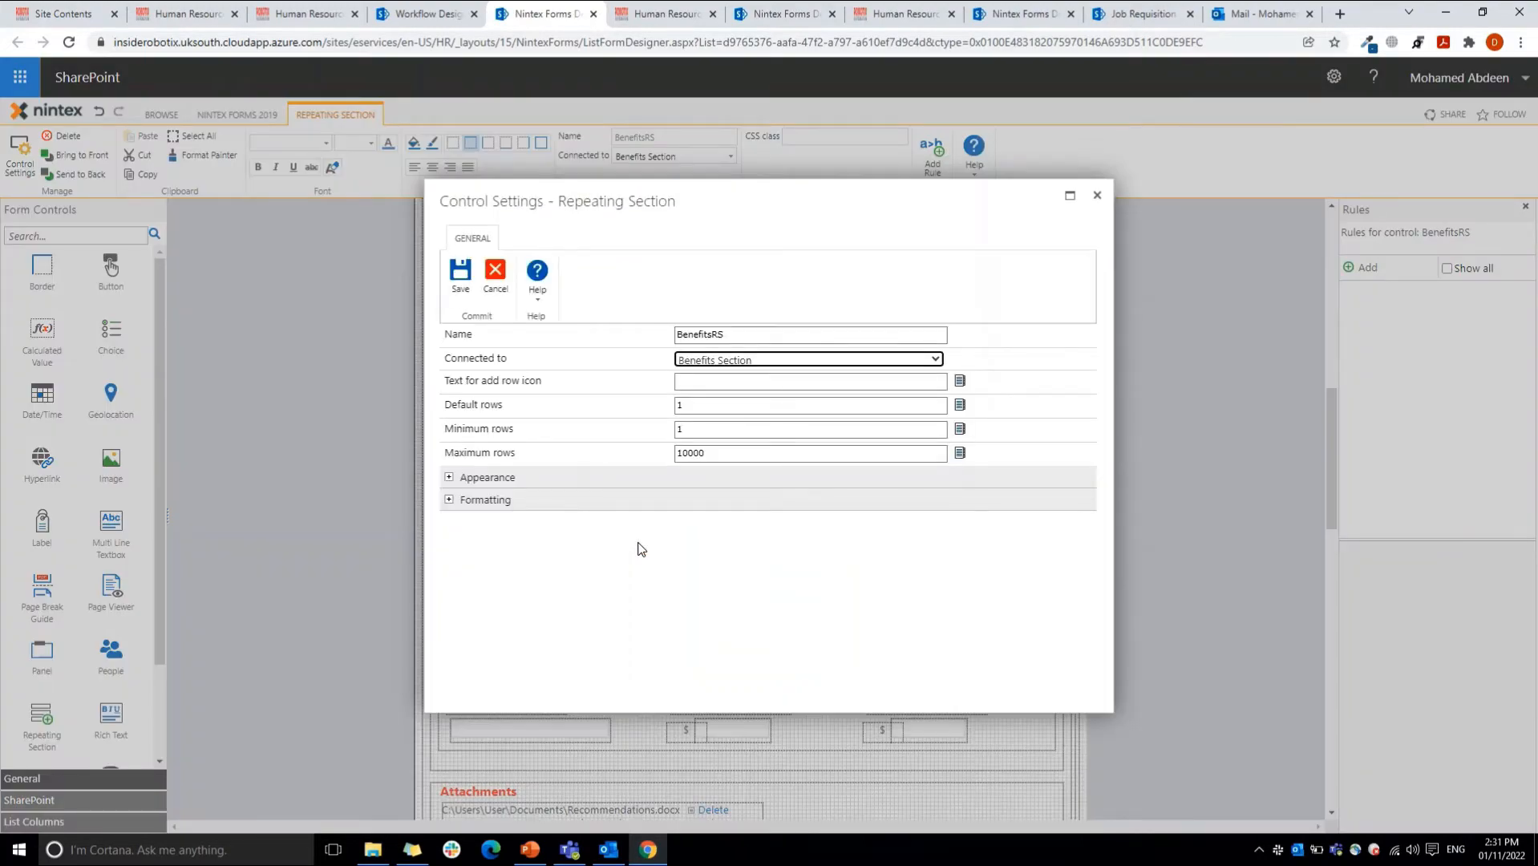
double_click(690, 407)
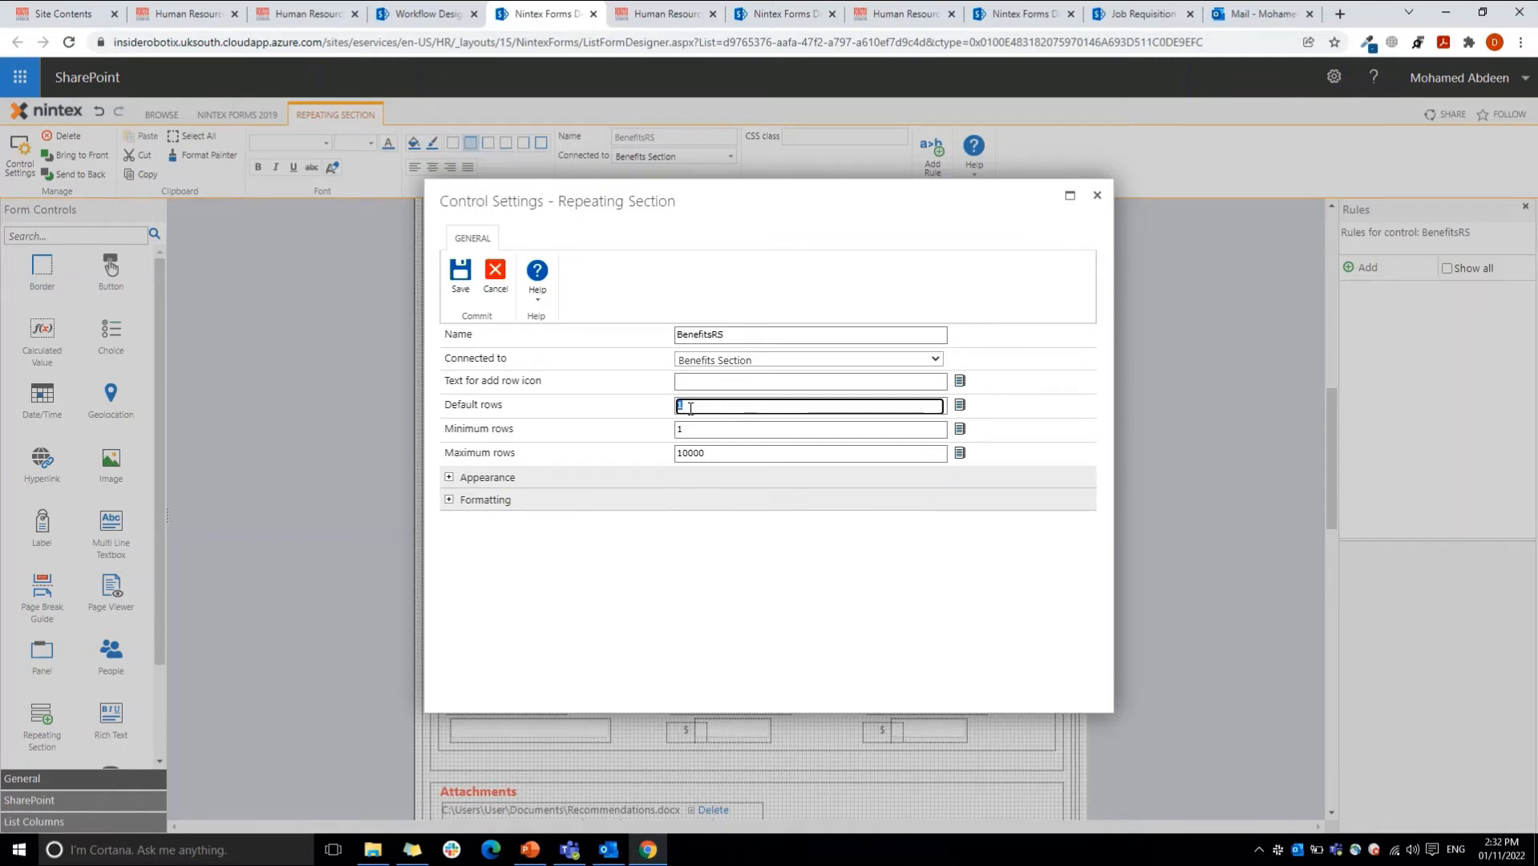
left_click(684, 430)
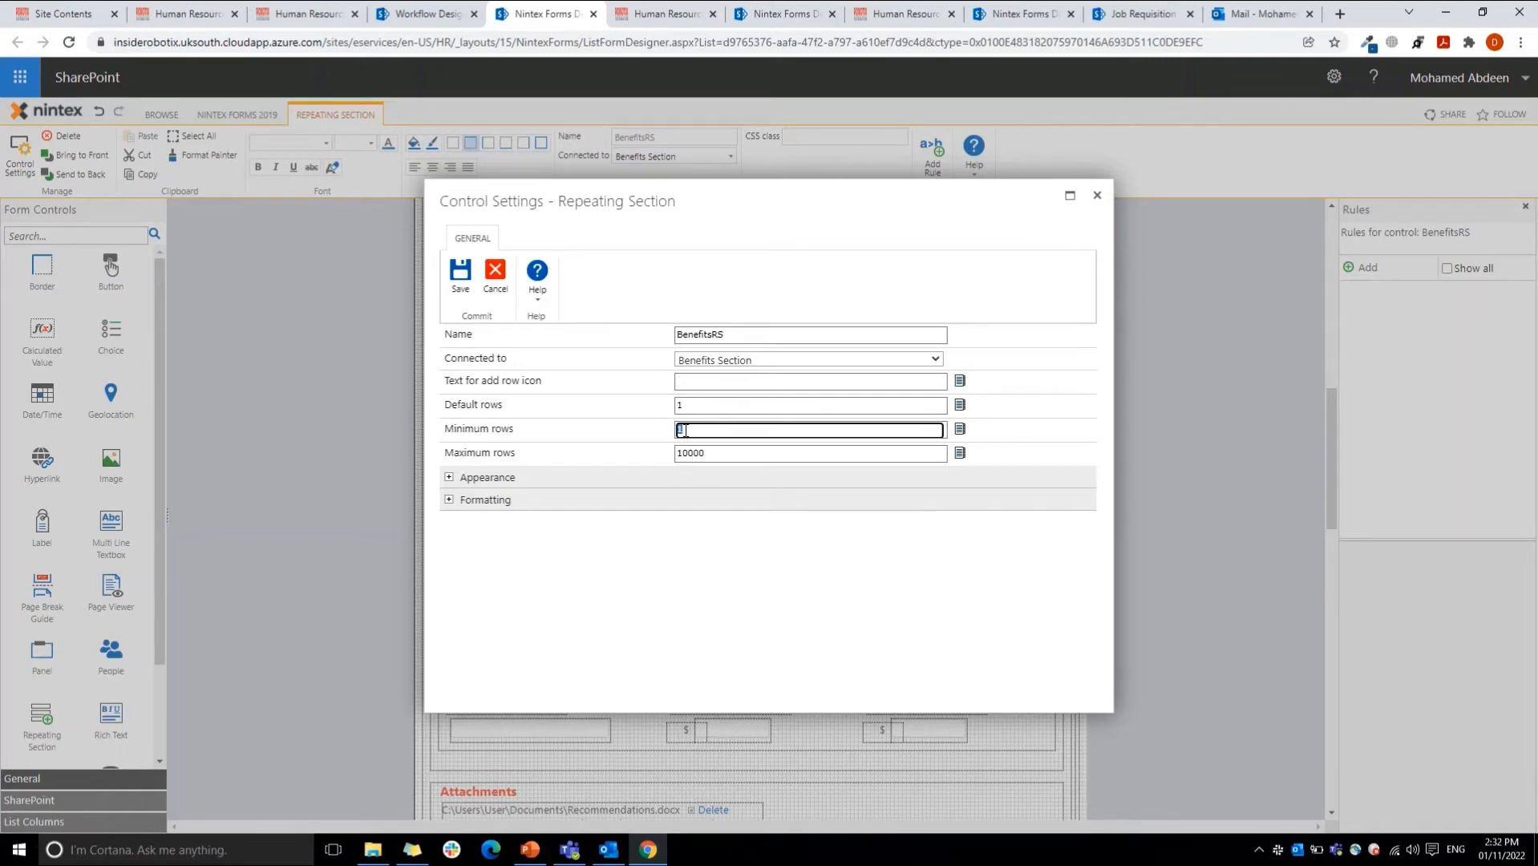
left_click(690, 454)
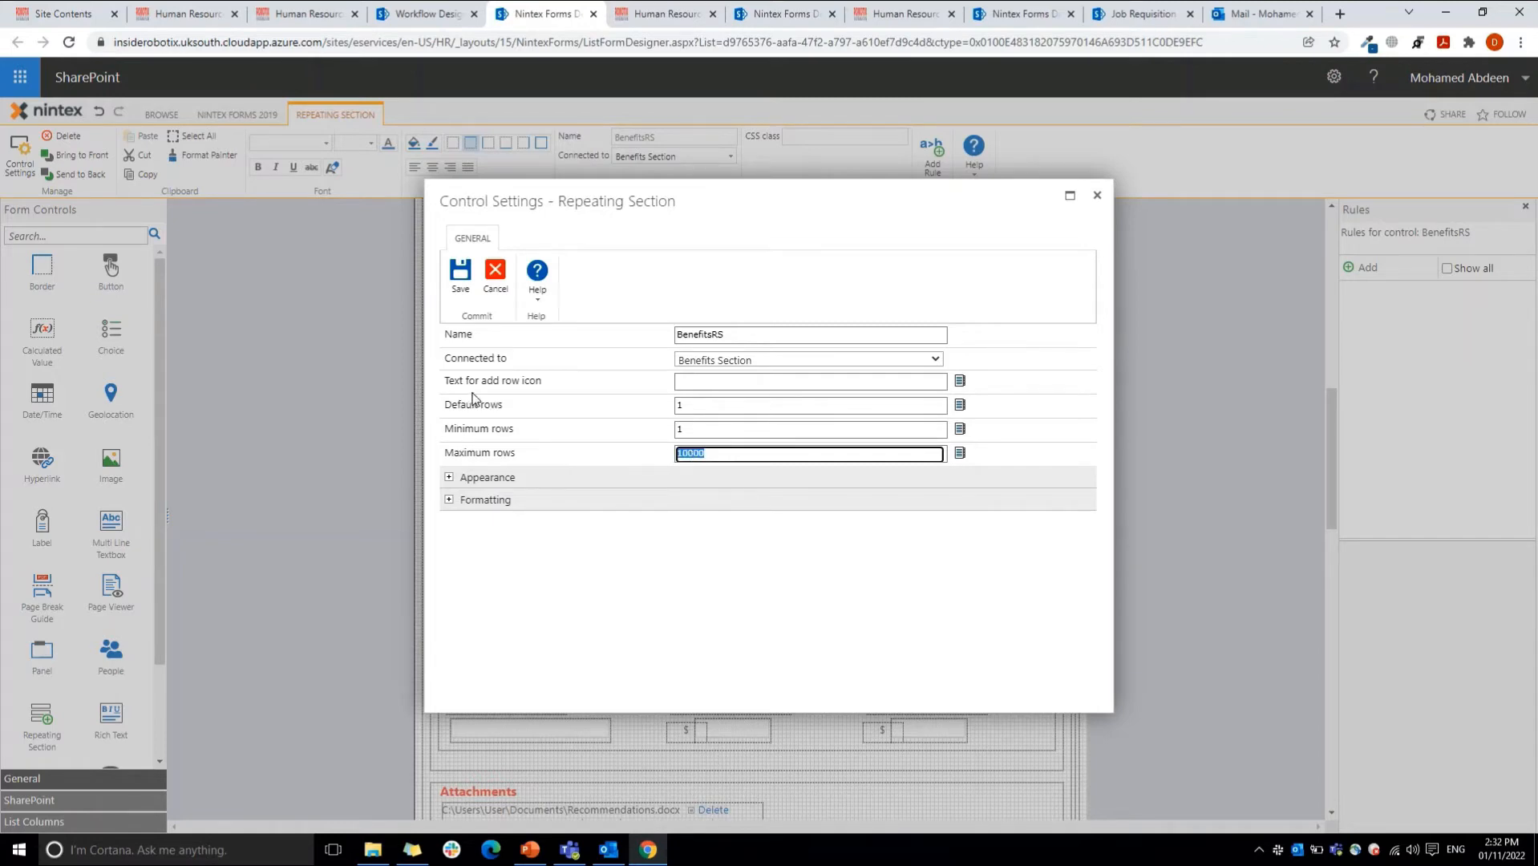
left_click_drag(447, 382, 597, 388)
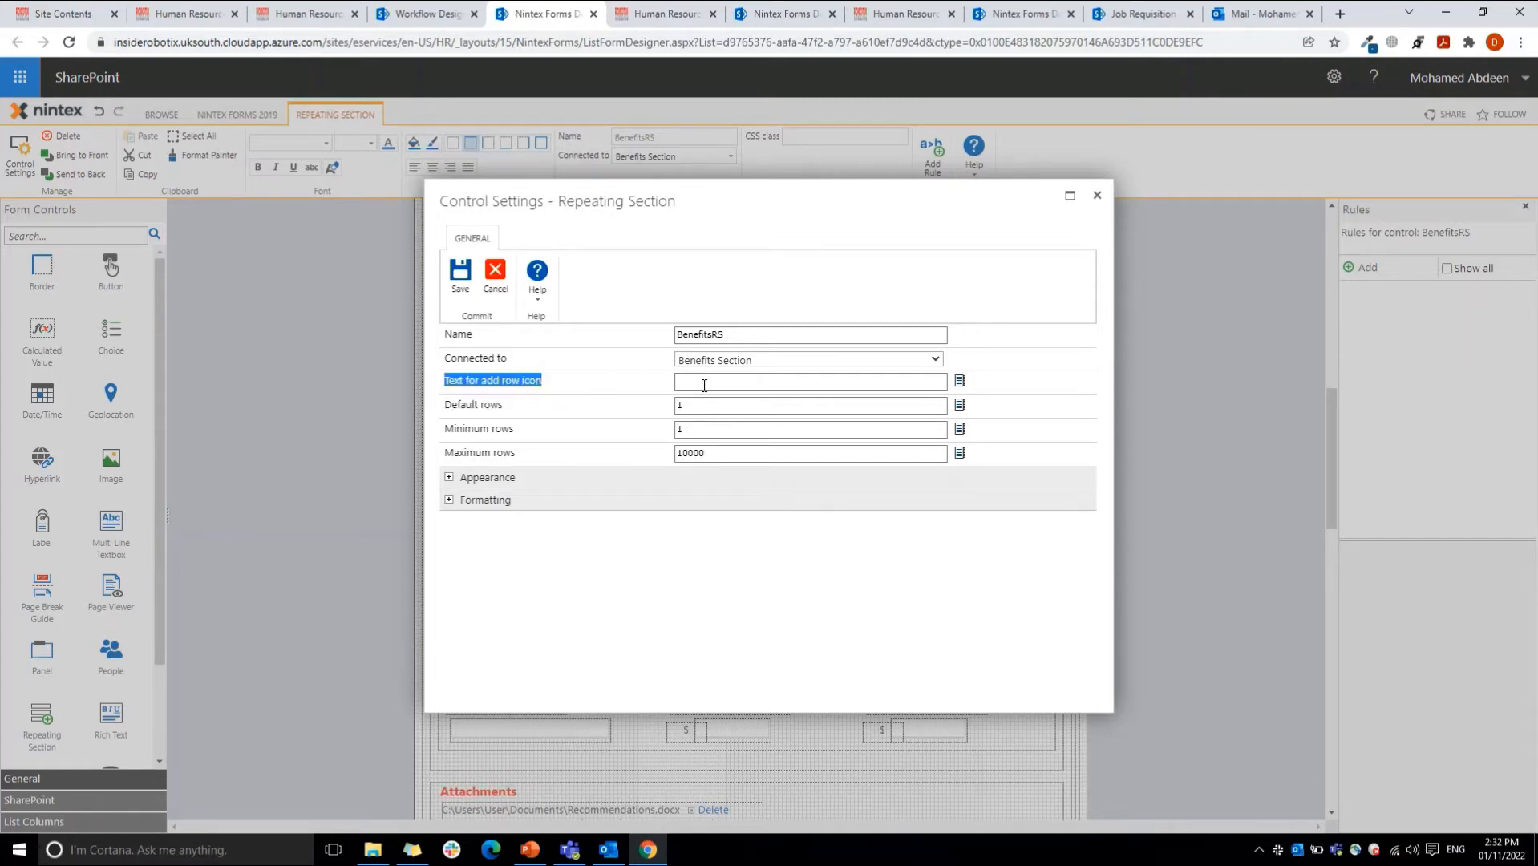
left_click(496, 272)
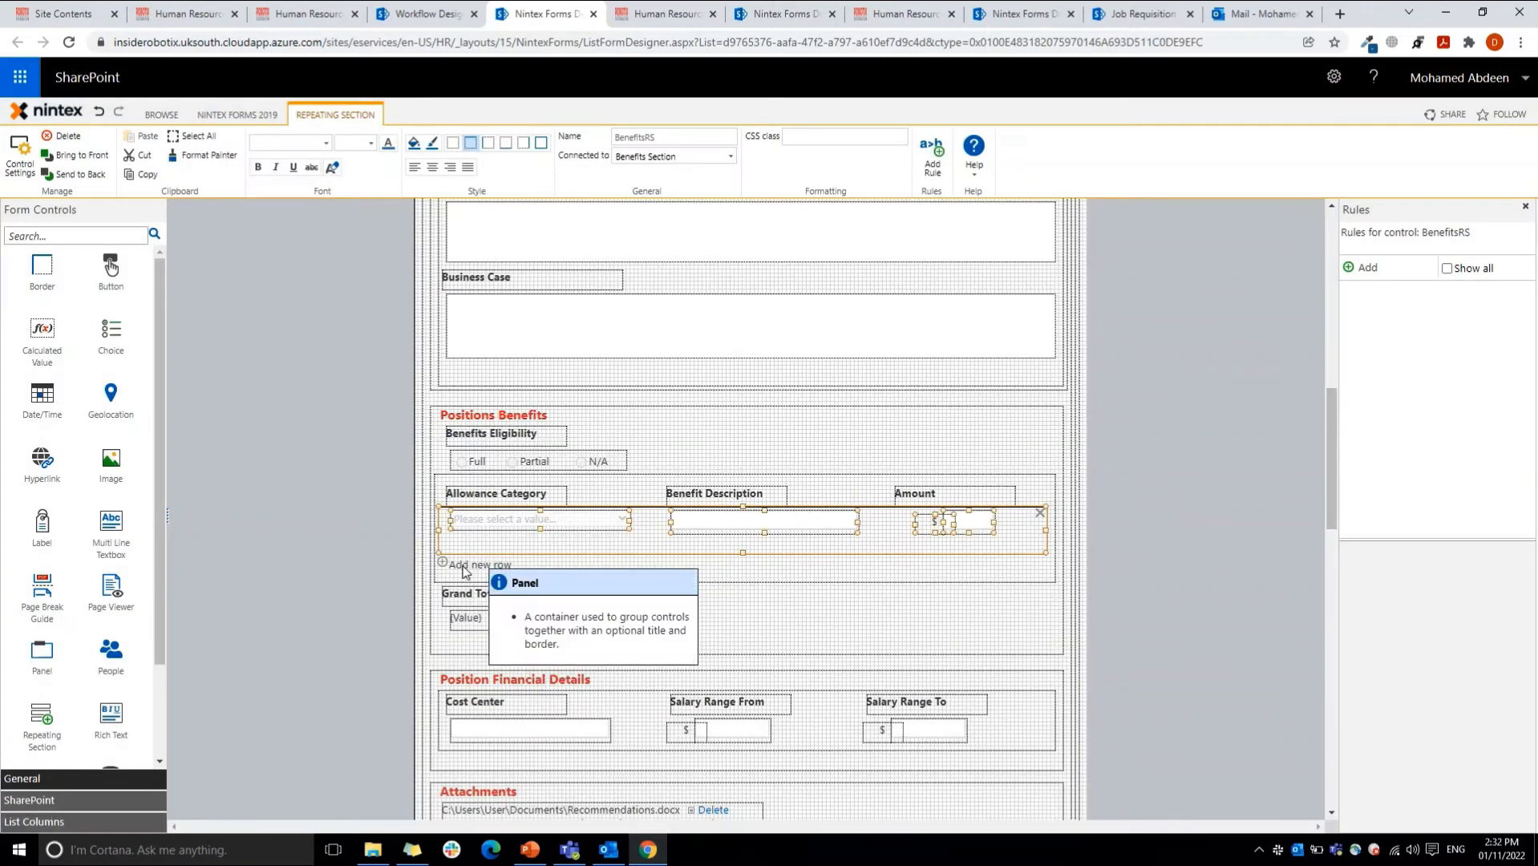
Step: Try the add-row text "Add new Allowance" for the repeating section, view its Formatting settings, and cancel without saving
double_click(623, 541)
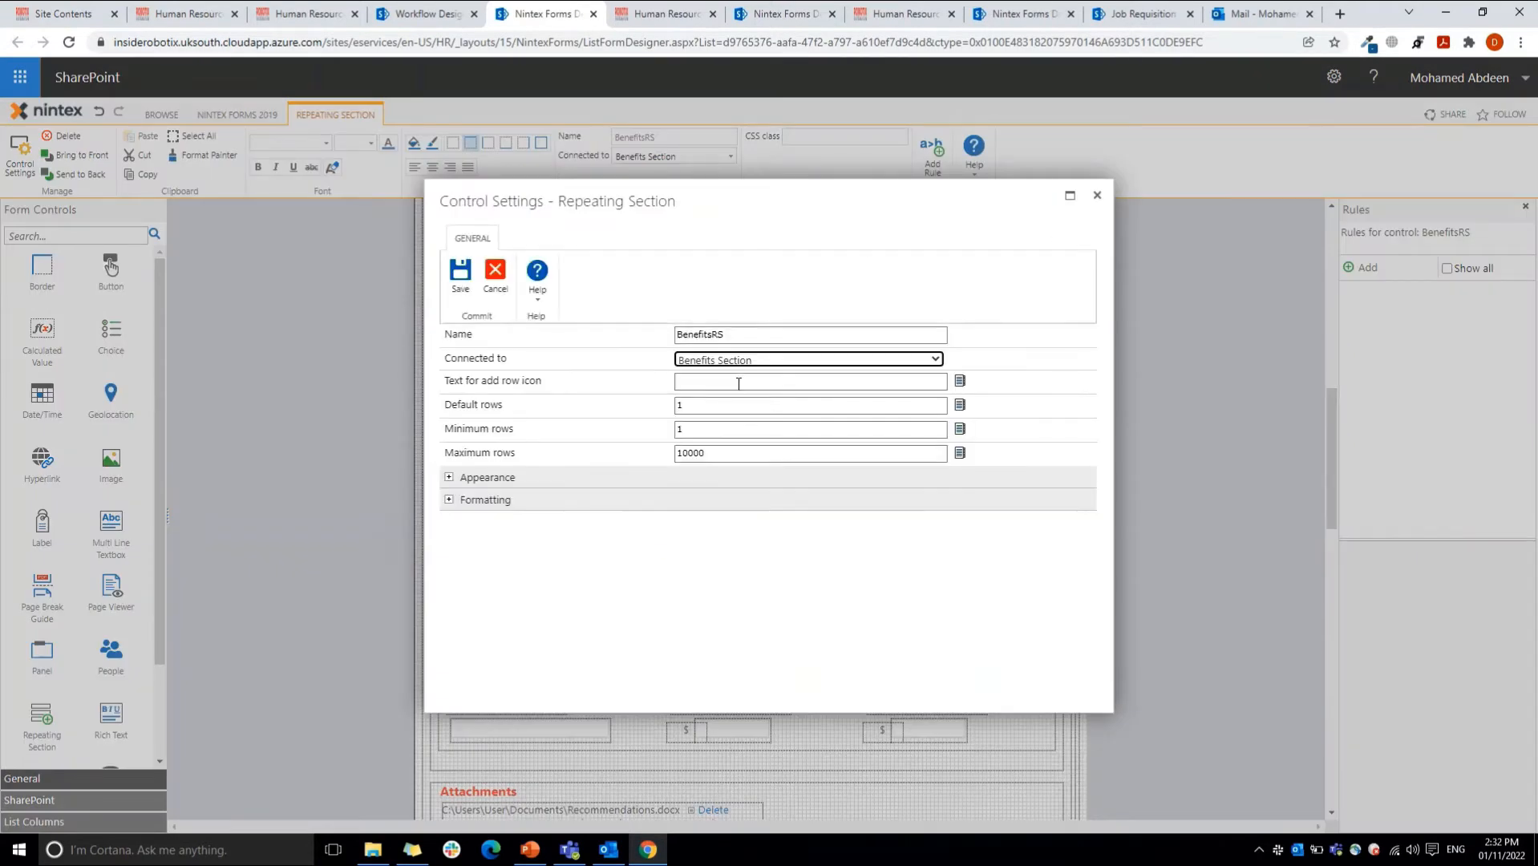
left_click(737, 383)
type("Add n")
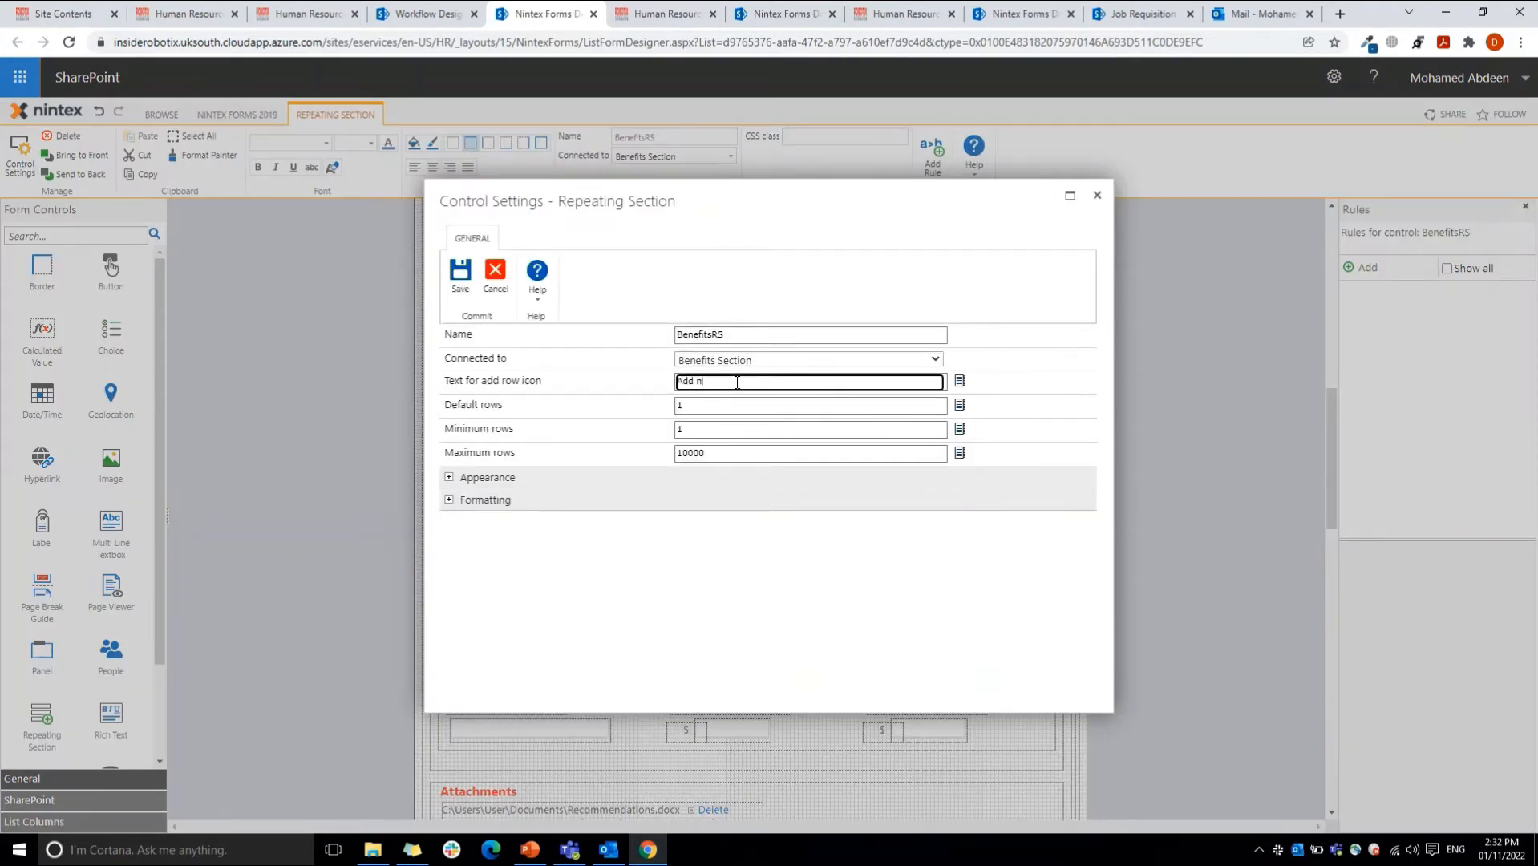
type("ew Allowance")
left_click(503, 498)
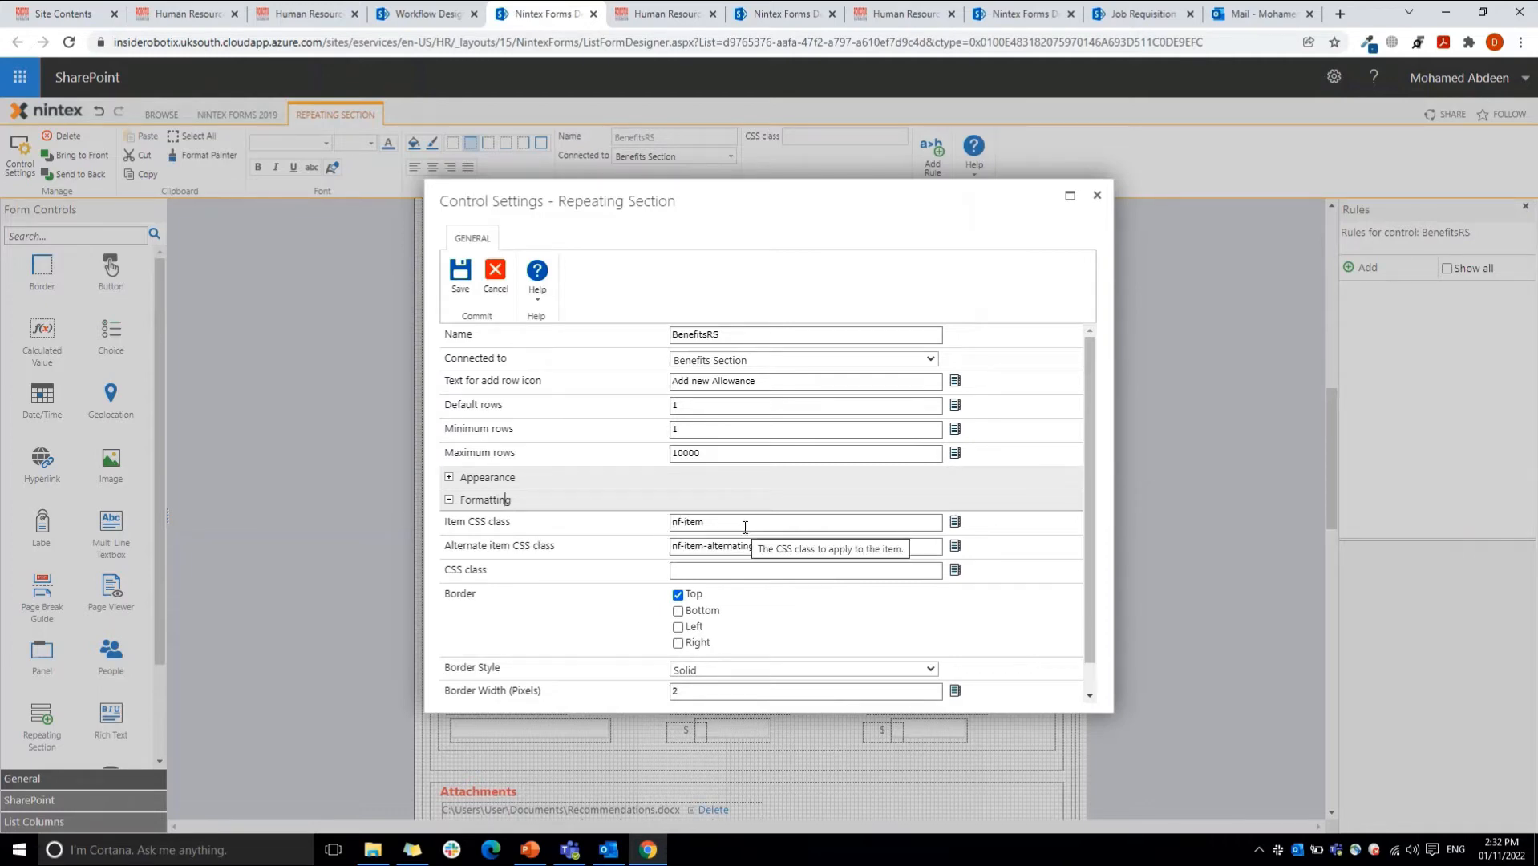
left_click(496, 273)
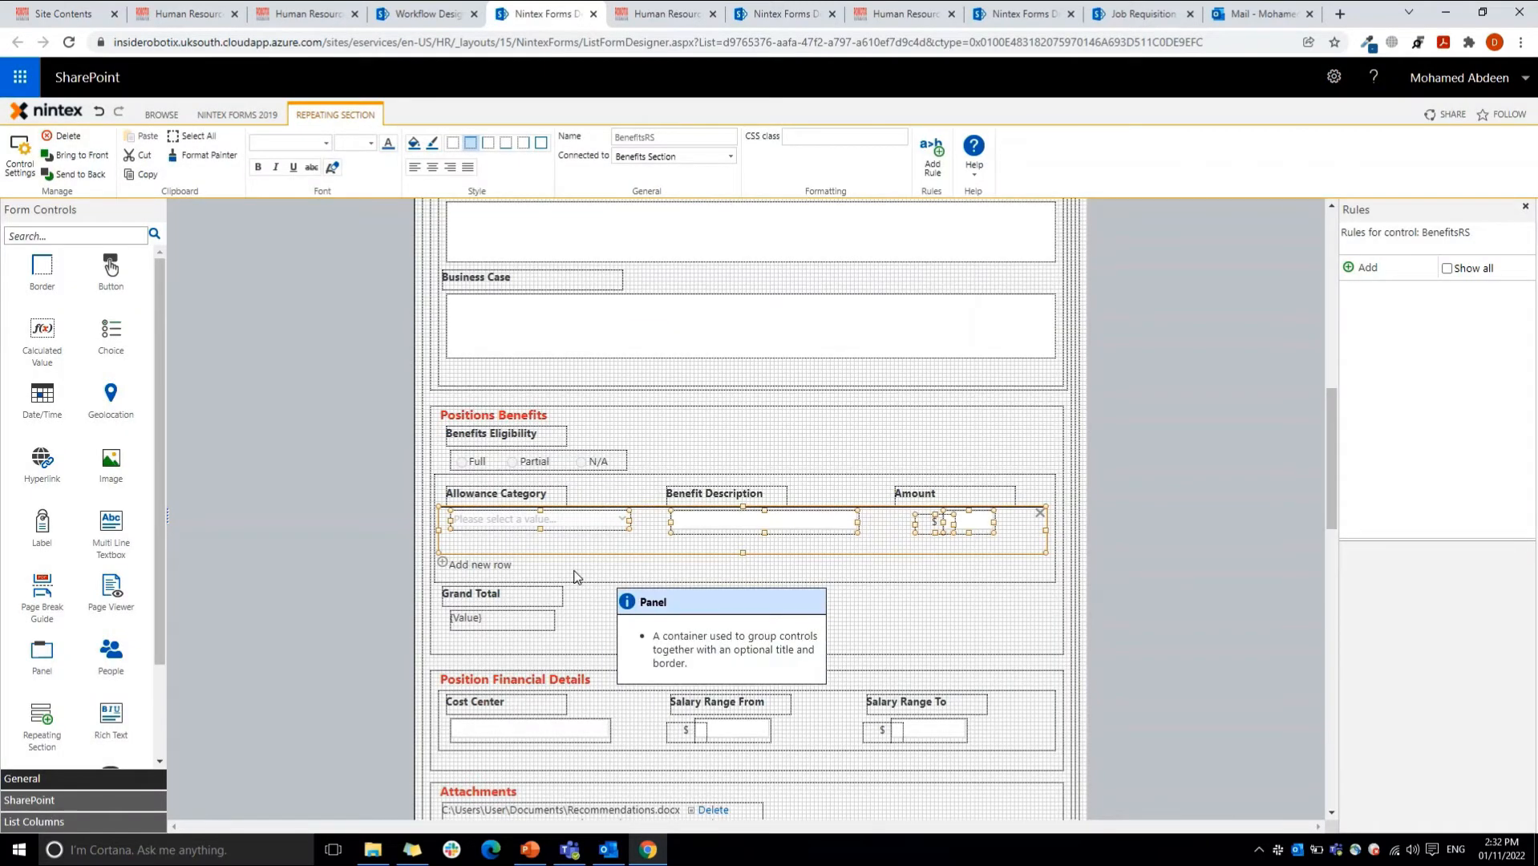
Step: Try preventing add/delete in new/edit mode with 5 default rows for the repeating section, and cancel without saving
left_click(802, 561)
double_click(769, 540)
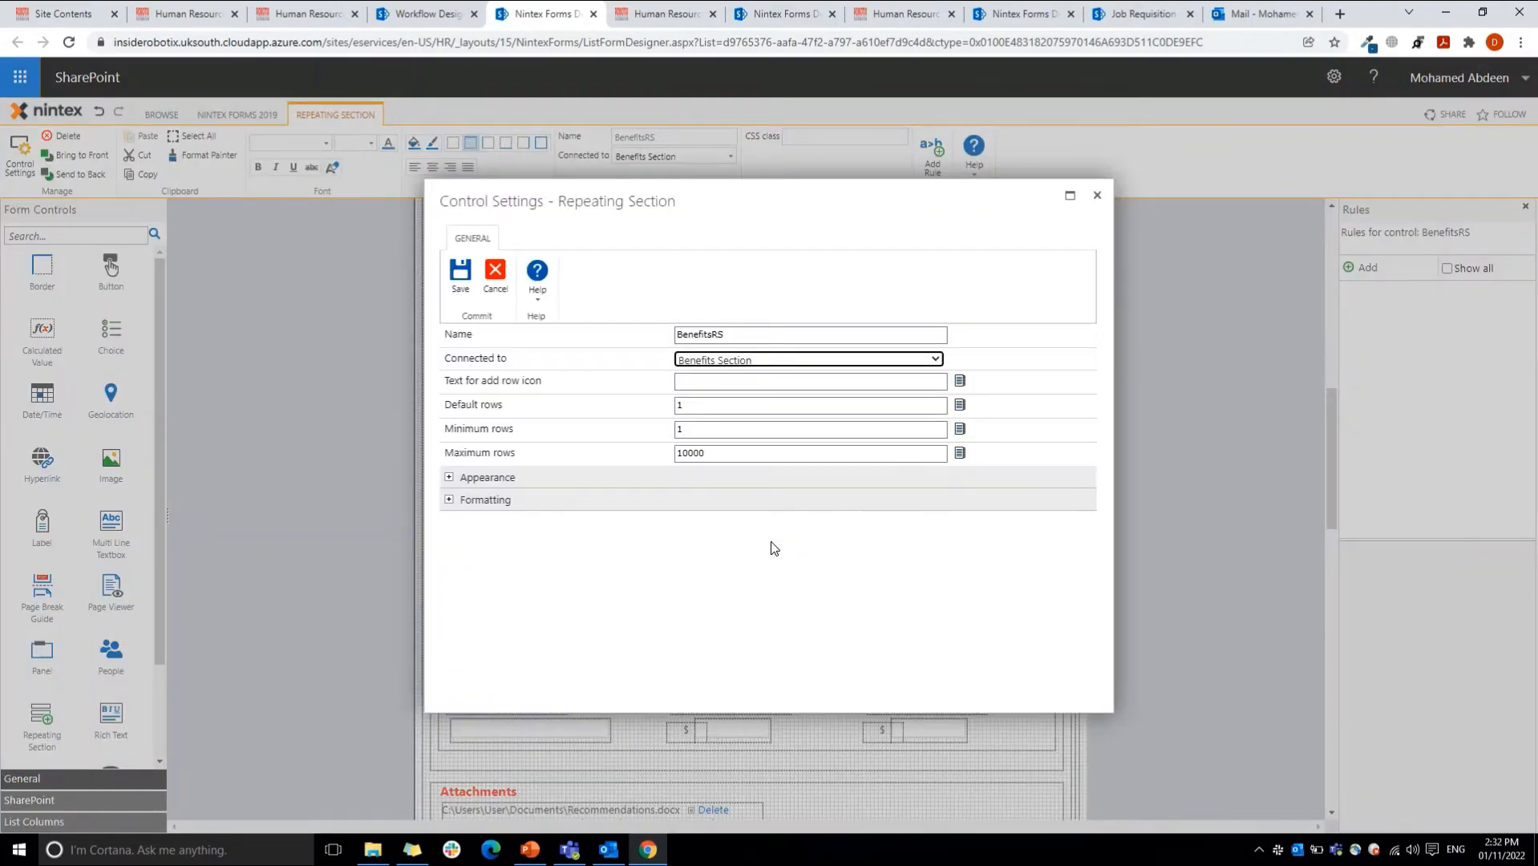
left_click(526, 478)
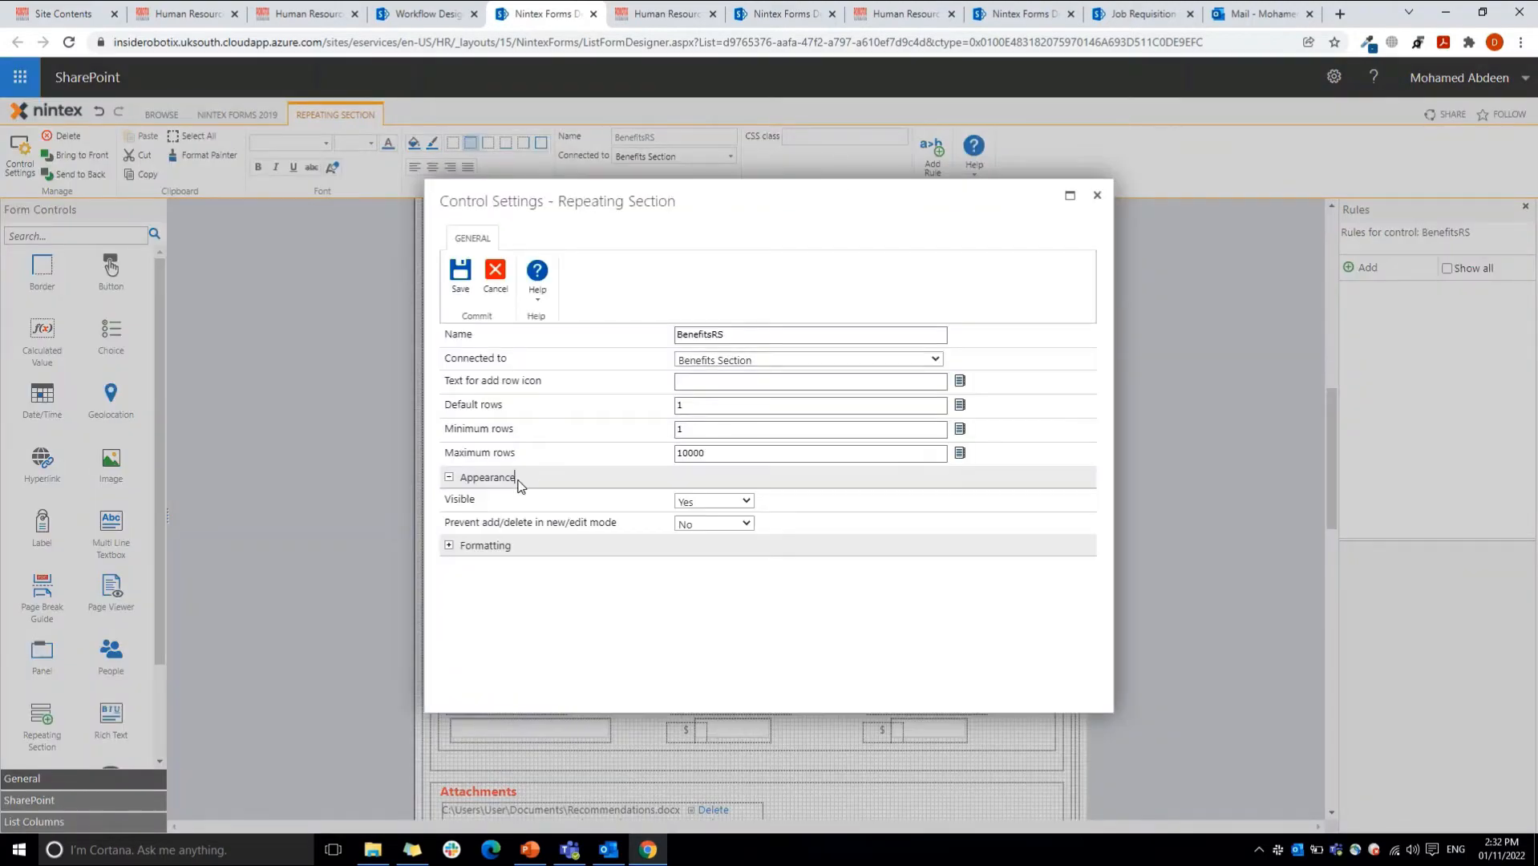
left_click(696, 525)
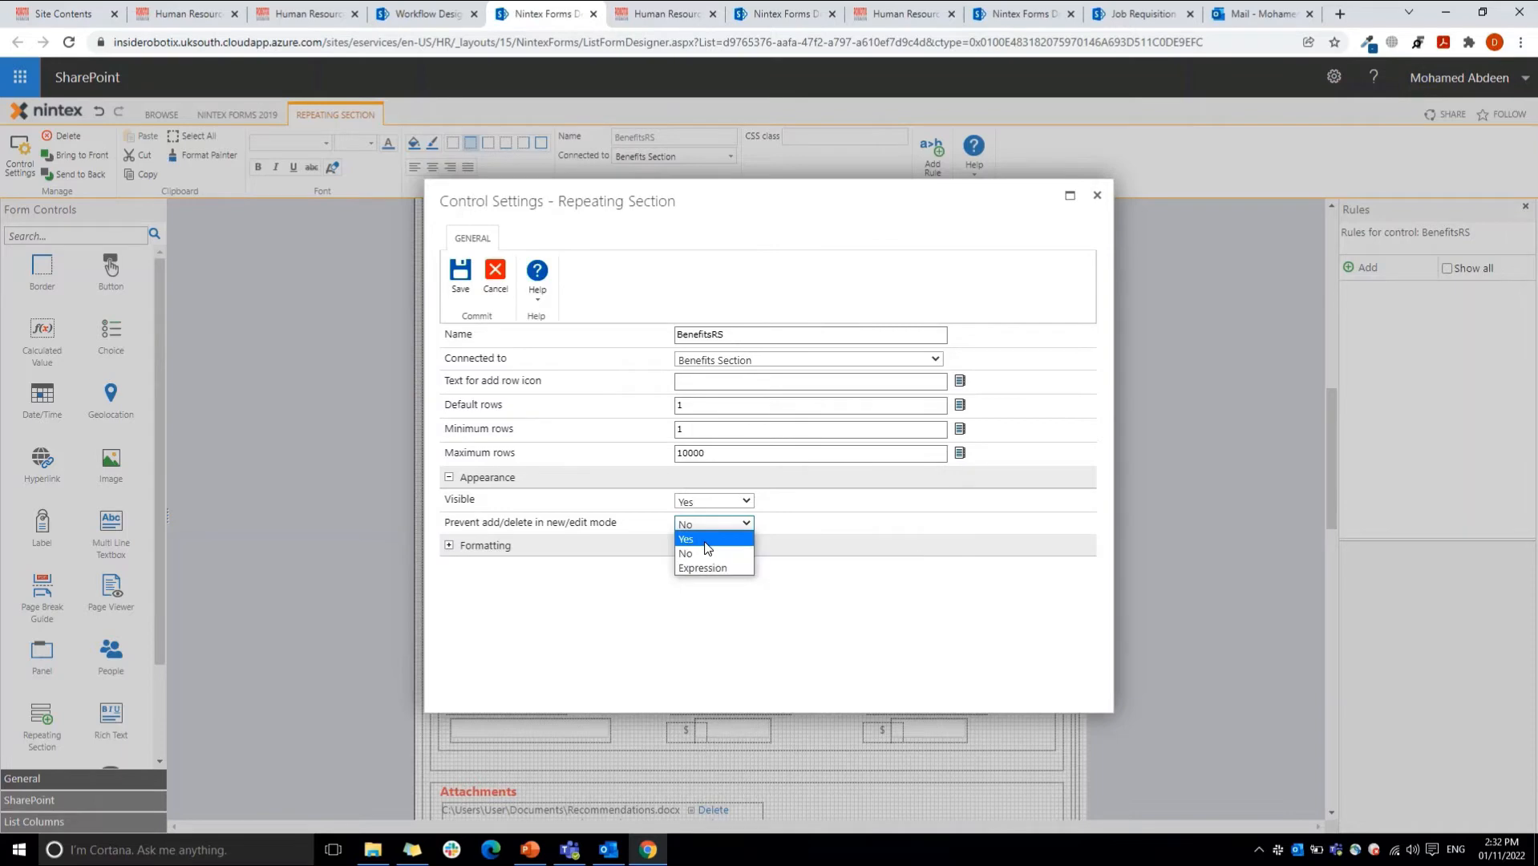
left_click(686, 539)
left_click(691, 407)
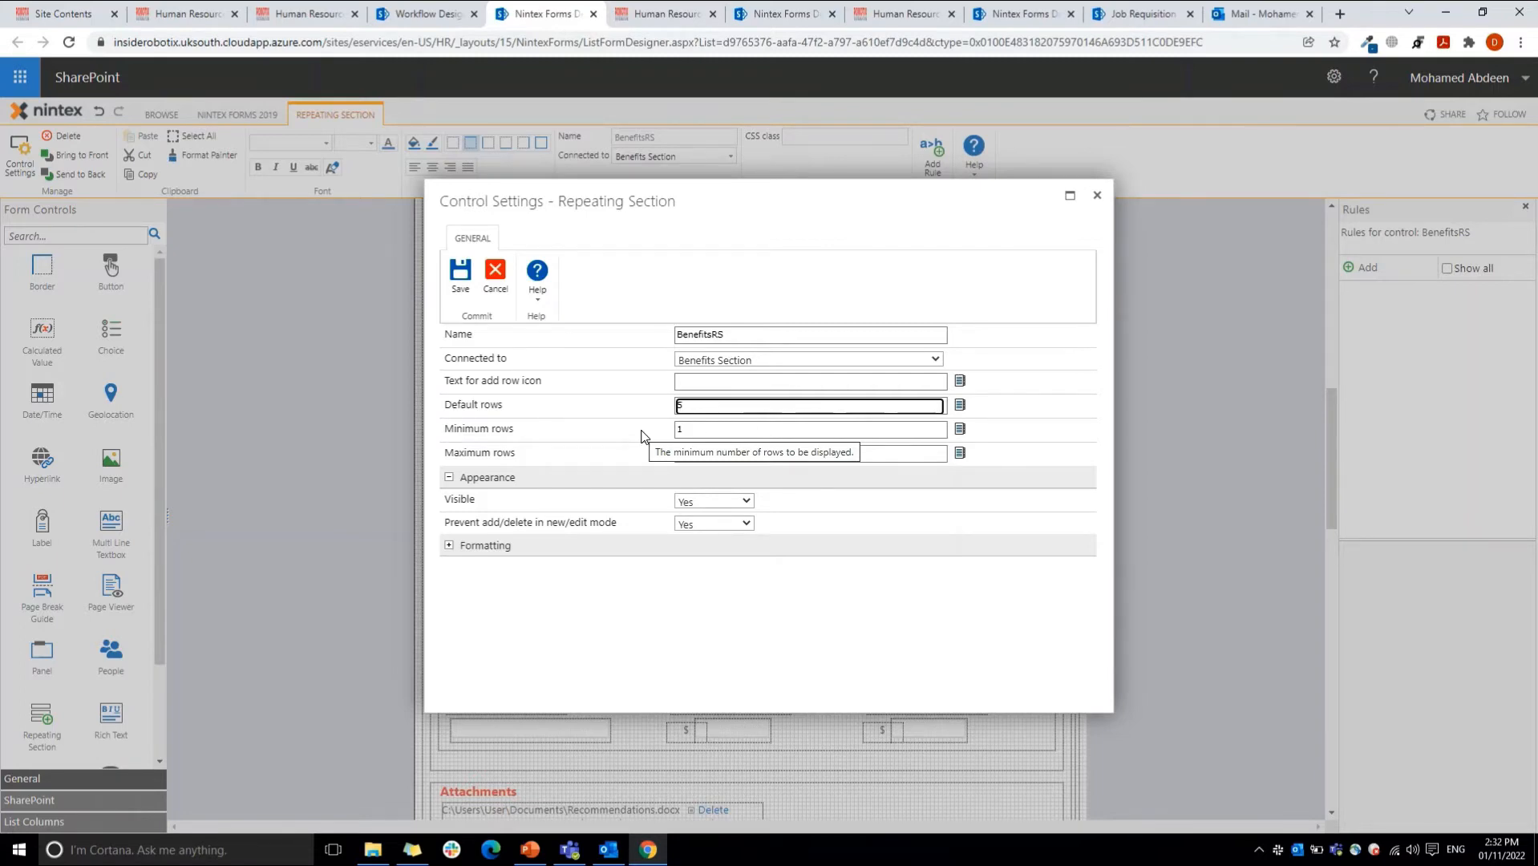
left_click(497, 278)
Step: Select the benefits panel, the Grand Total calculated value and the Amount text box in turn to inspect their properties
left_click(659, 564)
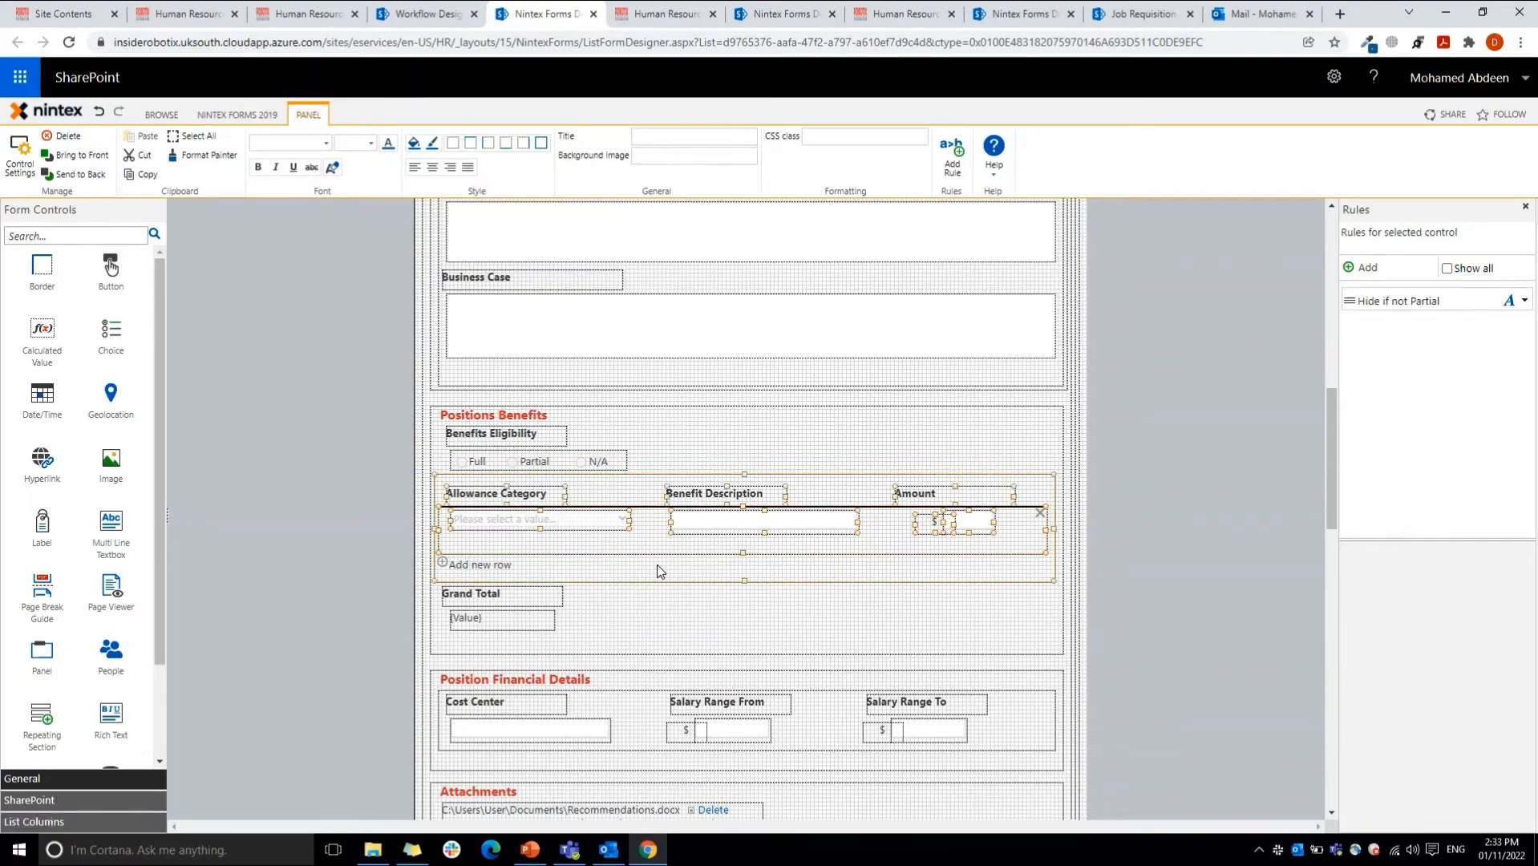
left_click(531, 620)
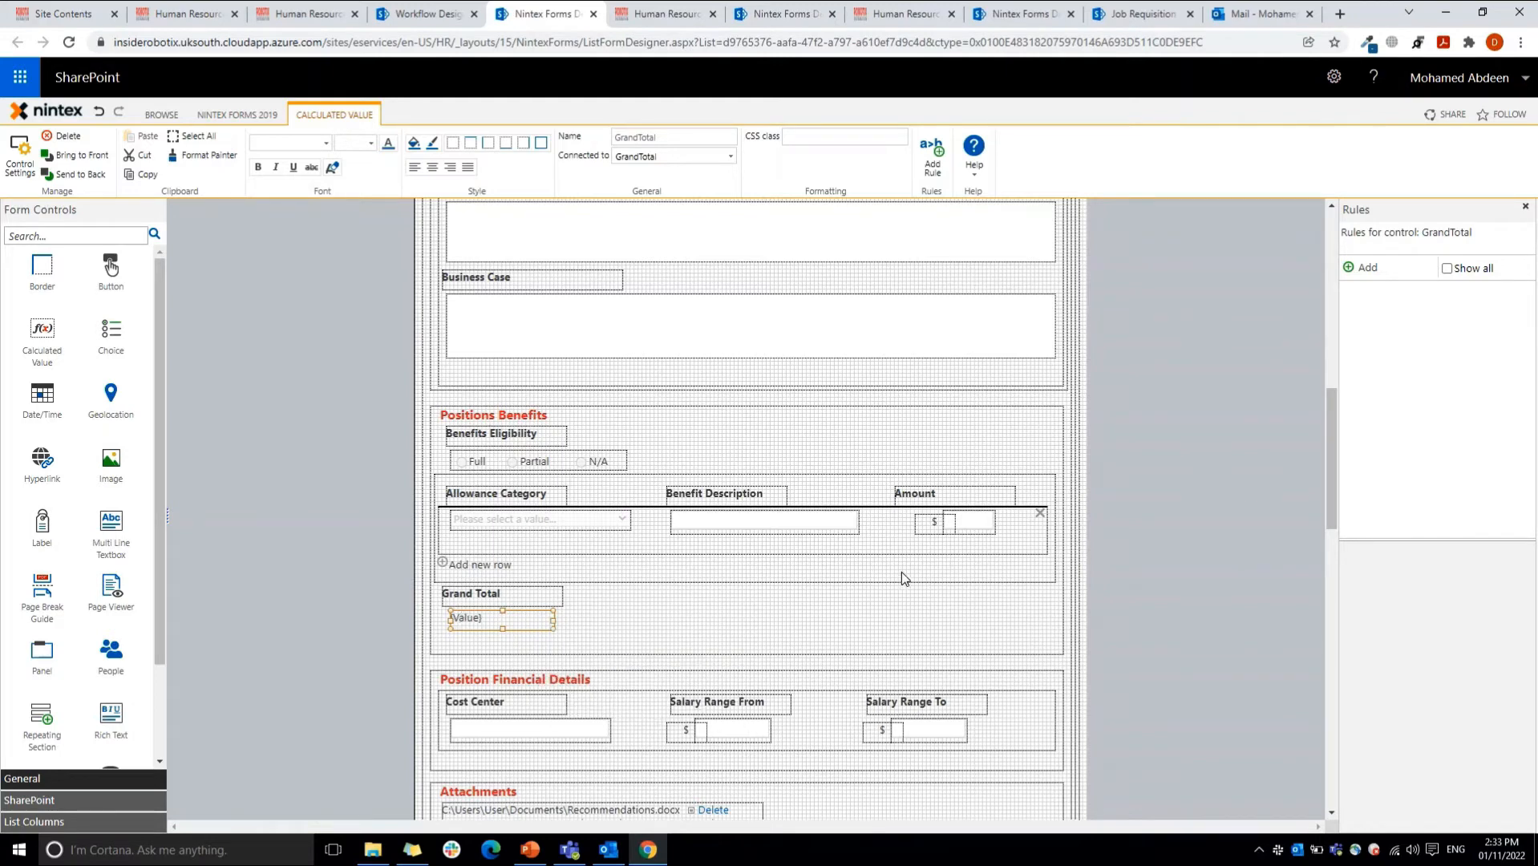
left_click(984, 515)
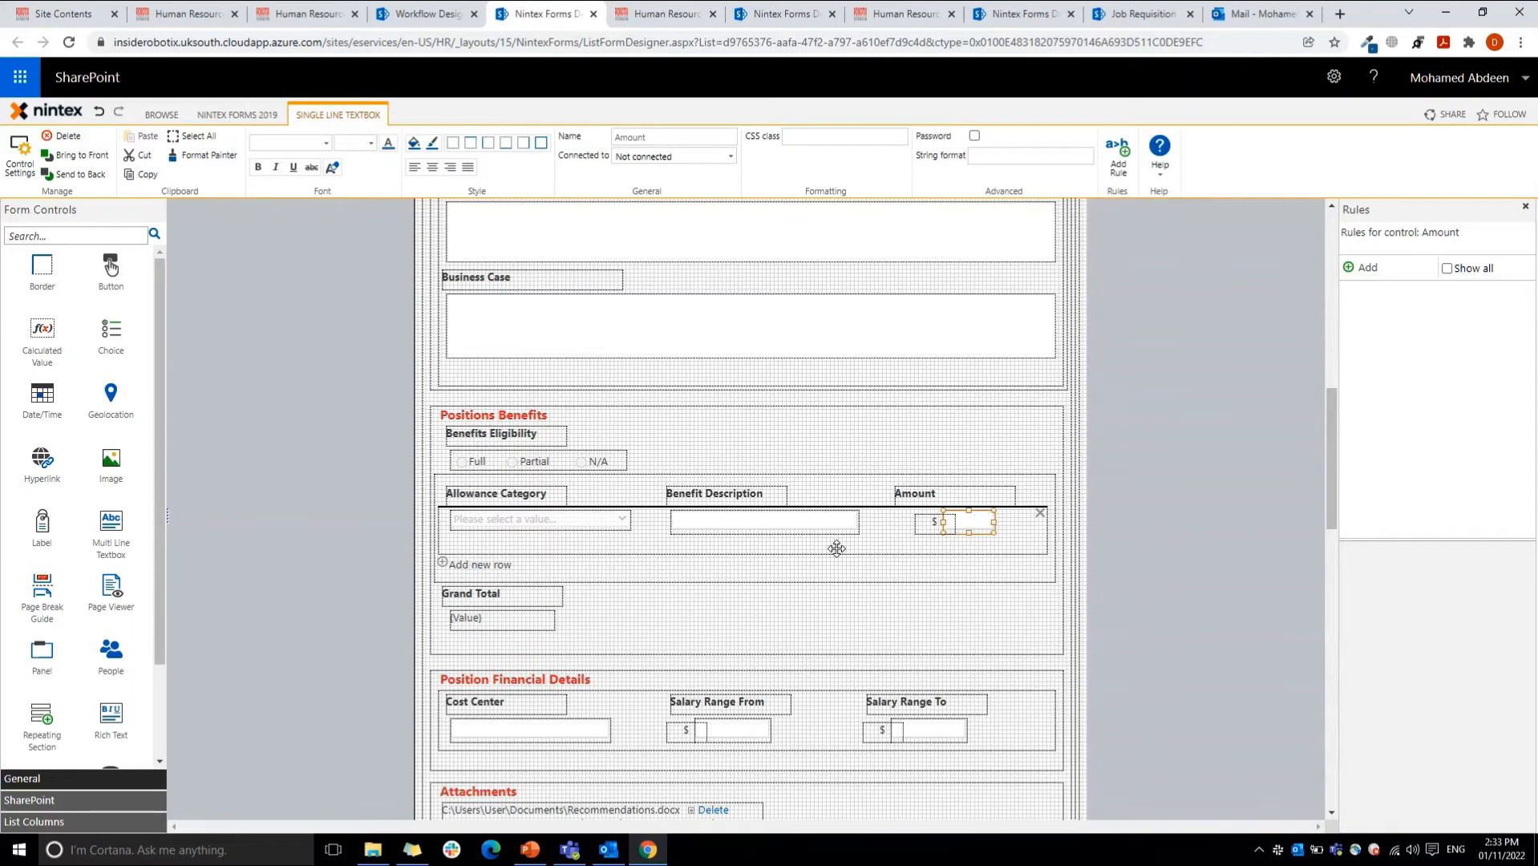
Step: Open the Grand Total control's formula in the Formula Builder and look up the sum runtime function's description
double_click(515, 629)
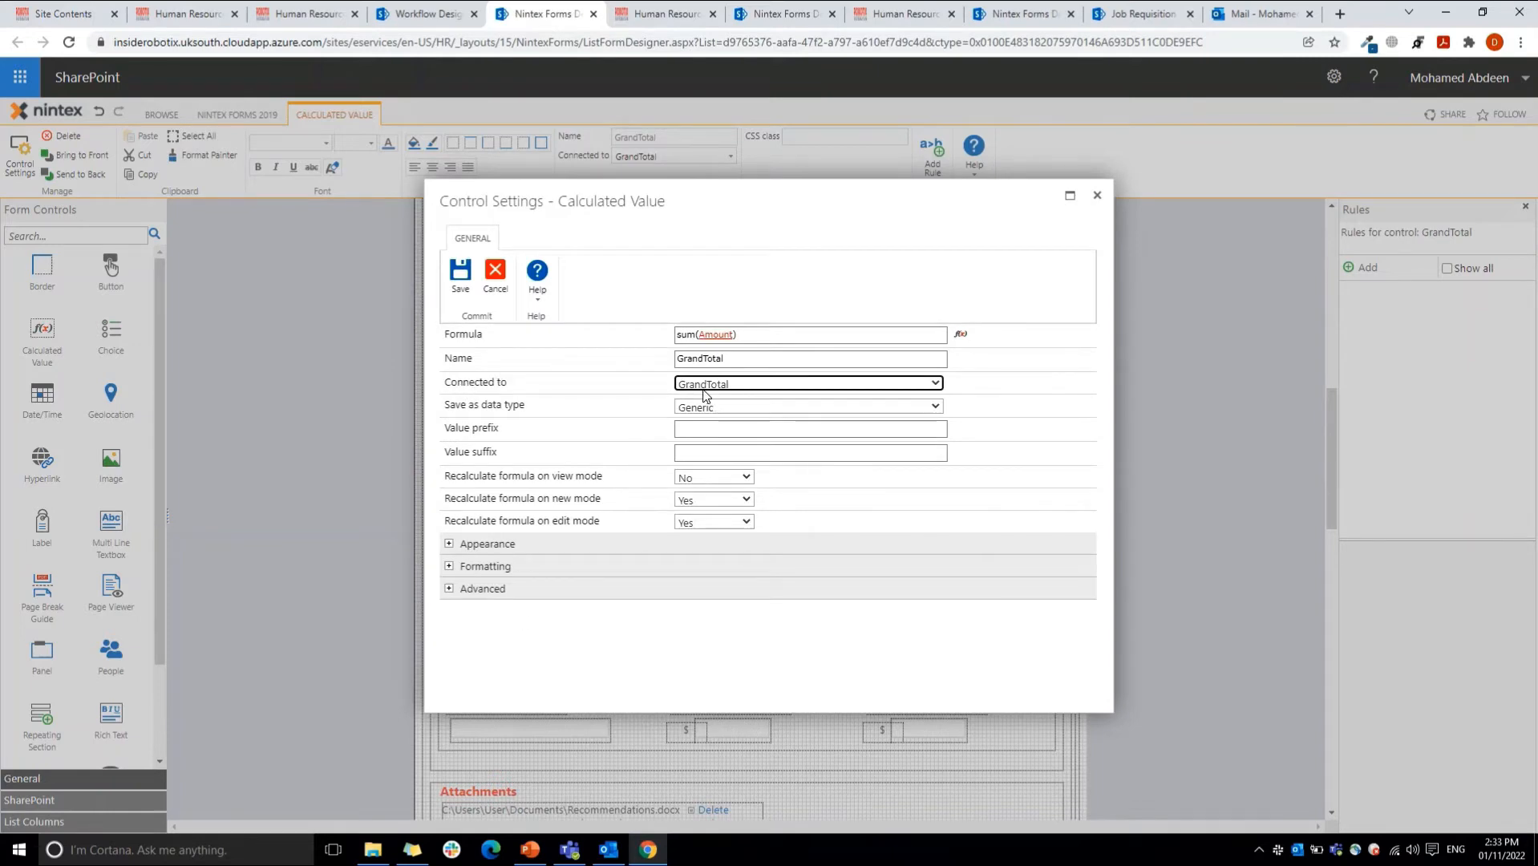
left_click(960, 336)
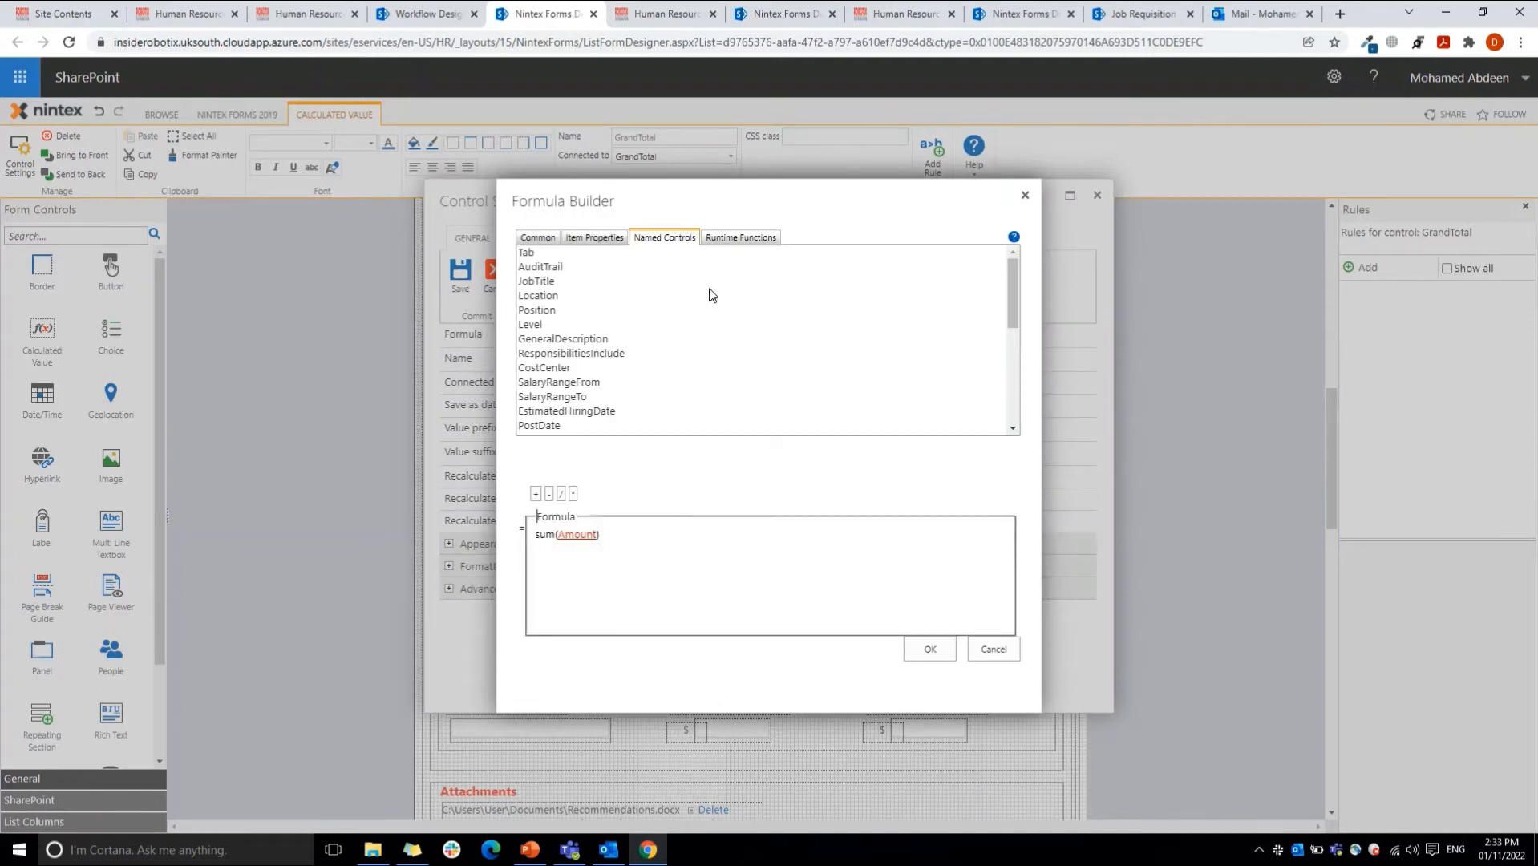
left_click(731, 238)
left_click(553, 353)
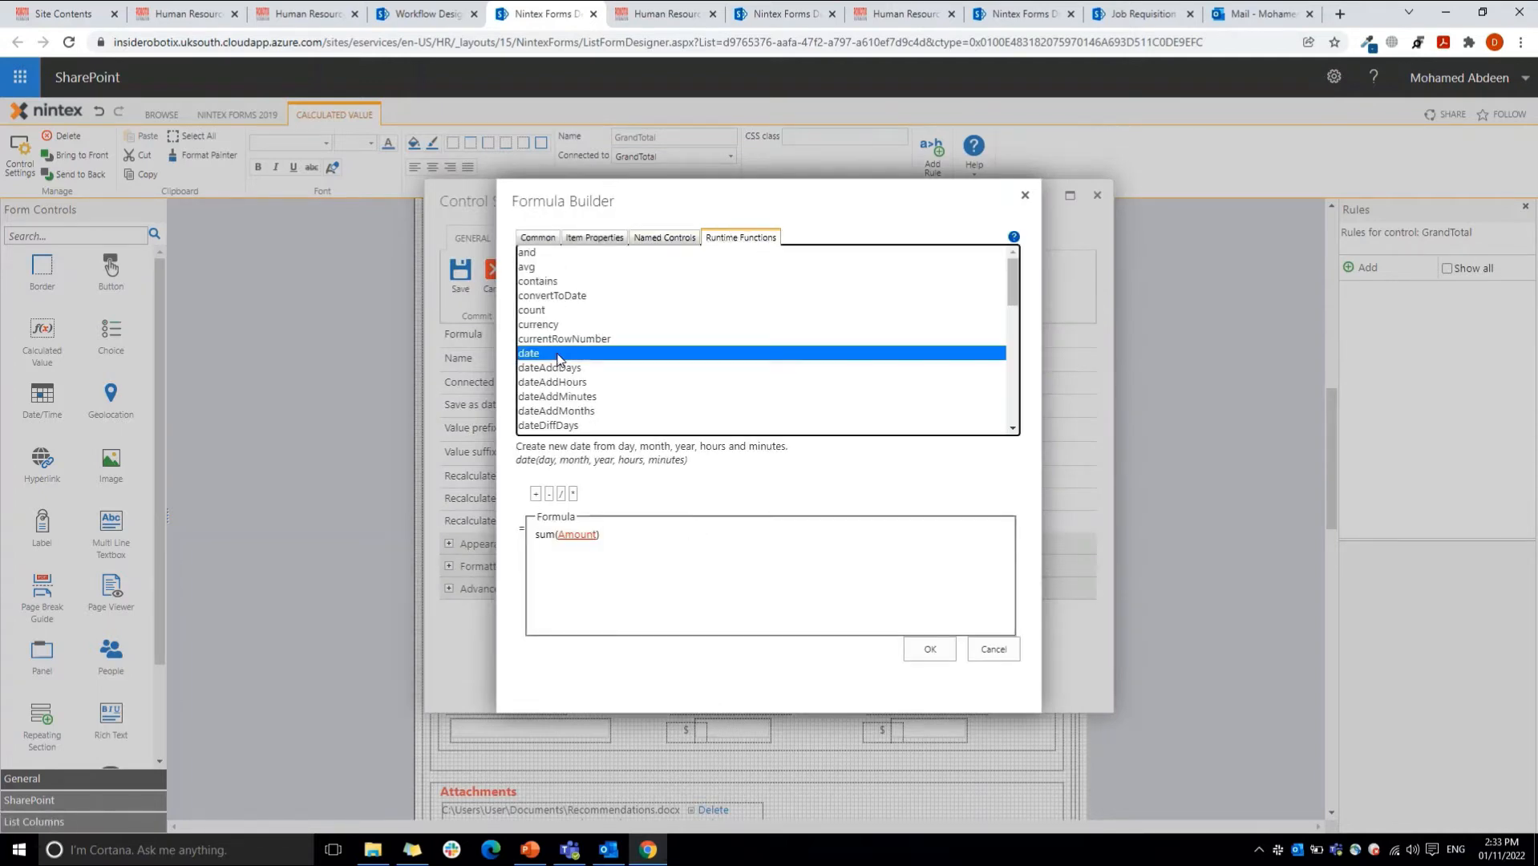
type("sum")
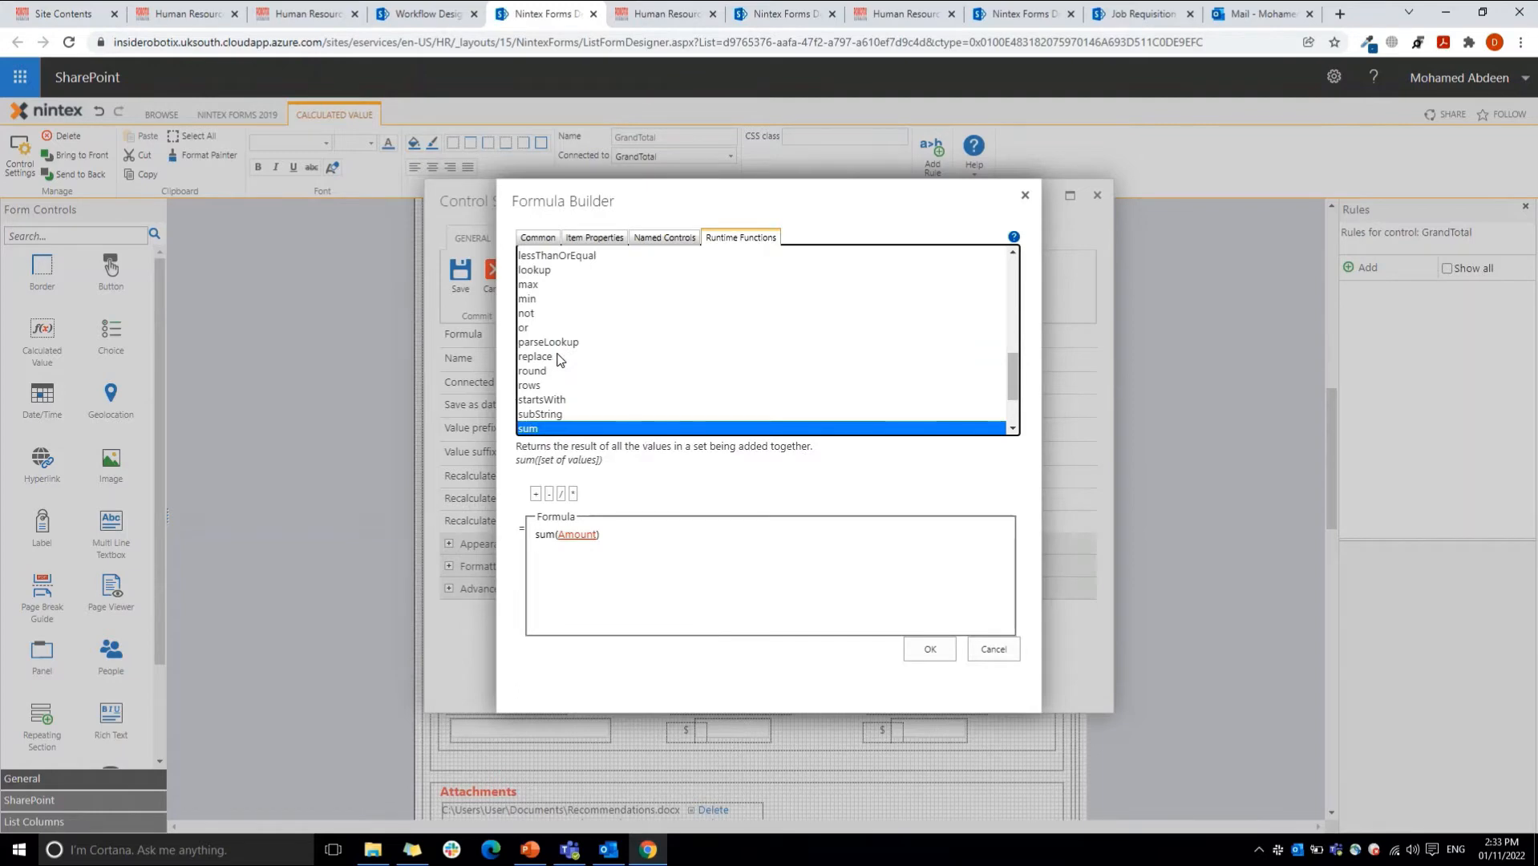
Step: Review the sum(Amount) formula of the Grand Total control, cancel without saving, and select the Amount text box
left_click(568, 536)
left_click_drag(568, 536, 609, 536)
left_click(609, 537)
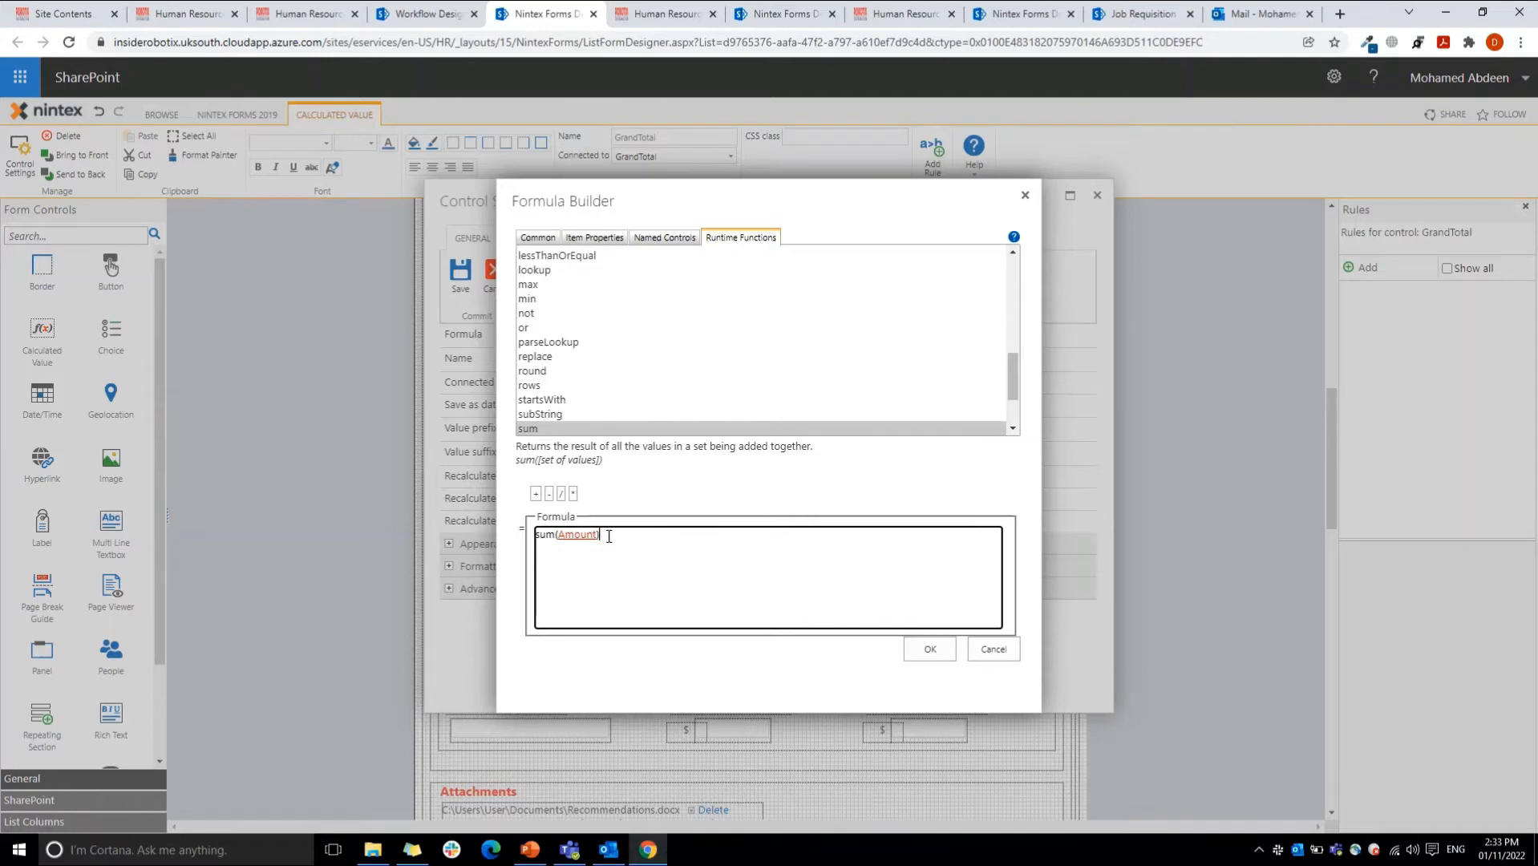
left_click(1001, 649)
left_click(495, 275)
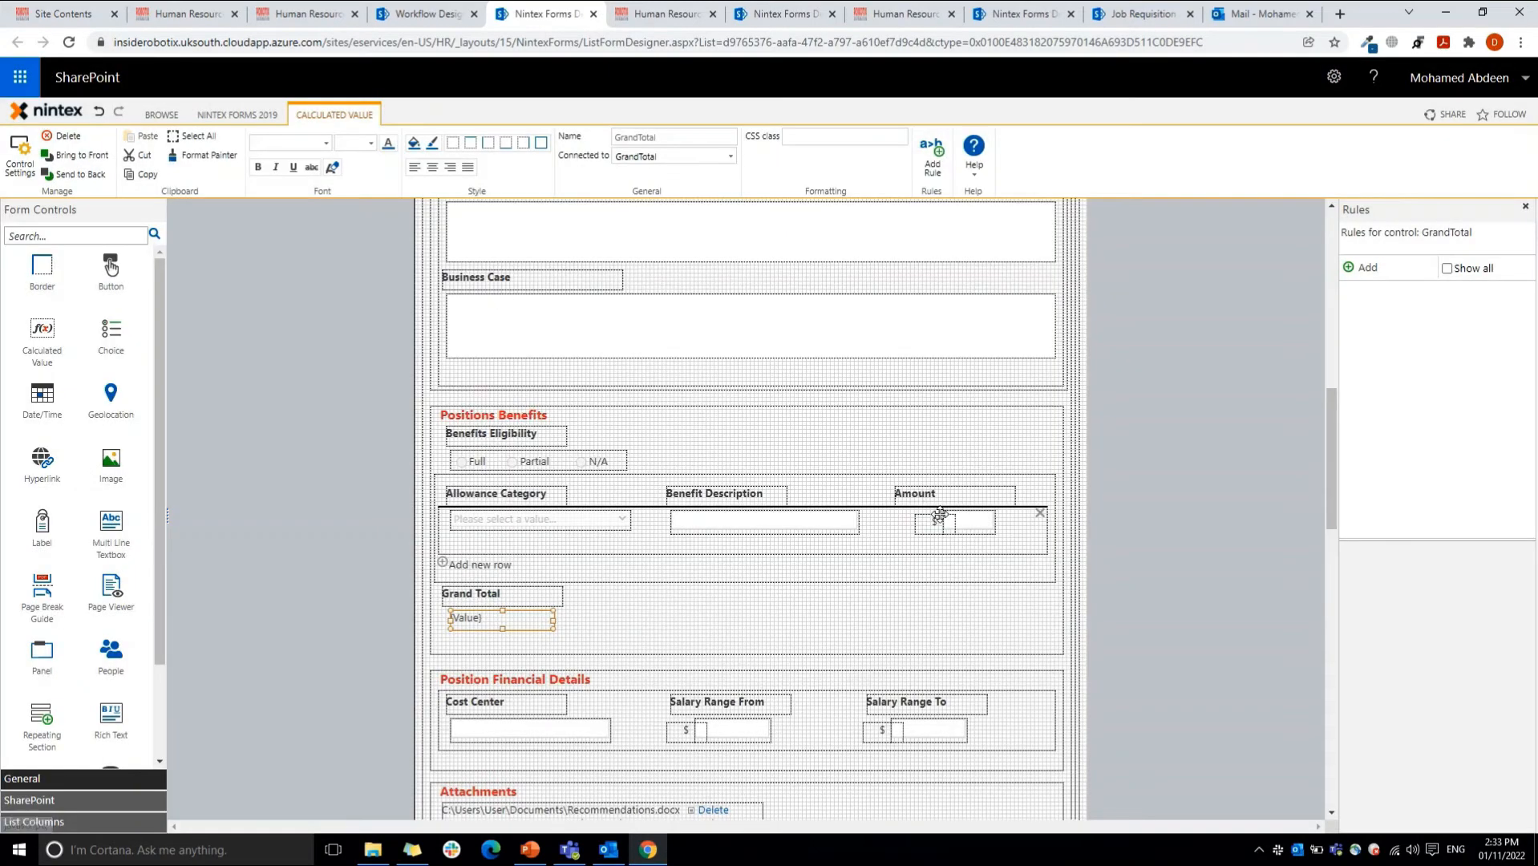
left_click(966, 519)
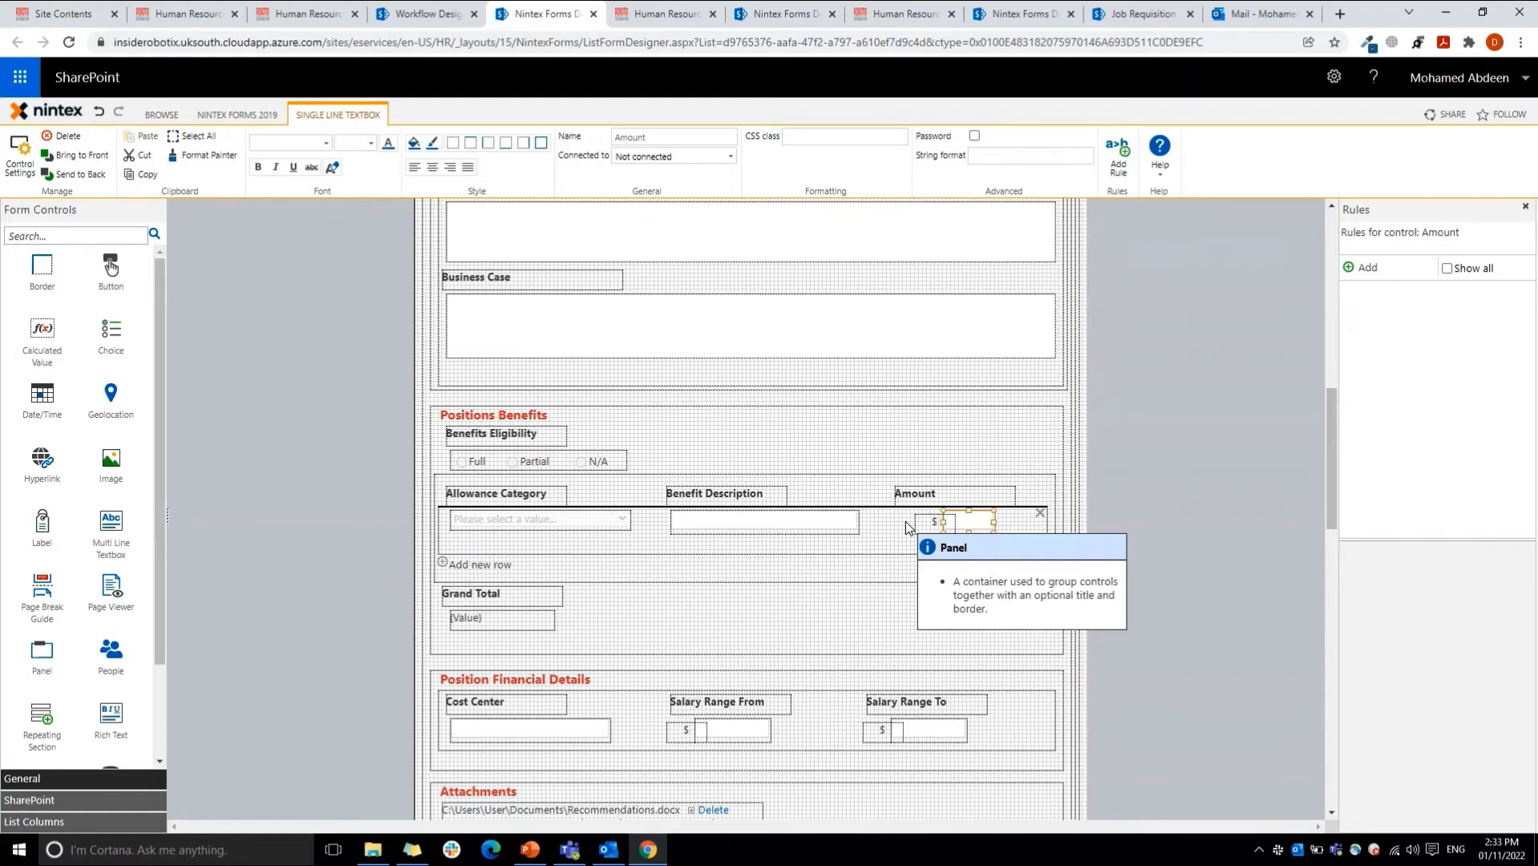
Step: Select the Attachments control and the Position Advertisement channel, date, standard message and custom message controls in turn to inspect their properties
left_click_drag(1333, 414, 1335, 491)
left_click(626, 474)
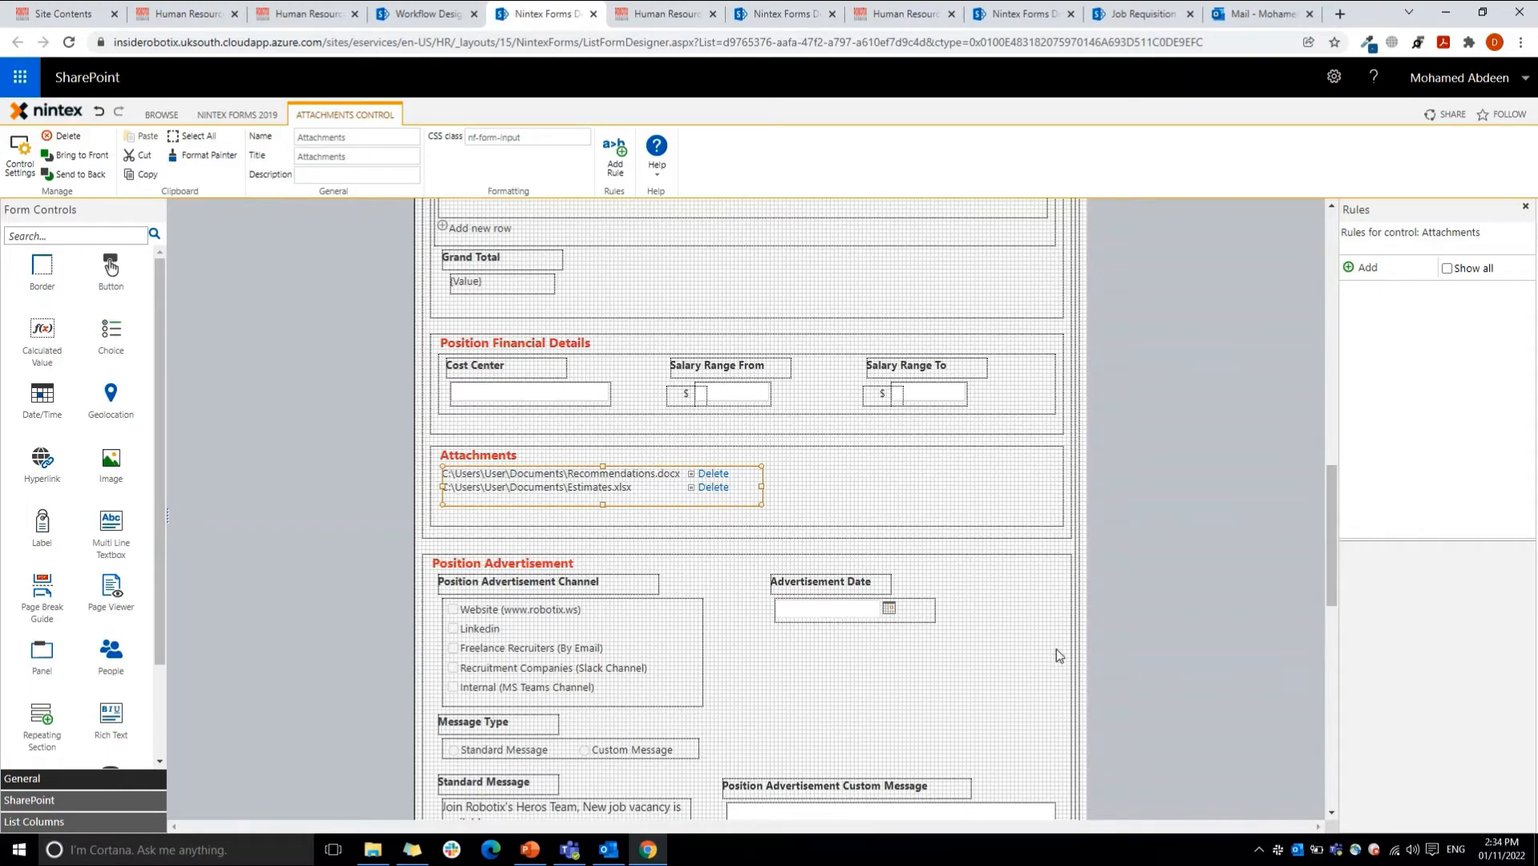
left_click_drag(1328, 506, 1345, 576)
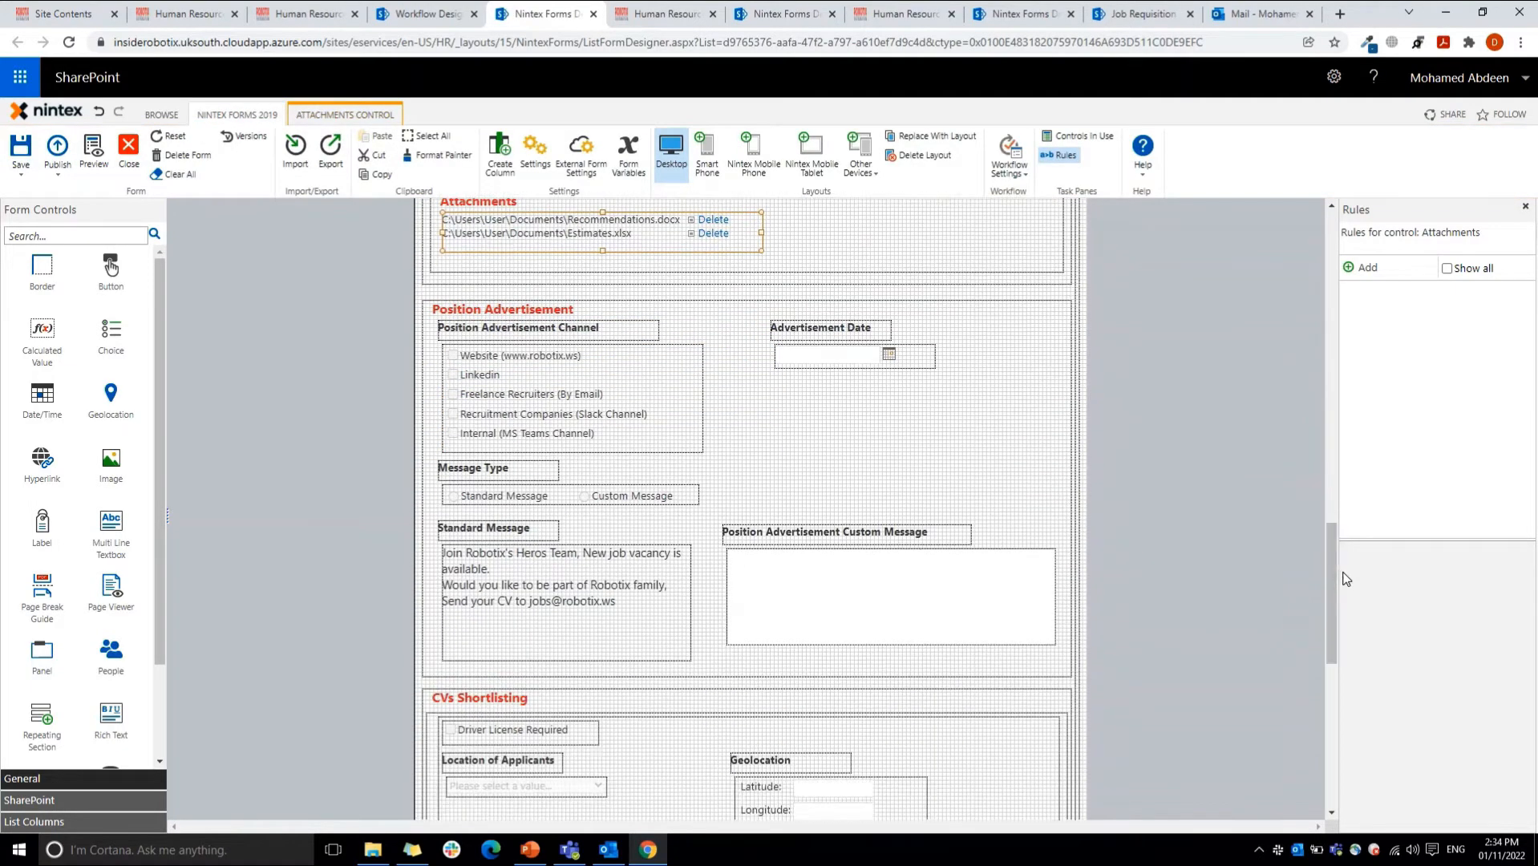
left_click(633, 405)
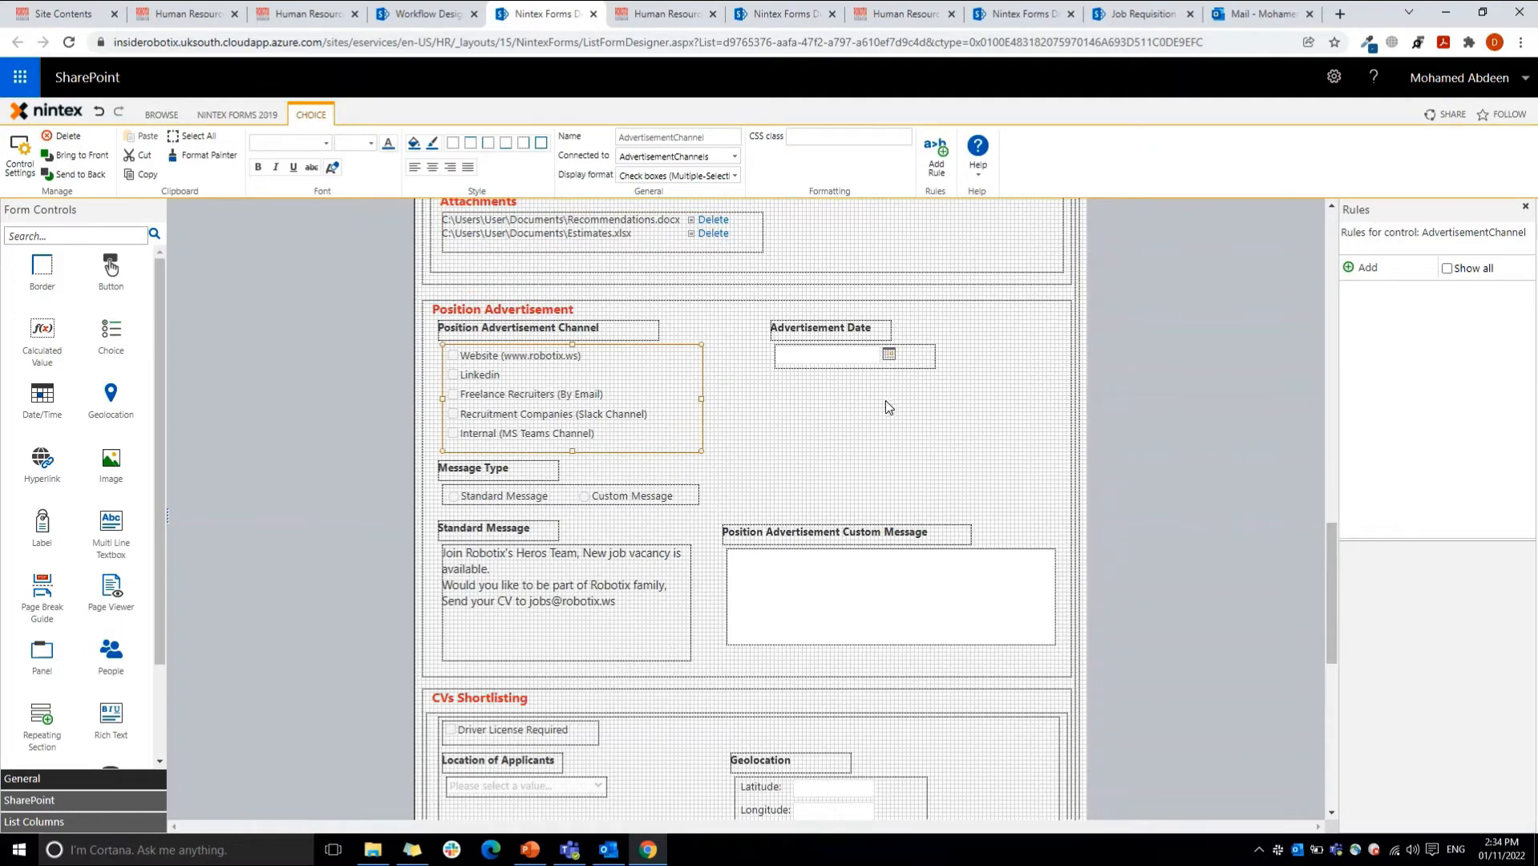
left_click(855, 364)
left_click(571, 412)
left_click(522, 638)
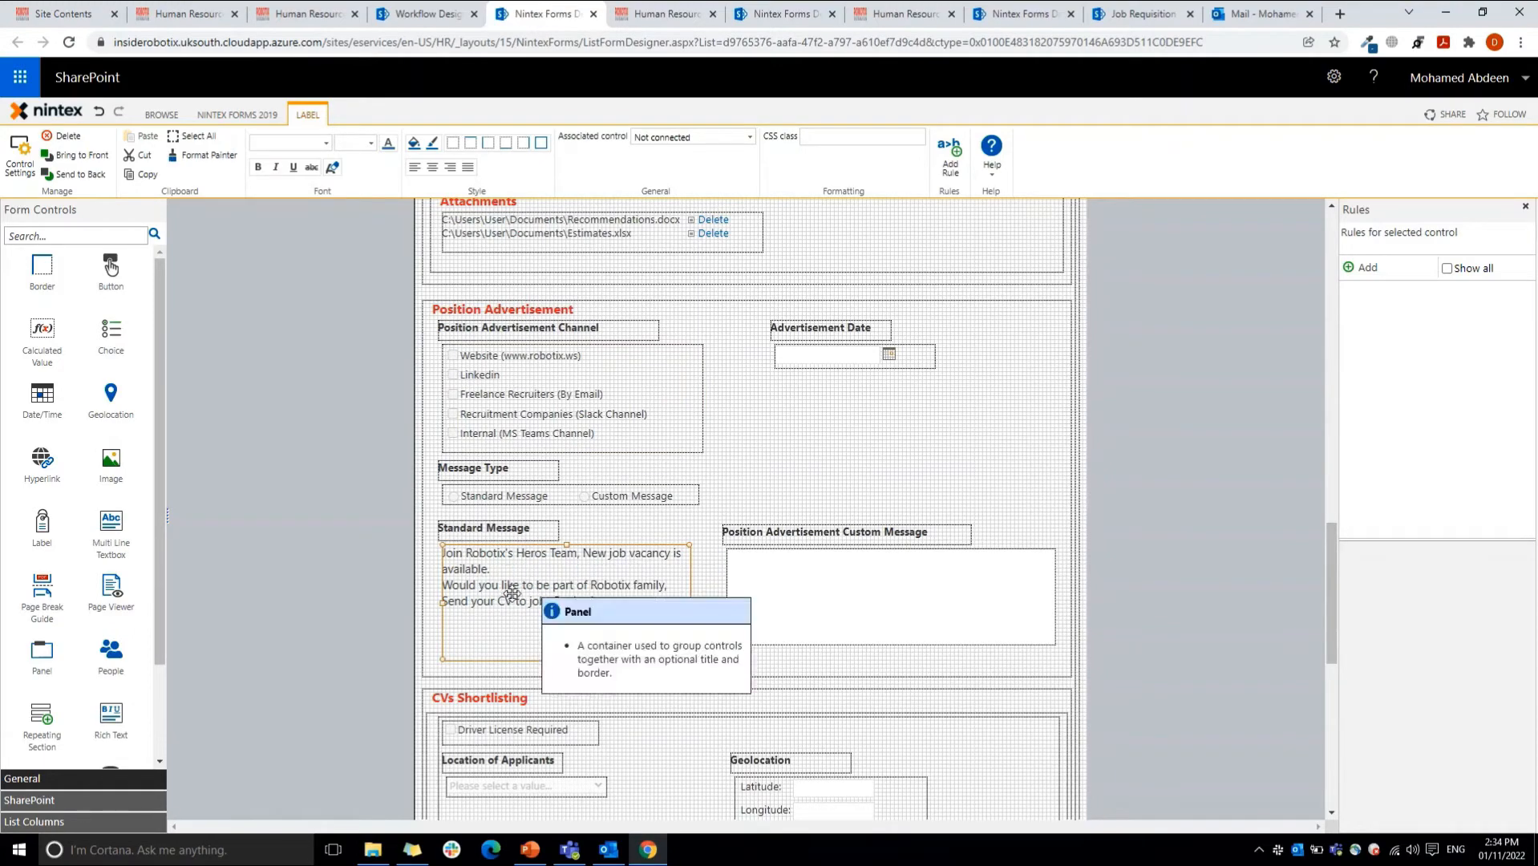
left_click(839, 600)
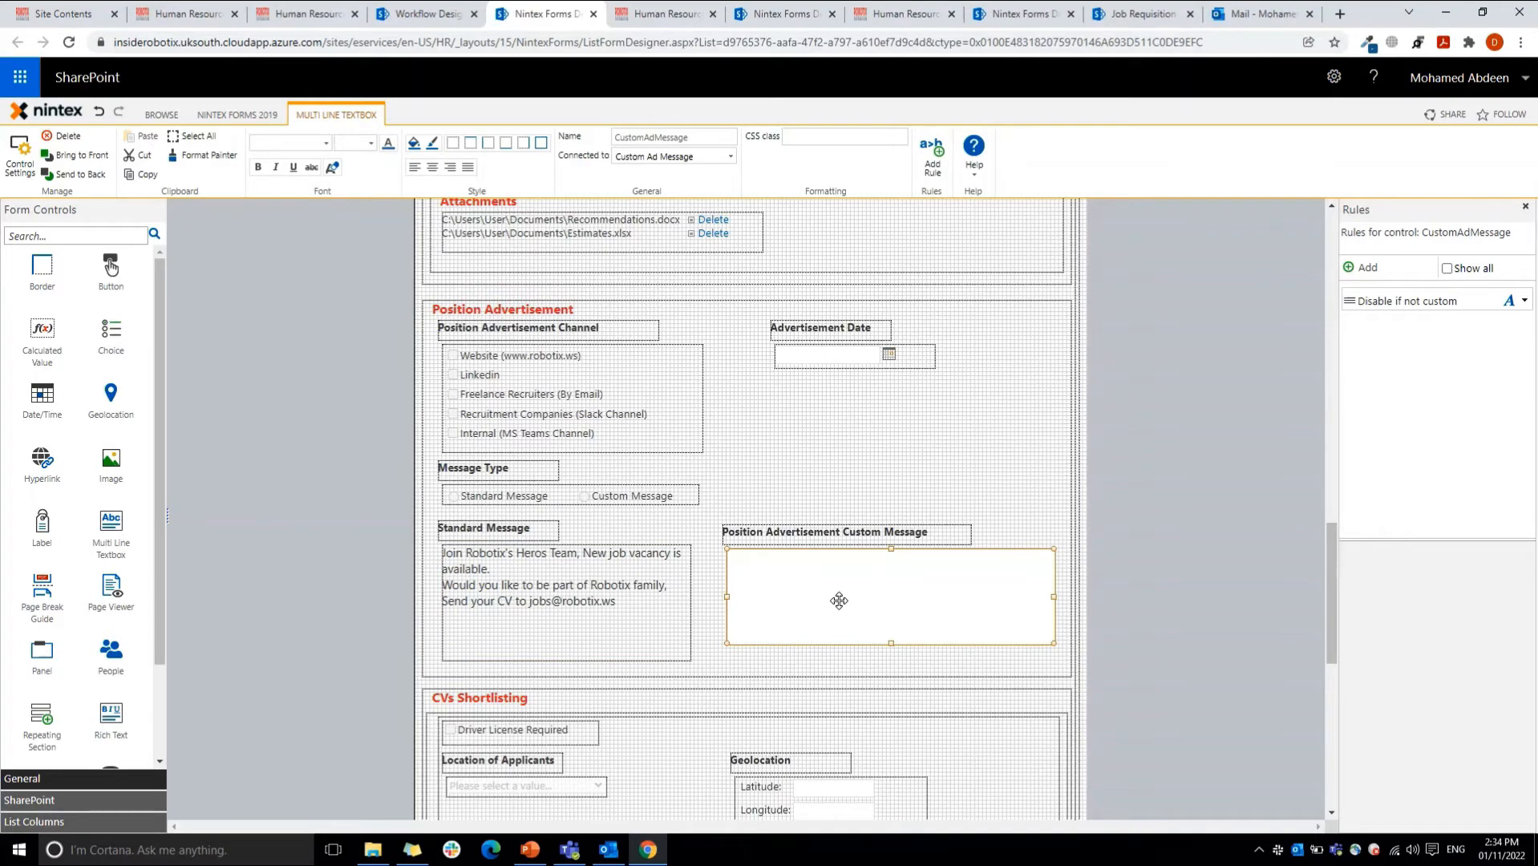
Step: Switch to the live Job Requisition form, set the advertisement's Message Type to Custom Message, and place the cursor in the custom message box
left_click(1149, 6)
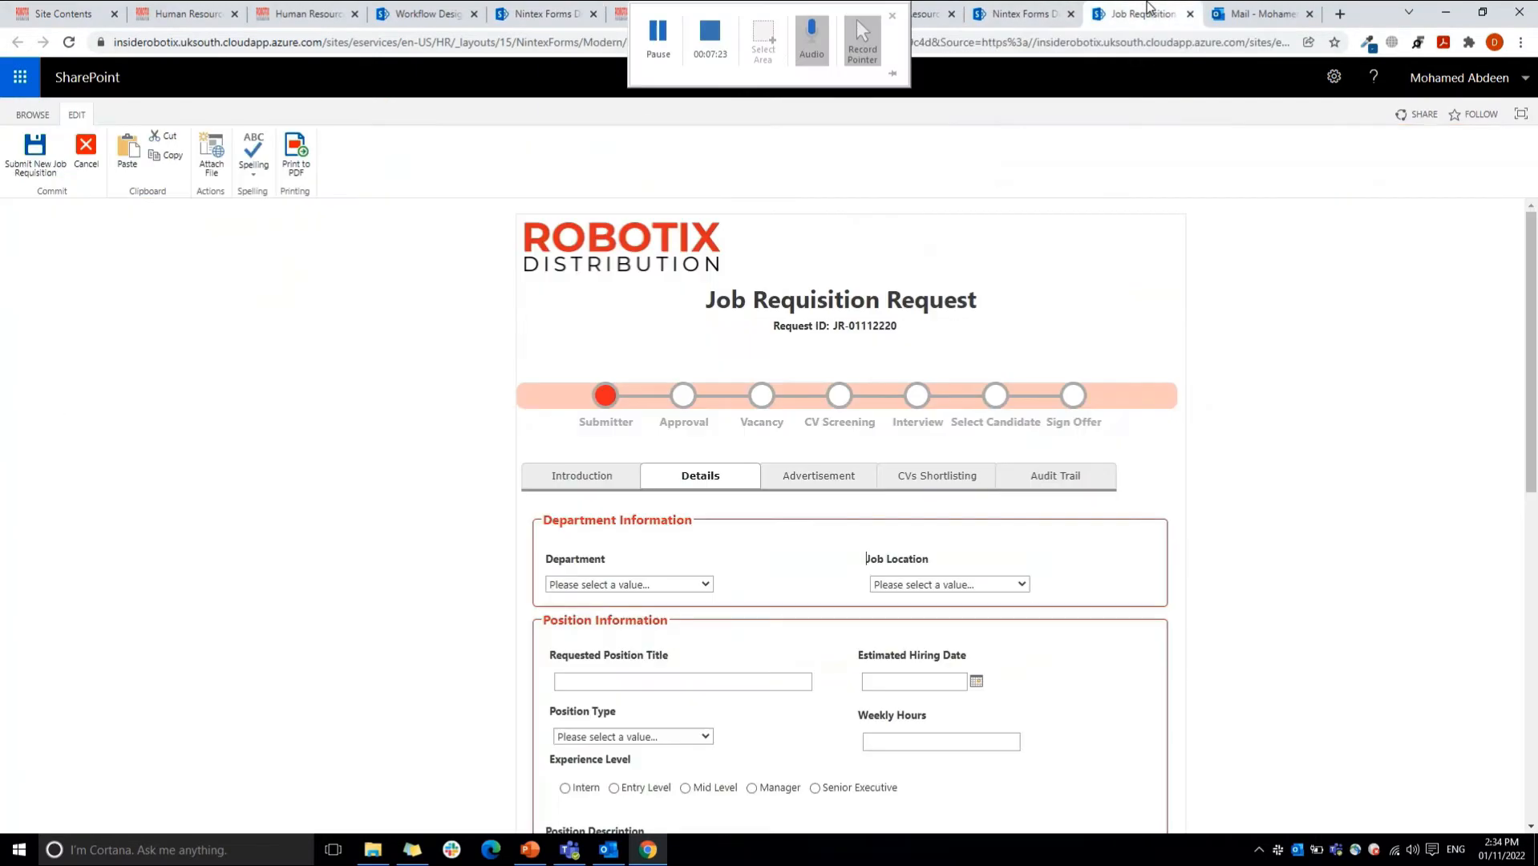
left_click_drag(1533, 254, 1533, 547)
left_click(807, 242)
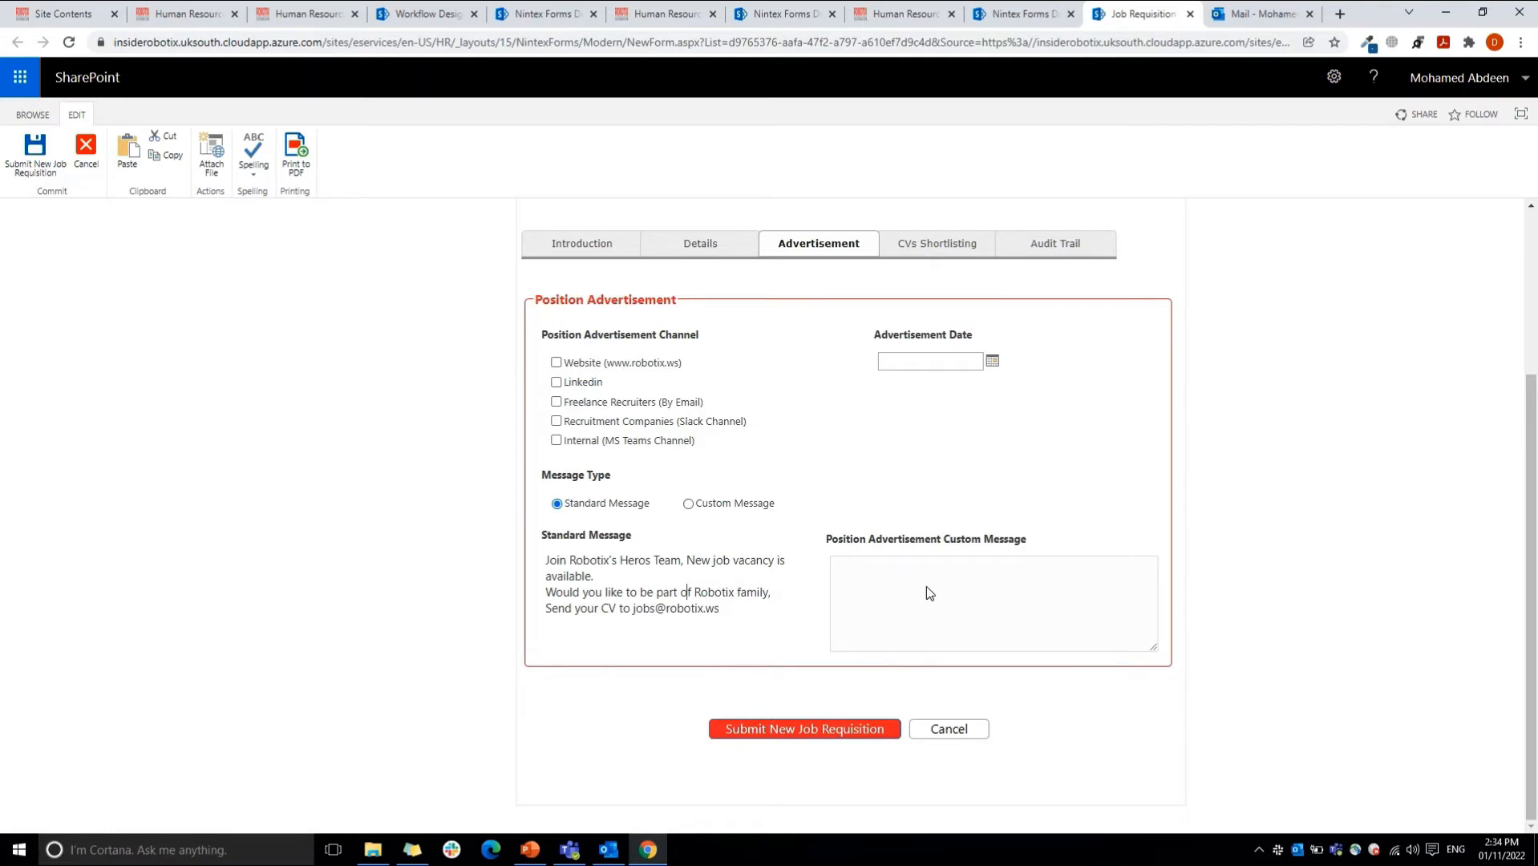
left_click(707, 500)
left_click(879, 565)
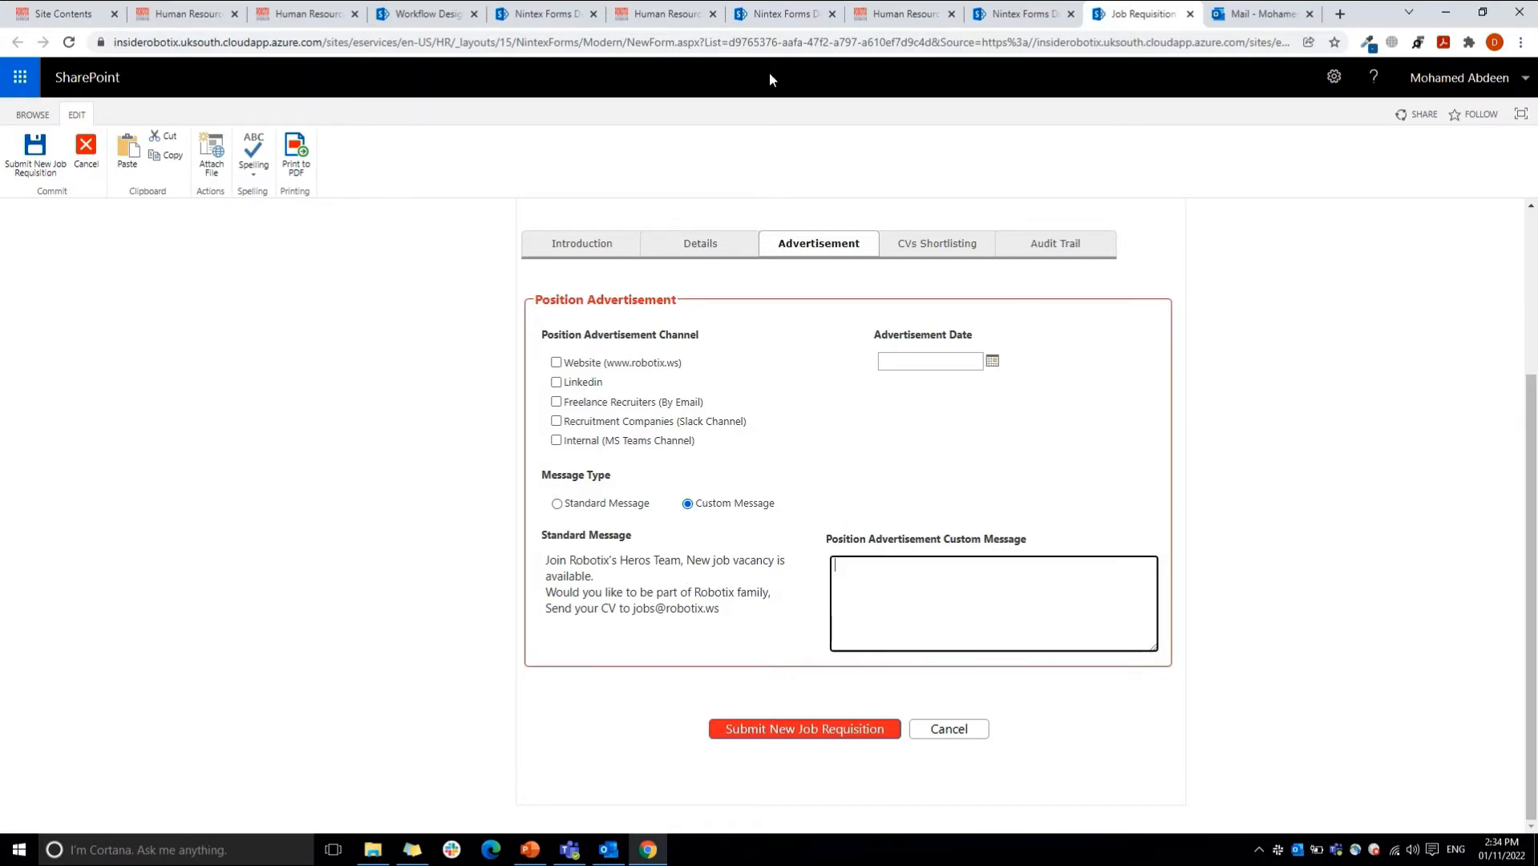
Step: Back in the form designer, examine the "Disable if not custom" rule's condition, look up the equals runtime function, and cancel without saving
left_click(545, 13)
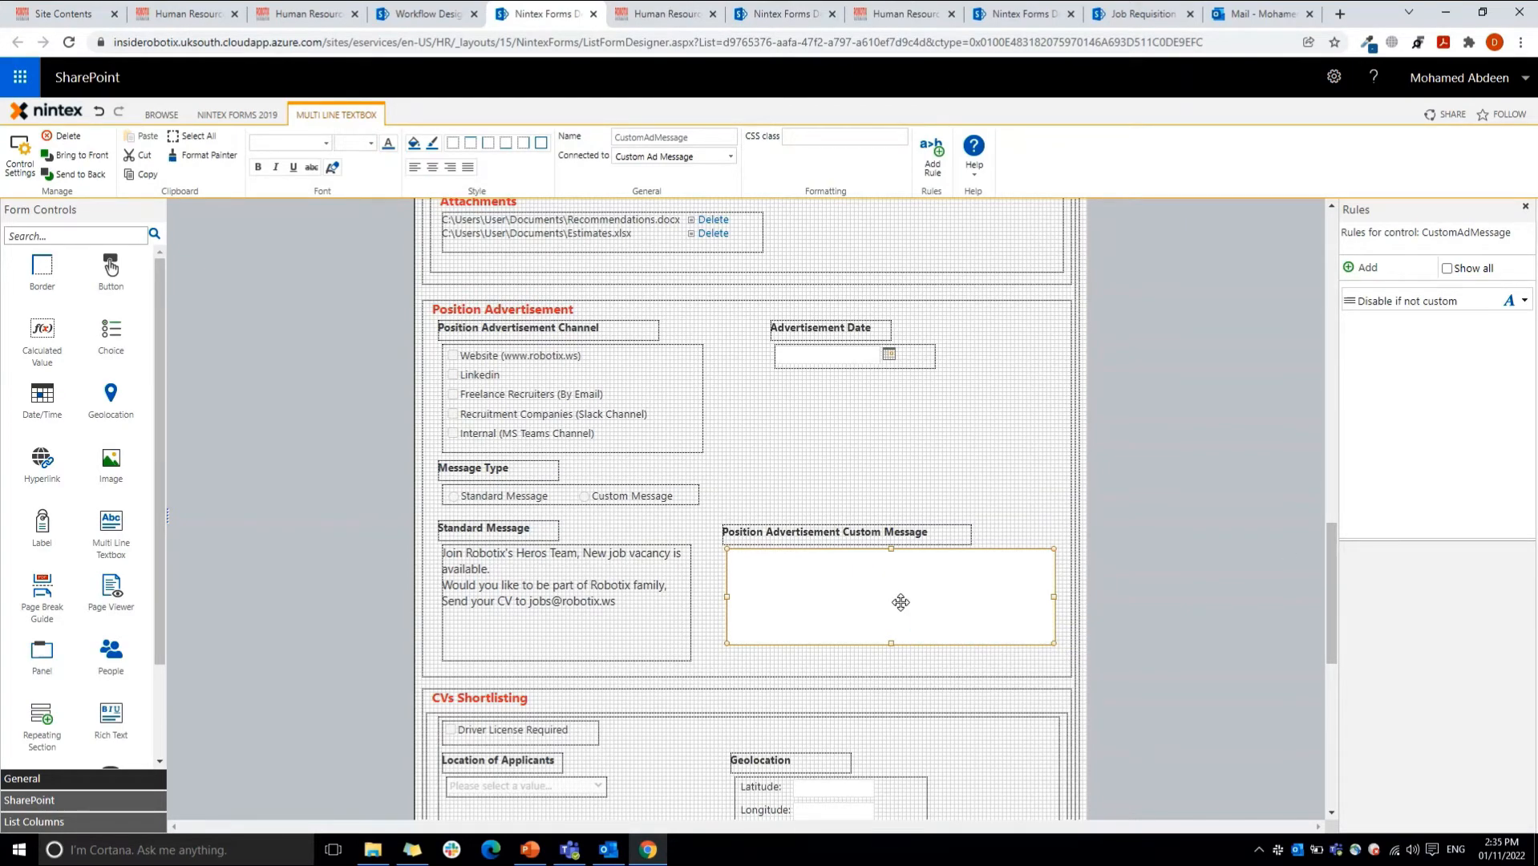
left_click(1443, 301)
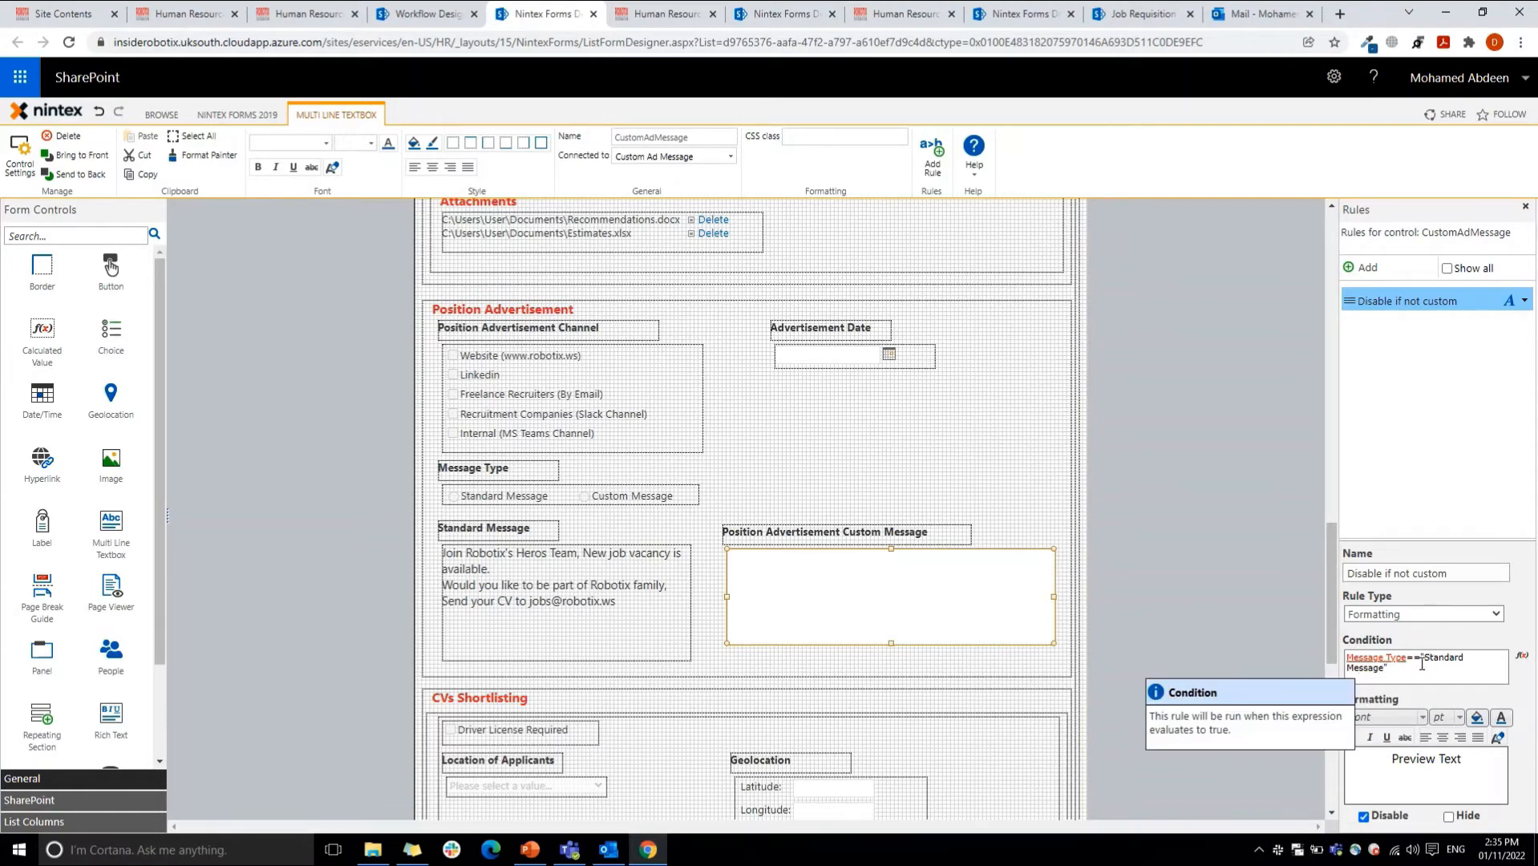
left_click(1522, 656)
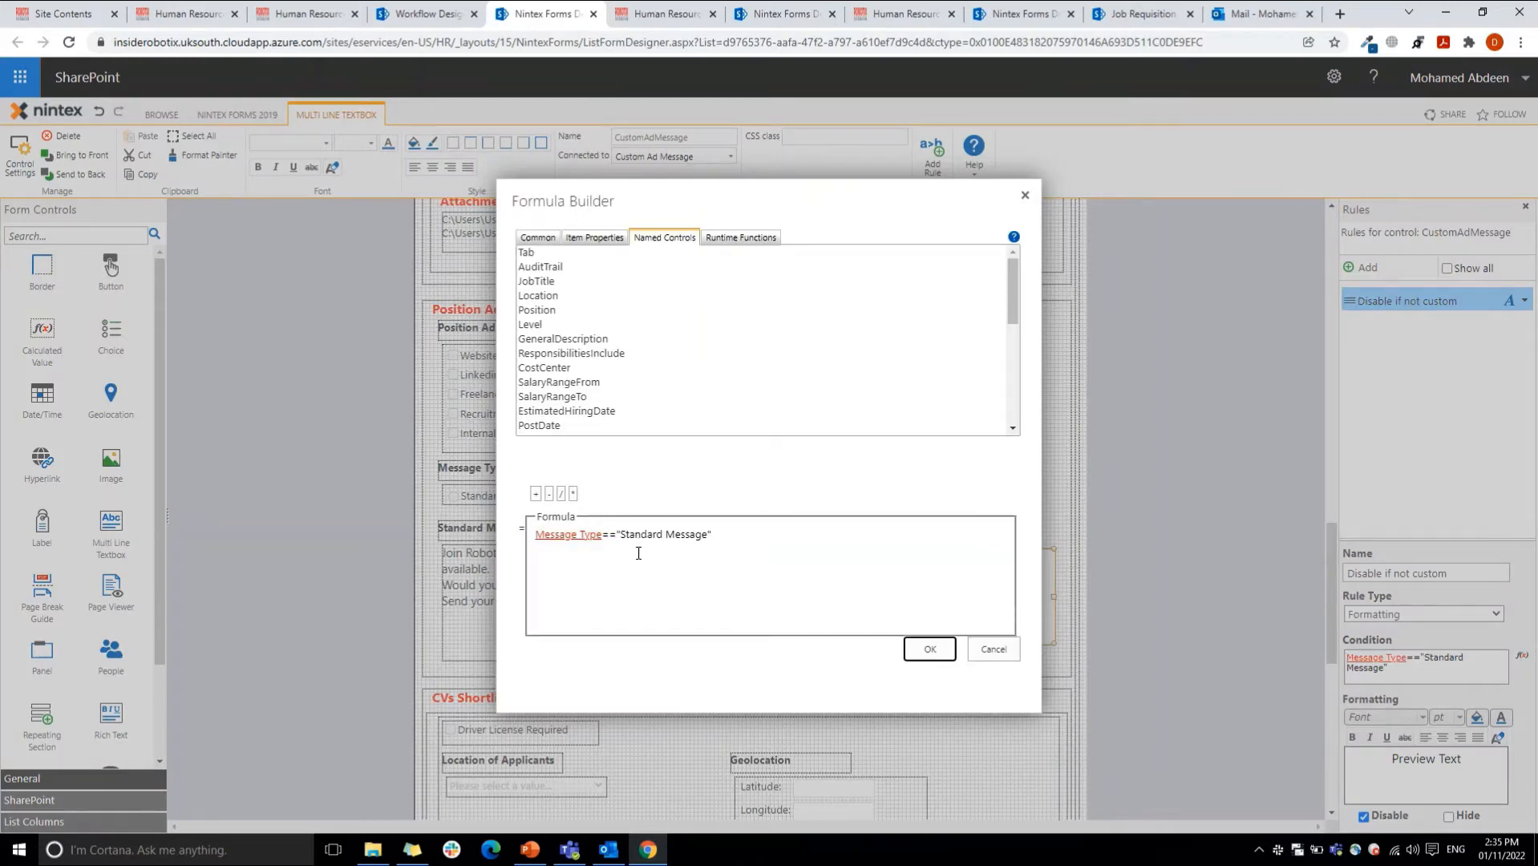
left_click_drag(603, 537, 619, 537)
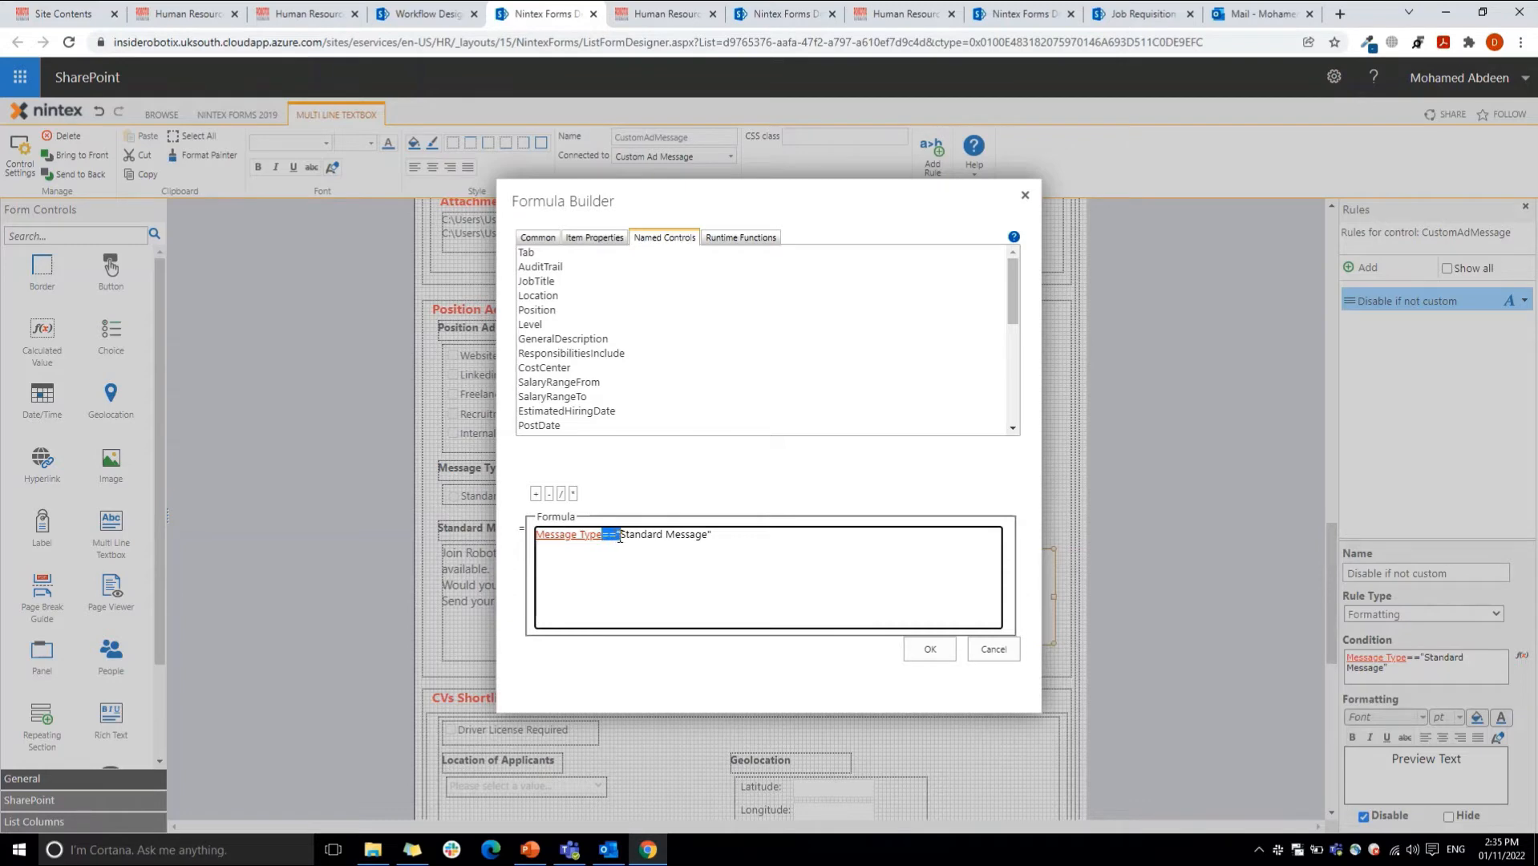
left_click(739, 238)
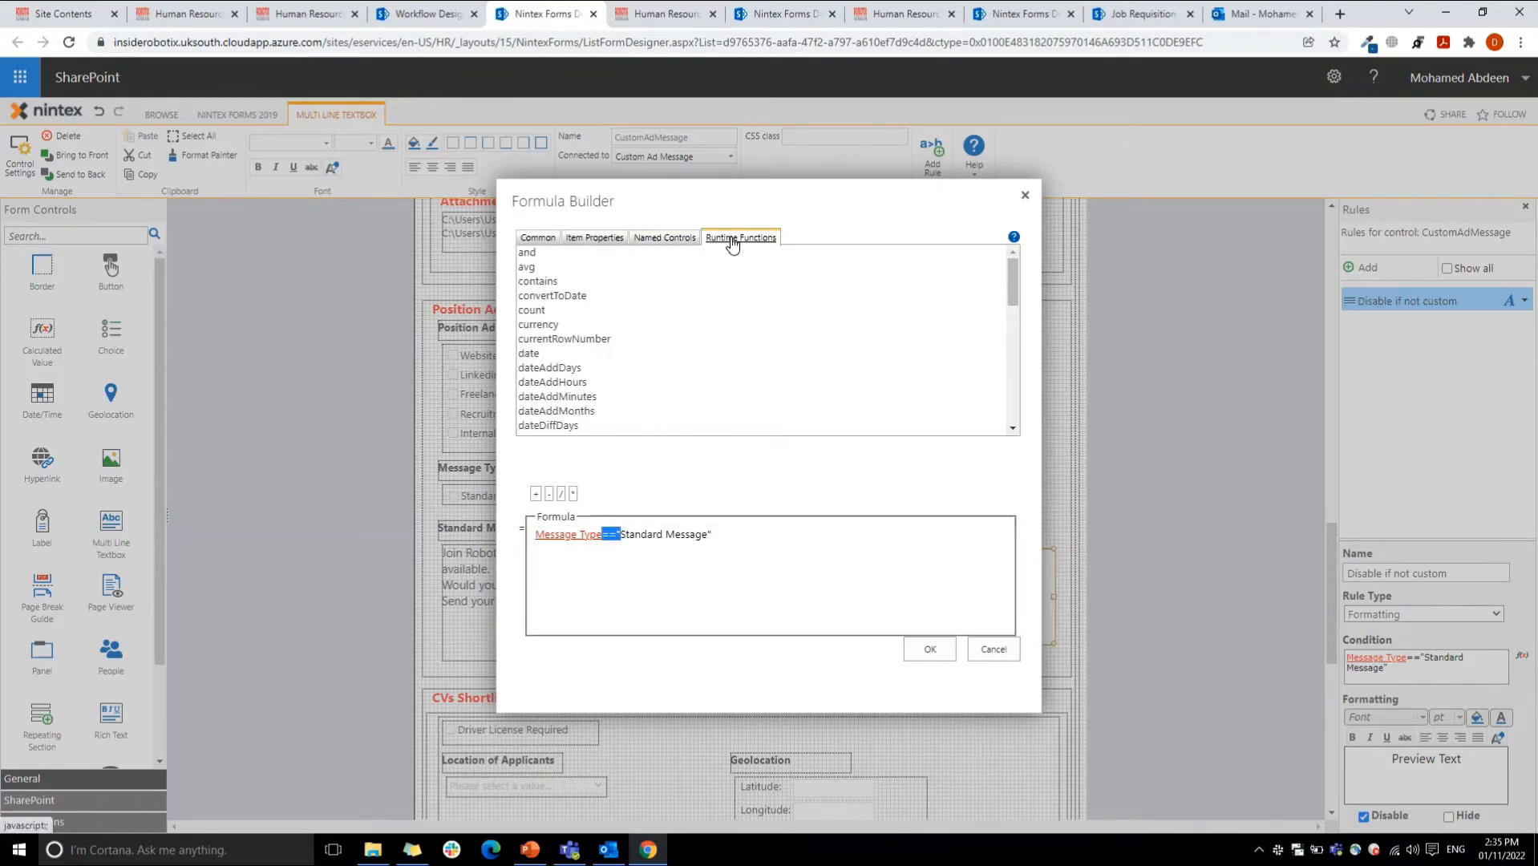
left_click(545, 338)
key("e")
key("q")
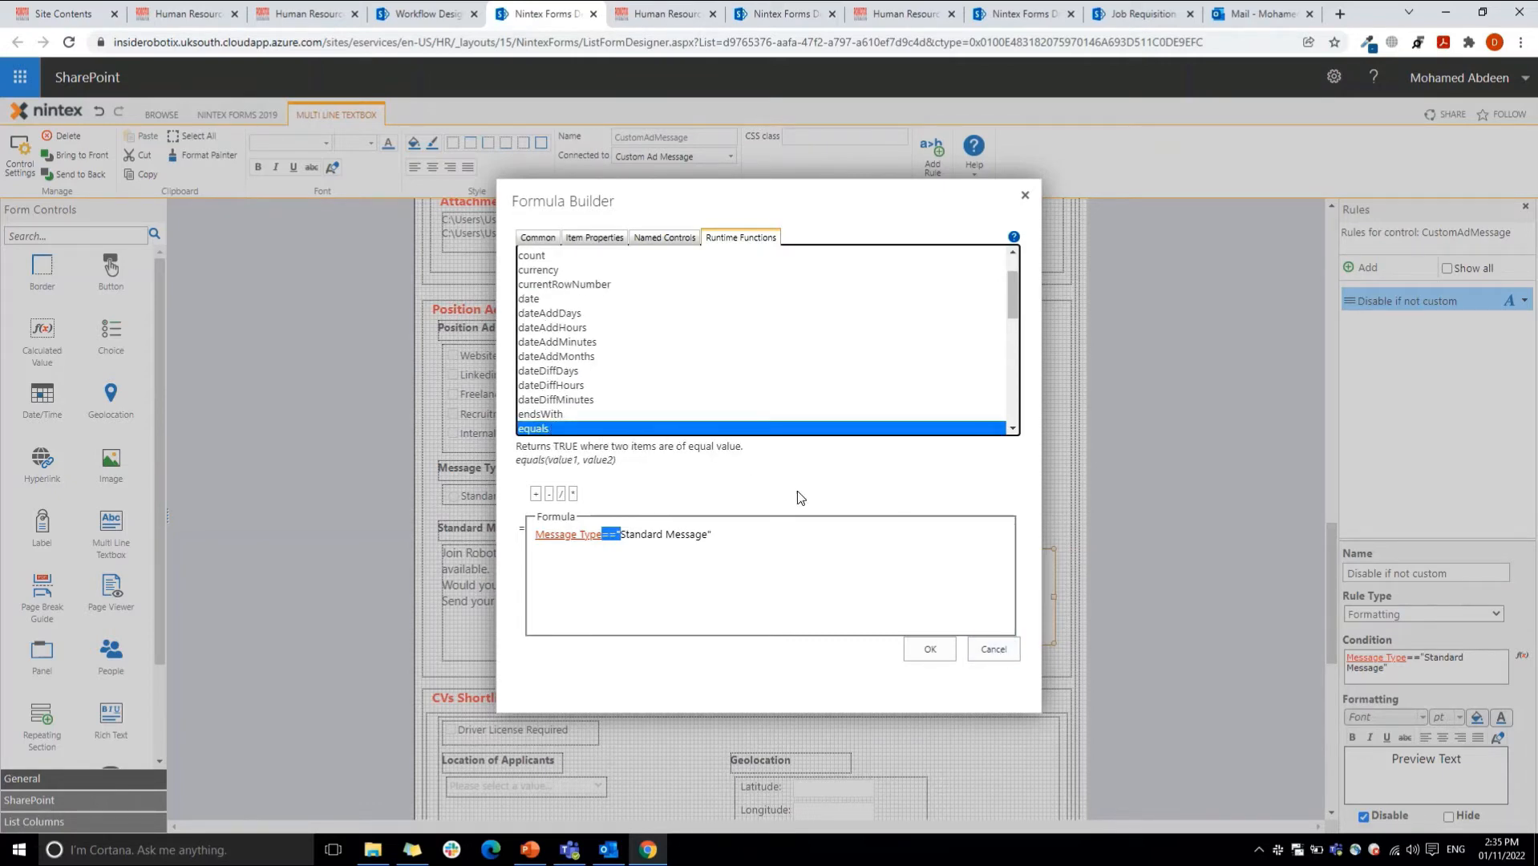
left_click(993, 649)
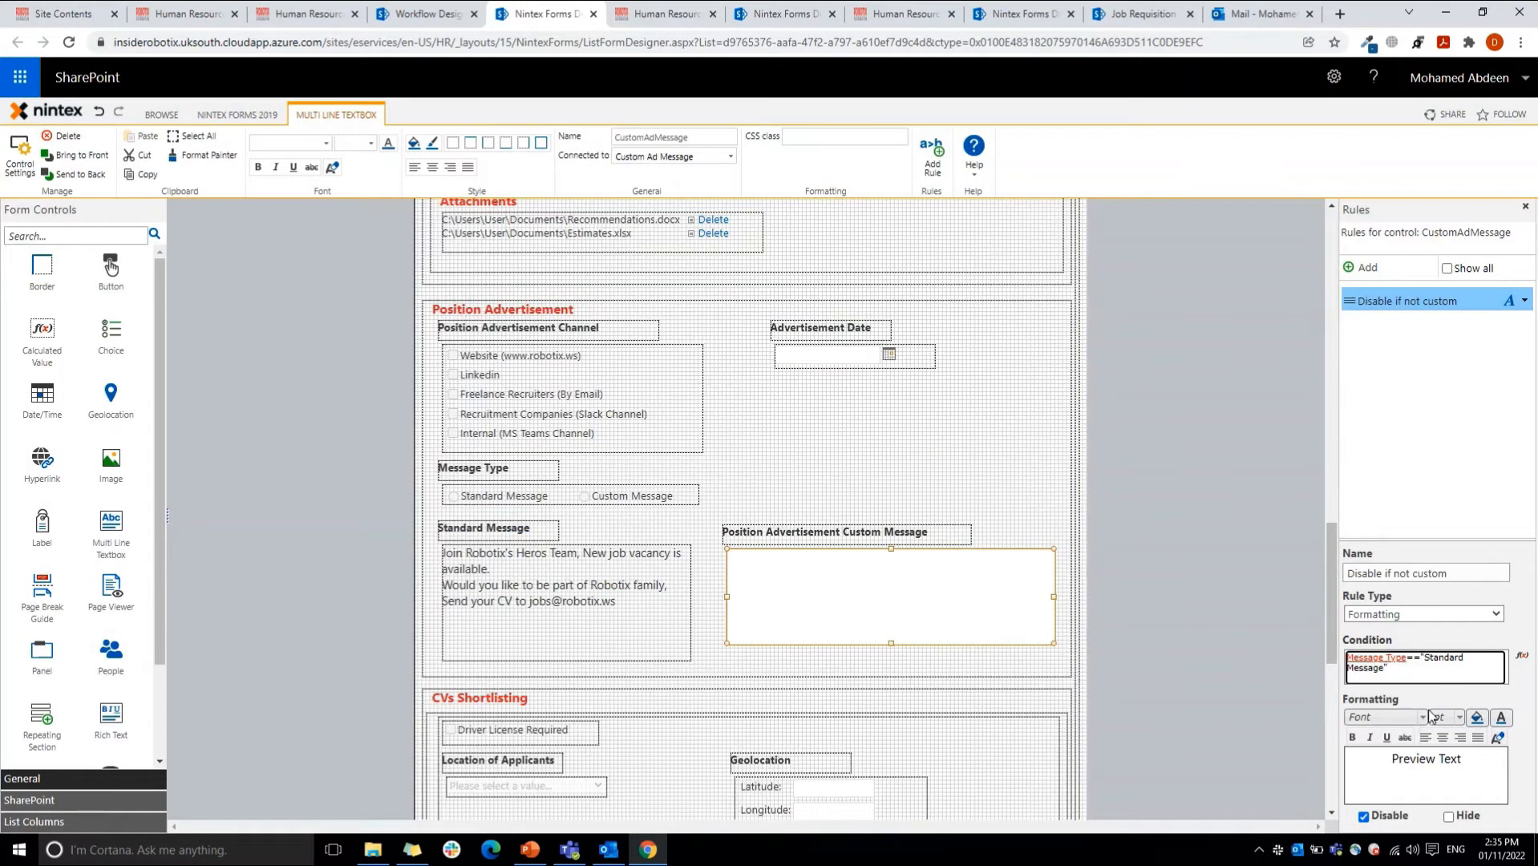
Step: Select the Message Type choice and the custom message text box, and view the text box's "Disable if not custom" rule settings
left_click(564, 492)
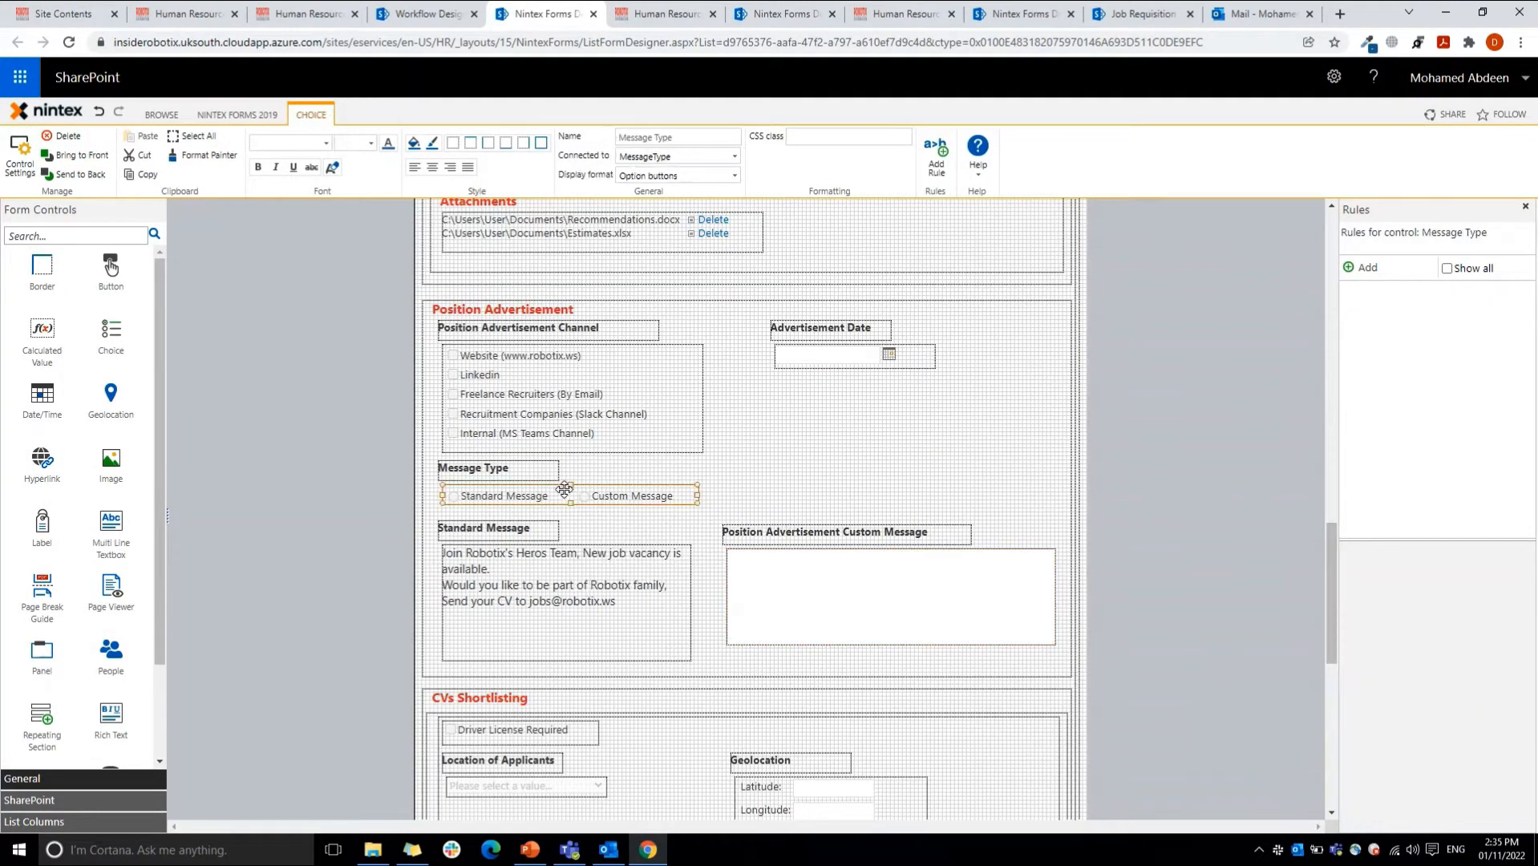
left_click(802, 607)
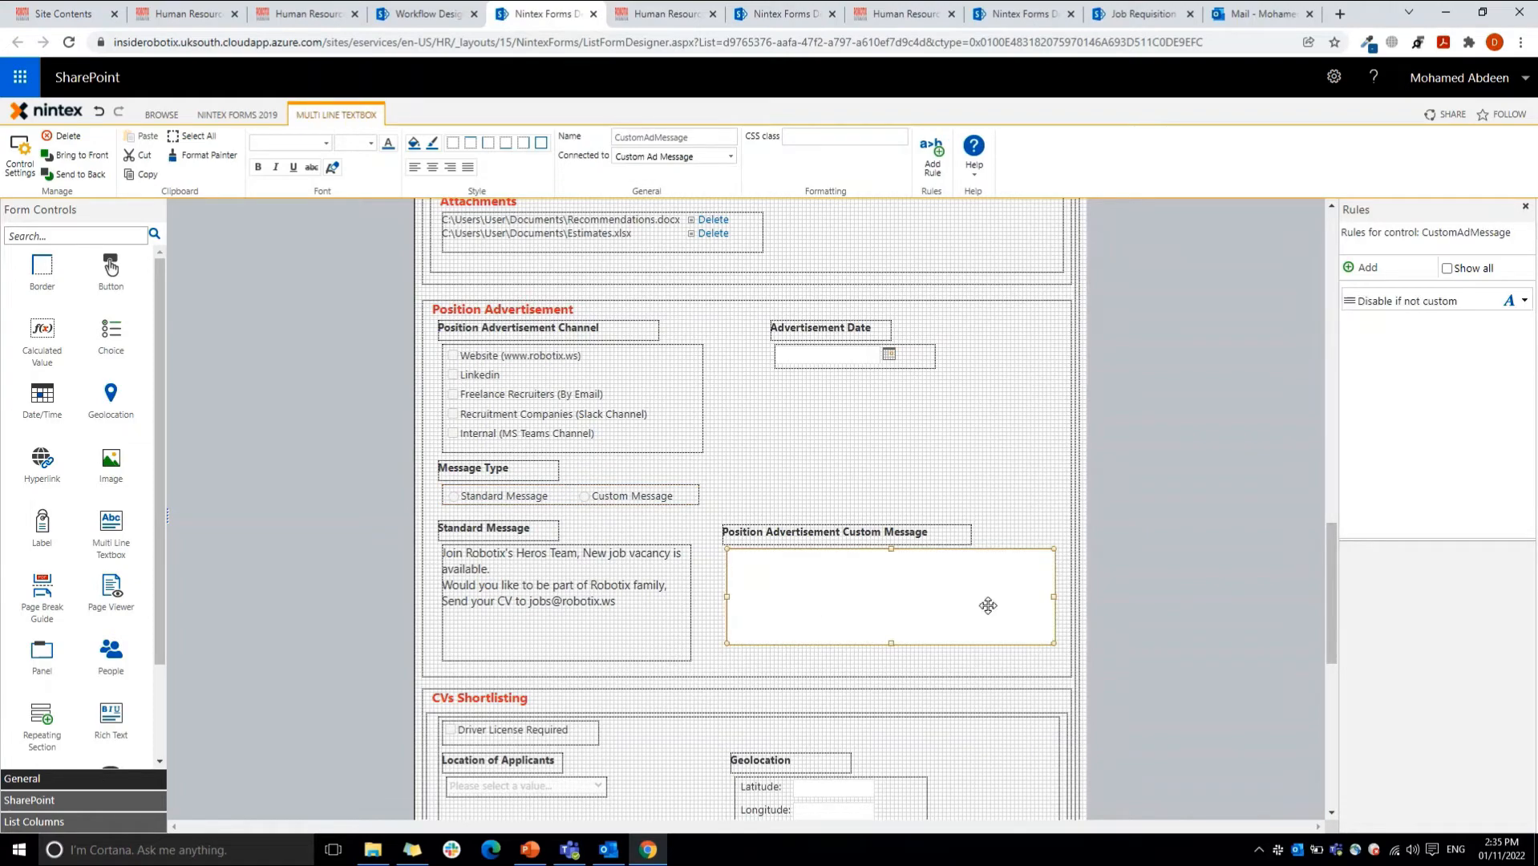
left_click(1423, 301)
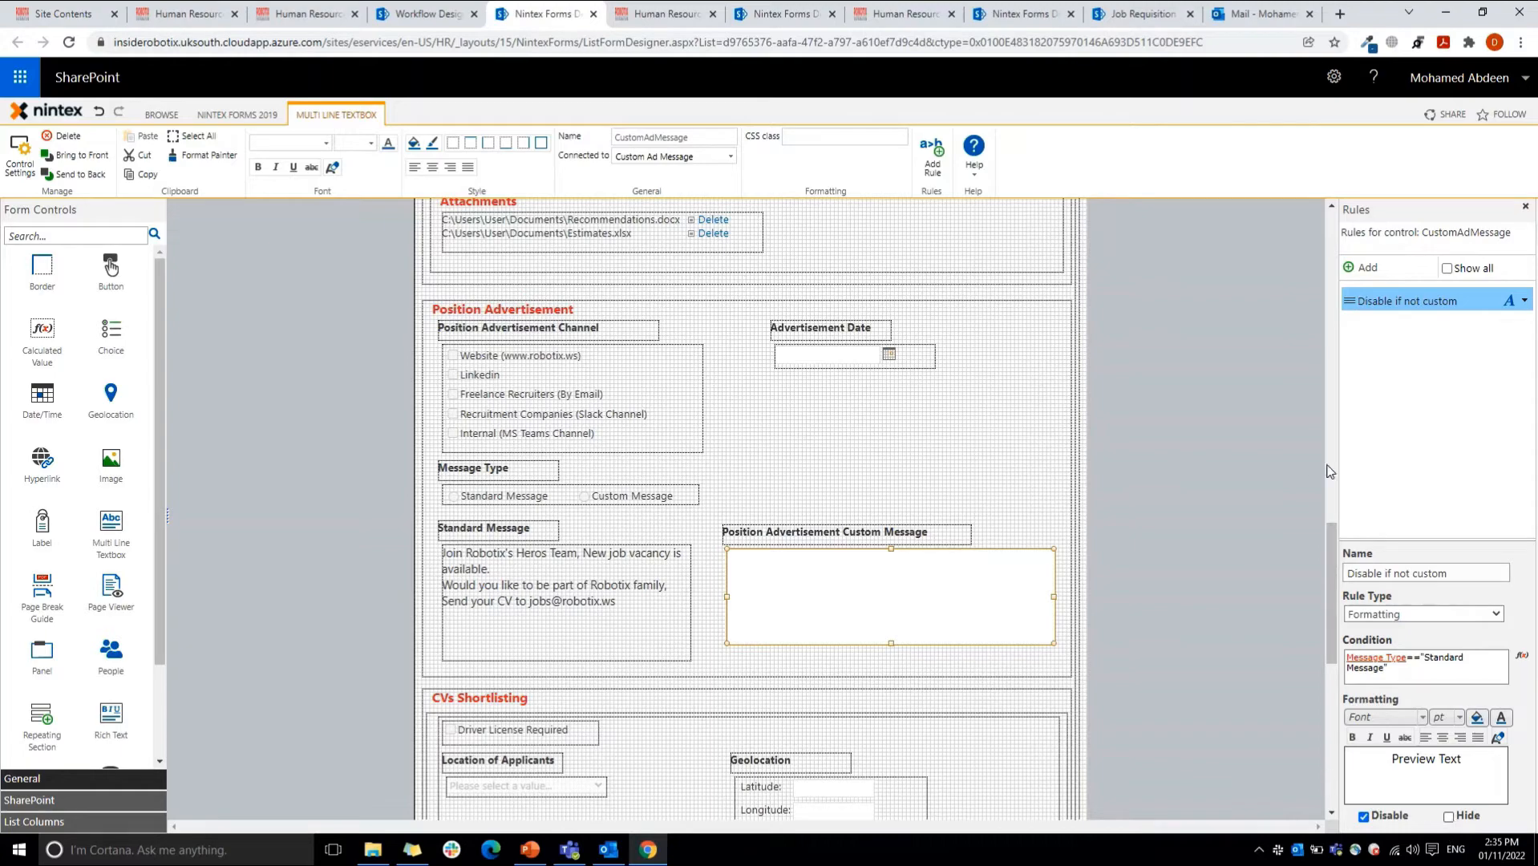
Step: Inspect the Audit Trail text box and the rich text control beside the Signature label
left_click_drag(1324, 544, 1352, 674)
left_click(786, 481)
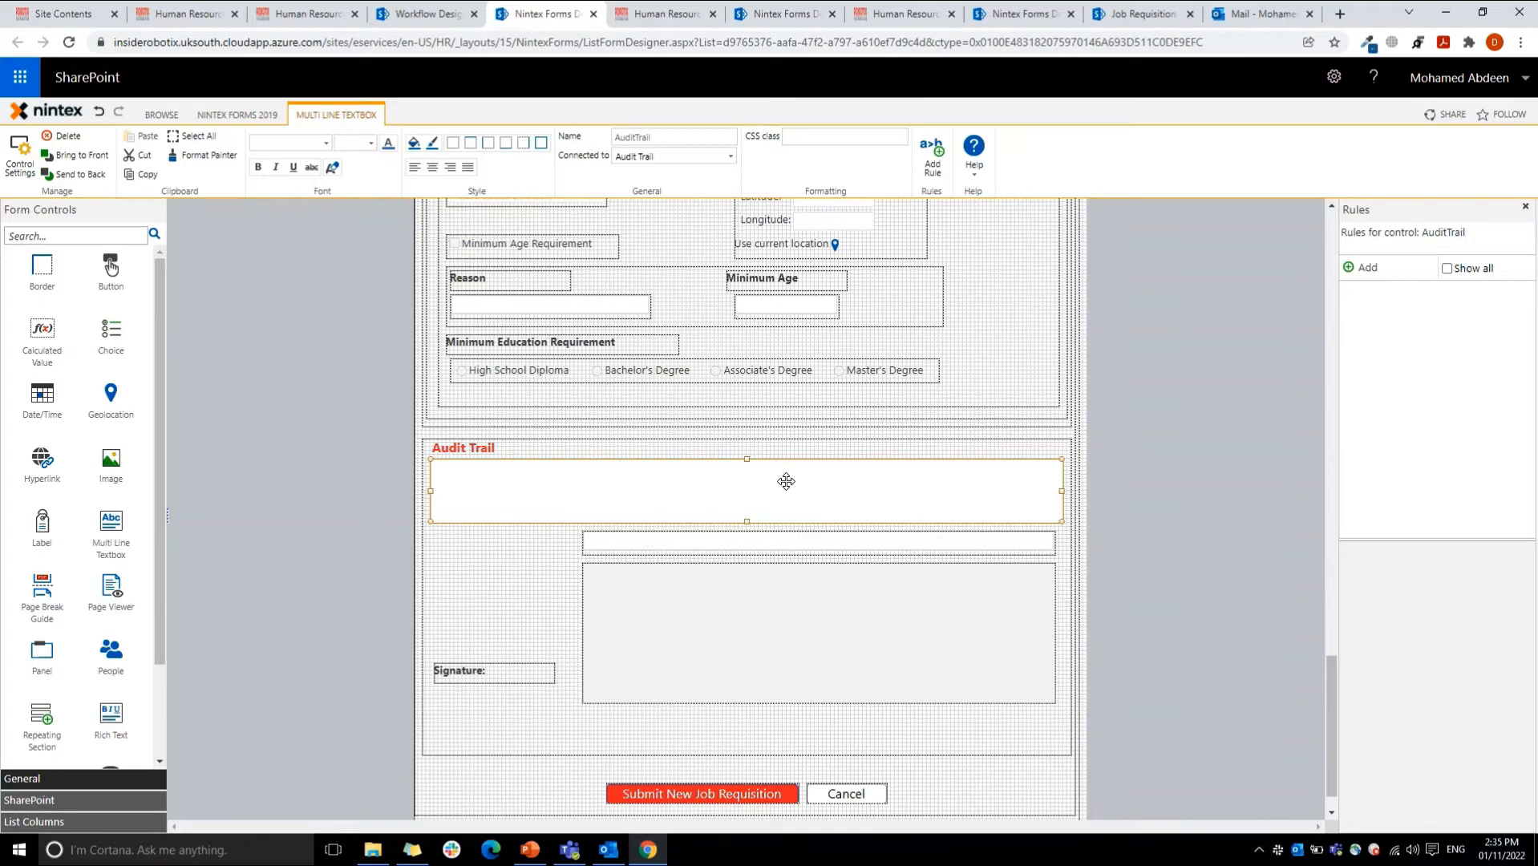
left_click(728, 610)
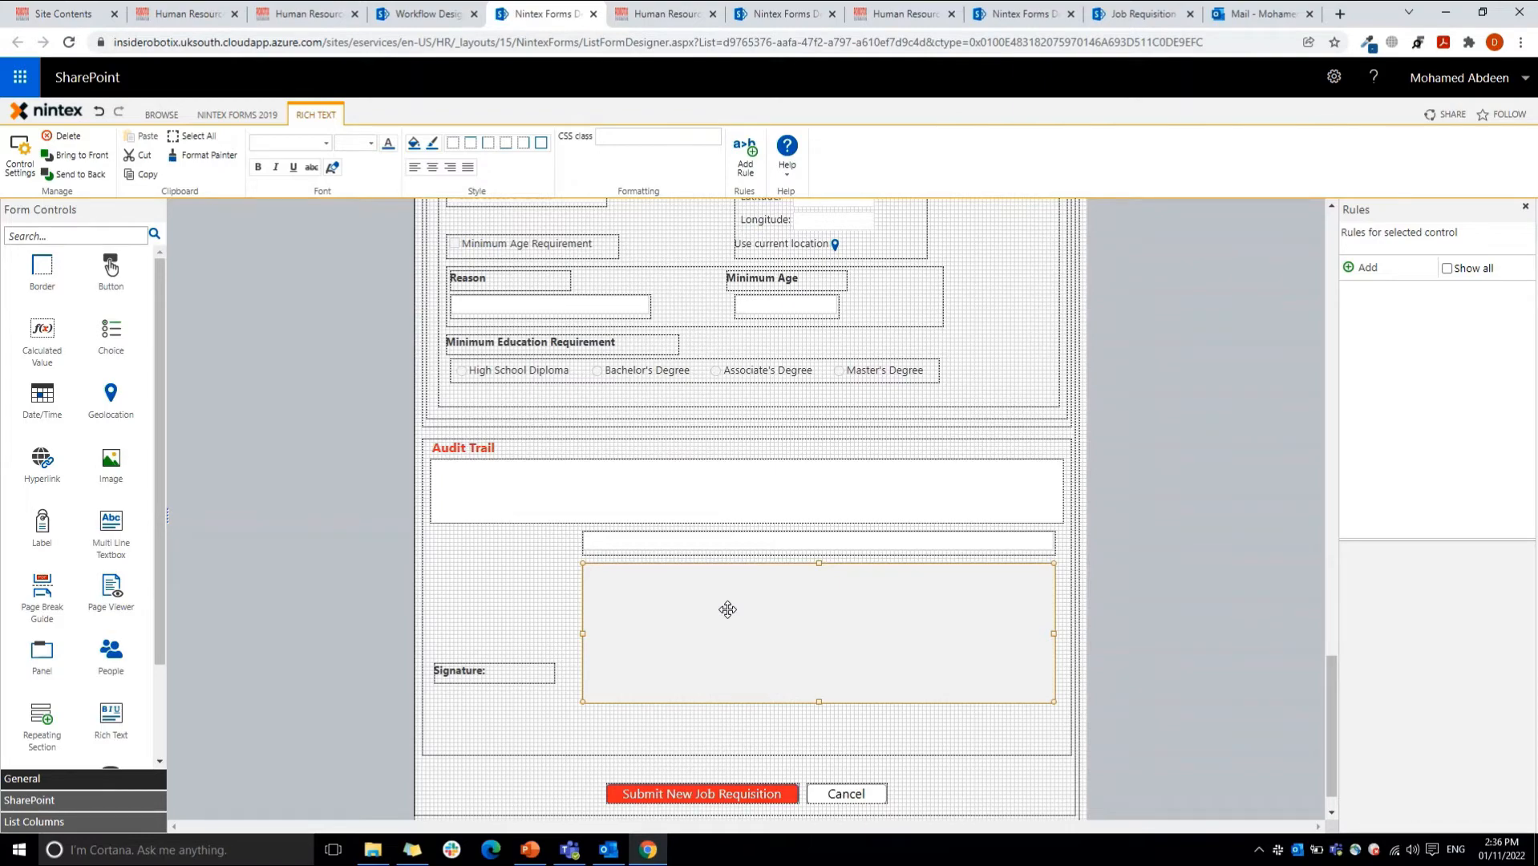
Step: Open the form settings and examine the signature code in the Custom JavaScript section
left_click(235, 115)
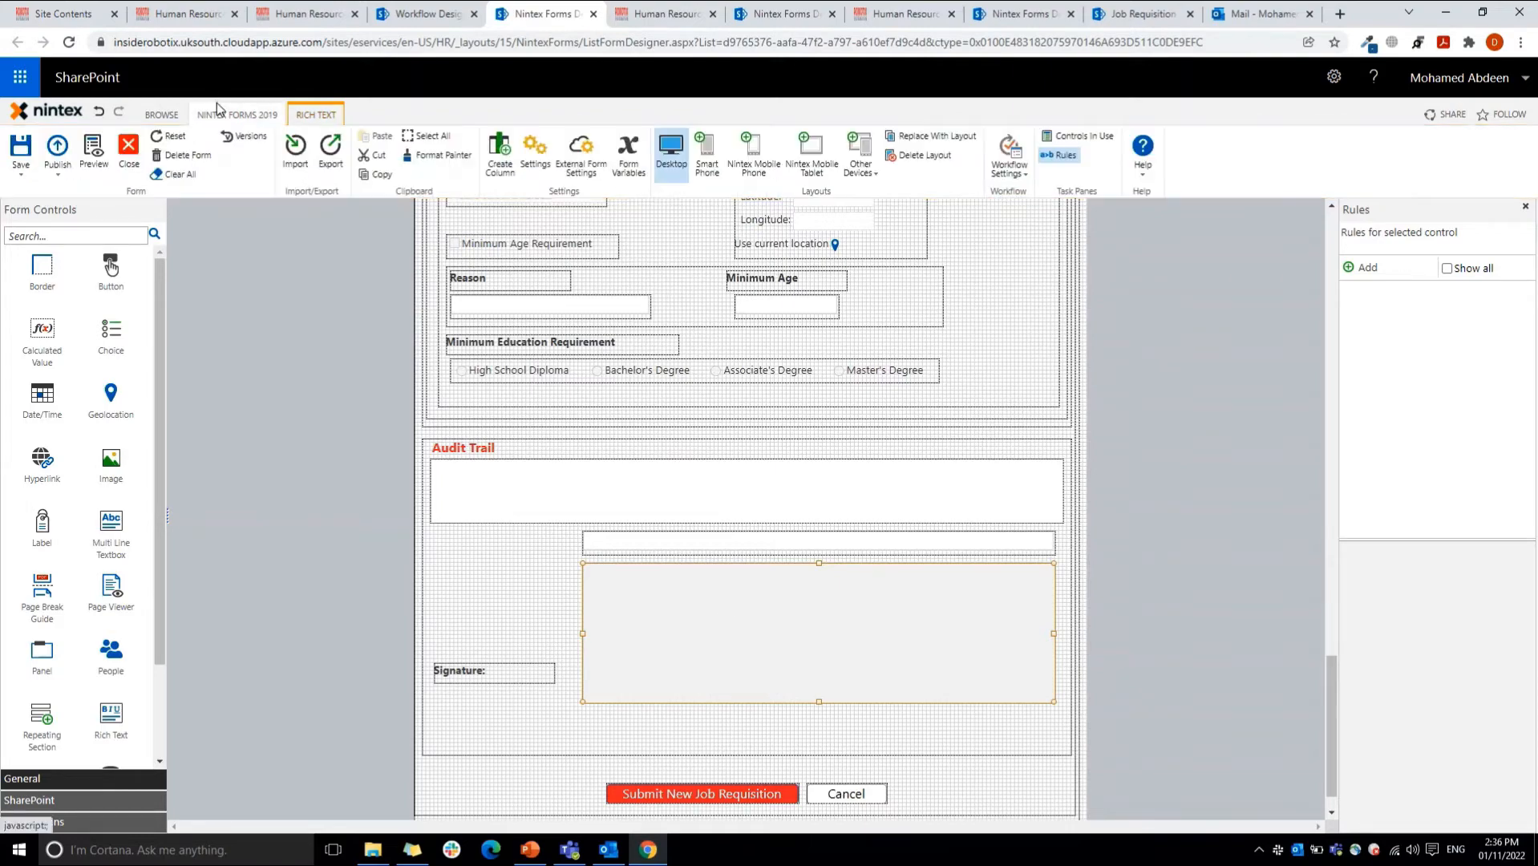
left_click(522, 149)
left_click(549, 584)
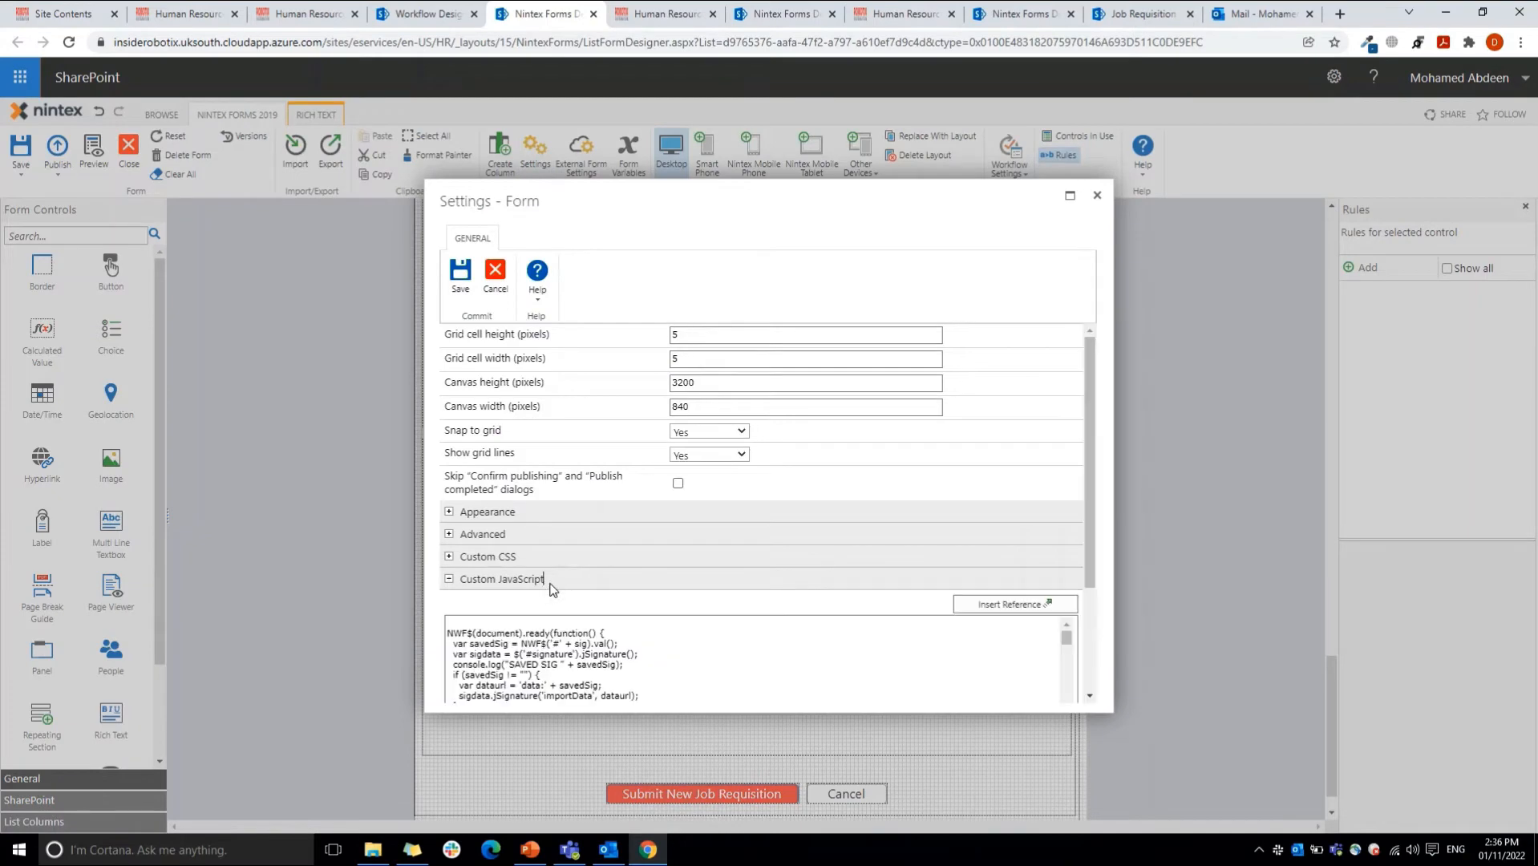
left_click_drag(1091, 533, 1093, 603)
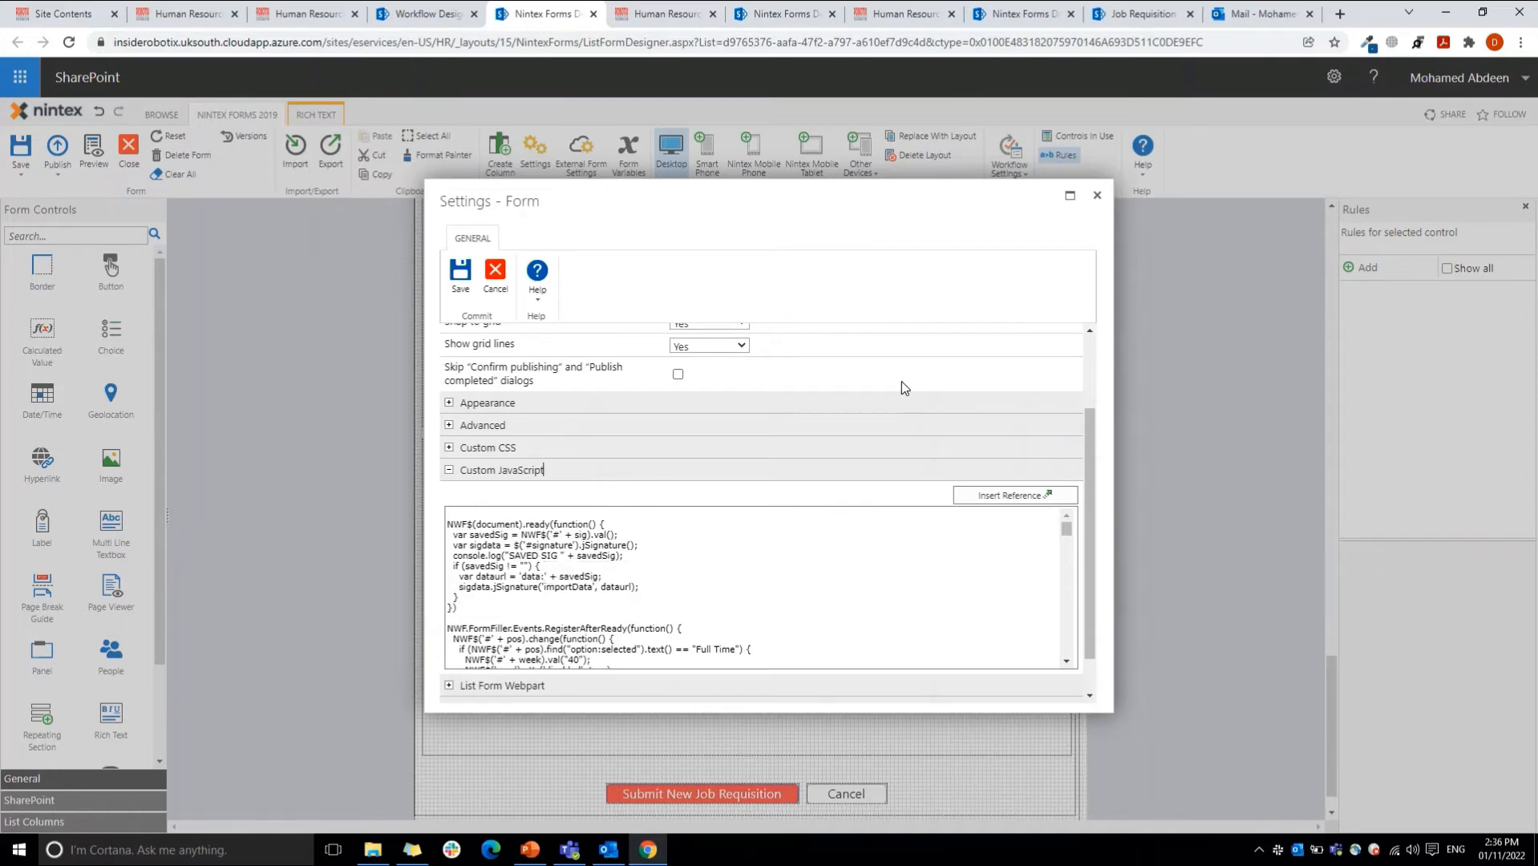
Step: Switch to the live Job Requisition form and draw a freehand signature in the Audit Trail signature area
left_click(1140, 14)
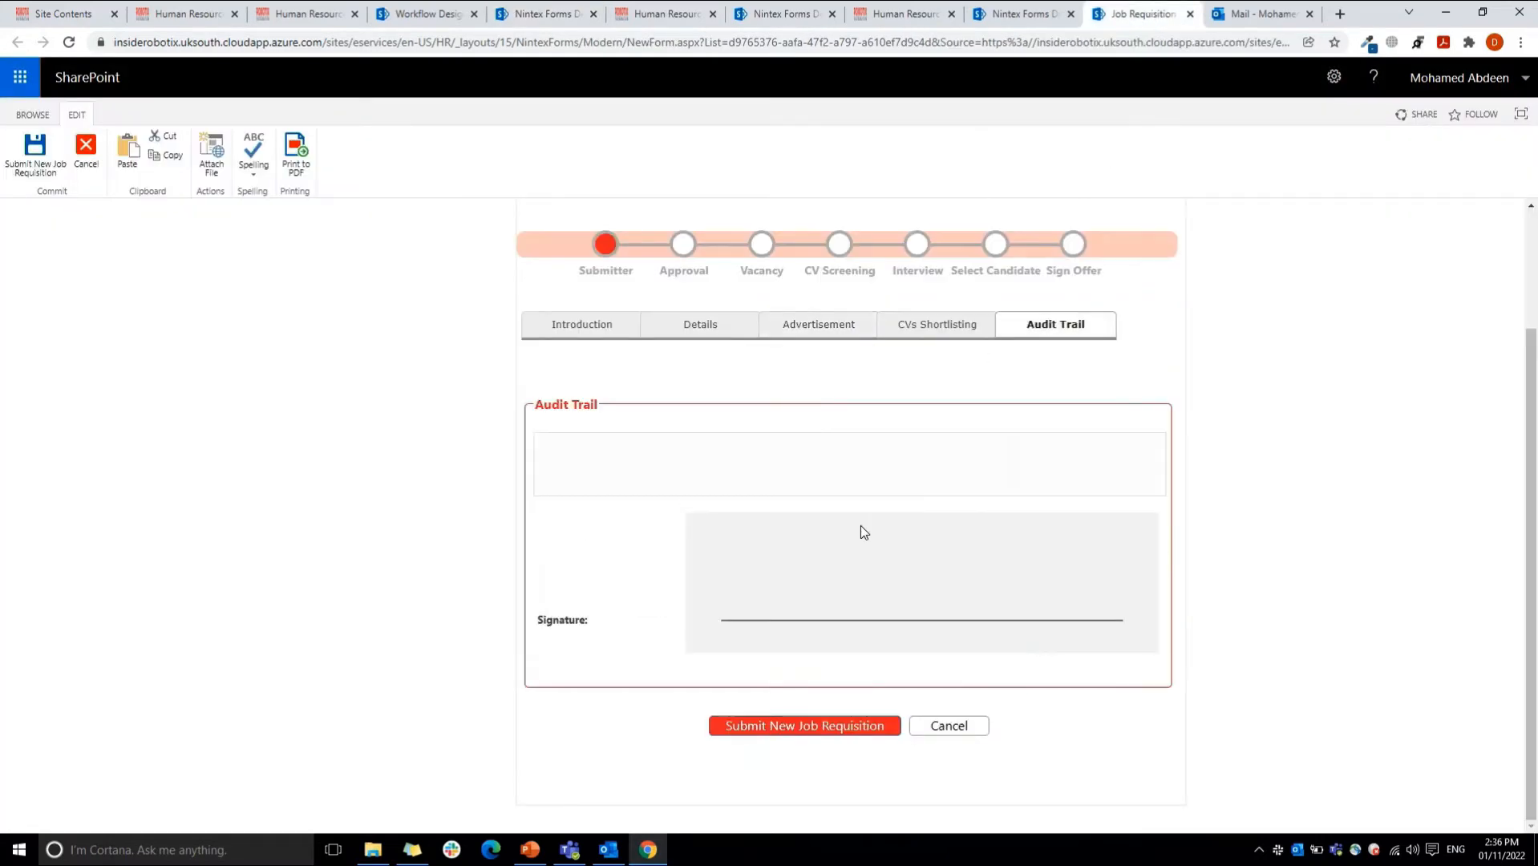
mouse_move(814, 553)
left_mouse_down()
mouse_move(807, 611)
mouse_move(865, 560)
mouse_move(1043, 571)
mouse_move(930, 579)
mouse_move(873, 620)
left_mouse_up()
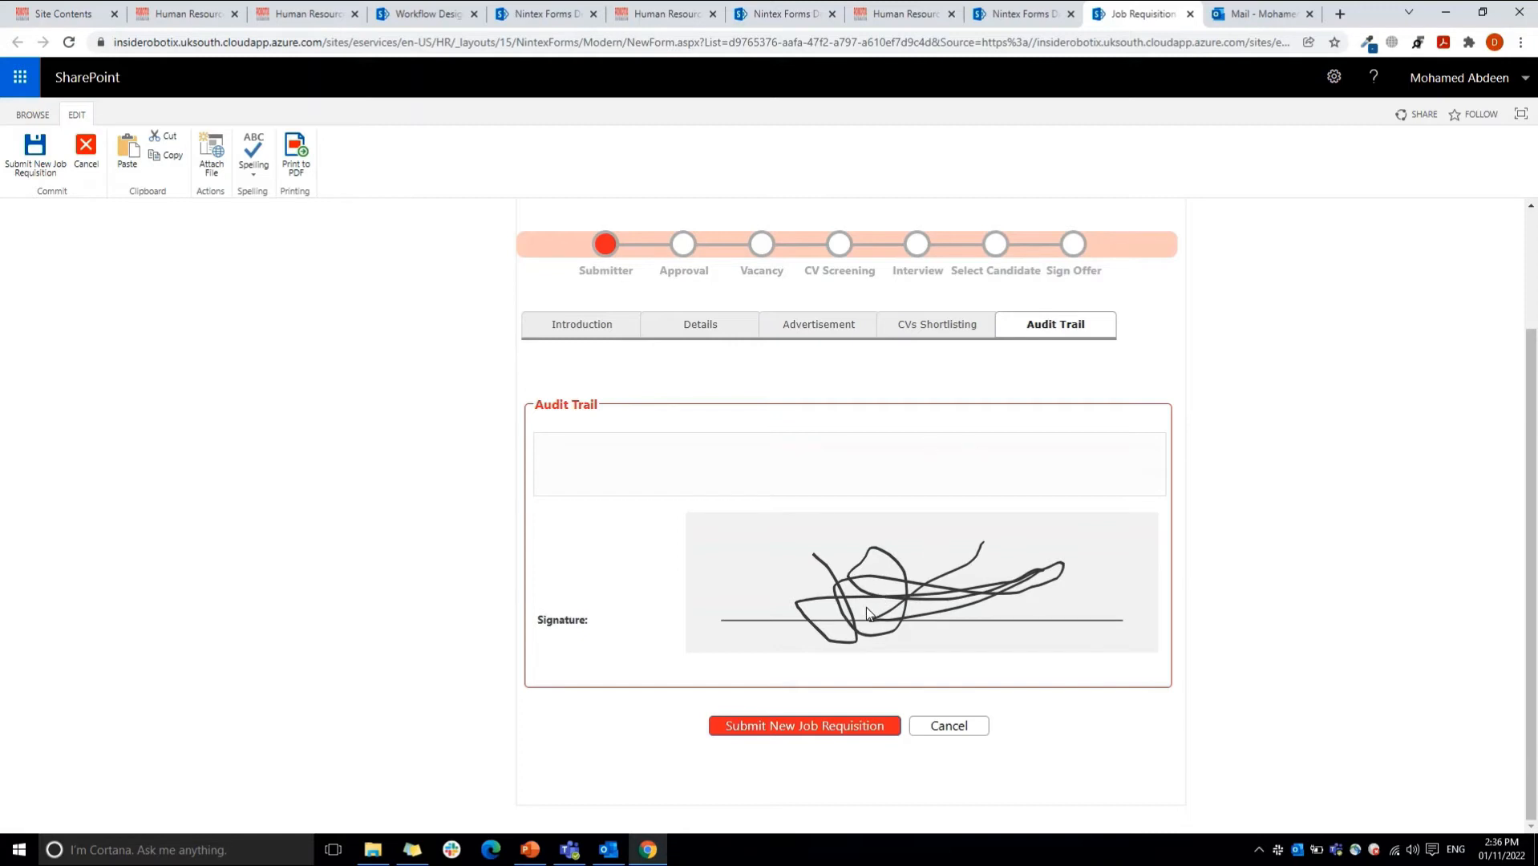
Step: Back in the form designer, view the Advanced settings of the Signature text box, including its client ID JavaScript variable, and cancel without saving
left_click(995, 14)
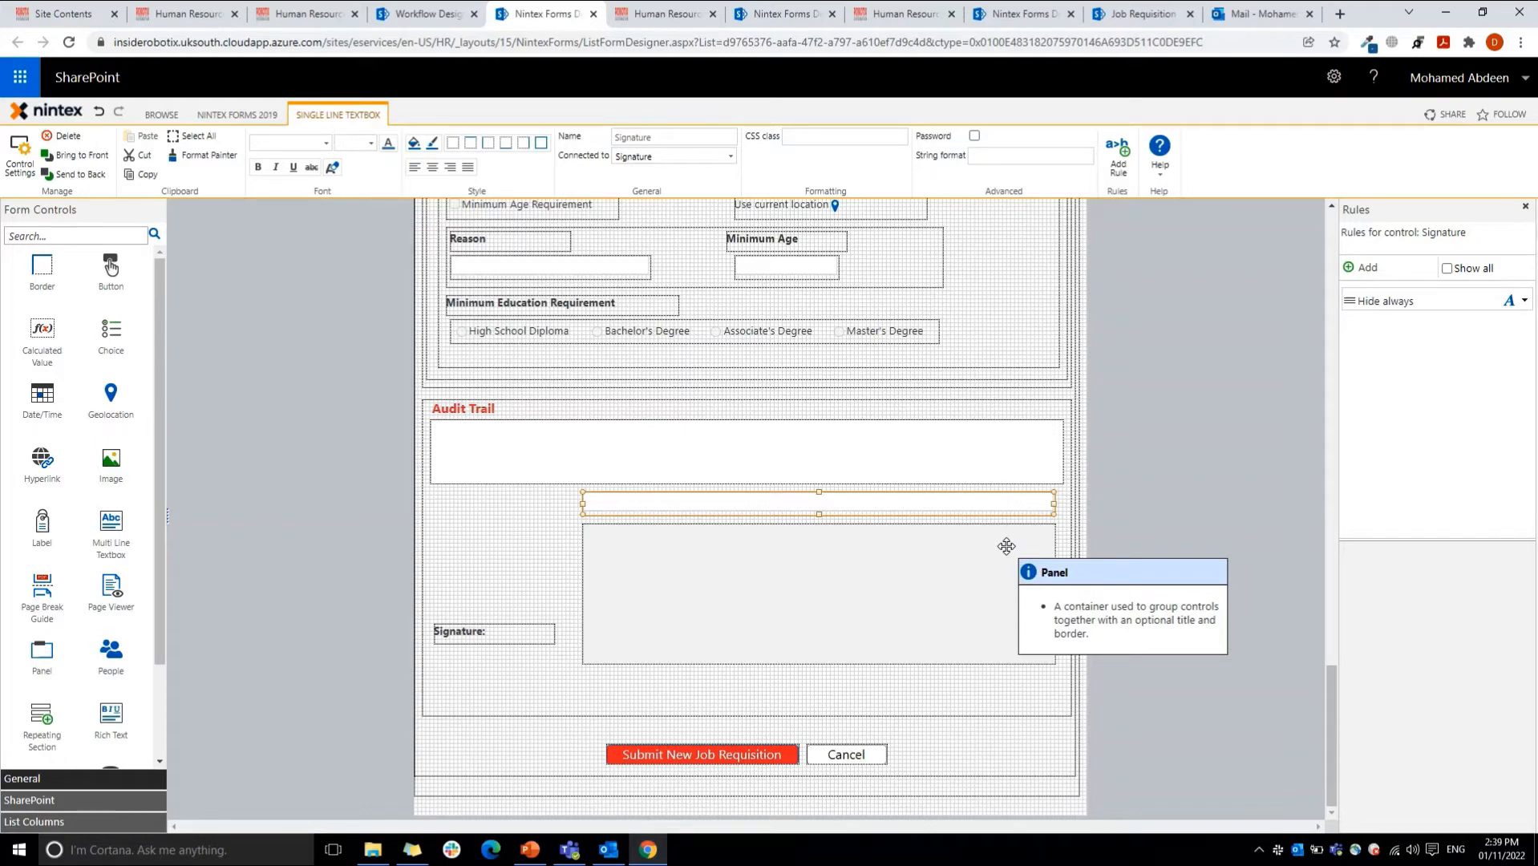
double_click(955, 507)
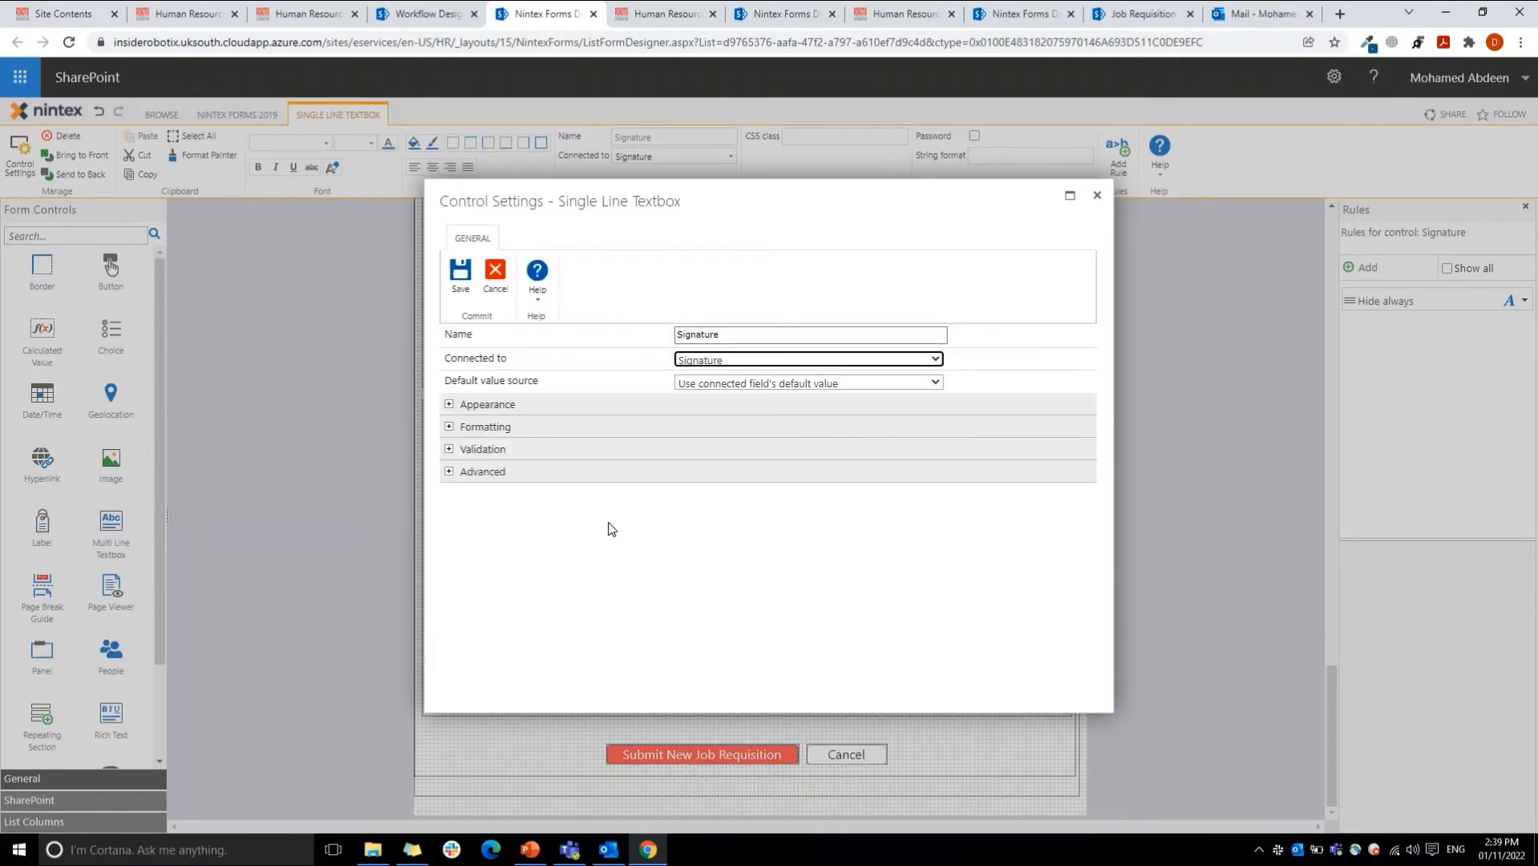
left_click(591, 472)
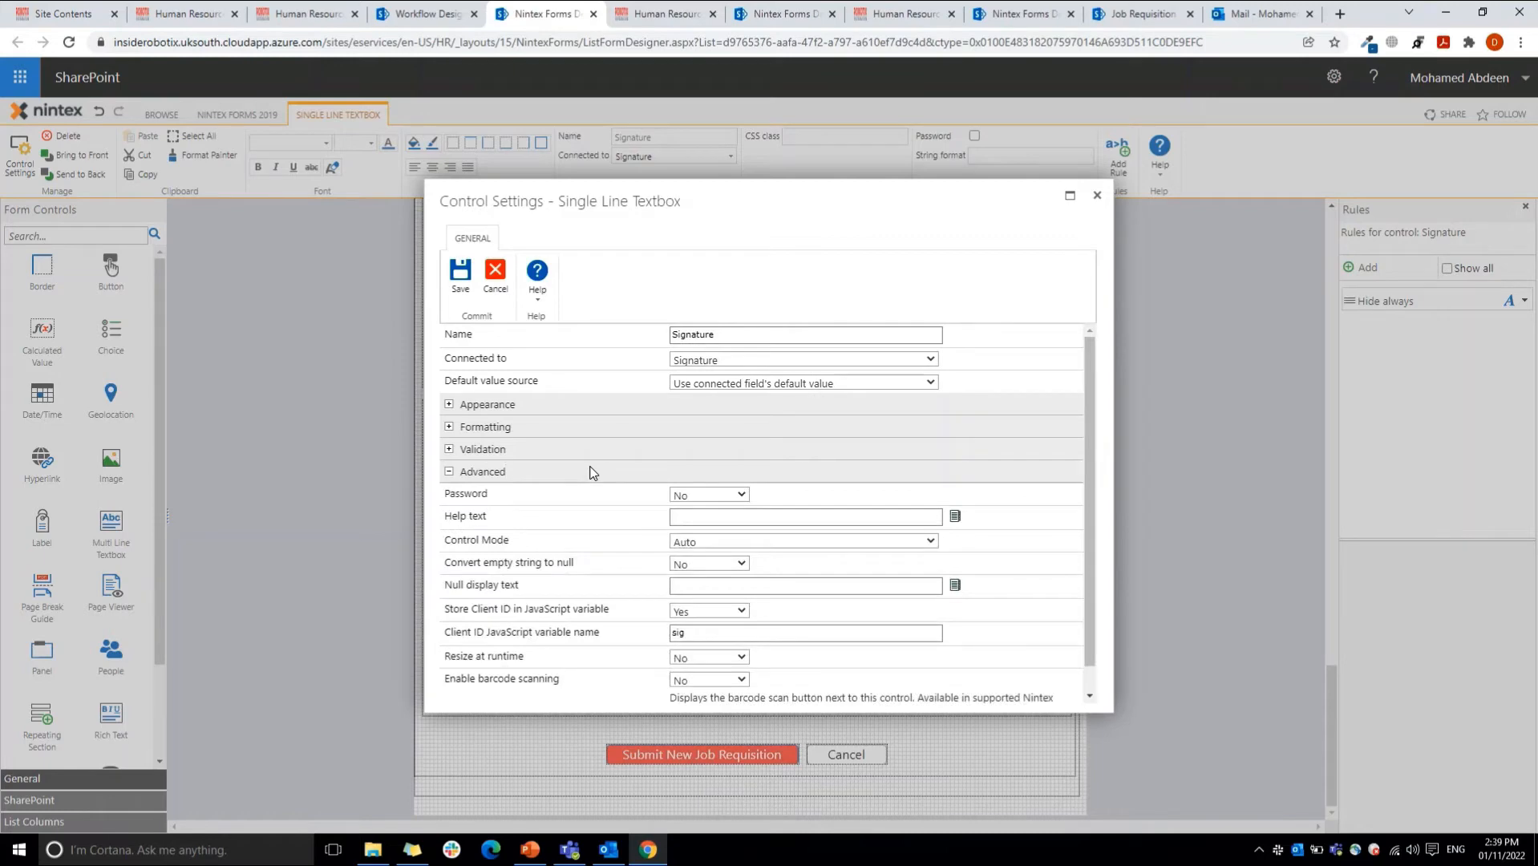
left_click(495, 274)
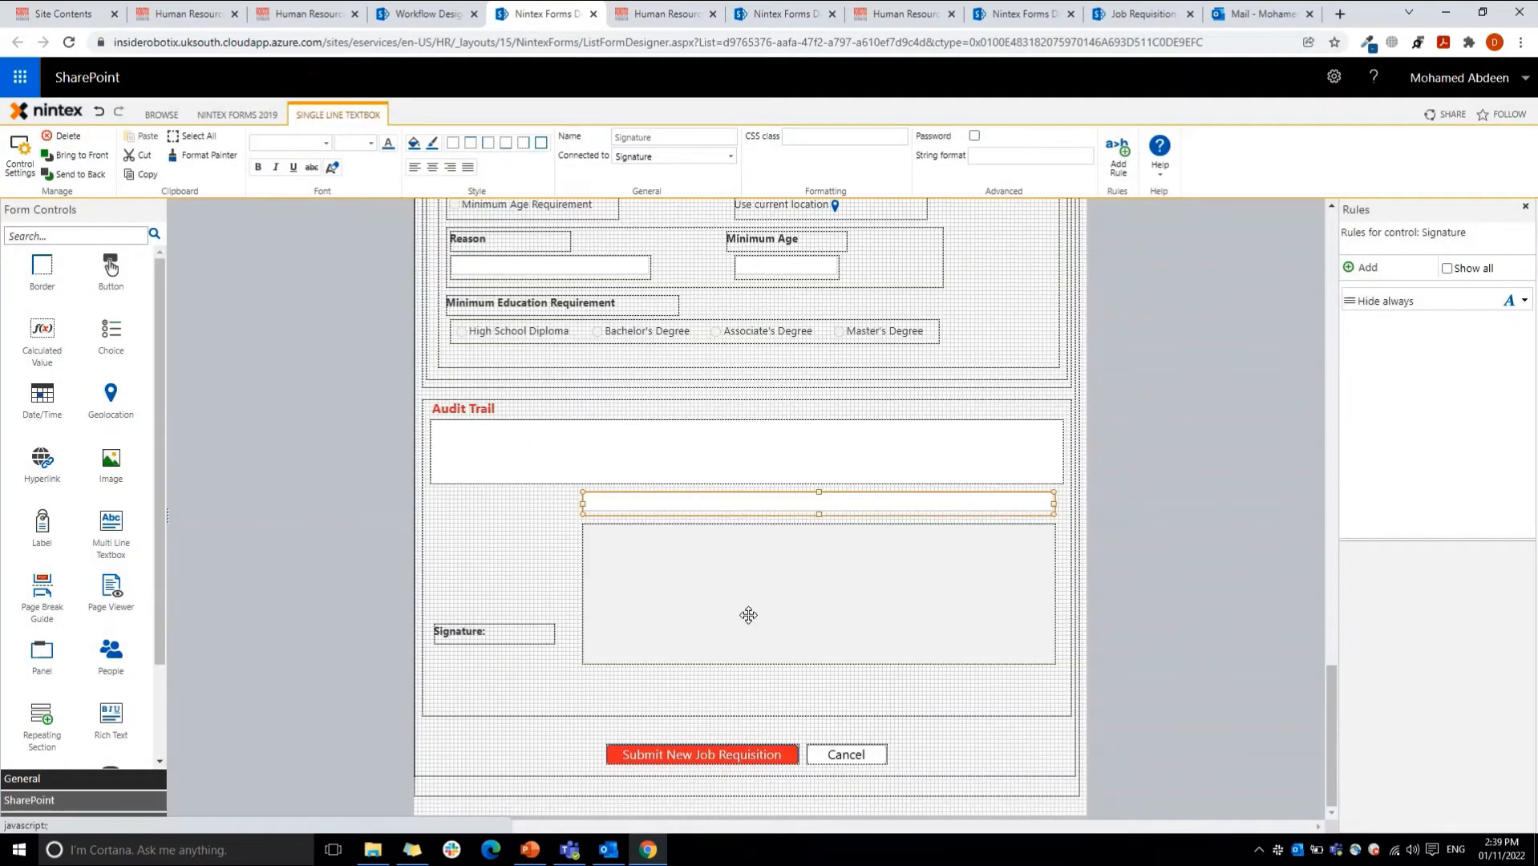
Step: Select the Submit New Job Requisition and Cancel buttons in turn to compare their button actions and properties
left_click(733, 753)
left_click(880, 759)
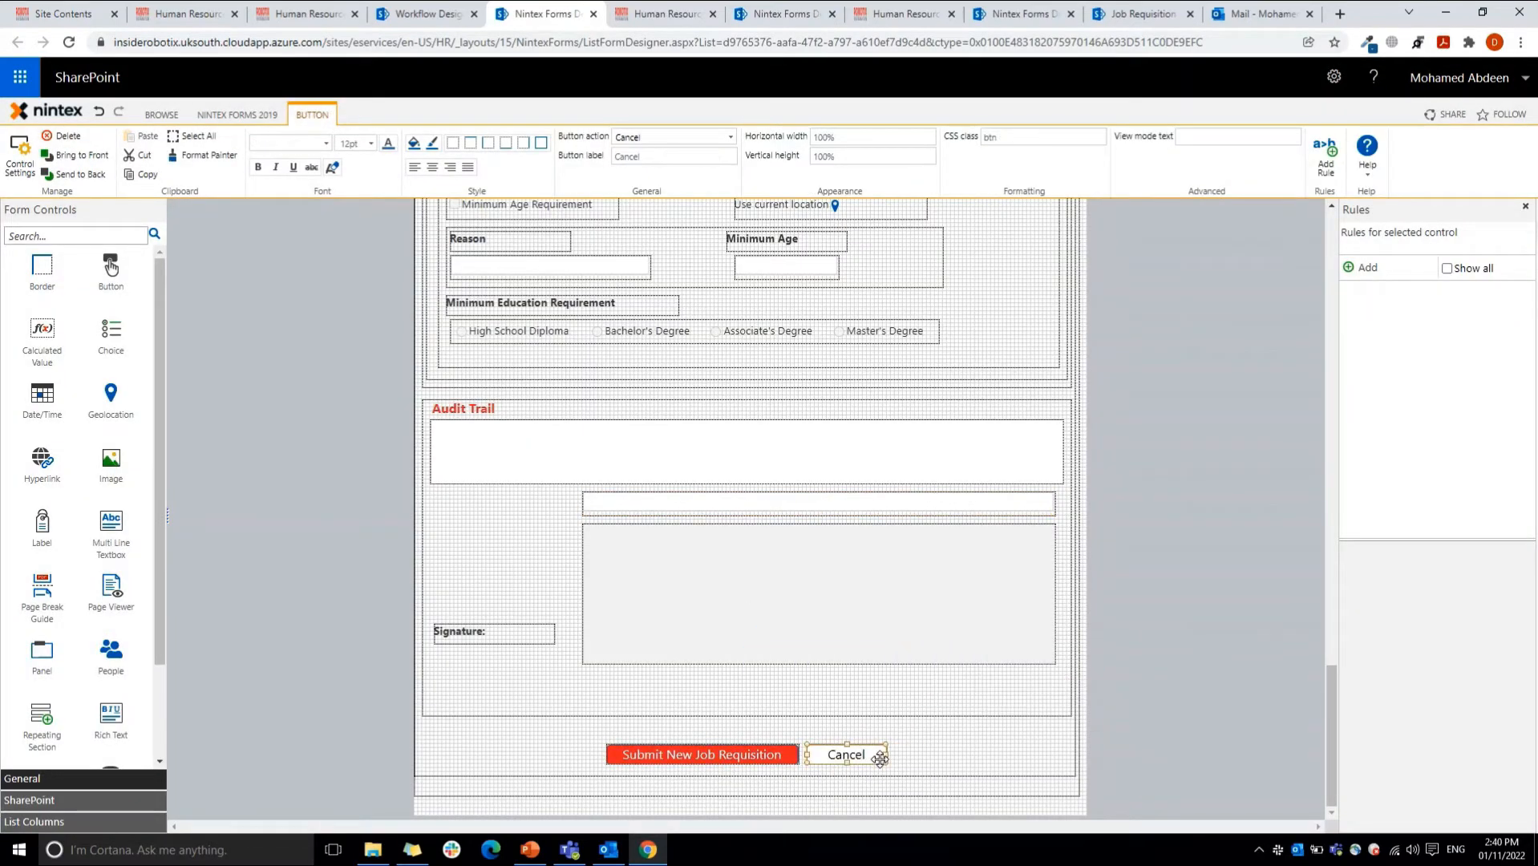
left_click(769, 764)
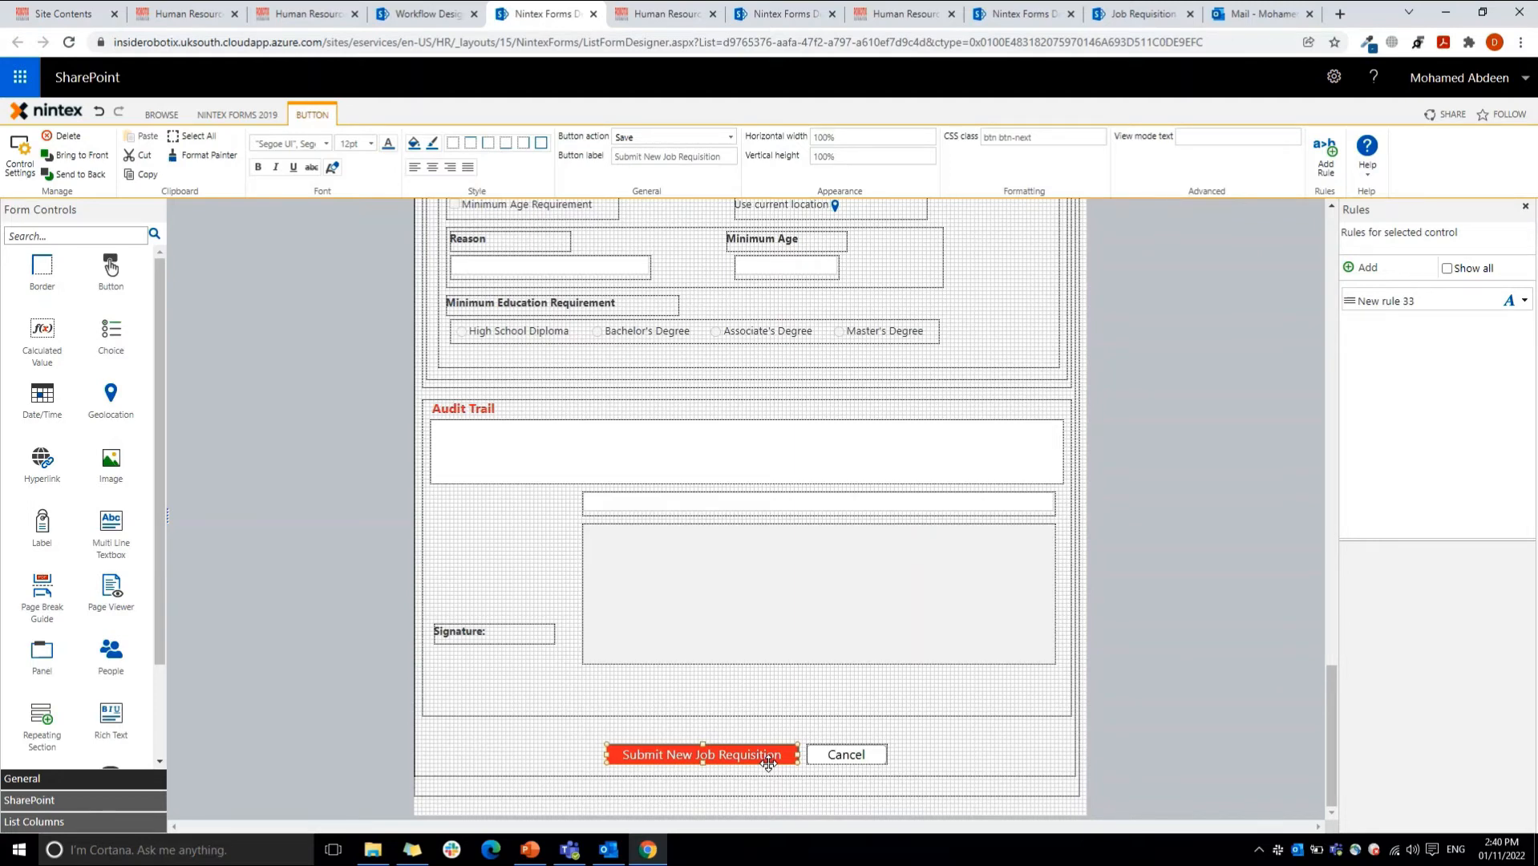
left_click(842, 754)
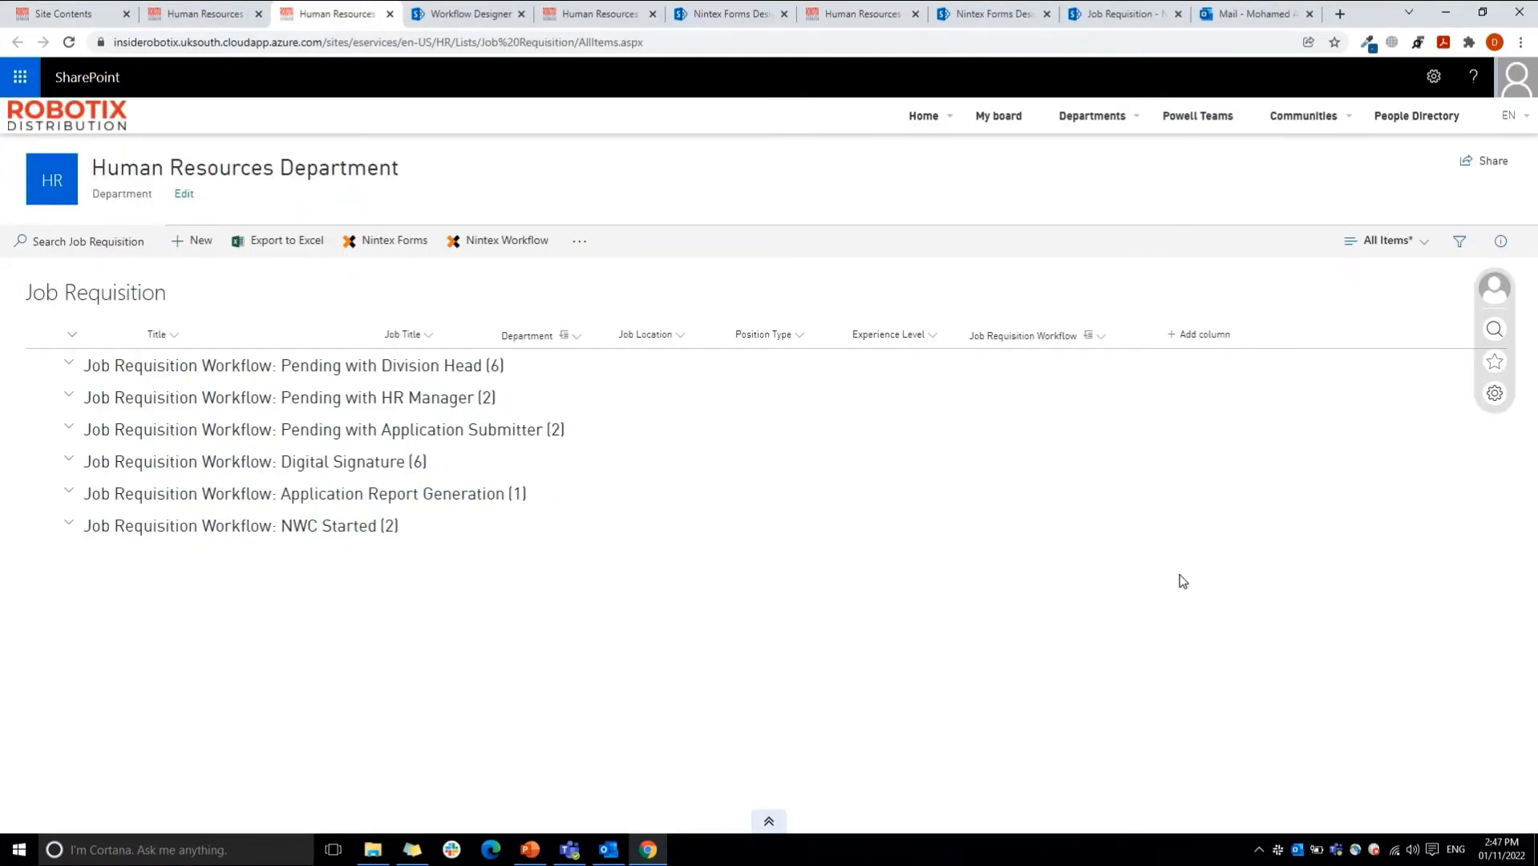
Step: From the Job Requisition list, open the Job Requisition Workflow in the Nintex Workflow designer
left_click(519, 259)
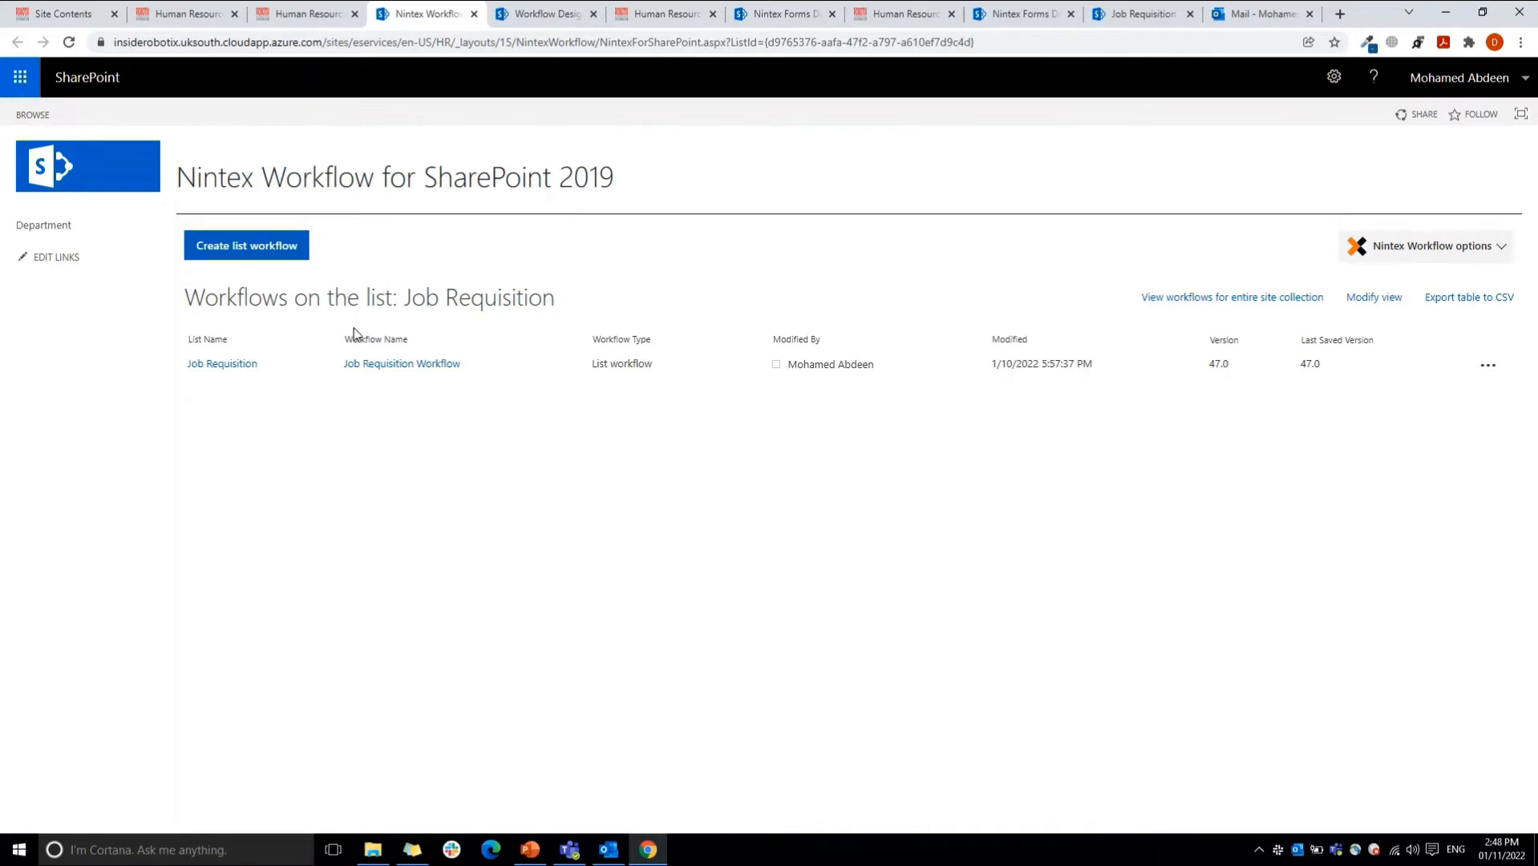
left_click(372, 367)
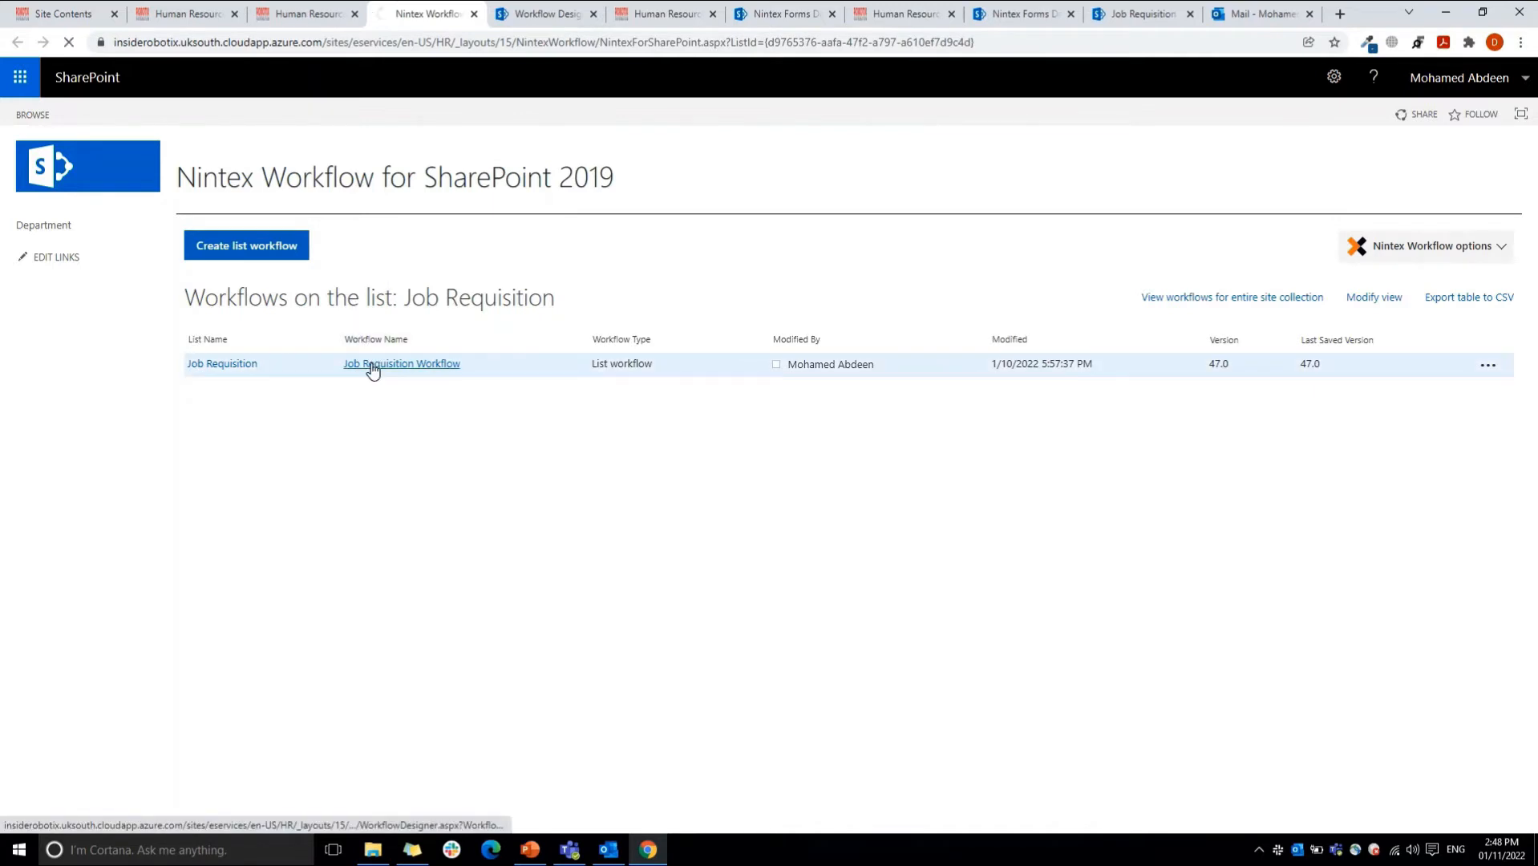
left_click(547, 14)
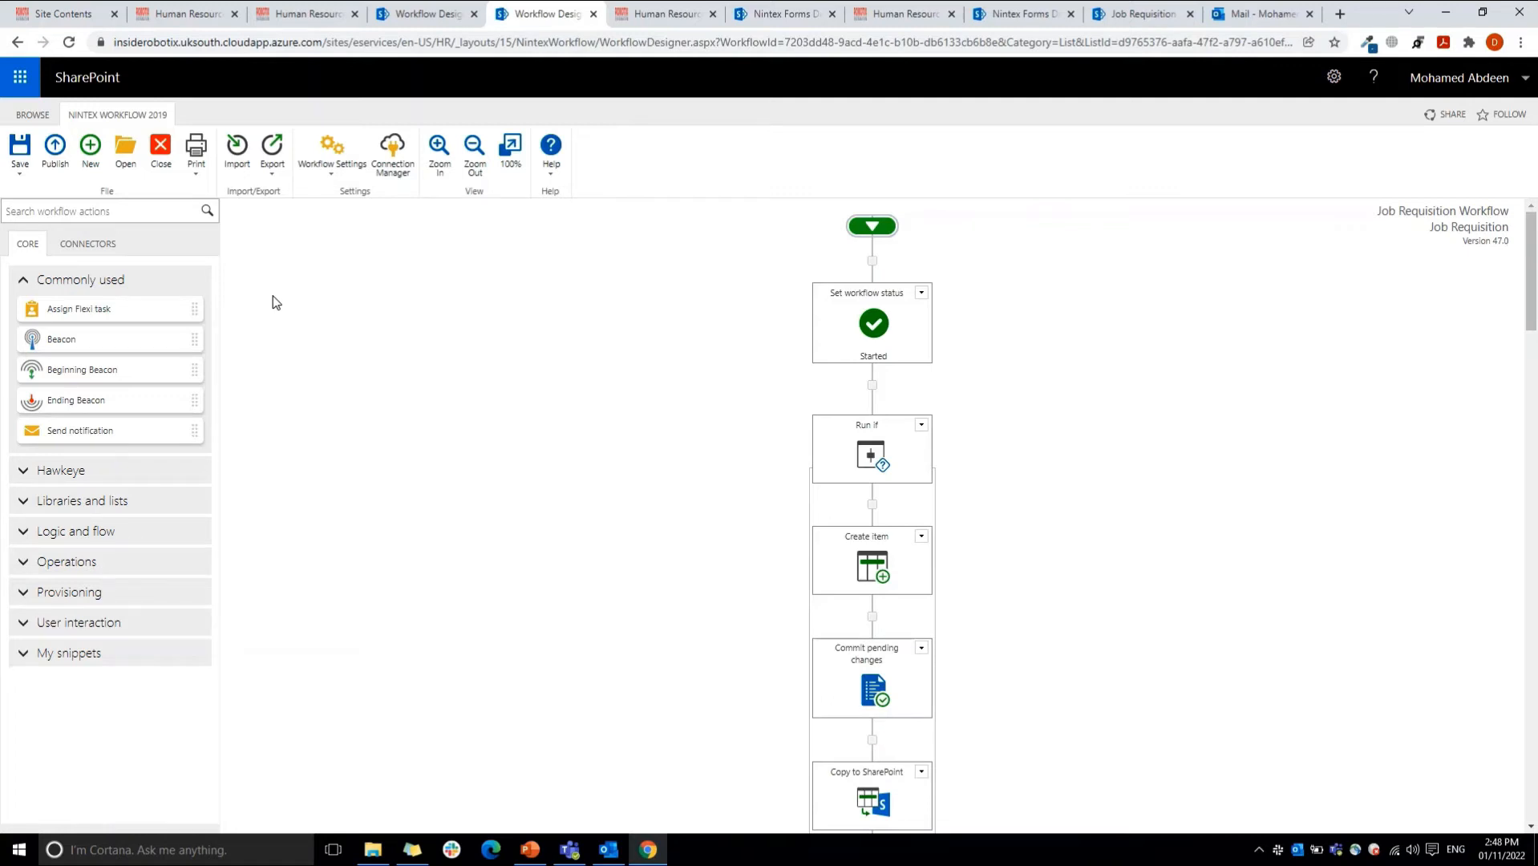
Step: Open the workflow settings, examine the choices for starting when items are created, and cancel without saving
left_click(328, 156)
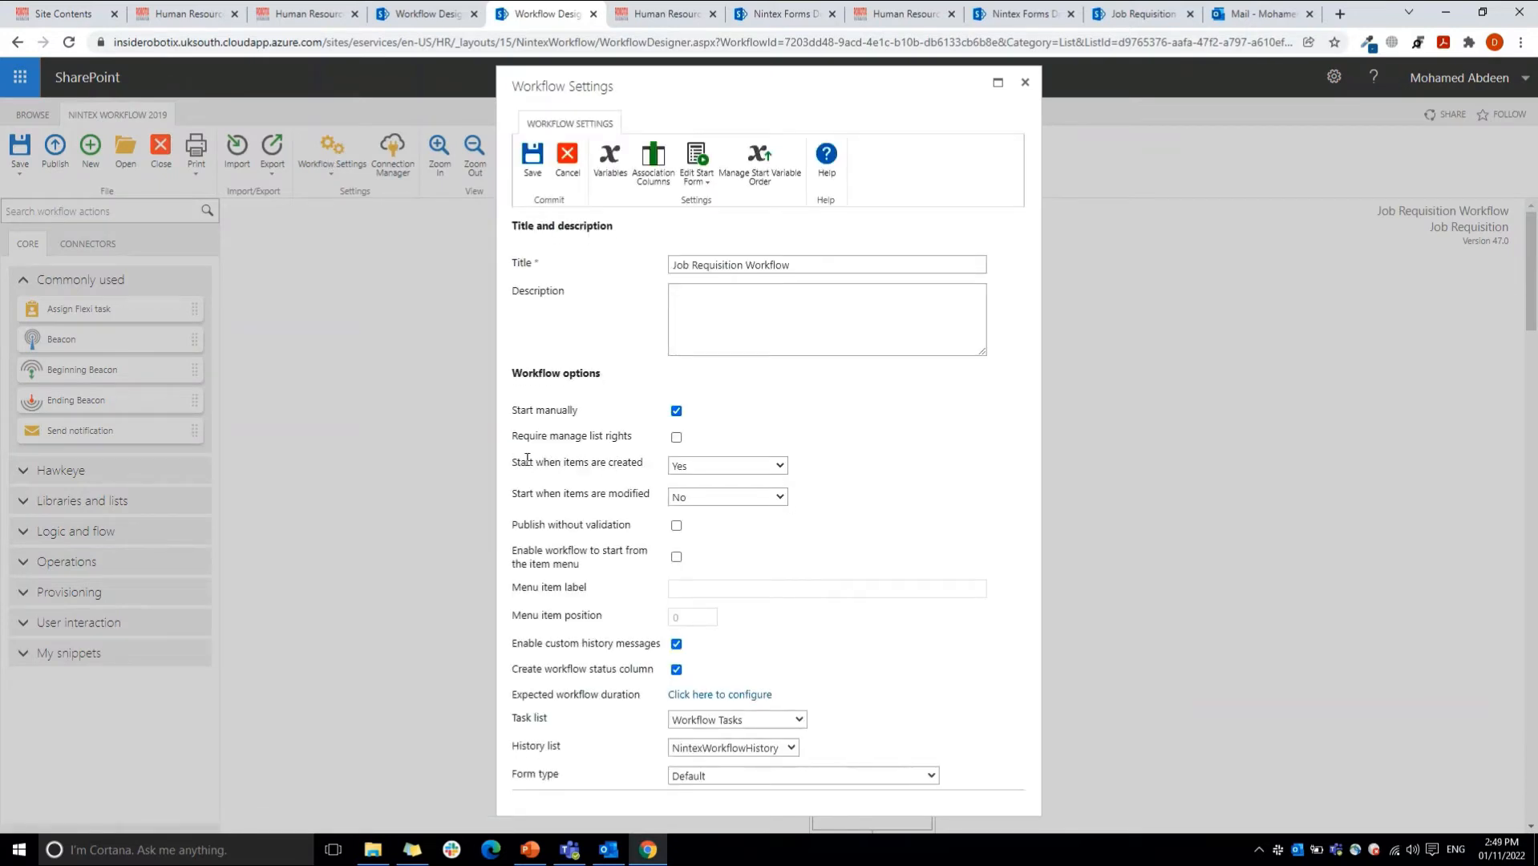
left_click(710, 468)
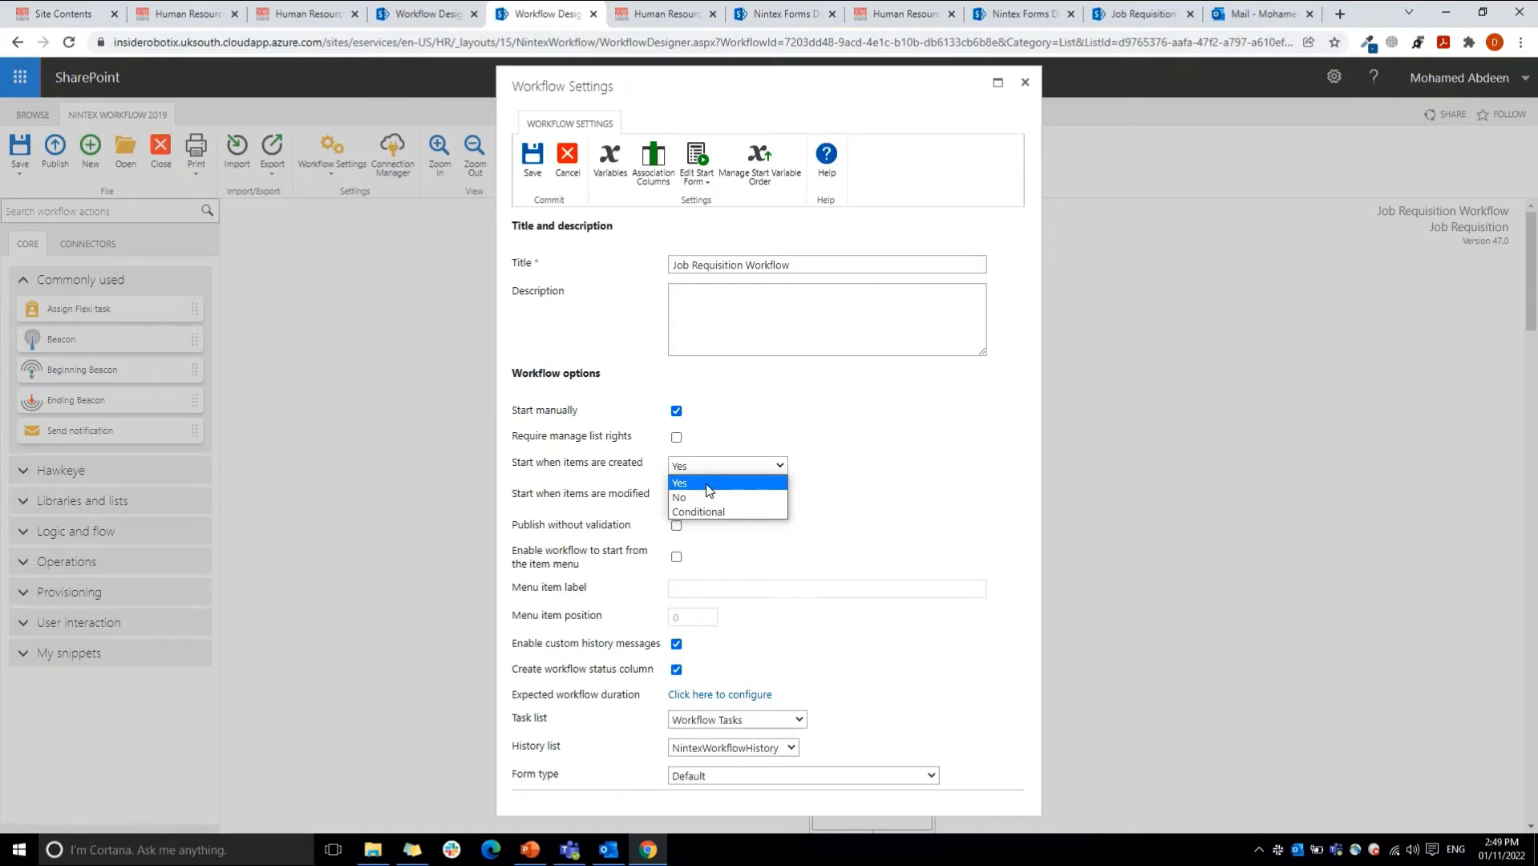
left_click(793, 431)
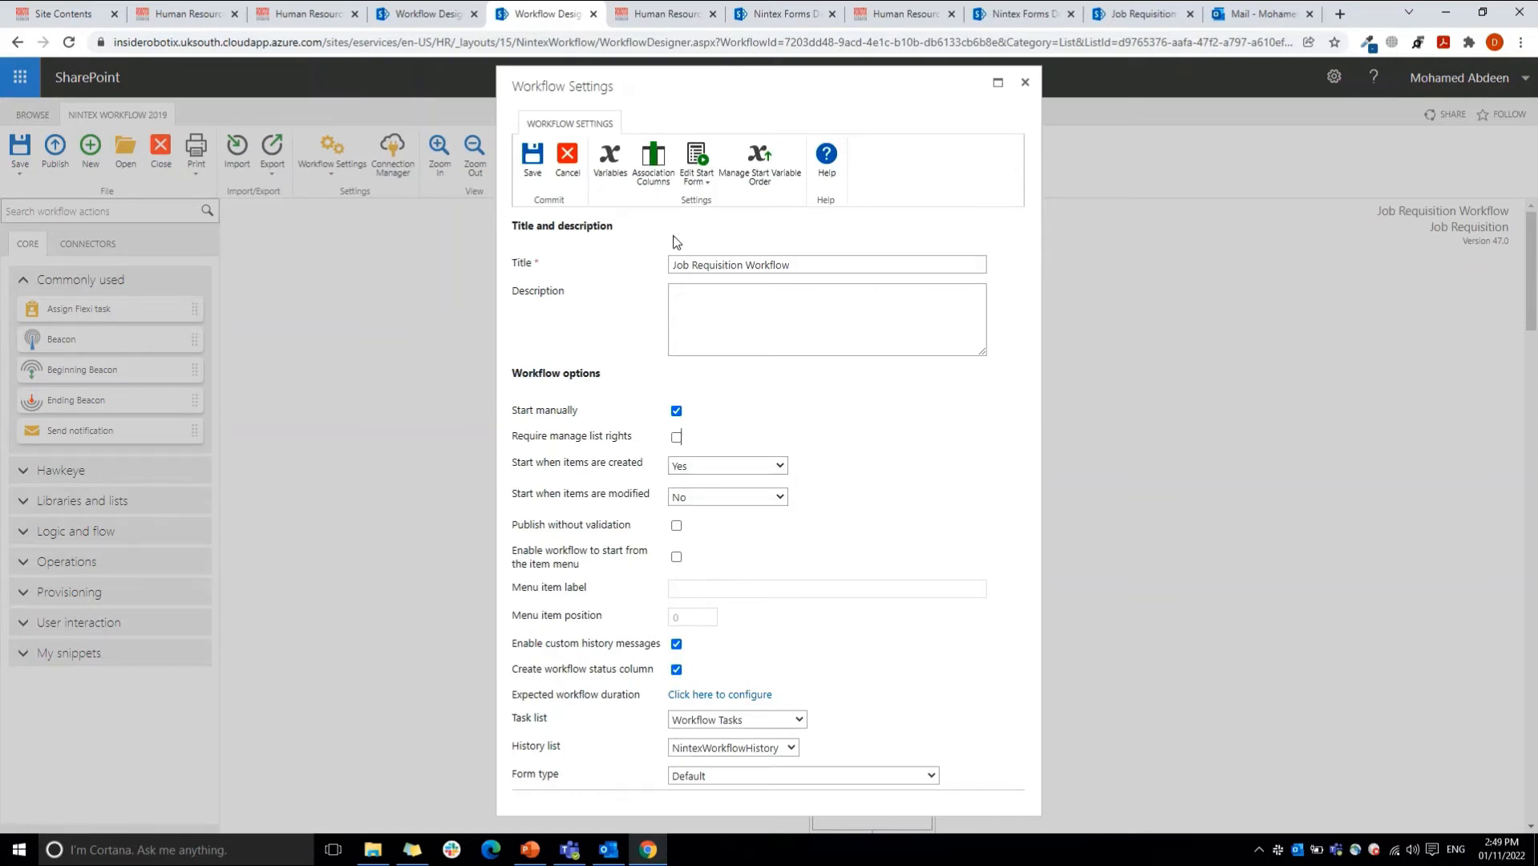
left_click(576, 159)
Step: In the Set workflow status action, add a new status named Initiation as the status text and save the action
mouse_move(874, 329)
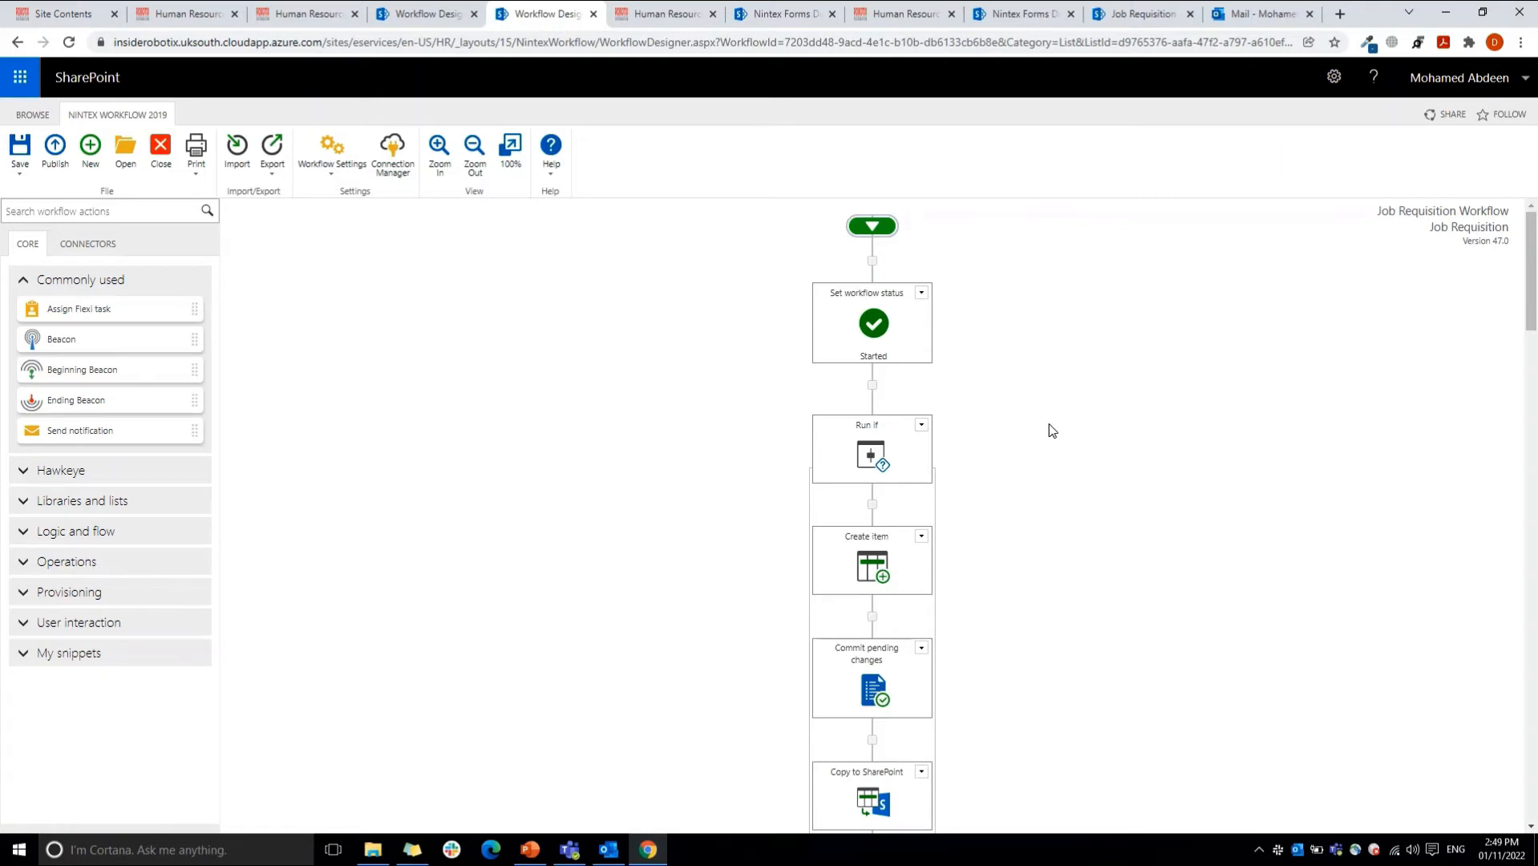
double_click(865, 334)
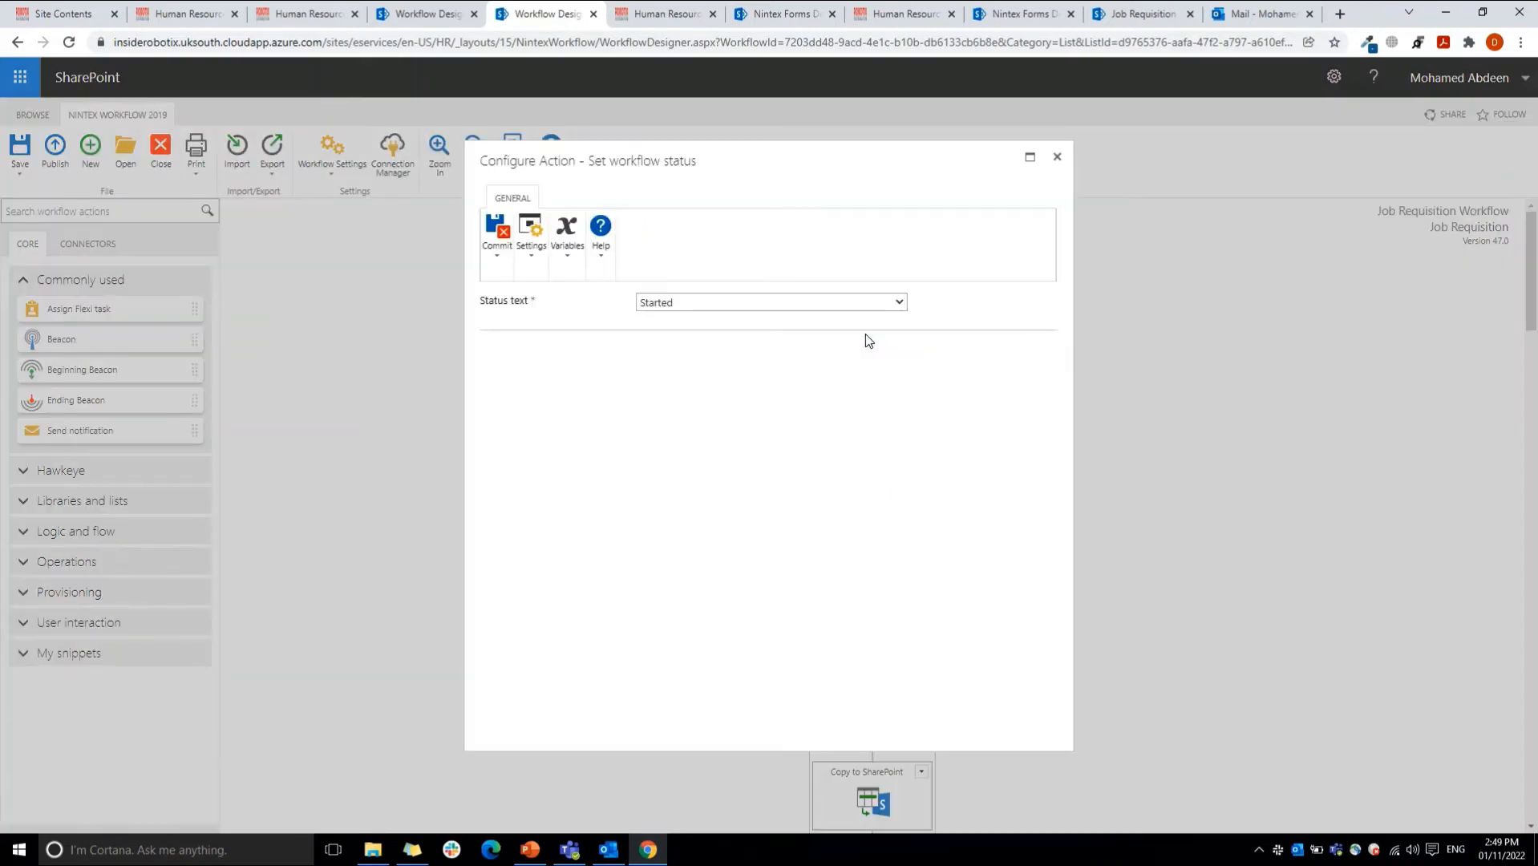
left_click(805, 304)
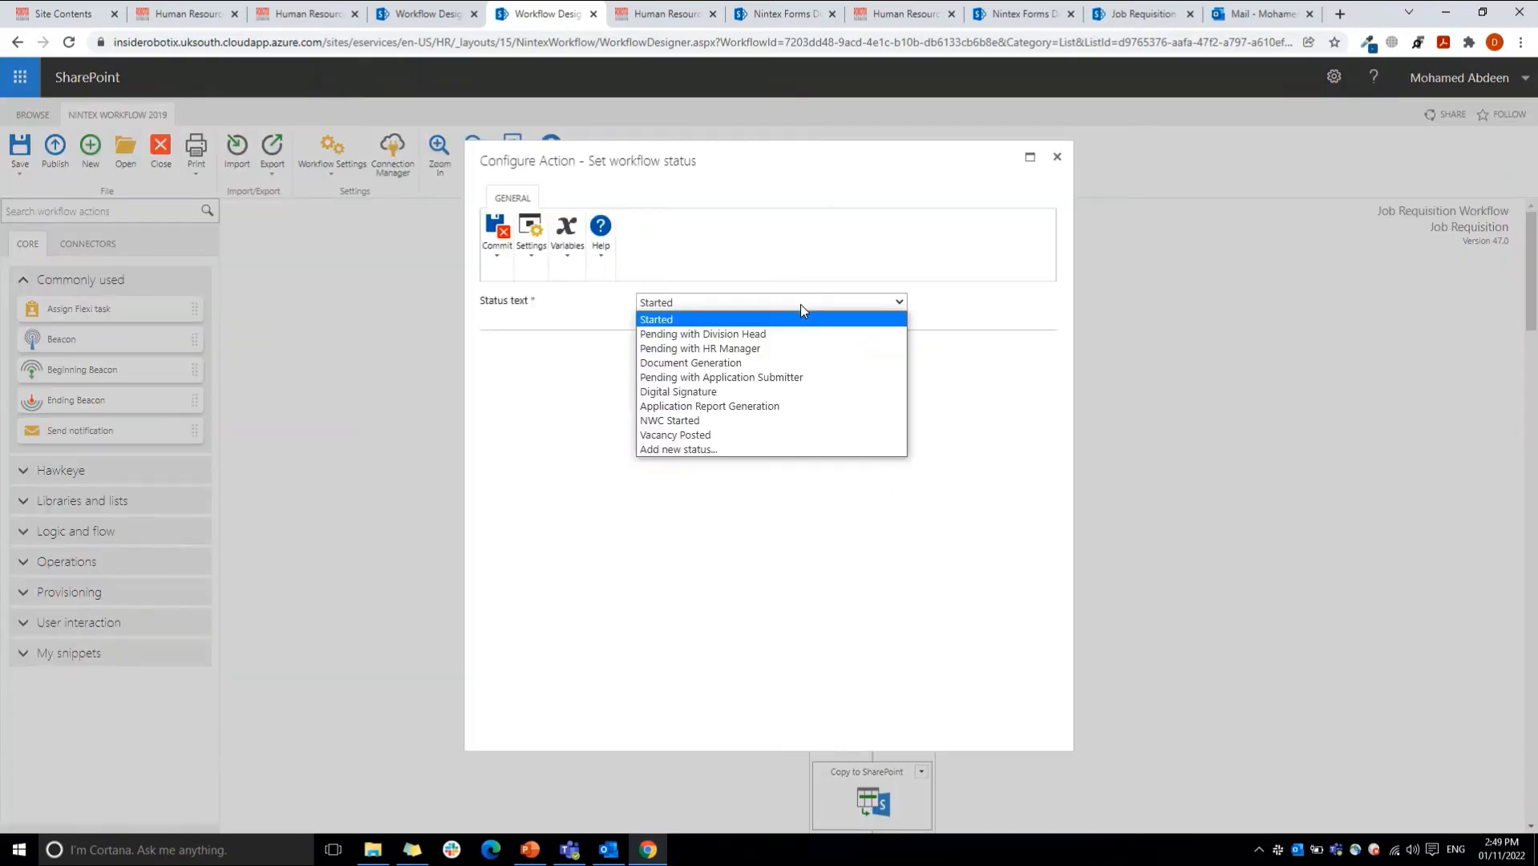
left_click(709, 450)
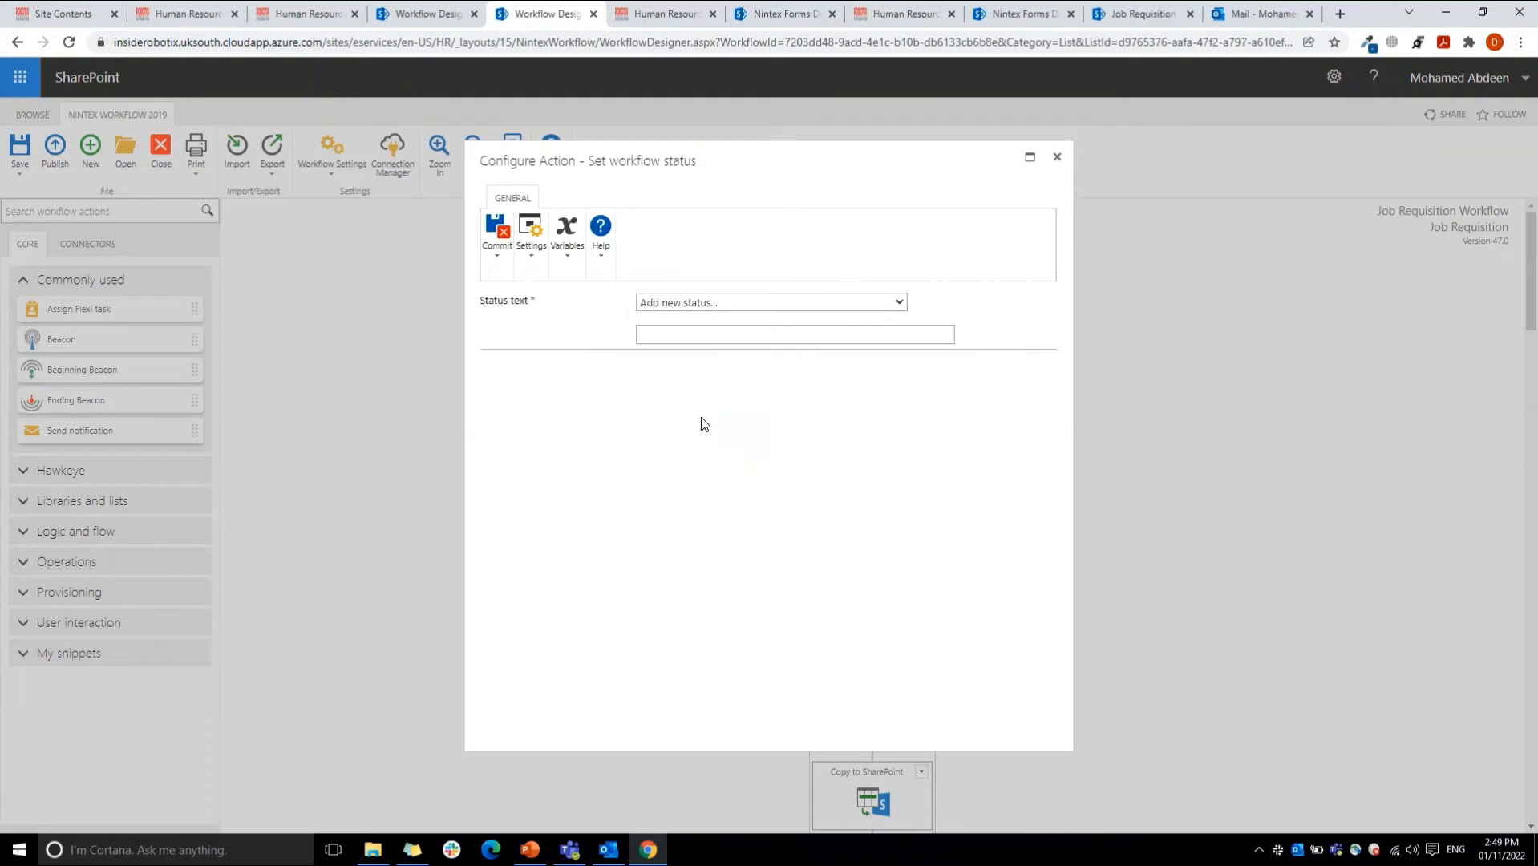
left_click(680, 335)
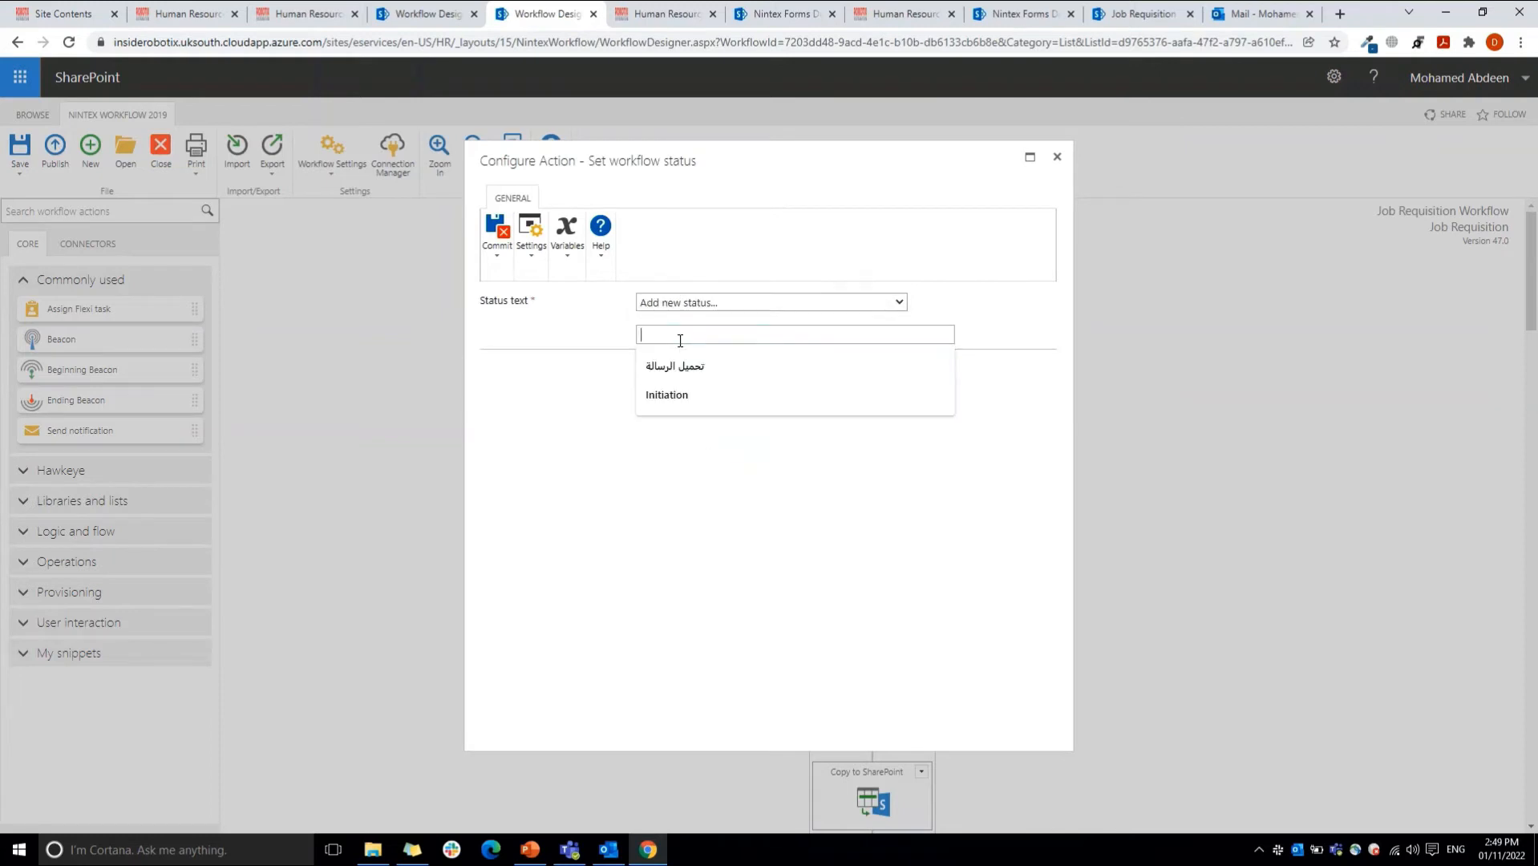
left_click(668, 403)
left_click(491, 245)
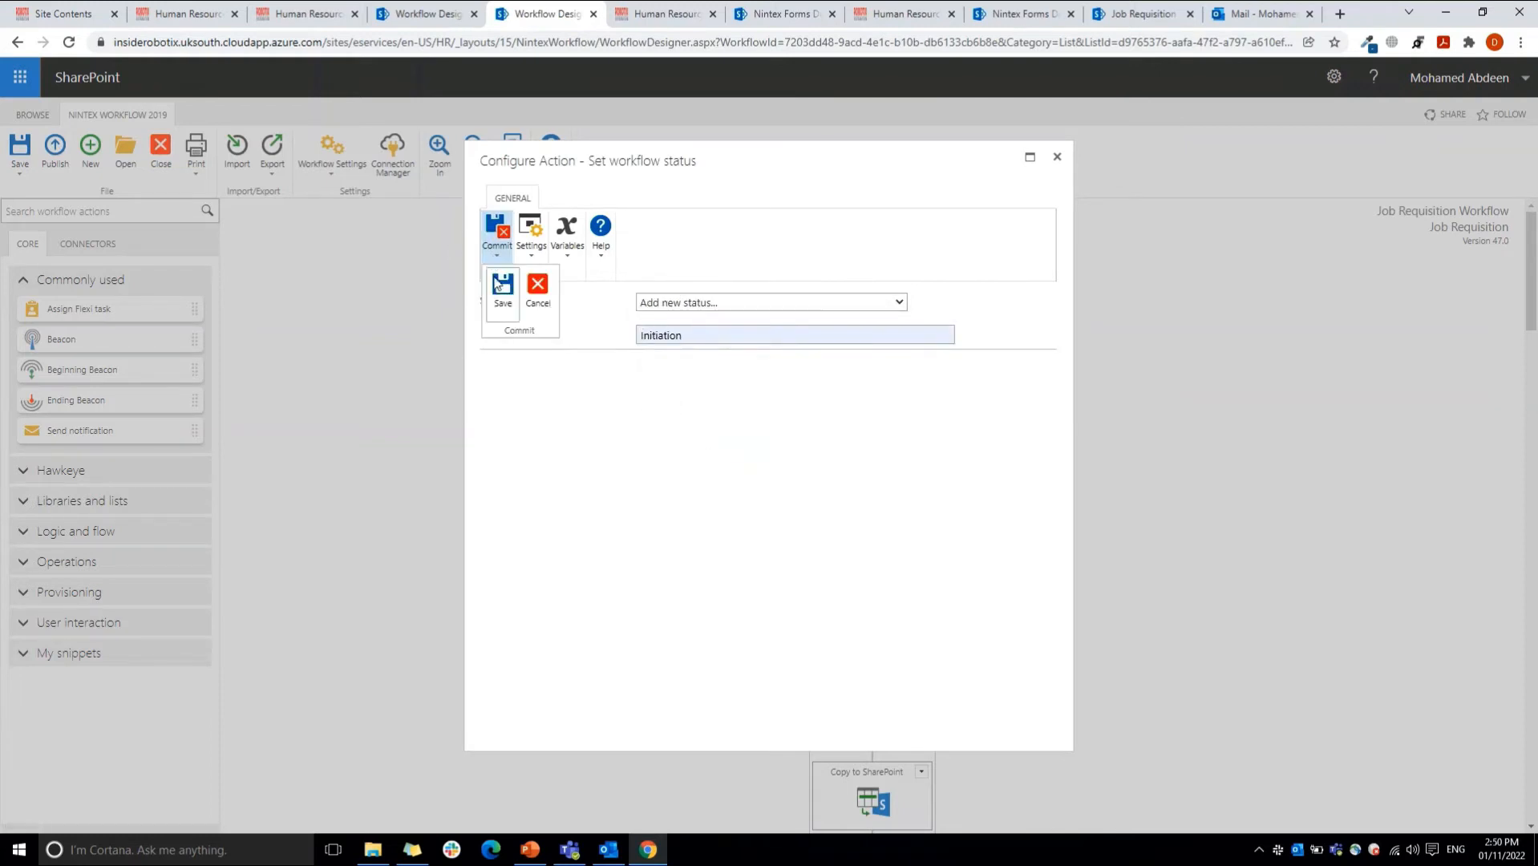
left_click(501, 293)
Step: Set the Set workflow status action's status text back to Started and save the action
double_click(885, 331)
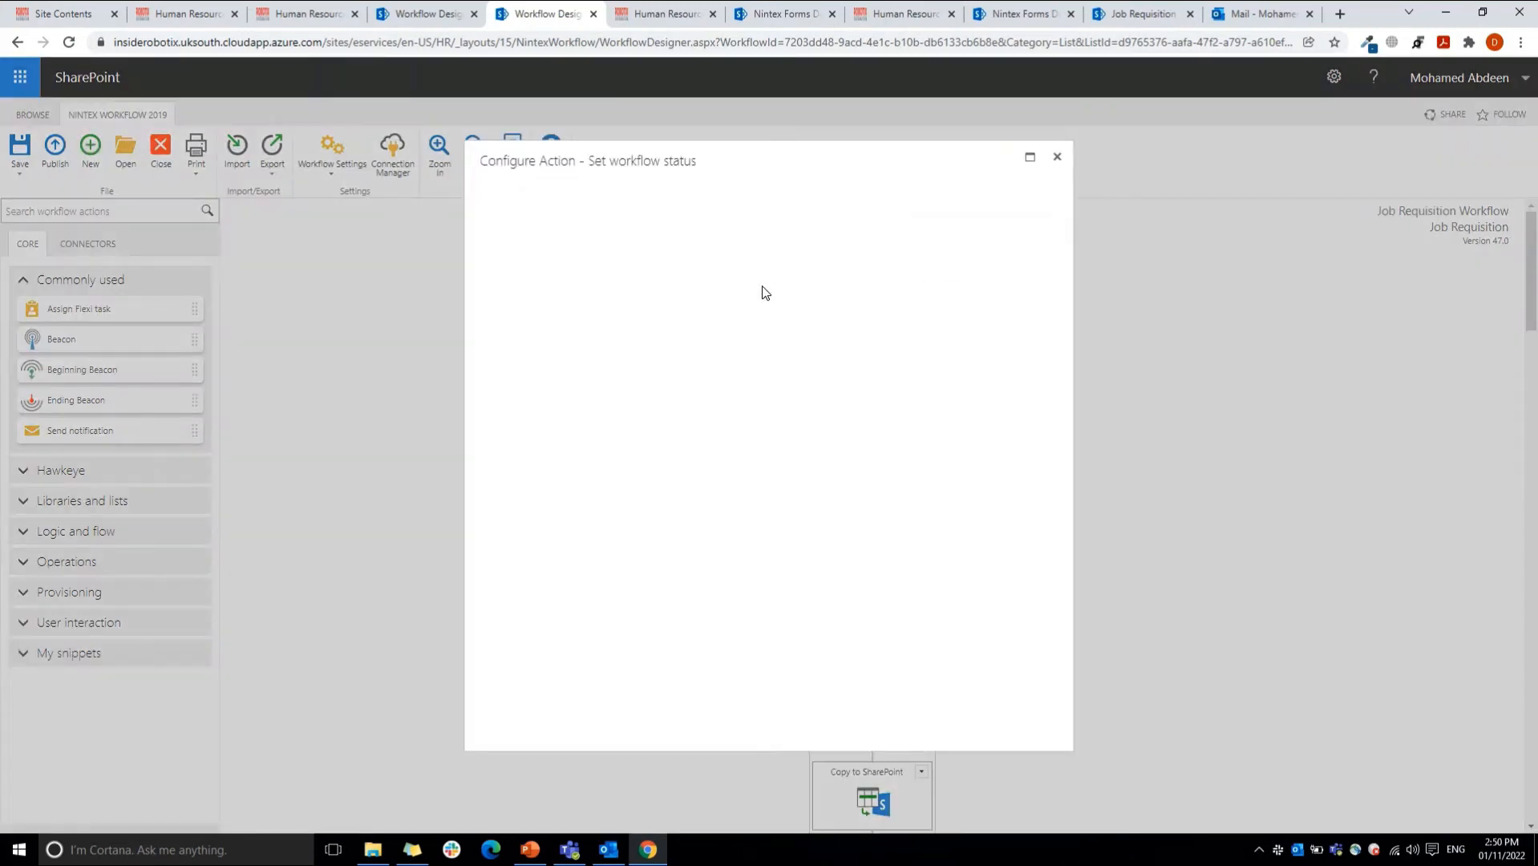
left_click(745, 301)
left_click(732, 319)
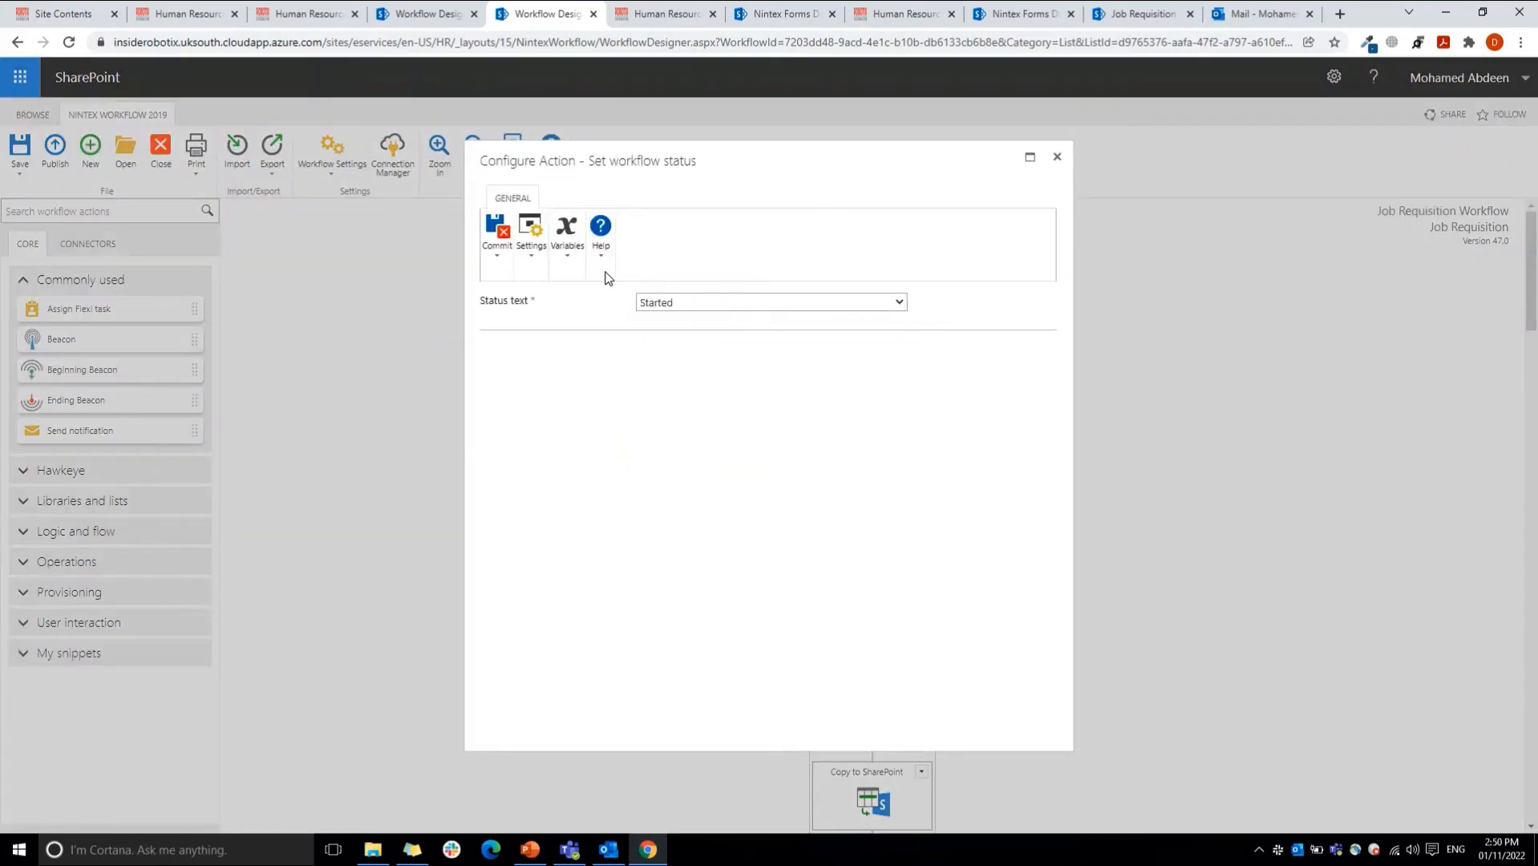
left_click(496, 241)
left_click(502, 293)
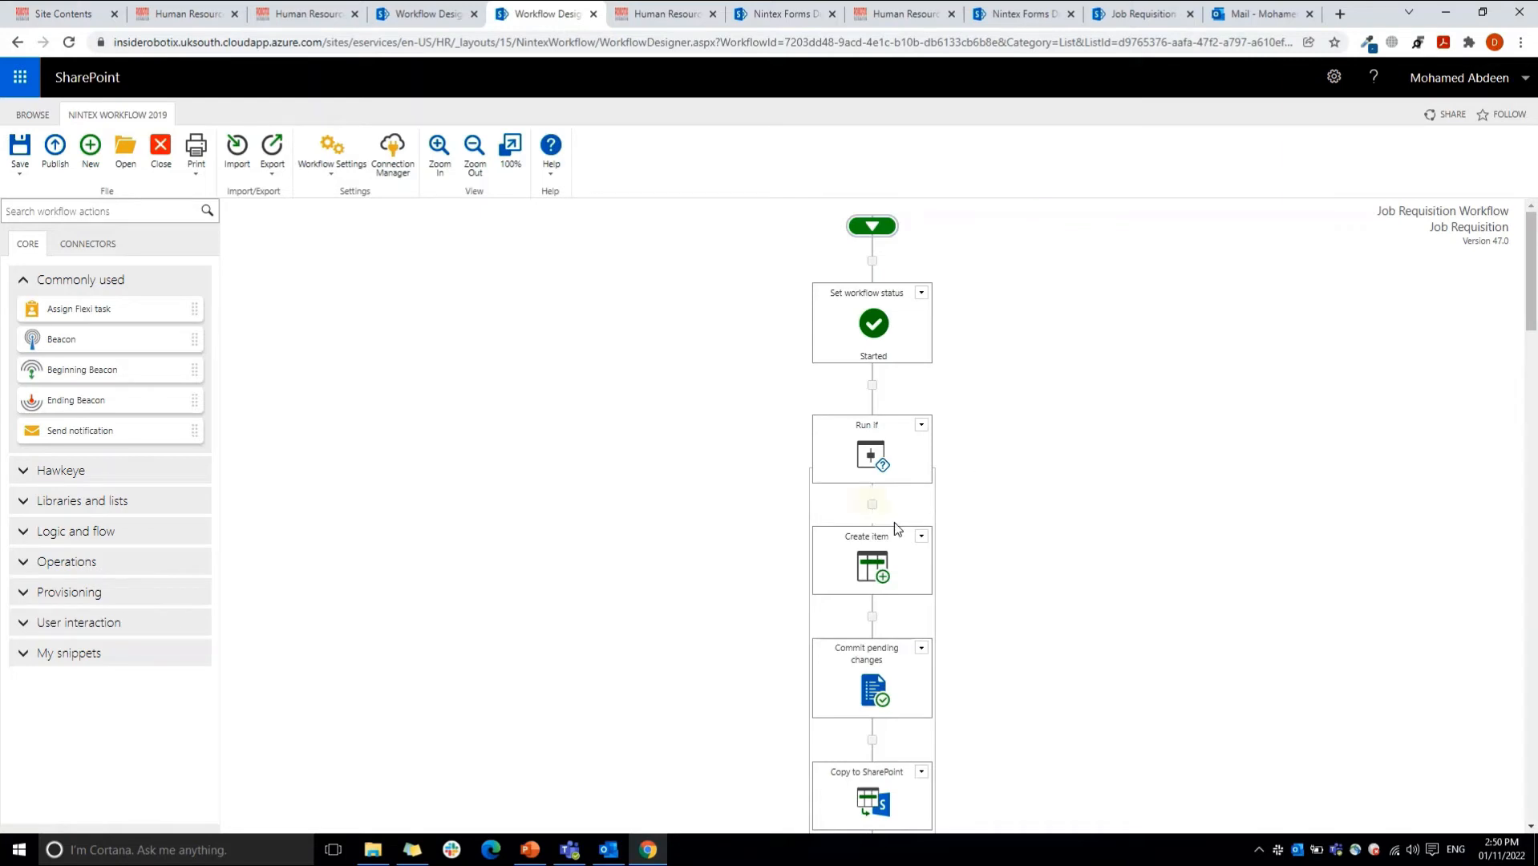
Step: Open the Create item action, review Job Requisition Requests Documents as the target list, and select Name as the field
mouse_move(893, 529)
double_click(868, 559)
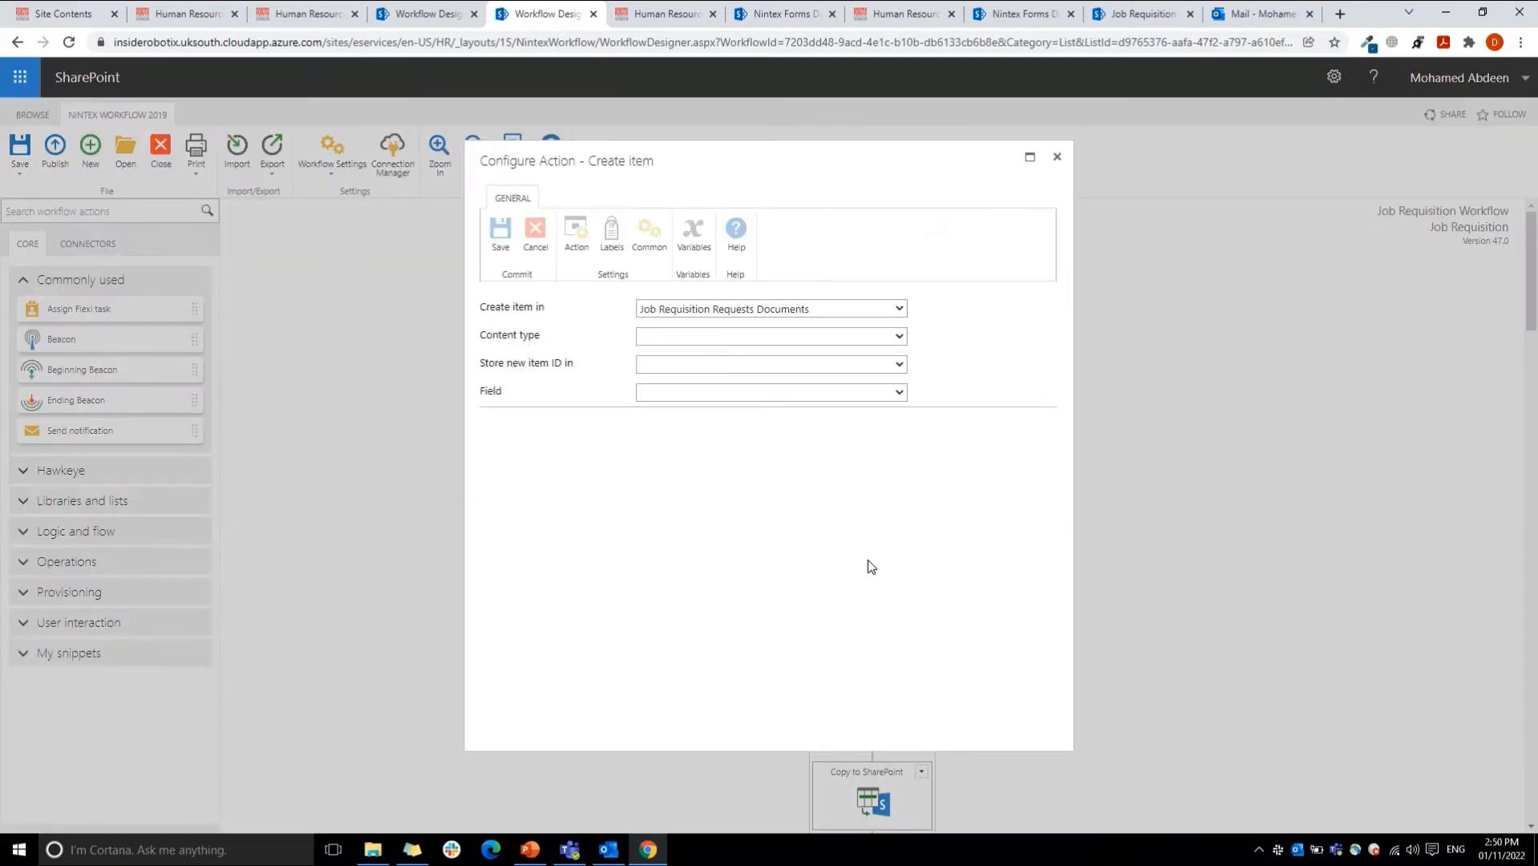
left_click(711, 304)
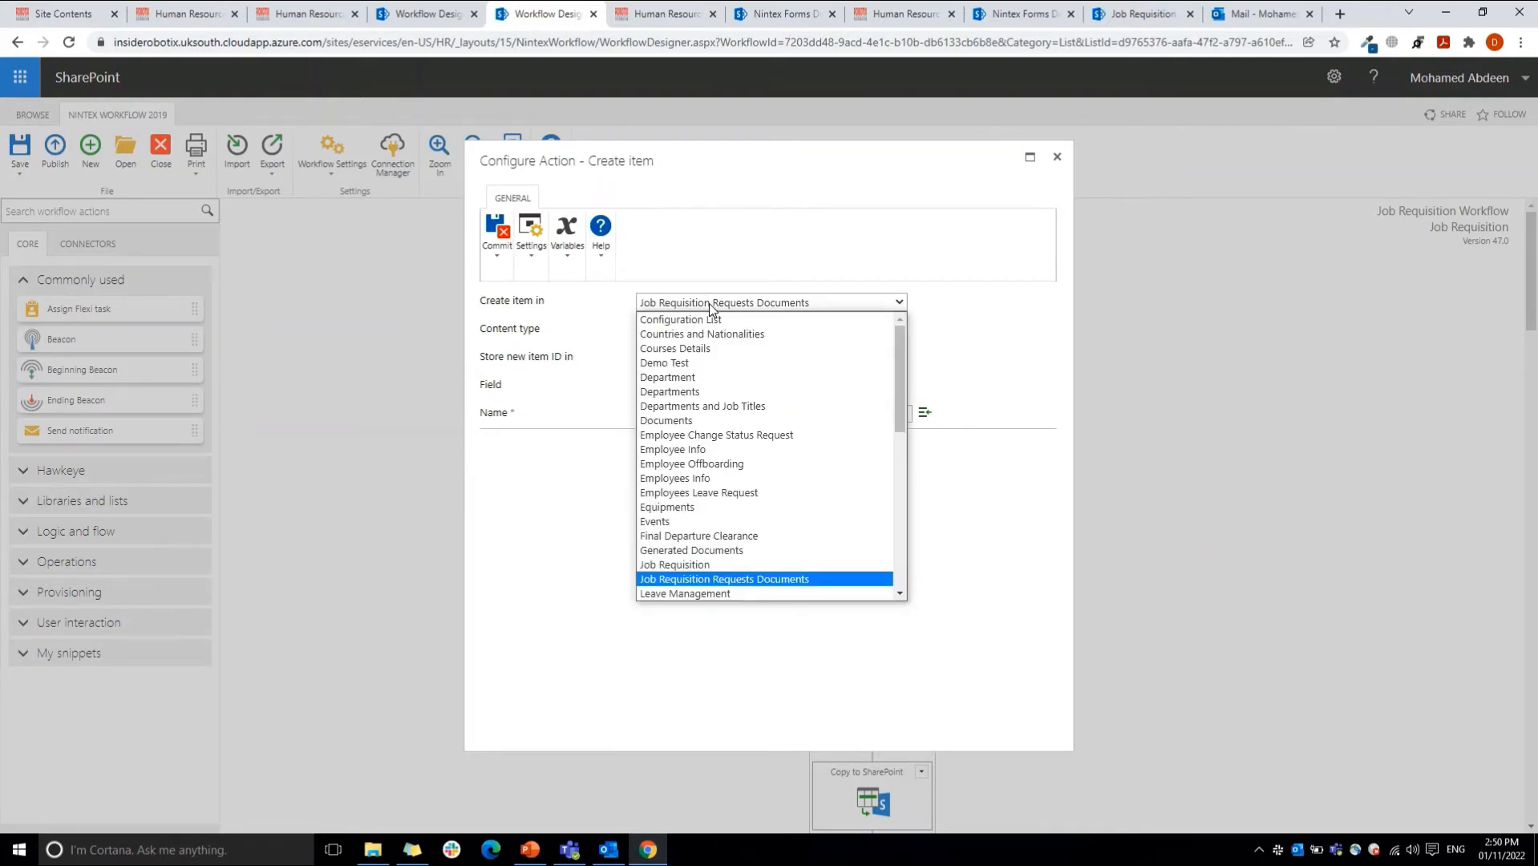
left_click(720, 579)
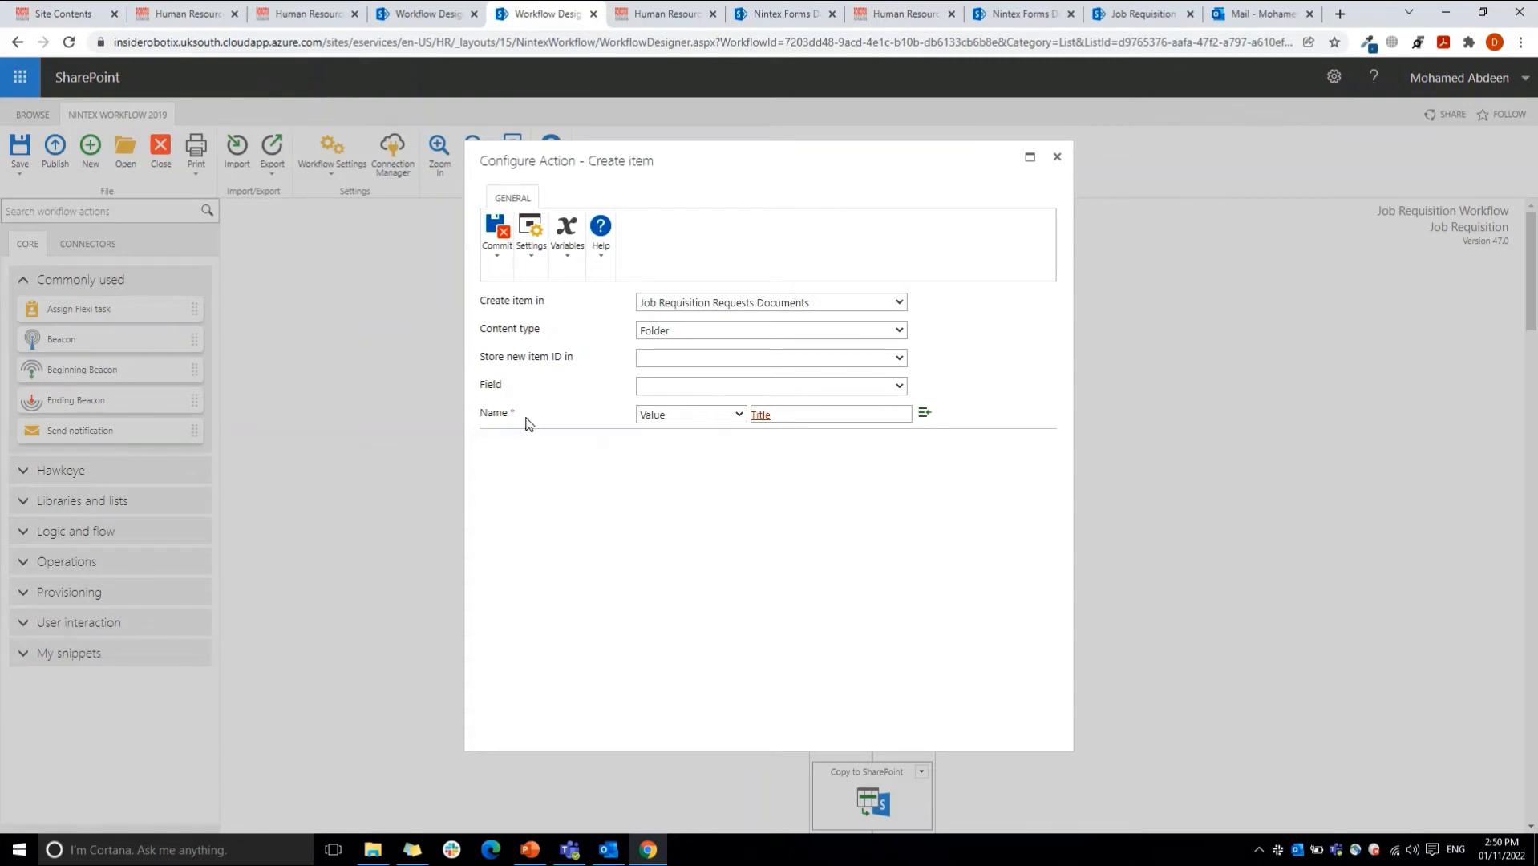
left_click(680, 388)
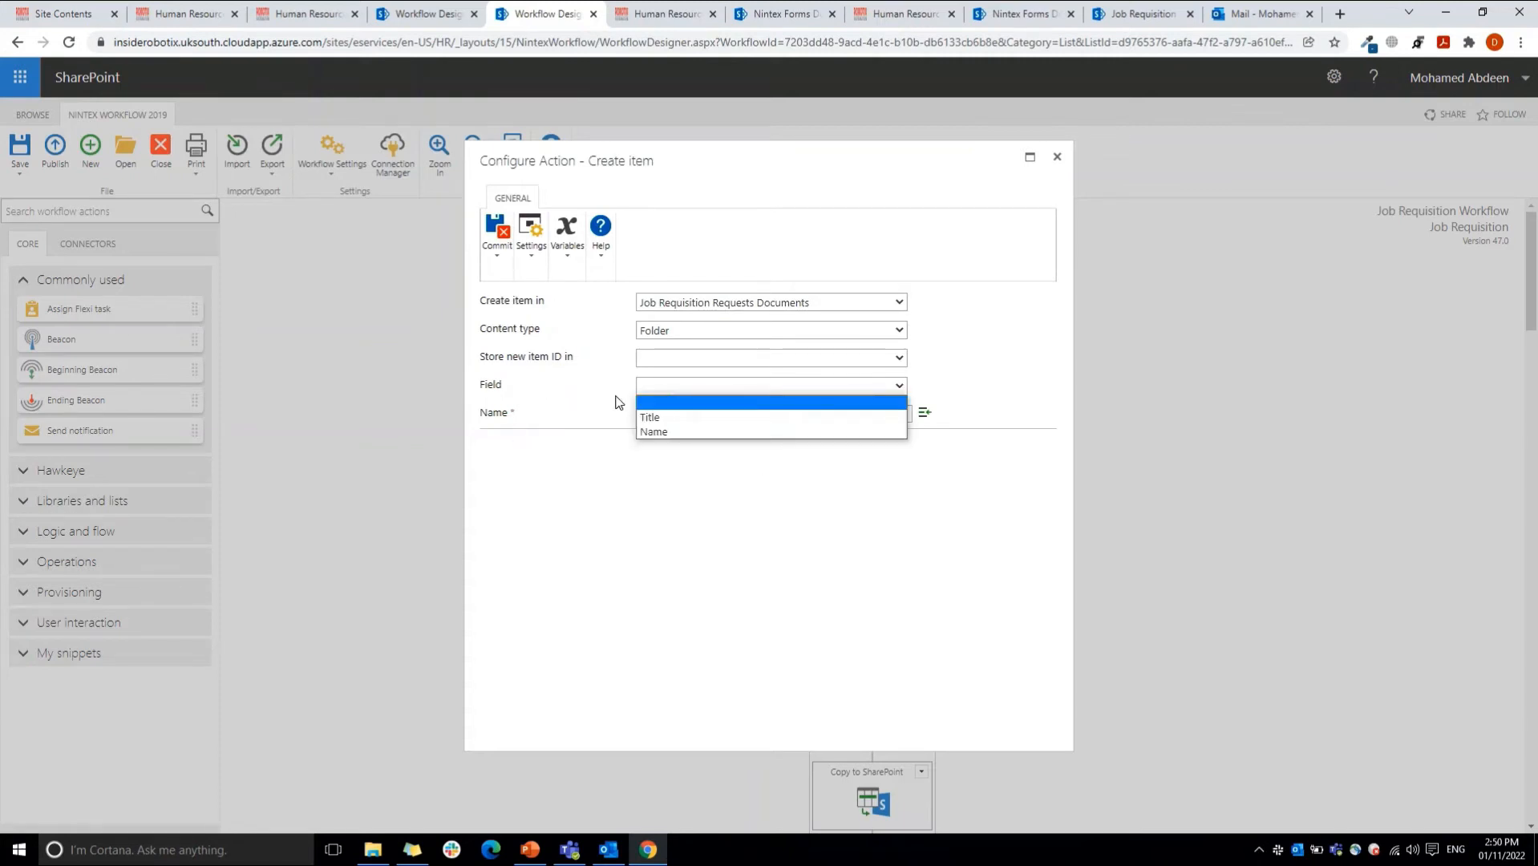
left_click(682, 432)
Step: Look up the Title item property in the reference picker for the folder's name value, and close the Create item action without saving
double_click(792, 415)
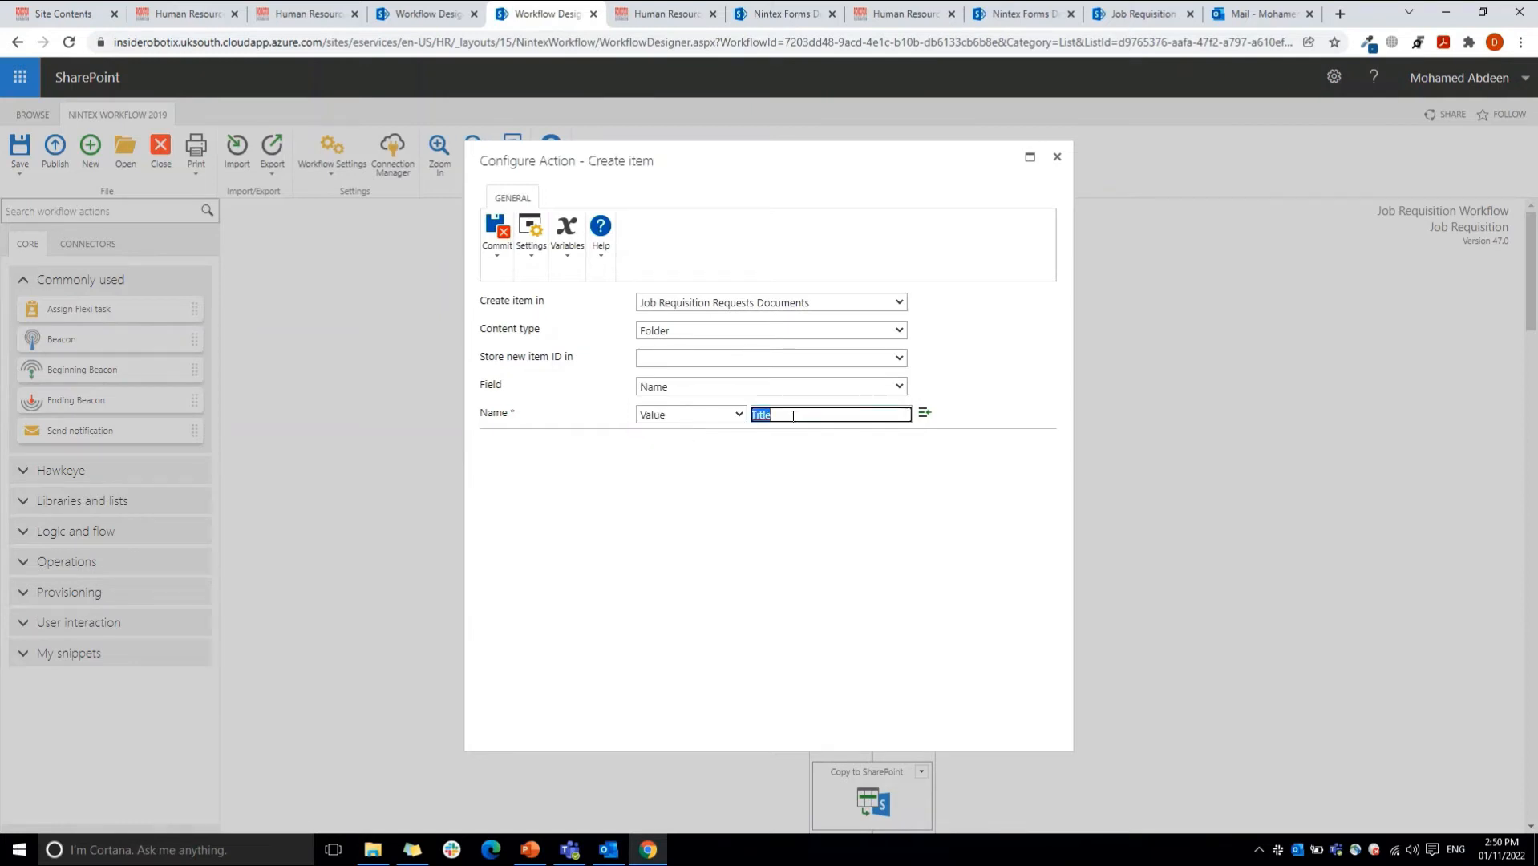
left_click(792, 416)
left_click(924, 414)
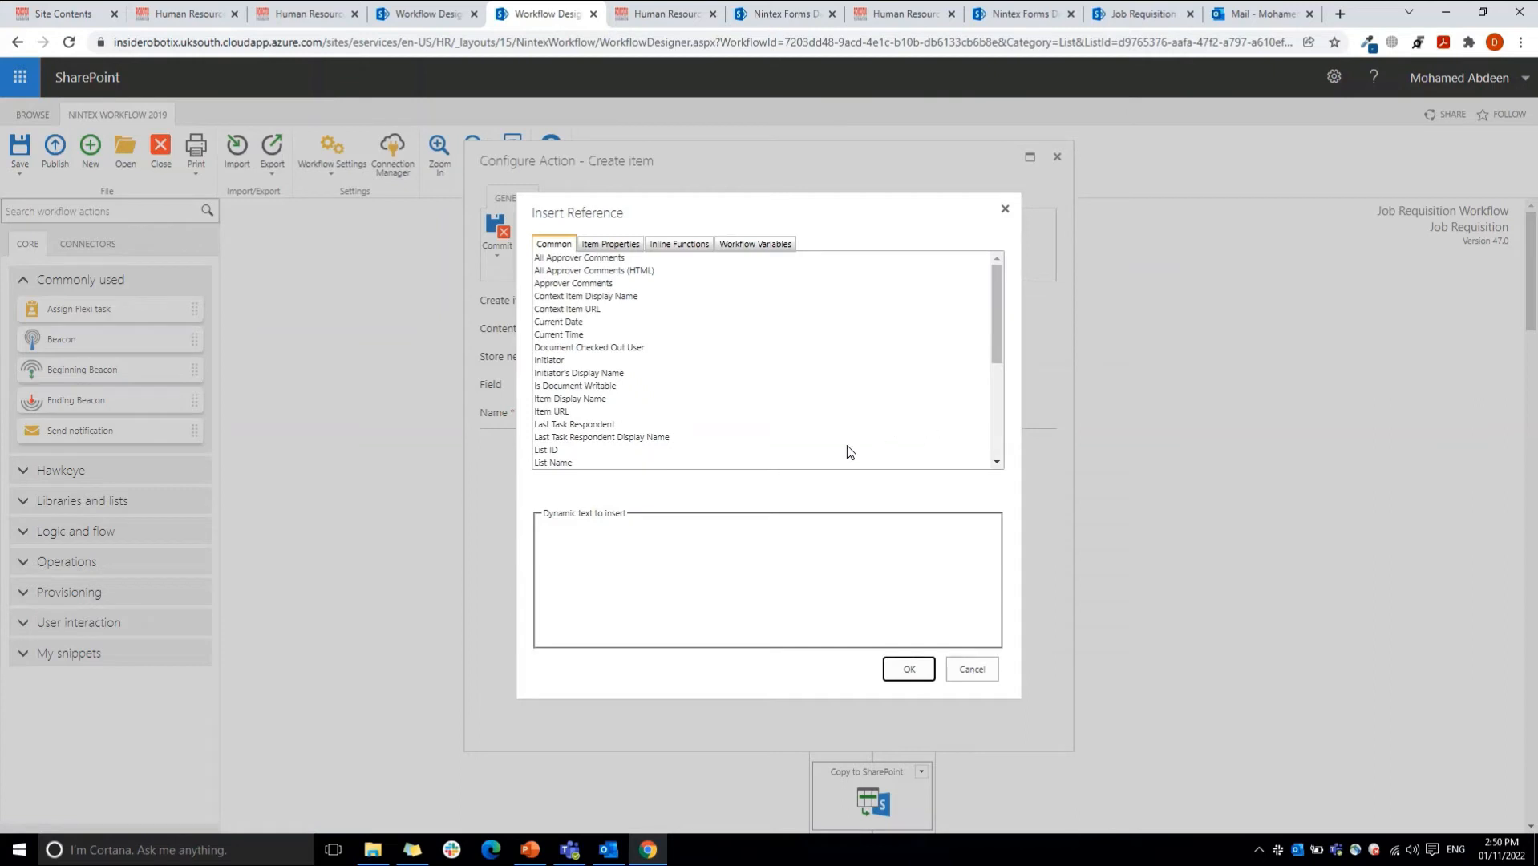
left_click(610, 244)
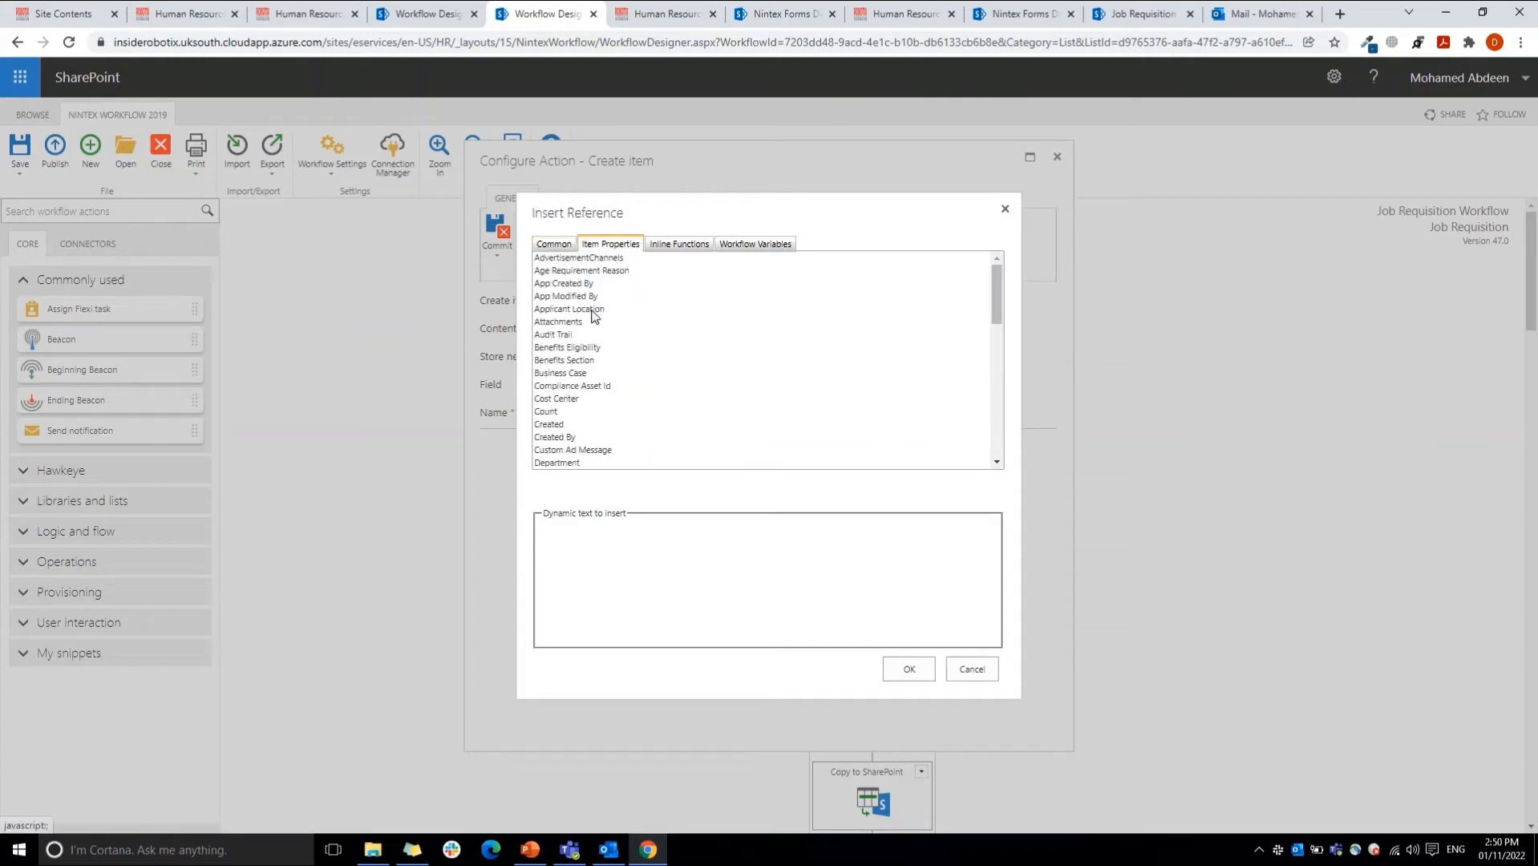
left_click(593, 311)
key("t")
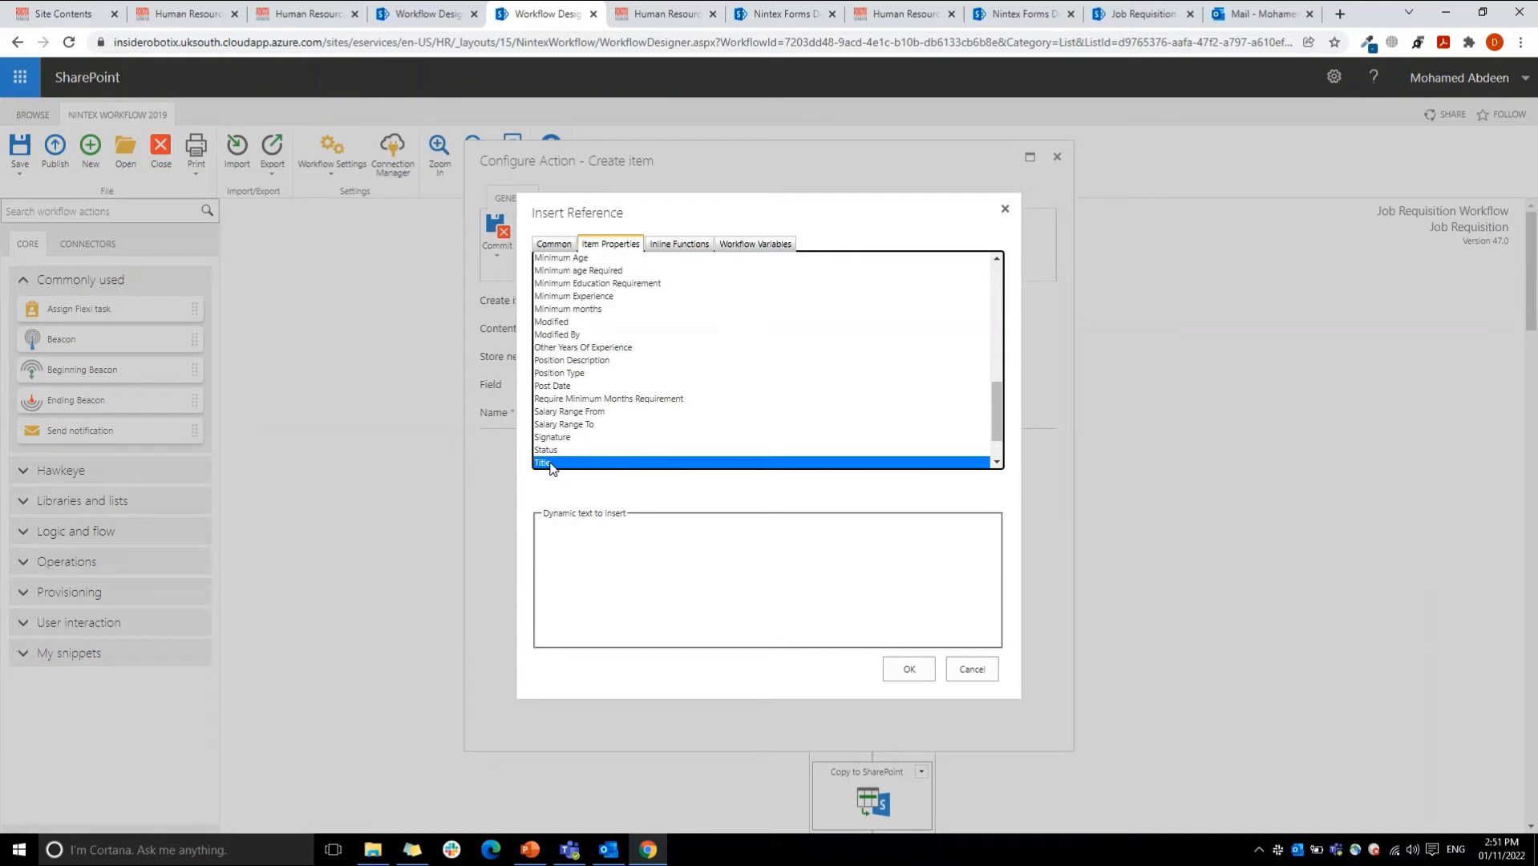
left_click(971, 669)
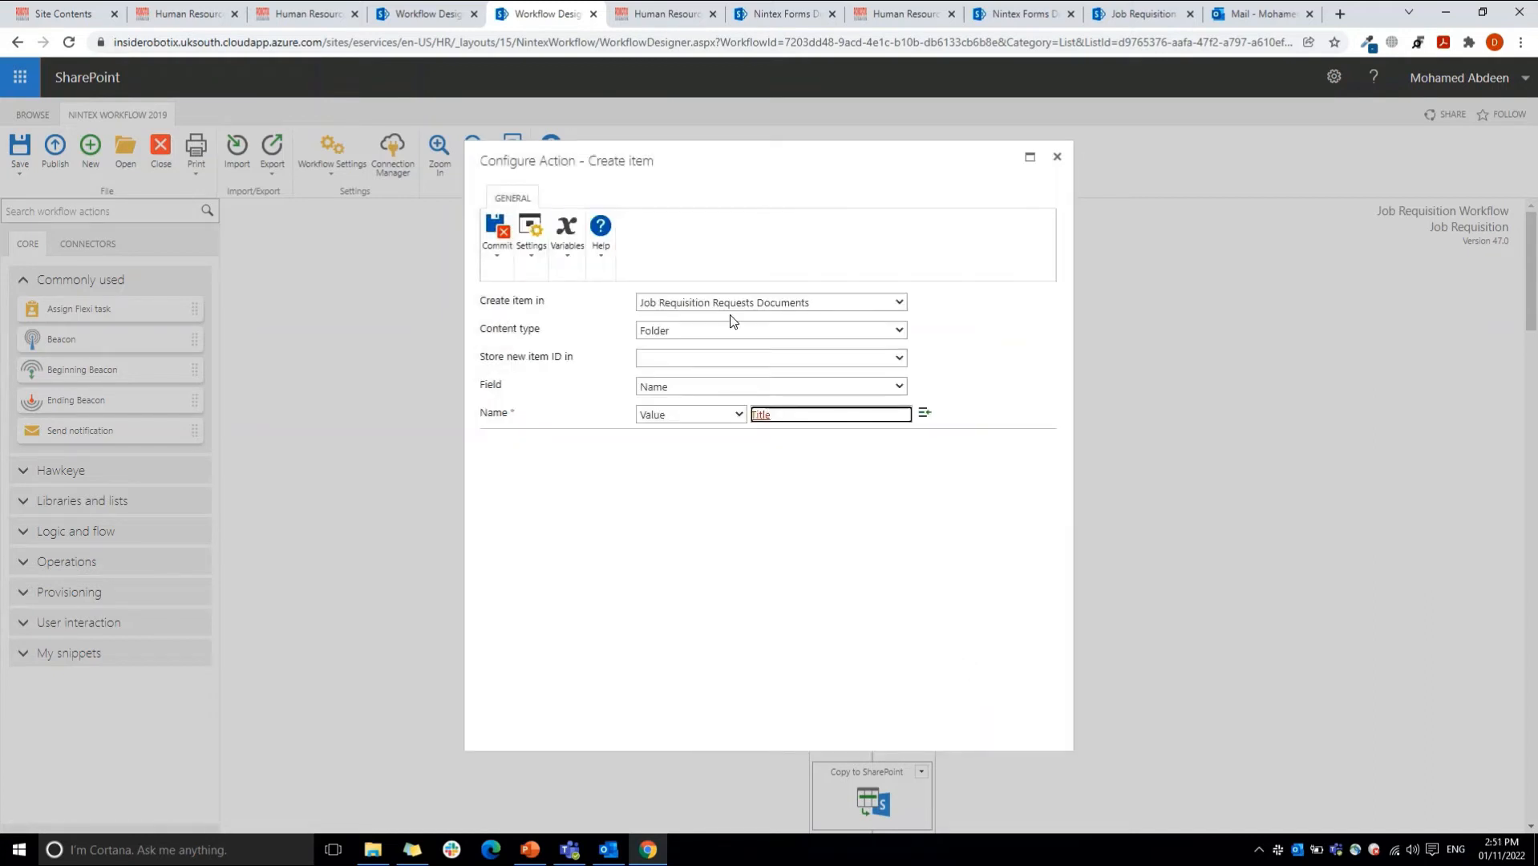
left_click(1057, 156)
Step: Open the Copy to SharePoint action and inspect its destination URL, closing the reference picker without inserting anything
mouse_move(1534, 274)
left_mouse_down()
mouse_move(1535, 318)
mouse_move(1534, 304)
left_mouse_up()
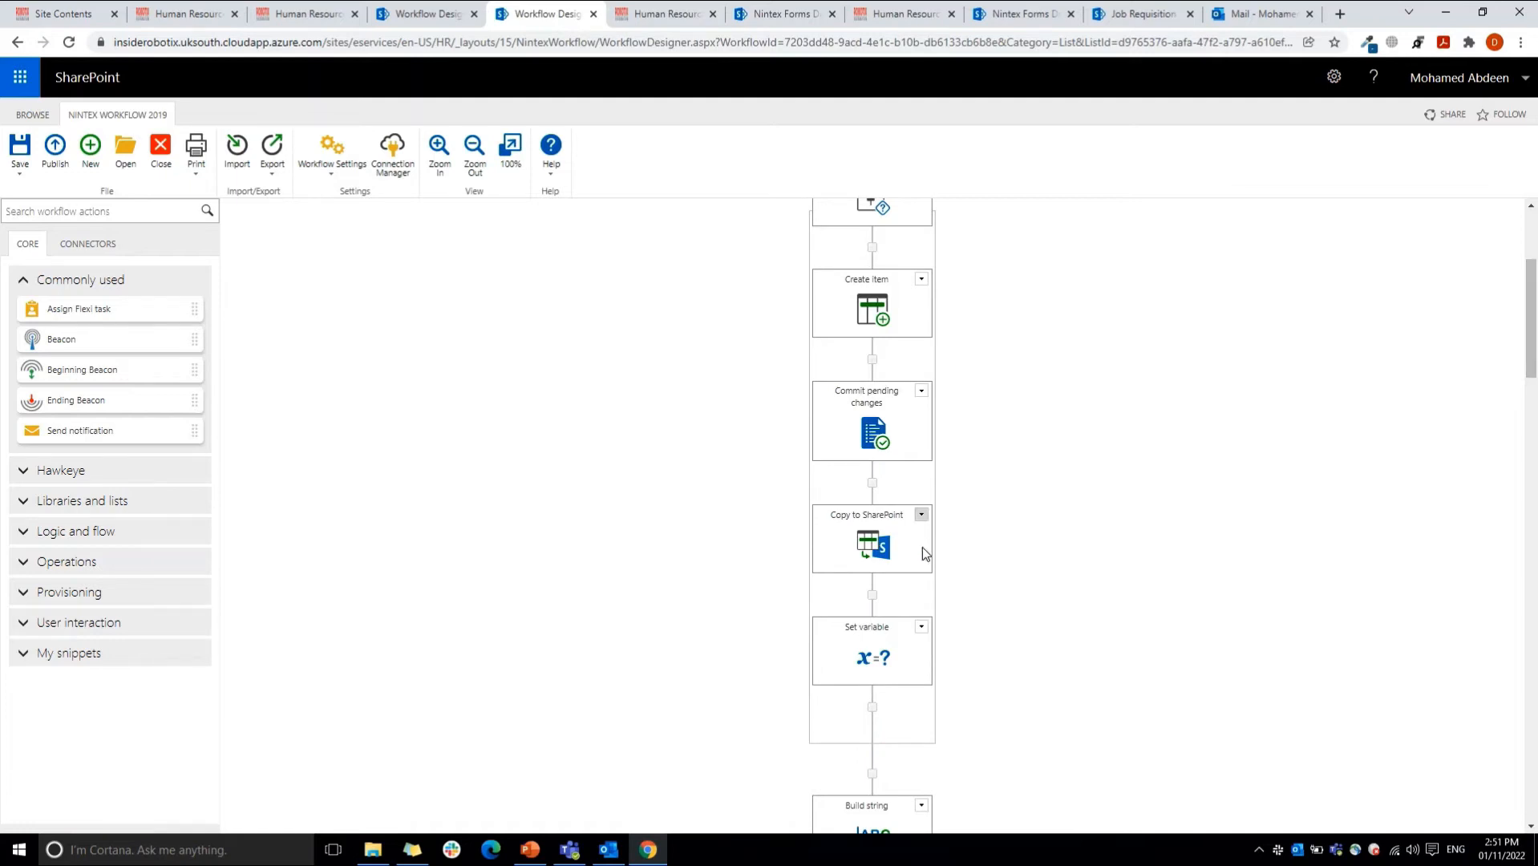
double_click(882, 544)
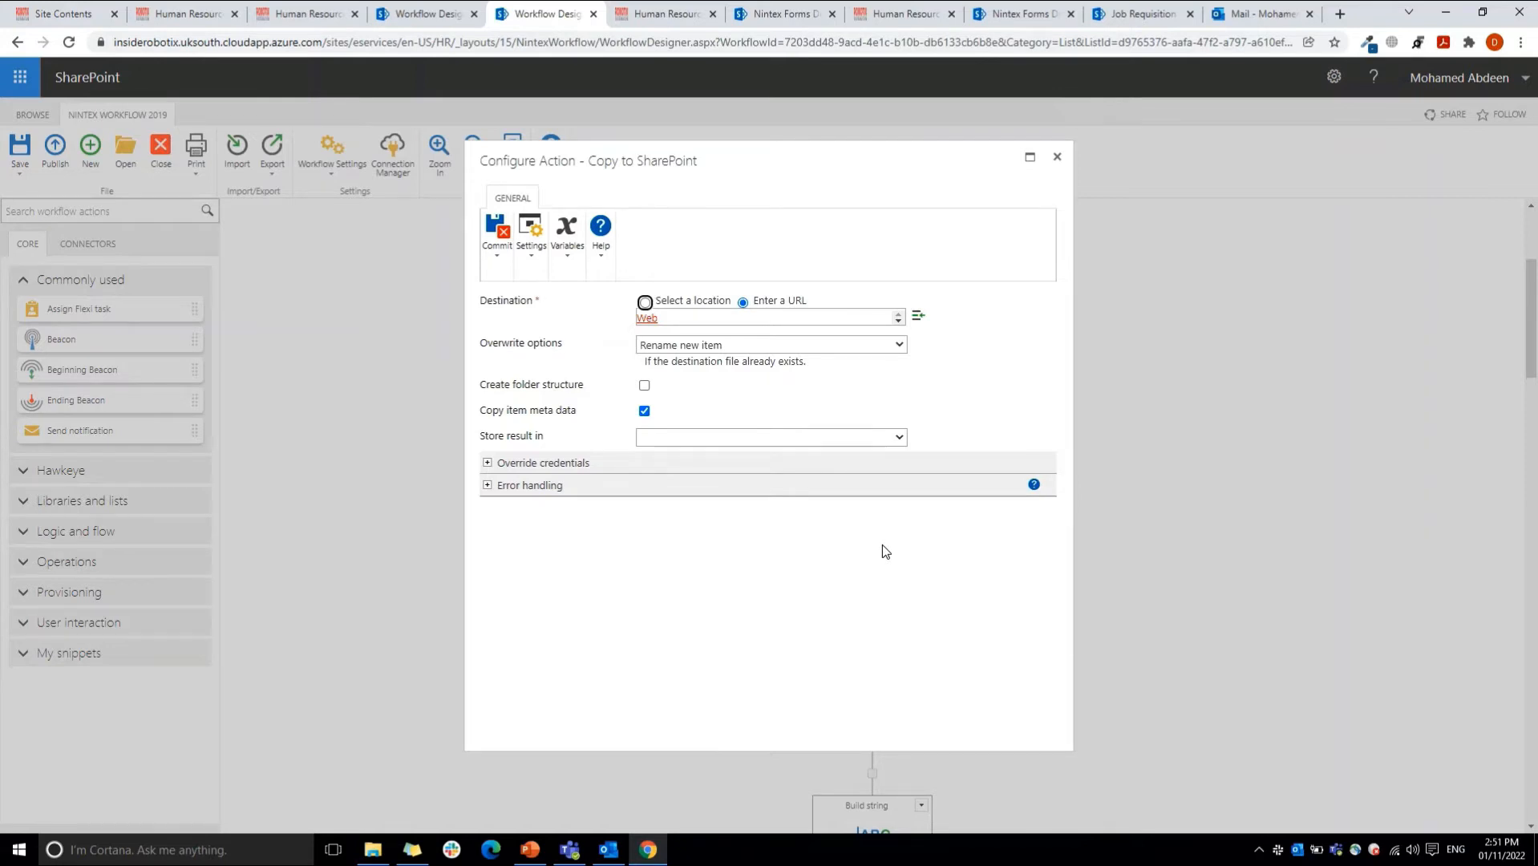
left_click(918, 318)
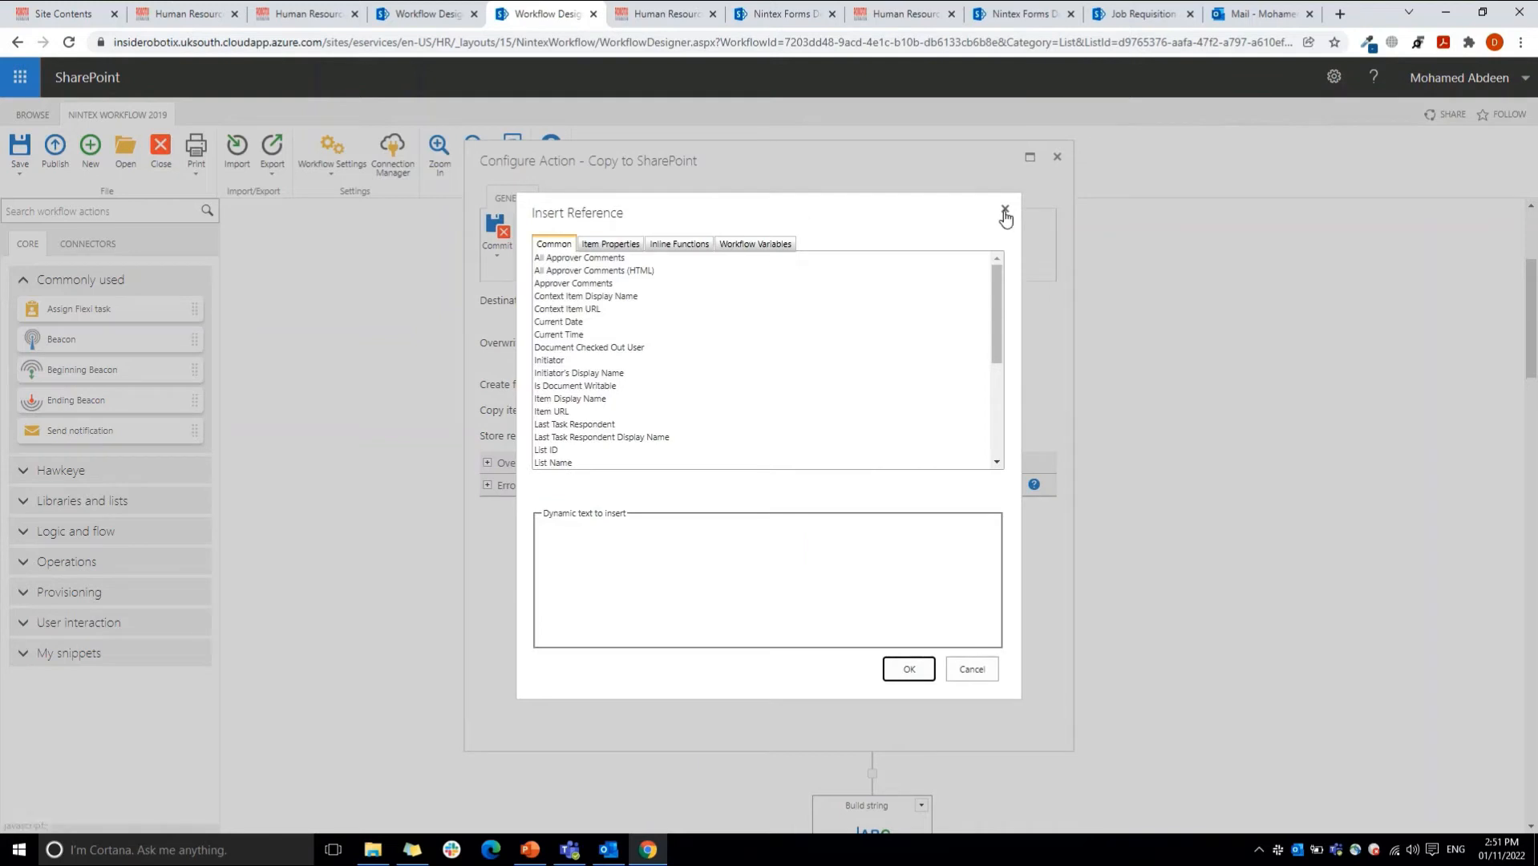
left_click(1005, 211)
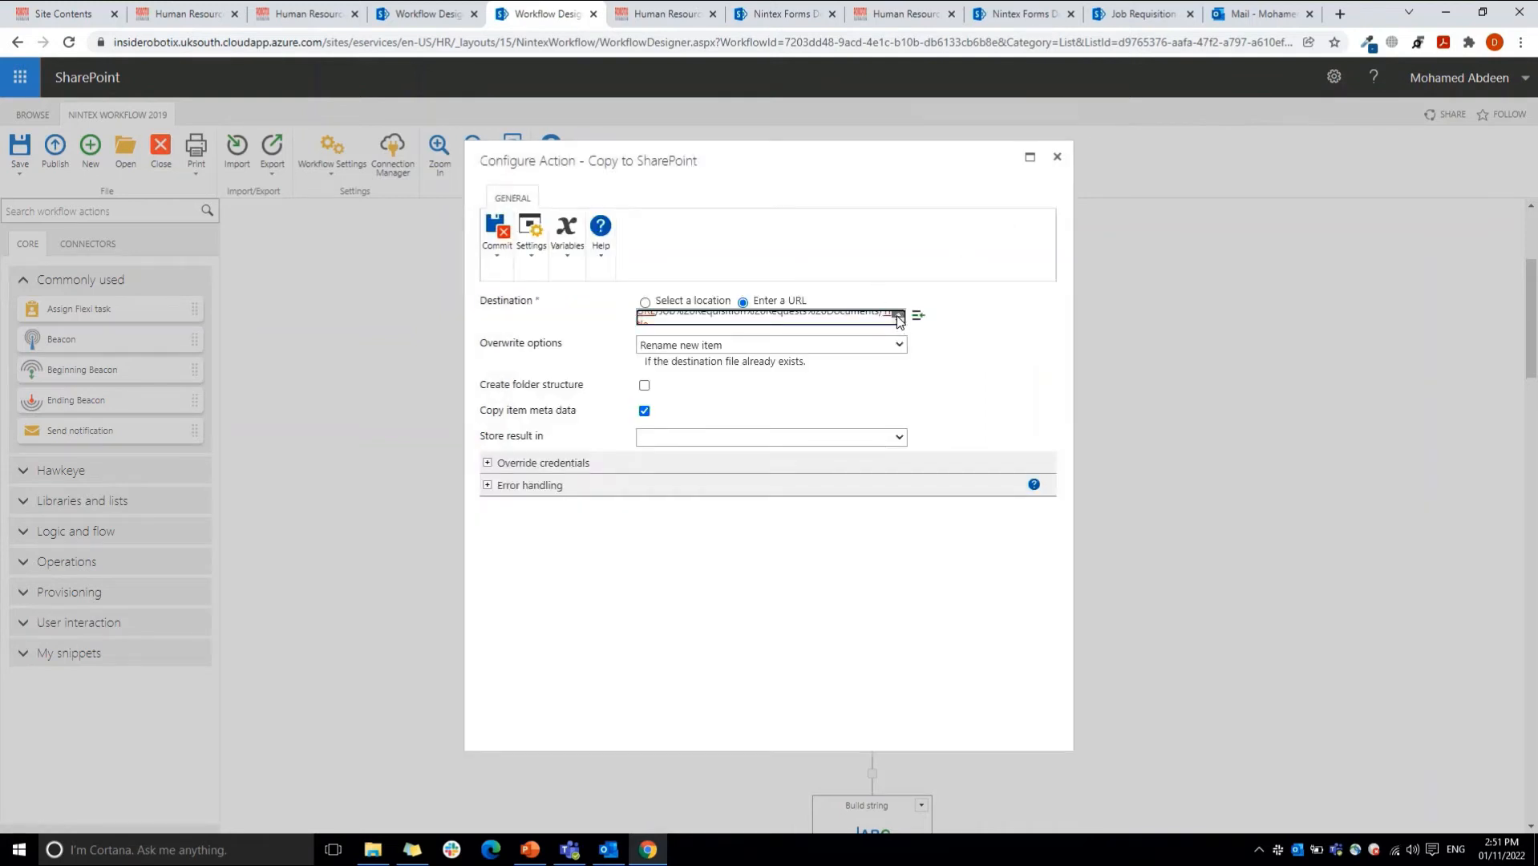
left_click(898, 316)
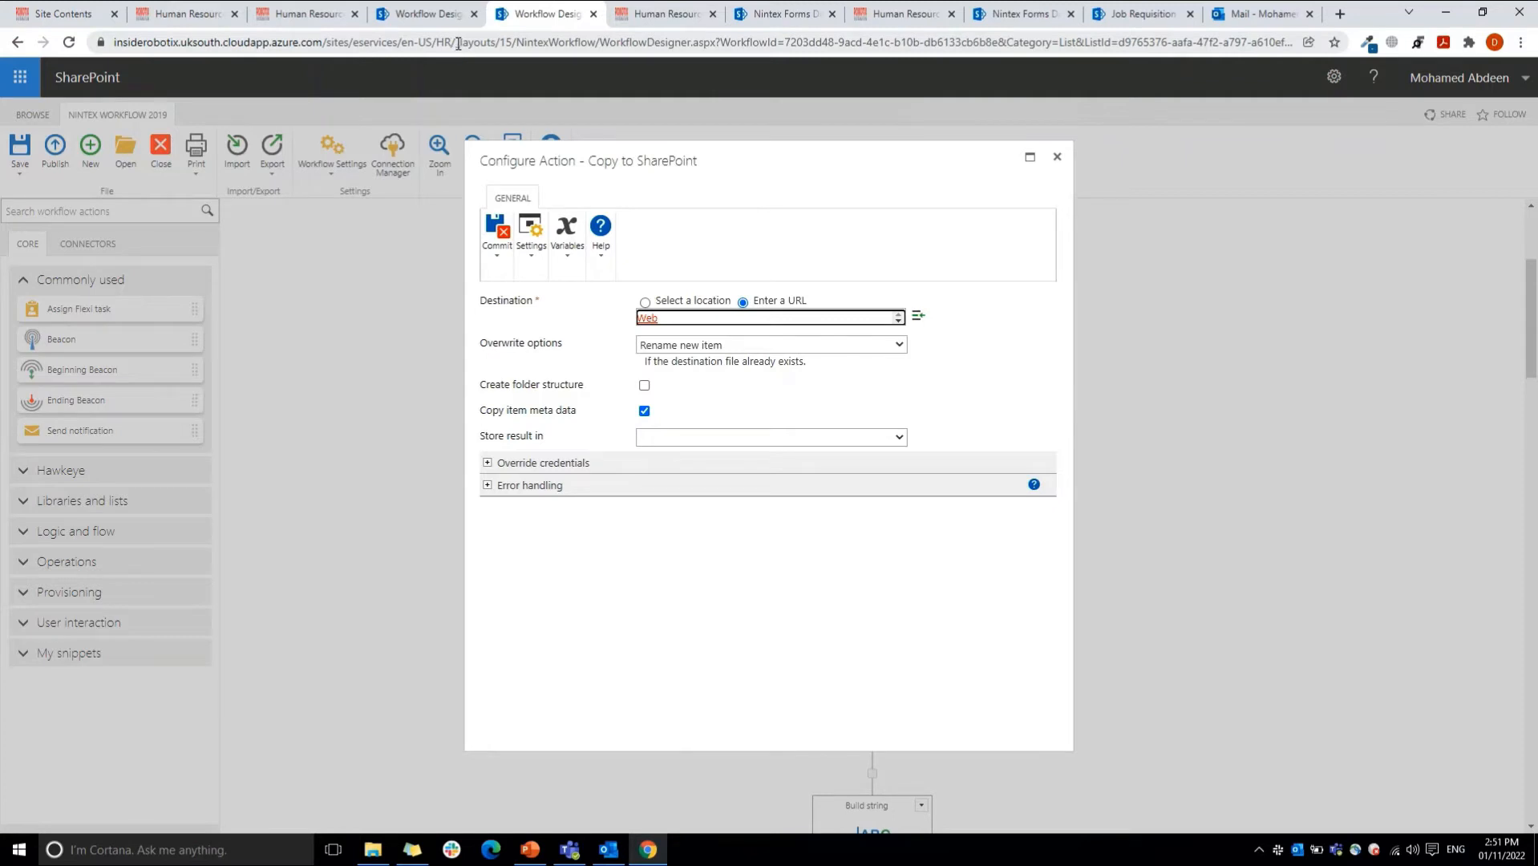
Step: Locate the Web URL reference among the common references for the copy destination, and cancel without inserting it
left_click(918, 316)
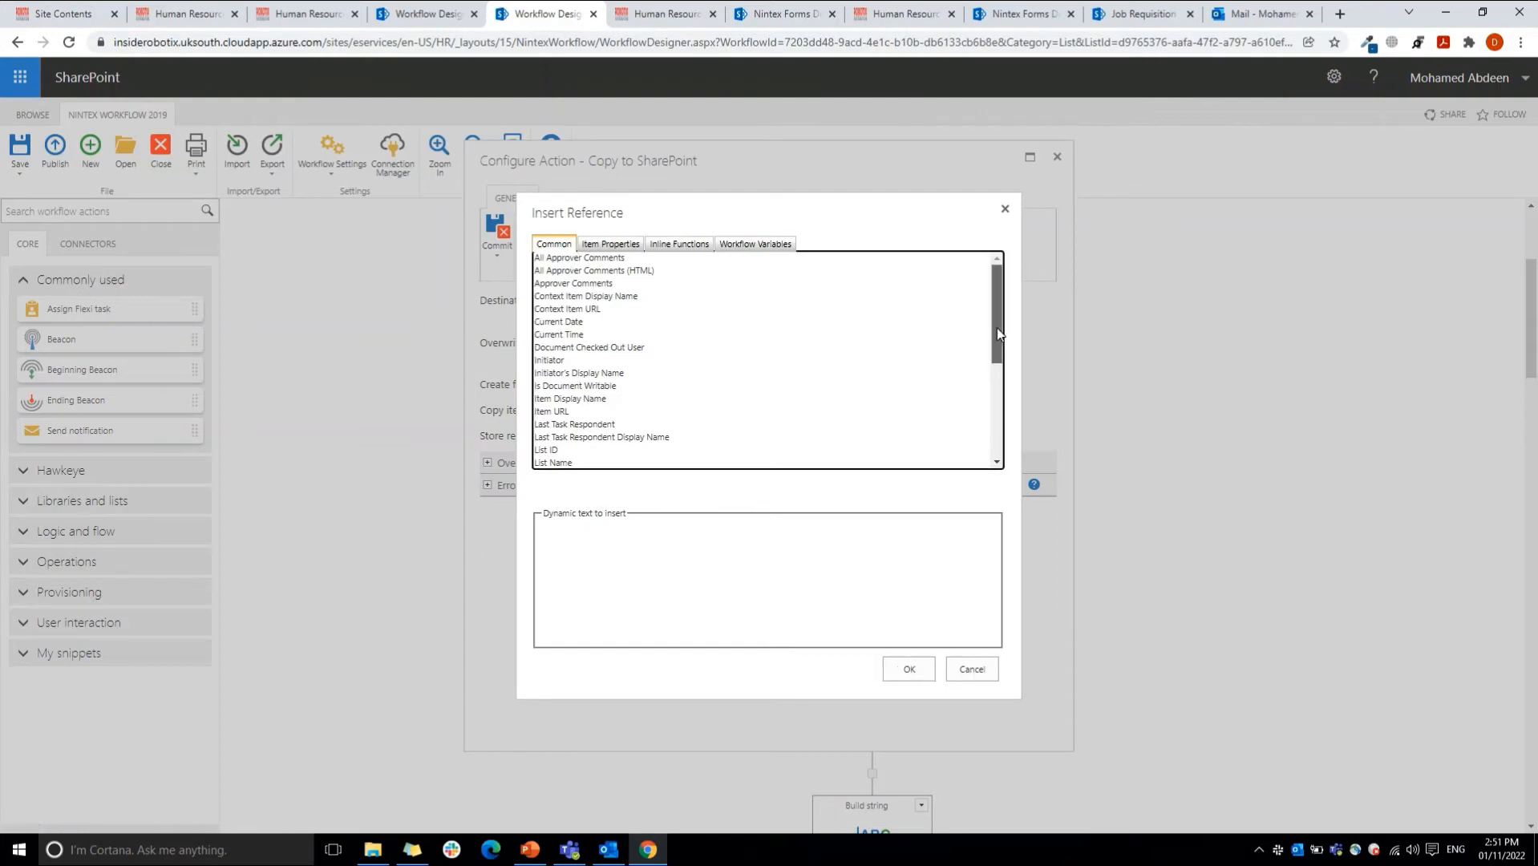
scroll(998, 328, "down", 3)
left_click(554, 399)
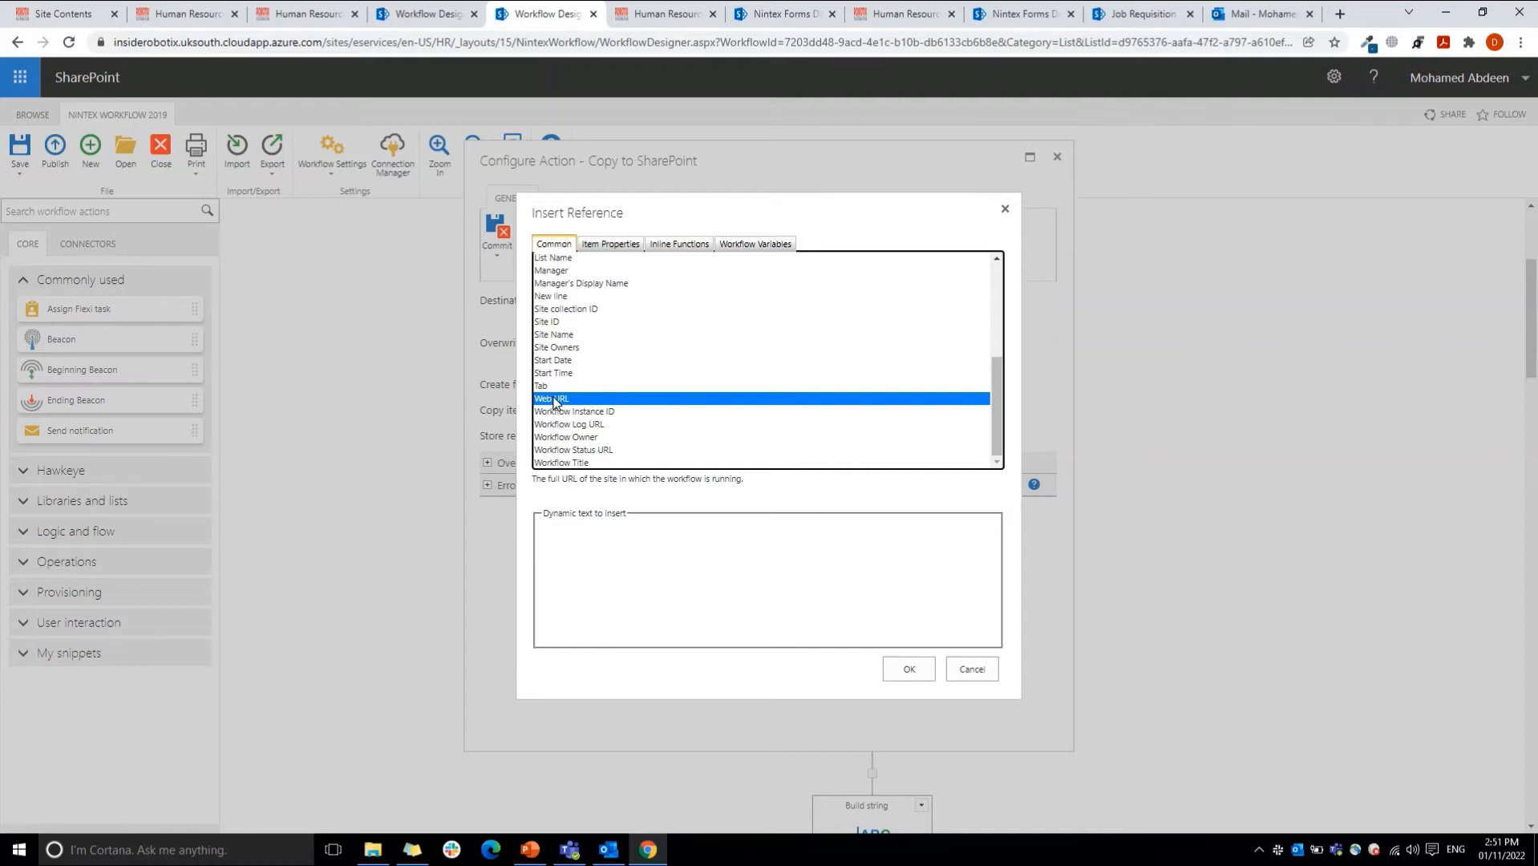
left_click(971, 668)
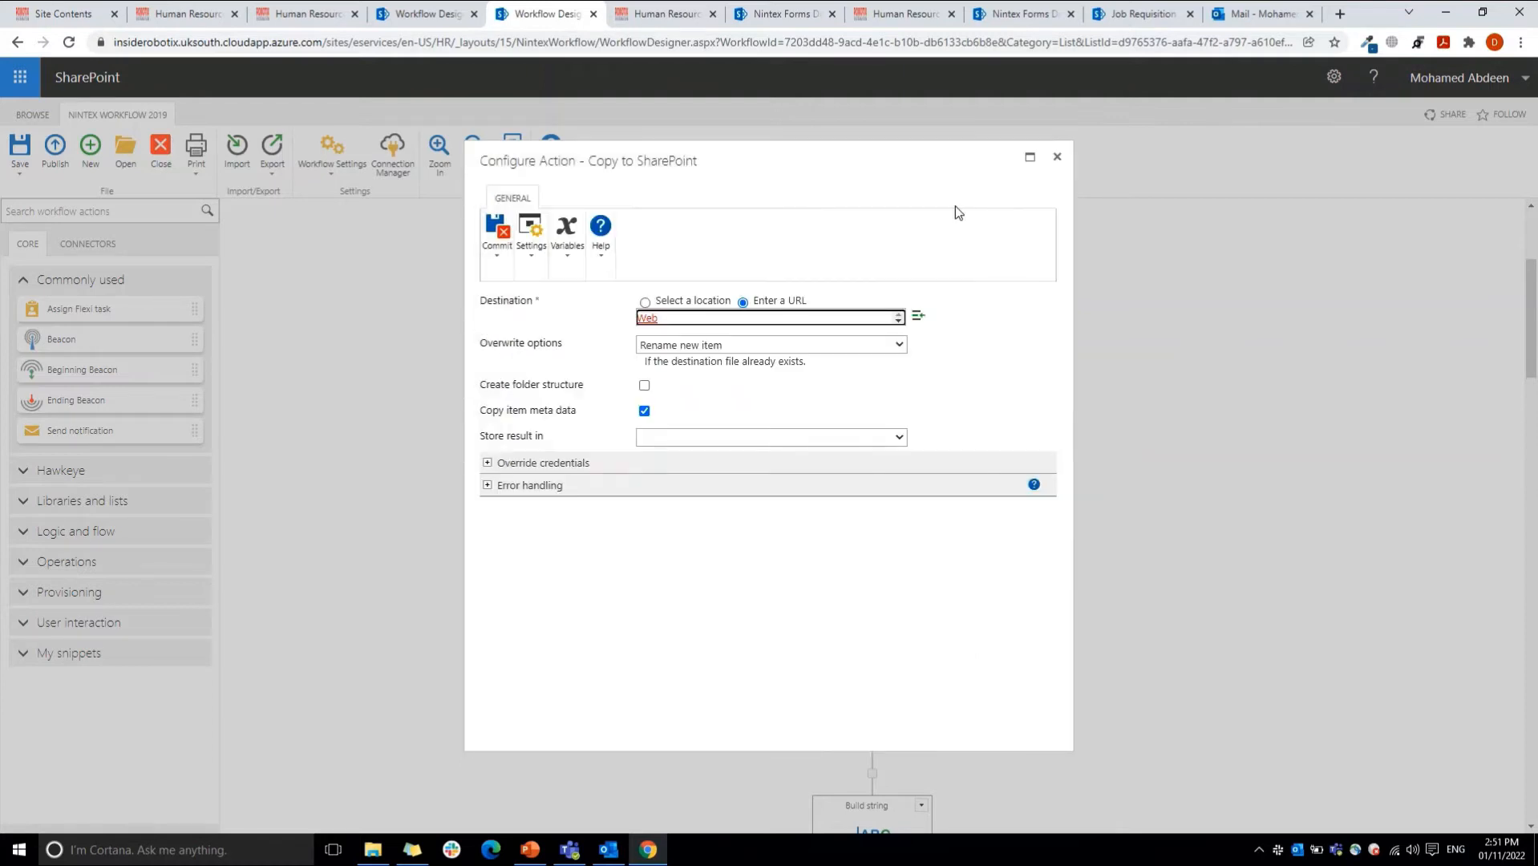
Step: View the full destination URL expression in the reference builder, cancel it, and show the overwrite options of the Copy to SharePoint action
left_click(898, 320)
double_click(871, 318)
left_click(918, 317)
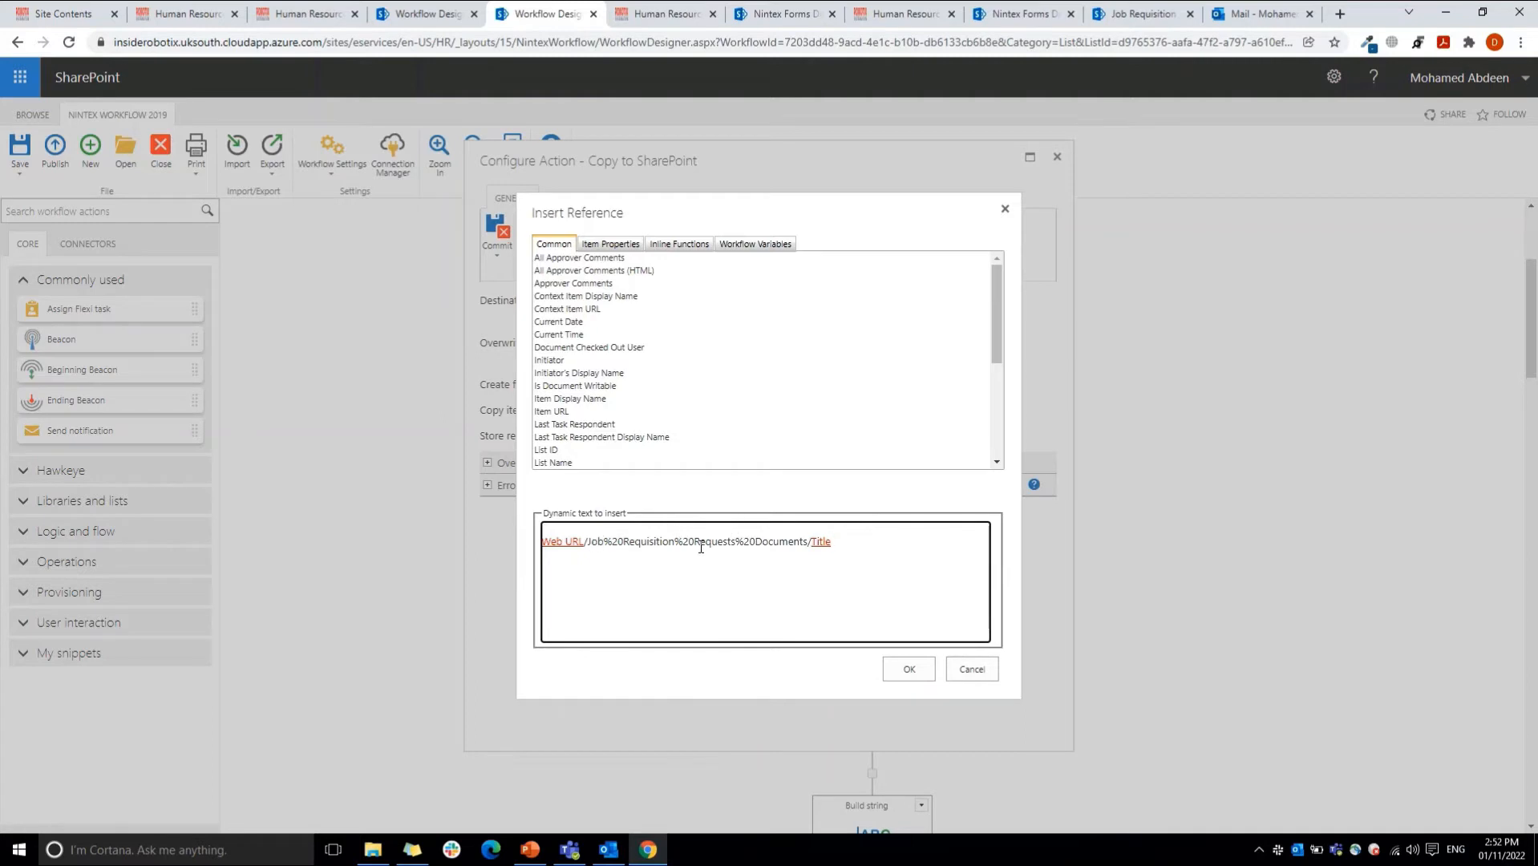
left_click_drag(844, 543, 806, 544)
left_click(982, 669)
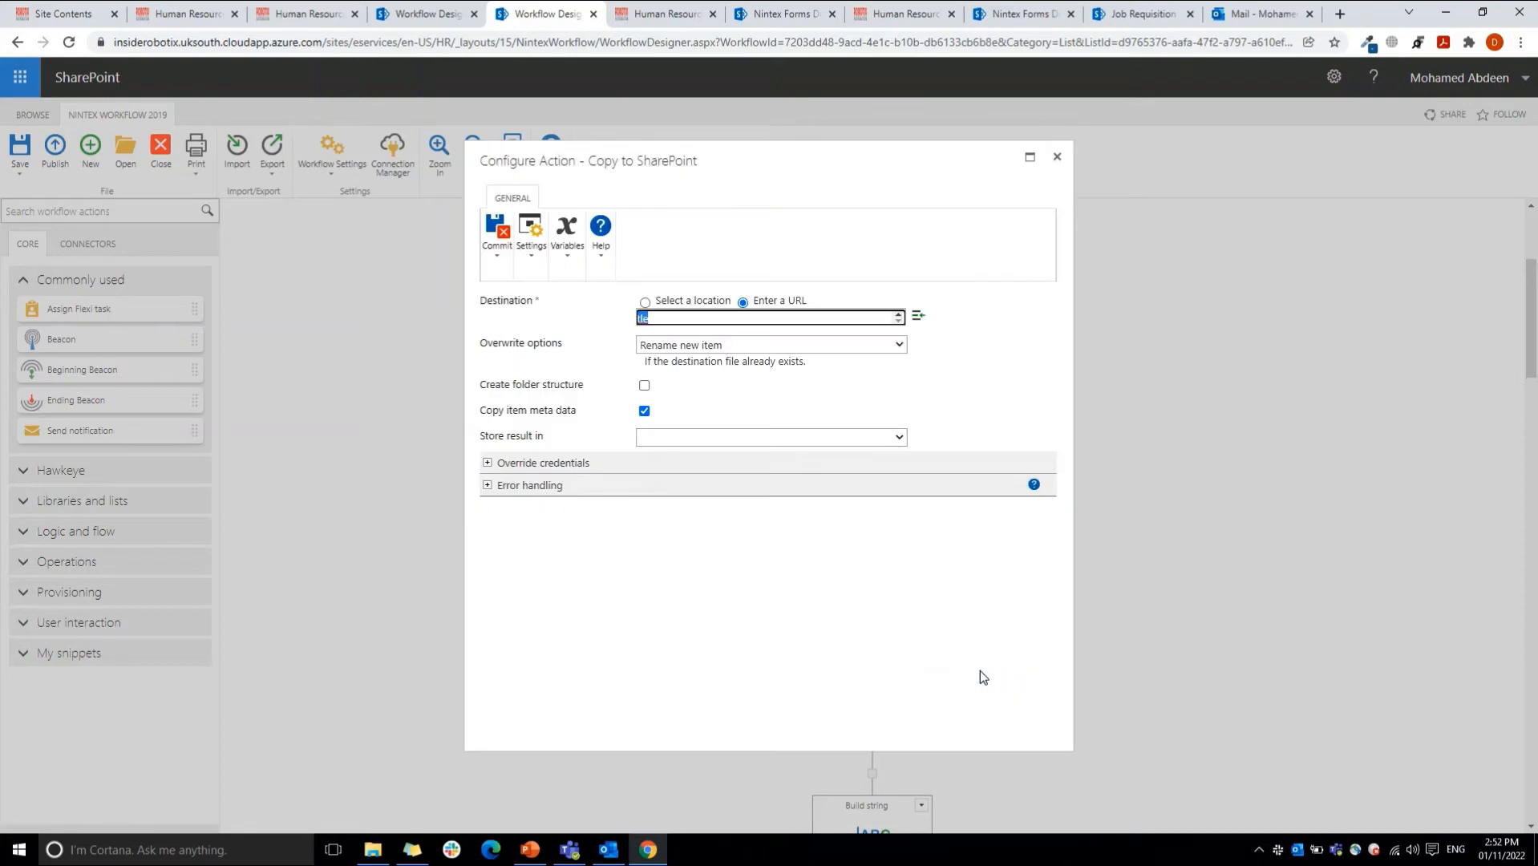
left_click(663, 346)
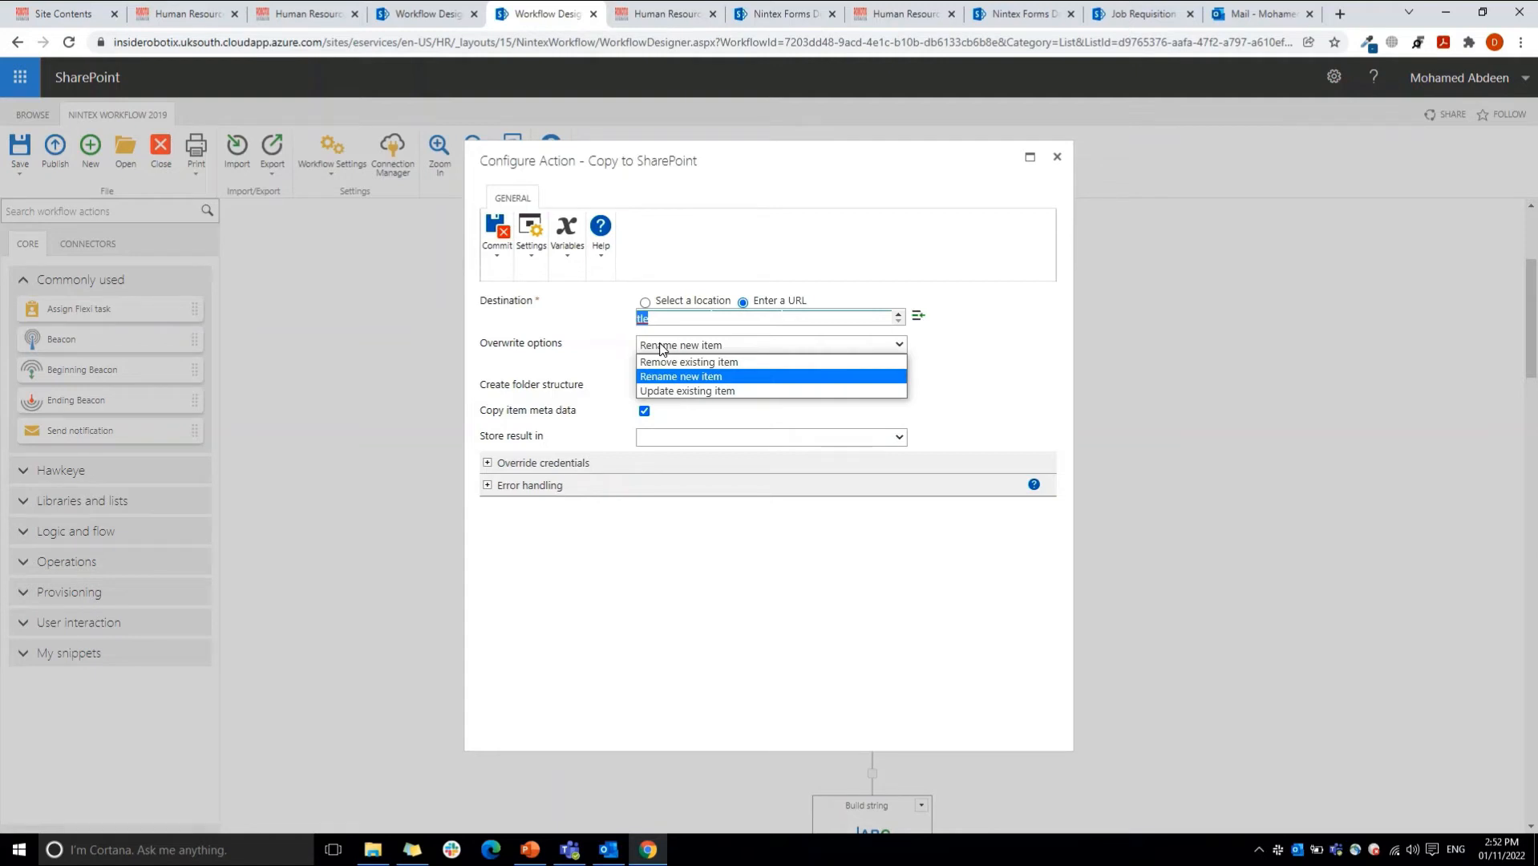
Step: Close the Copy to SharePoint action without saving, and inspect the value assigned to var_AttachmentURL in the Set variable action
left_click(1059, 161)
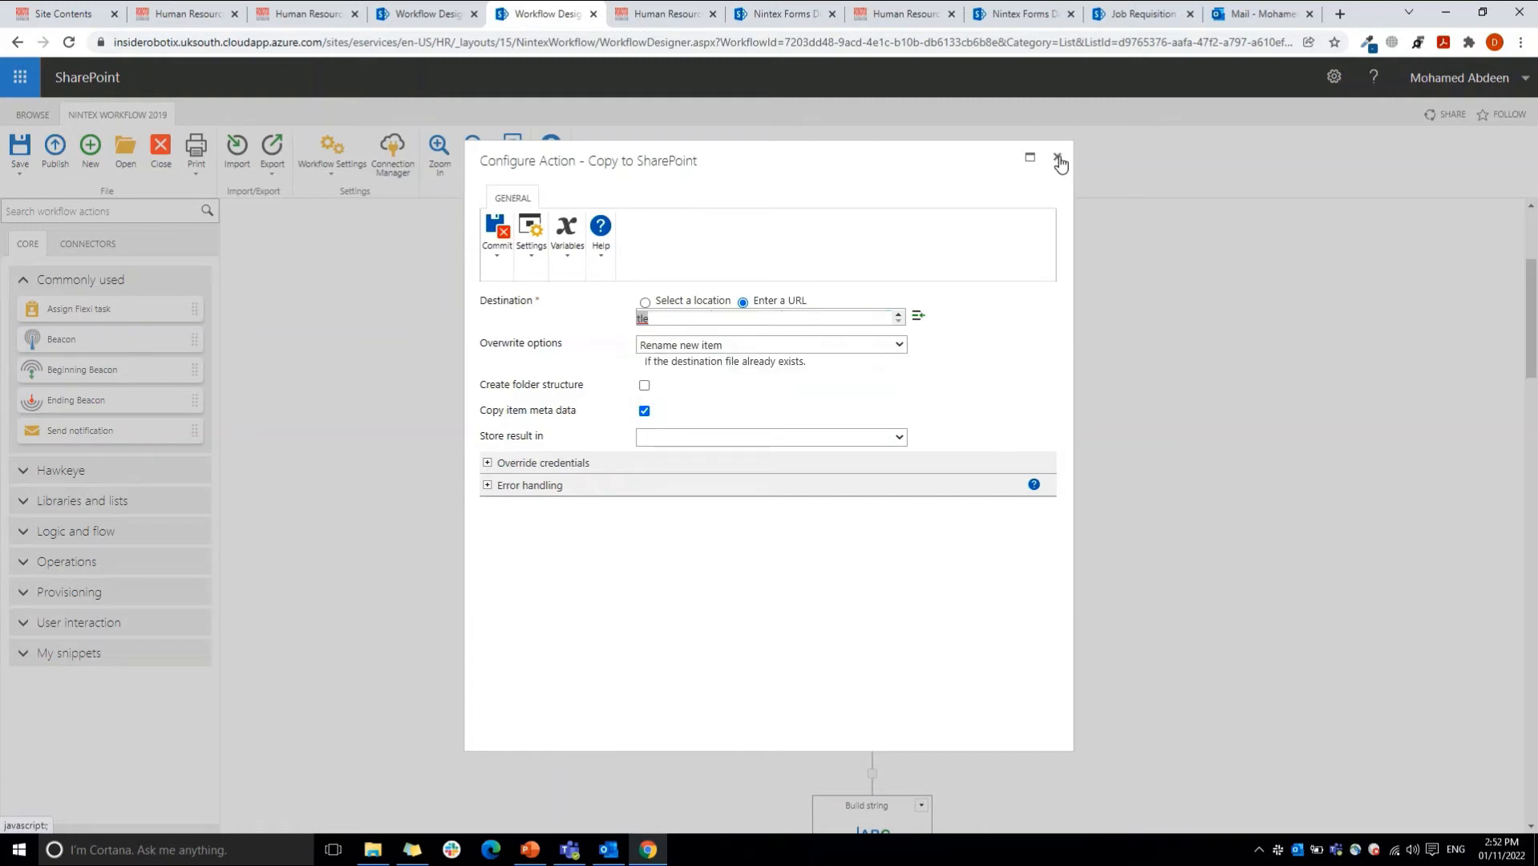
left_click(1059, 161)
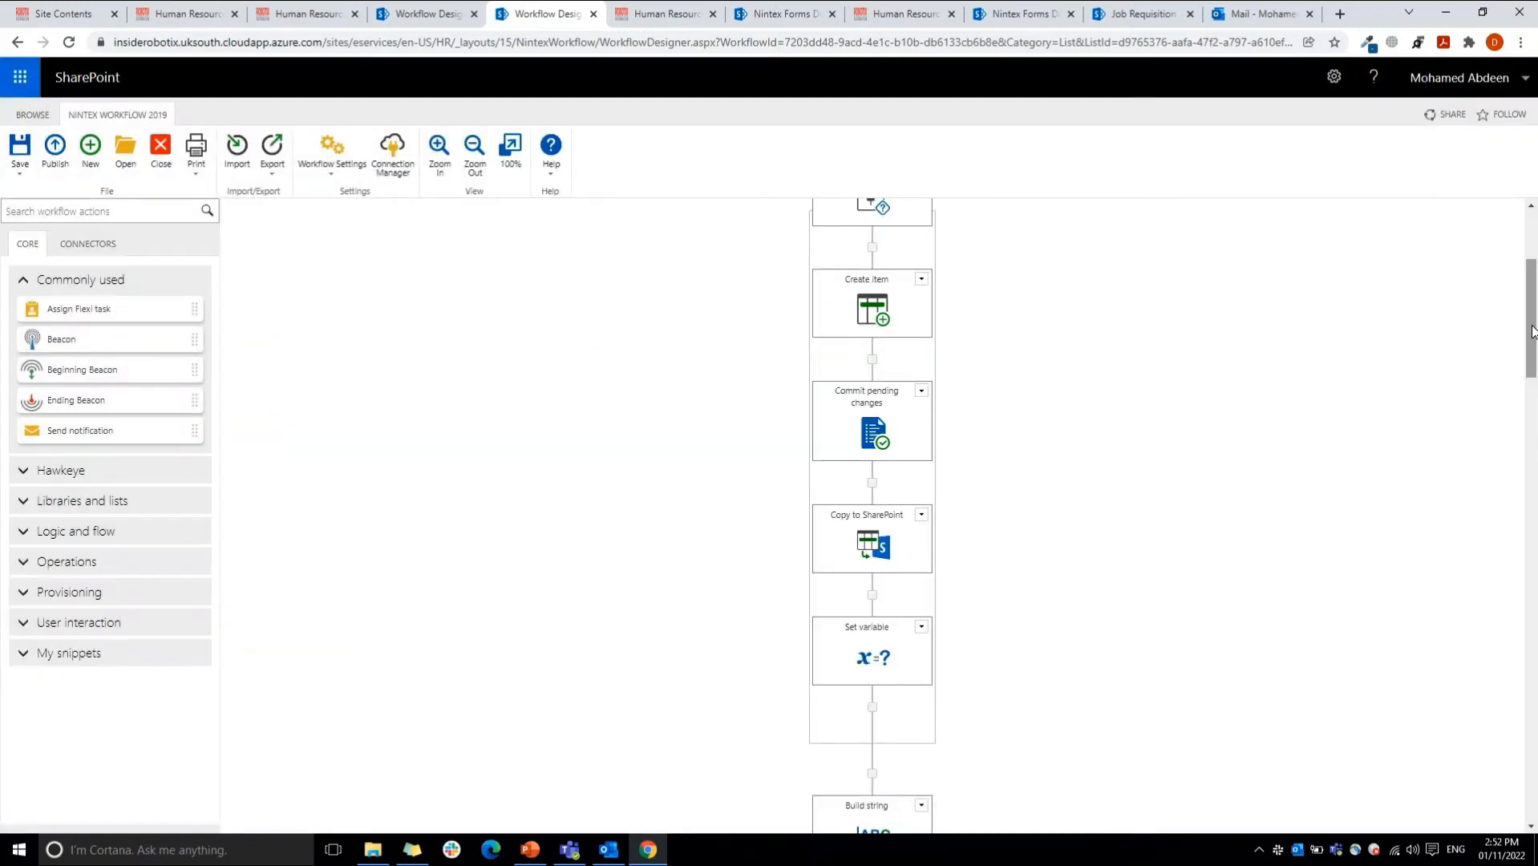
left_click_drag(1531, 331, 1532, 359)
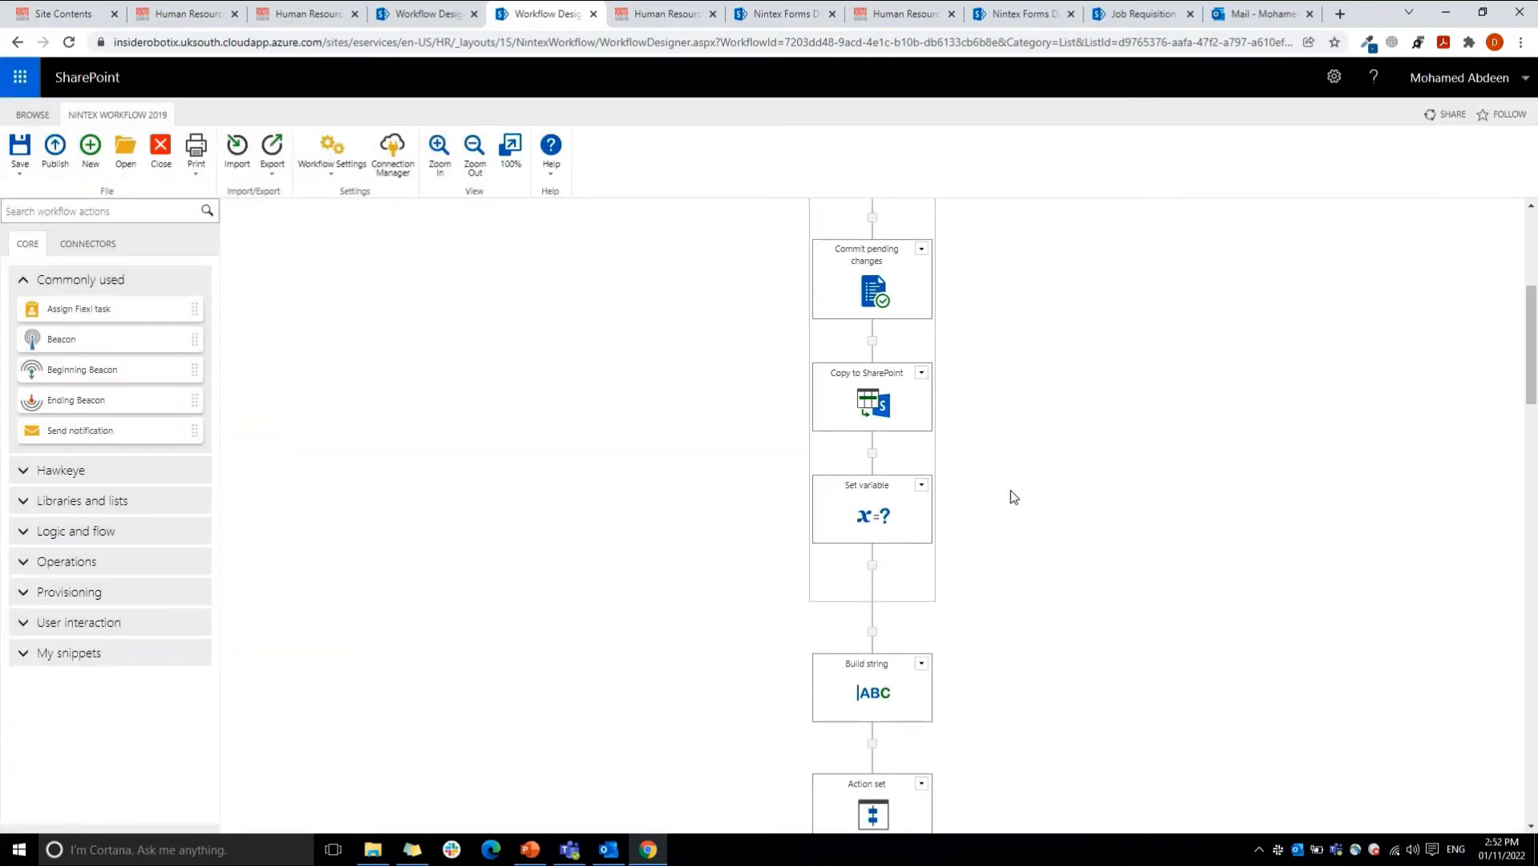
double_click(882, 511)
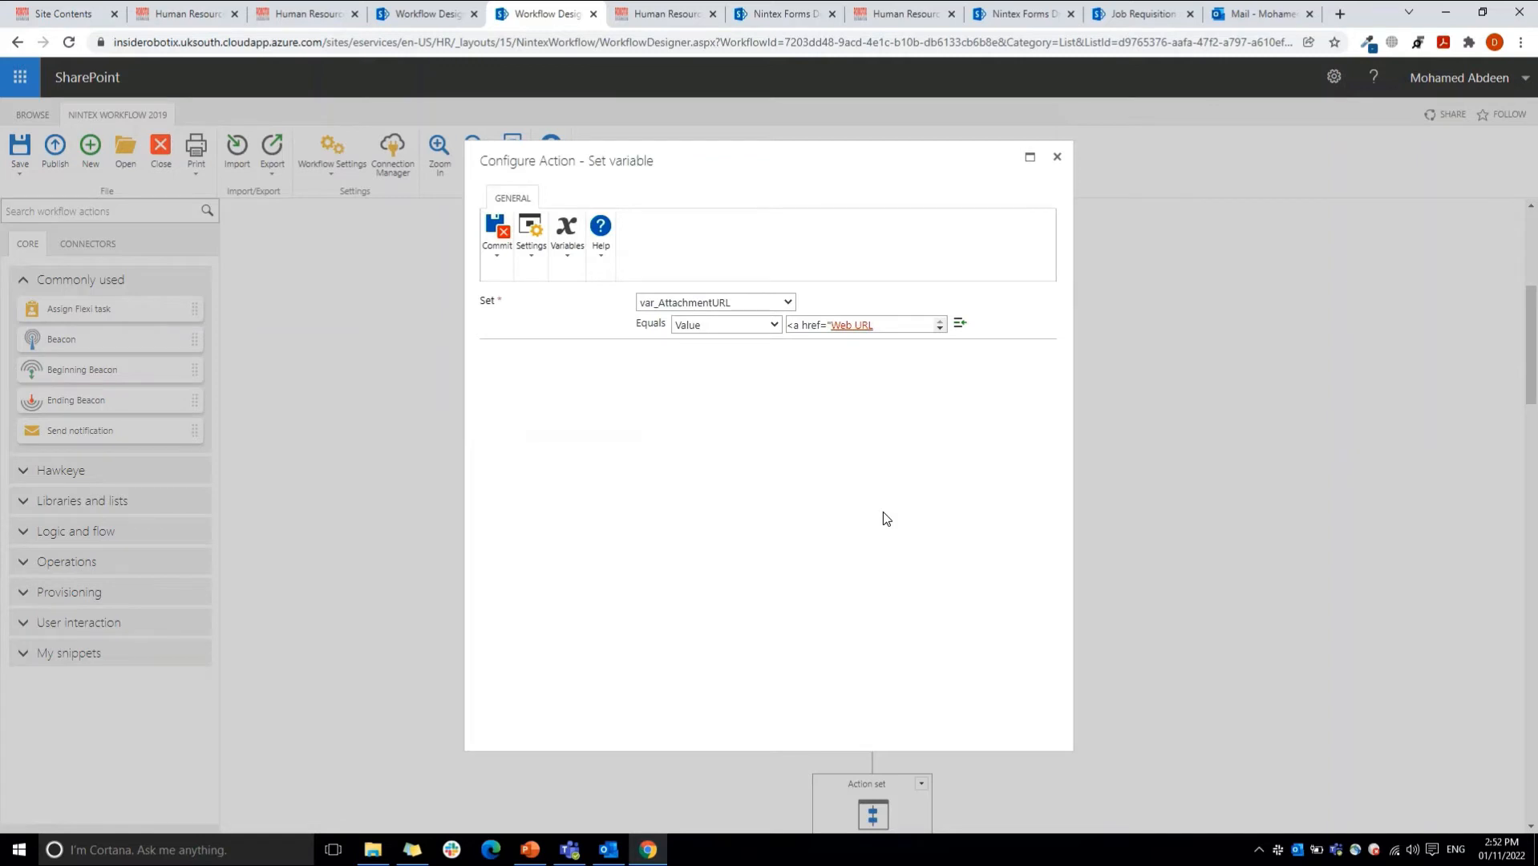
left_click(941, 328)
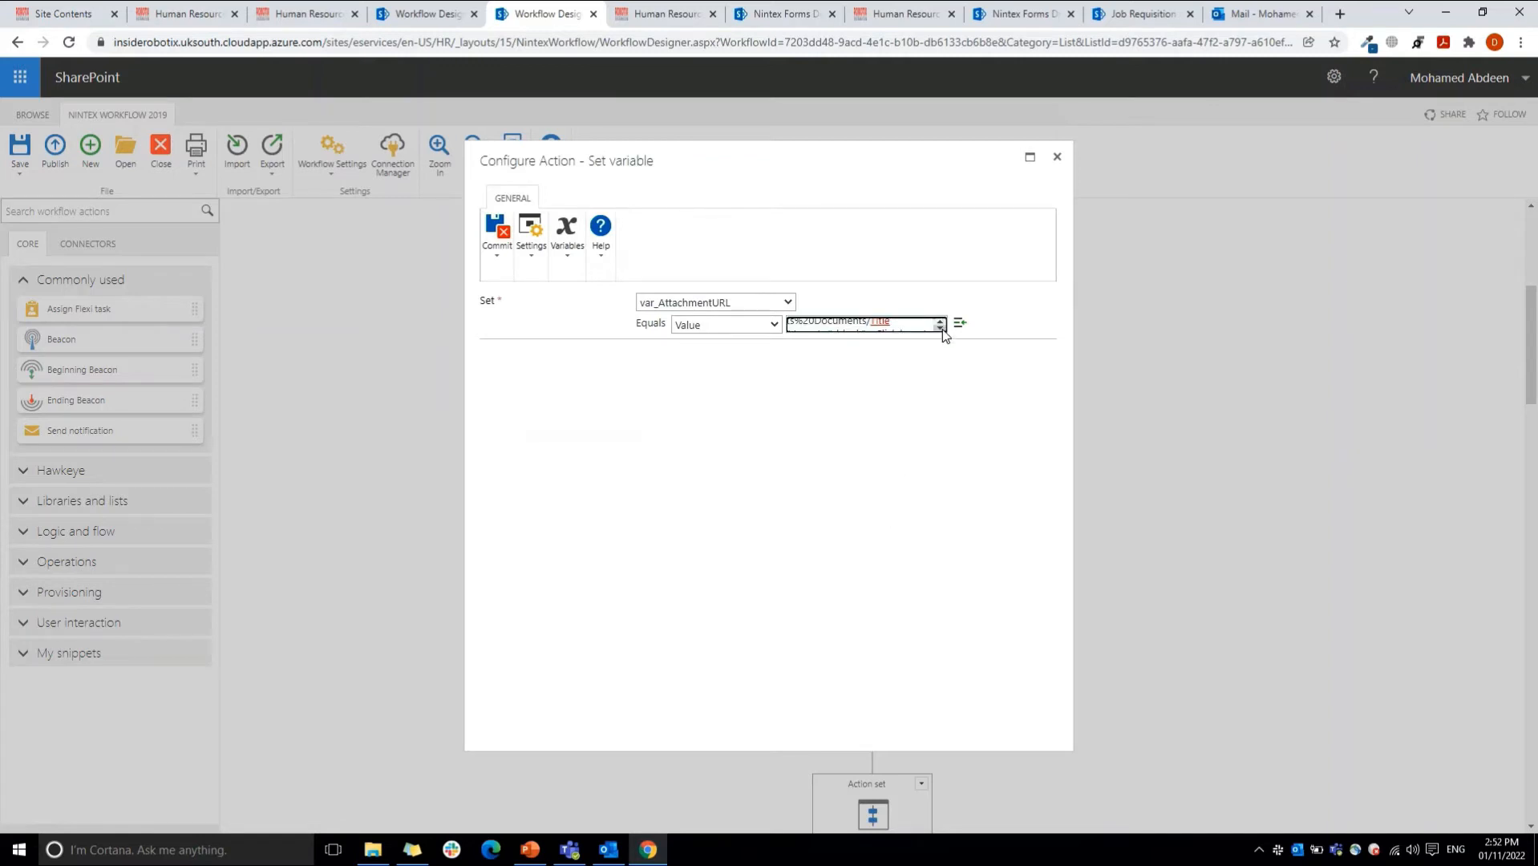
left_click(940, 322)
left_click(1058, 157)
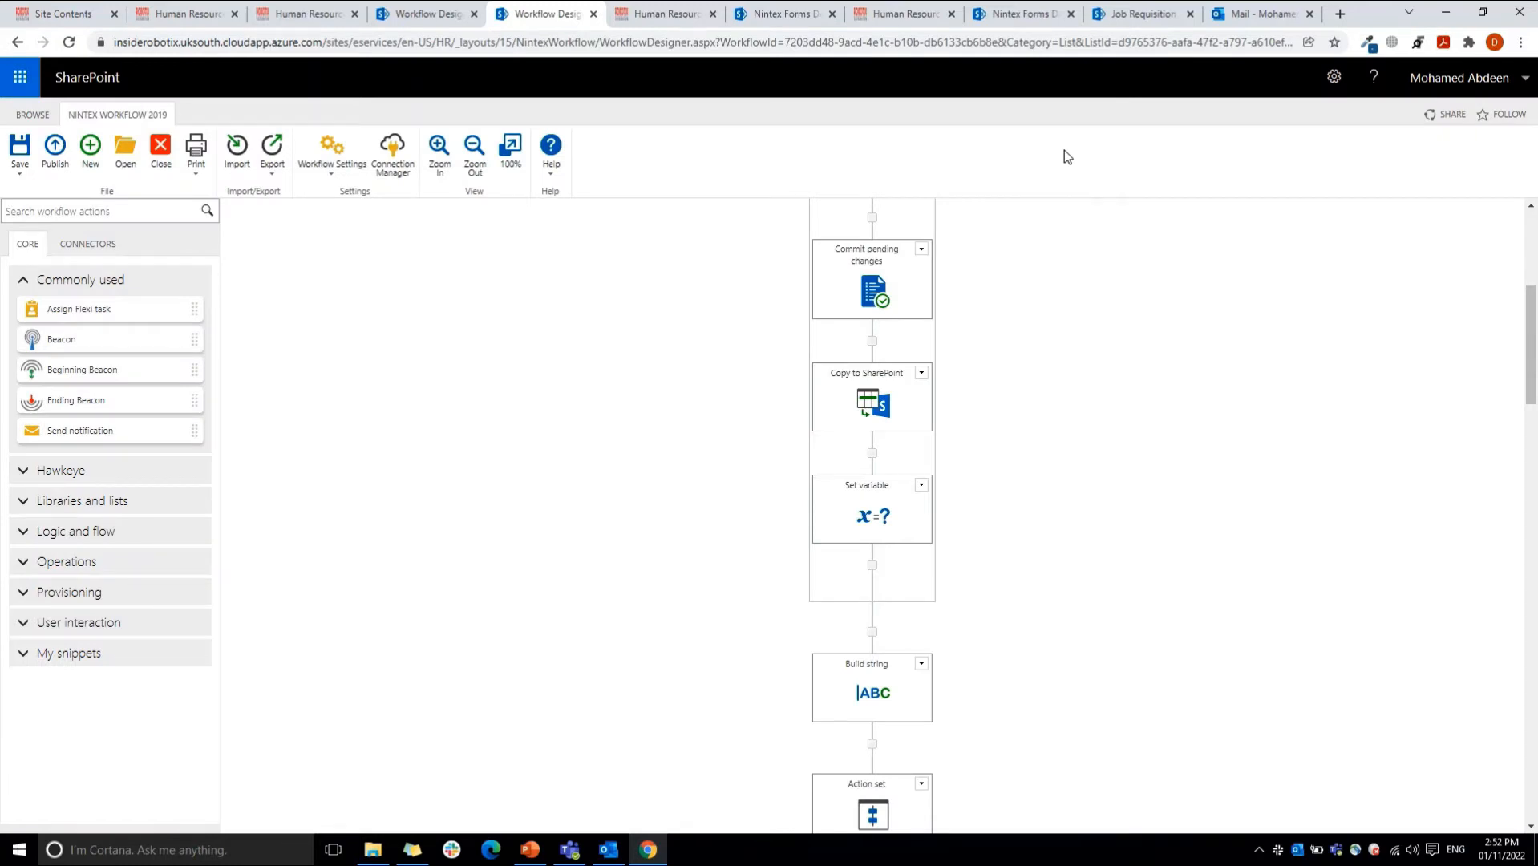
Step: Expand the Action set above the State machine and view the actions it contains
left_click_drag(1531, 329, 1533, 436)
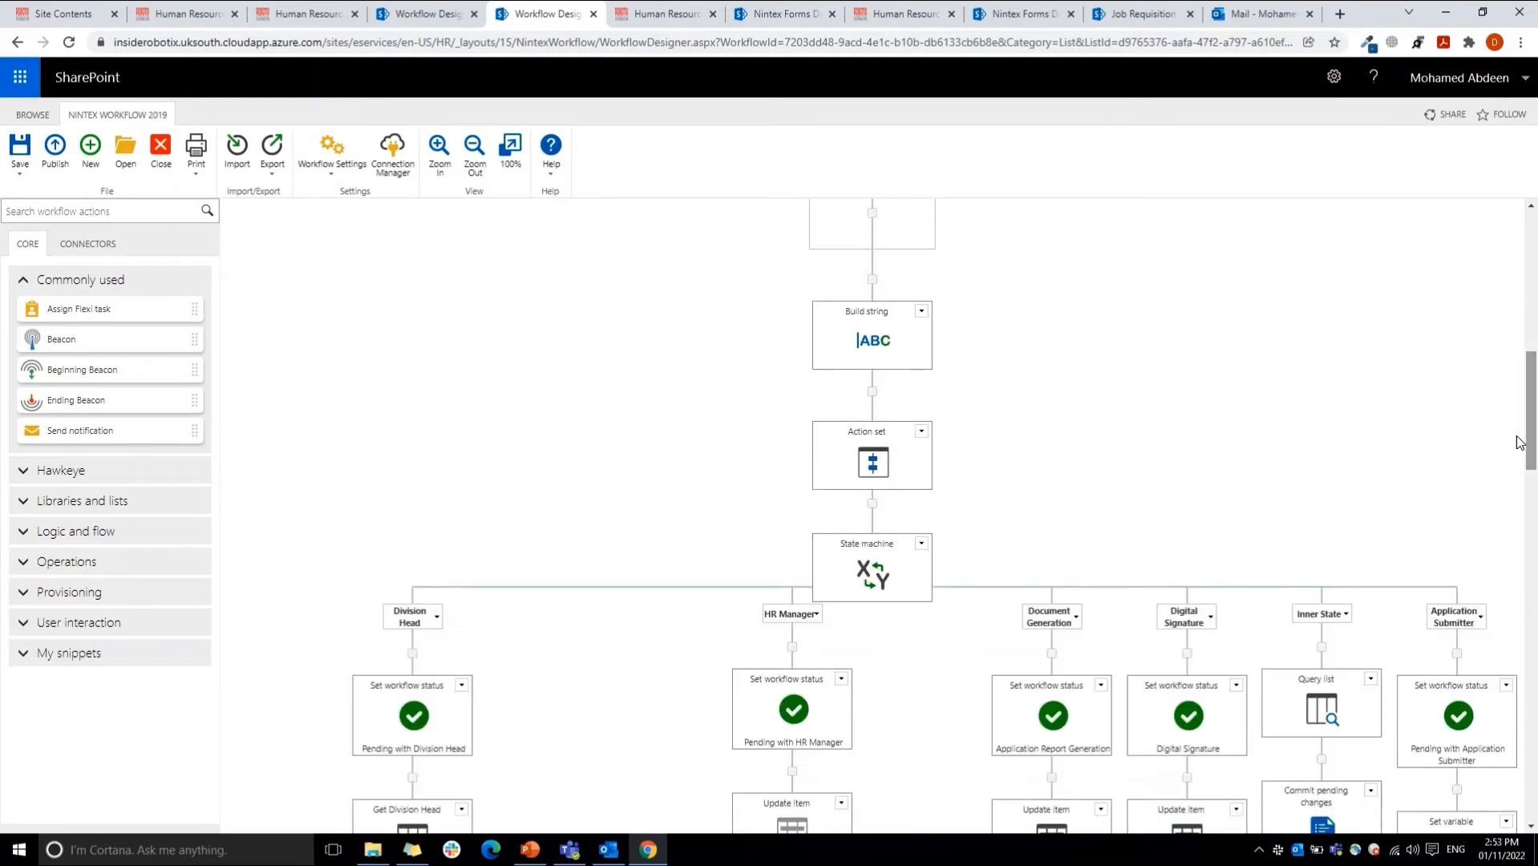
left_click(923, 433)
left_click(850, 585)
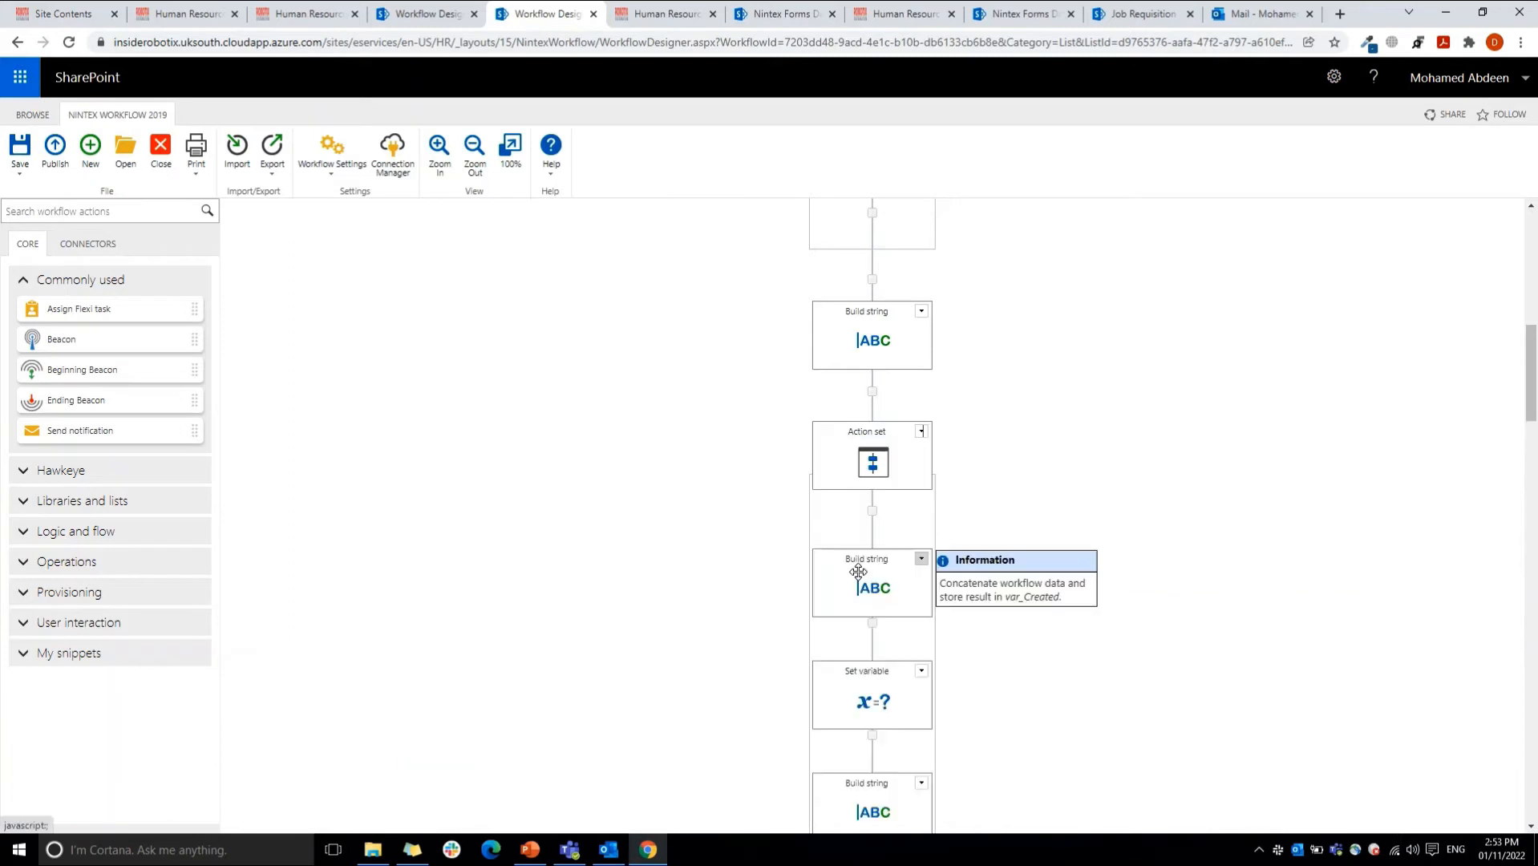
left_click_drag(1533, 410, 1535, 437)
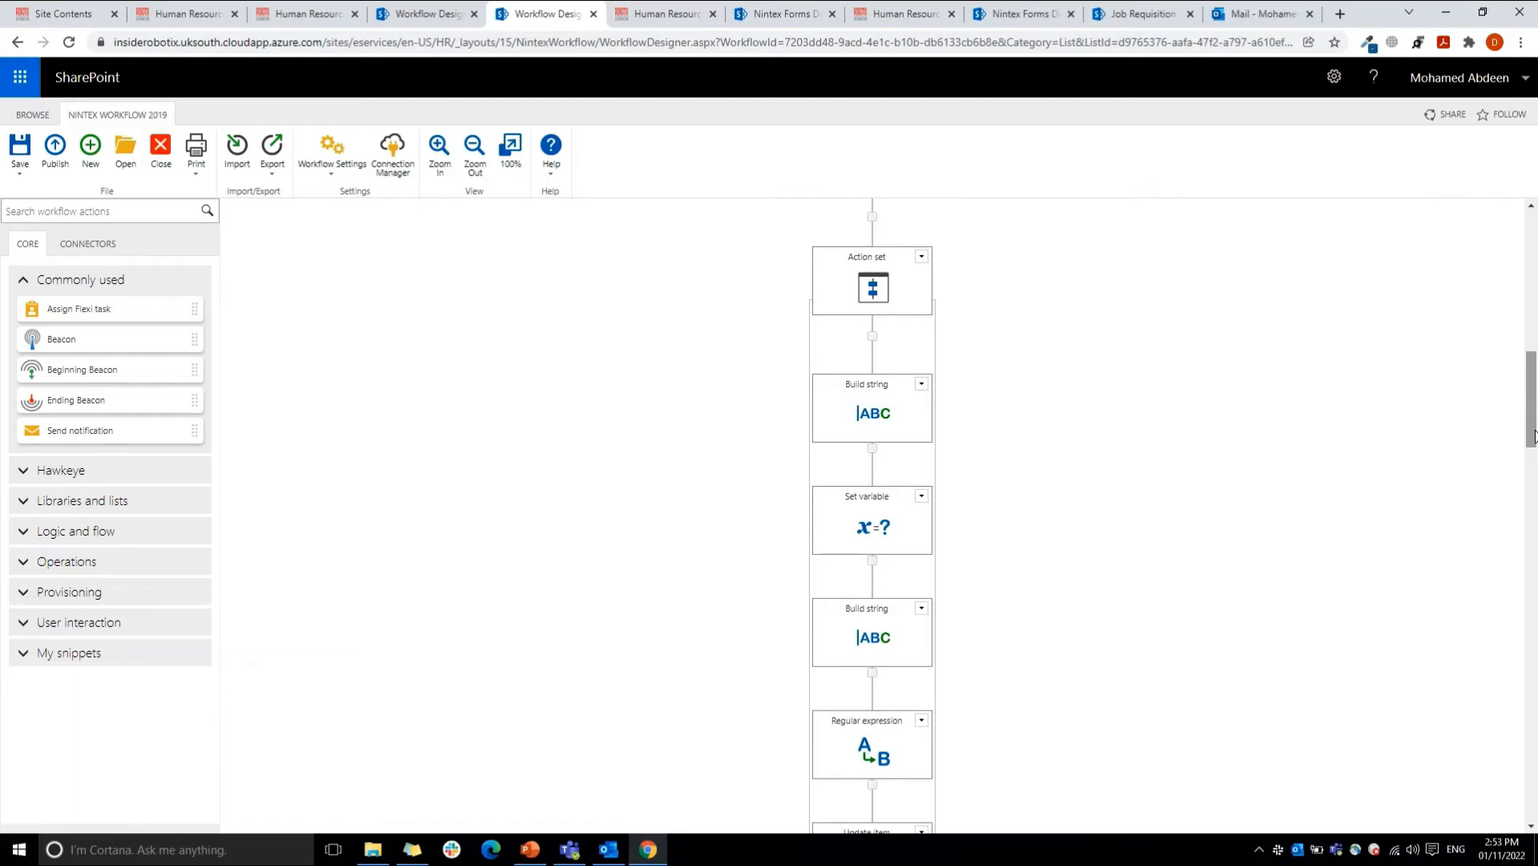
Step: Switch to Outlook, view a New Job Requisition Request submission e-mail from the Robotix Distribution Recruitment Team, and return to the workflow designer
left_click(1263, 10)
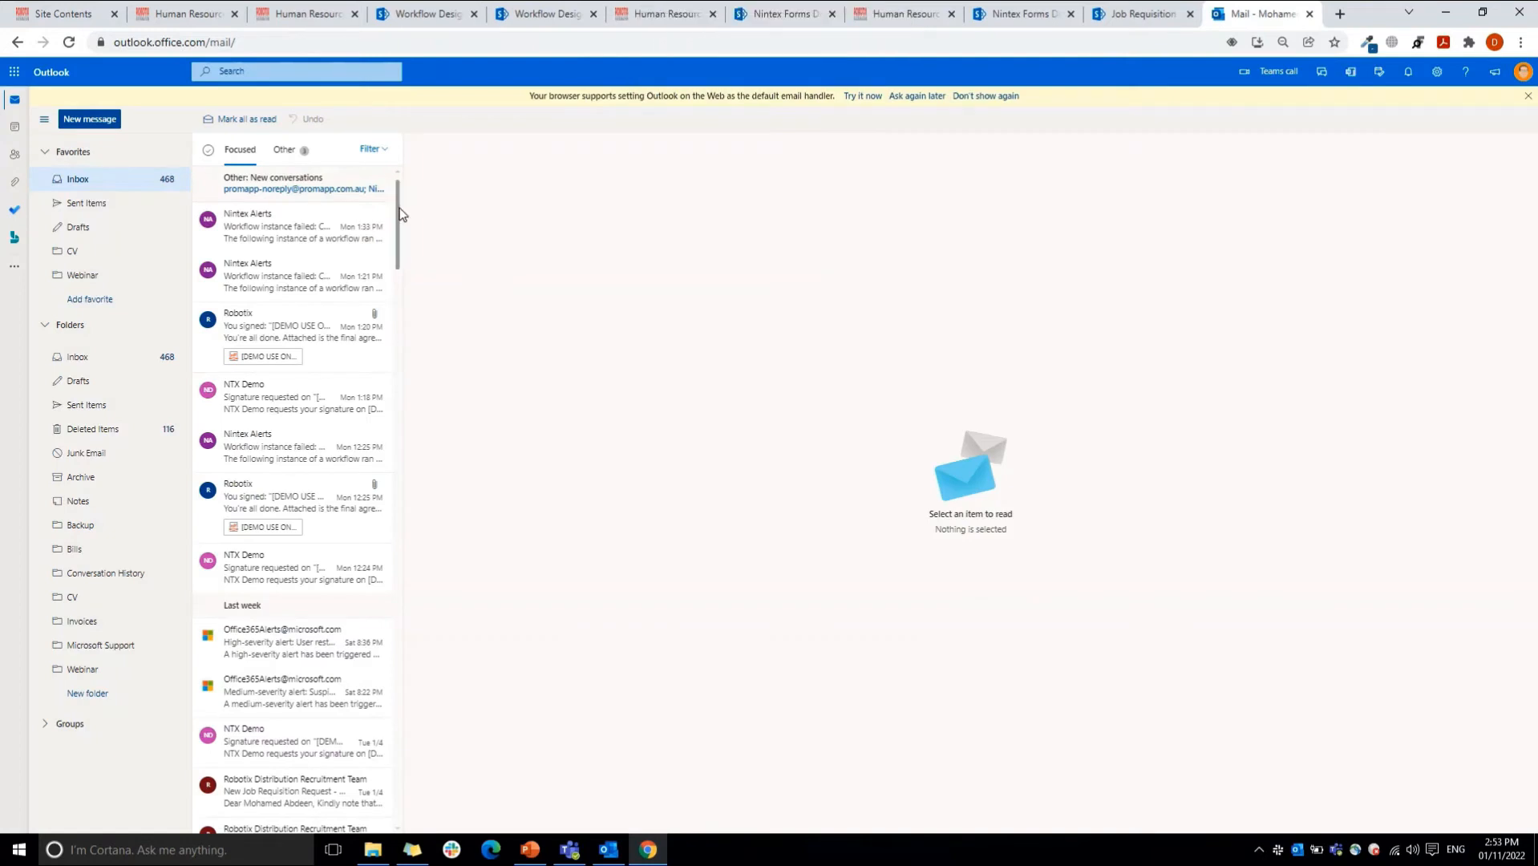
left_click_drag(401, 214, 408, 299)
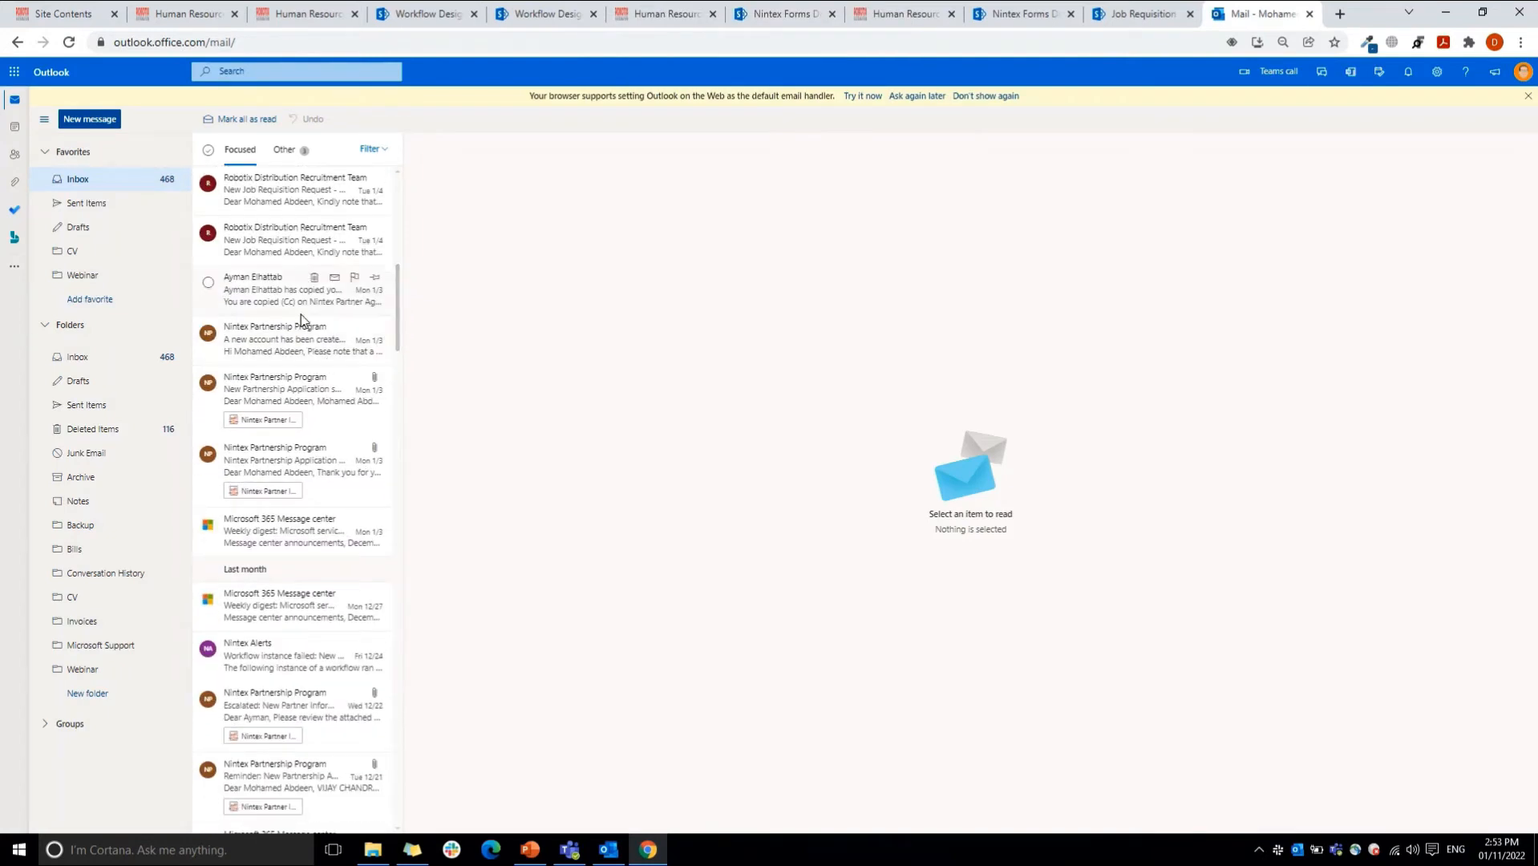
left_click(283, 251)
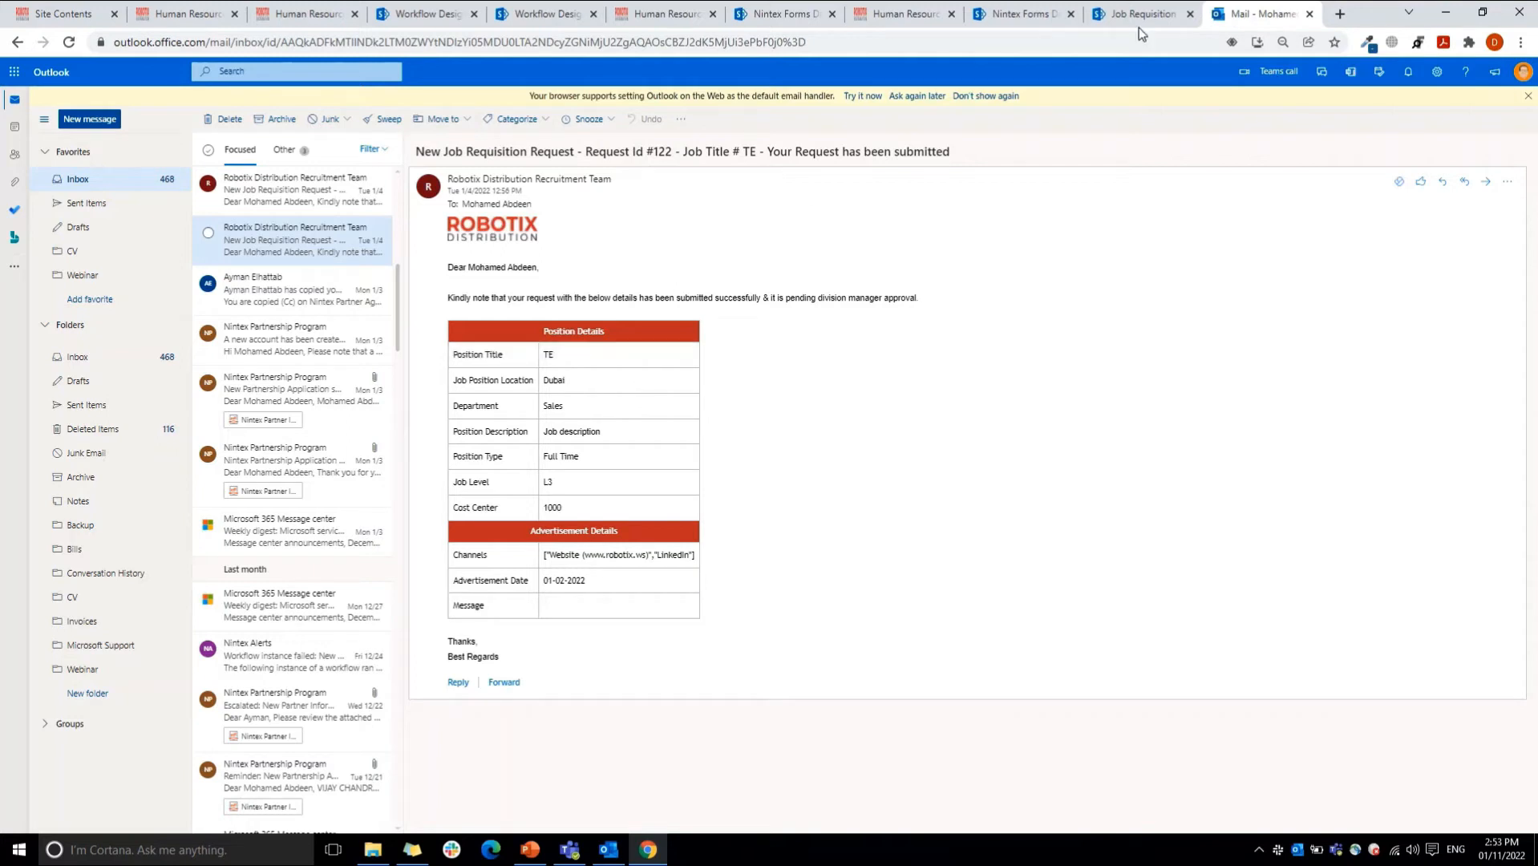
left_click(538, 13)
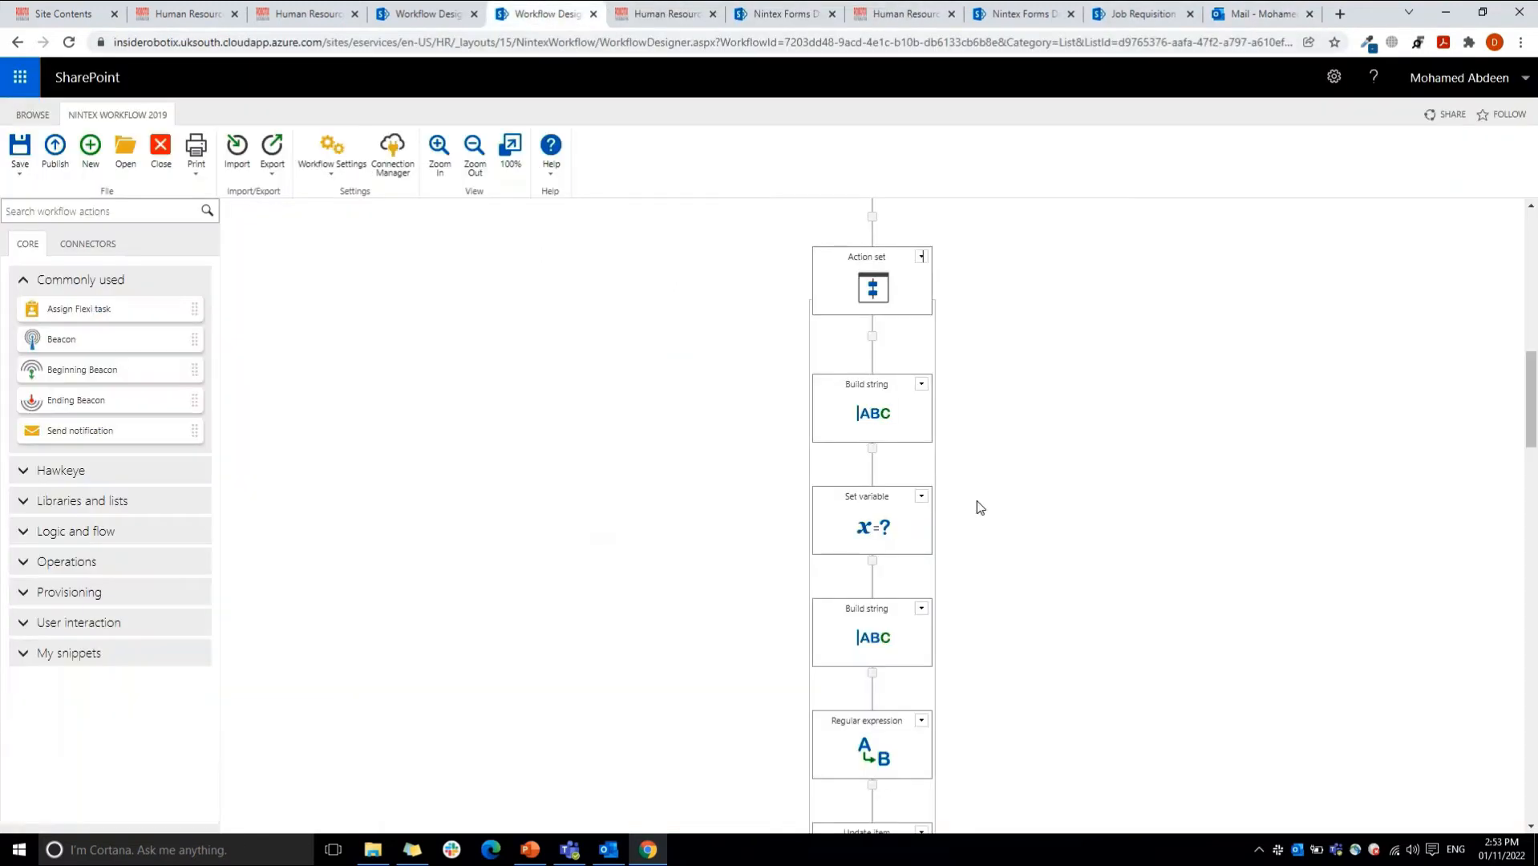
Step: Inspect the HTML table text of the Build string action that stores its result in var_AuditTrail, and close it without changes
mouse_move(872, 417)
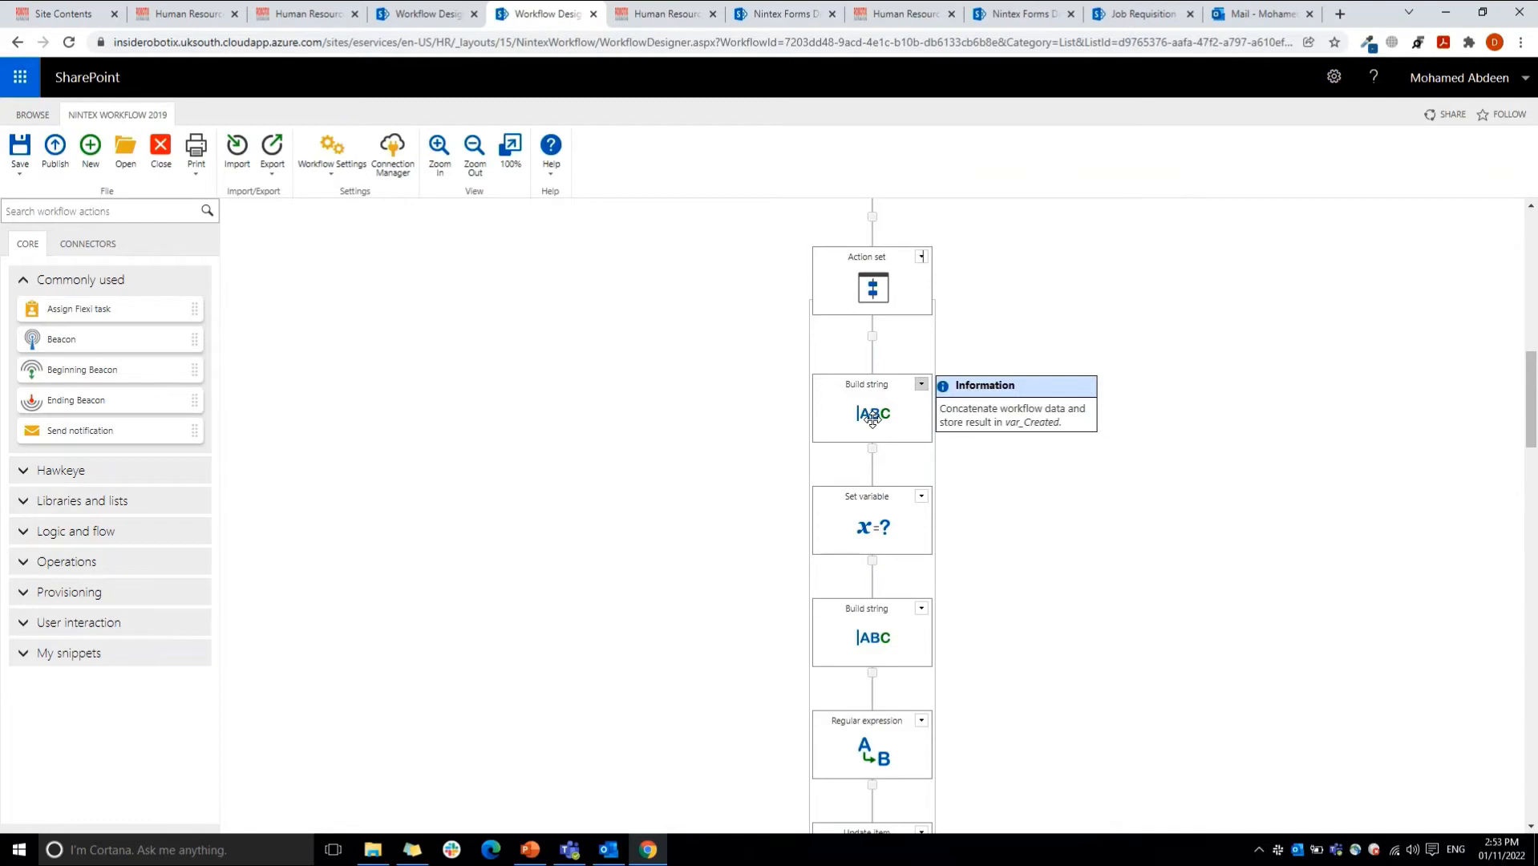
mouse_move(871, 642)
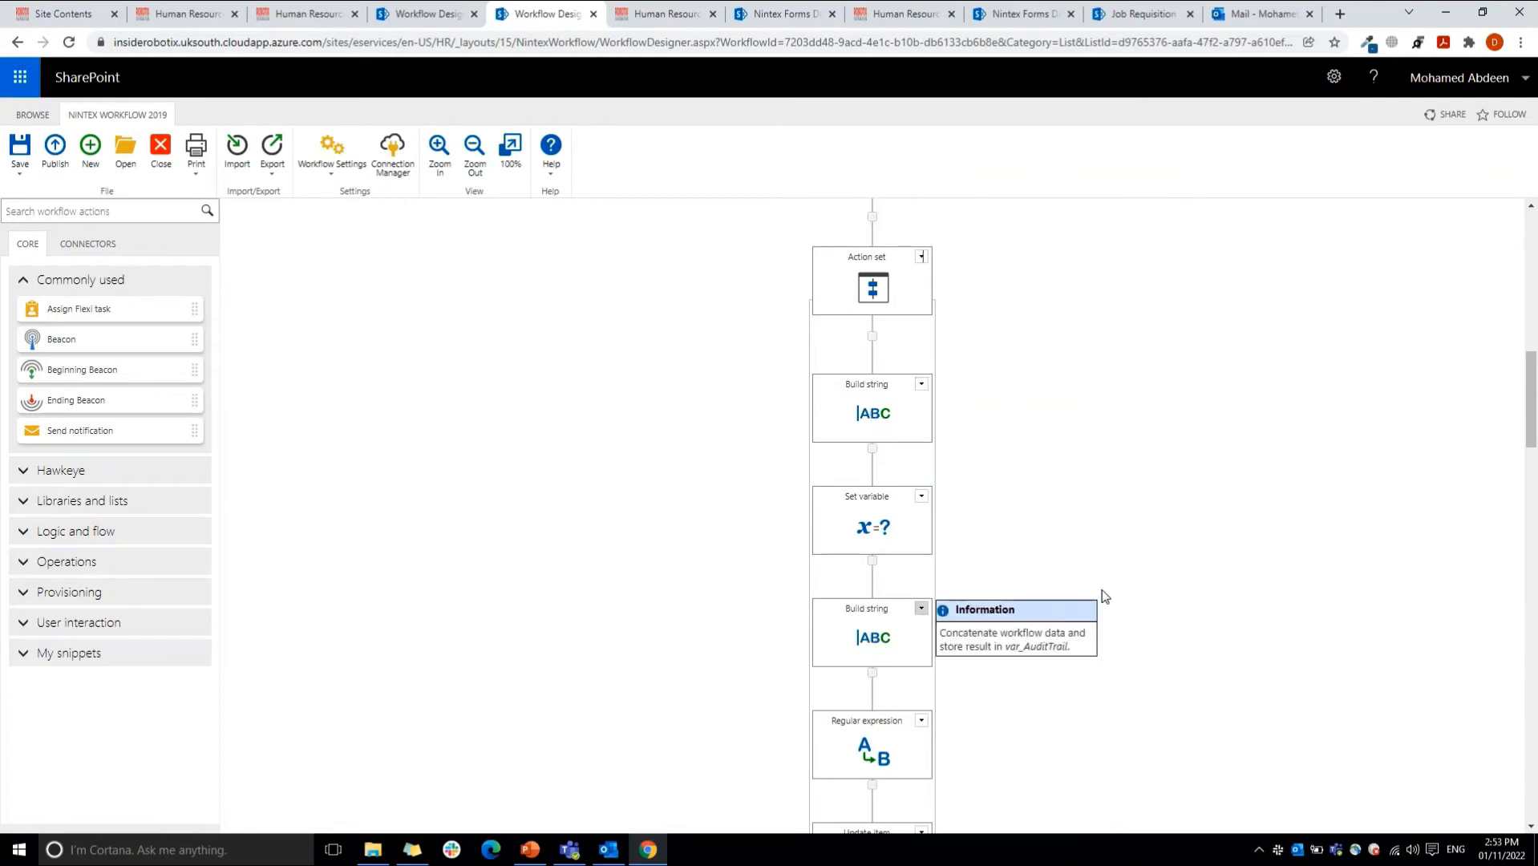
scroll(1170, 521, "down", 6)
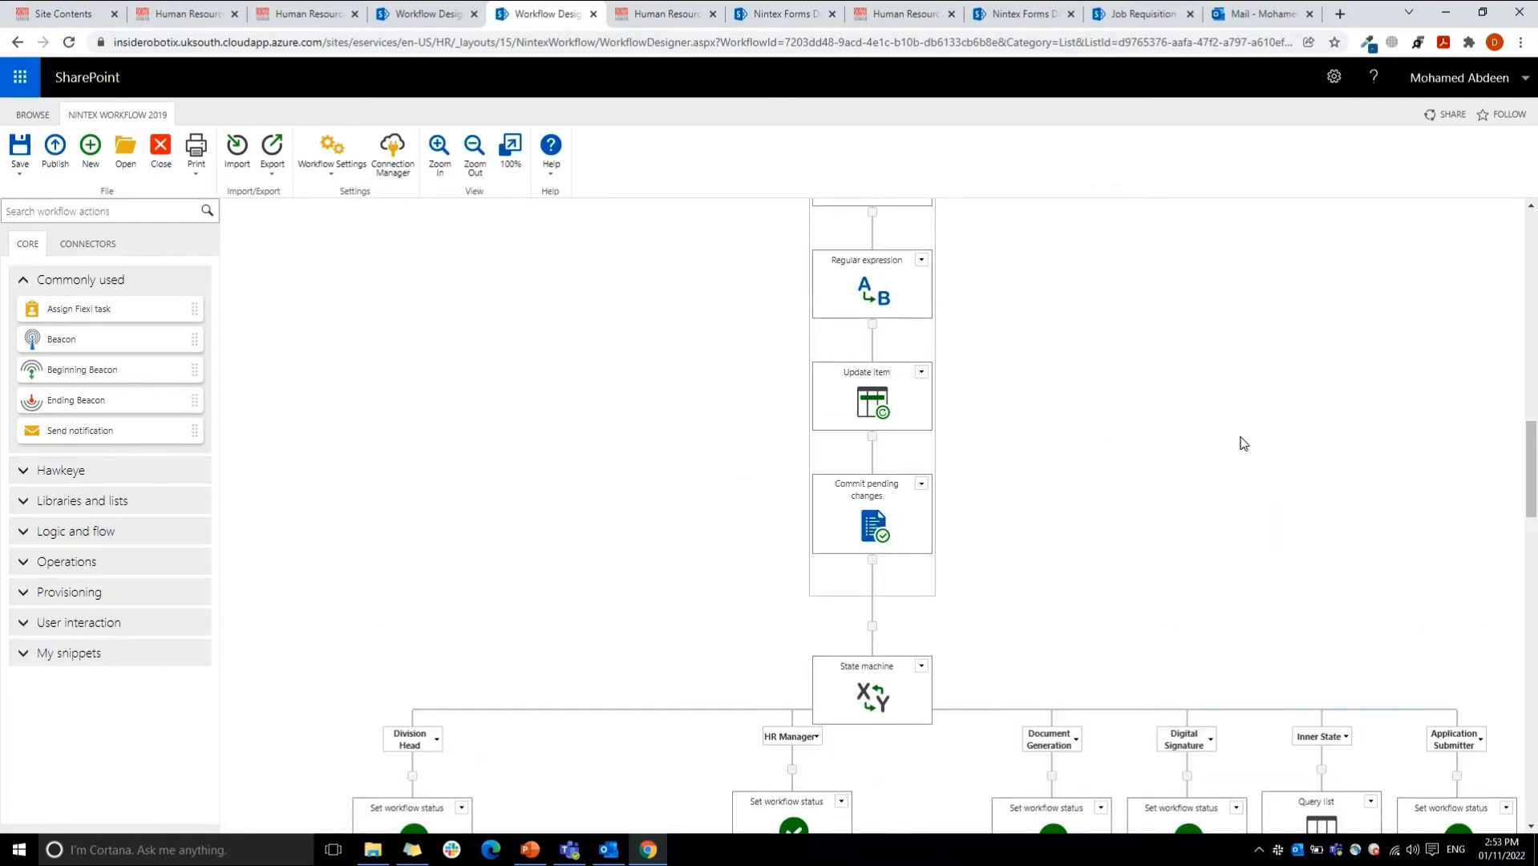
scroll(1514, 445, "up", 3)
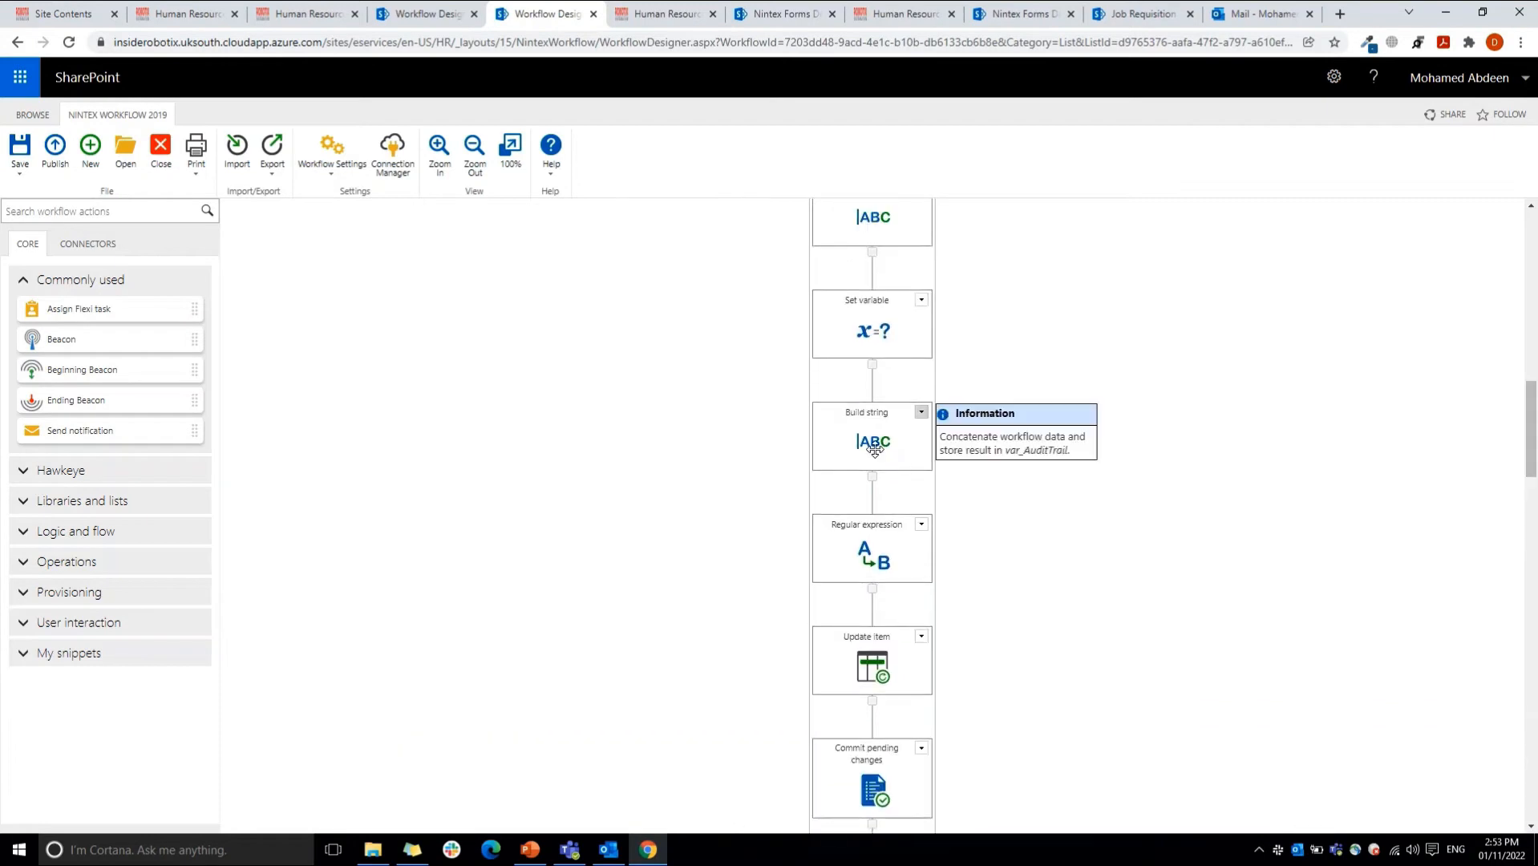
double_click(874, 450)
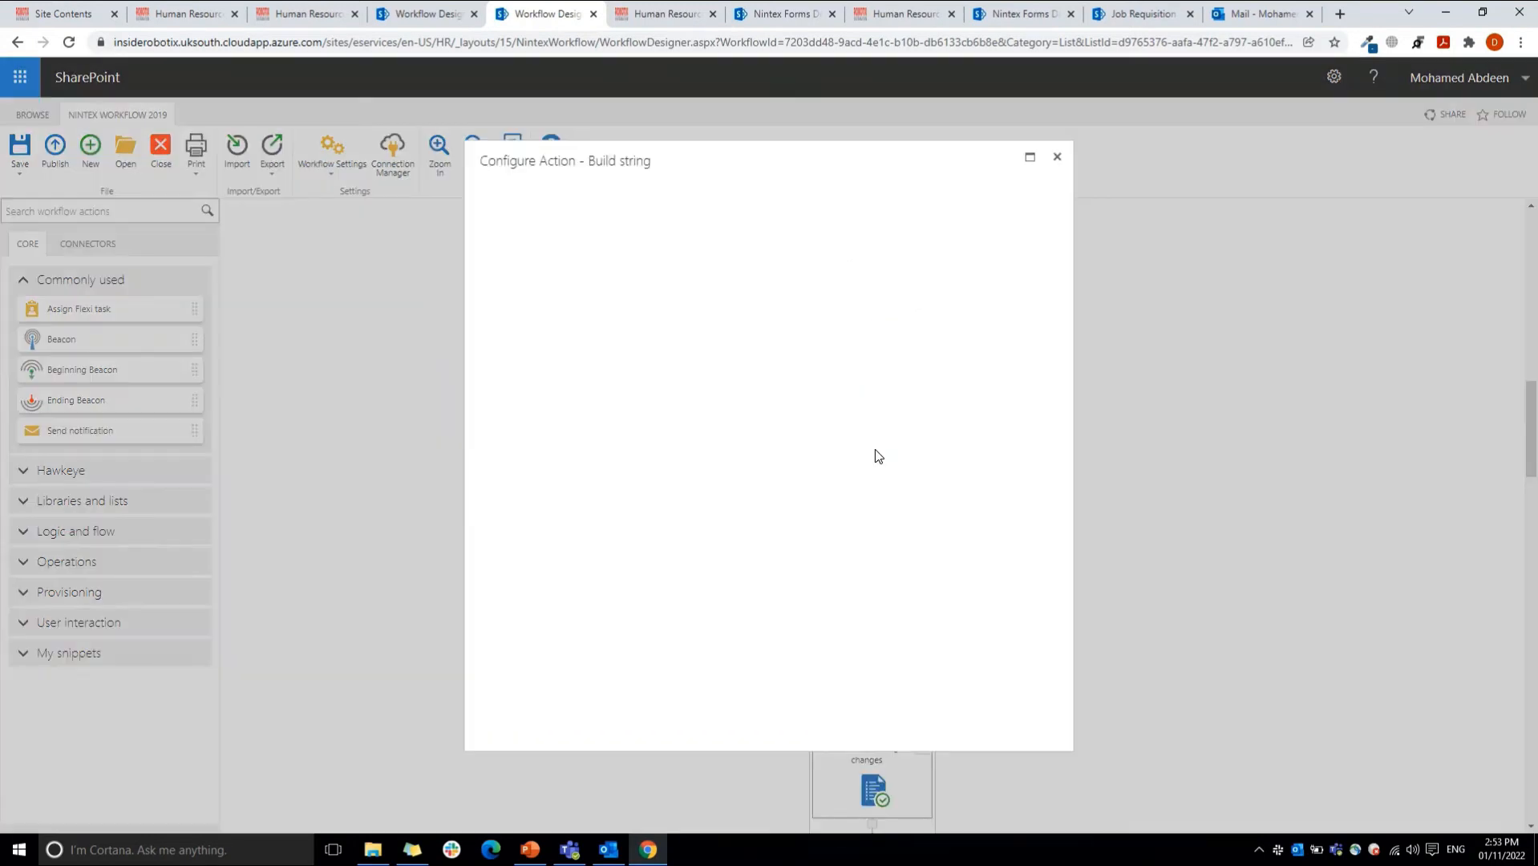
left_click(1057, 158)
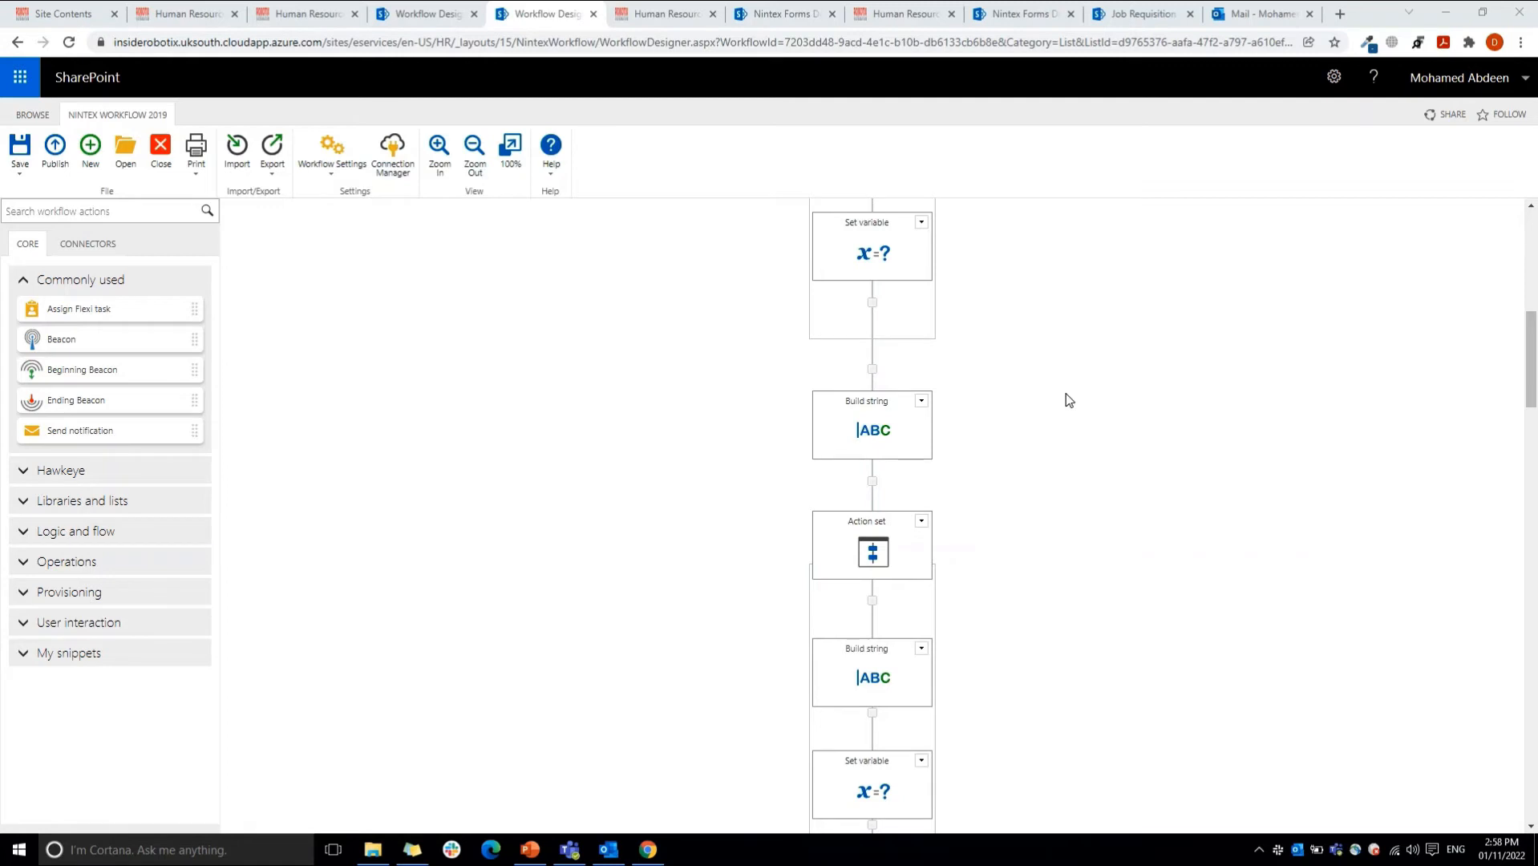
Step: Inspect the Build string action above the Action set, including its var_ApplicationDetails result variable, and close it without changes
double_click(883, 436)
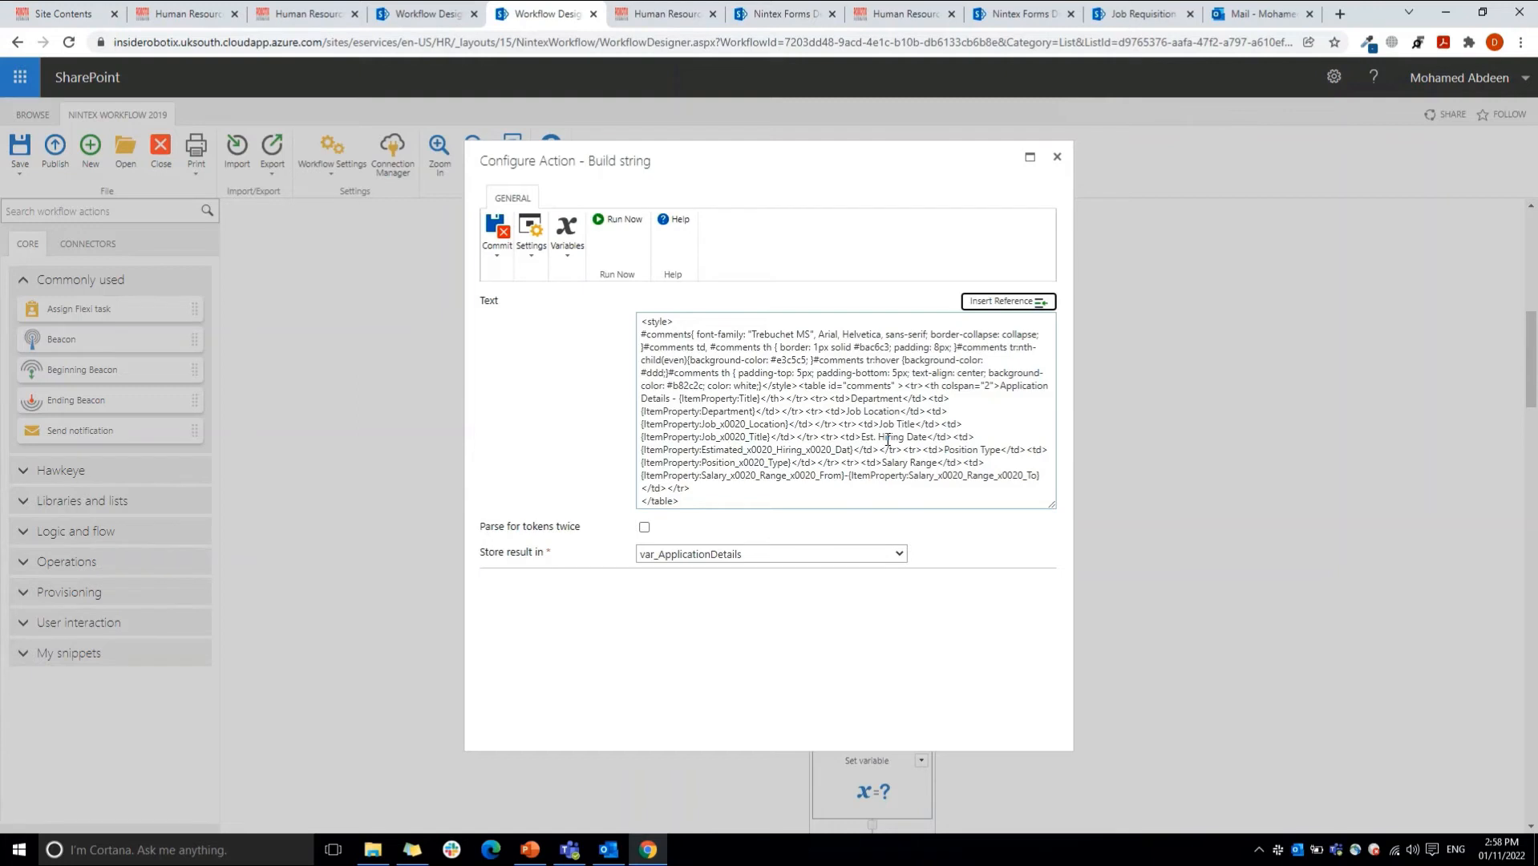
left_click(738, 562)
left_click(737, 561)
left_click(1057, 157)
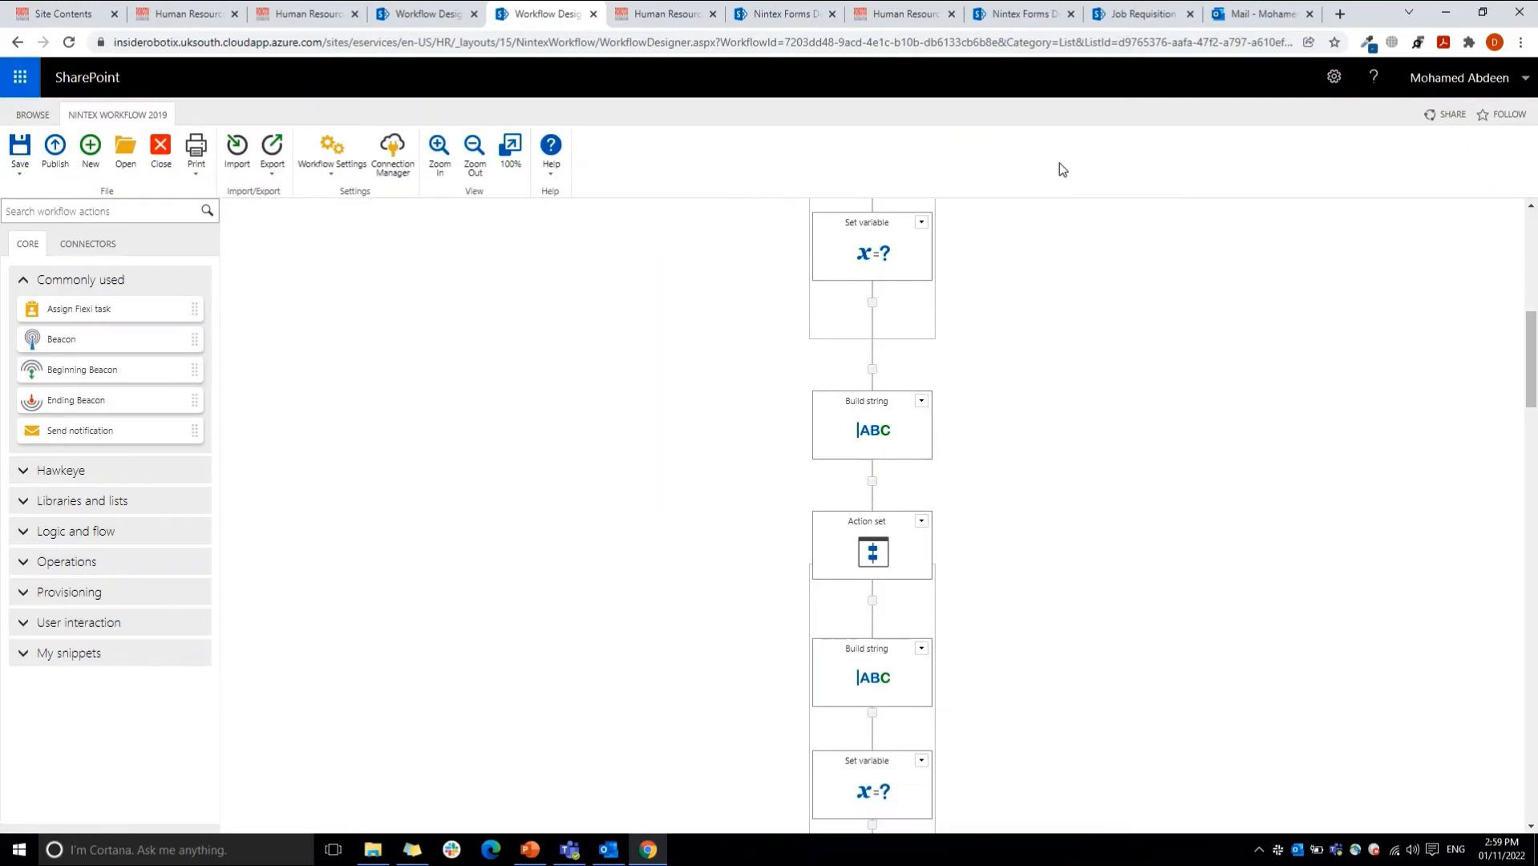
Step: Reopen the audit trail Build string action inside the Action set, review its table headers, and close it unchanged
scroll(1534, 357, "down", 2)
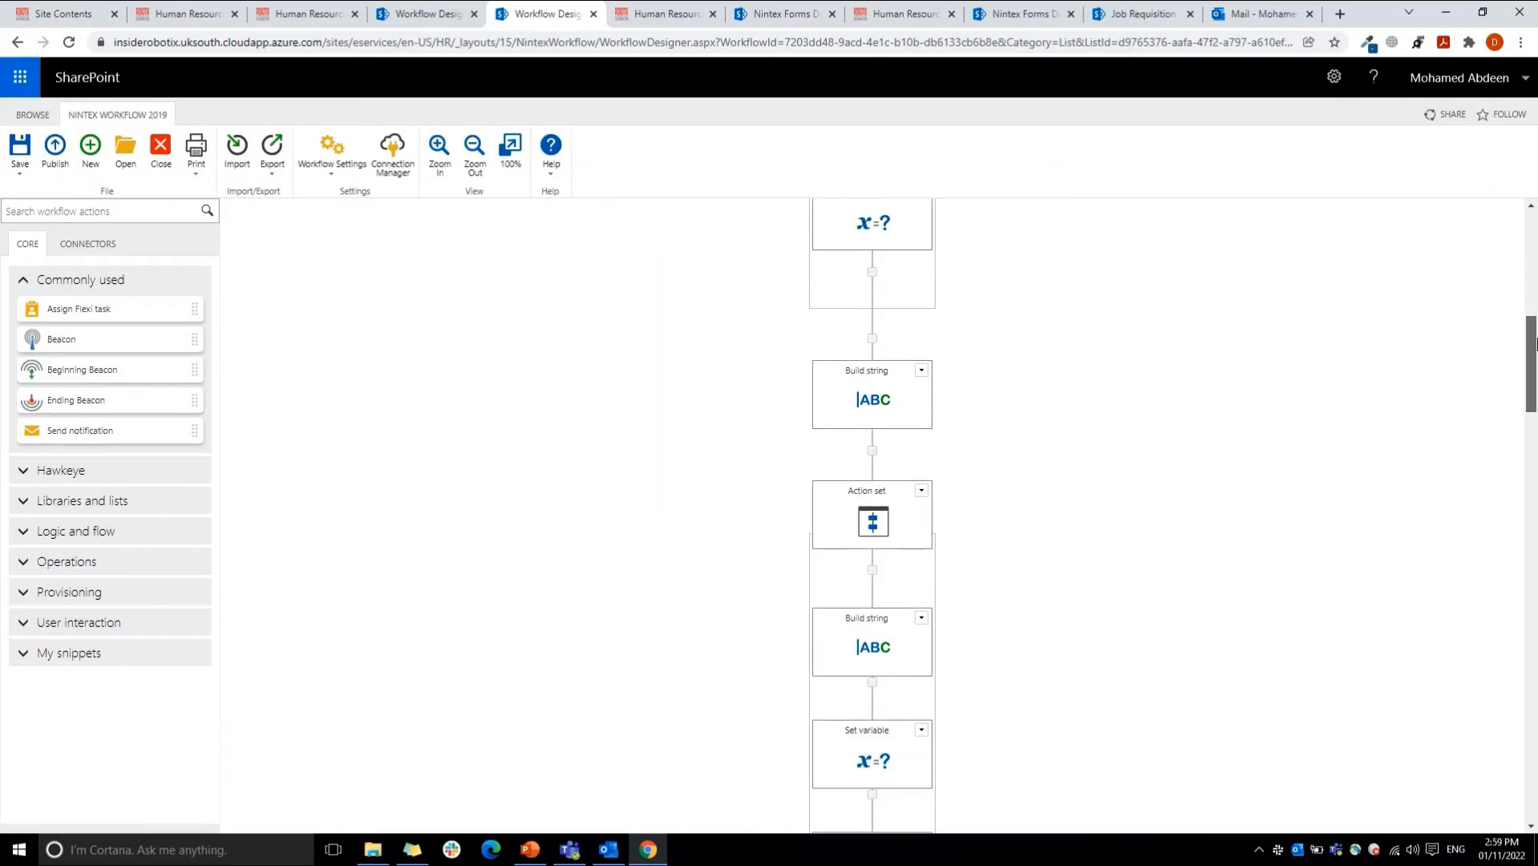
left_click_drag(1535, 364, 1534, 389)
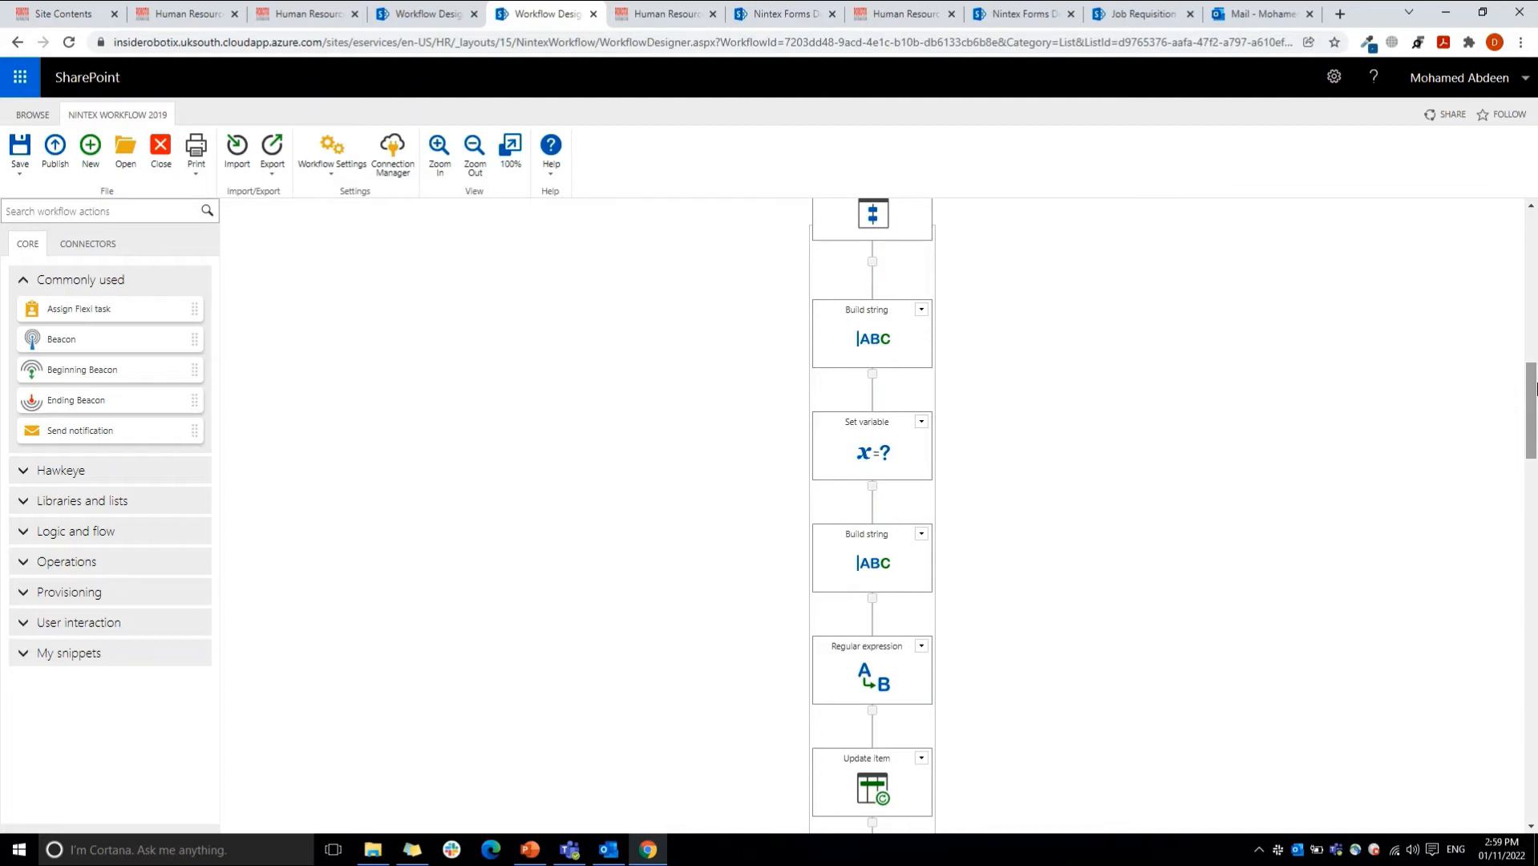
mouse_move(919, 550)
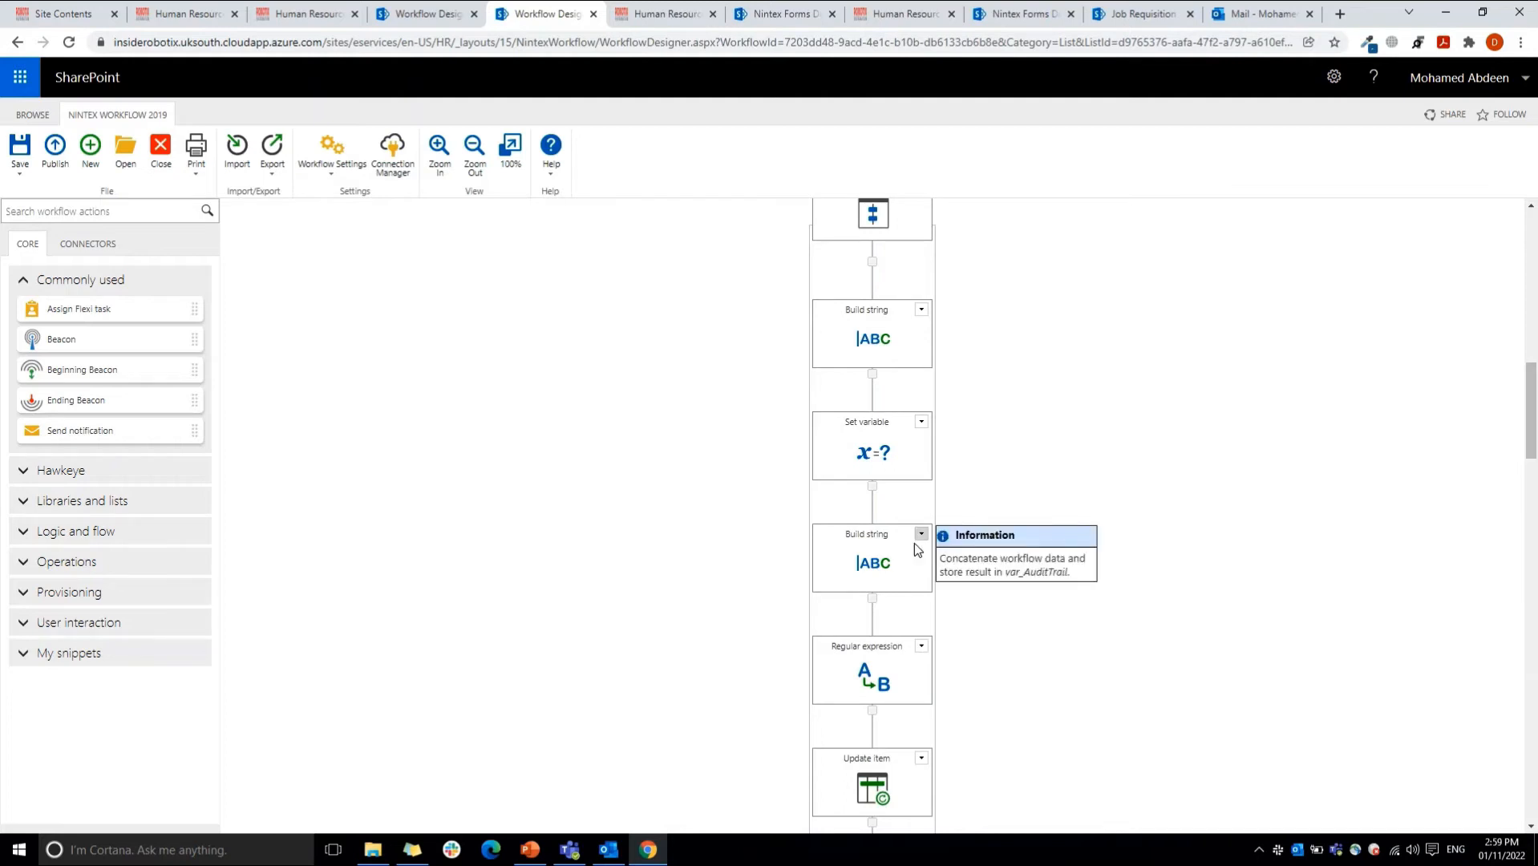
double_click(875, 566)
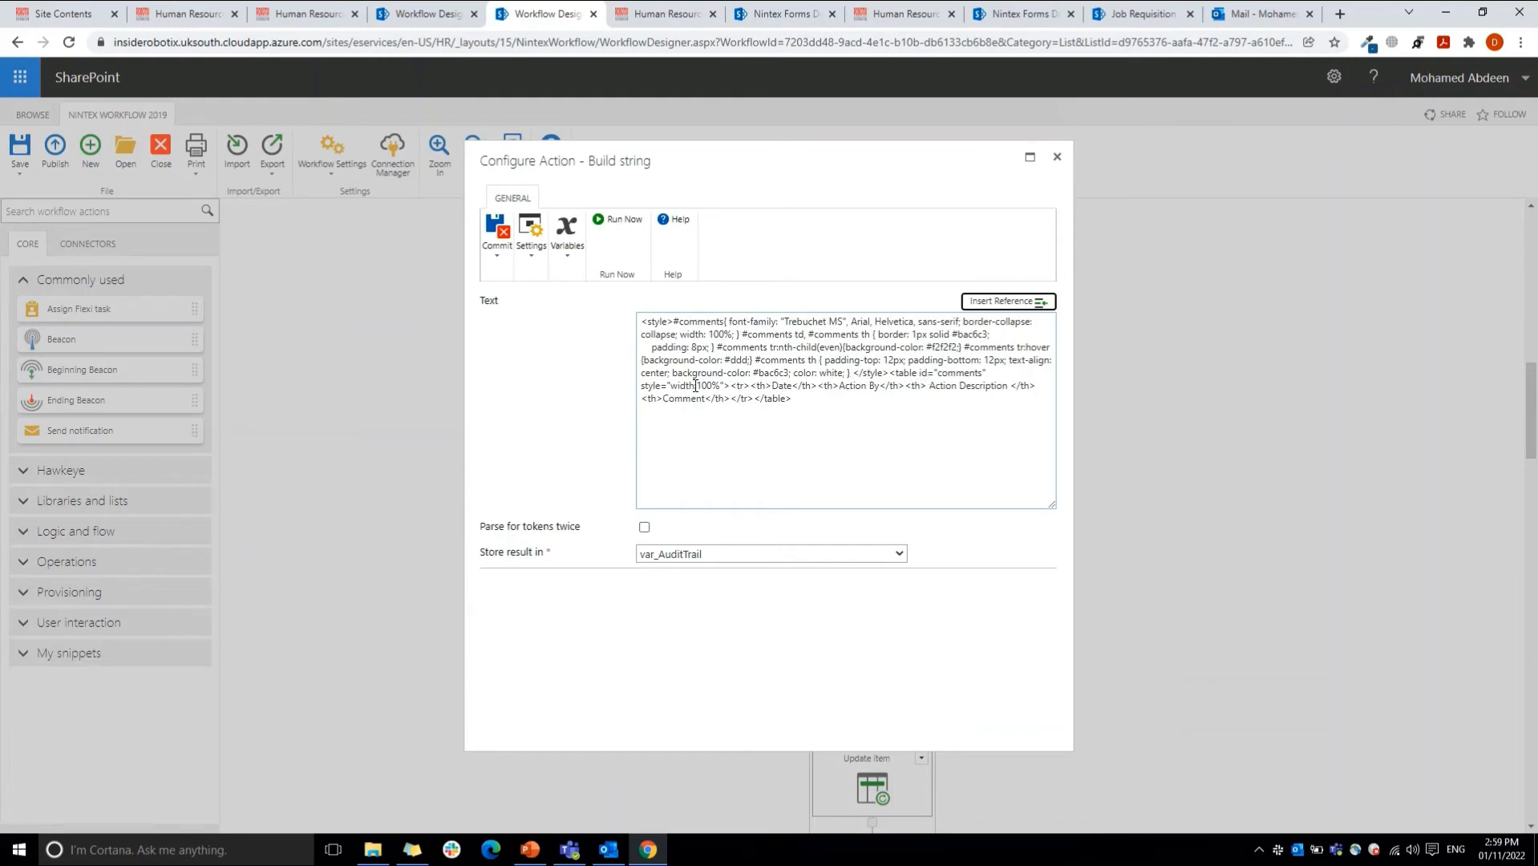
left_click(1056, 157)
Step: Examine the Regular expression action's replacement text that adds an audit trail row with the initiator's display name, and close it unchanged
double_click(883, 672)
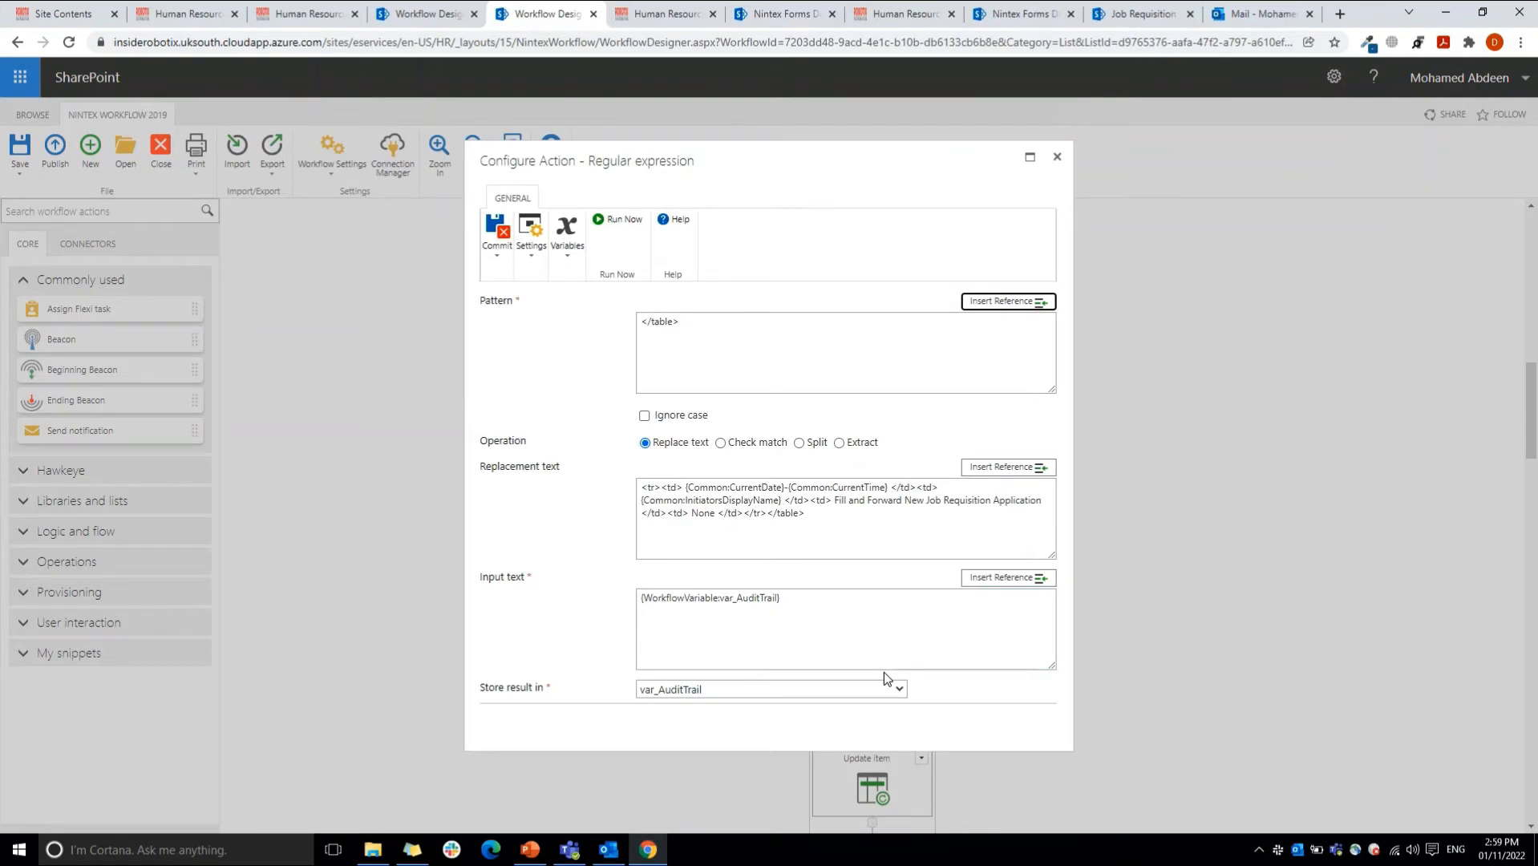
double_click(722, 502)
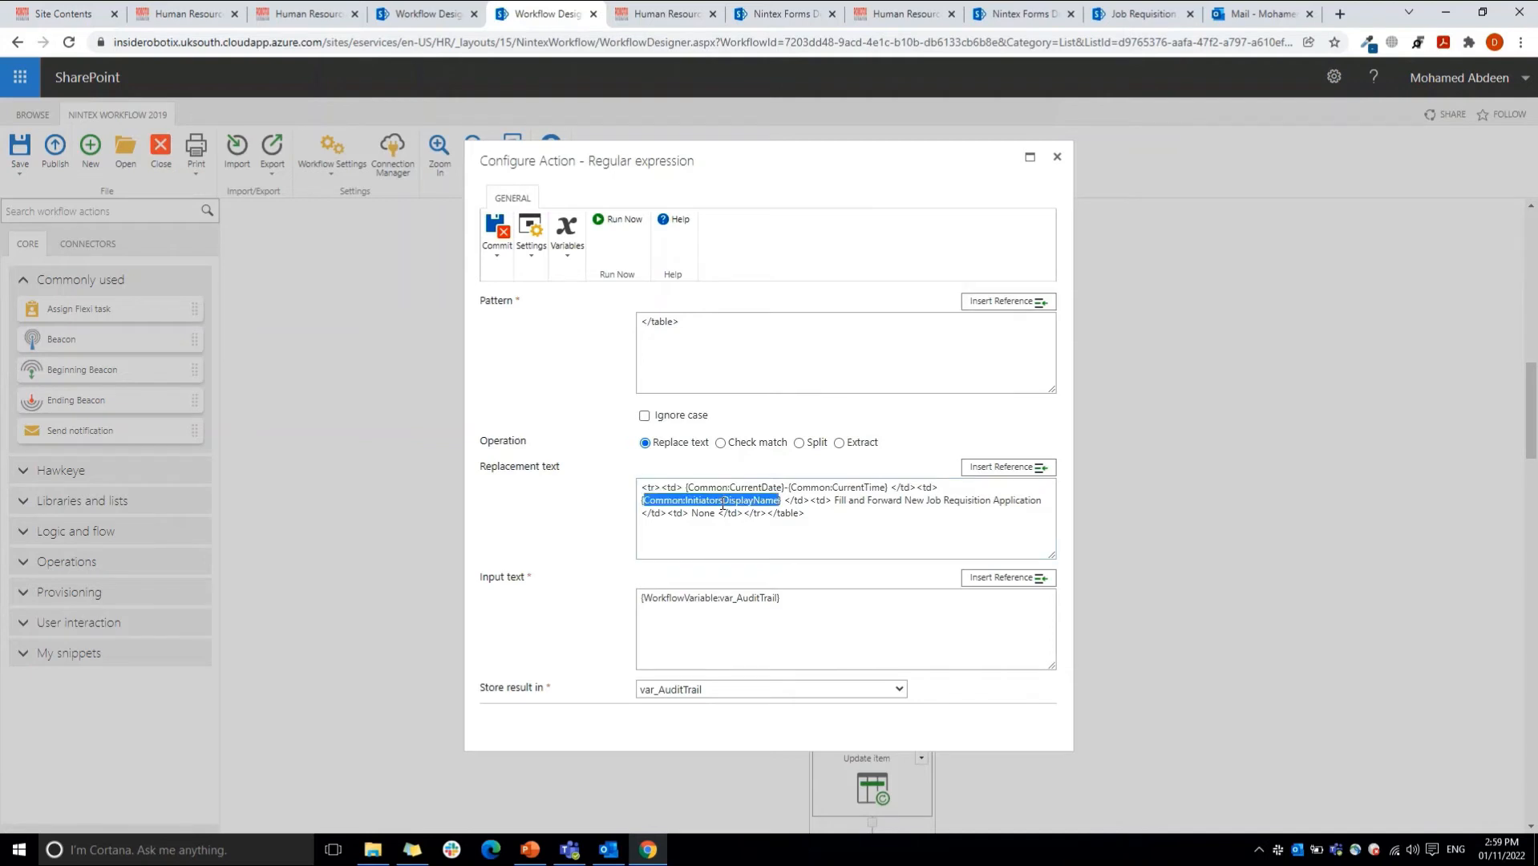
left_click_drag(699, 487, 888, 513)
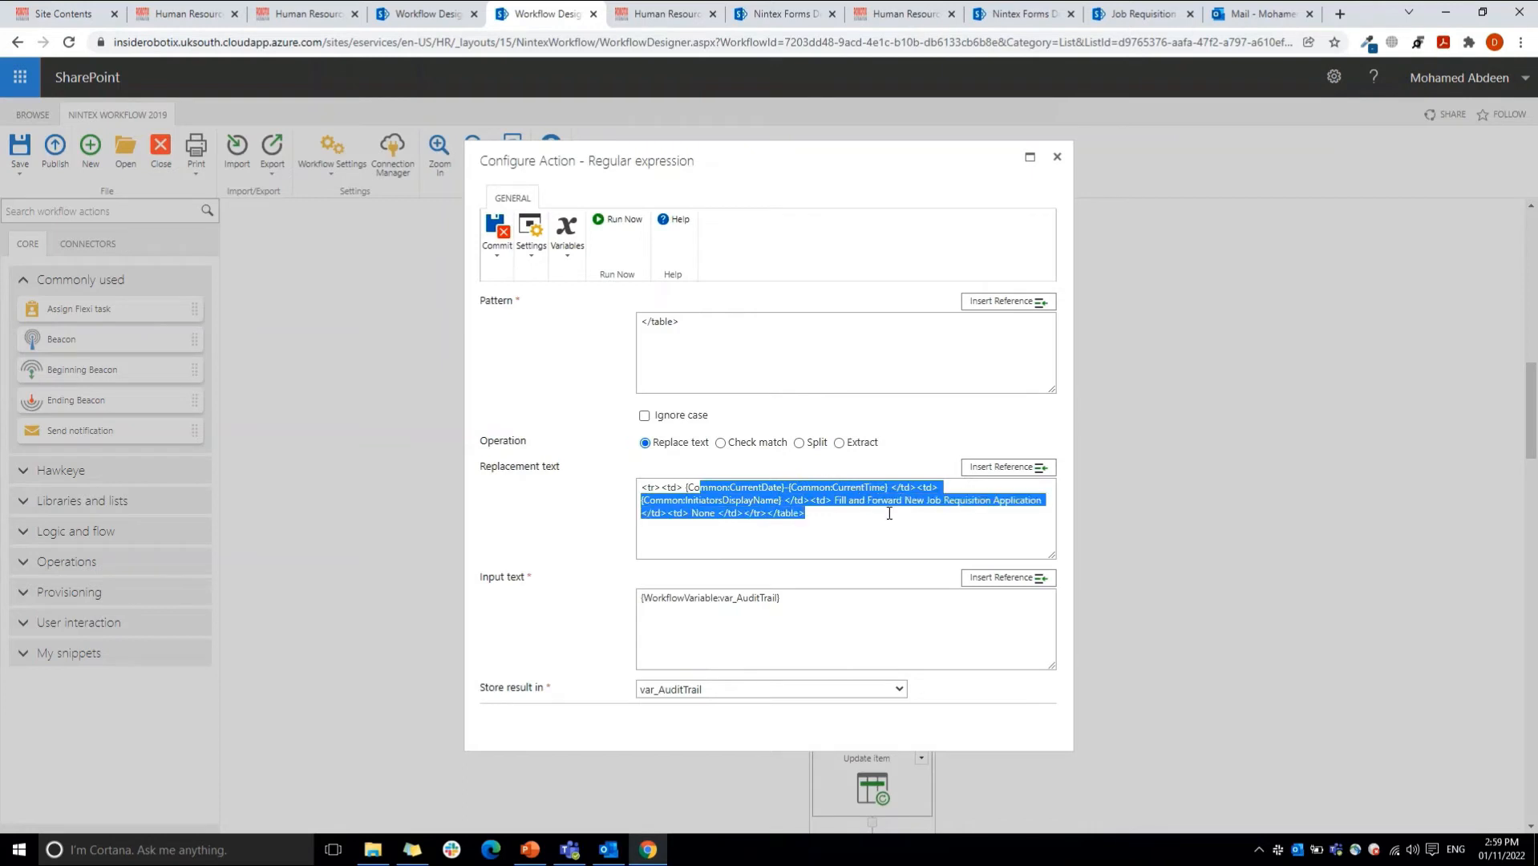
left_click(1056, 157)
Step: Open the State machine action and review its possible states from Division Head through Application Submitter
left_click_drag(1534, 393, 1534, 423)
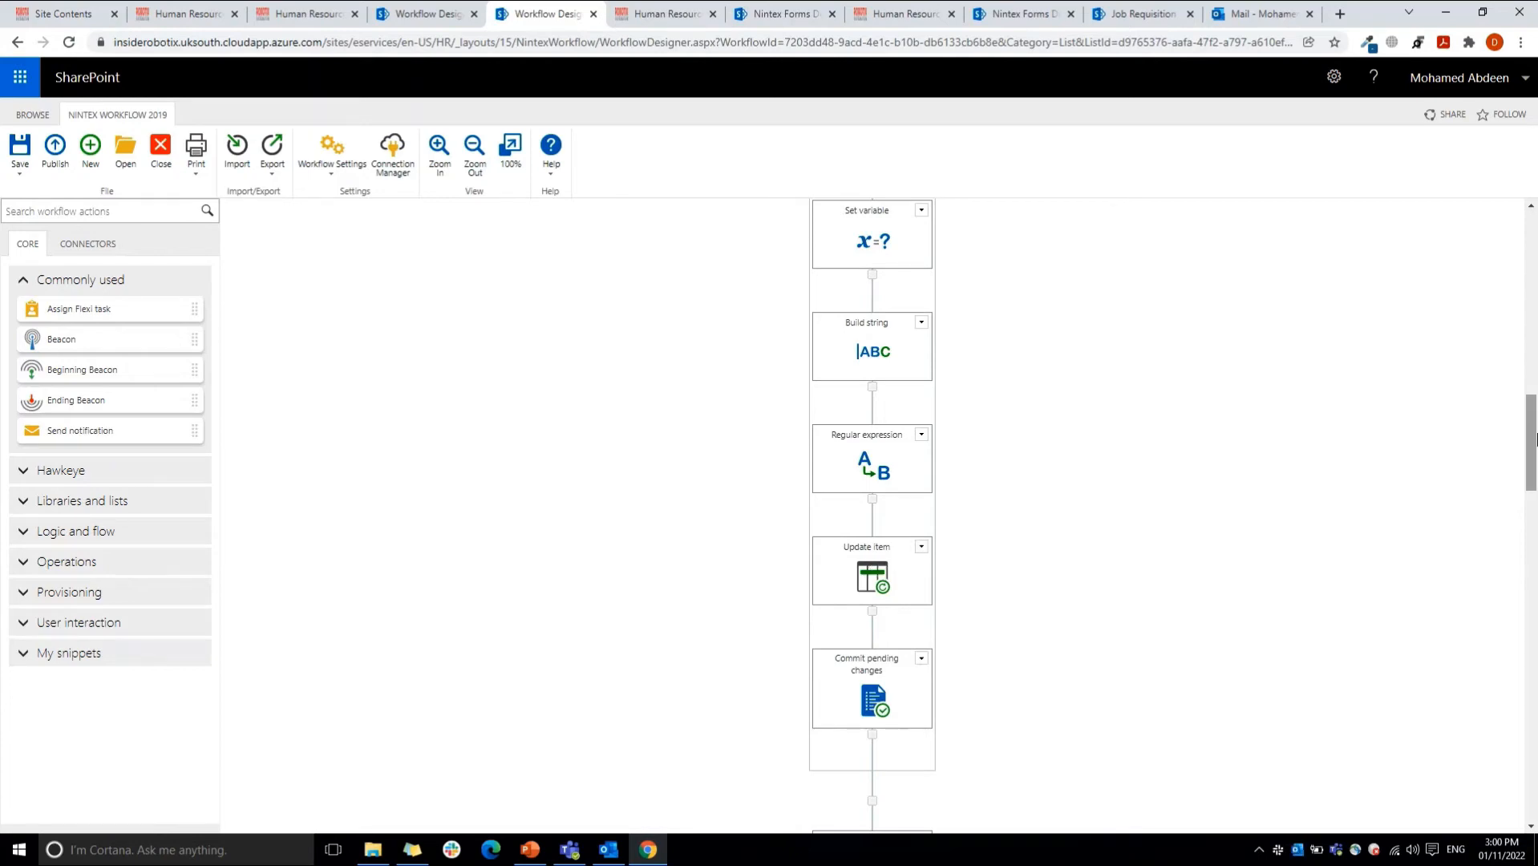
left_click_drag(1534, 439, 1535, 529)
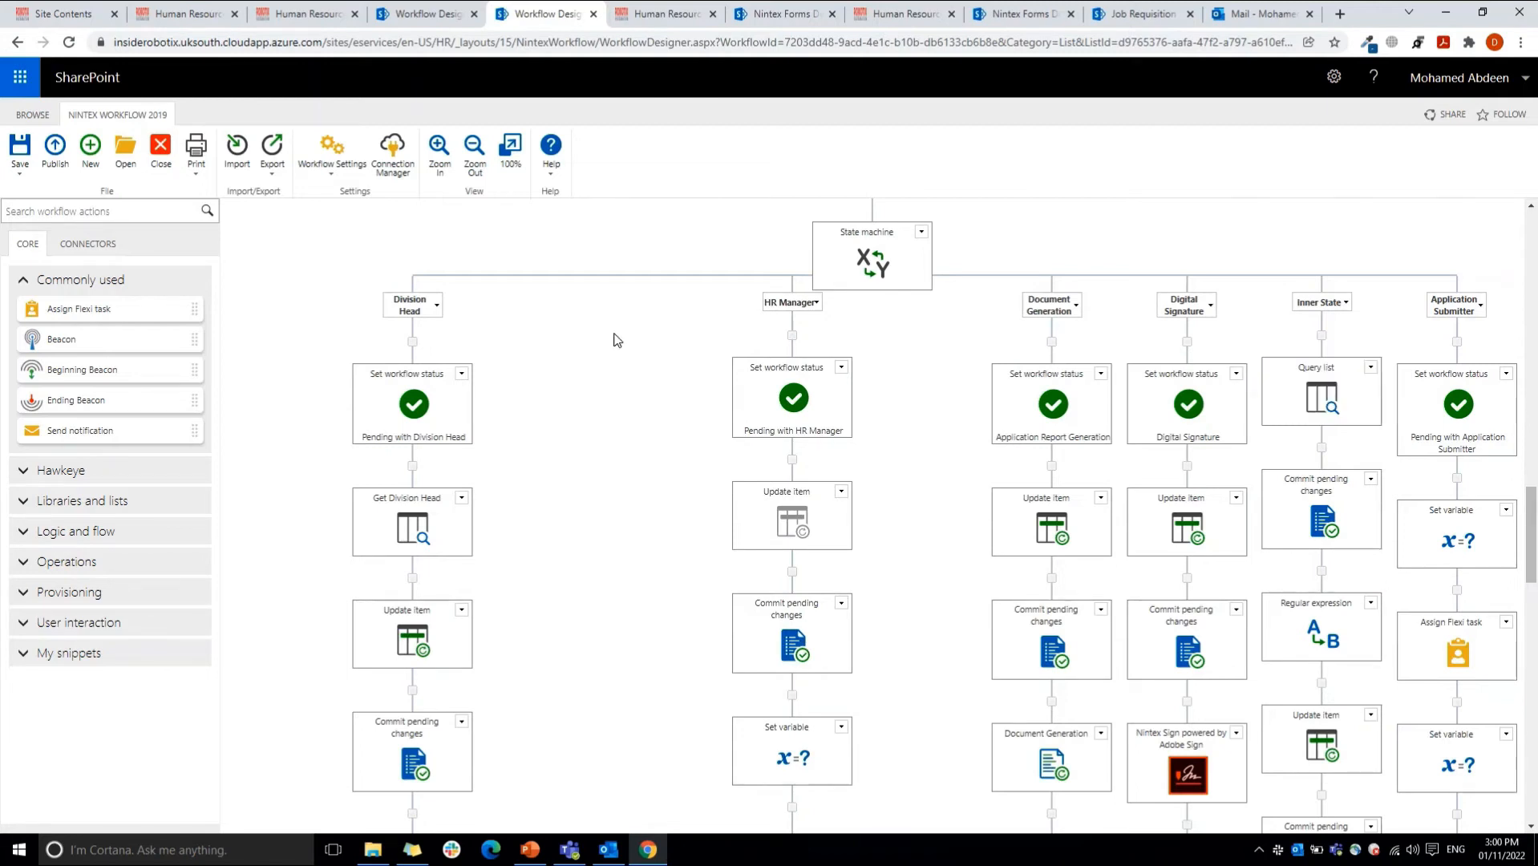
double_click(880, 249)
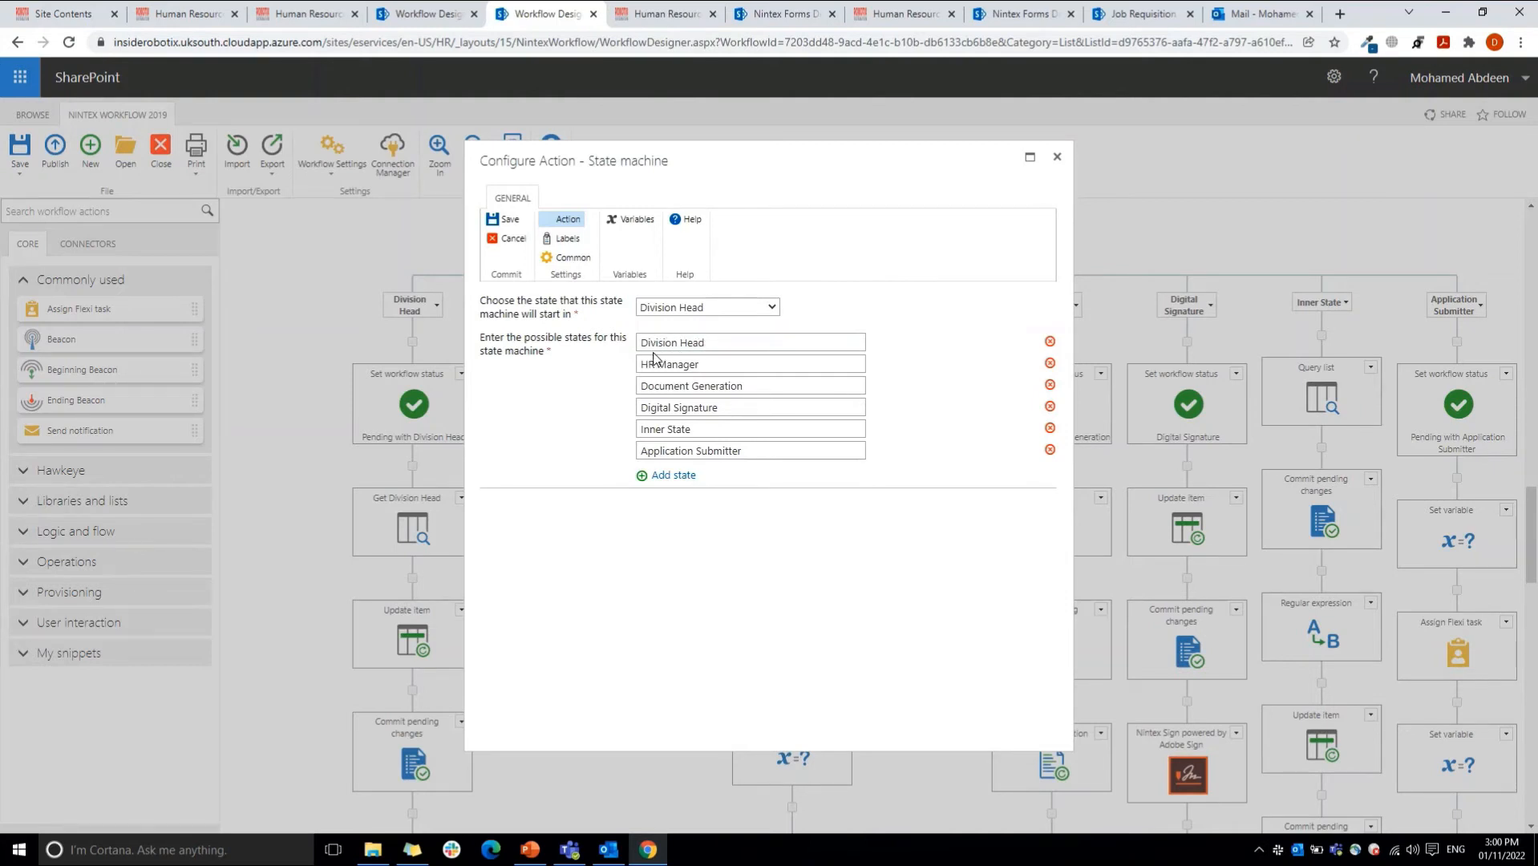
left_click_drag(641, 343, 731, 340)
triple_click(698, 364)
triple_click(691, 385)
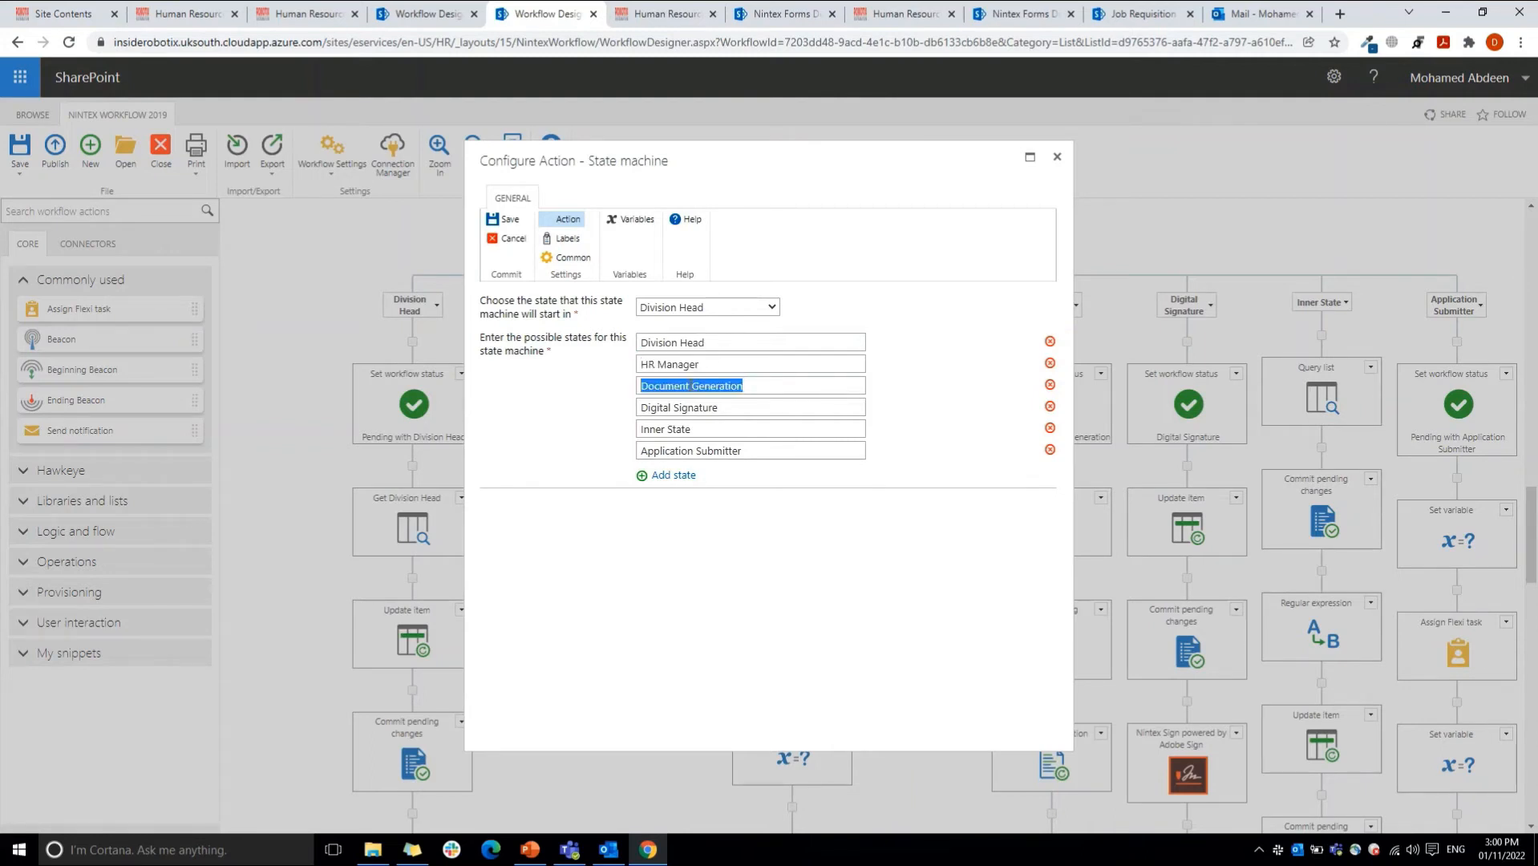
double_click(692, 405)
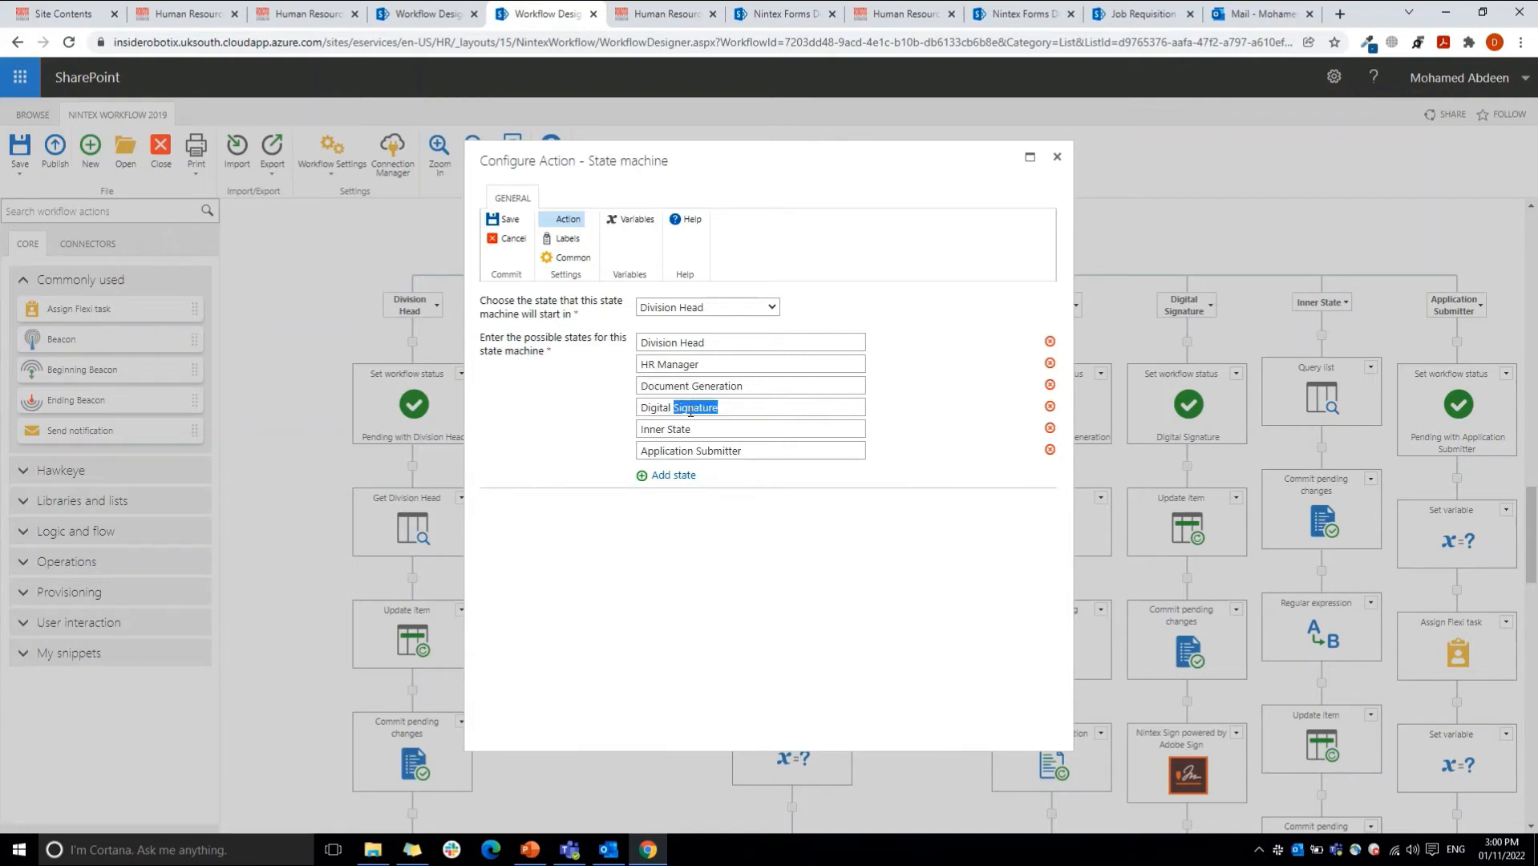
triple_click(688, 427)
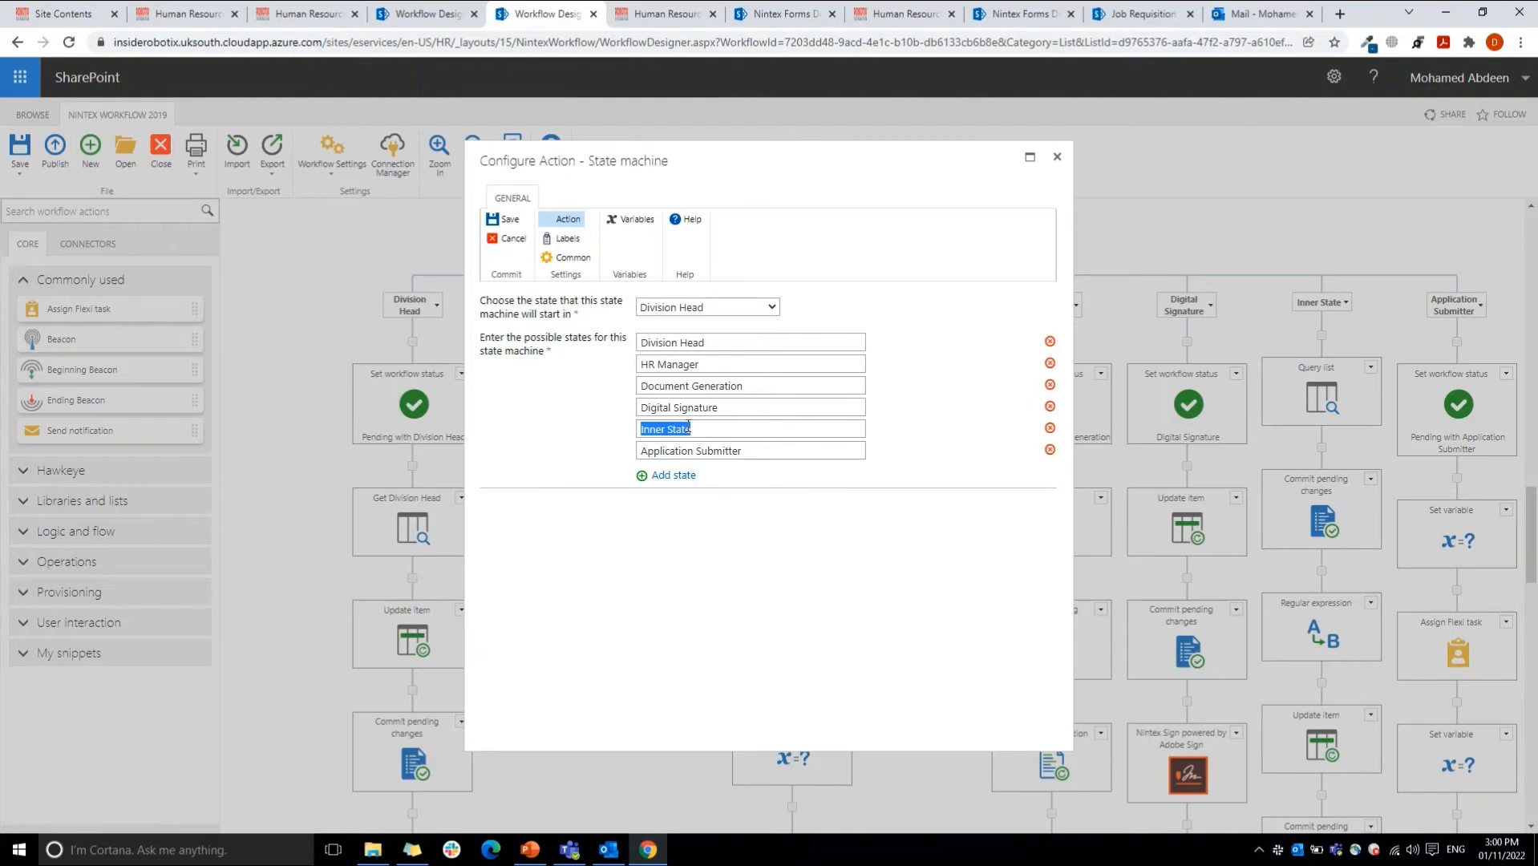
triple_click(706, 451)
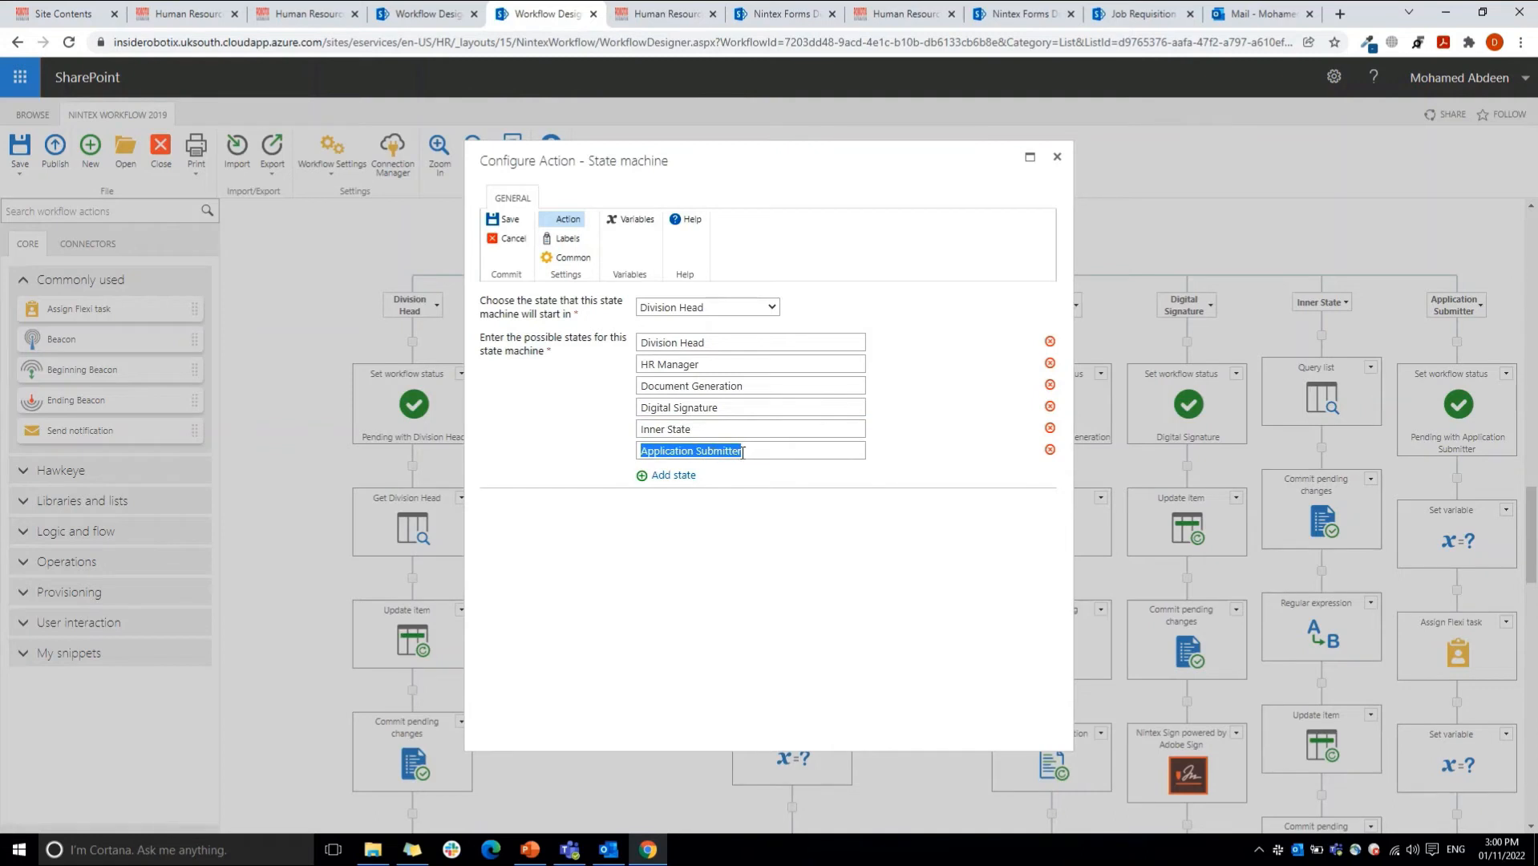
Step: Review the State machine's possible states and the choices for its starting state, and close the action without changes
left_click(672, 342)
triple_click(669, 364)
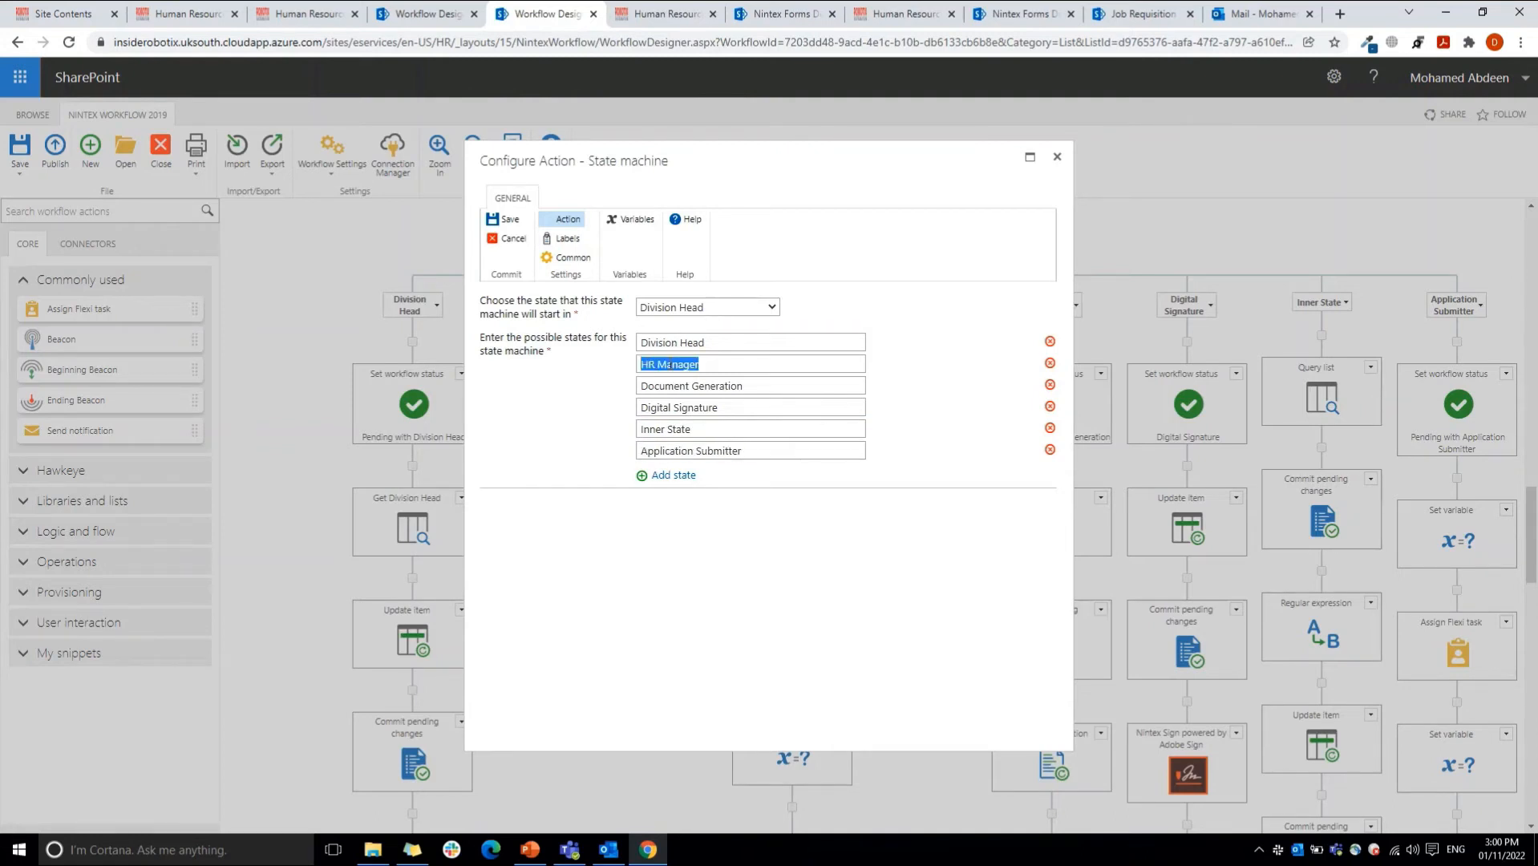
triple_click(716, 451)
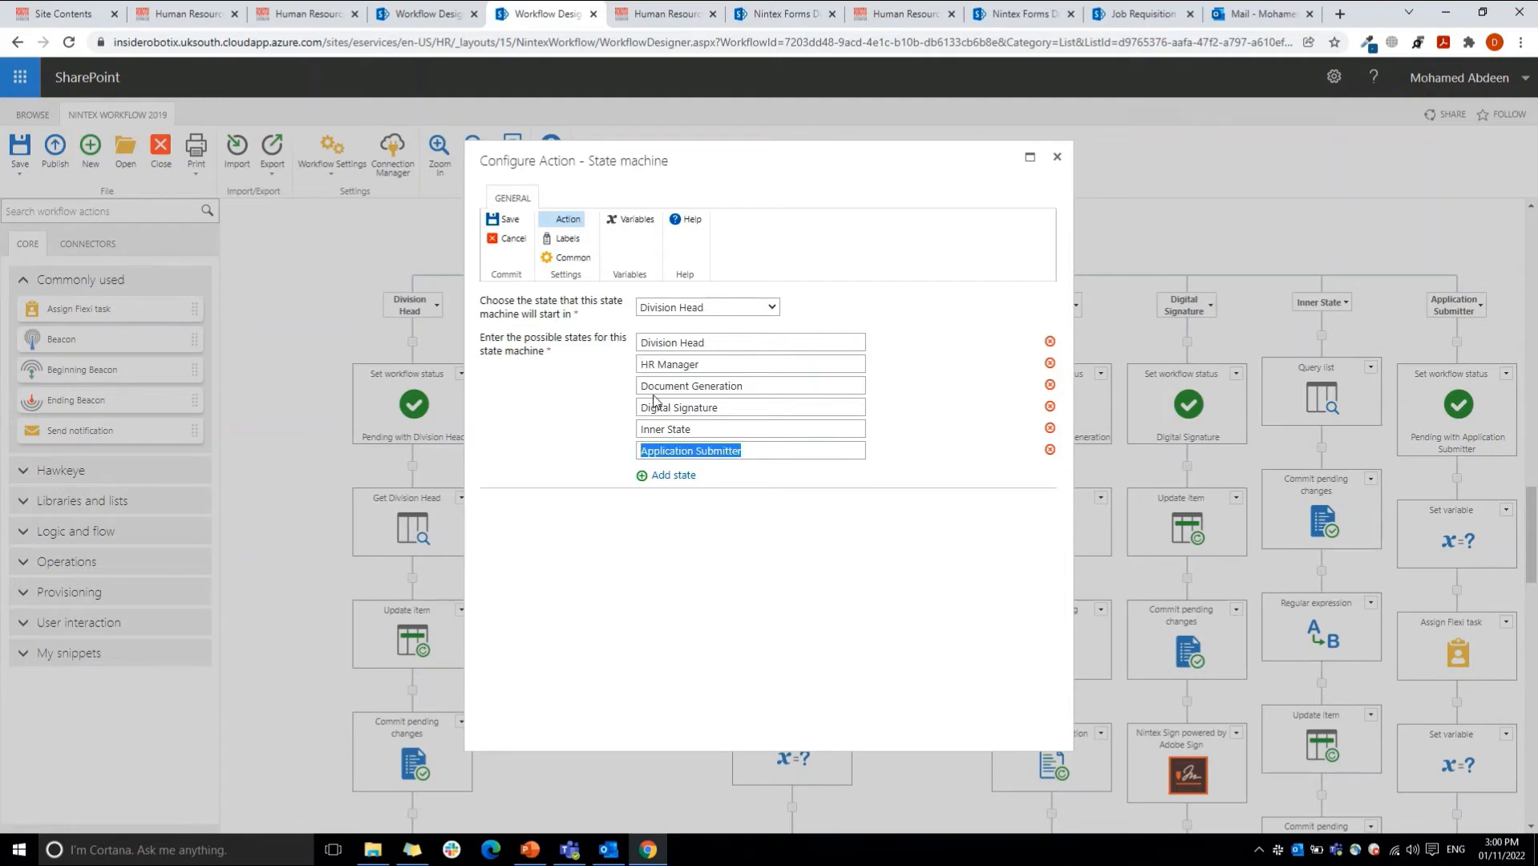
left_click(501, 242)
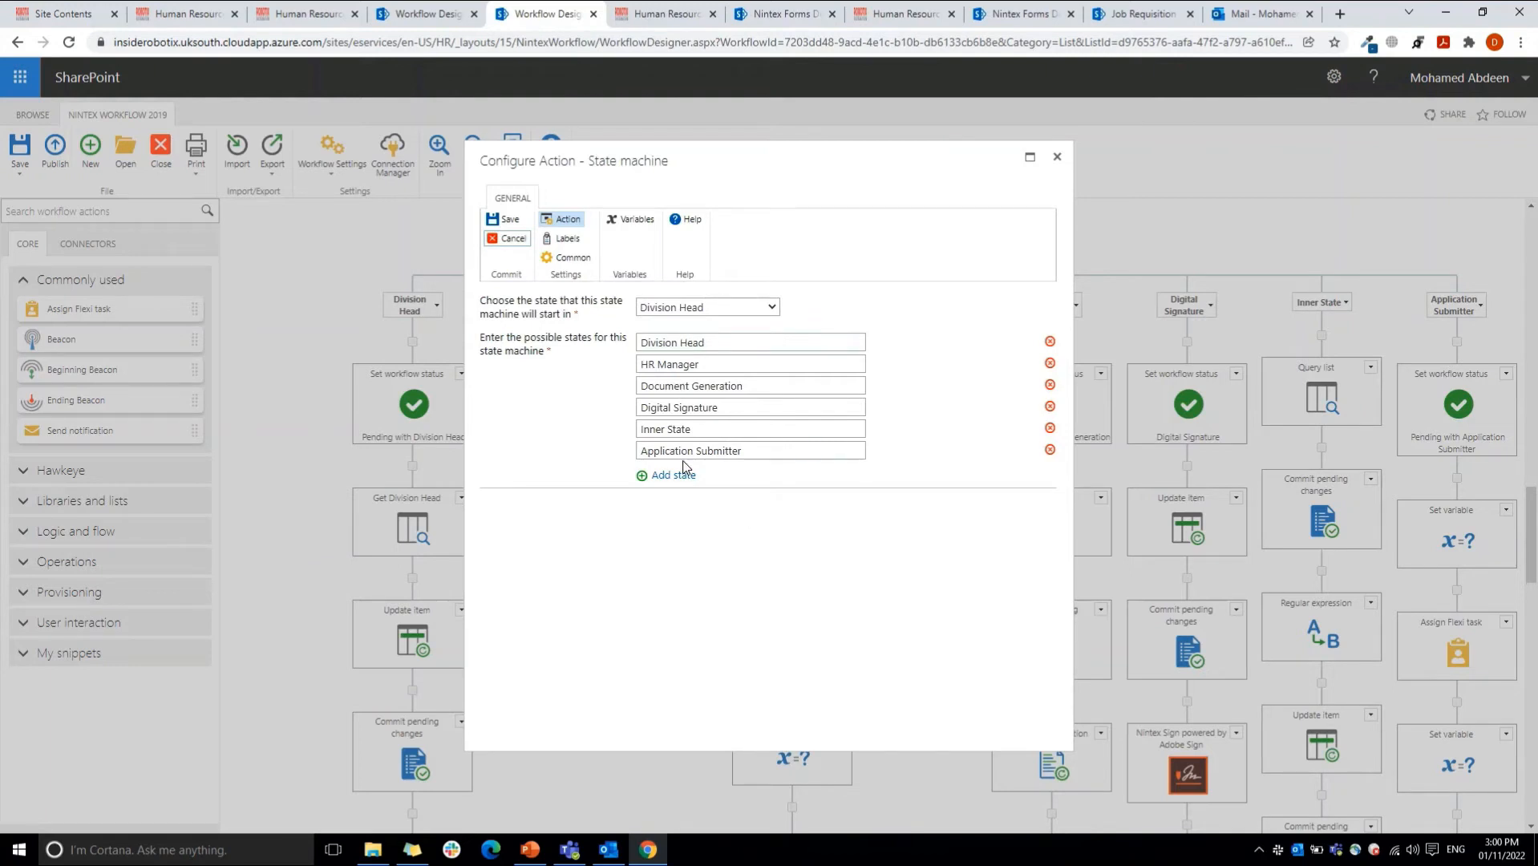
left_click(689, 308)
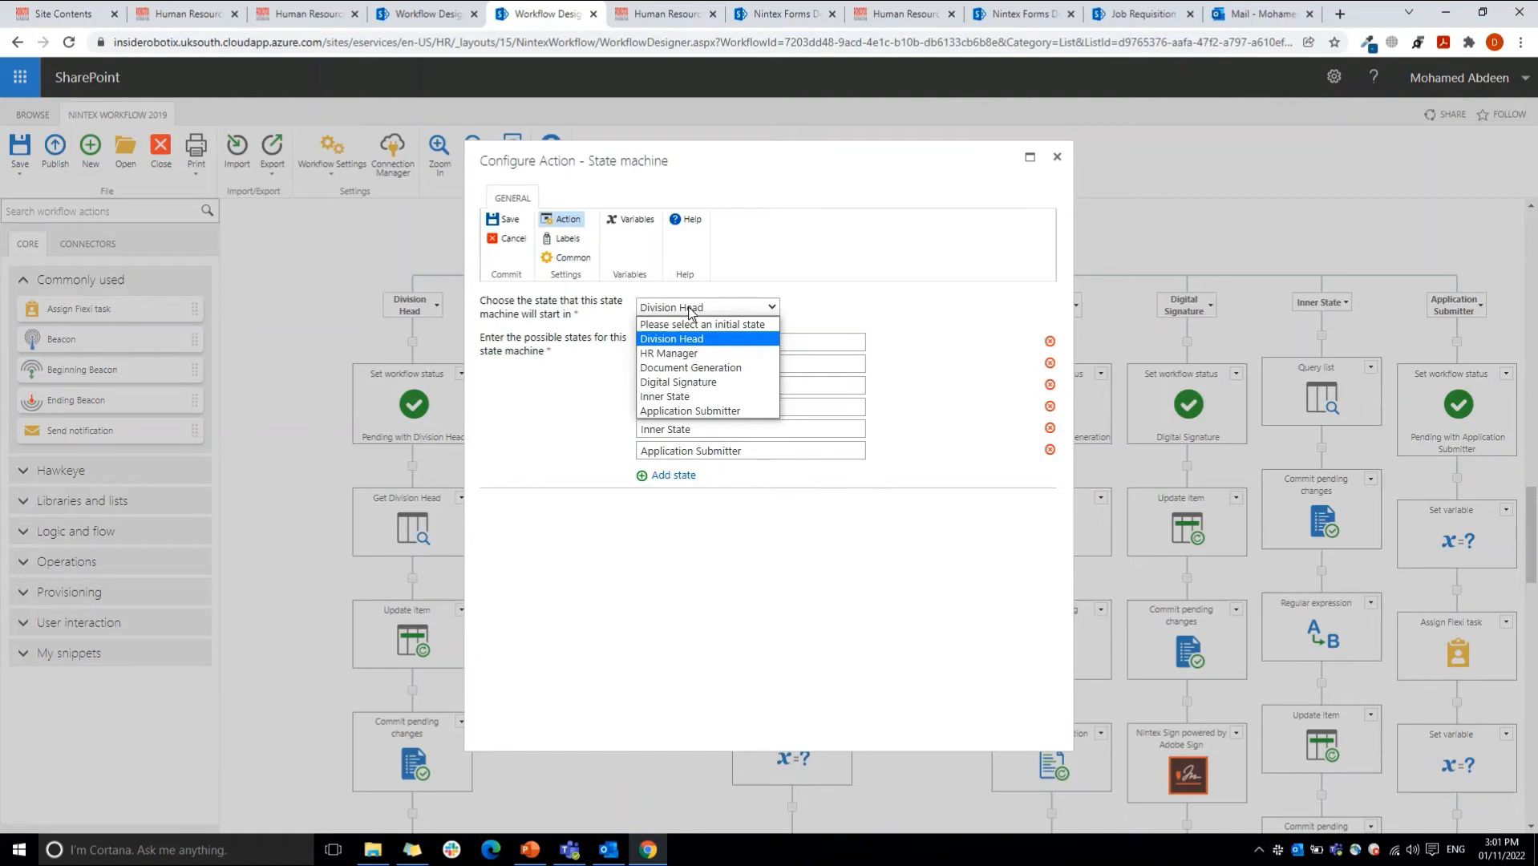
left_click(510, 239)
left_click(510, 240)
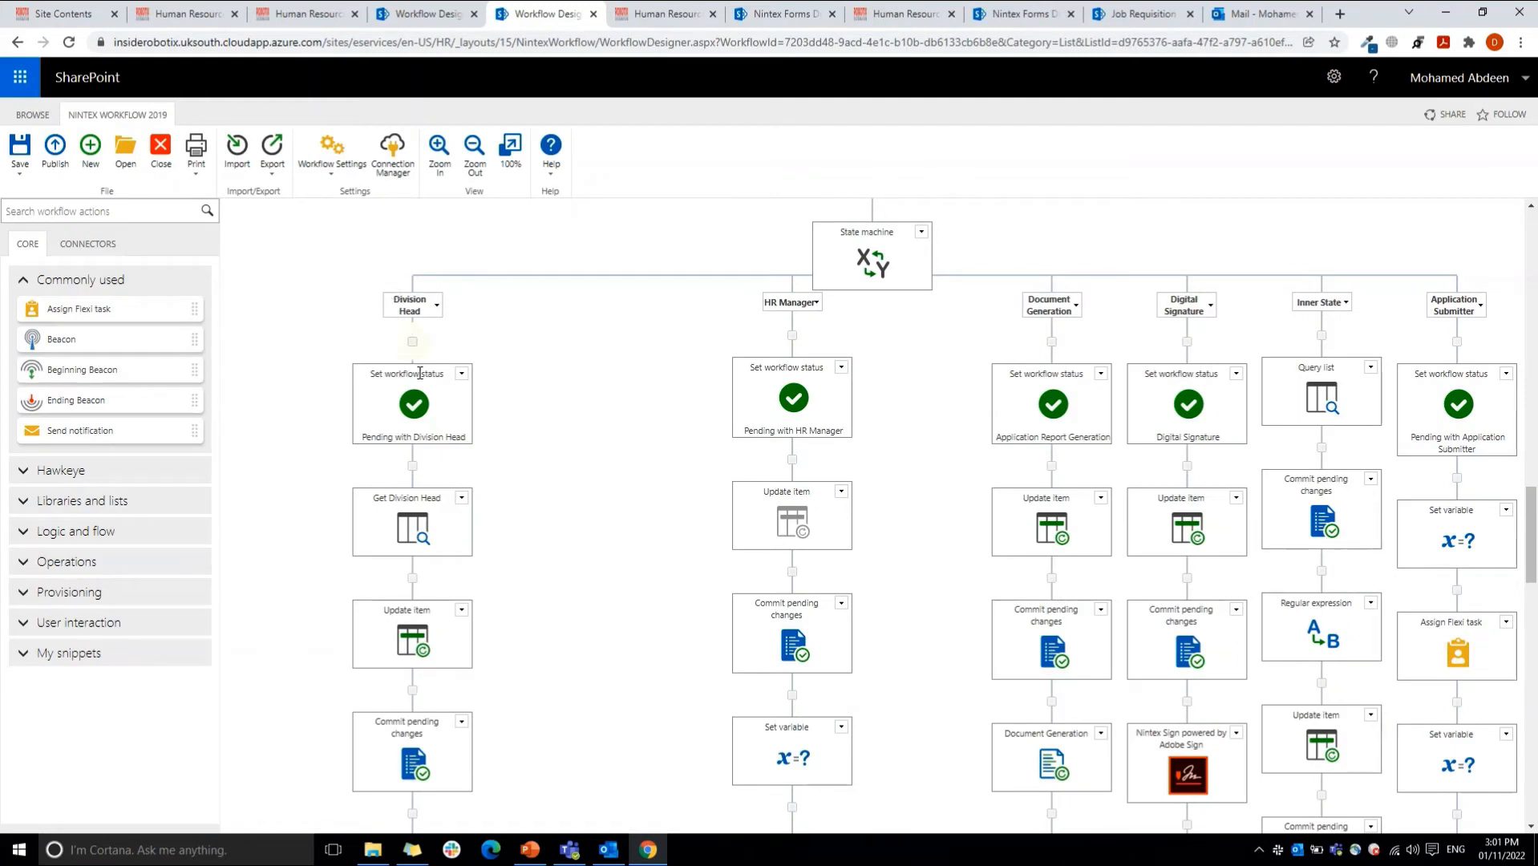
Step: Open the Get Division Head query action, view the Departments list with its HOD column, and return to the workflow designer
mouse_move(423, 412)
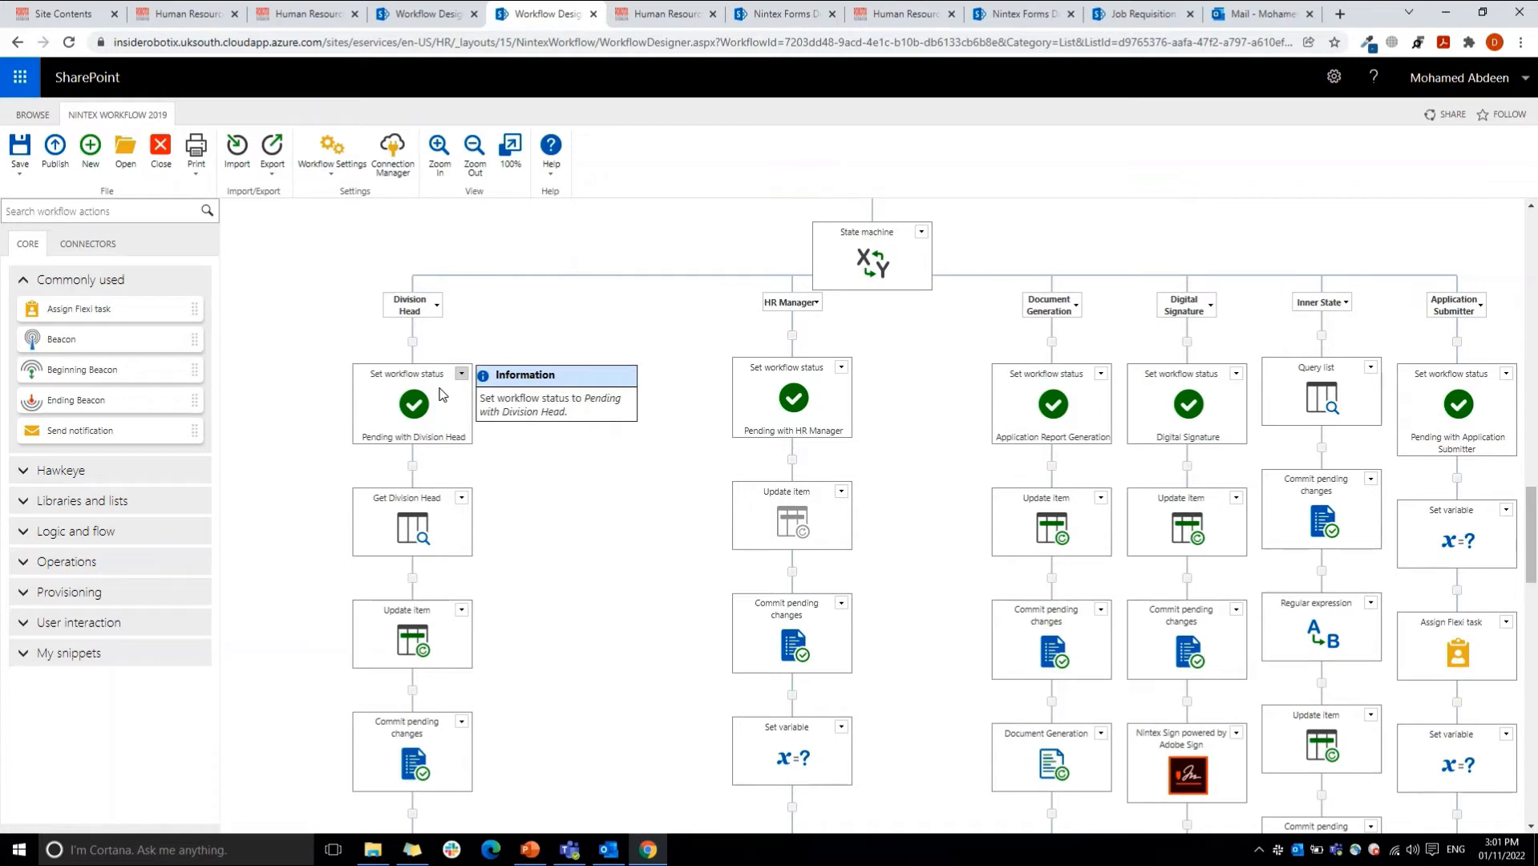
mouse_move(416, 531)
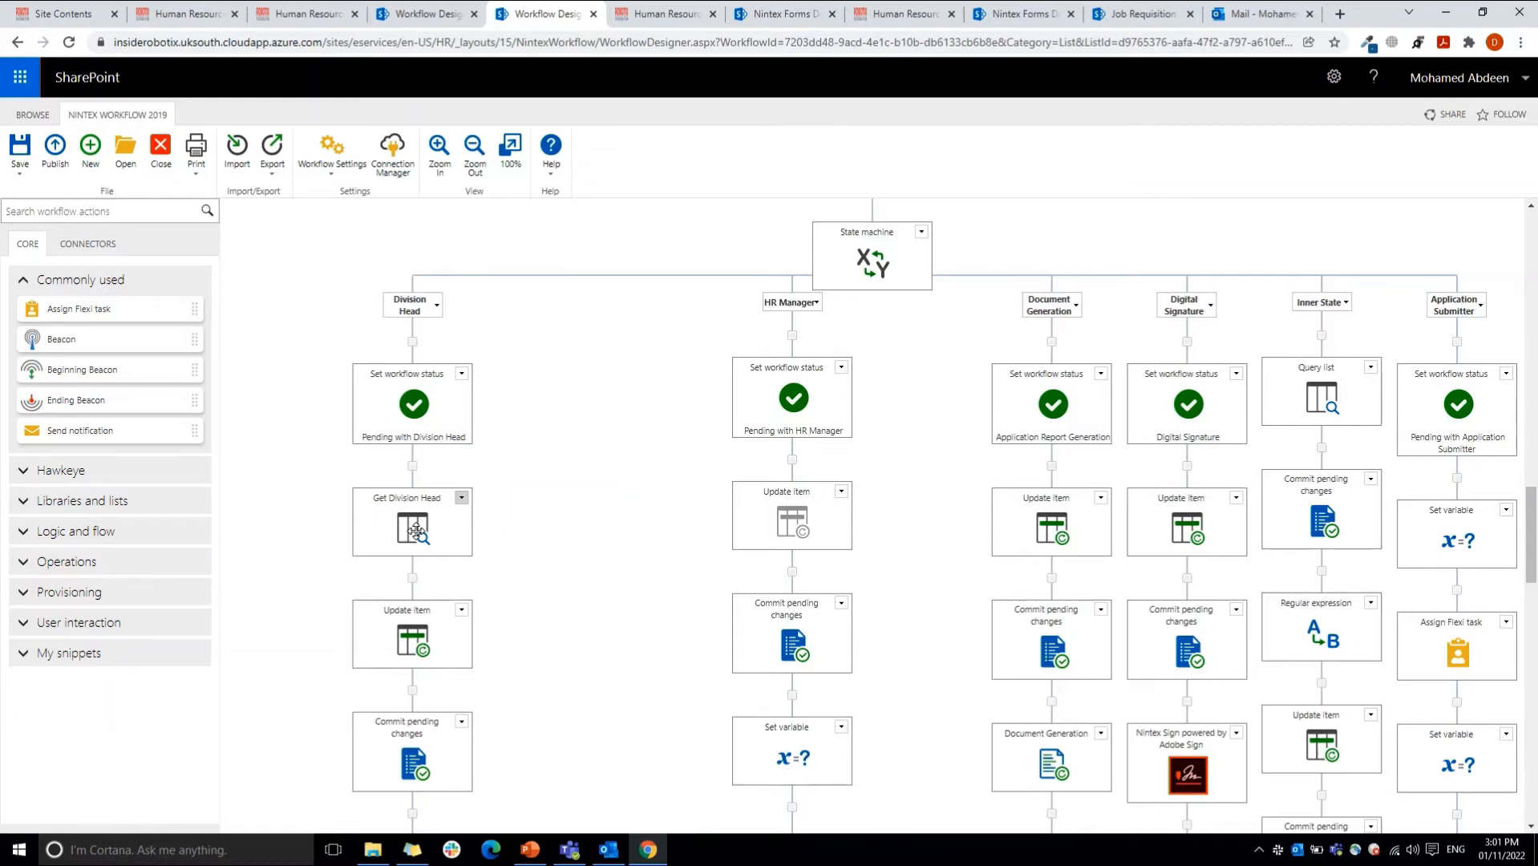
double_click(416, 531)
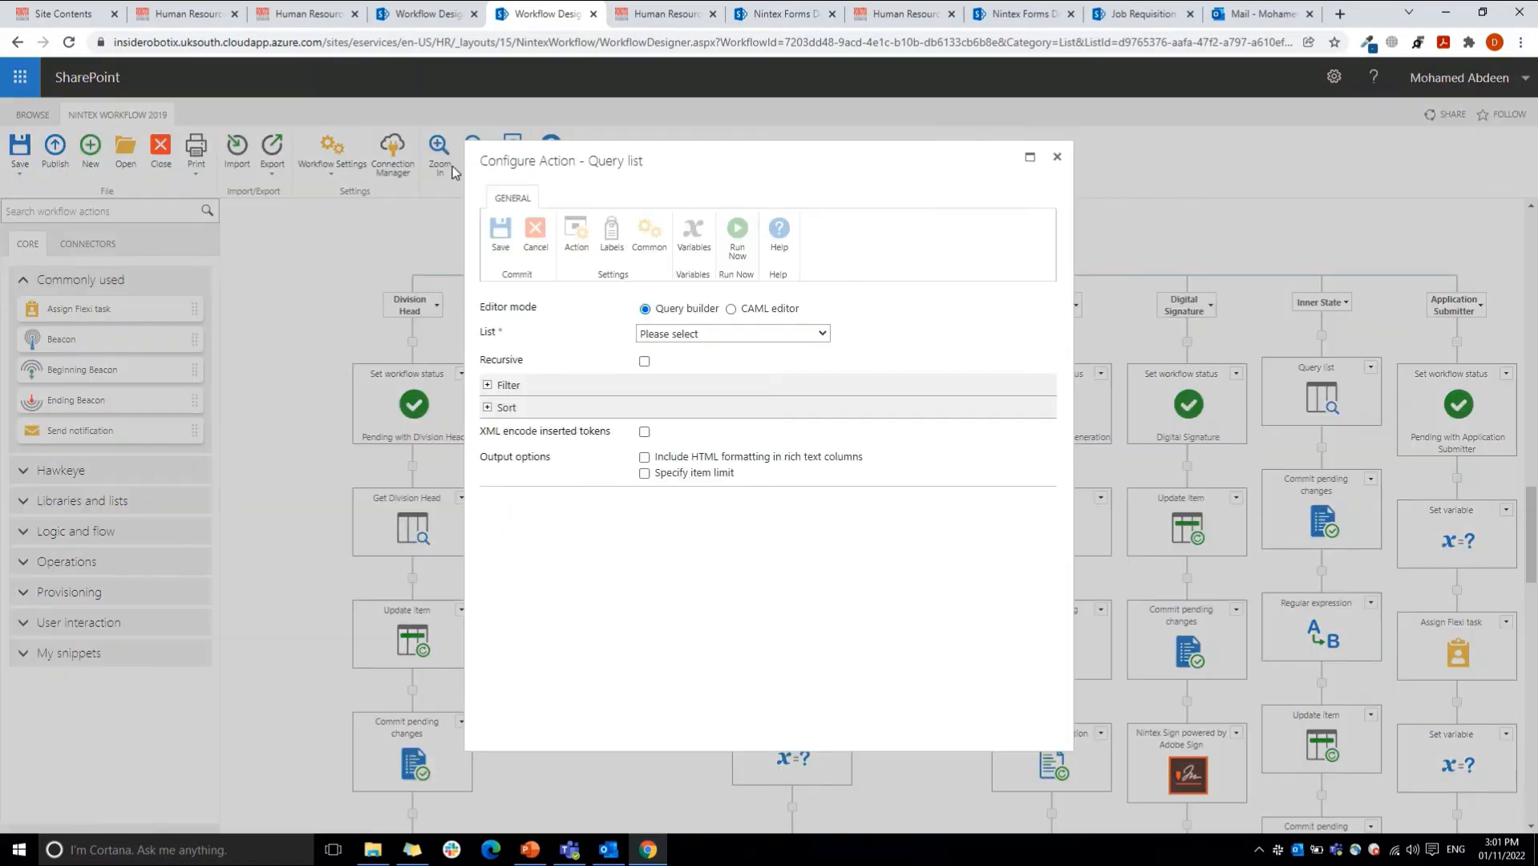
left_click(289, 11)
left_click(214, 11)
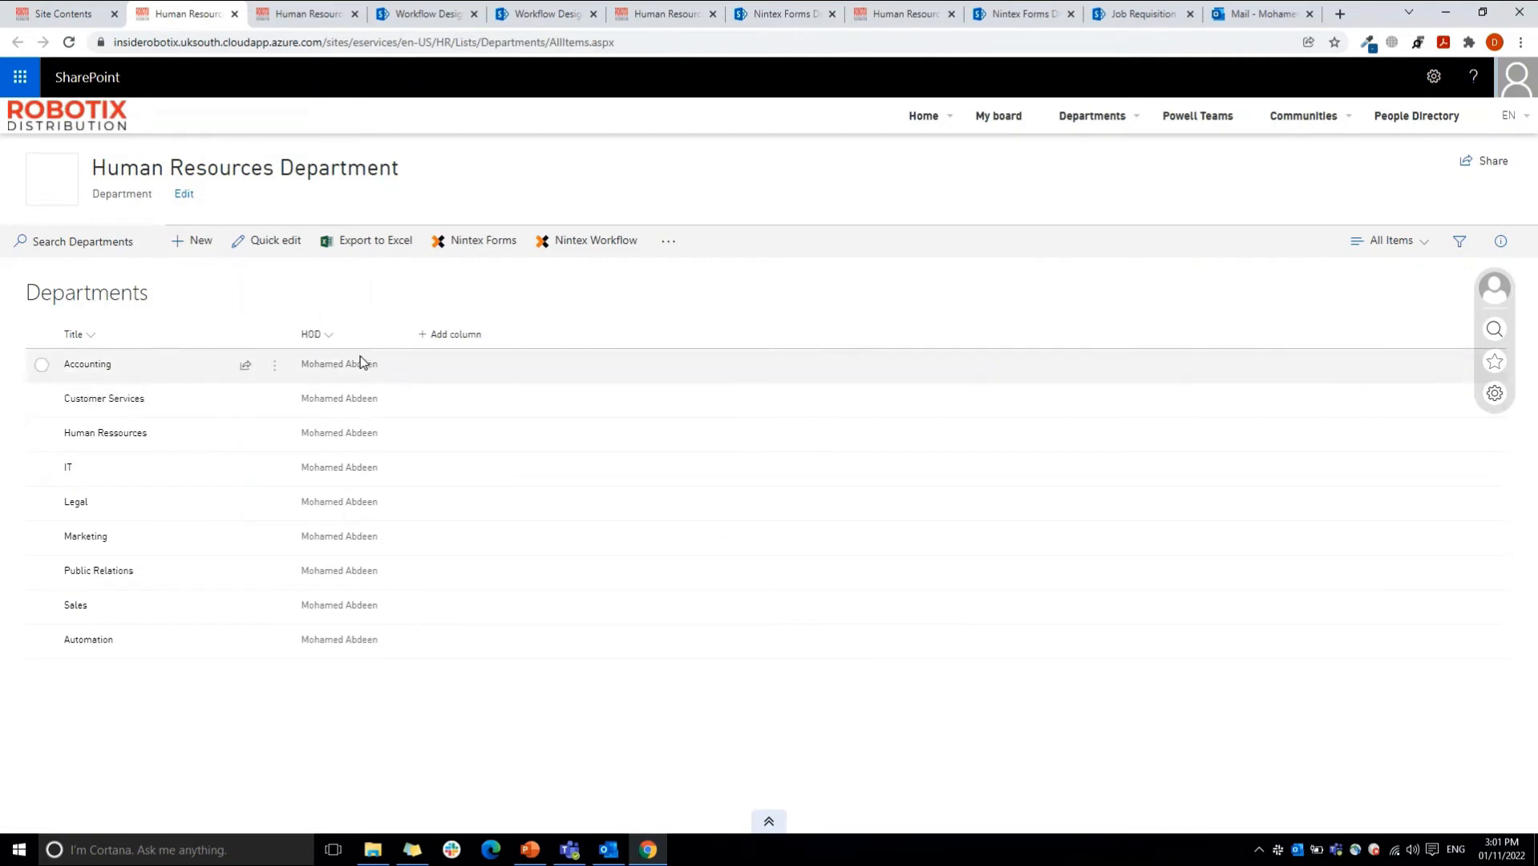
left_click(465, 12)
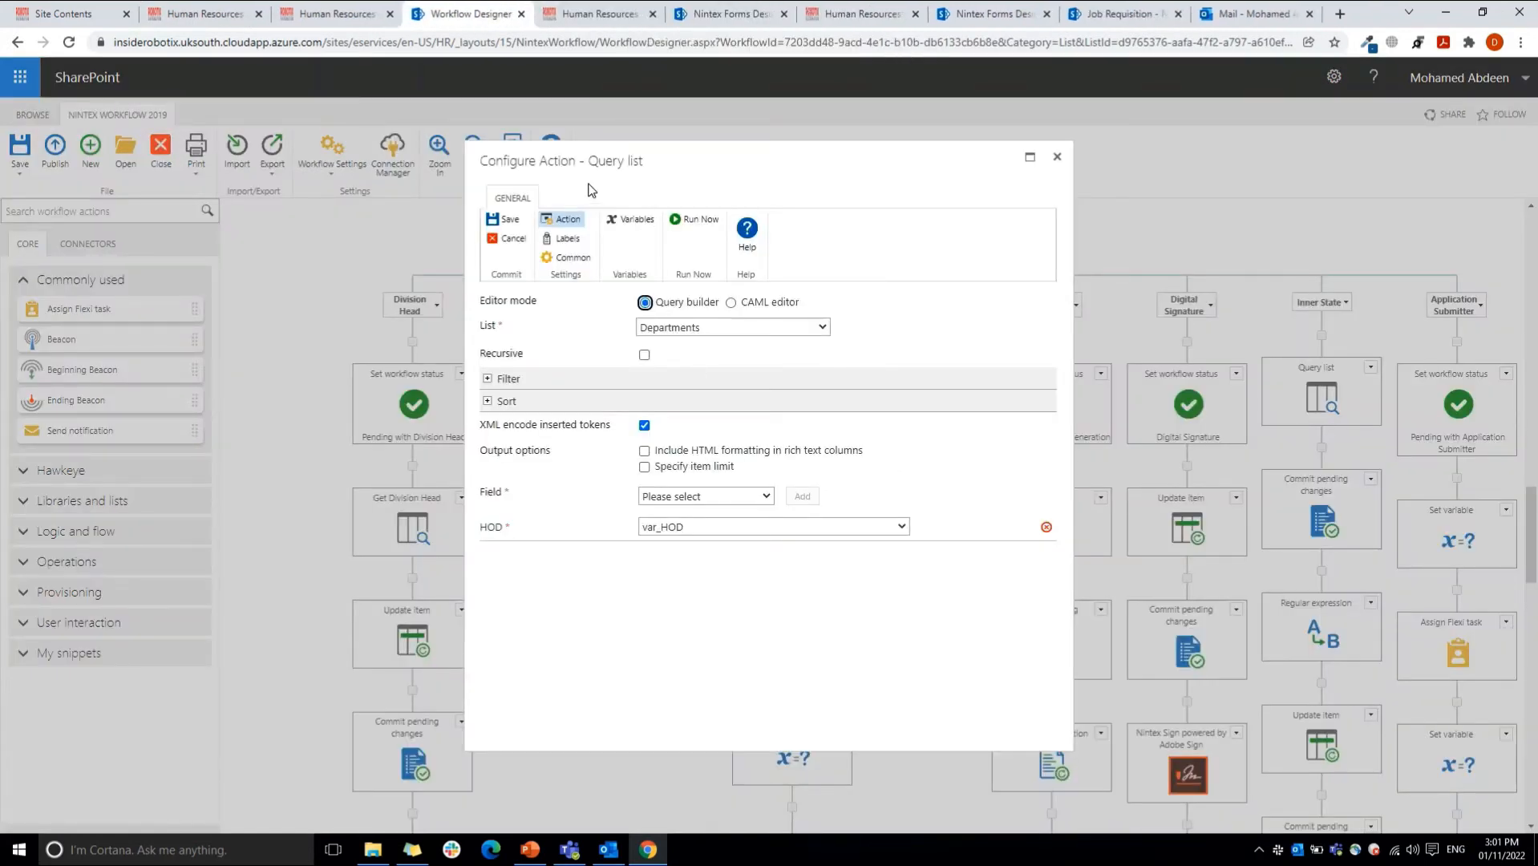
Step: Examine the query's source list choices and its filter rule matching the Title column to the Department reference, without changing them
left_click(667, 326)
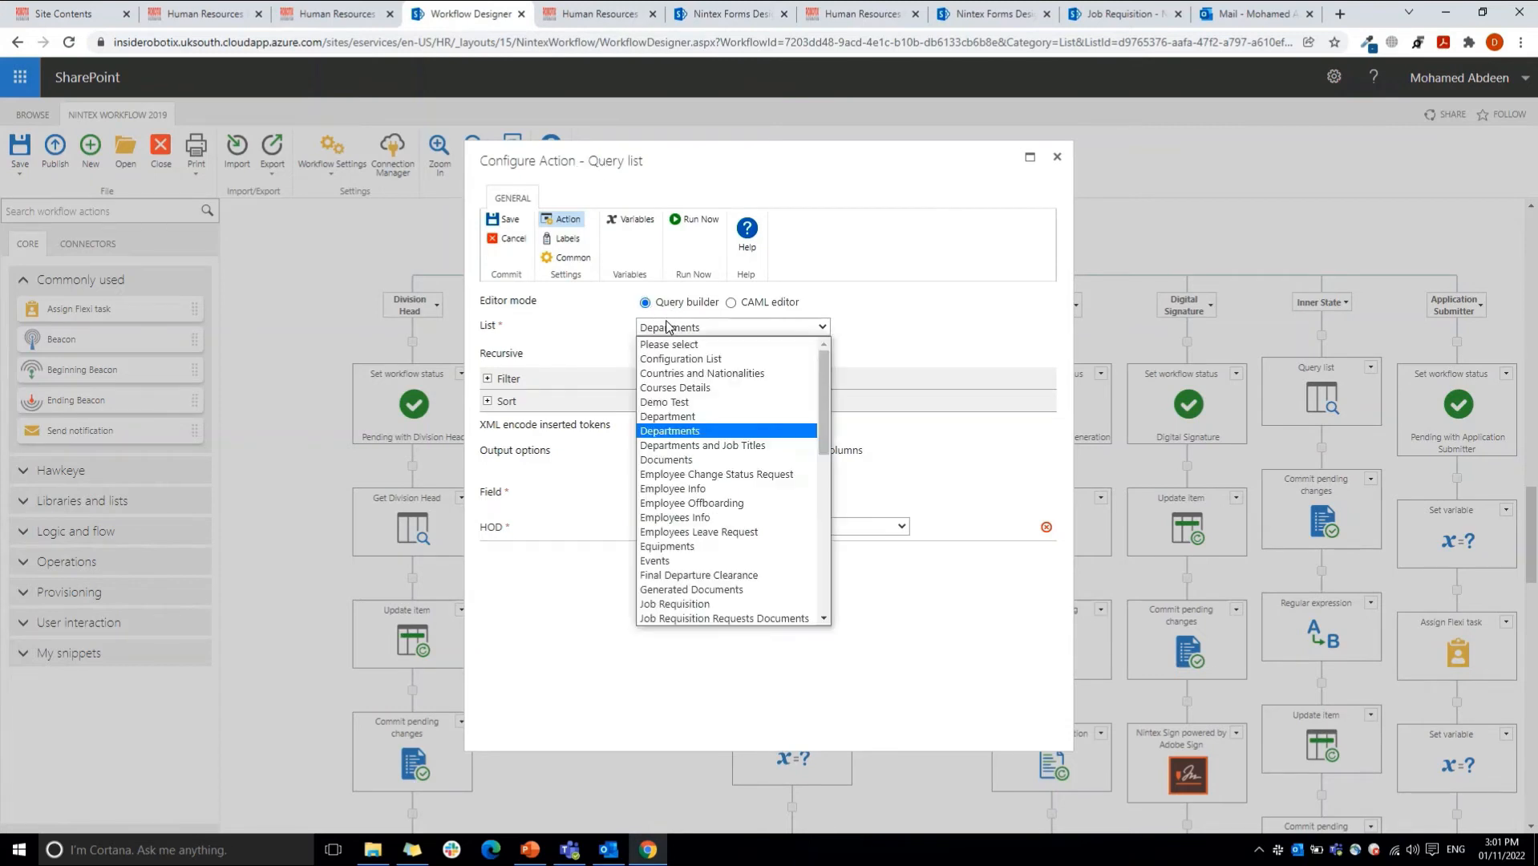
left_click(667, 325)
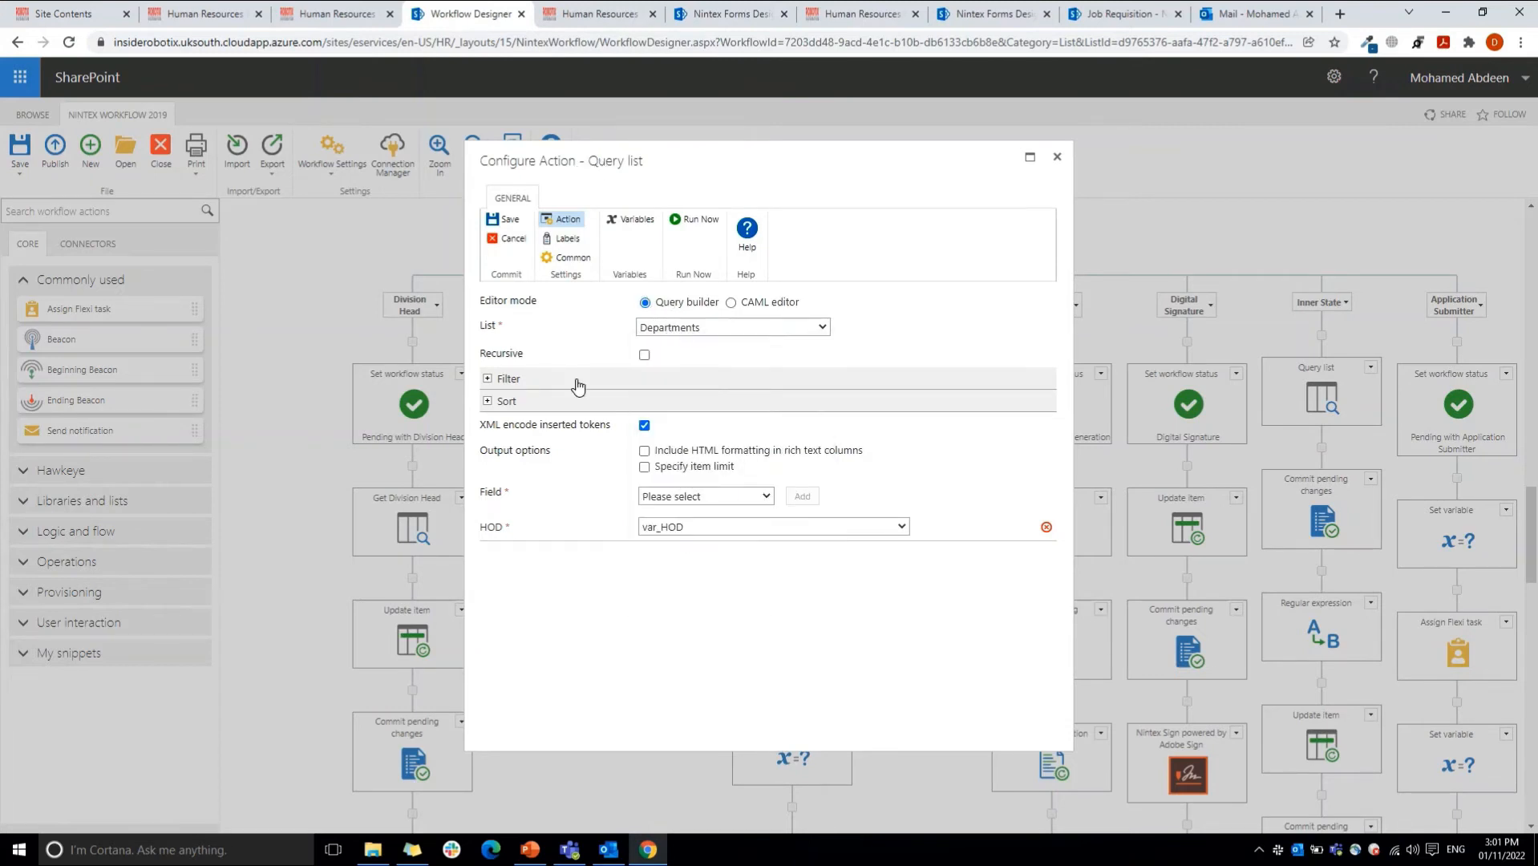
left_click(539, 379)
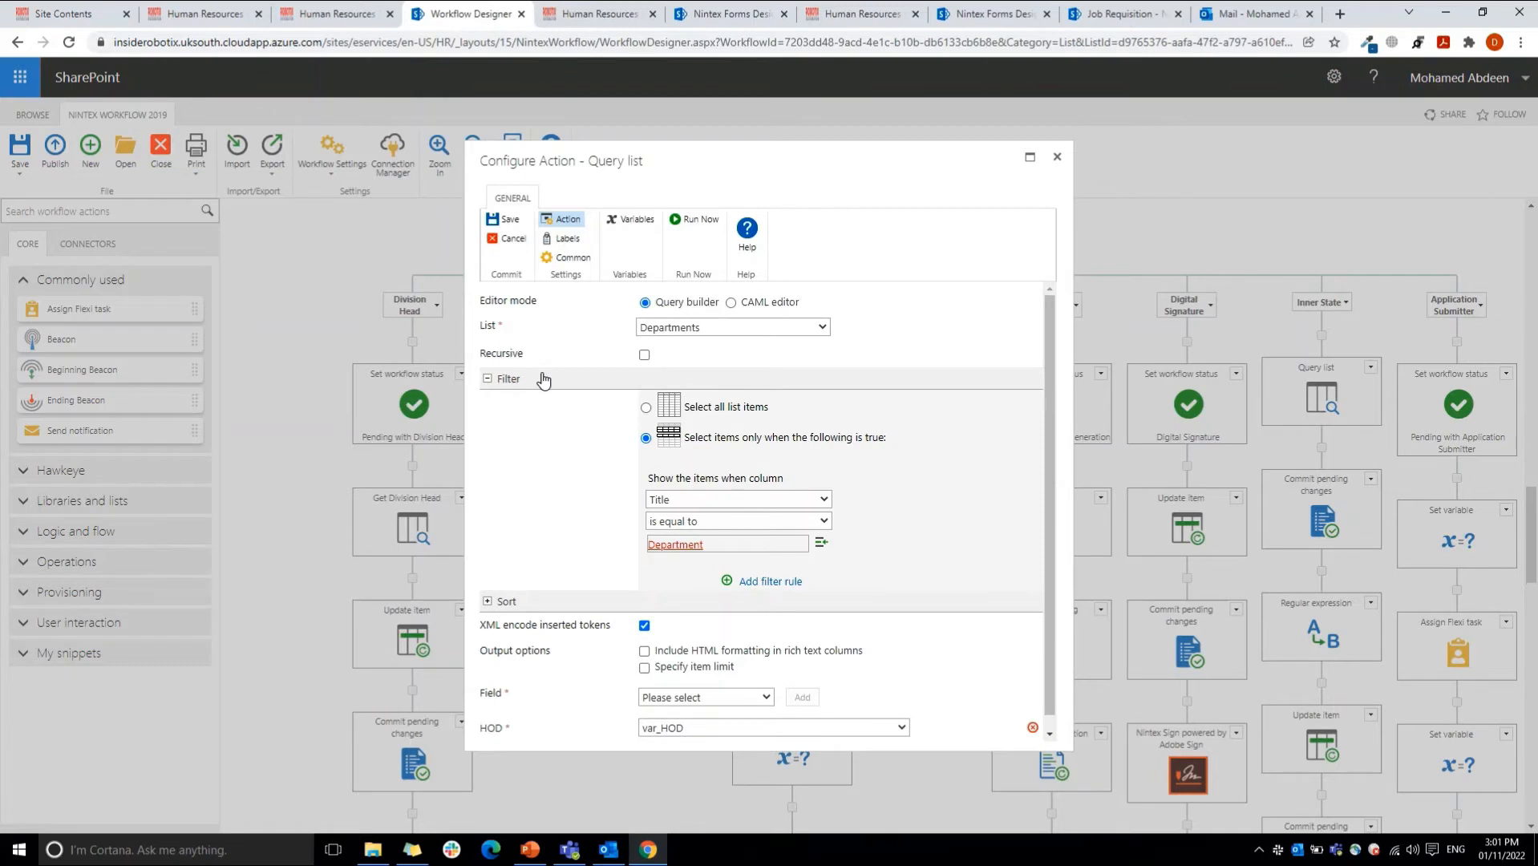
left_click(705, 500)
left_click(705, 500)
left_click(706, 500)
left_click_drag(825, 553, 828, 601)
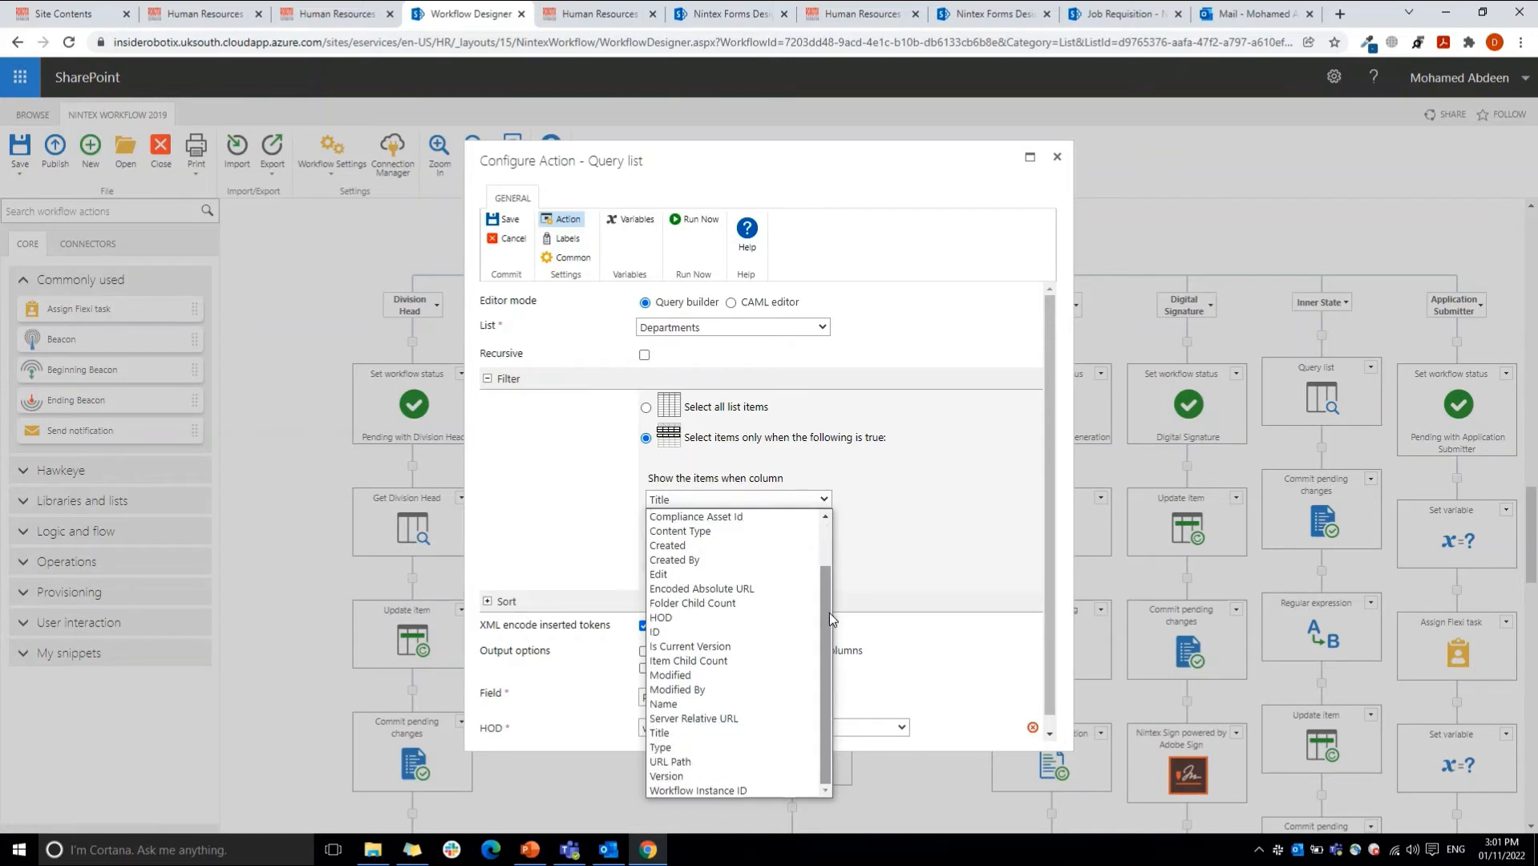
left_click(787, 502)
left_click(728, 544)
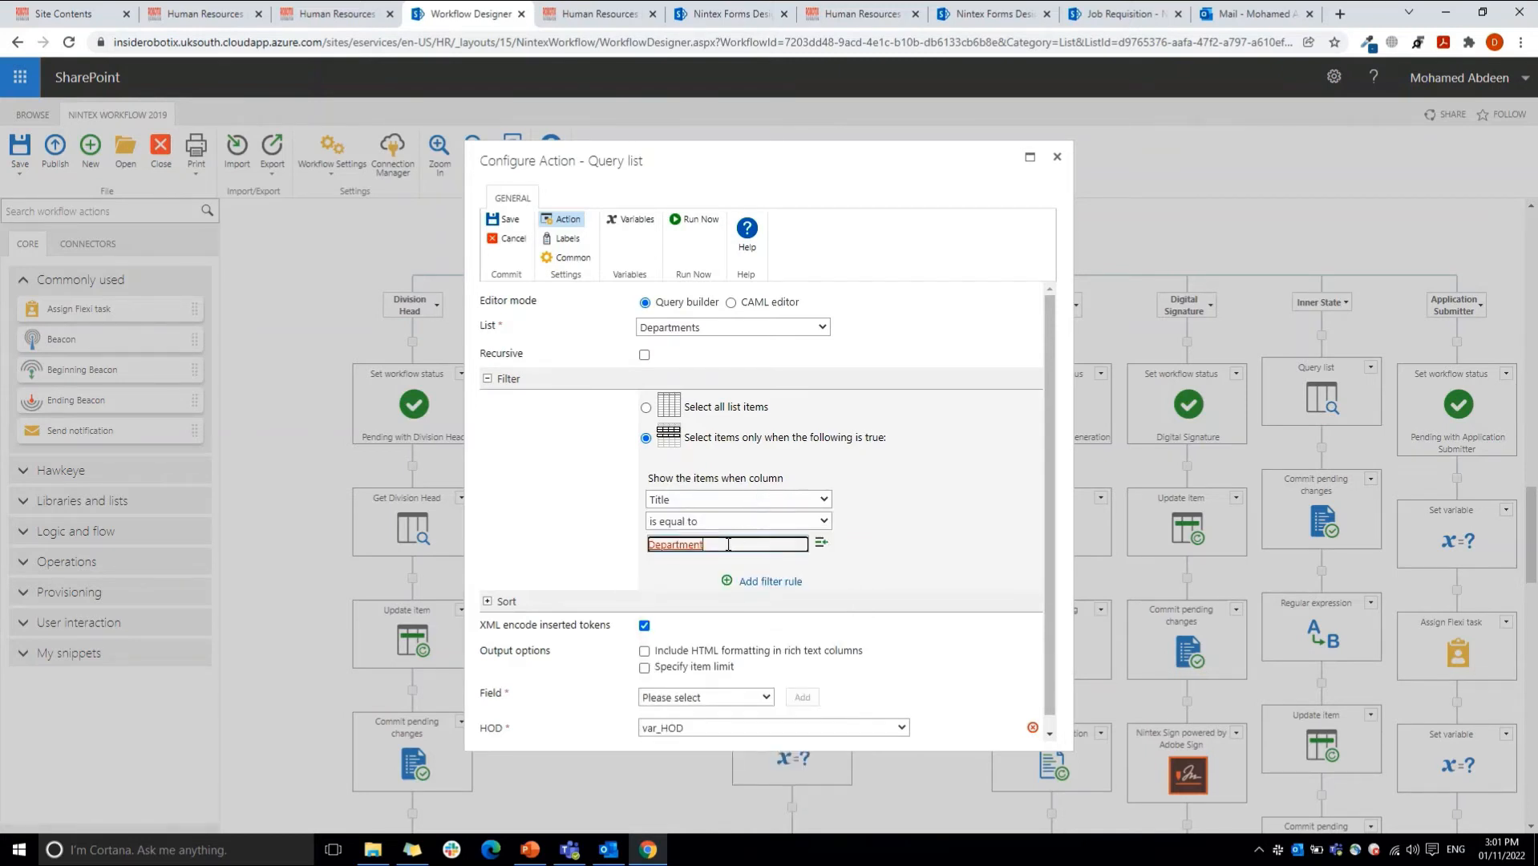
left_click(701, 504)
left_click(701, 504)
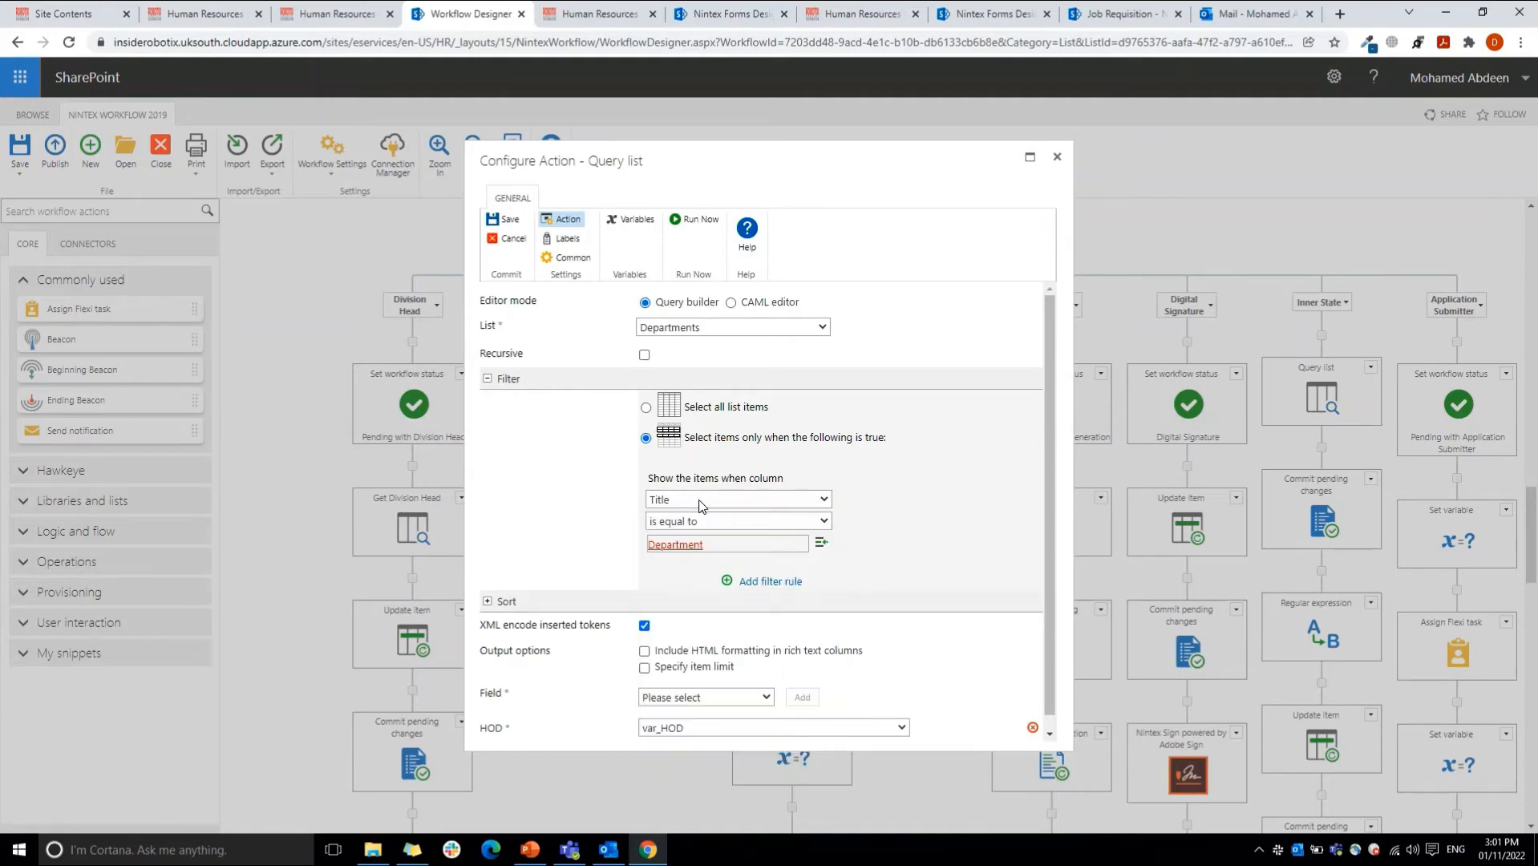
Step: Check the titles in the Departments list, and return to the query filter to review its "is equal to" operator
left_click(207, 14)
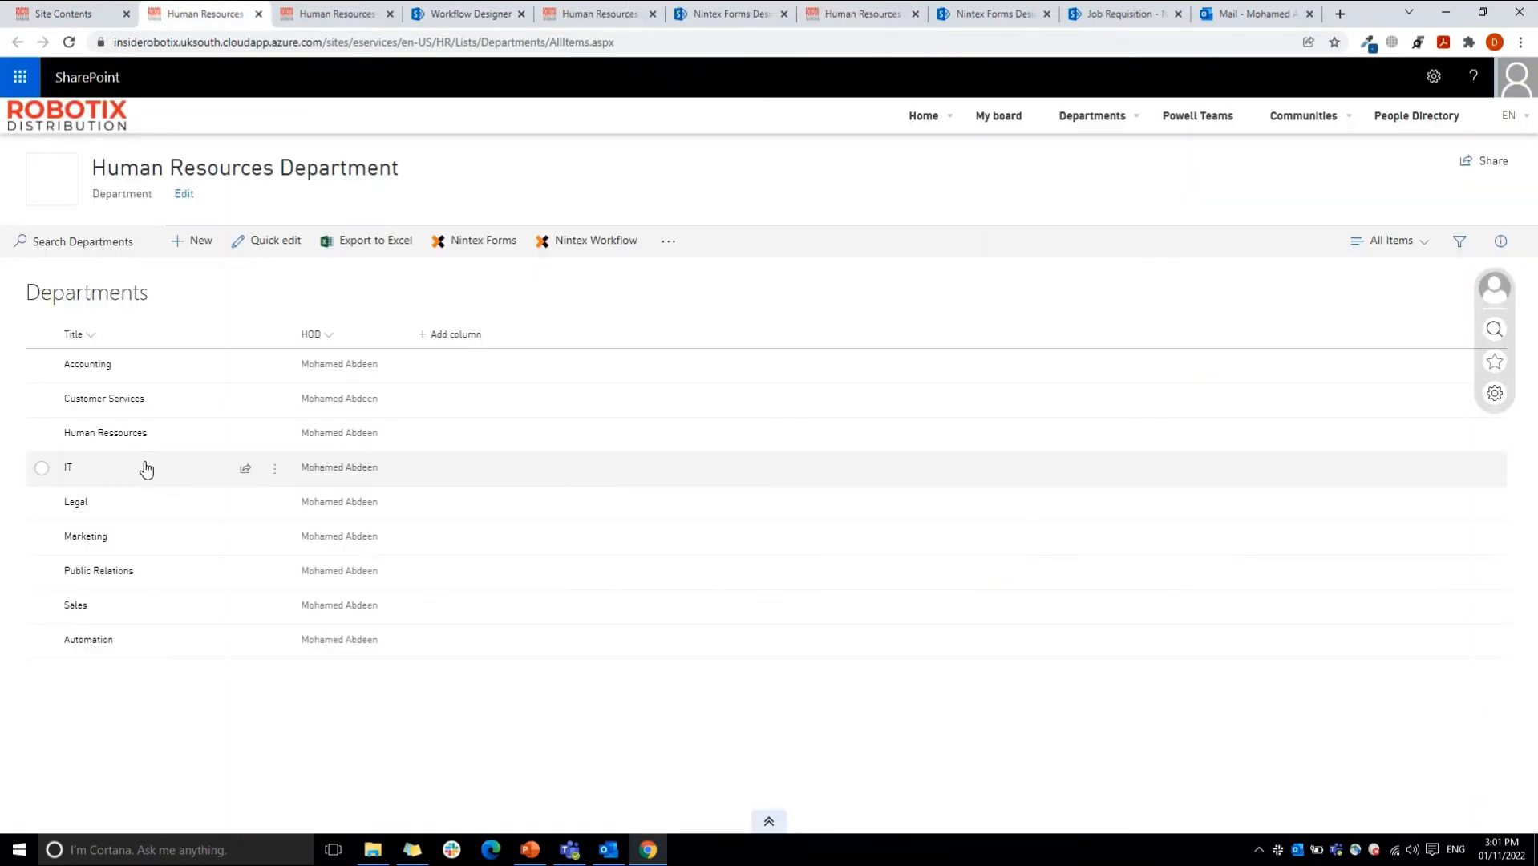
left_click(465, 14)
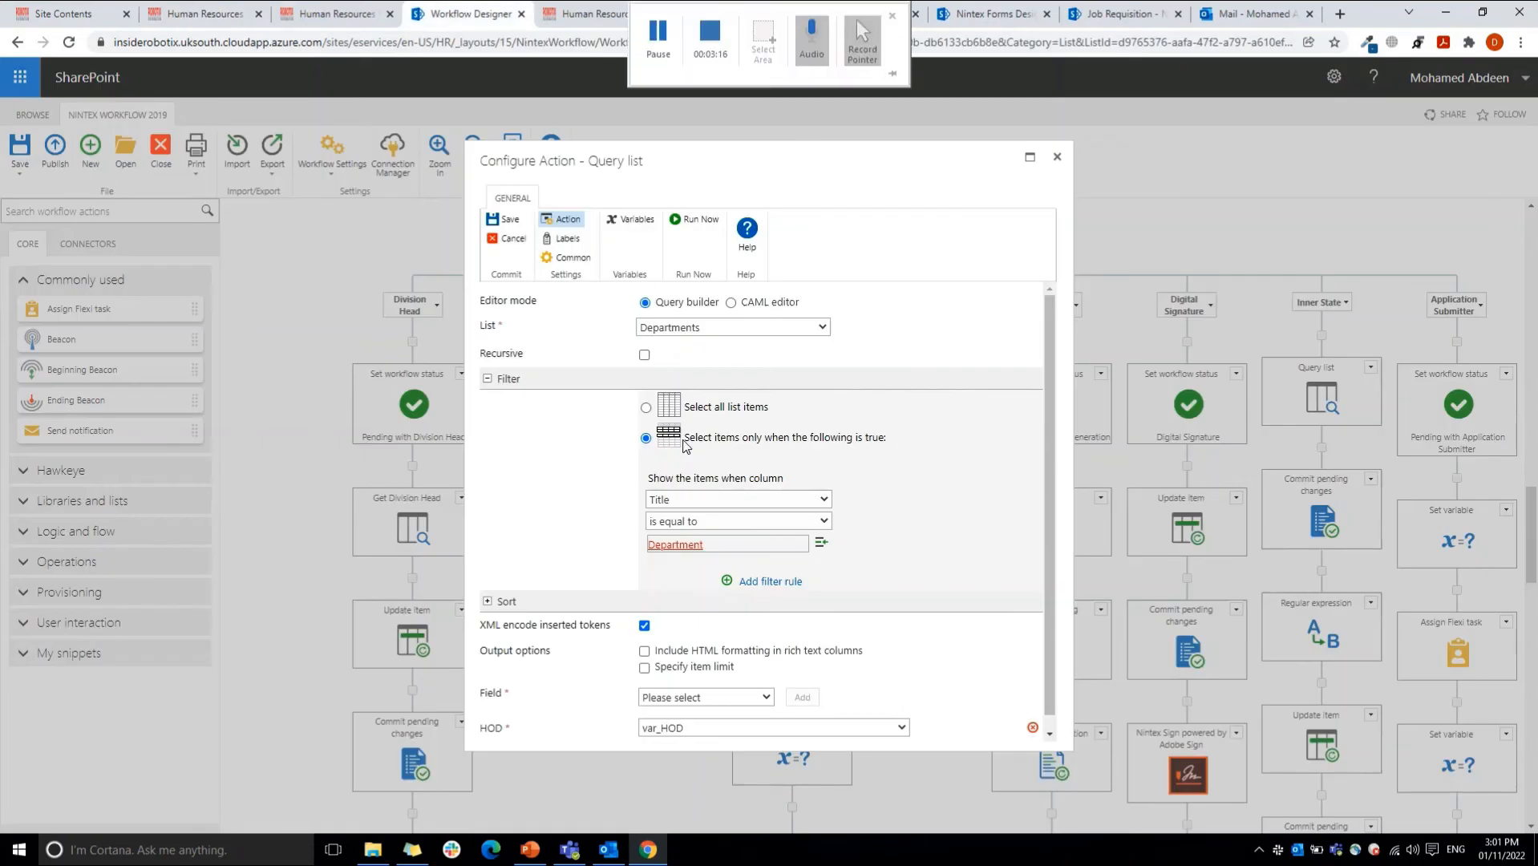
left_click(740, 521)
left_click(734, 521)
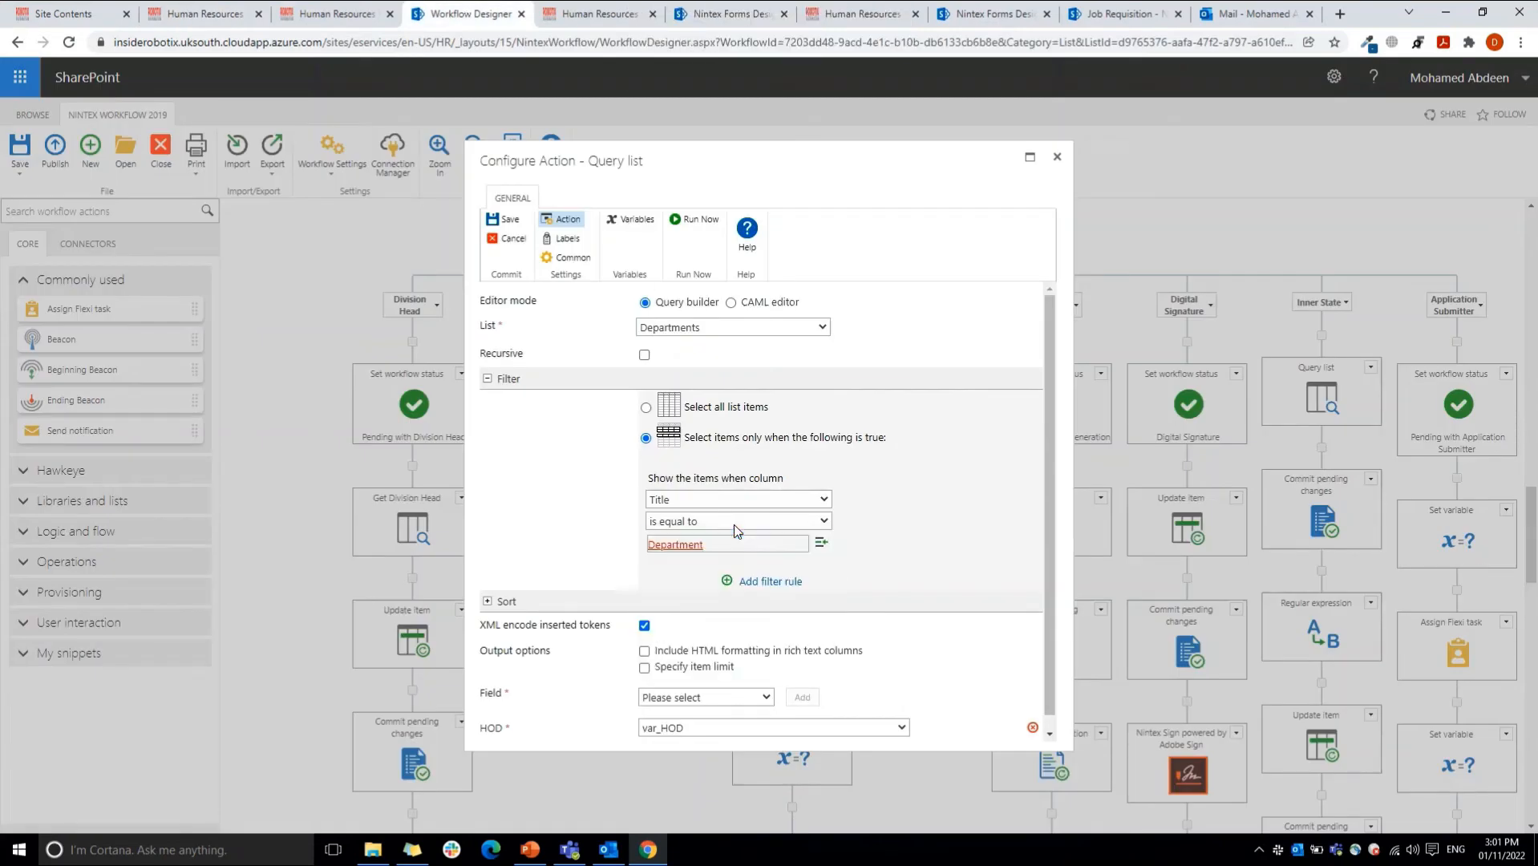
Step: Locate the Department item property among the references available for the filter value, and cancel without inserting it
left_click(821, 542)
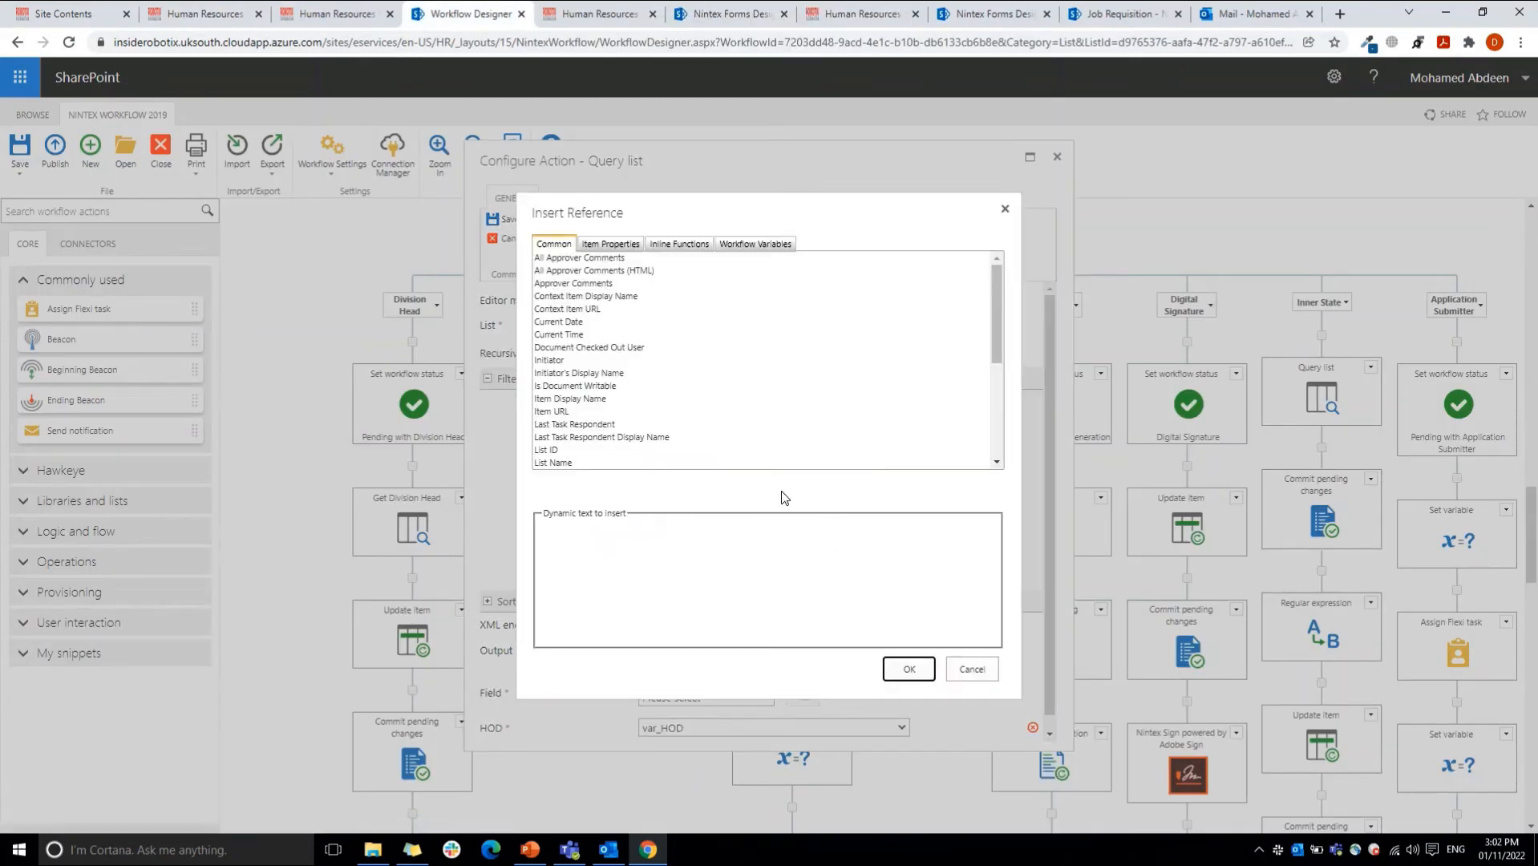
left_click(608, 249)
left_click(583, 323)
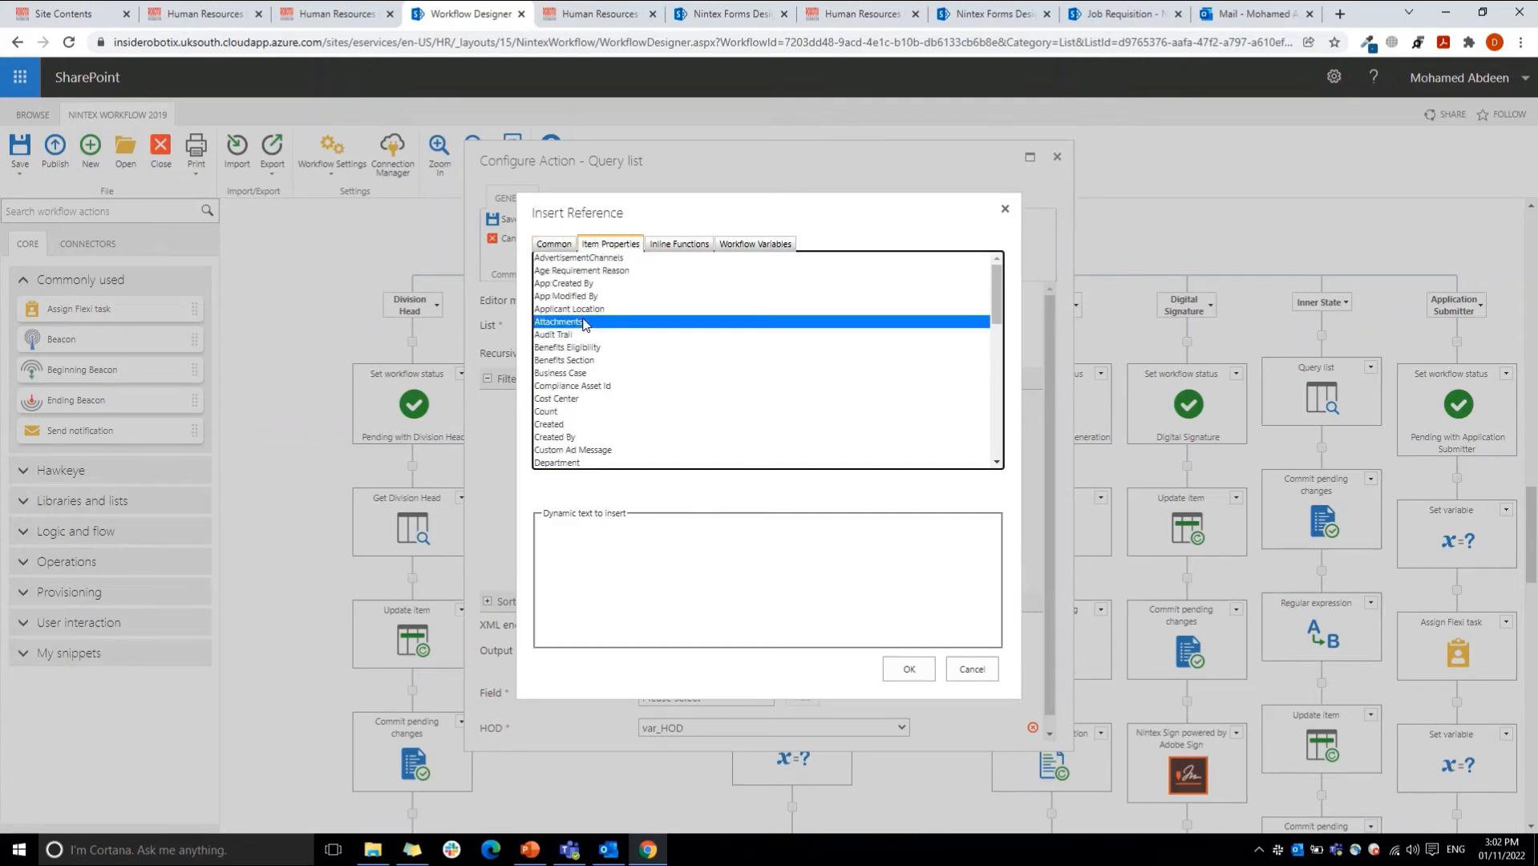
key("d")
key("d")
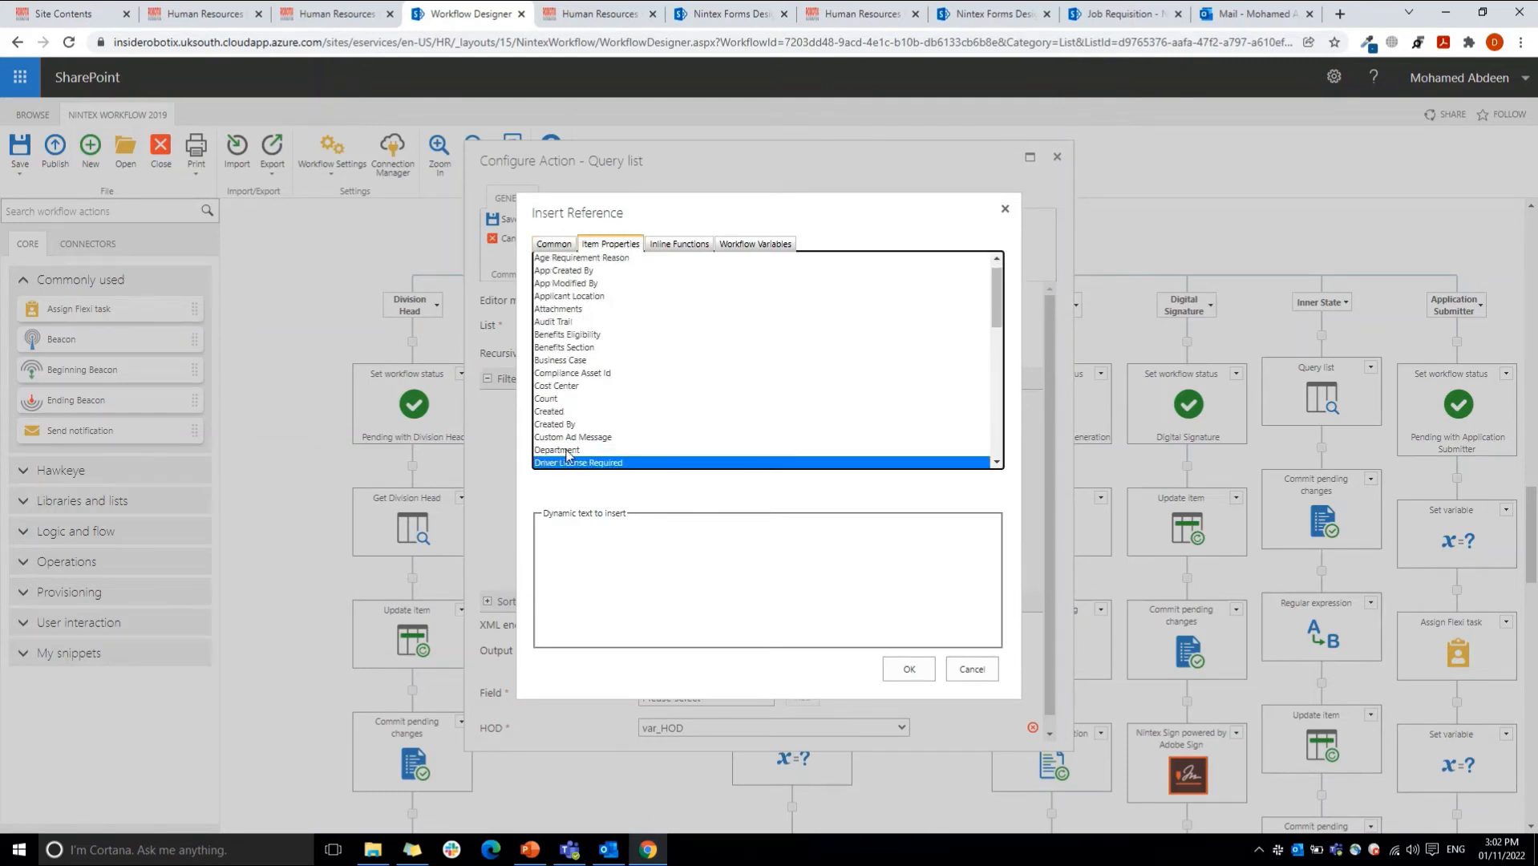
left_click(567, 451)
left_click(961, 670)
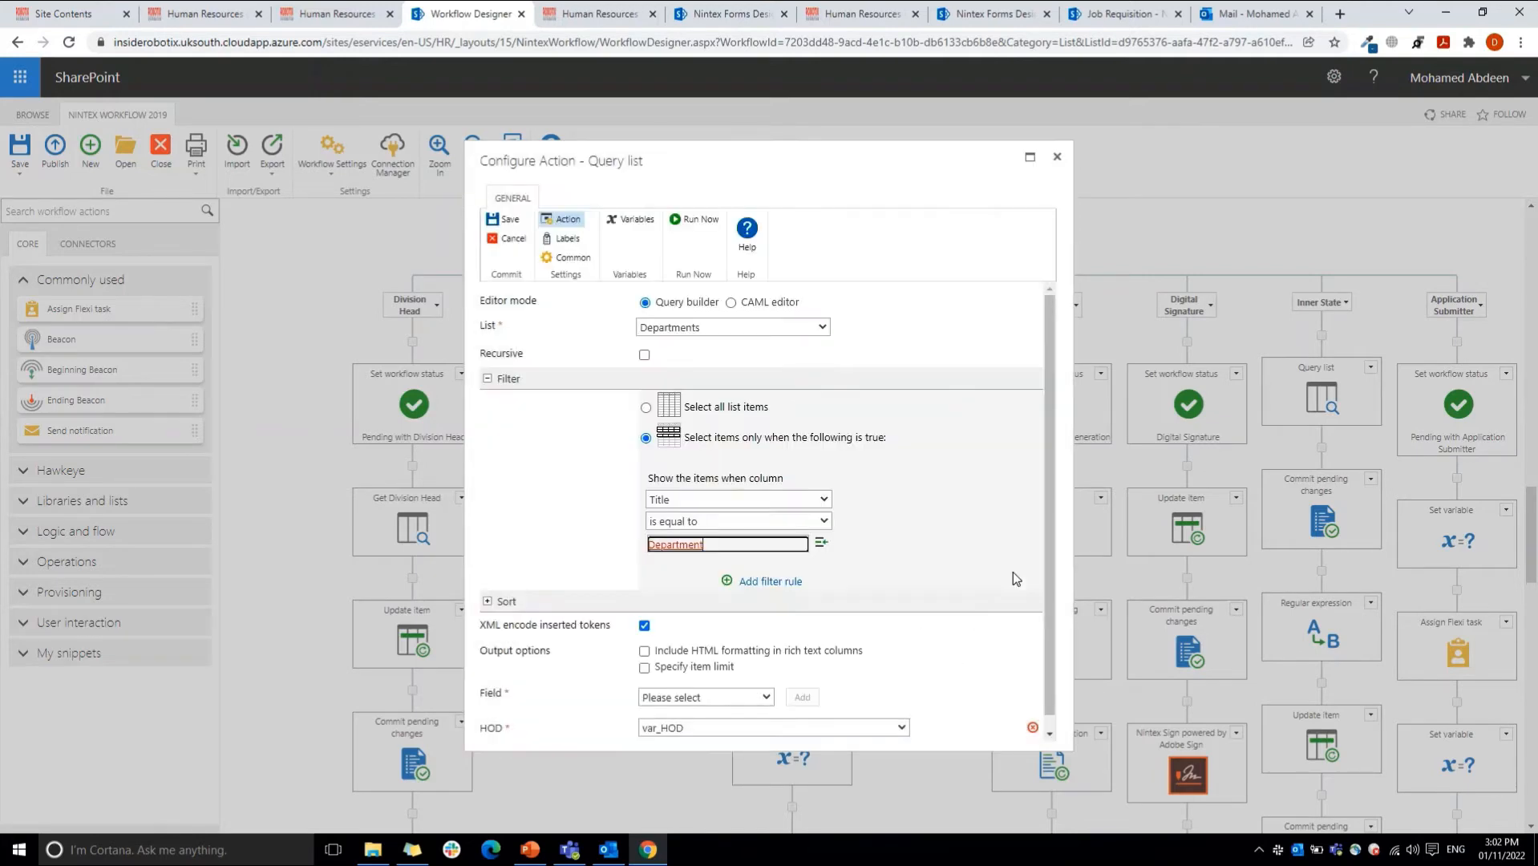
Step: Review the query's sort settings and the var_HOD variable that stores the HOD field, and close the action without changes
left_click_drag(1046, 562, 1046, 577)
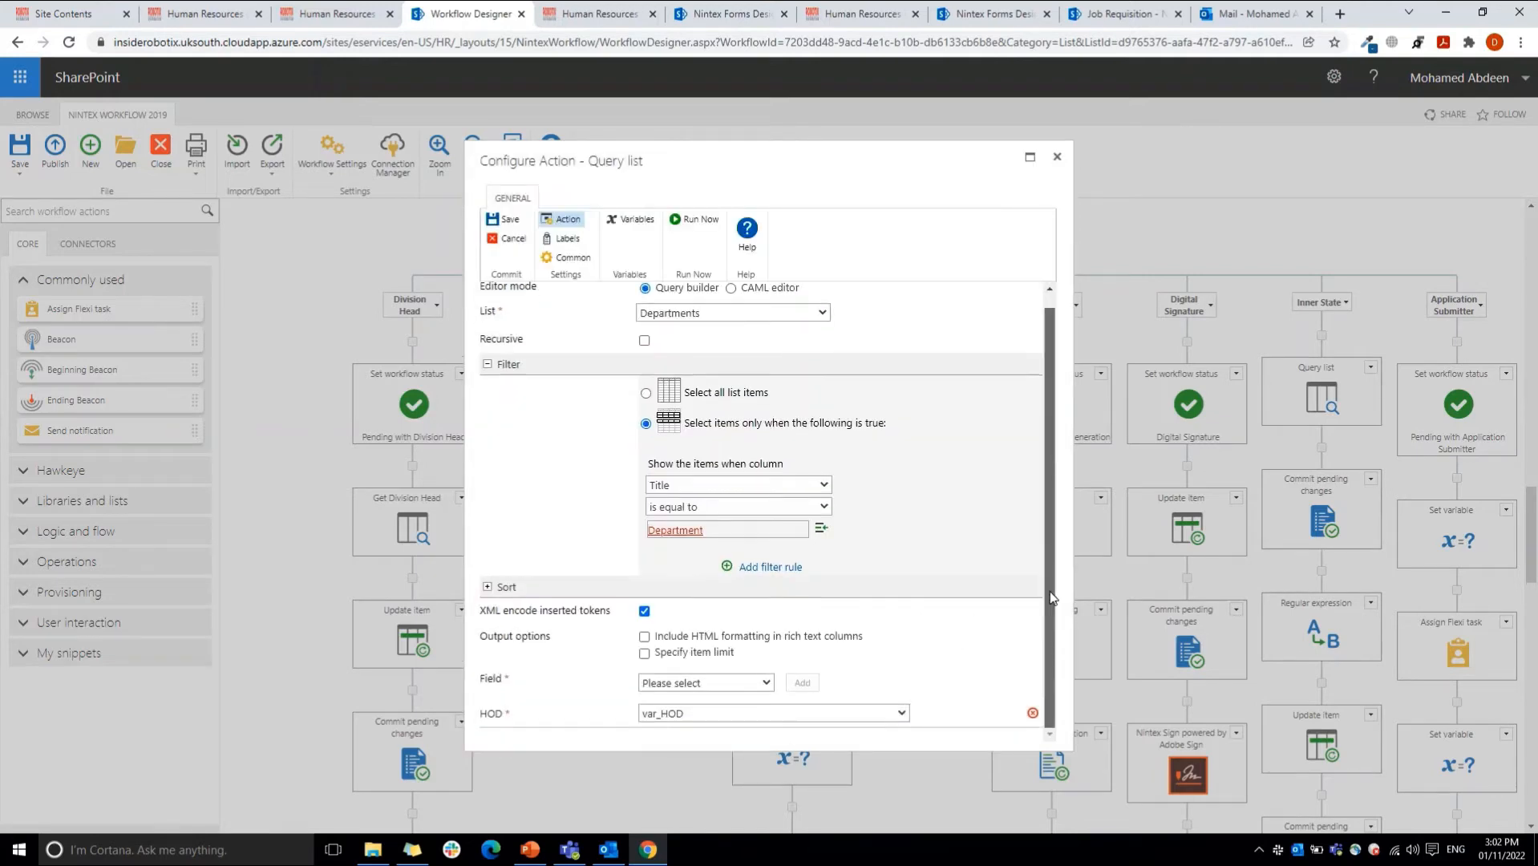
left_click(603, 365)
left_click(578, 400)
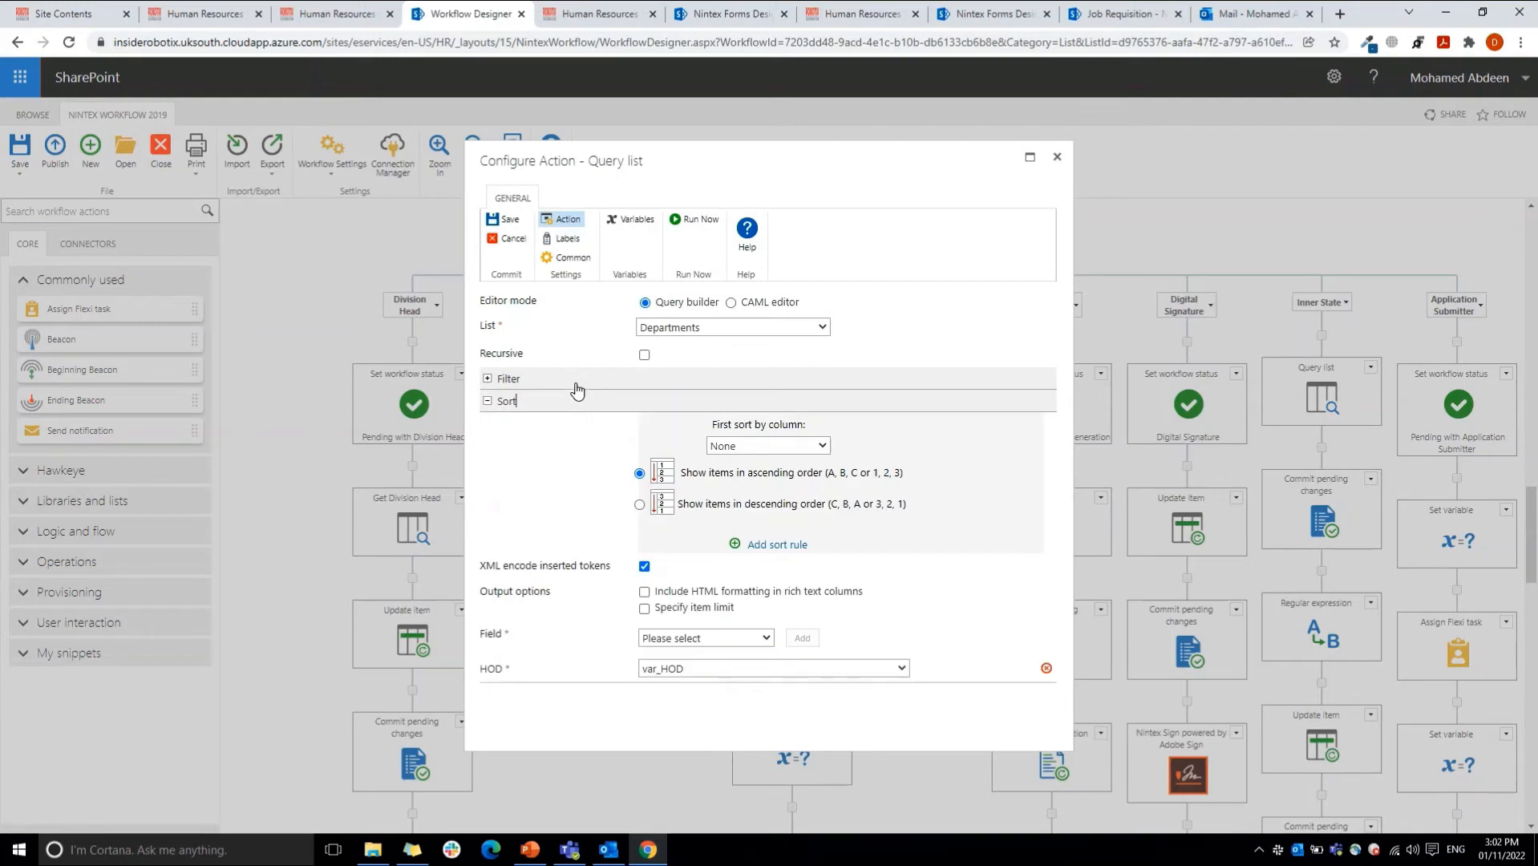
left_click(576, 383)
left_click(577, 386)
left_click(475, 671)
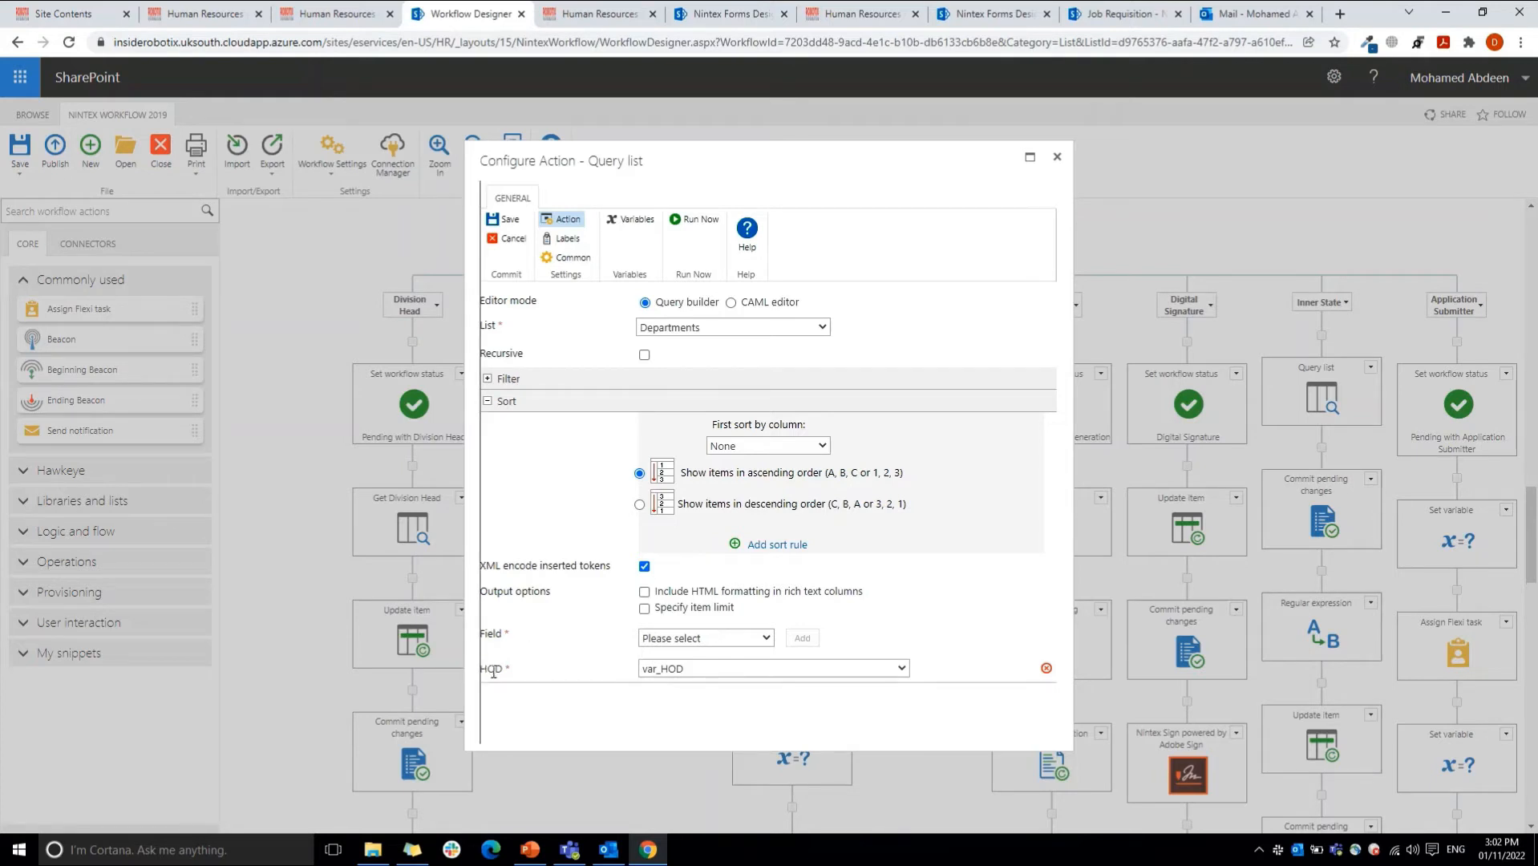
double_click(492, 670)
left_click(692, 673)
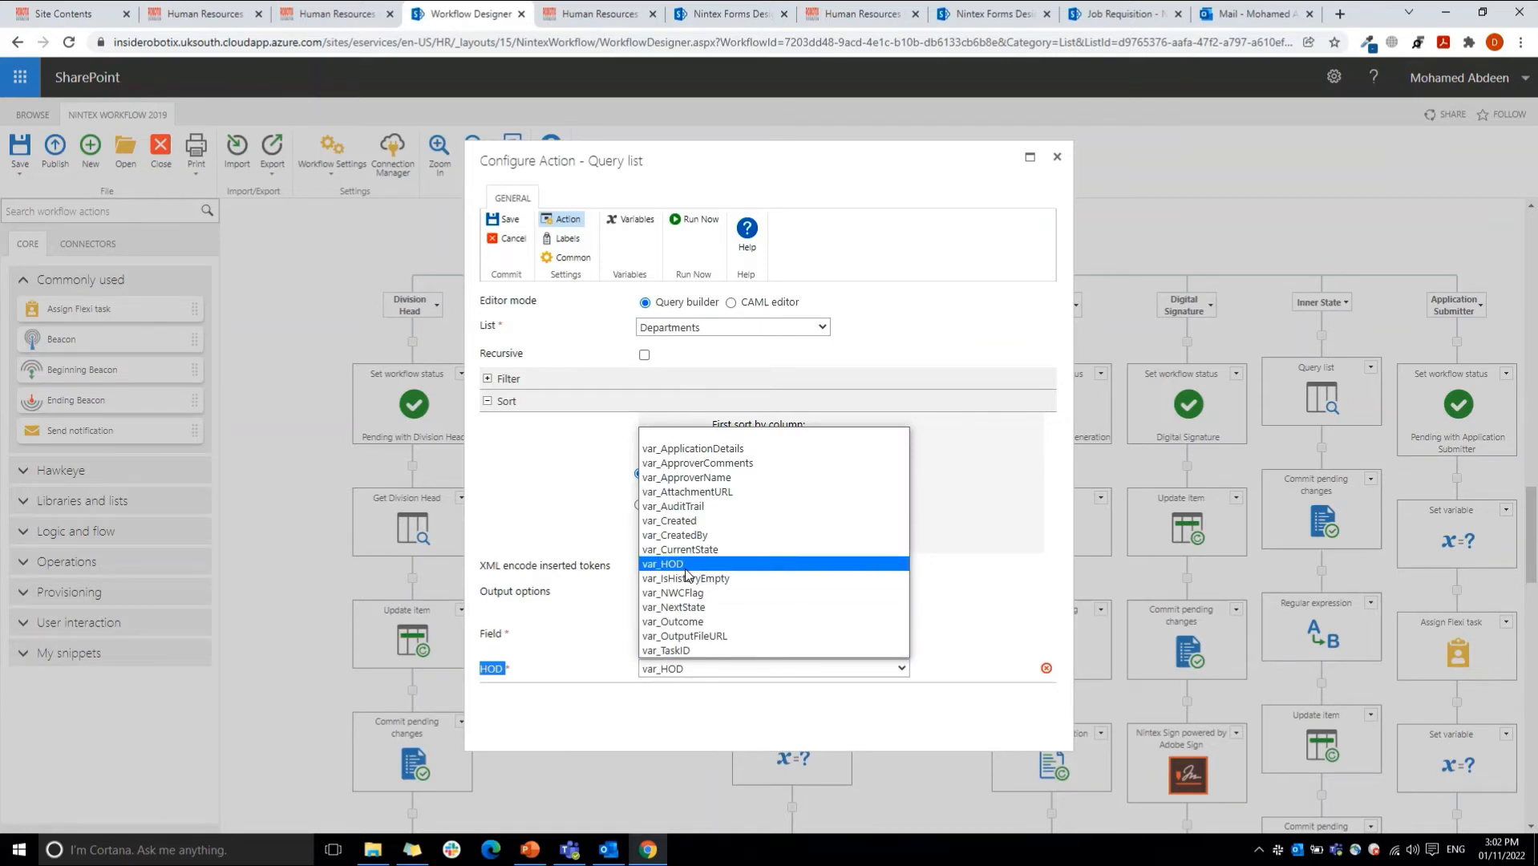
left_click(507, 241)
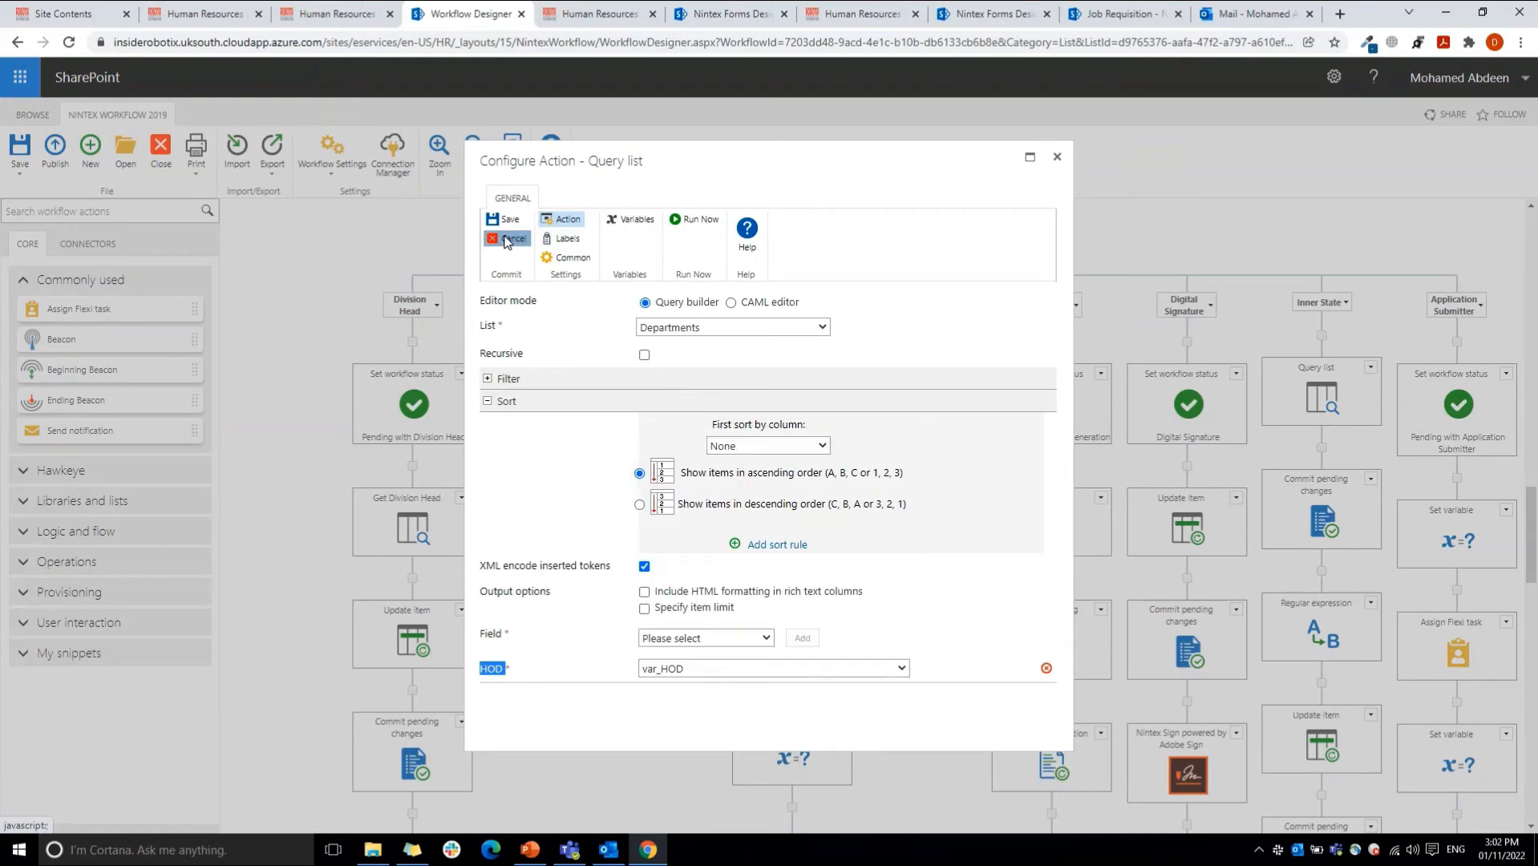
left_click(508, 241)
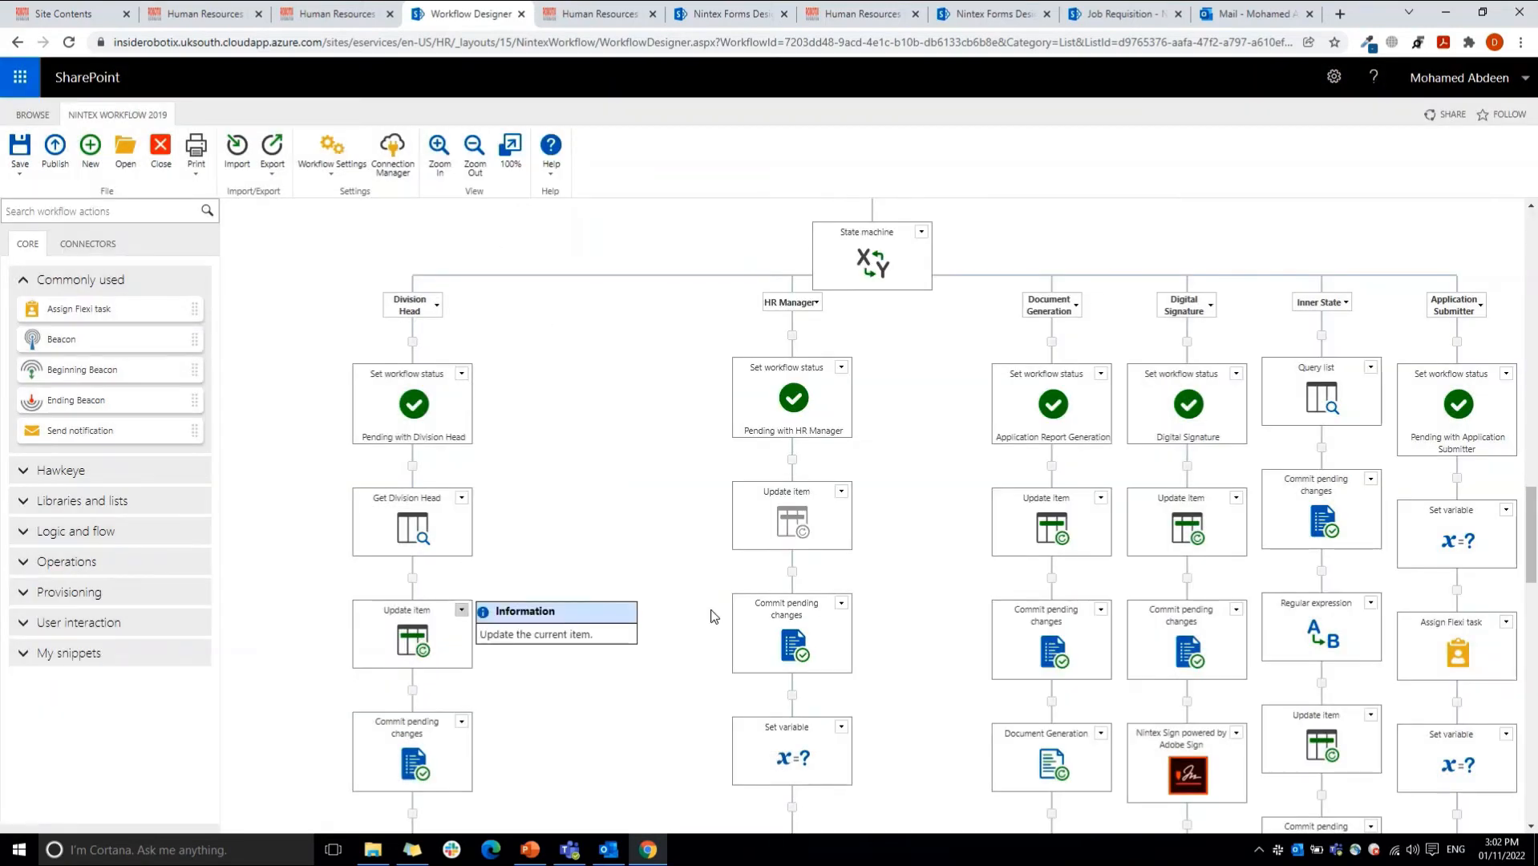
Step: Review the Assign Flexi task and its outcome branches under Division Head, and search the workflow actions for "task"
left_click_drag(1533, 545, 1534, 580)
mouse_move(409, 299)
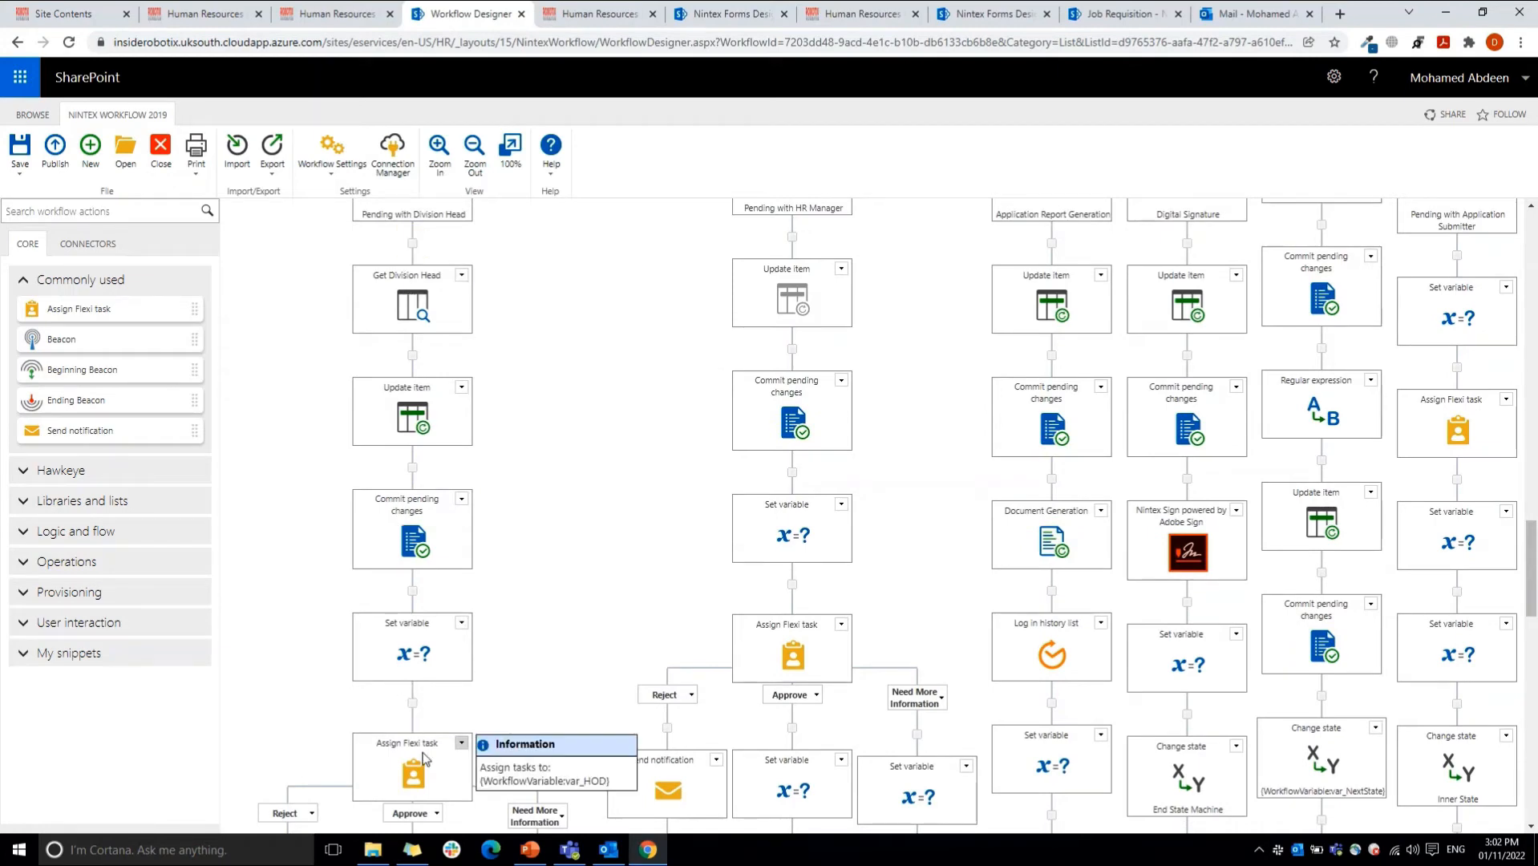
left_click_drag(1534, 584, 1529, 654)
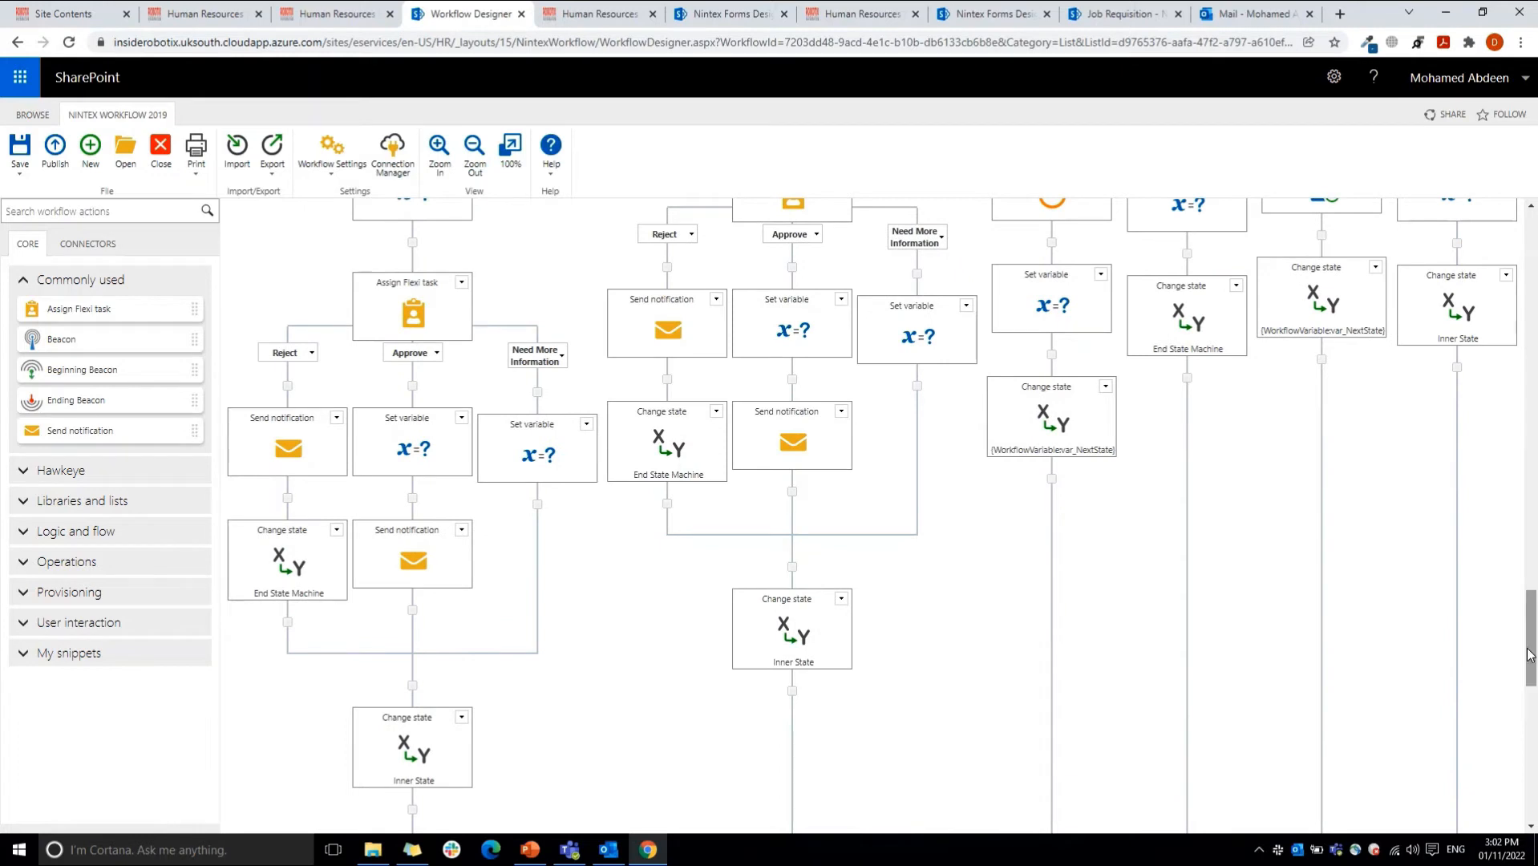
left_click(60, 202)
type("task")
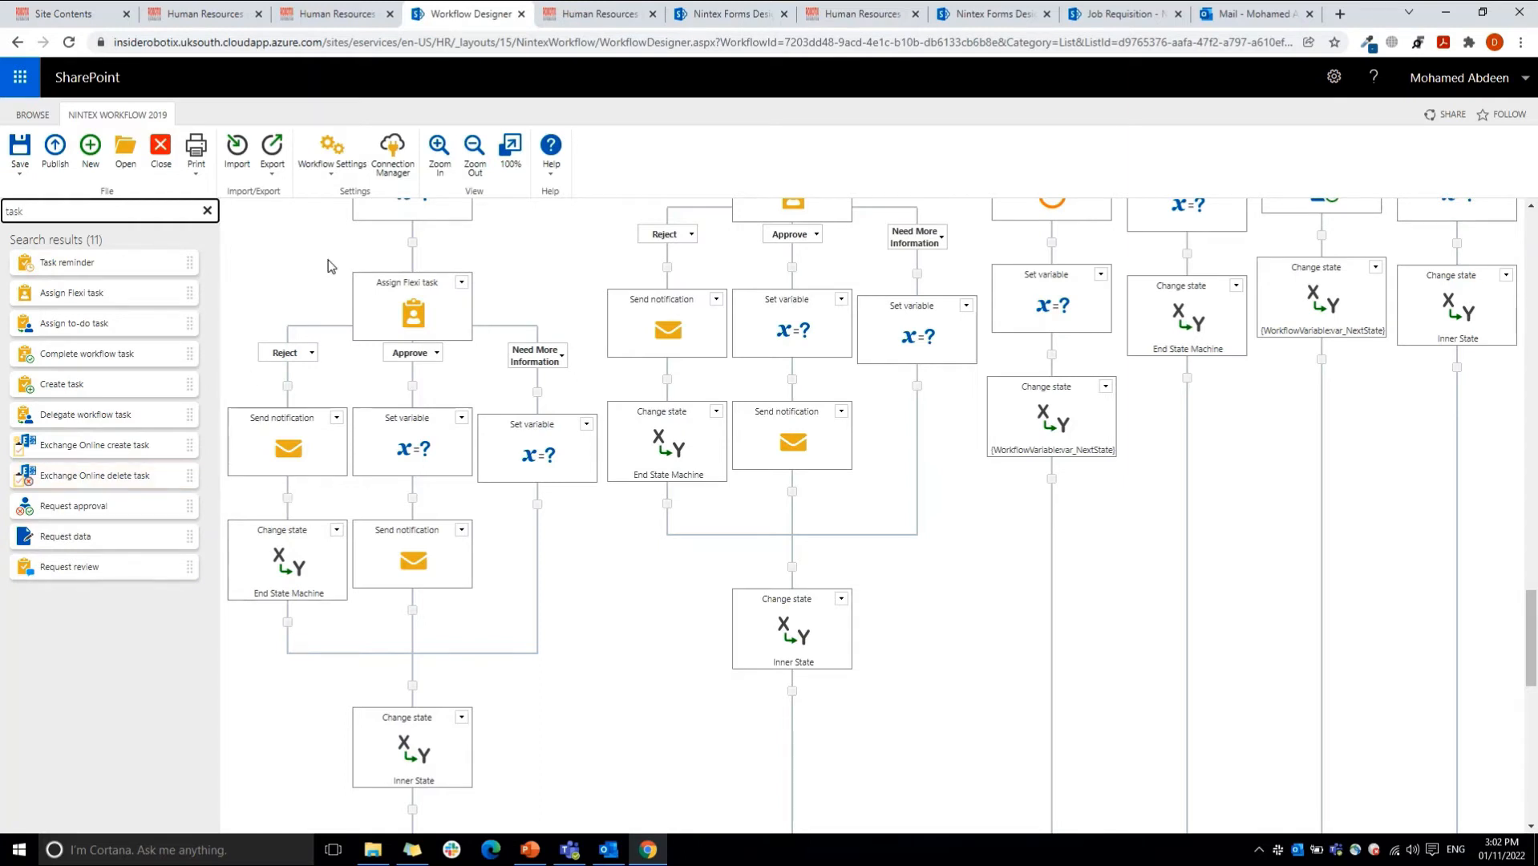
Step: Open the Division Head Assign Flexi task settings, view the fields for adding an outcome, and cancel the new outcome
double_click(411, 311)
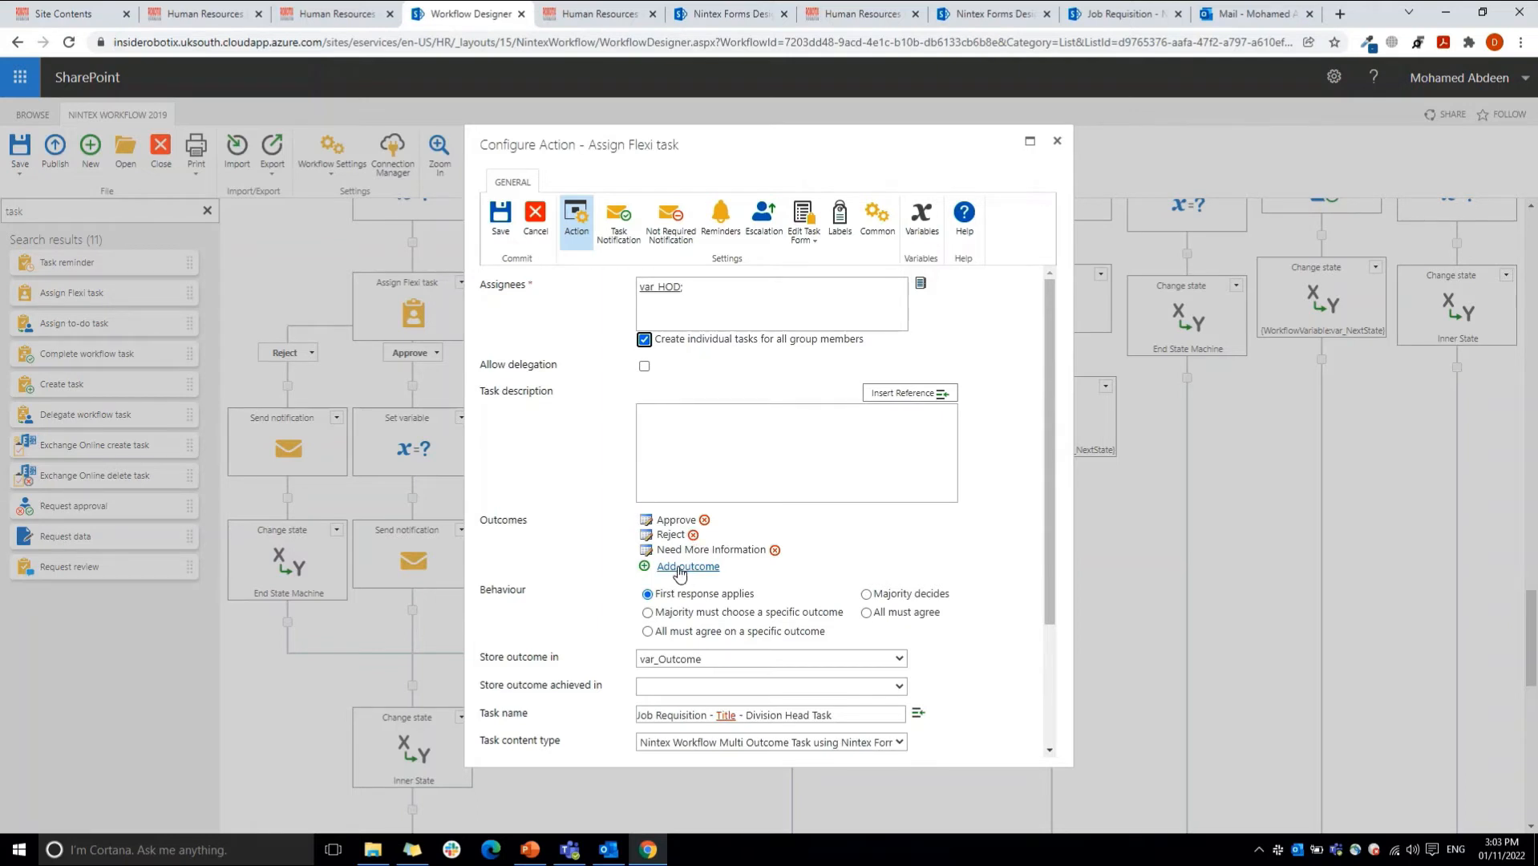
left_click(680, 569)
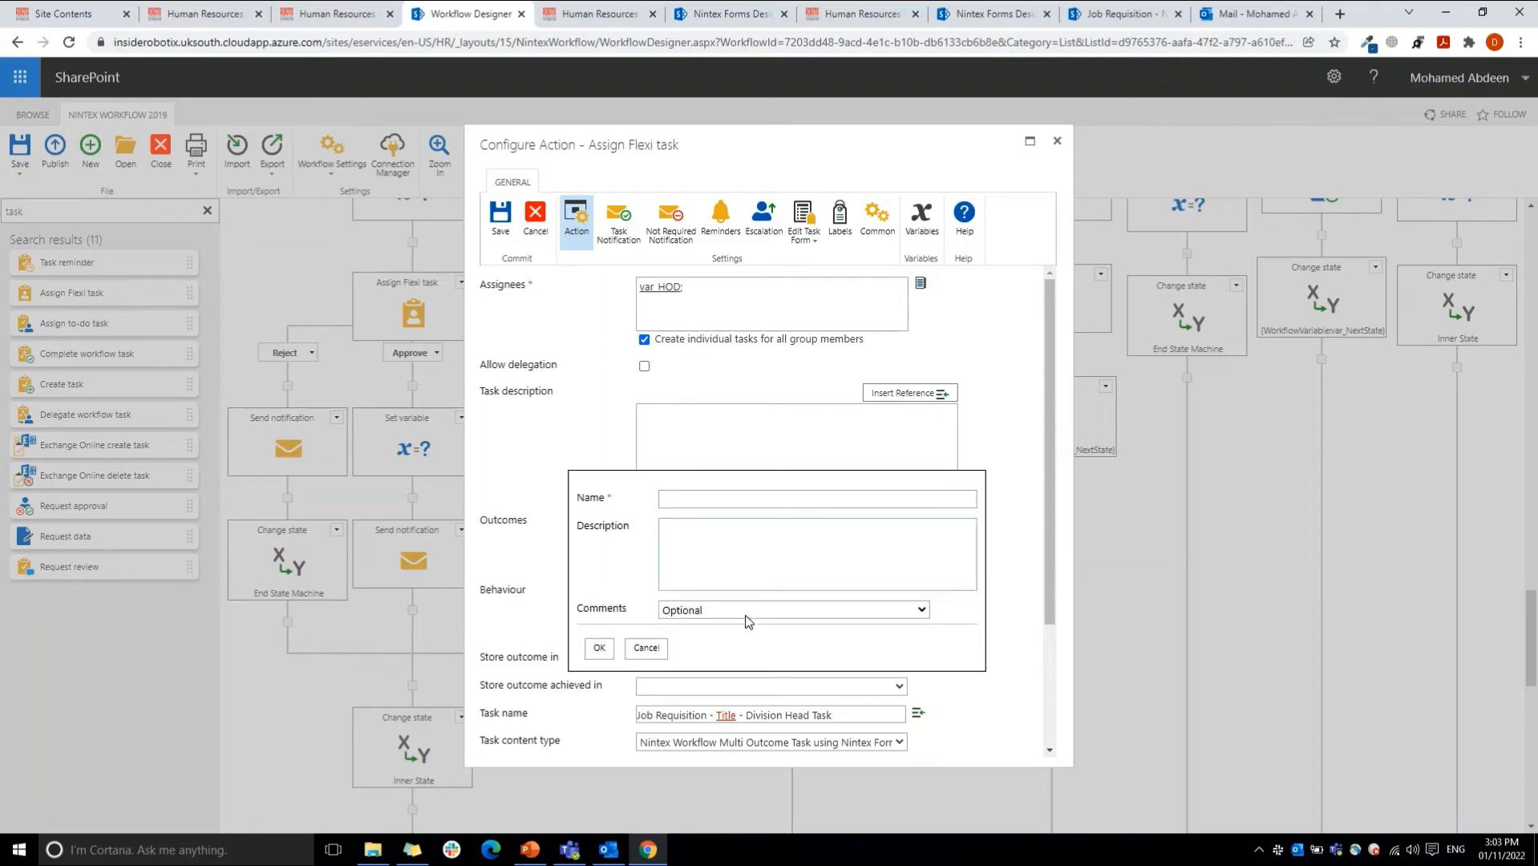
left_click(646, 649)
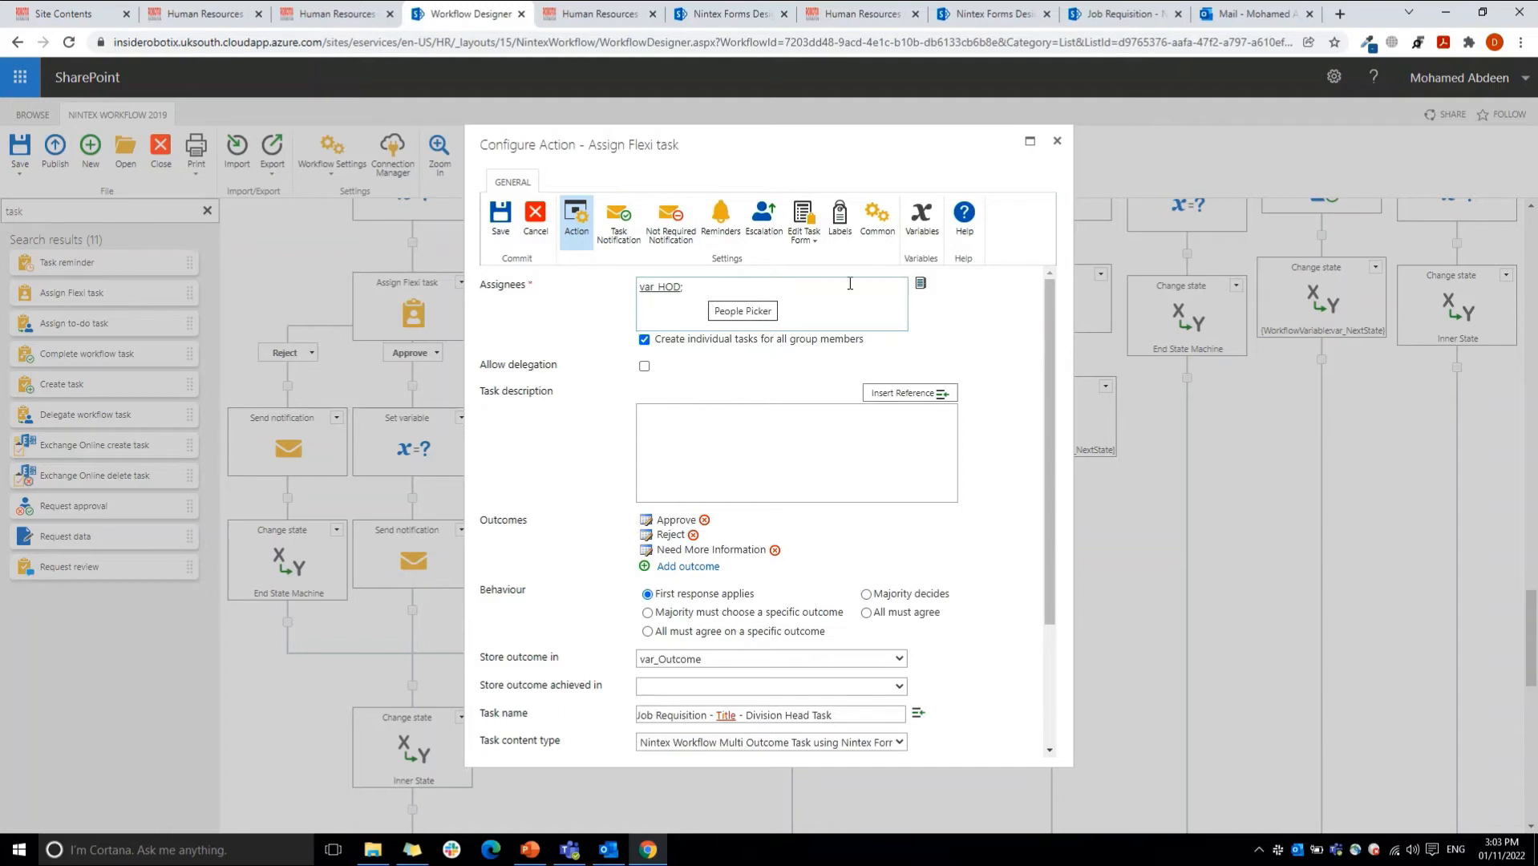
Step: Open the people picker for the Flexi task's assignees and search the internal directory by a person's first name
left_click(916, 285)
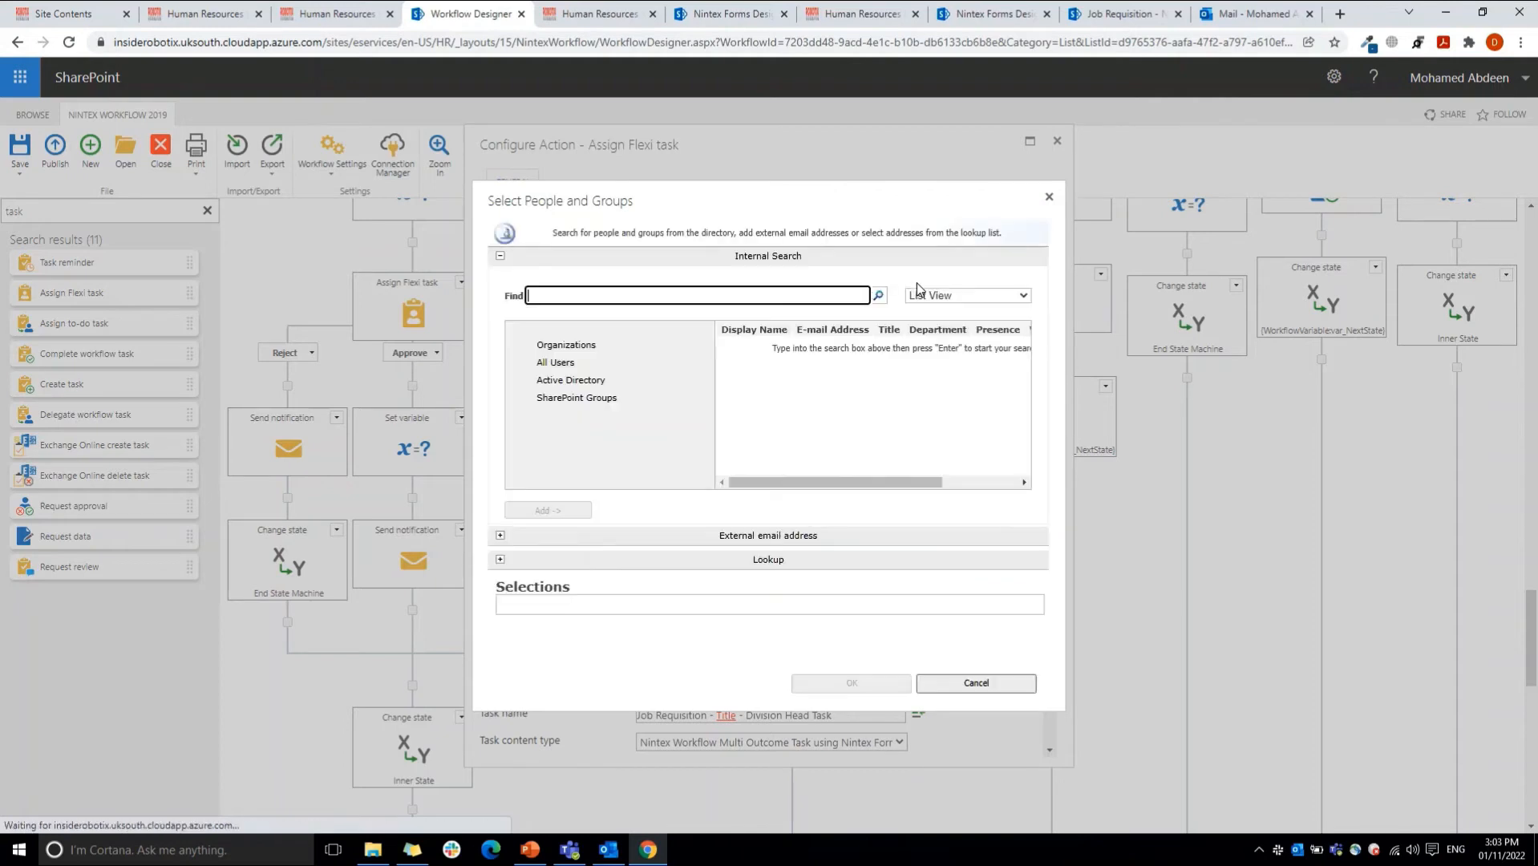
left_click(761, 297)
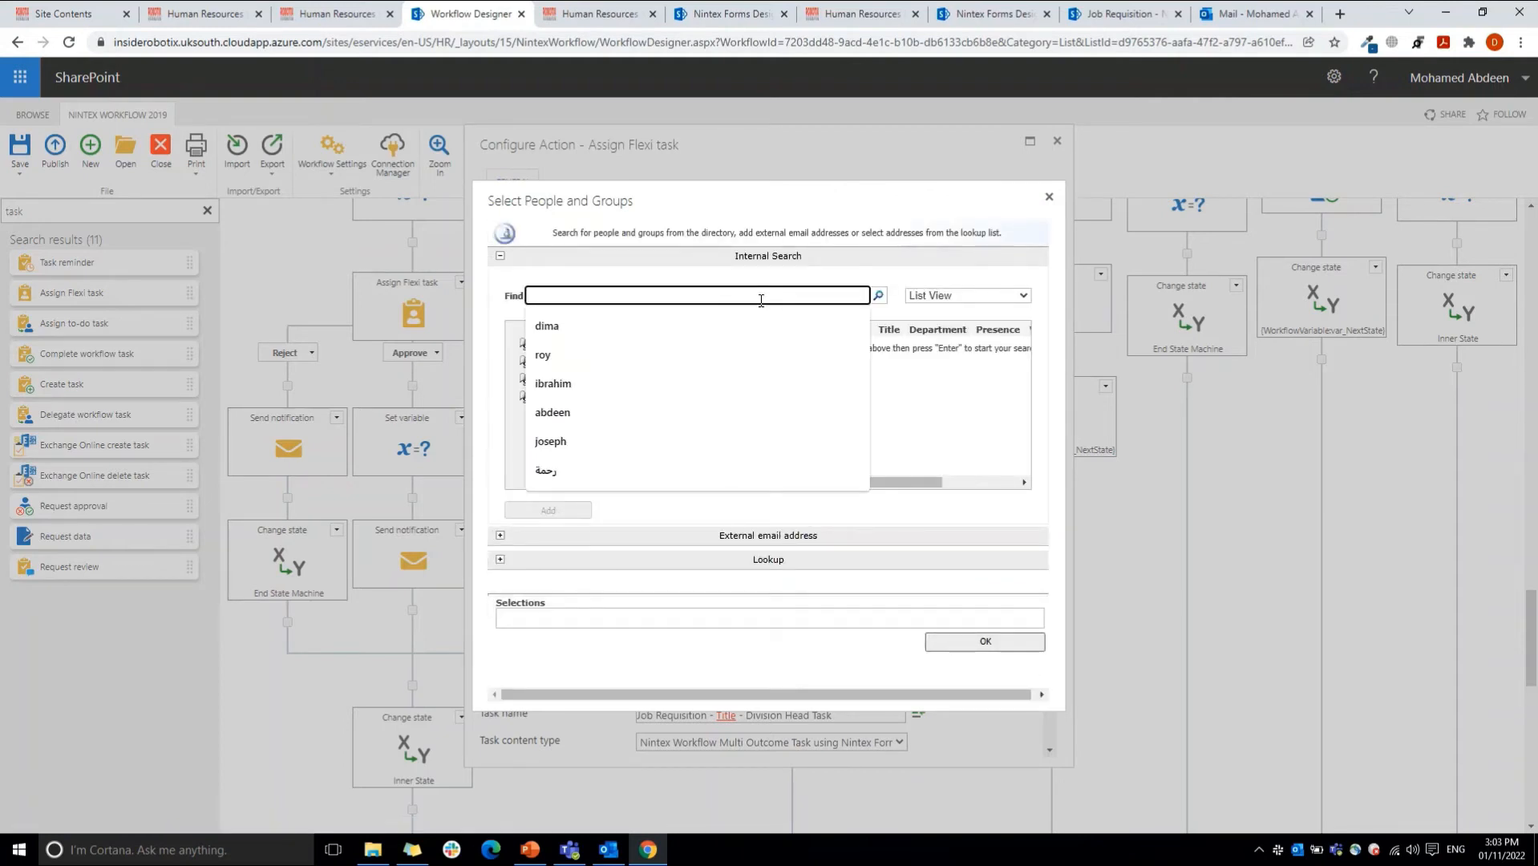
type("mohamed")
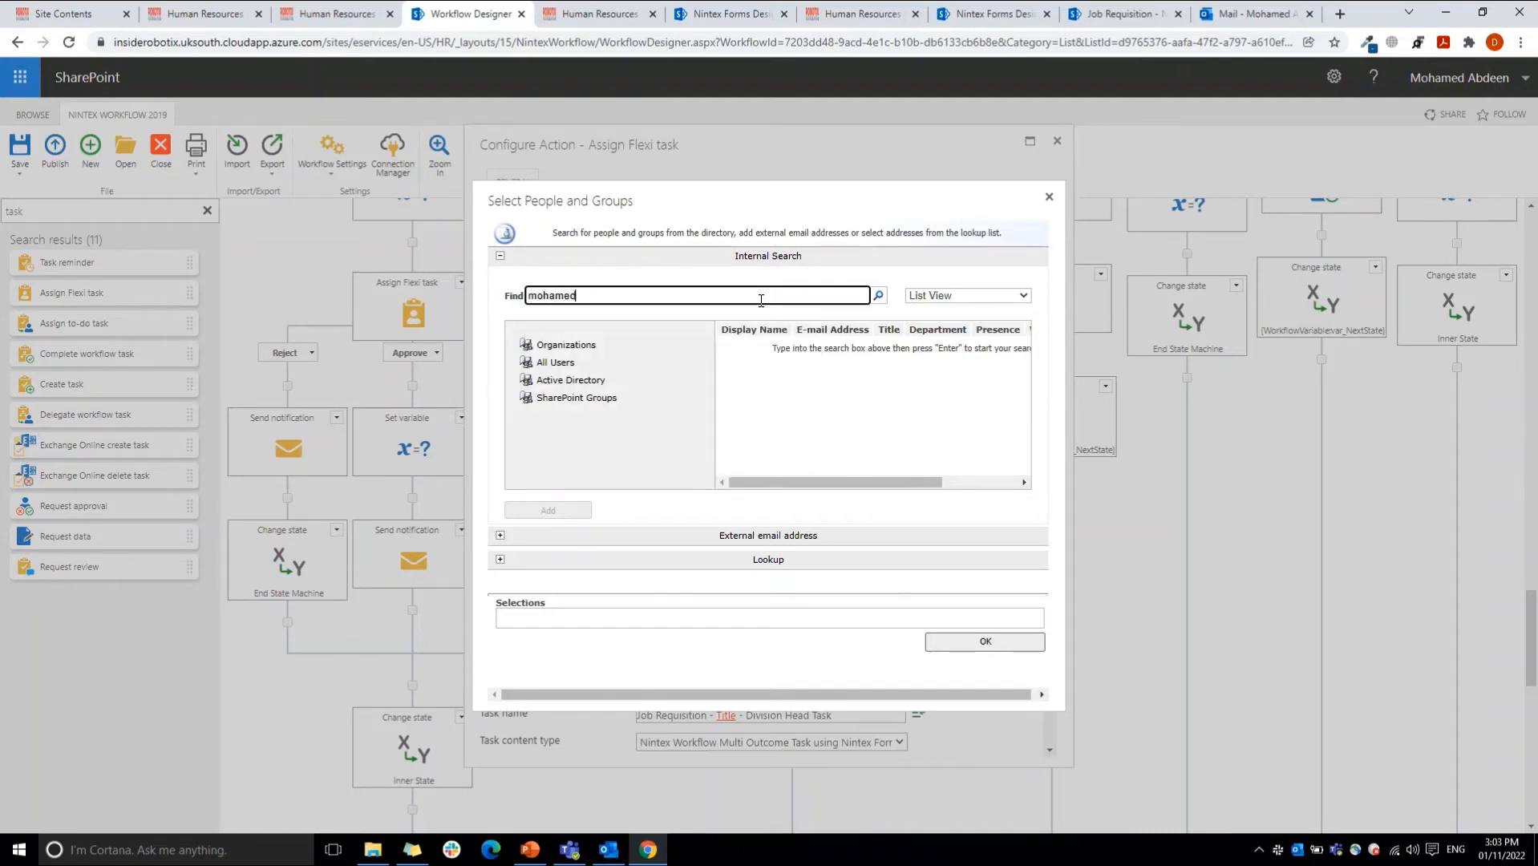
key("Return")
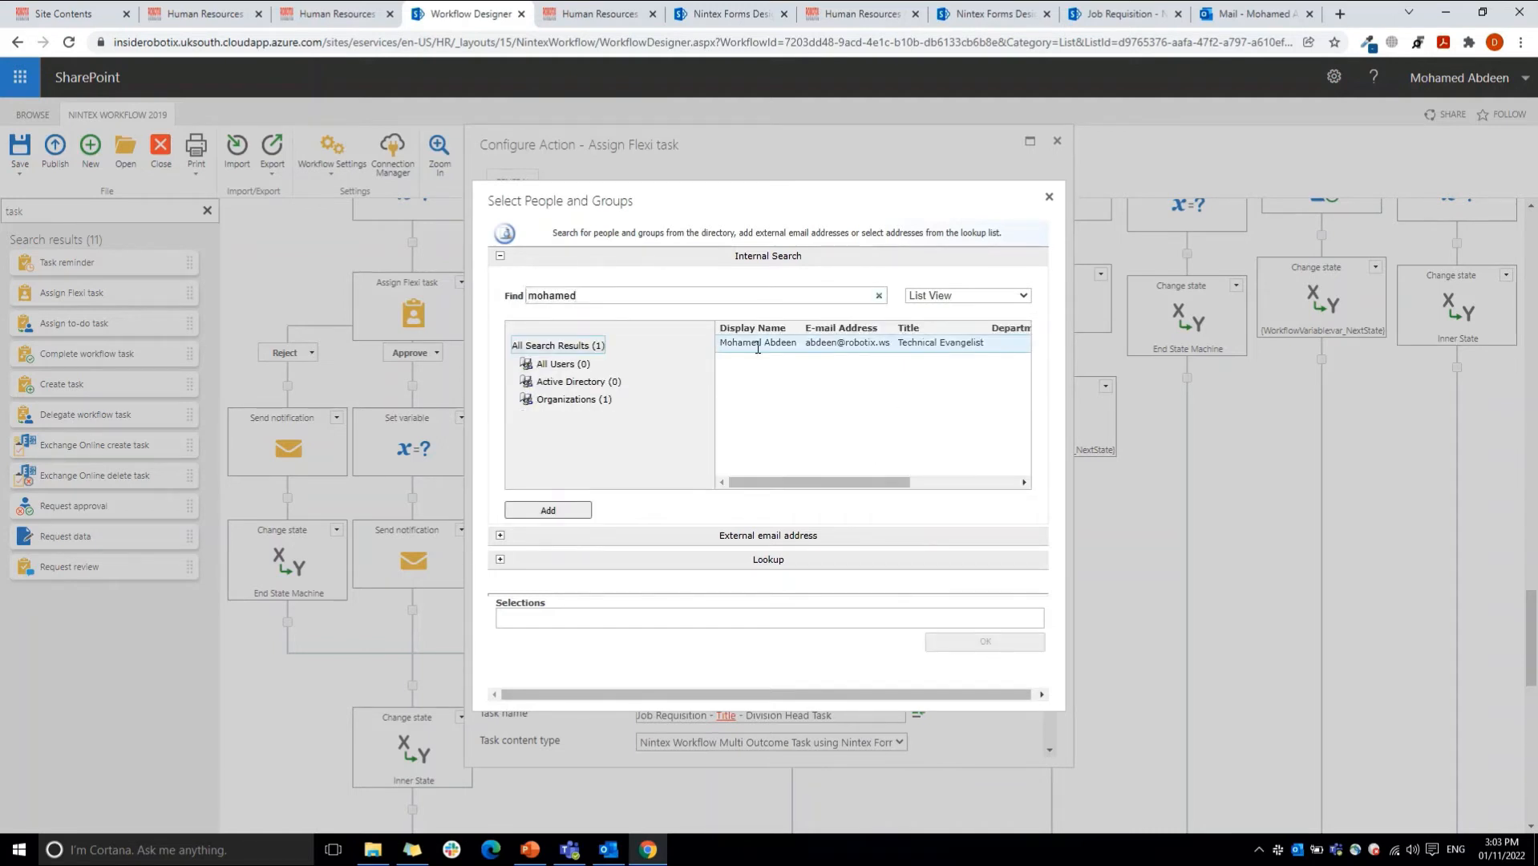
Step: Add the var_HOD workflow variable from the lookup list to the assignee selections, and close the picker without applying it
left_click(696, 558)
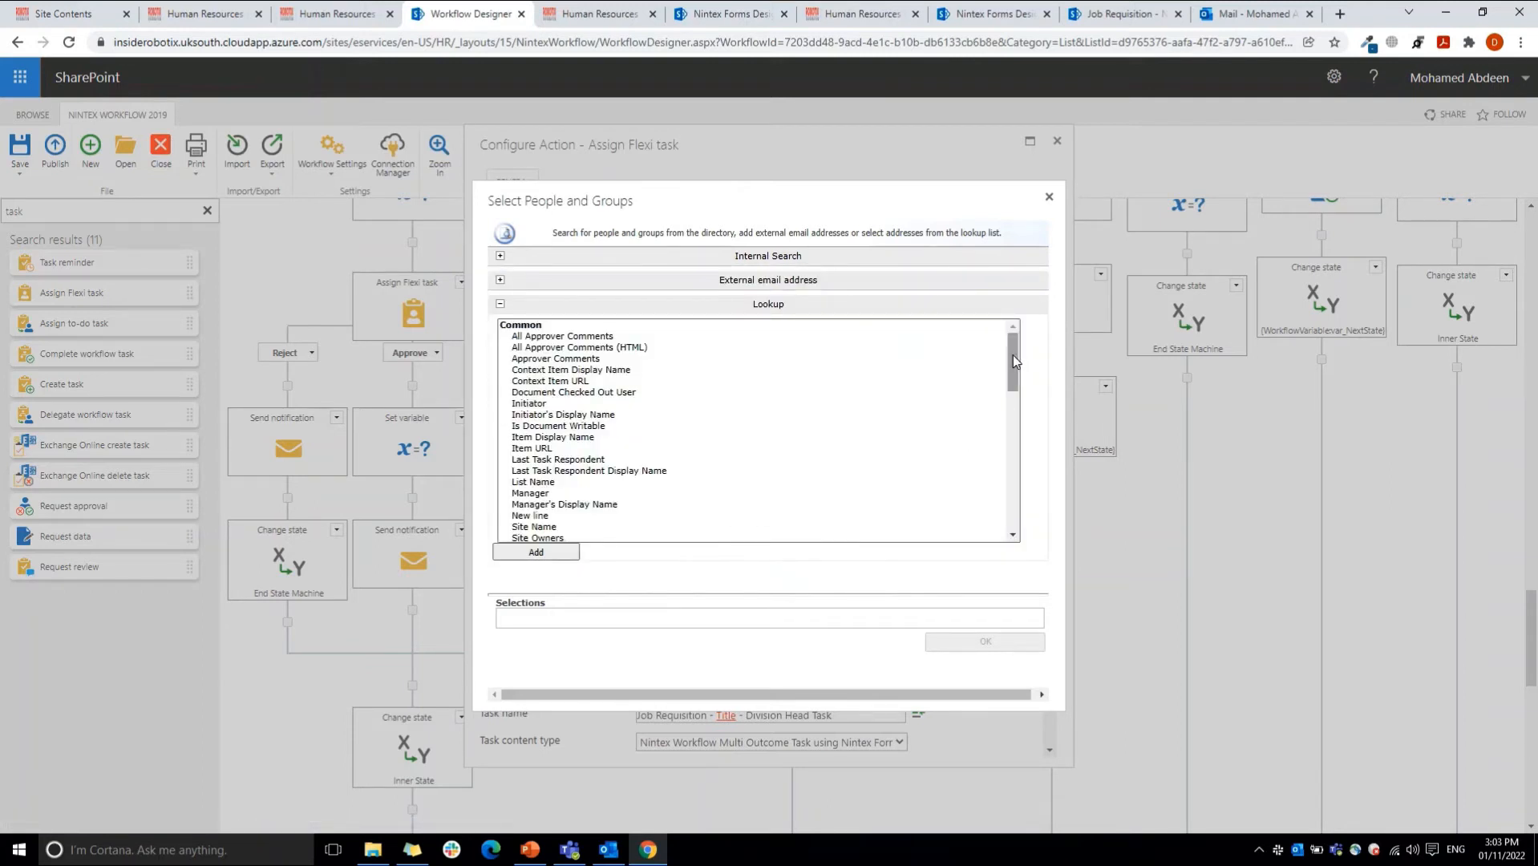
left_click_drag(1012, 356, 1012, 501)
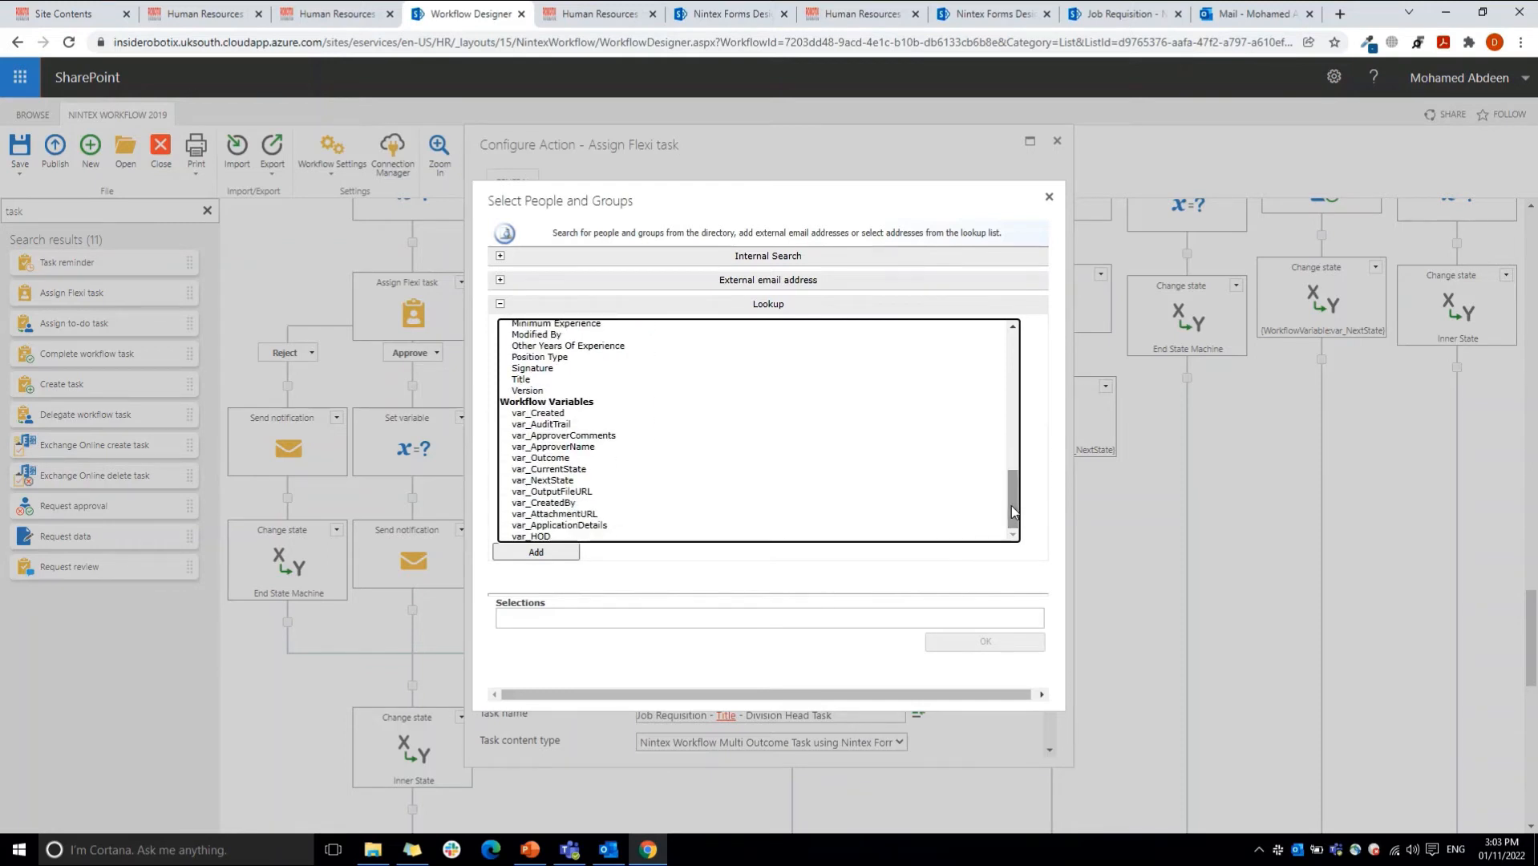
left_click(536, 537)
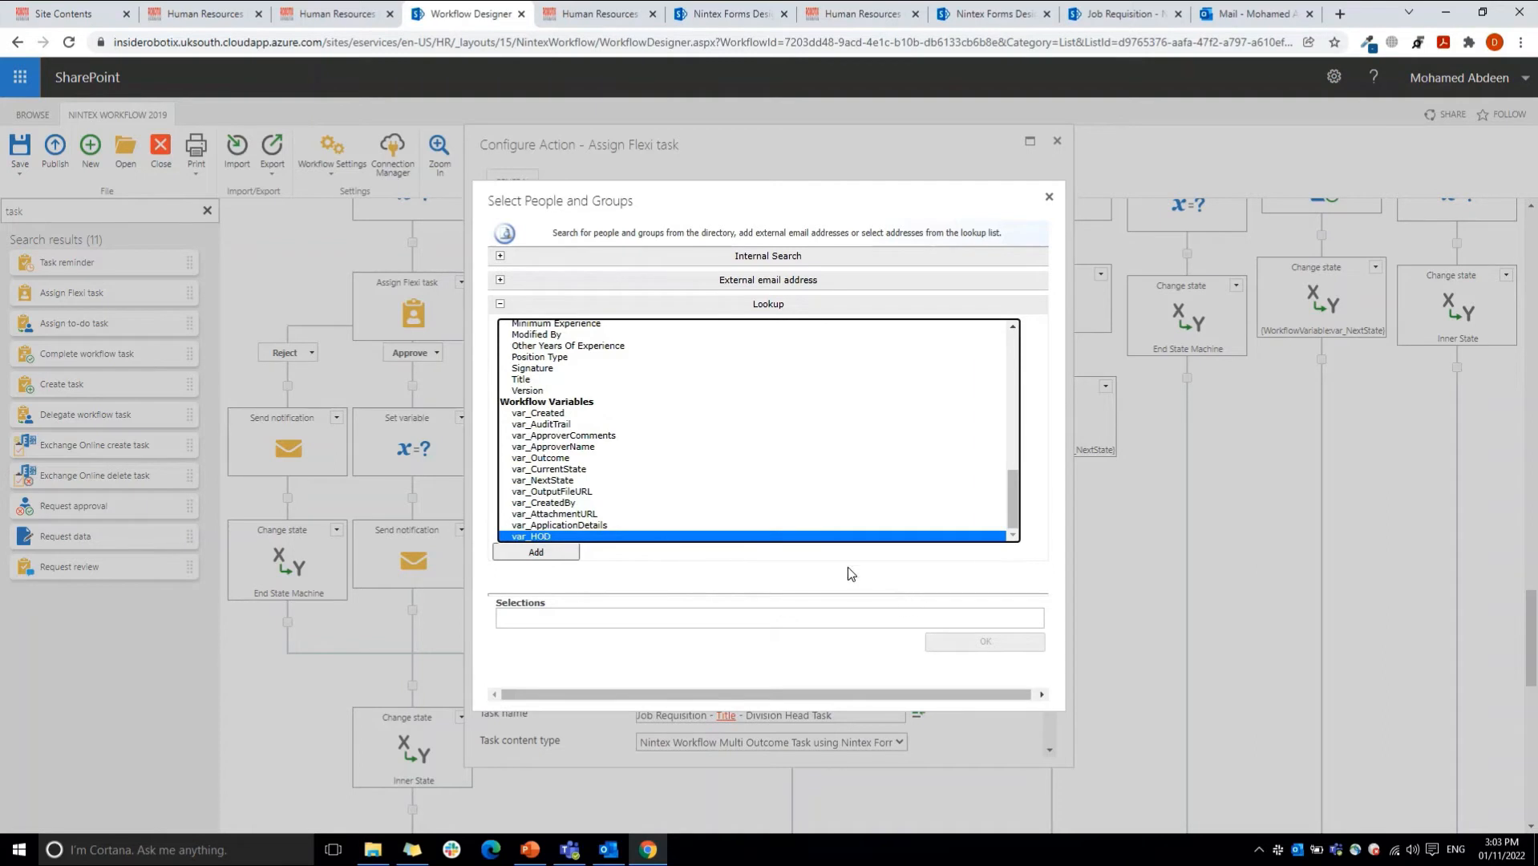
double_click(822, 537)
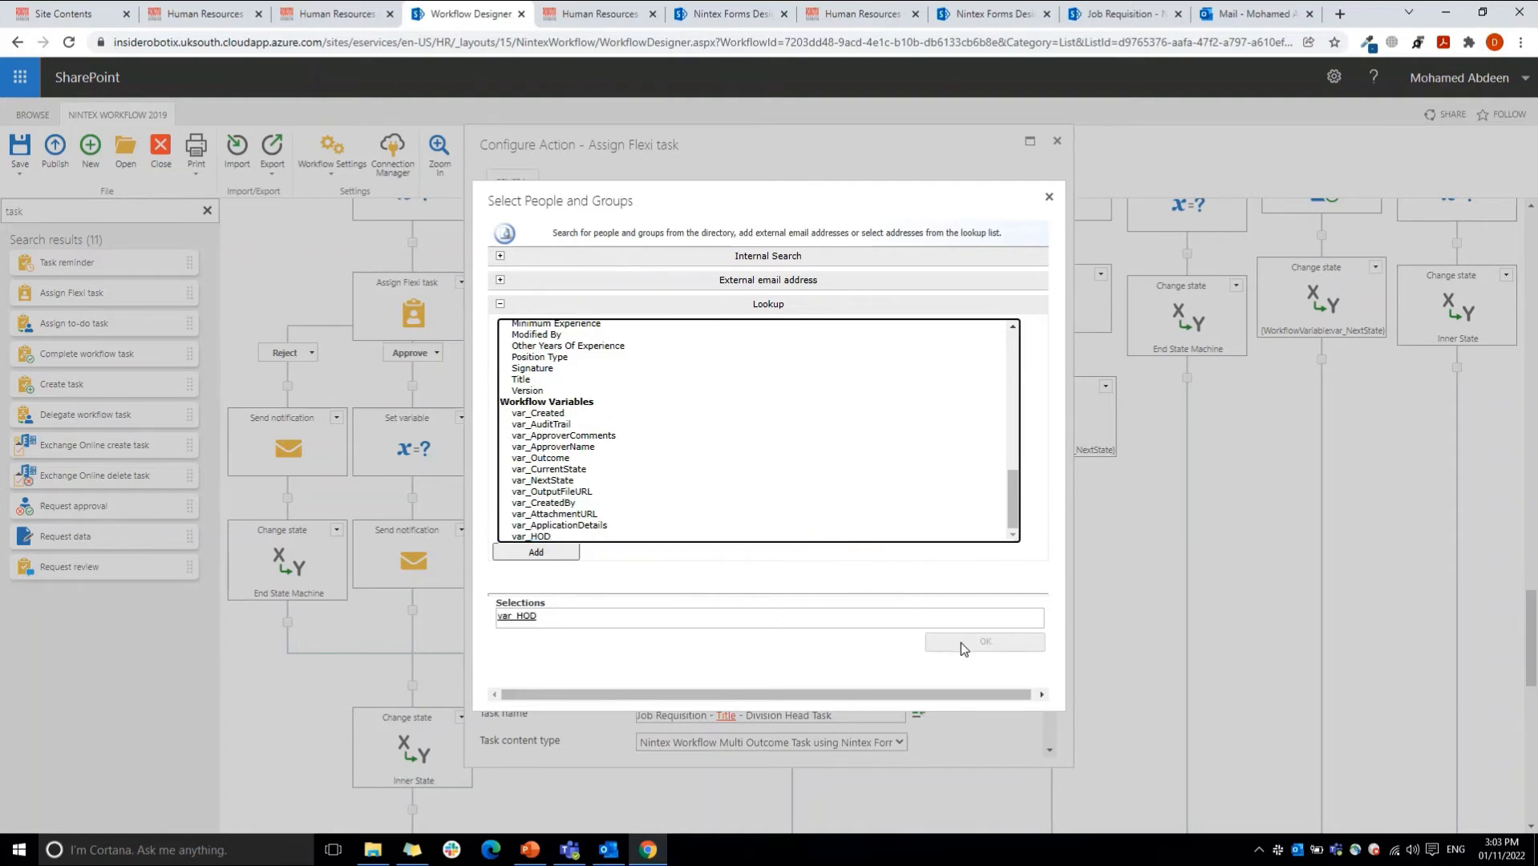
left_click(1048, 197)
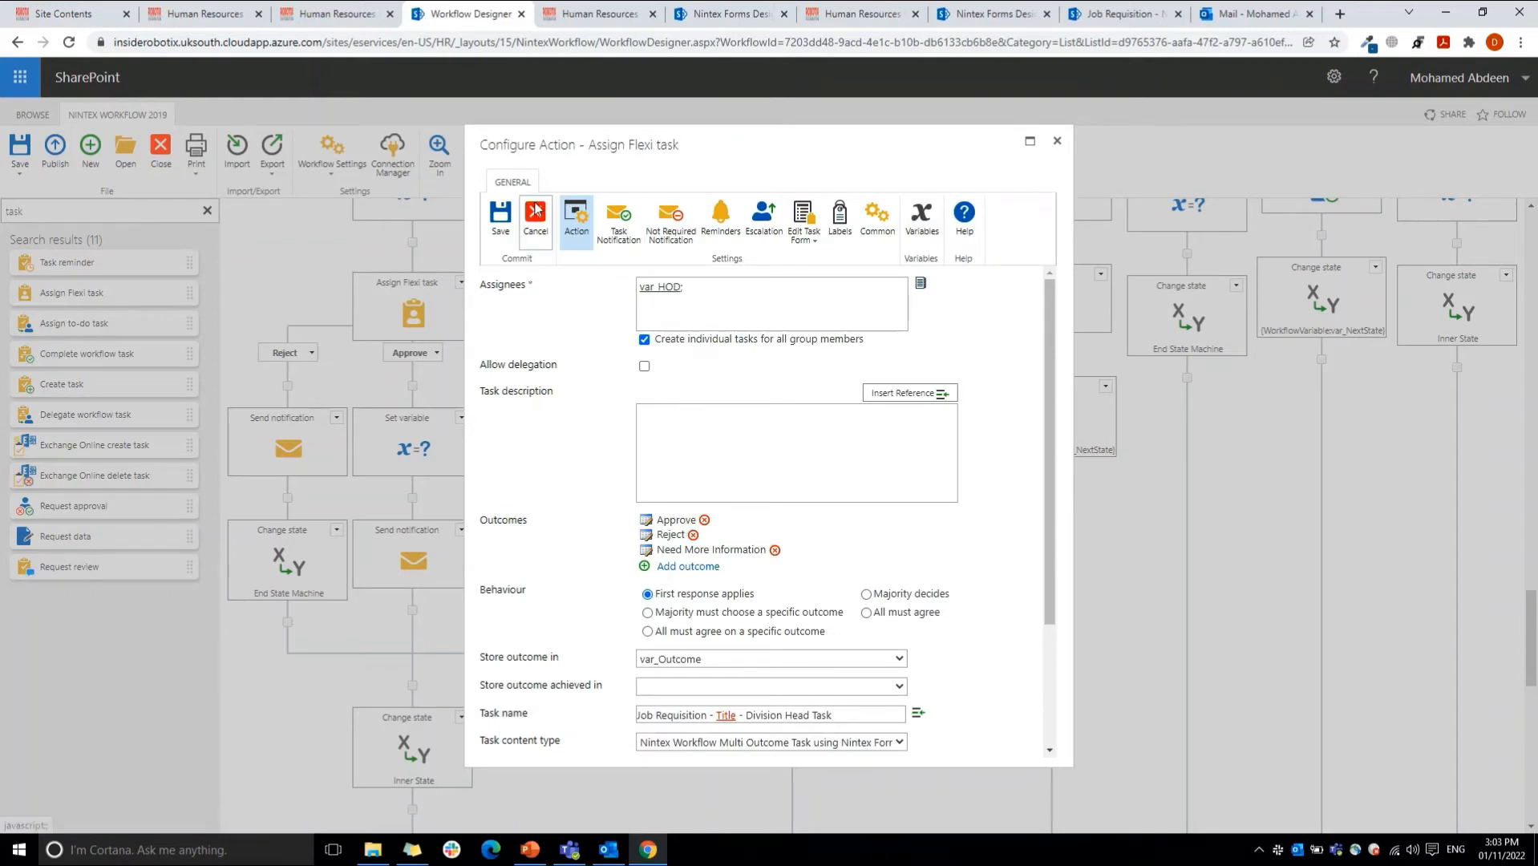
Step: Review the Flexi task's assignees, task description, outcomes and behaviour settings
left_click_drag(481, 284, 645, 287)
left_click(645, 287)
left_click(665, 439)
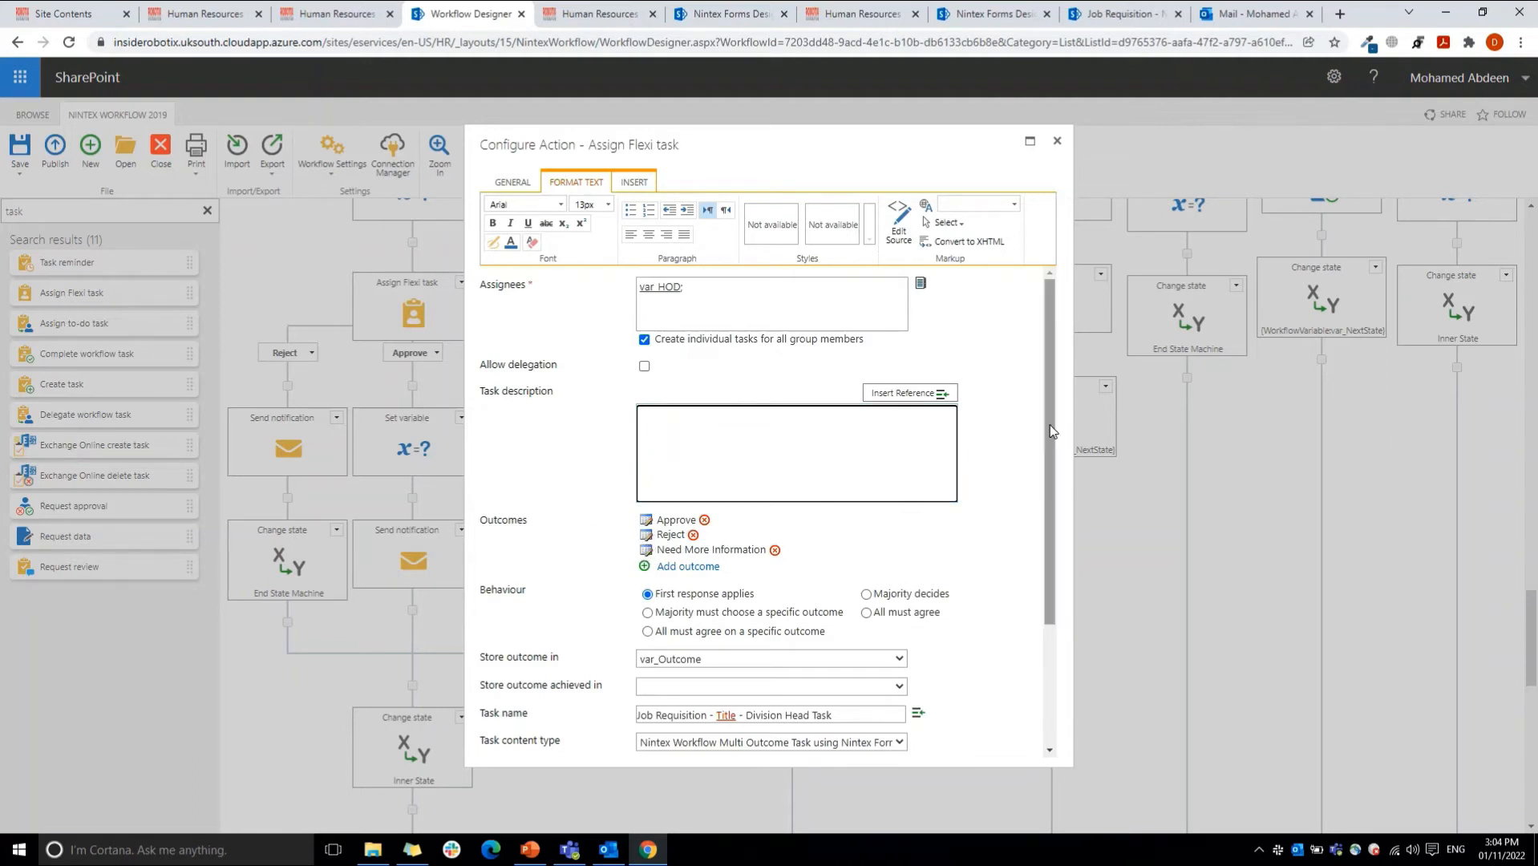
left_click_drag(1052, 431, 1043, 520)
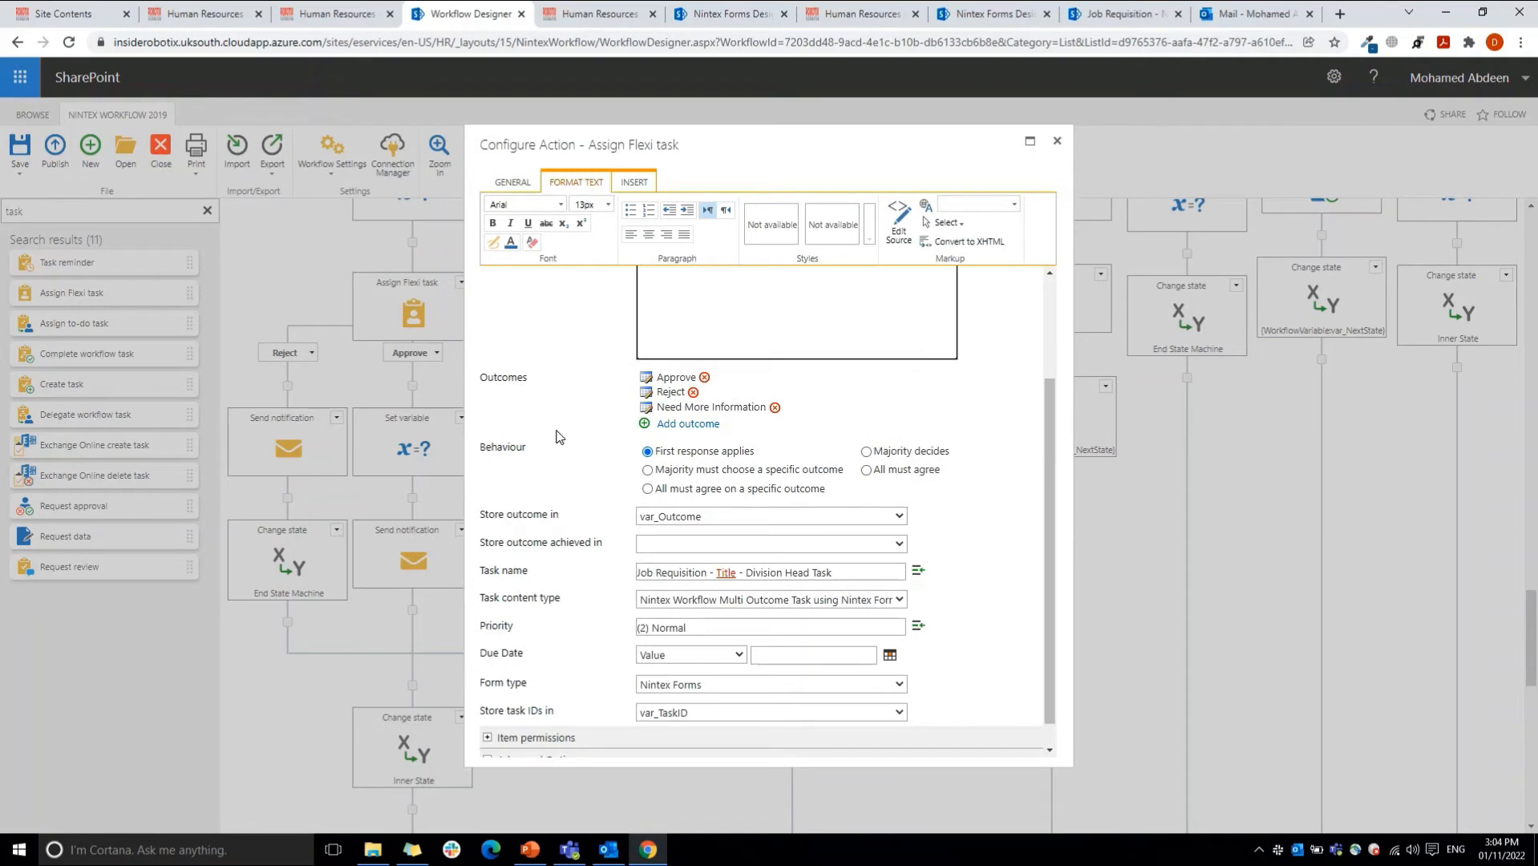
scroll(1045, 307, "up", 2)
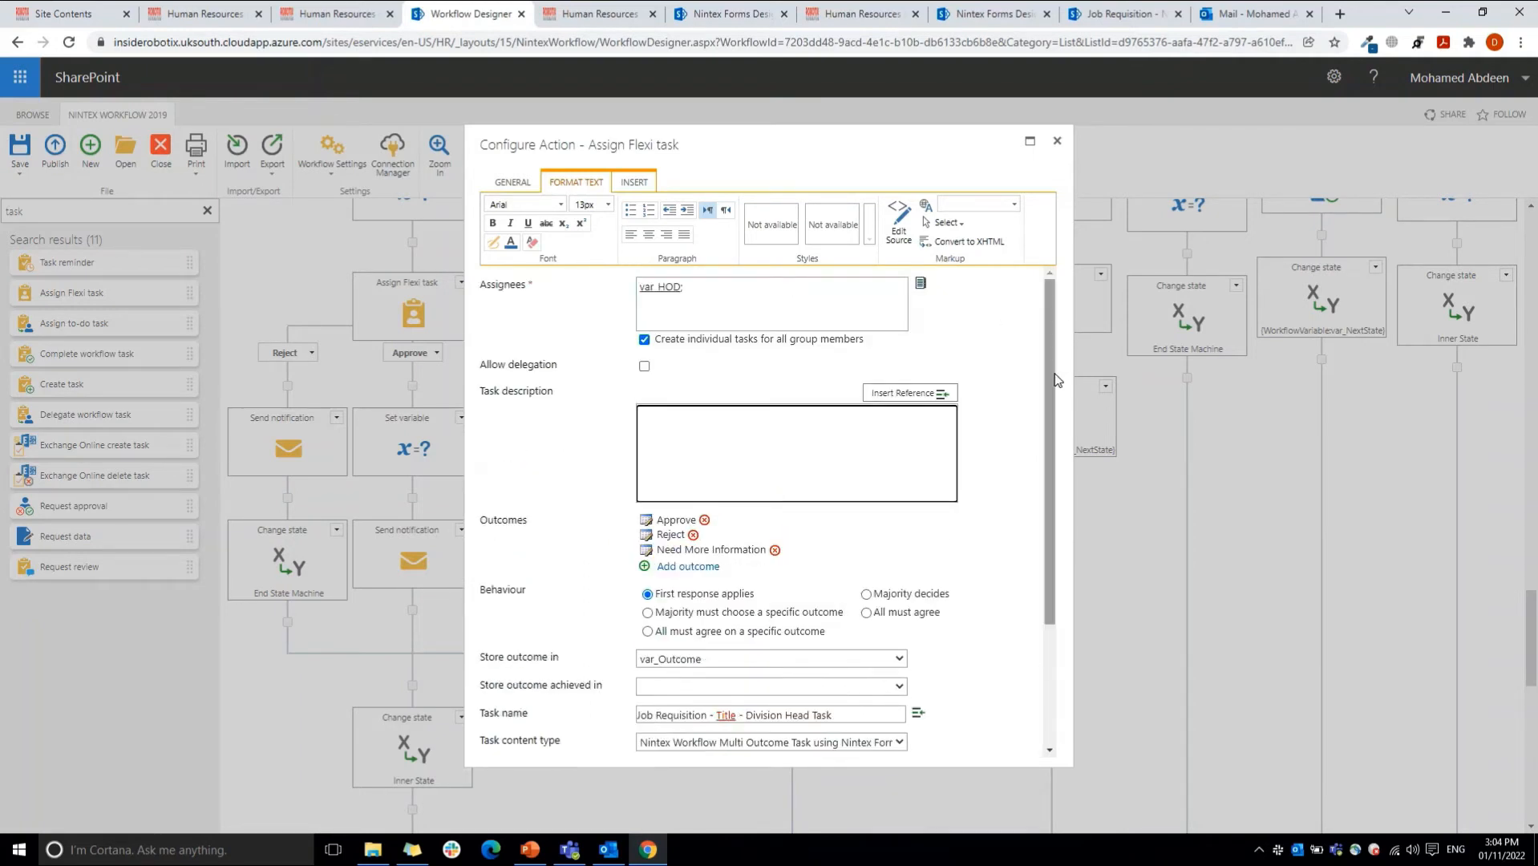
left_click_drag(1055, 380, 1061, 486)
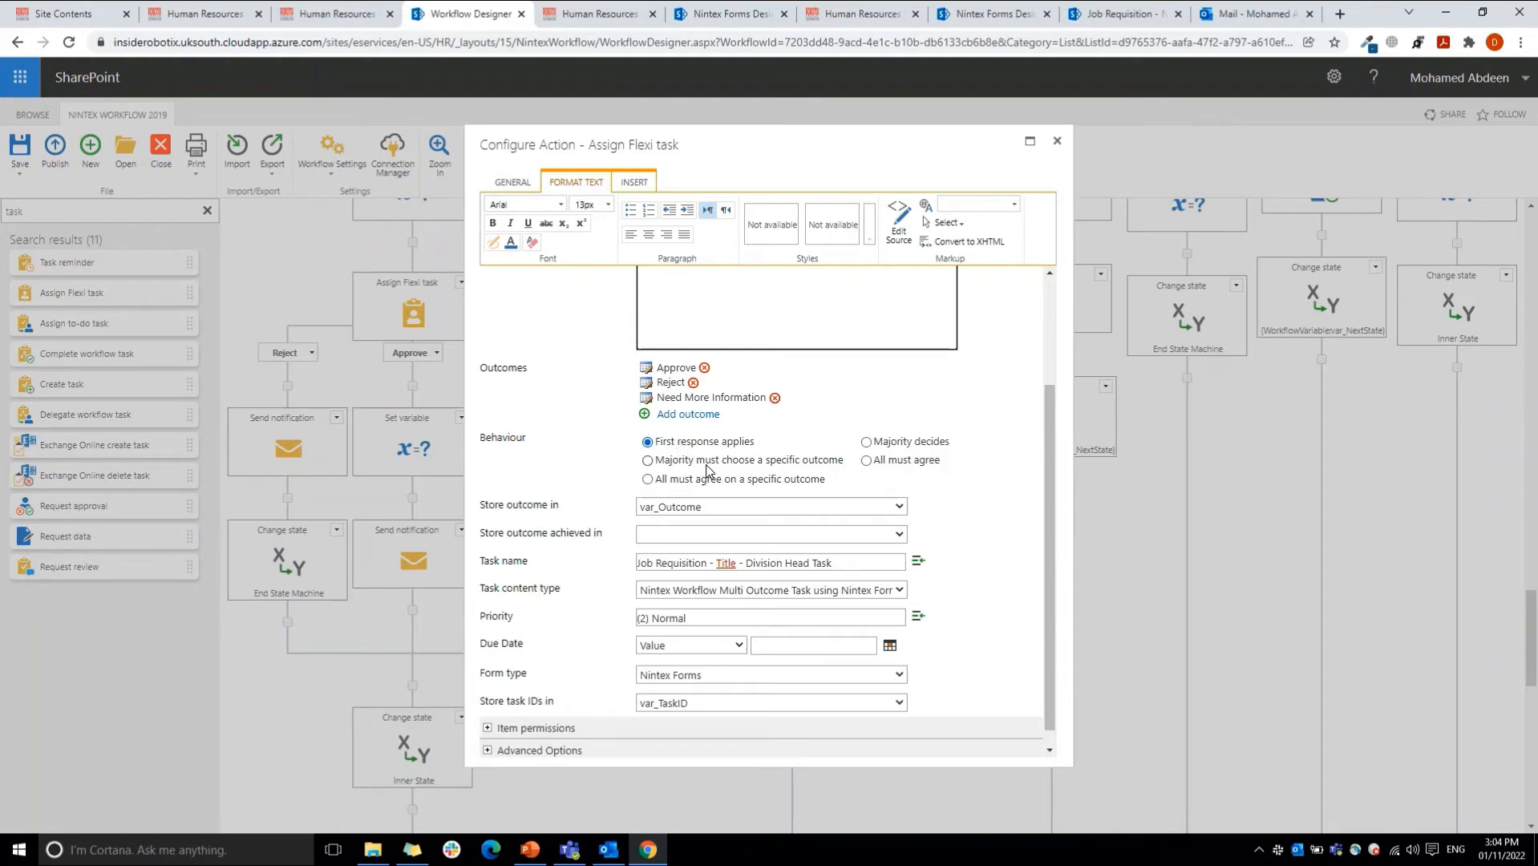
Step: Try each alternative task behaviour, including the specific-outcome options with Approve, and restore First response applies
left_click(704, 463)
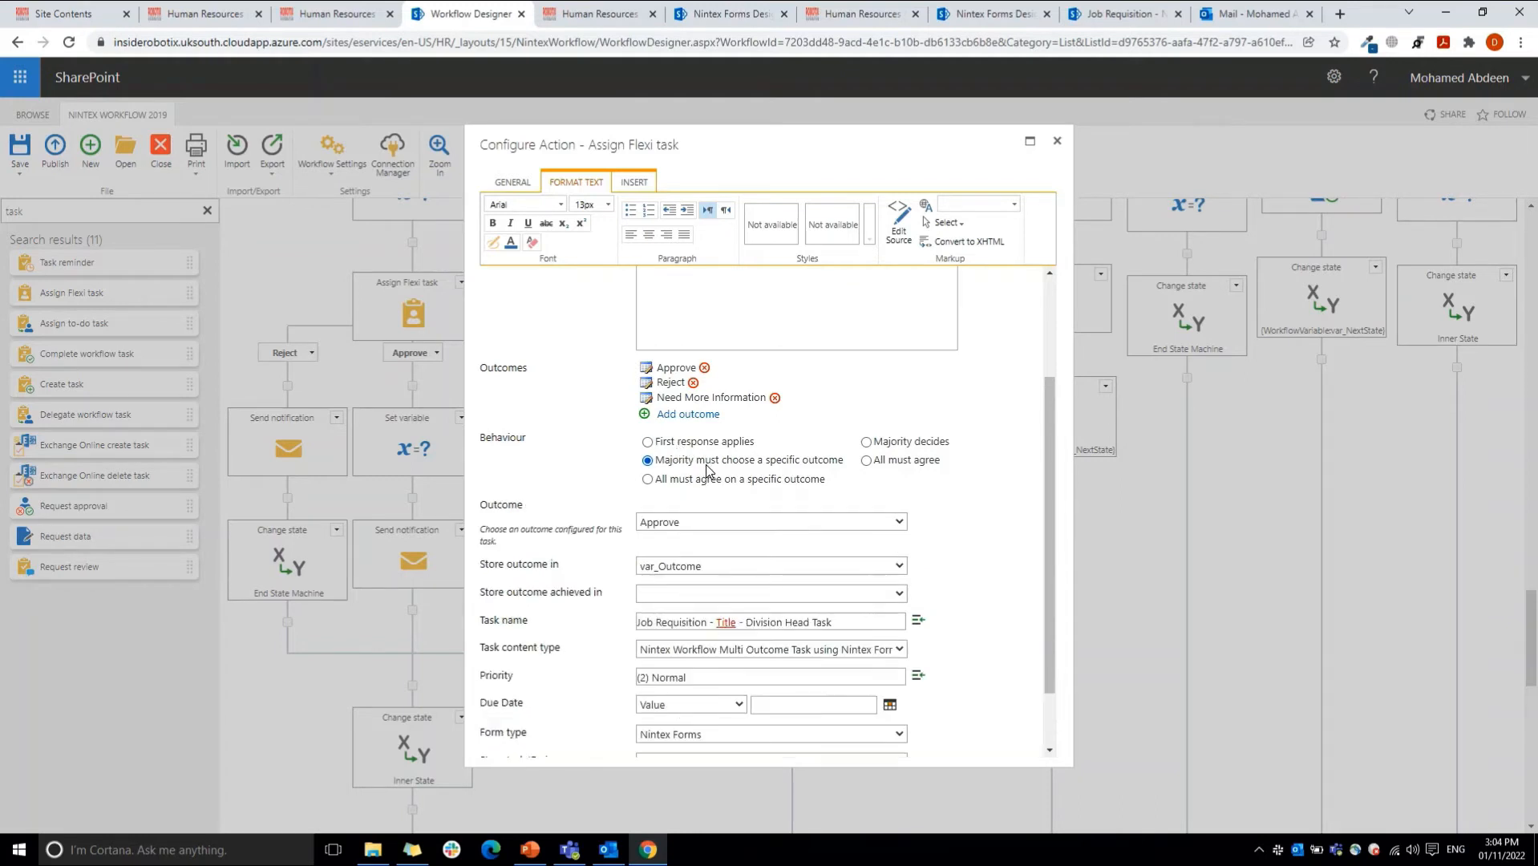
left_click(680, 521)
left_click(680, 522)
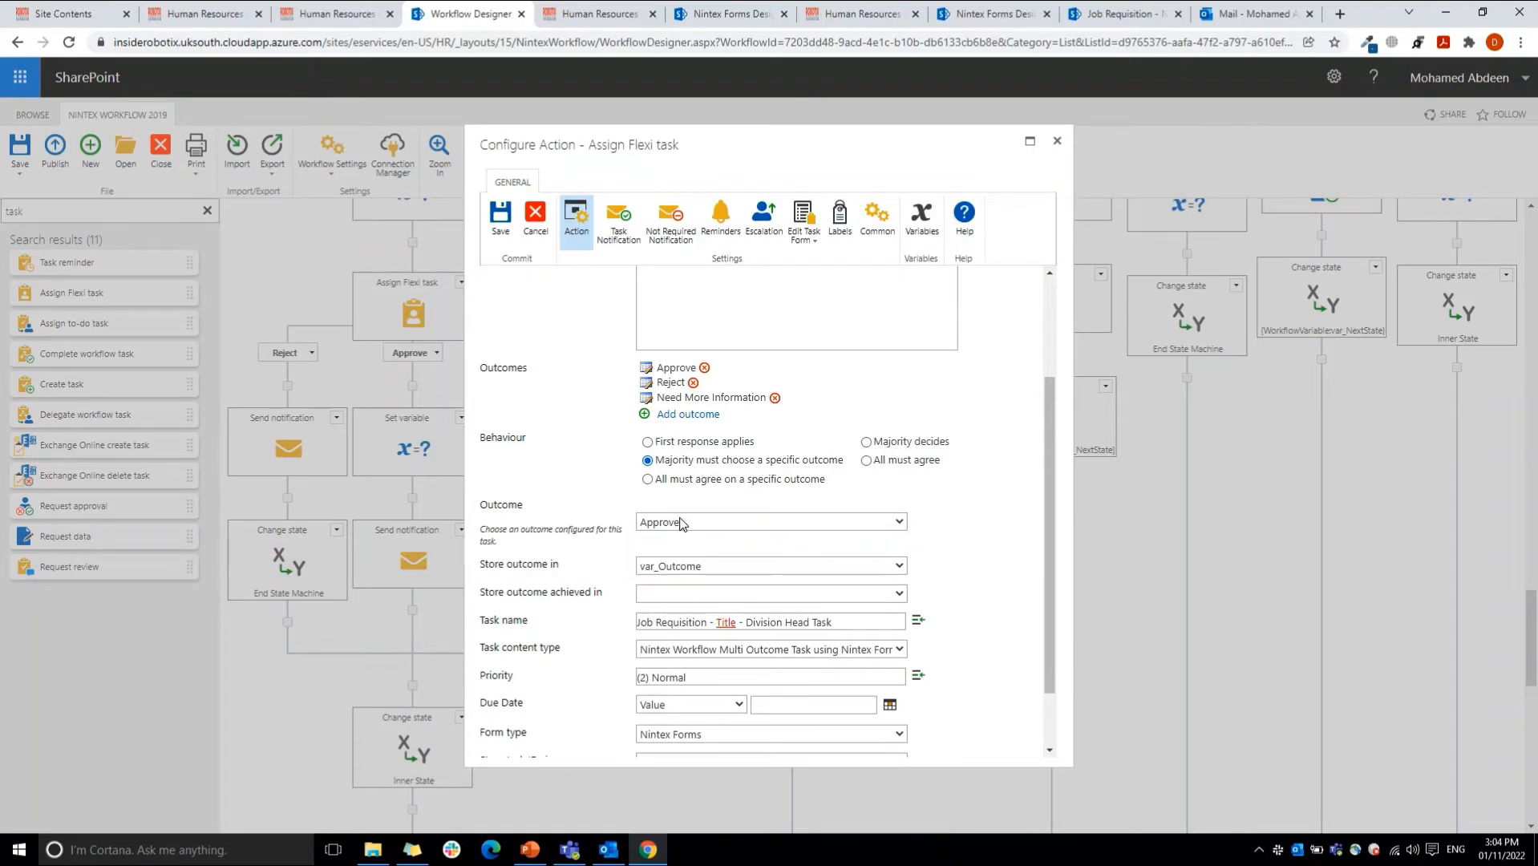
left_click(690, 481)
left_click(674, 524)
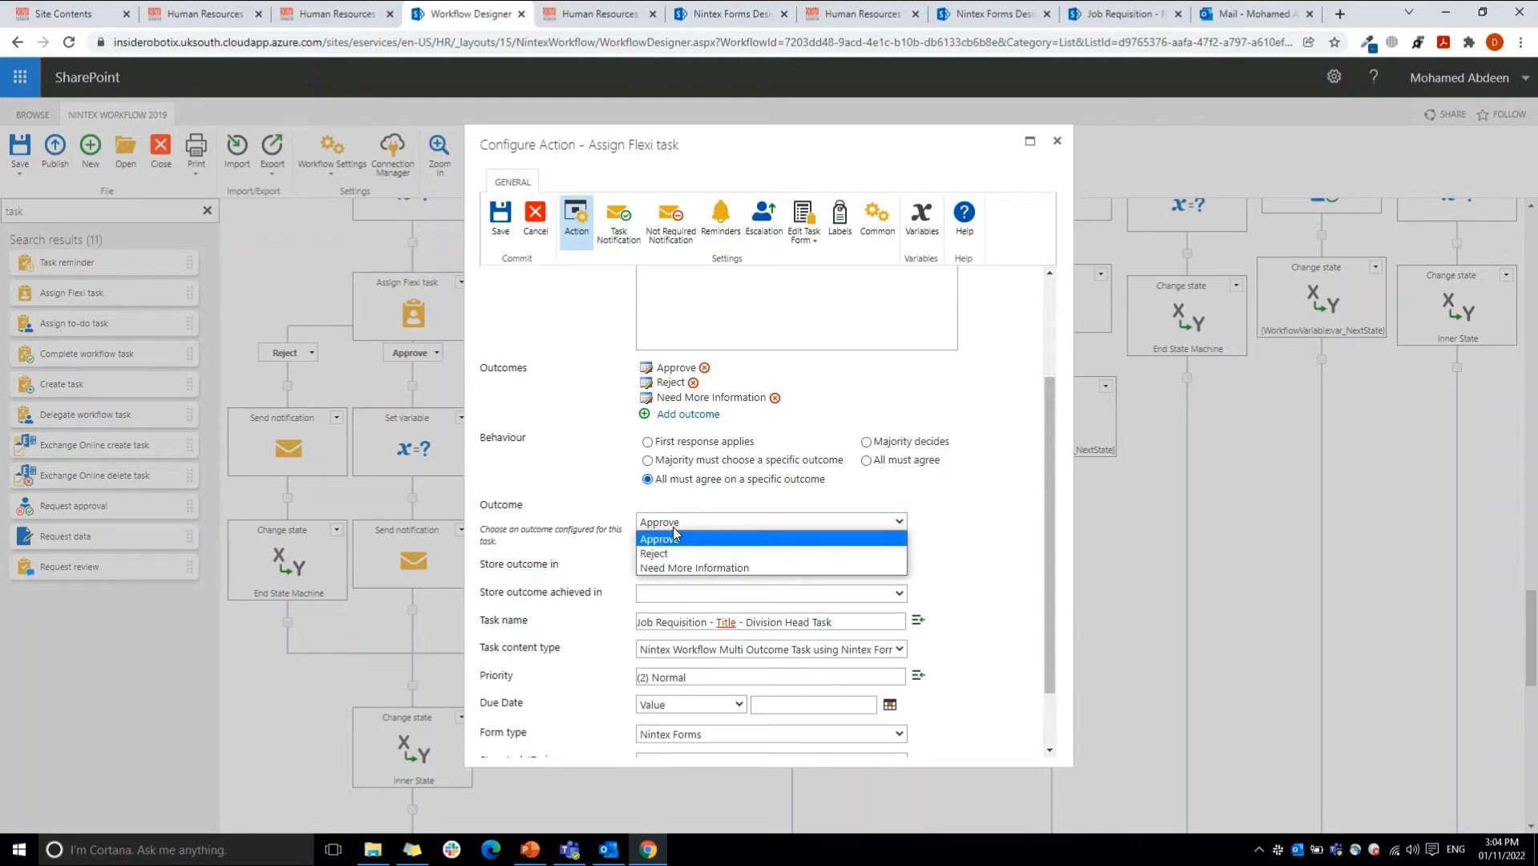
left_click(674, 527)
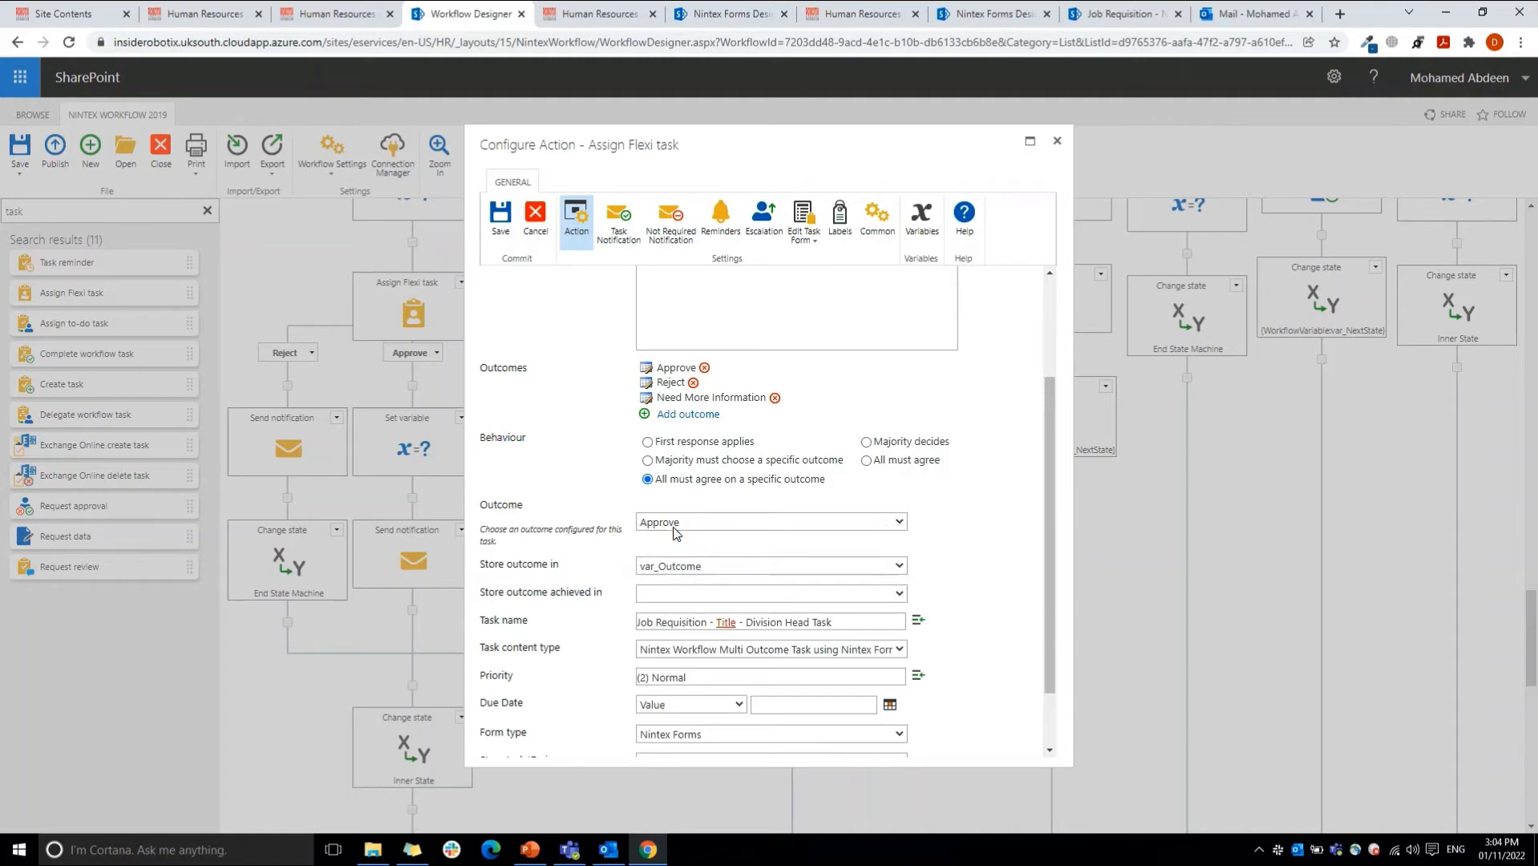
left_click(867, 442)
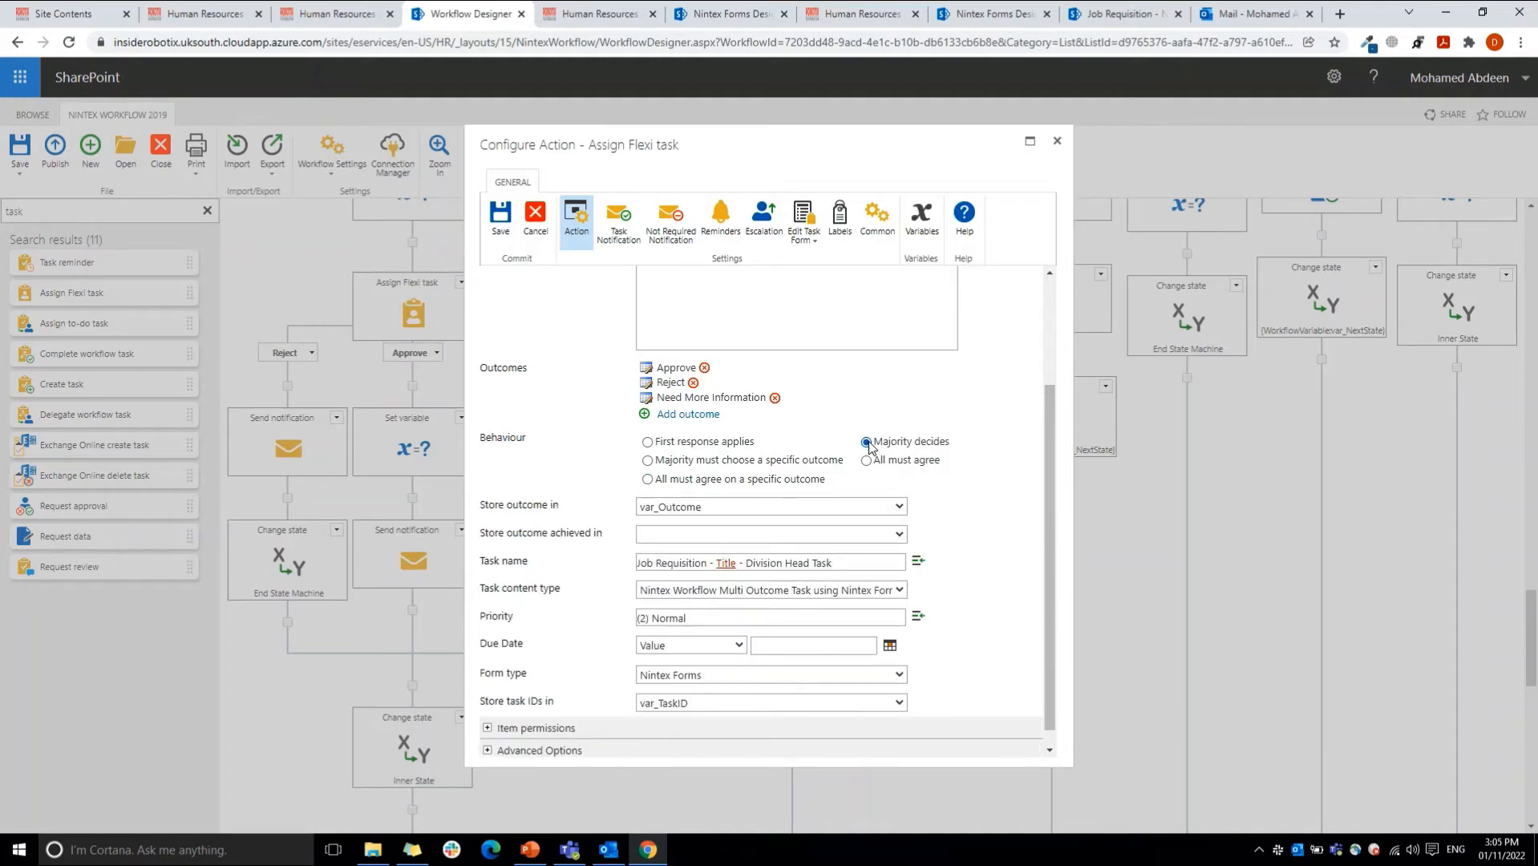
left_click(867, 461)
left_click(656, 443)
Step: Review the workflow variables available for storing the task outcome, keeping var_Outcome
left_click(766, 503)
left_click(742, 519)
left_click(742, 508)
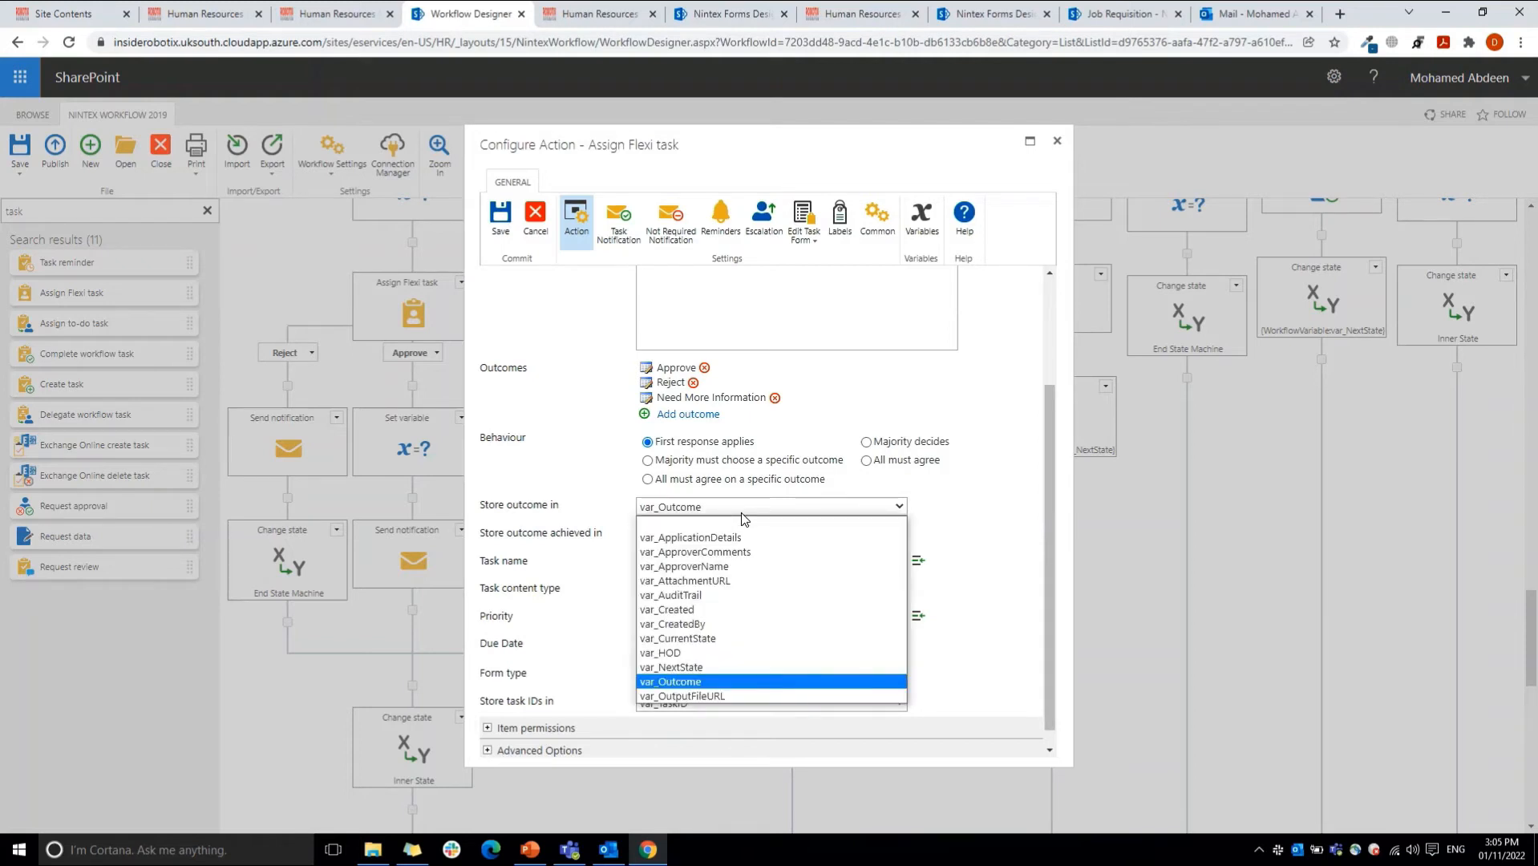
left_click(741, 512)
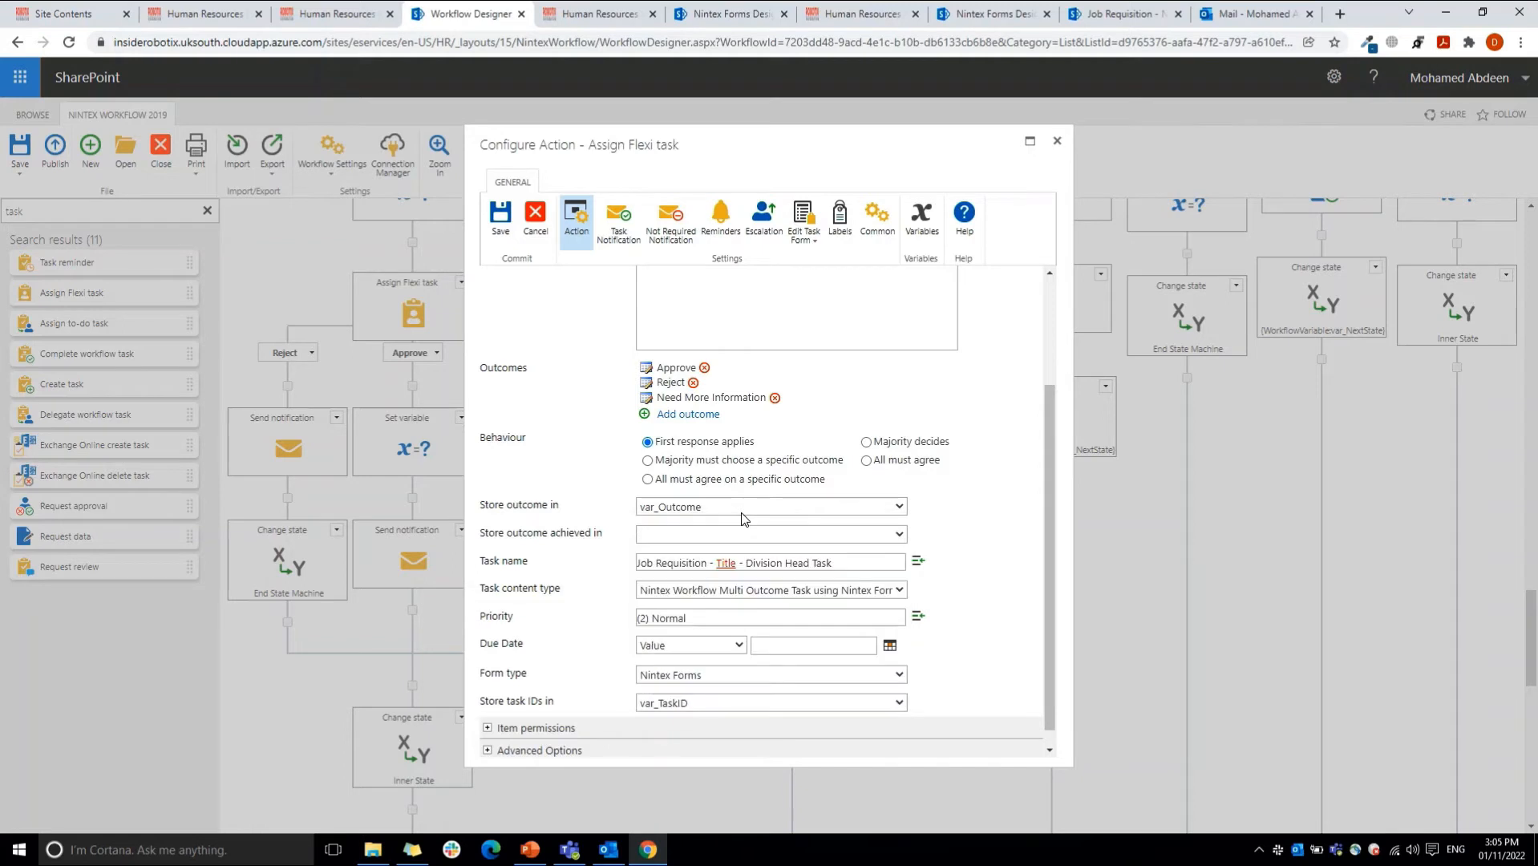
Step: Examine how the task name combines fixed text with the Title reference
left_click_drag(832, 561, 641, 565)
key("Left")
key("ctrl+shift+Right")
key("ctrl+shift+Right")
key("ctrl+shift+Right")
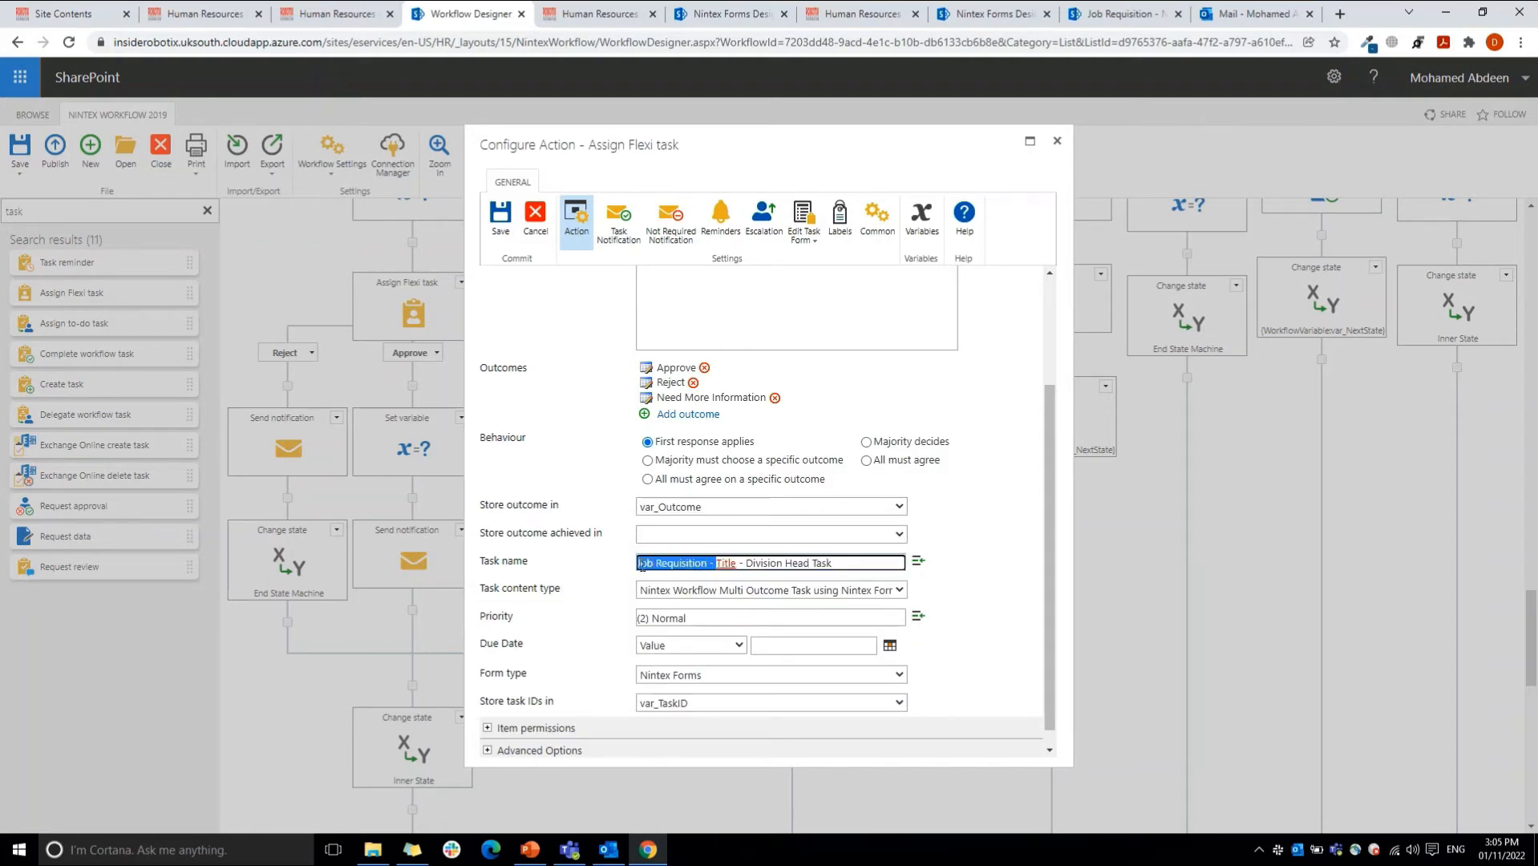
key("Left")
key("ctrl+shift+Right")
key("ctrl+shift+Right")
key("ctrl+shift+Right")
left_click(854, 563)
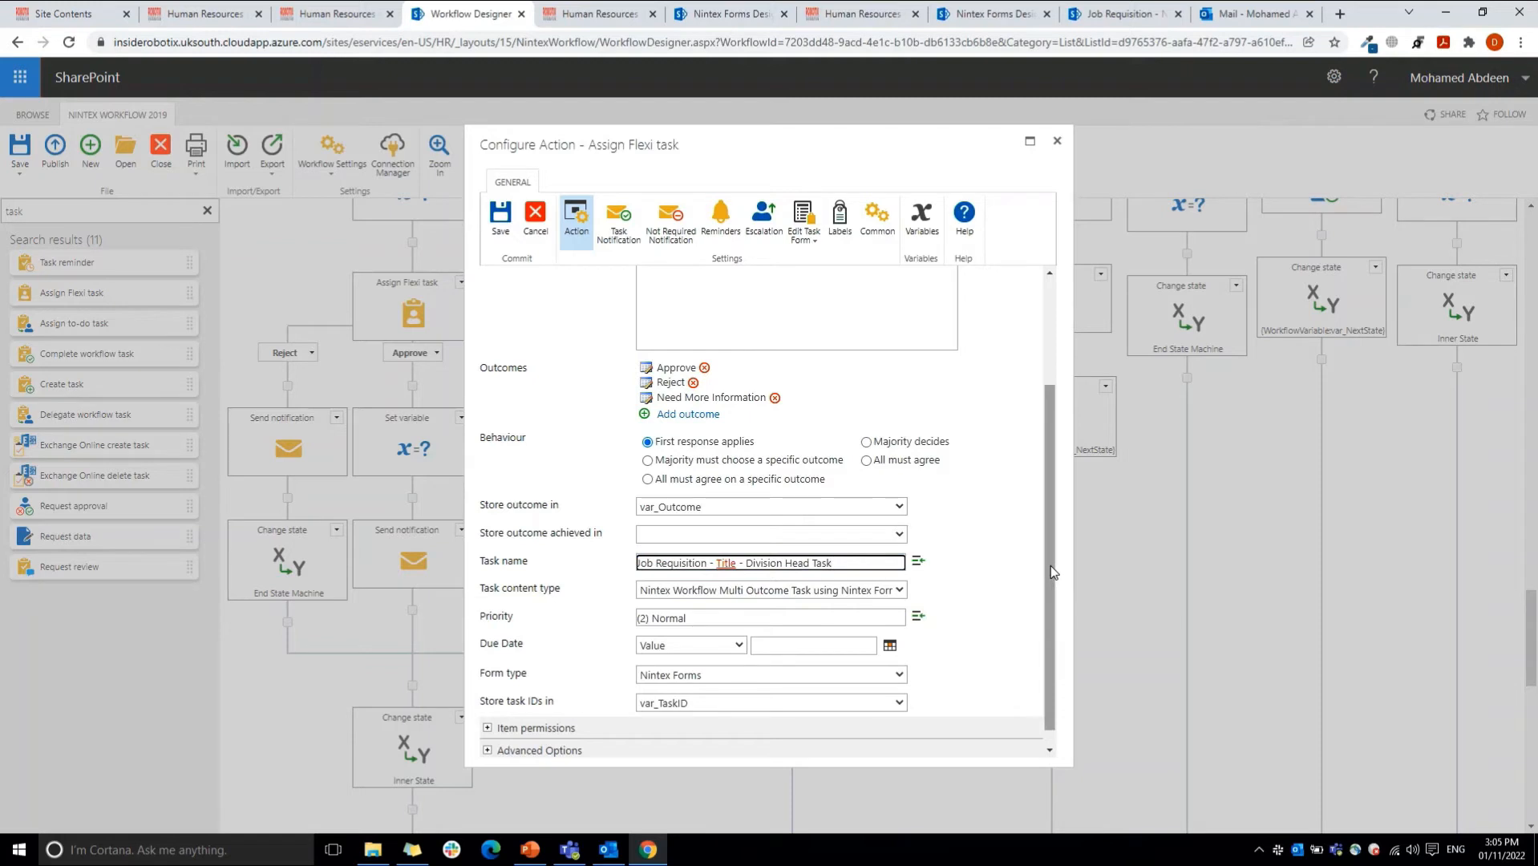
Step: Review the variable that stores the task IDs, and expand the task's item permissions and advanced options
left_click_drag(1050, 565, 1053, 607)
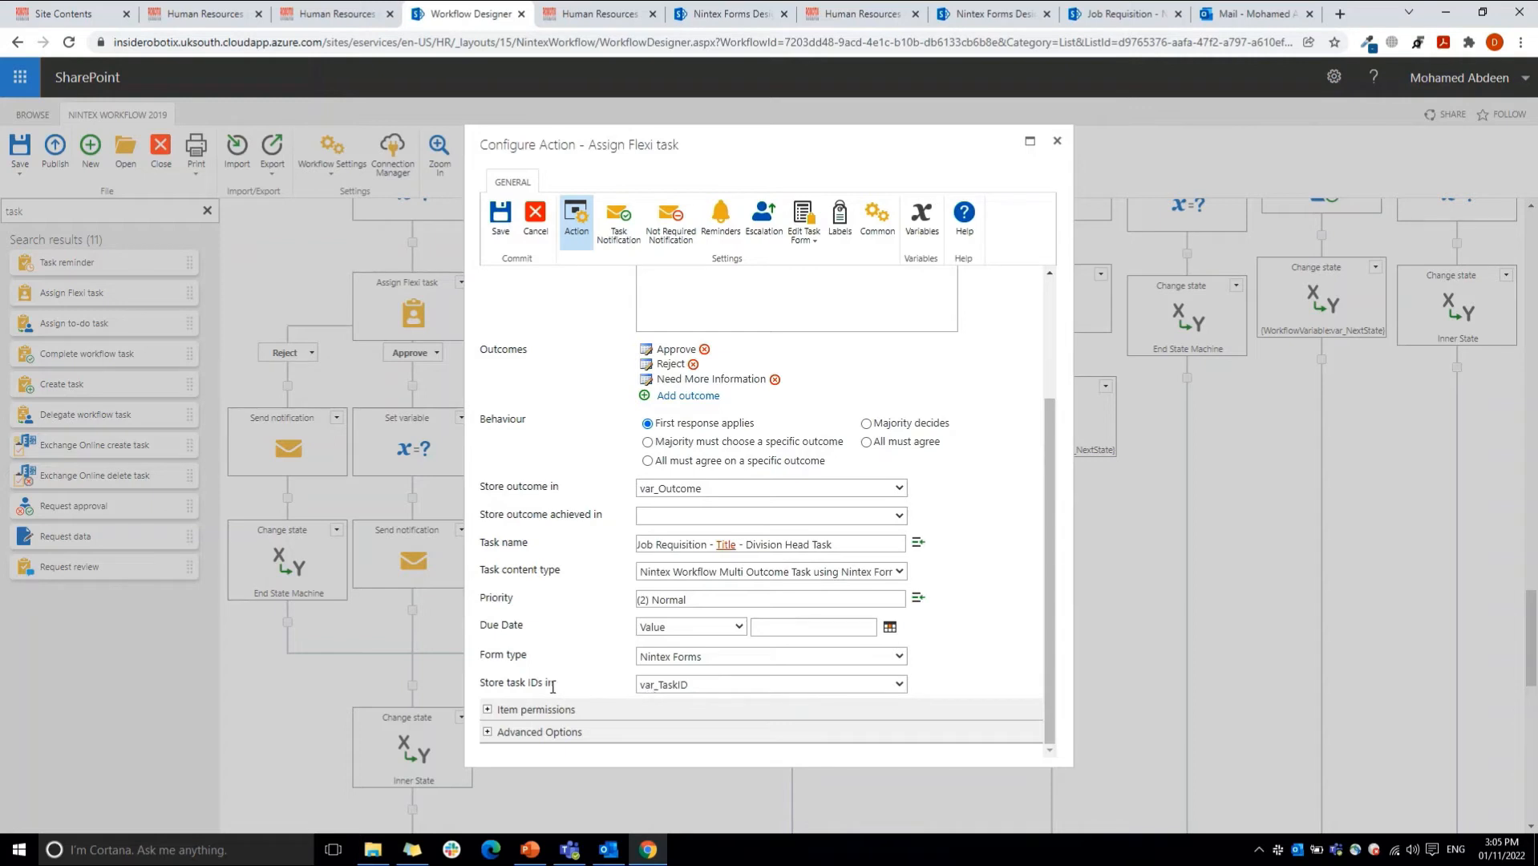
left_click(654, 686)
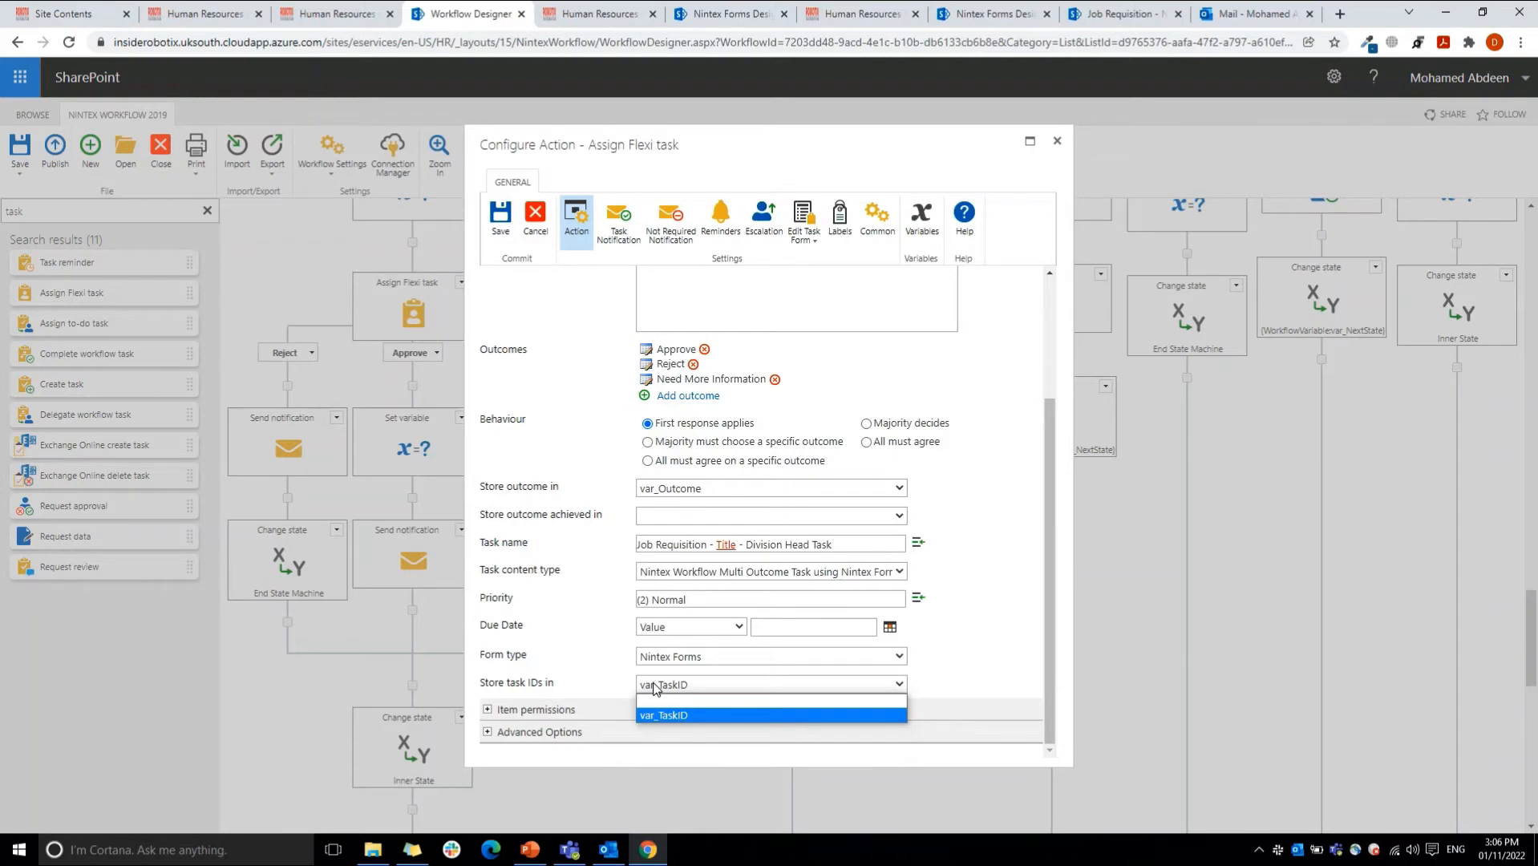
left_click(585, 710)
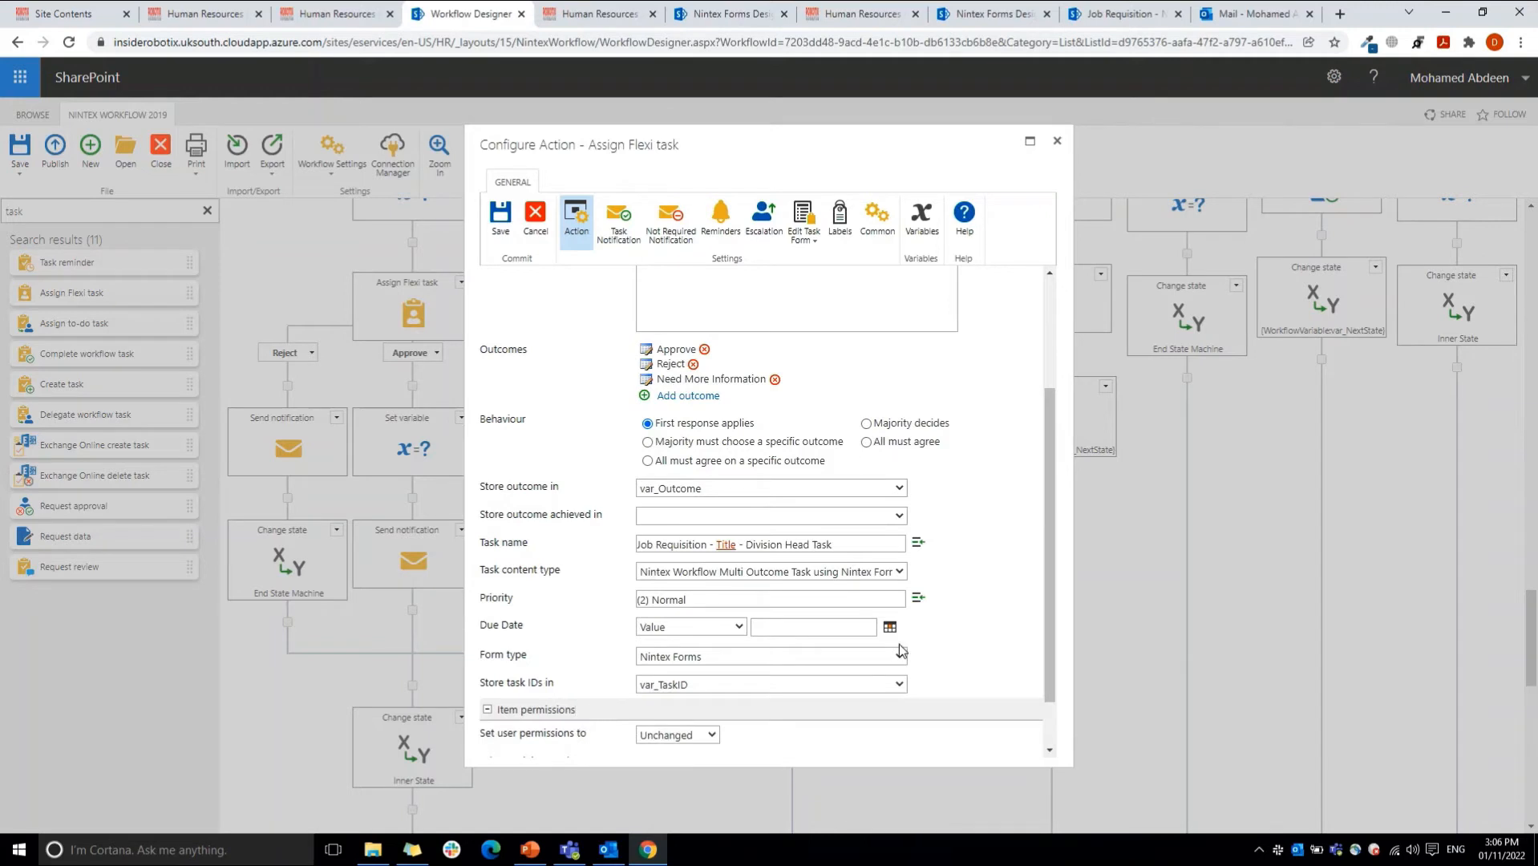
left_click_drag(1053, 639, 1041, 730)
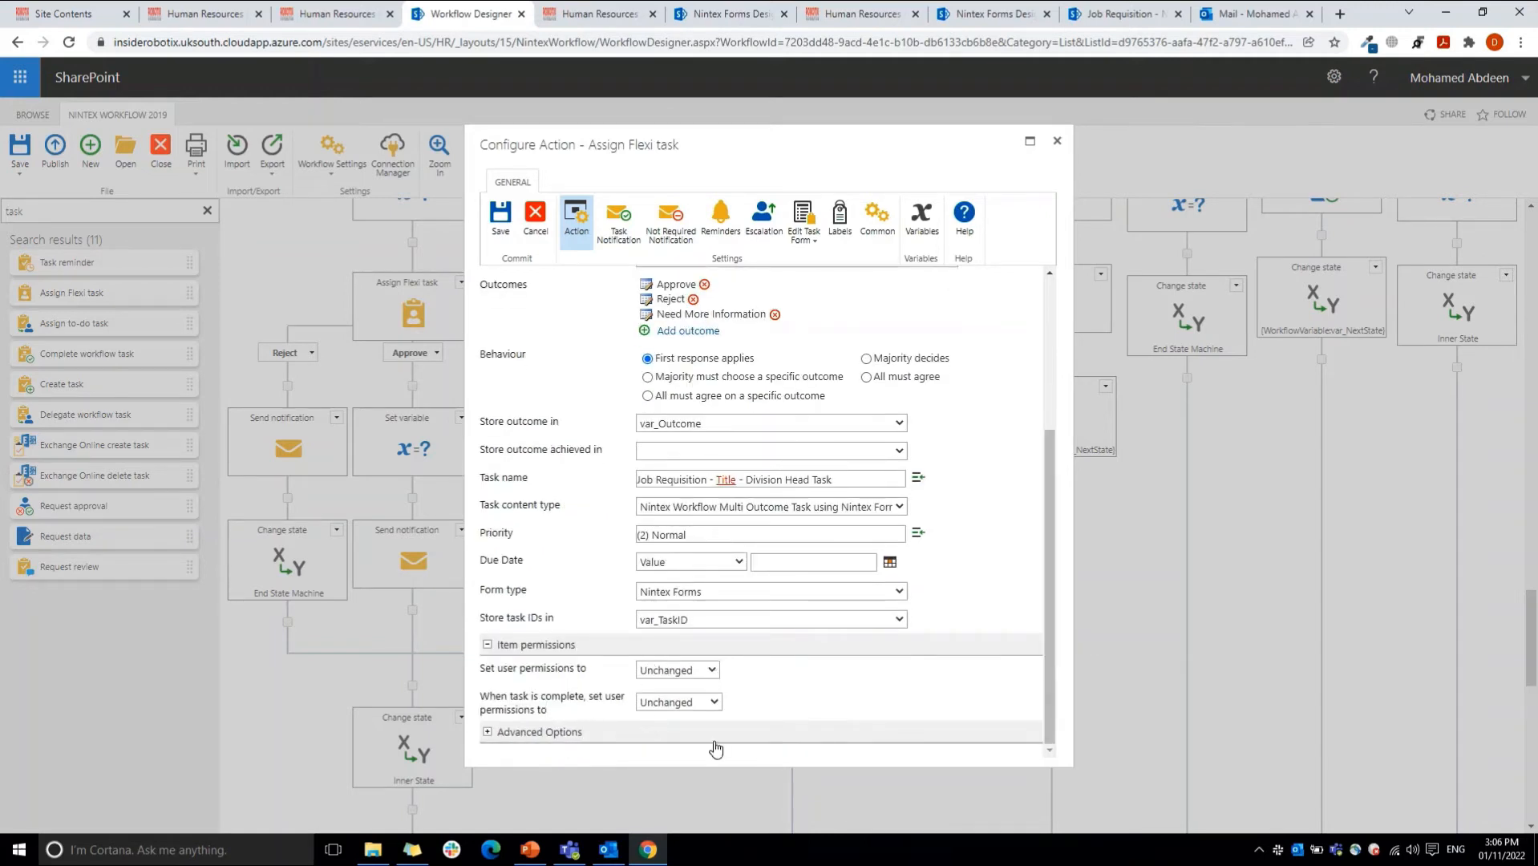
left_click(685, 732)
left_click_drag(1052, 602, 1040, 706)
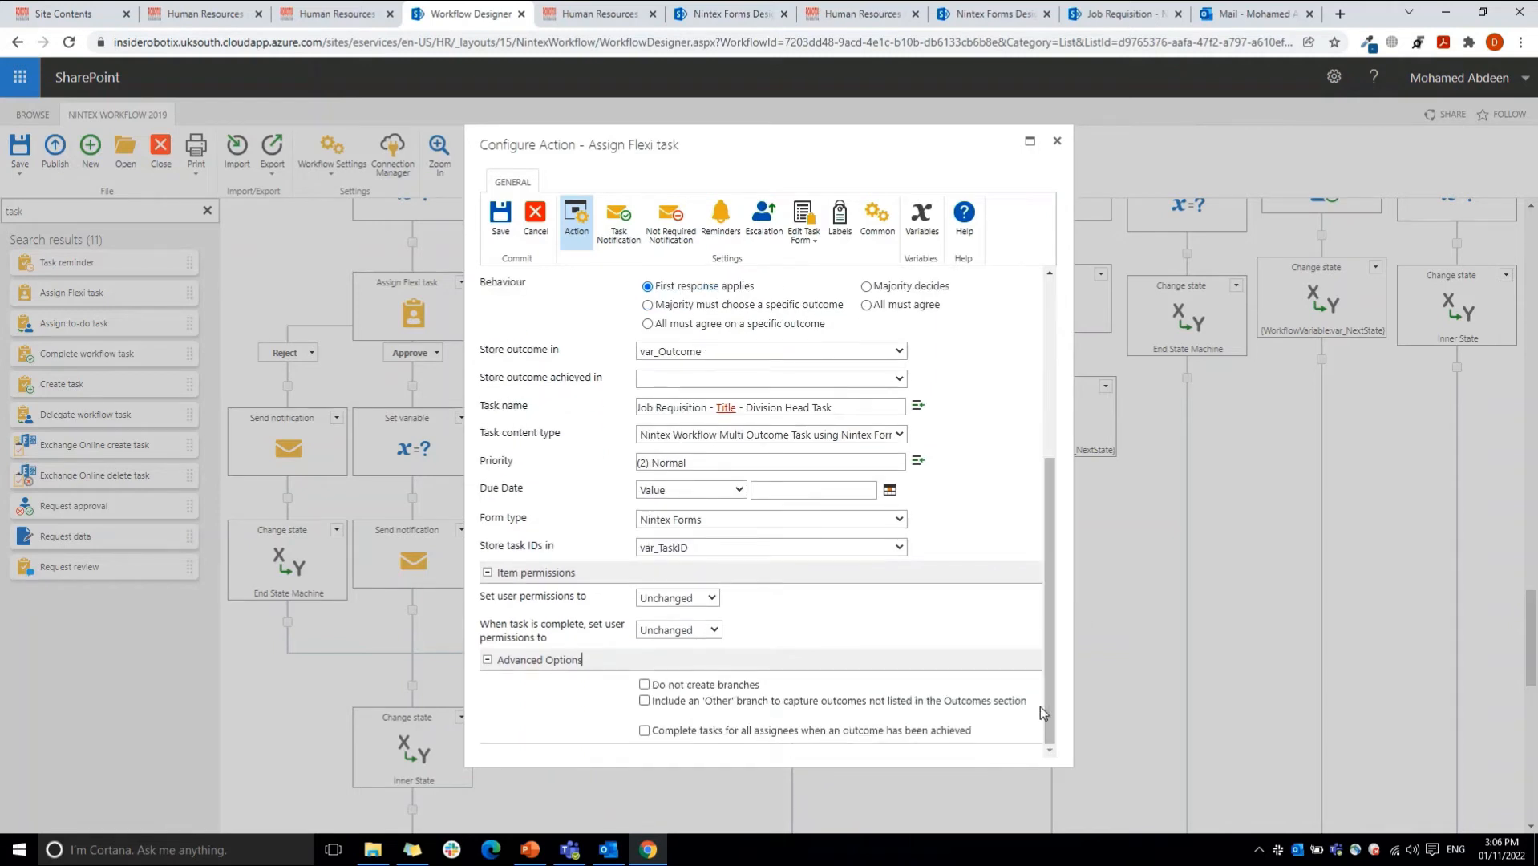
left_click(679, 688)
left_click(908, 148)
left_click(1048, 306)
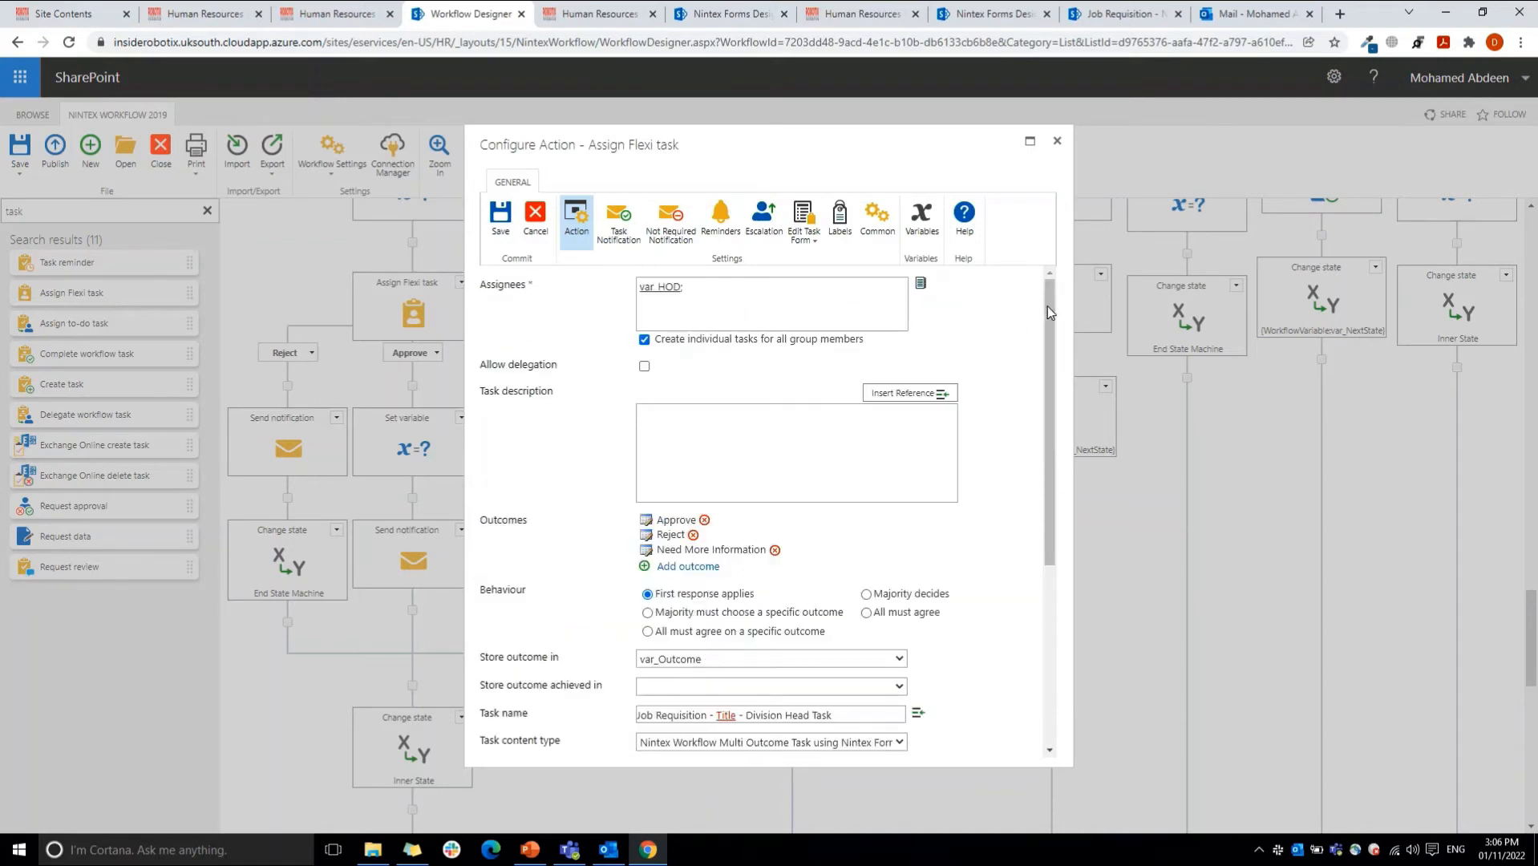
Step: Open the Flexi task's notification settings and review the subject, importance levels and CC field
left_click(619, 224)
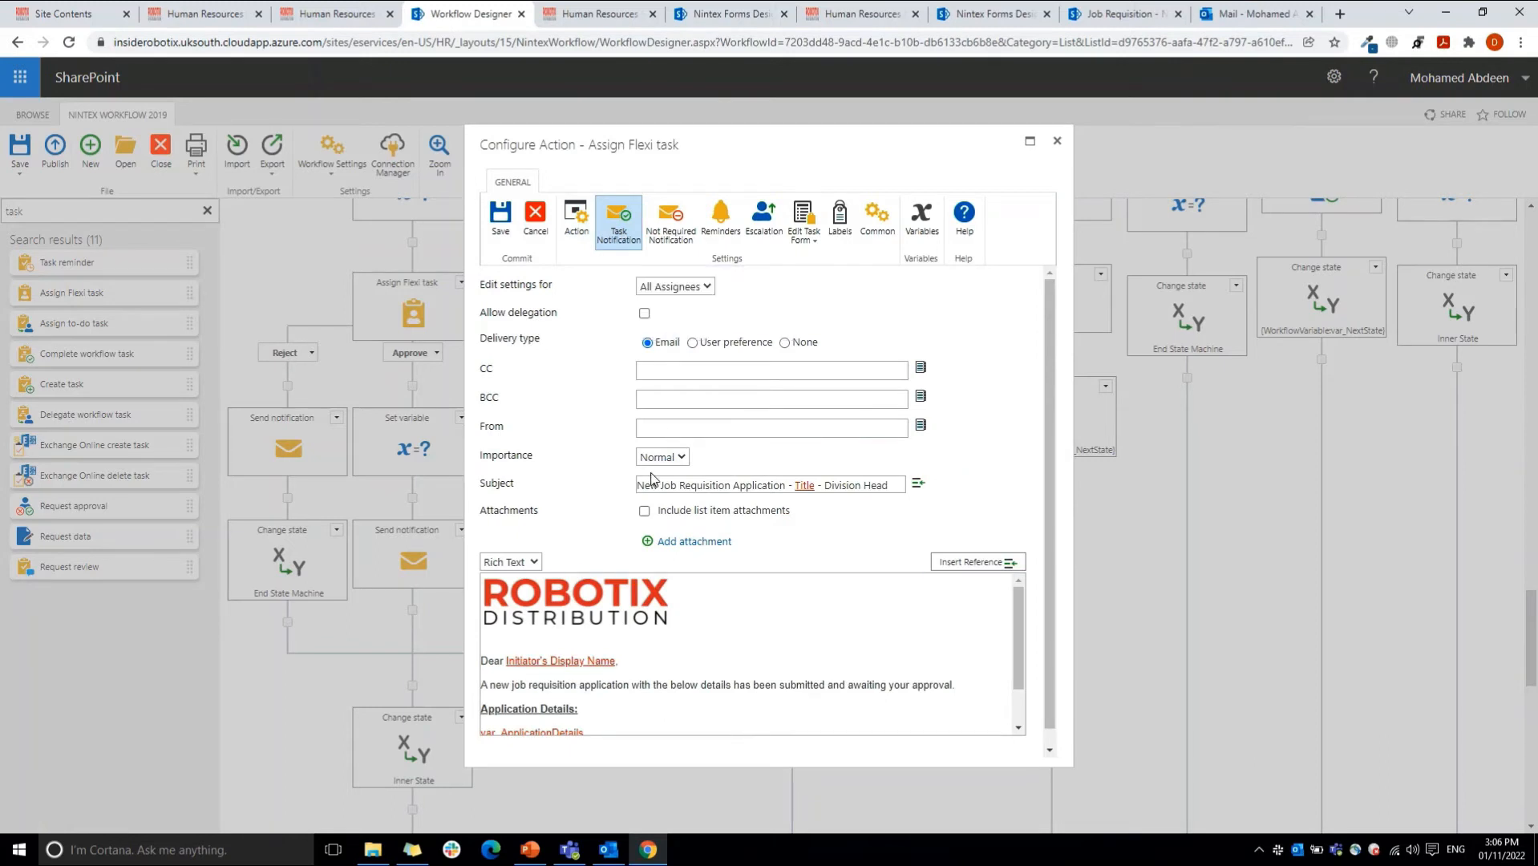
left_click_drag(638, 485, 752, 485)
left_click(682, 457)
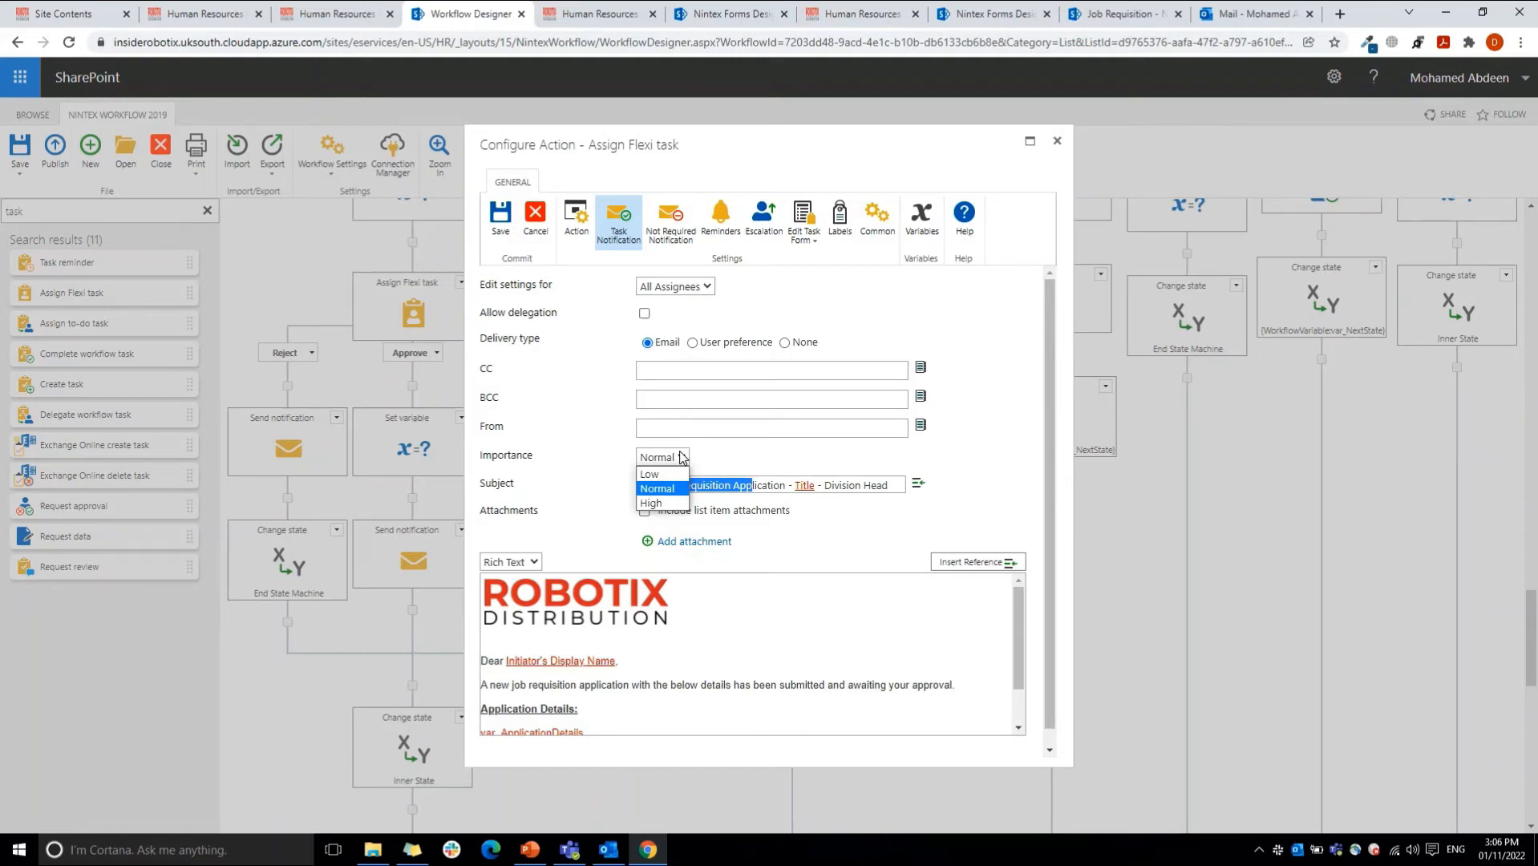
left_click(682, 457)
left_click(721, 370)
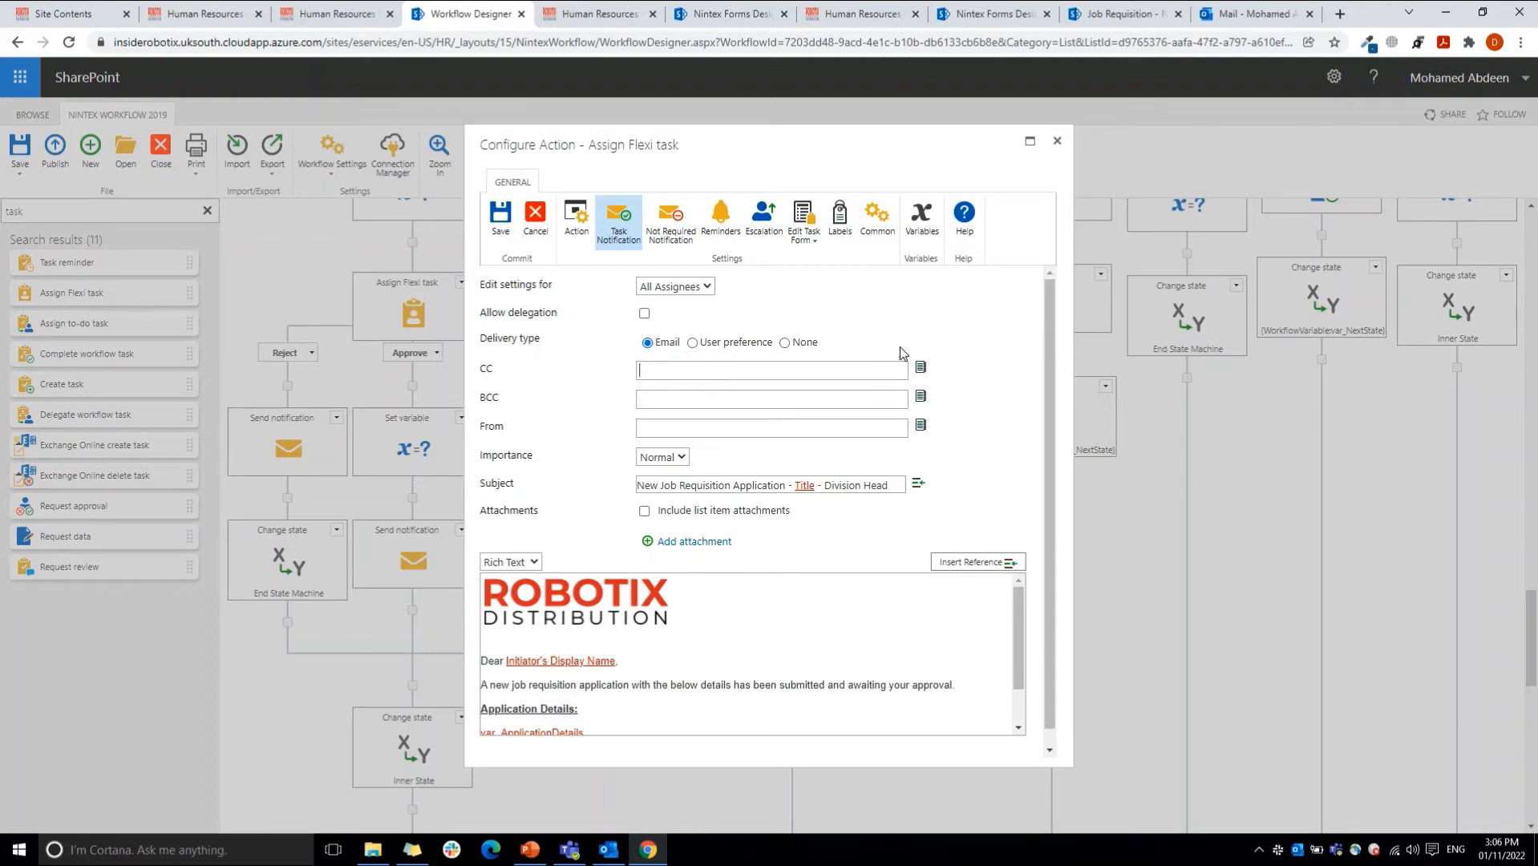
Step: Examine the task notification's rich text message body, from the logo down to the application details
left_click_drag(1049, 367, 1047, 547)
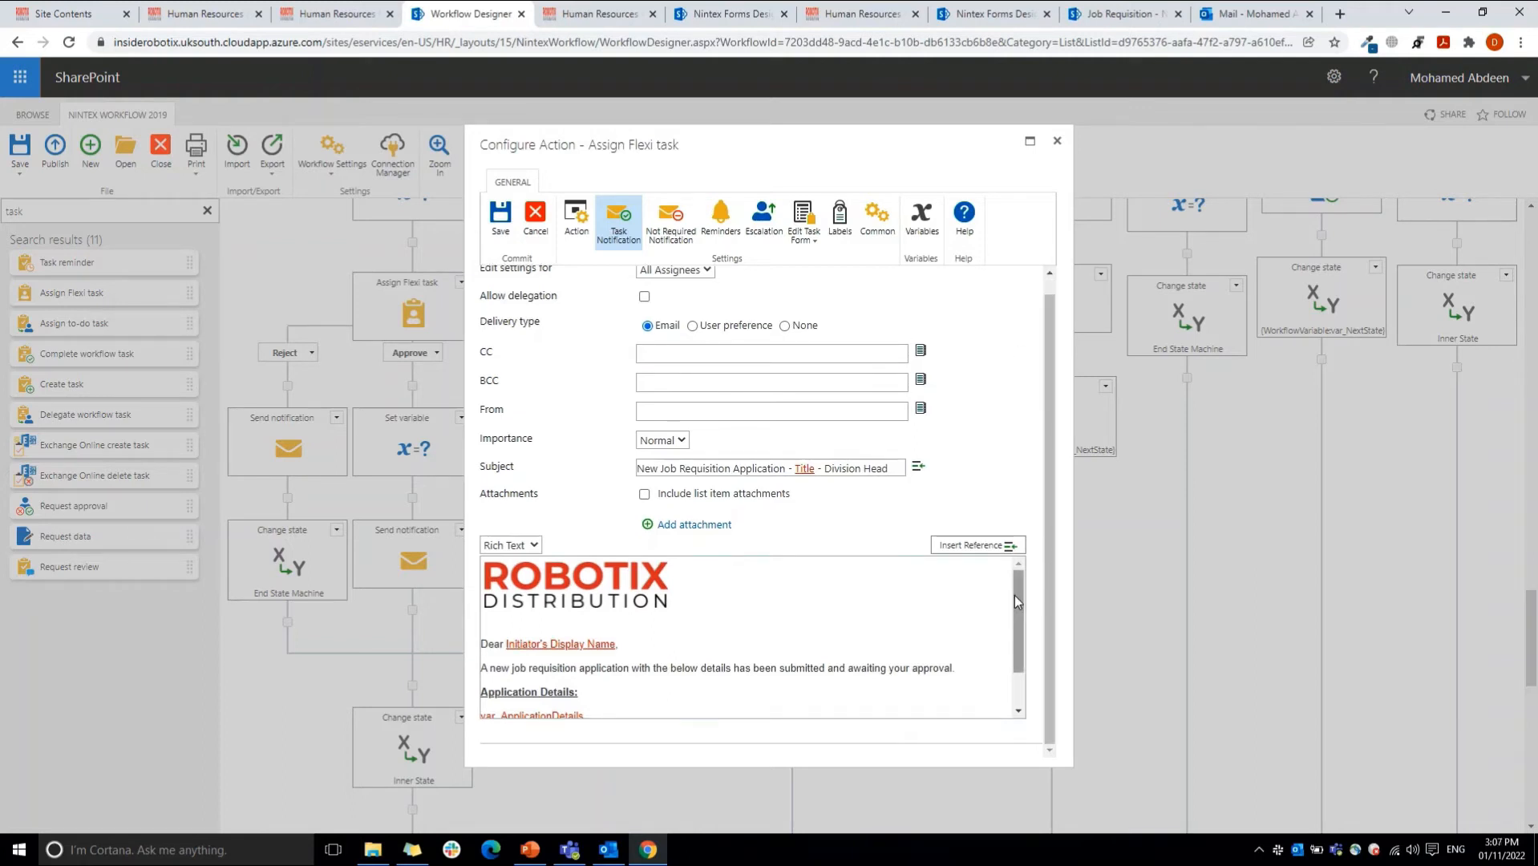
left_click_drag(1015, 602, 1015, 561)
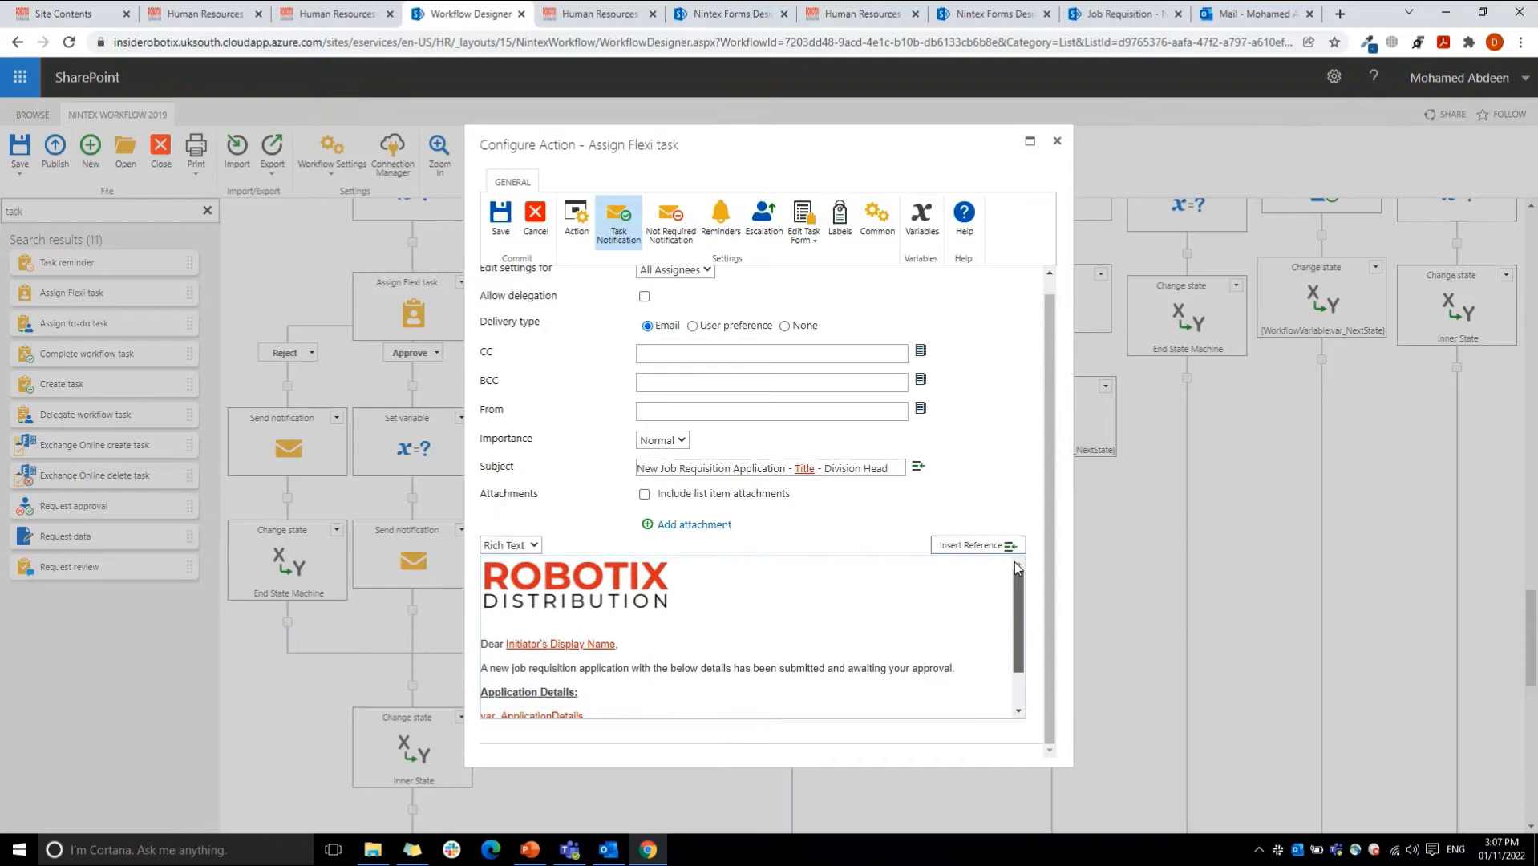
left_click(670, 605)
left_click(677, 607)
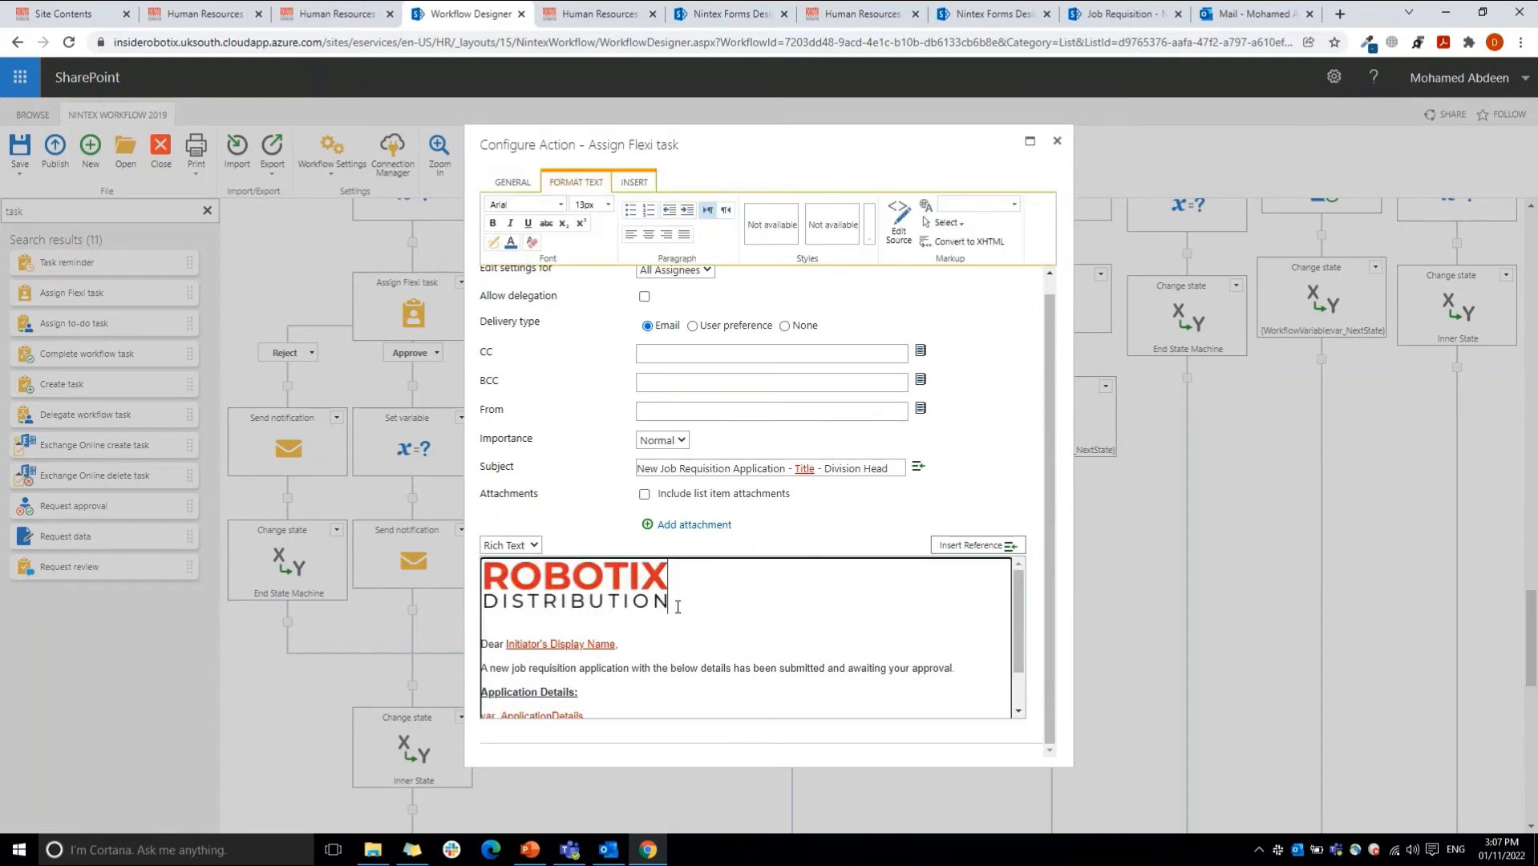
Step: Check the picture insertion options, and review the notification's greeting, body sentence, application details reference and response link
left_click(633, 182)
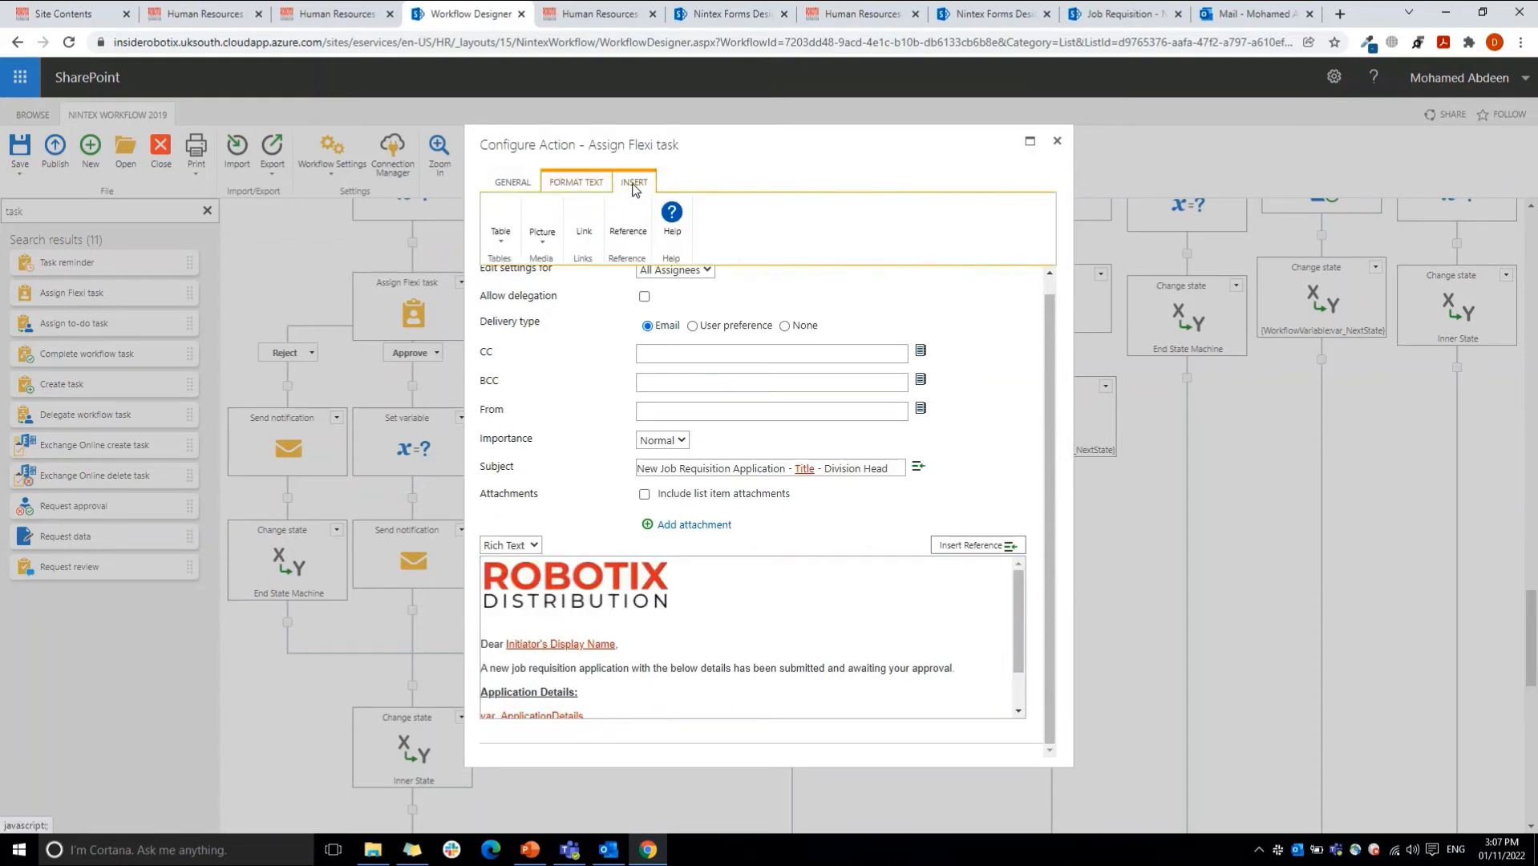
left_click(550, 241)
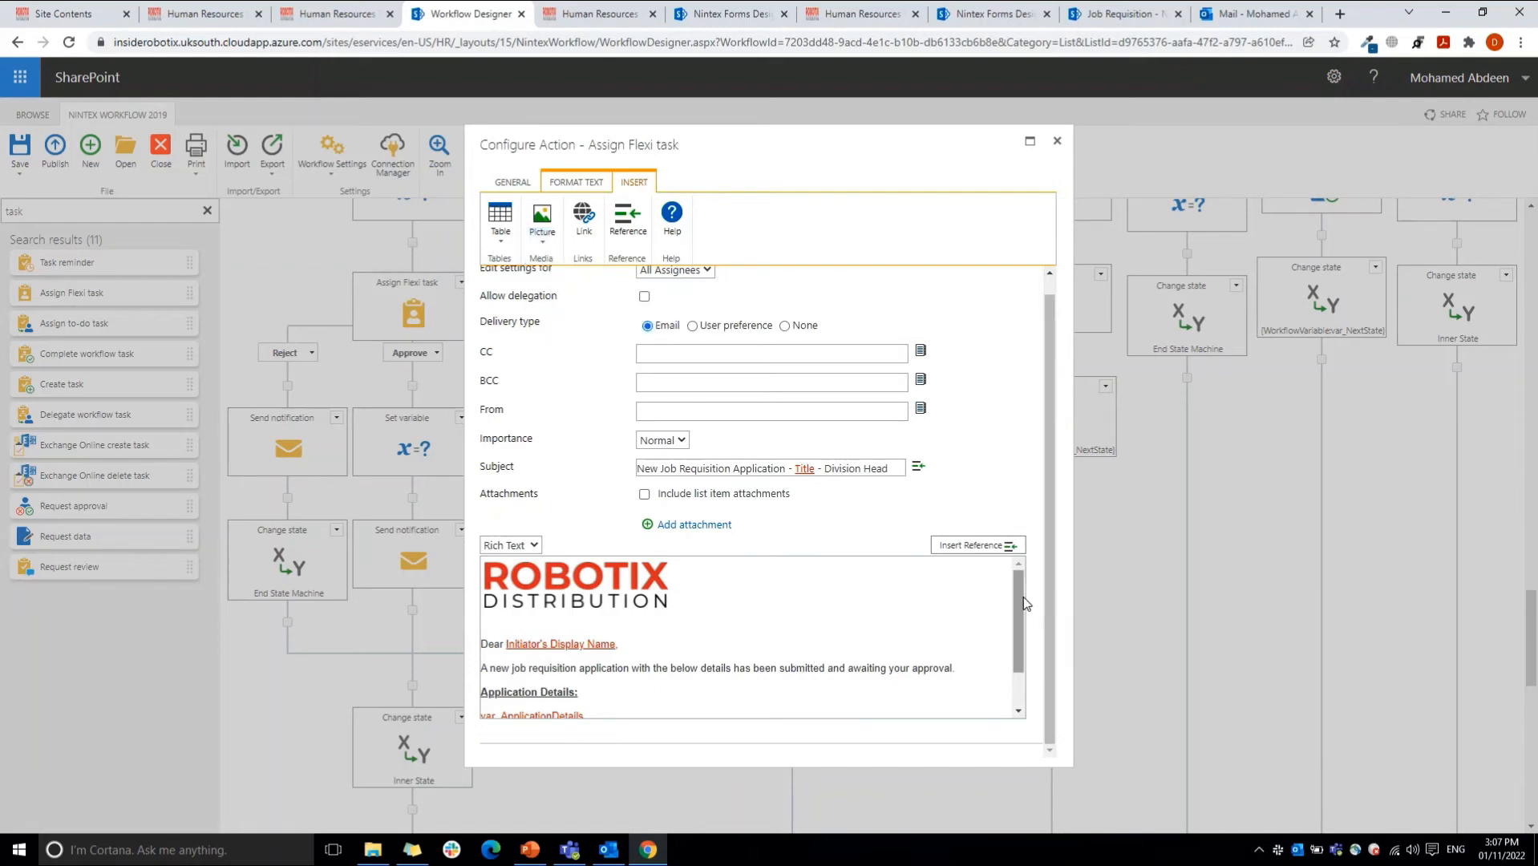
left_click_drag(1023, 598, 1031, 691)
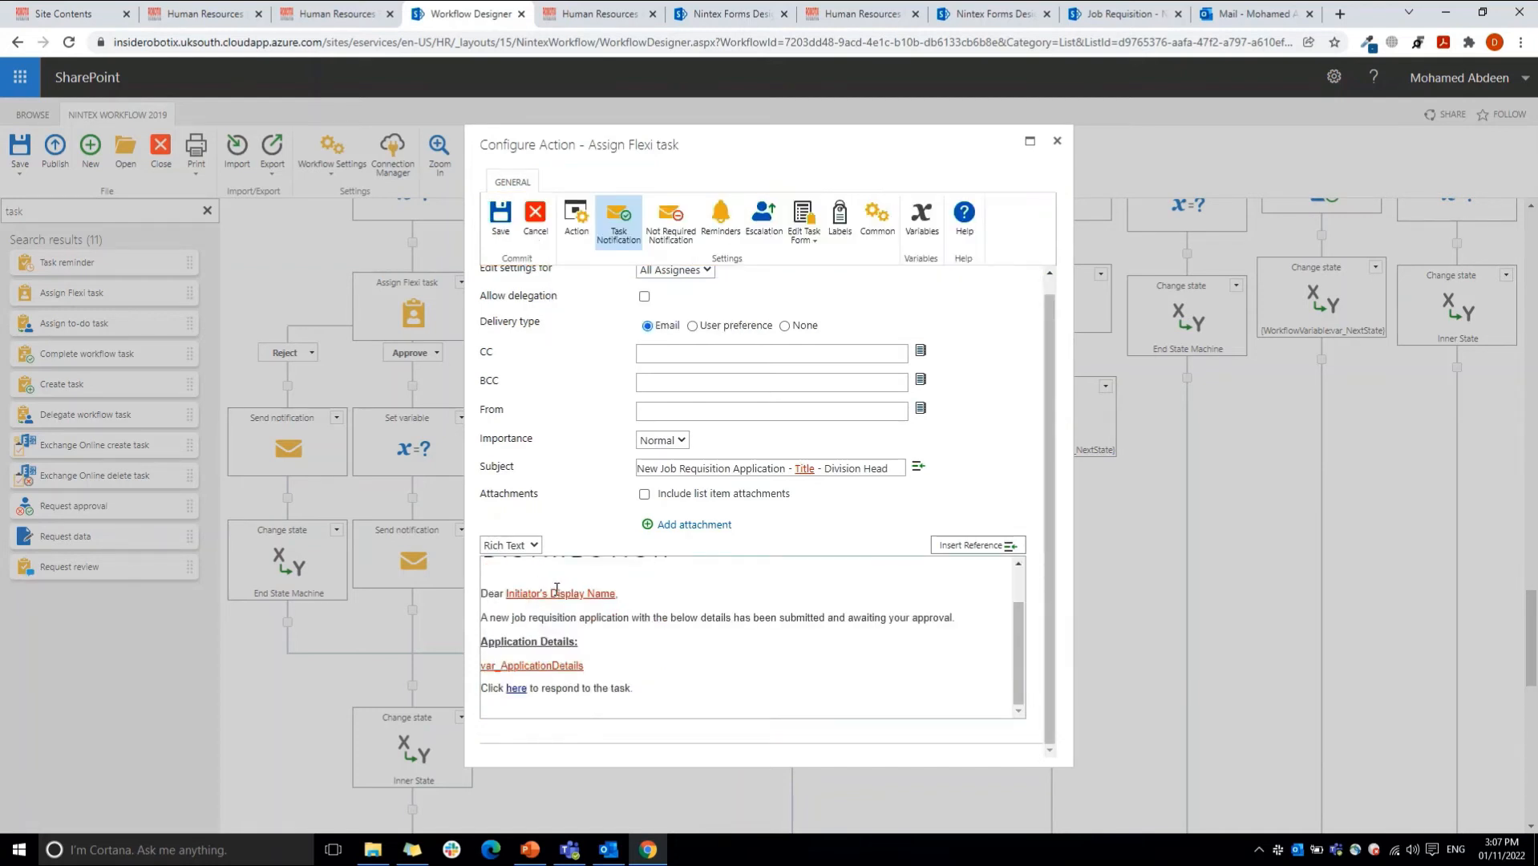
left_click(613, 595)
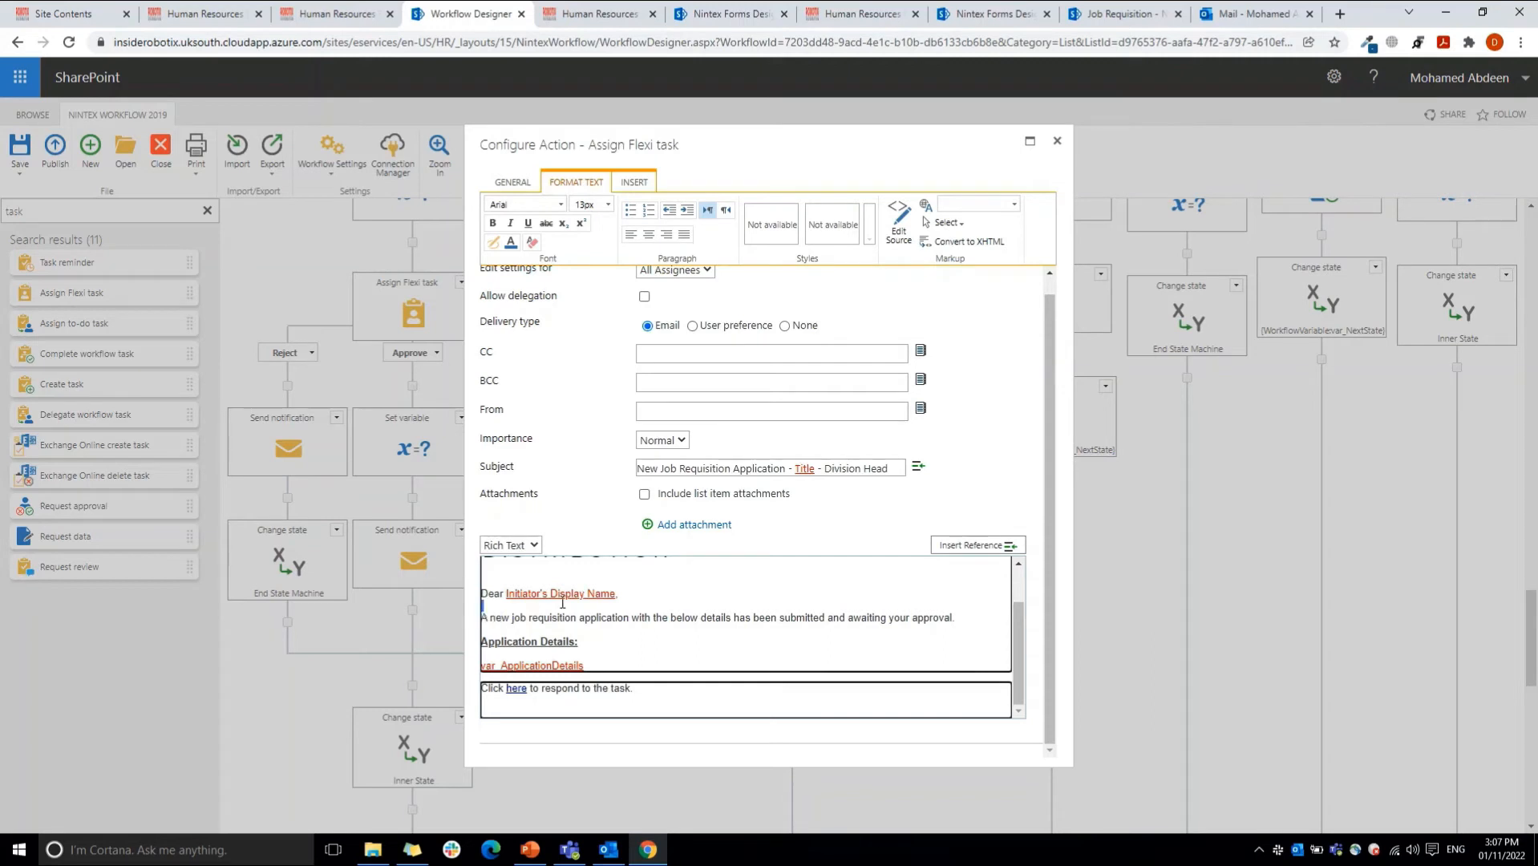
left_click_drag(483, 615, 969, 613)
left_click(676, 661)
left_click(487, 665)
left_click(619, 700)
left_click(525, 689)
Step: Start inserting a link into the notification message and browse the common references for the task's response URL
left_click(634, 182)
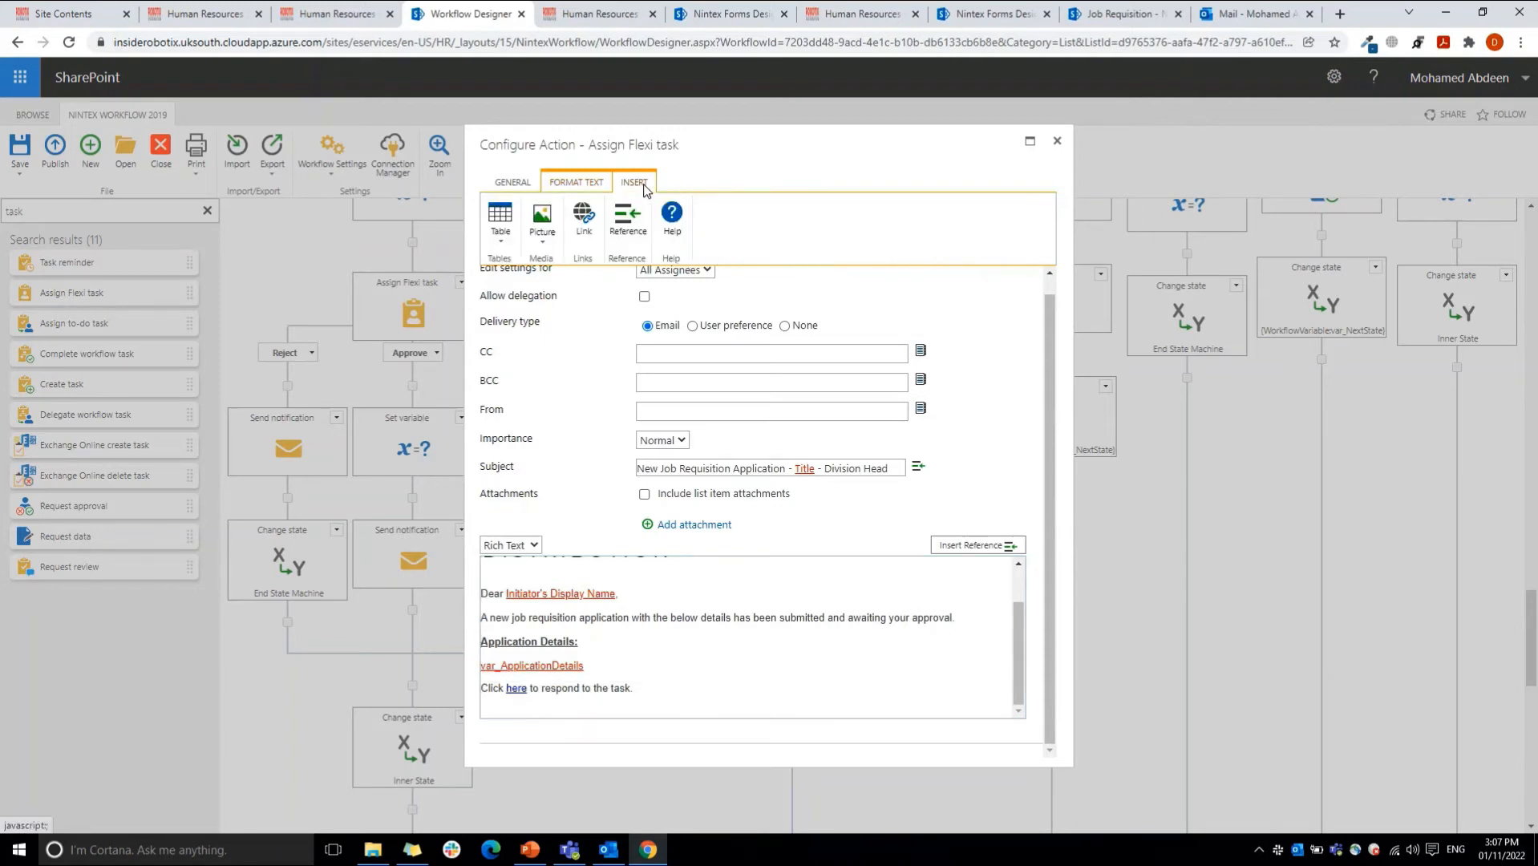
left_click(588, 236)
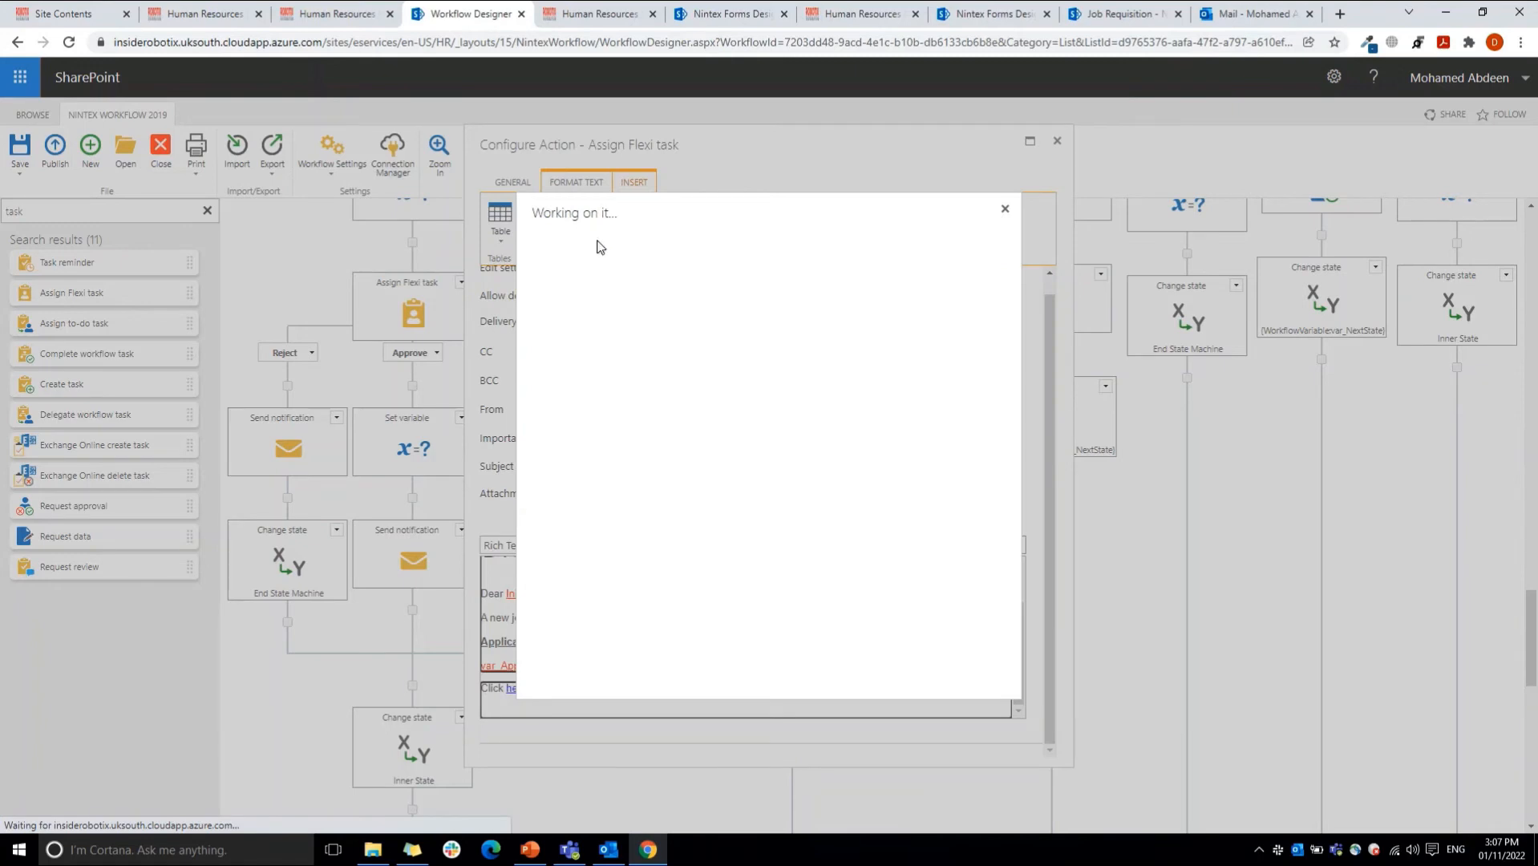
left_click(595, 555)
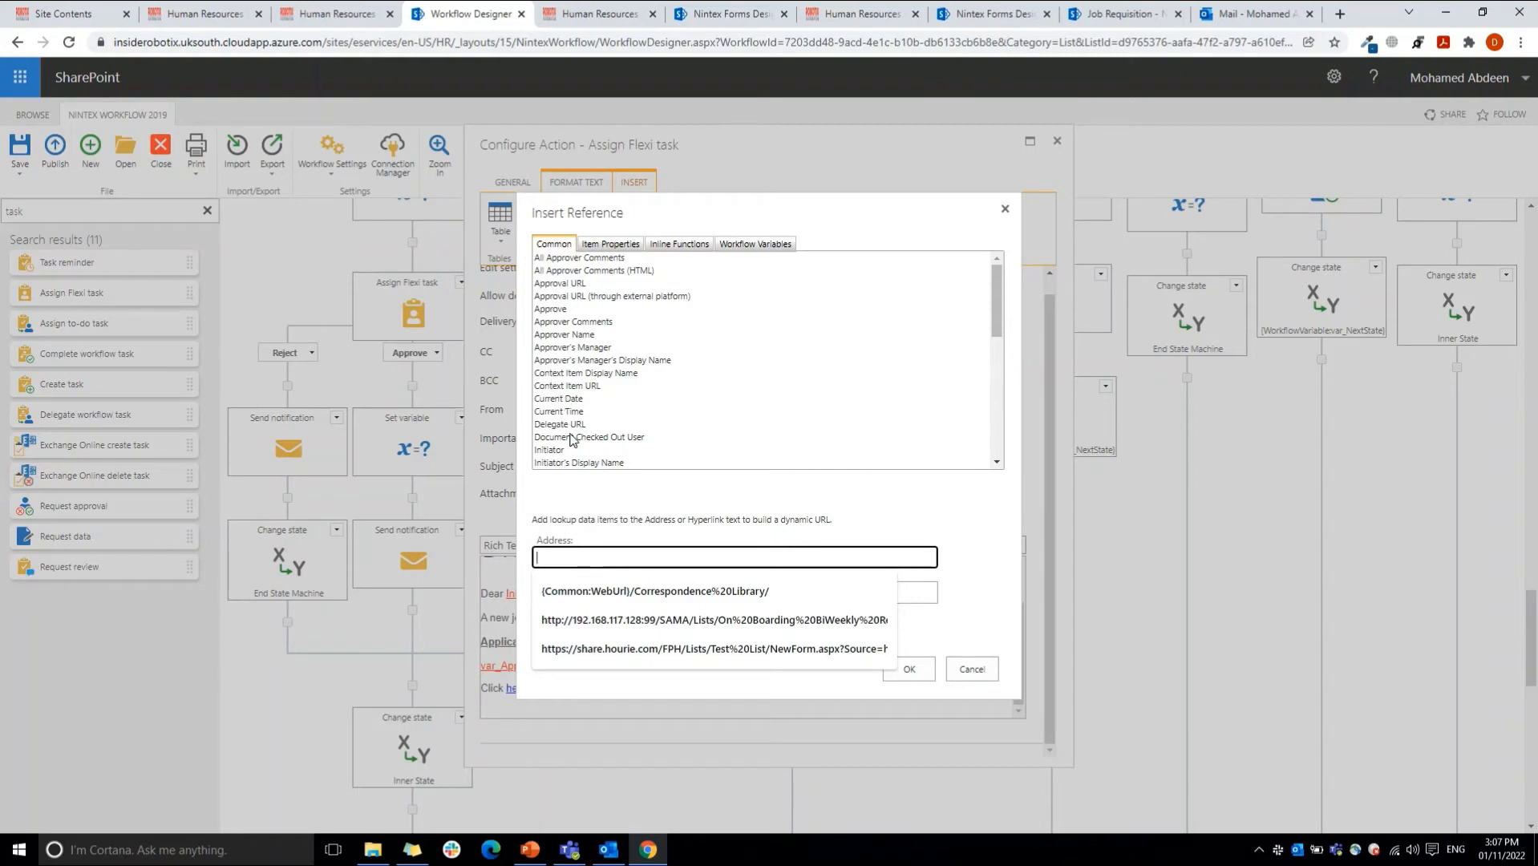
left_click_drag(998, 301, 1006, 433)
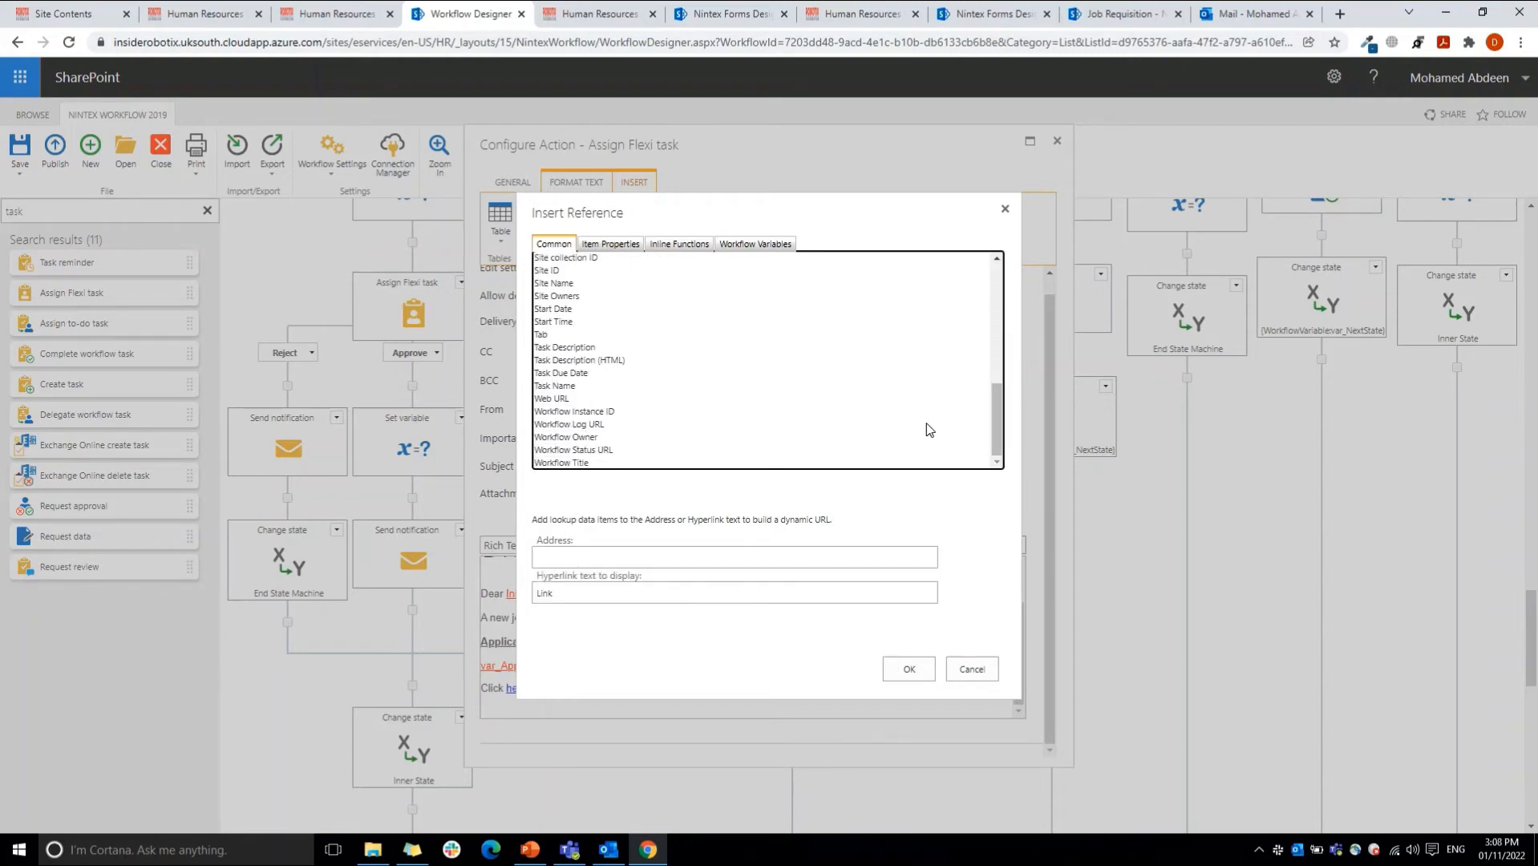
left_click(618, 374)
left_click(606, 350)
left_click(603, 361)
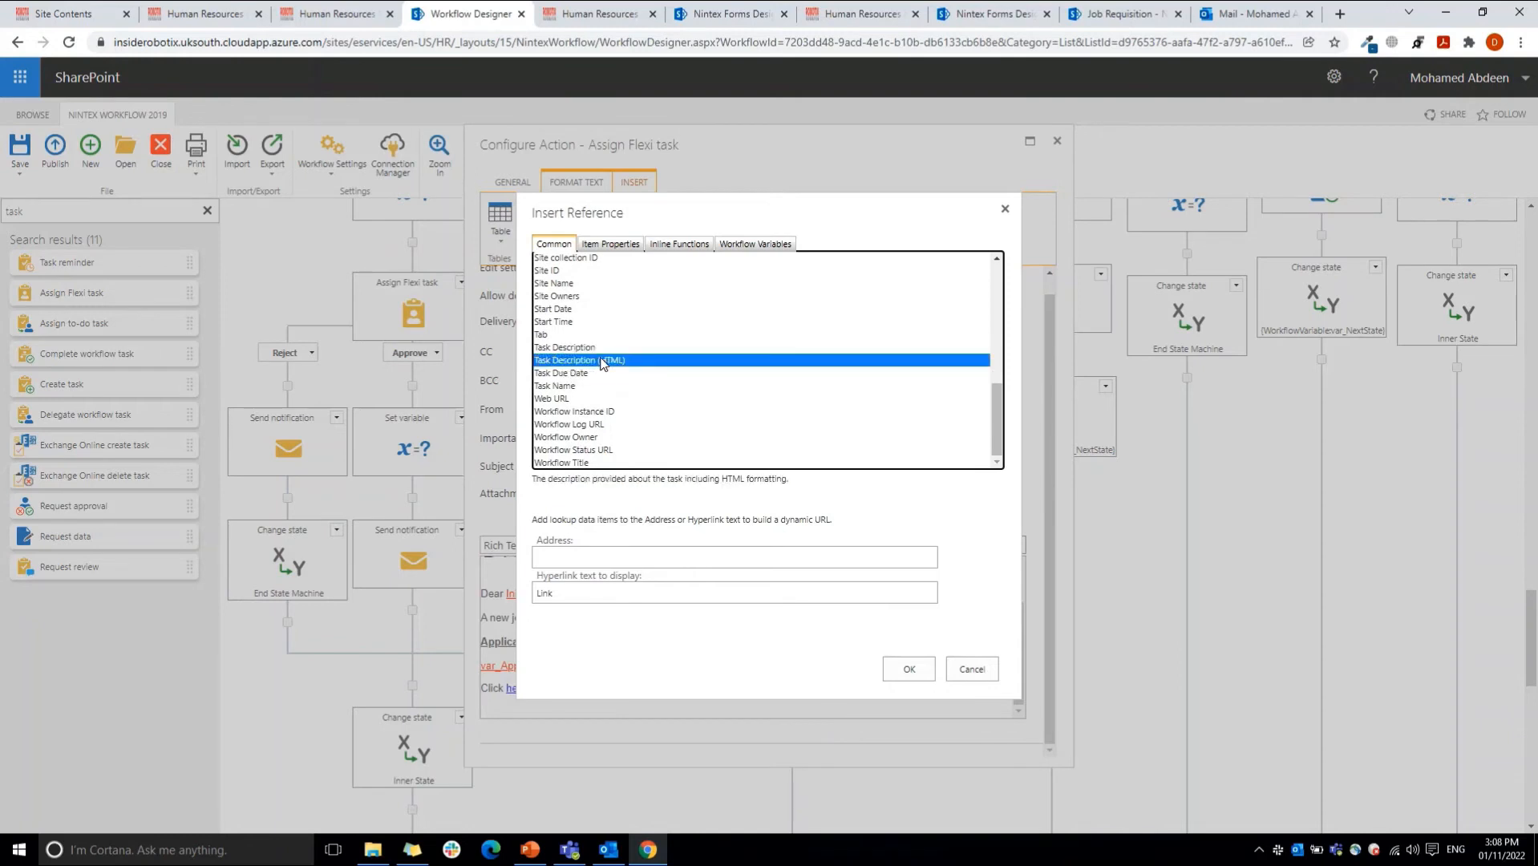
key("Down")
key("Down")
key("Up")
key("Up")
key("Up")
key("Up")
key("Down")
key("Down")
key("Down")
scroll(993, 326, "up", 5)
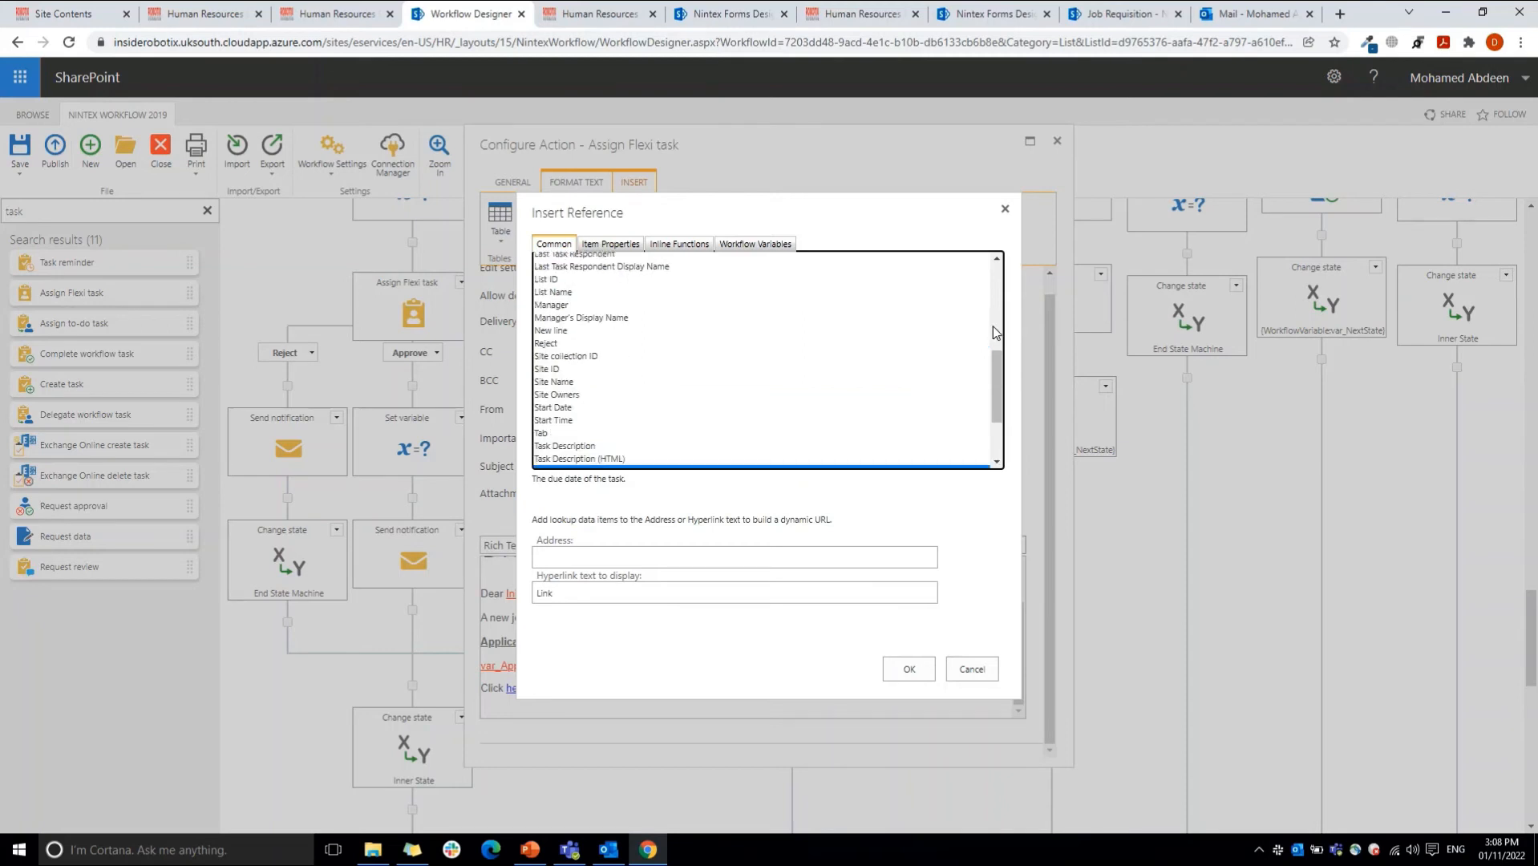
left_click_drag(993, 320, 996, 264)
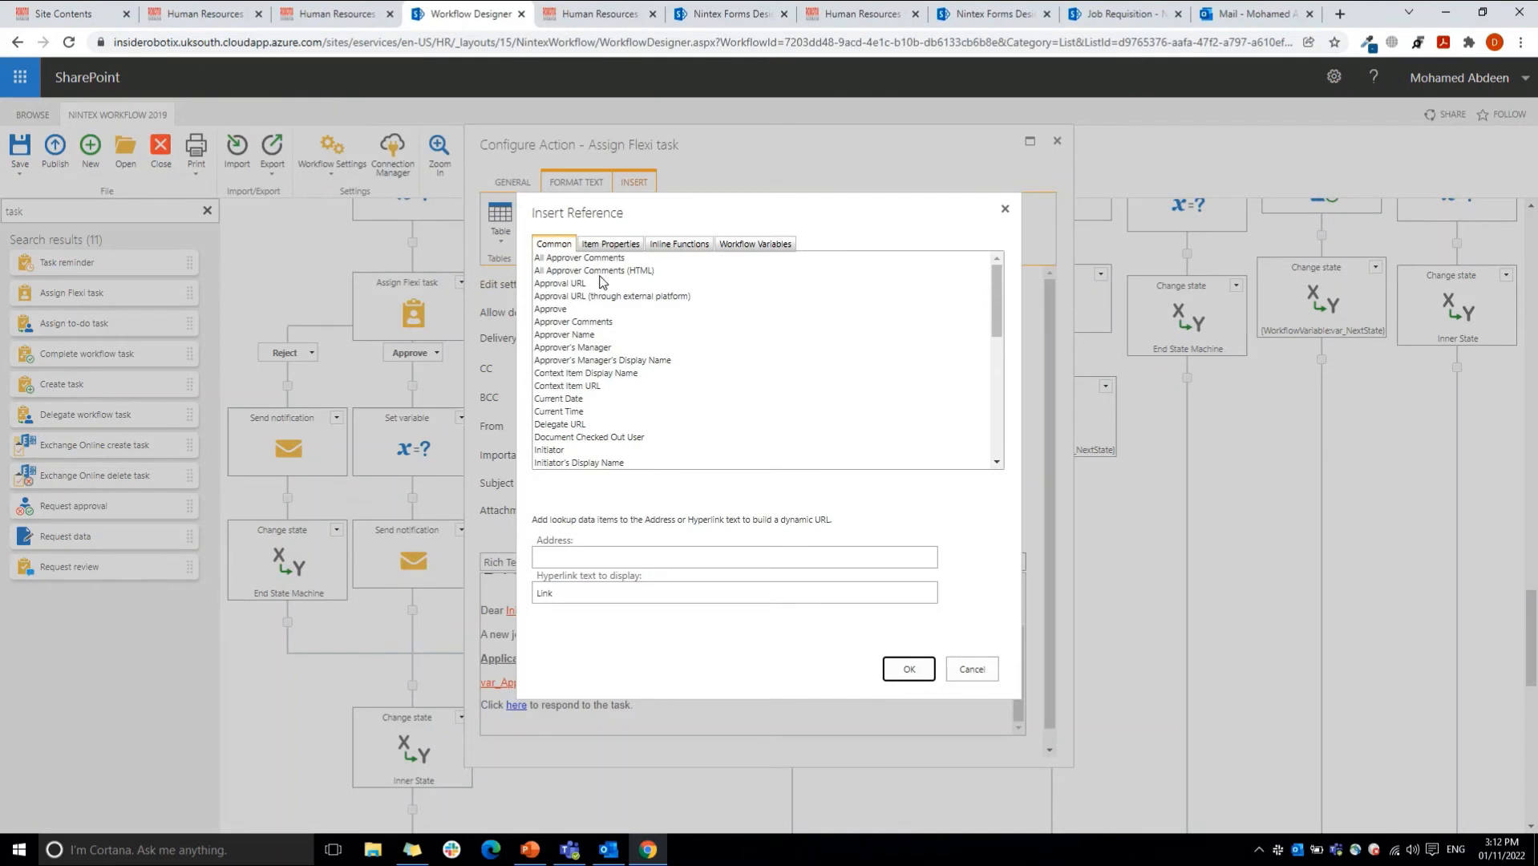
Step: Try building a link with the Approval URL reference as address and "Task URL" as display text, and cancel it
left_click(571, 284)
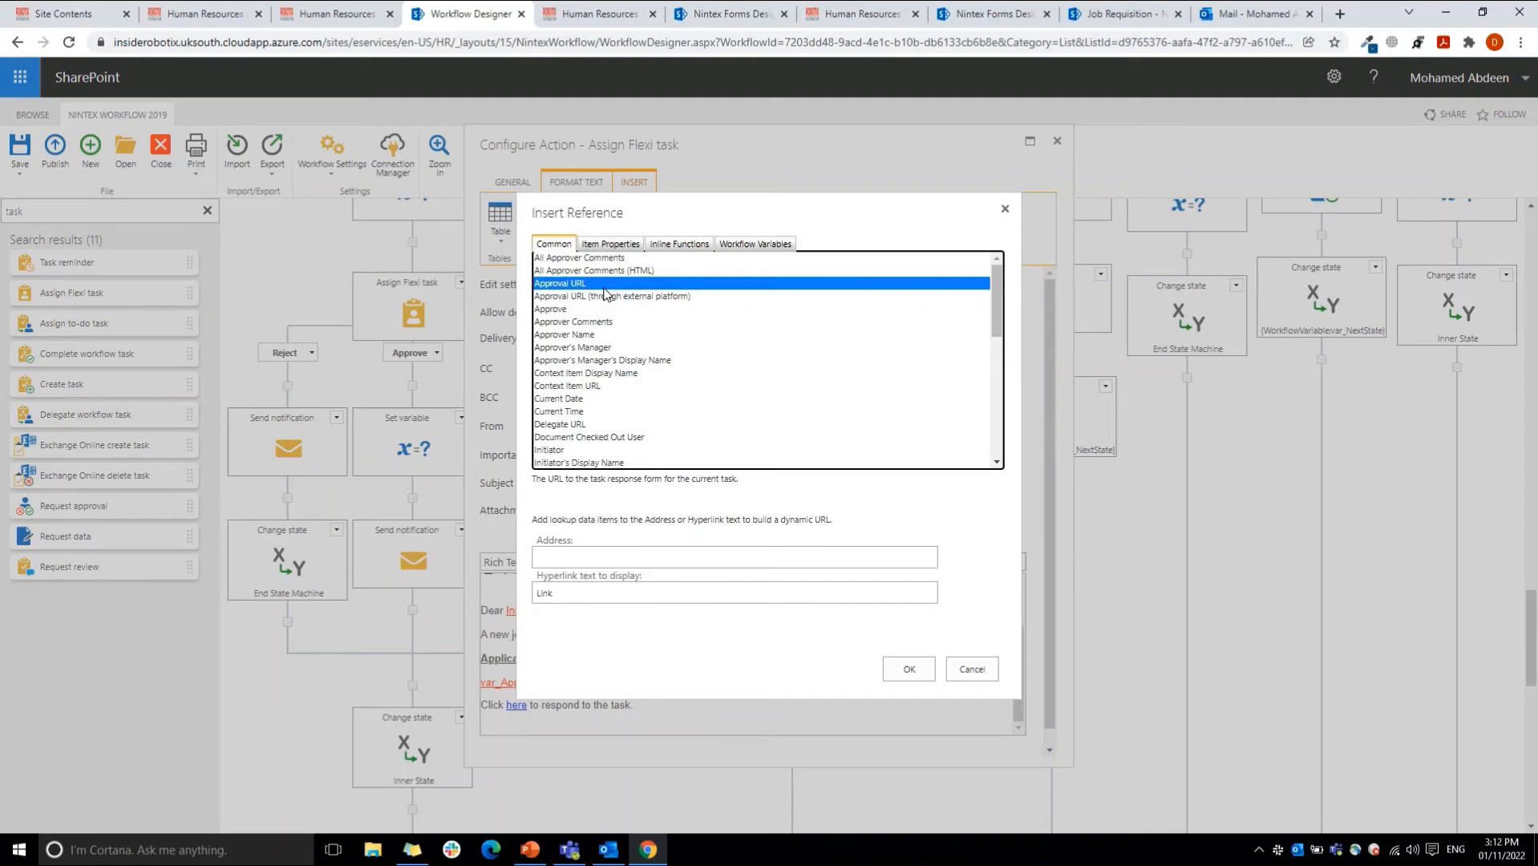
double_click(567, 285)
double_click(634, 591)
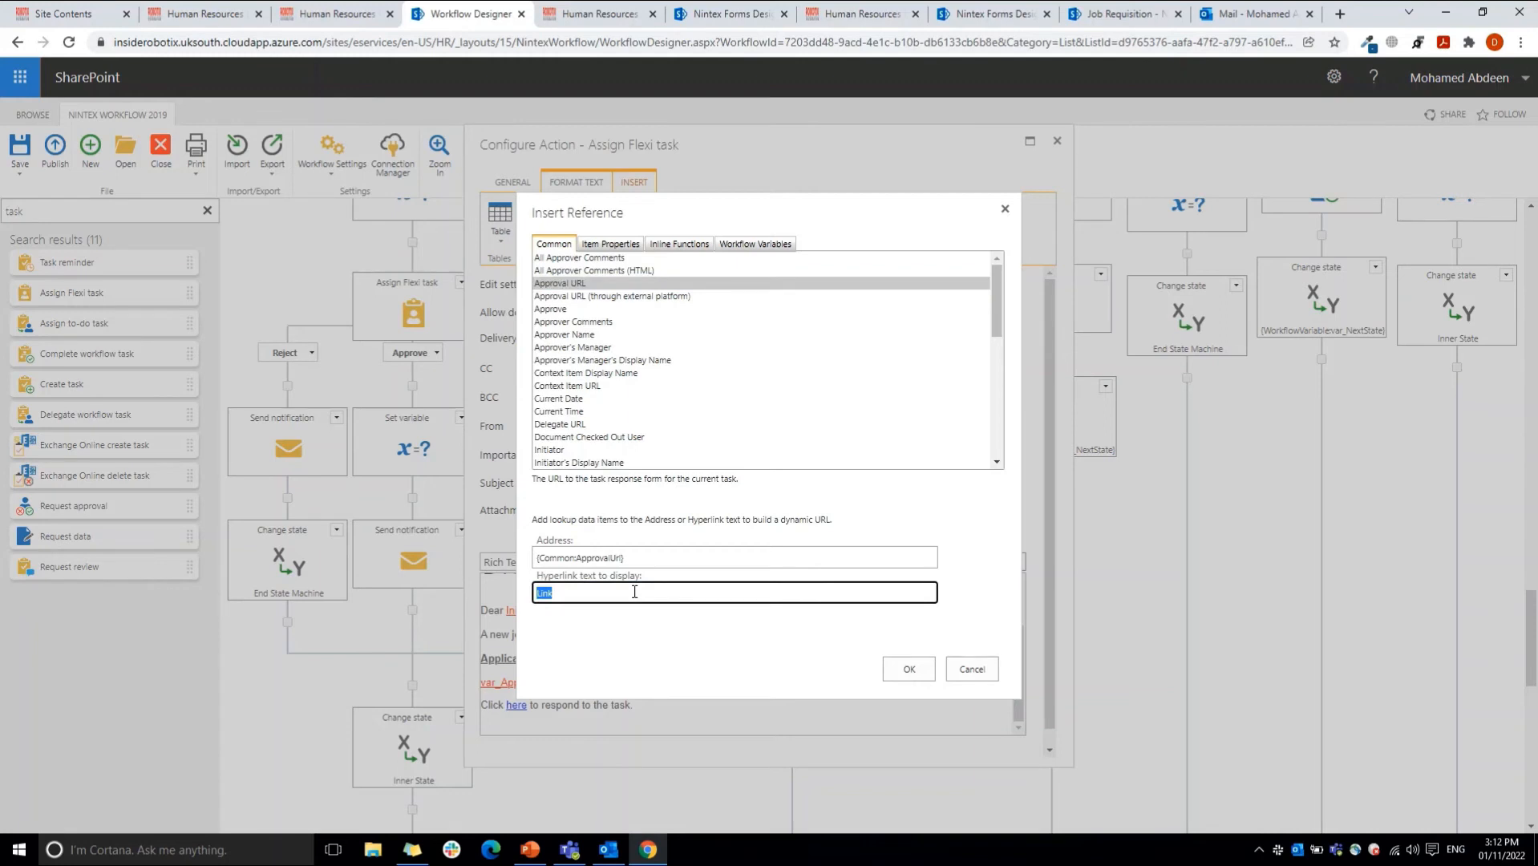
type("Task URL")
left_click(960, 674)
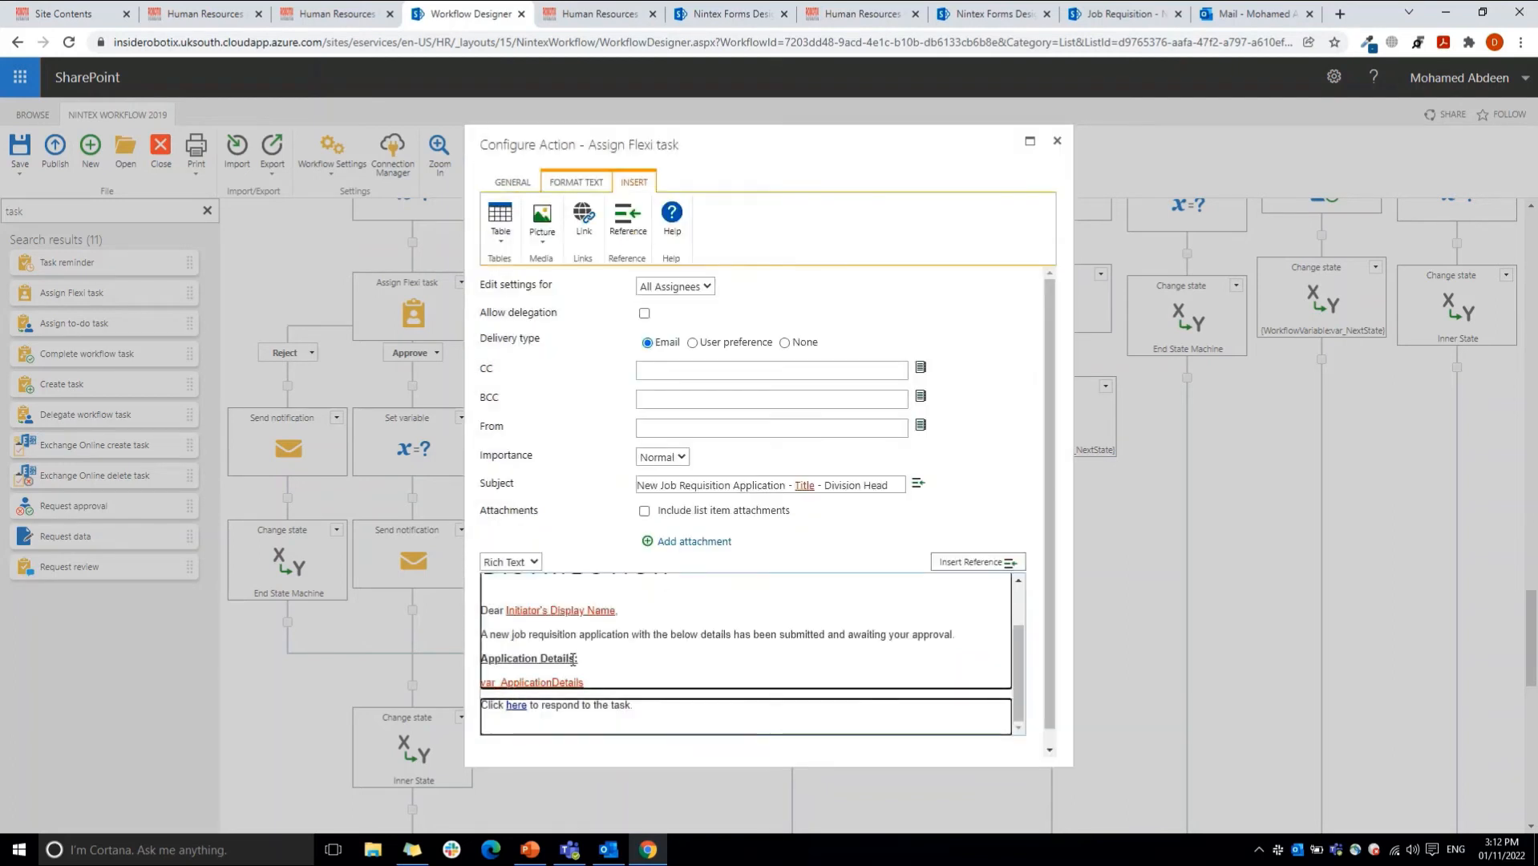
Step: Review the Flexi task's Not Required Notification message and its reminder settings
left_click(512, 182)
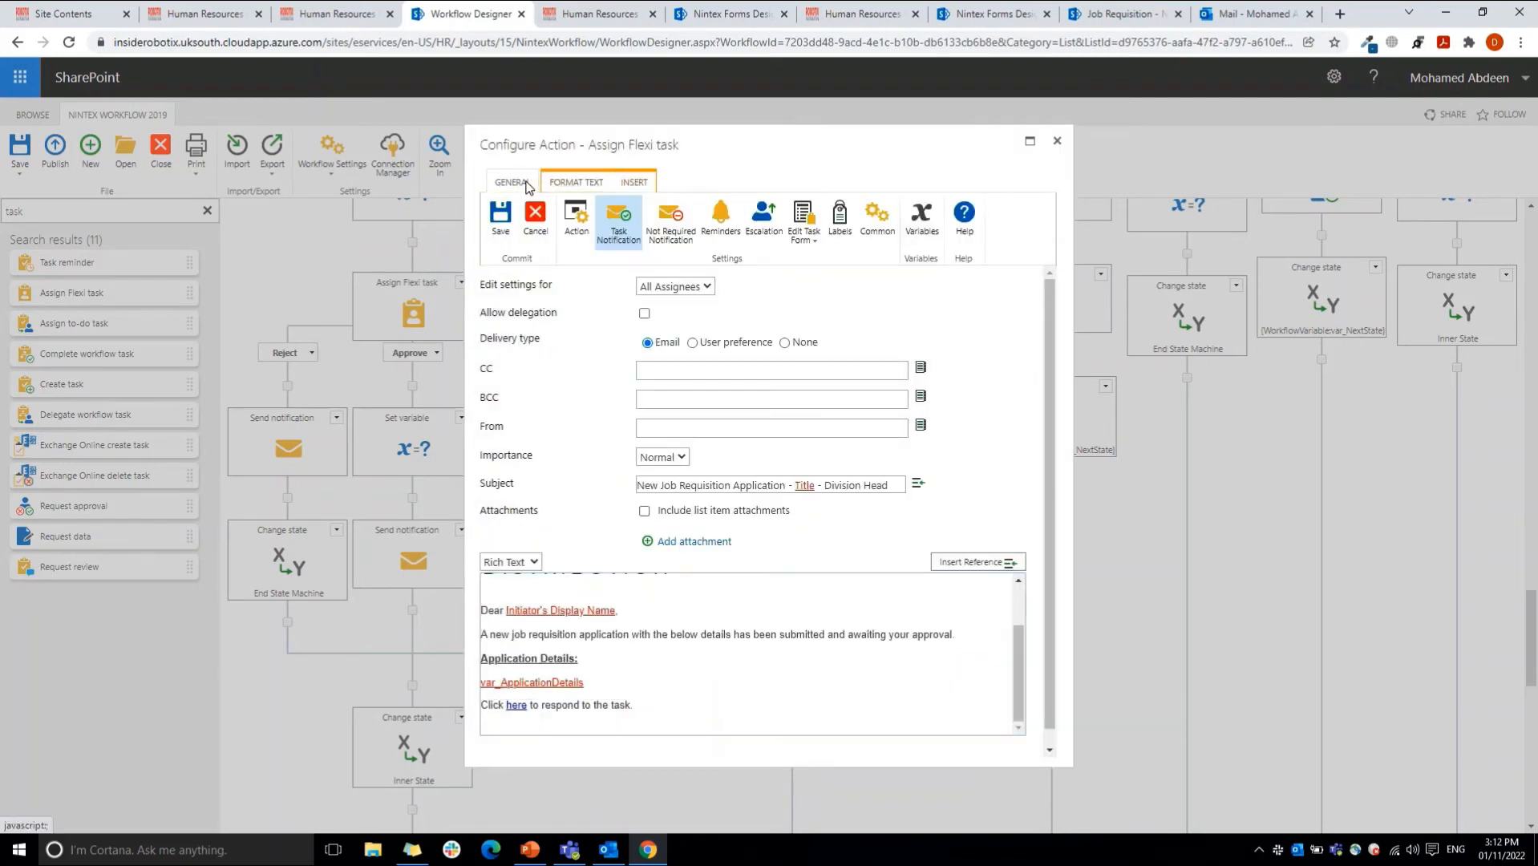
left_click(662, 224)
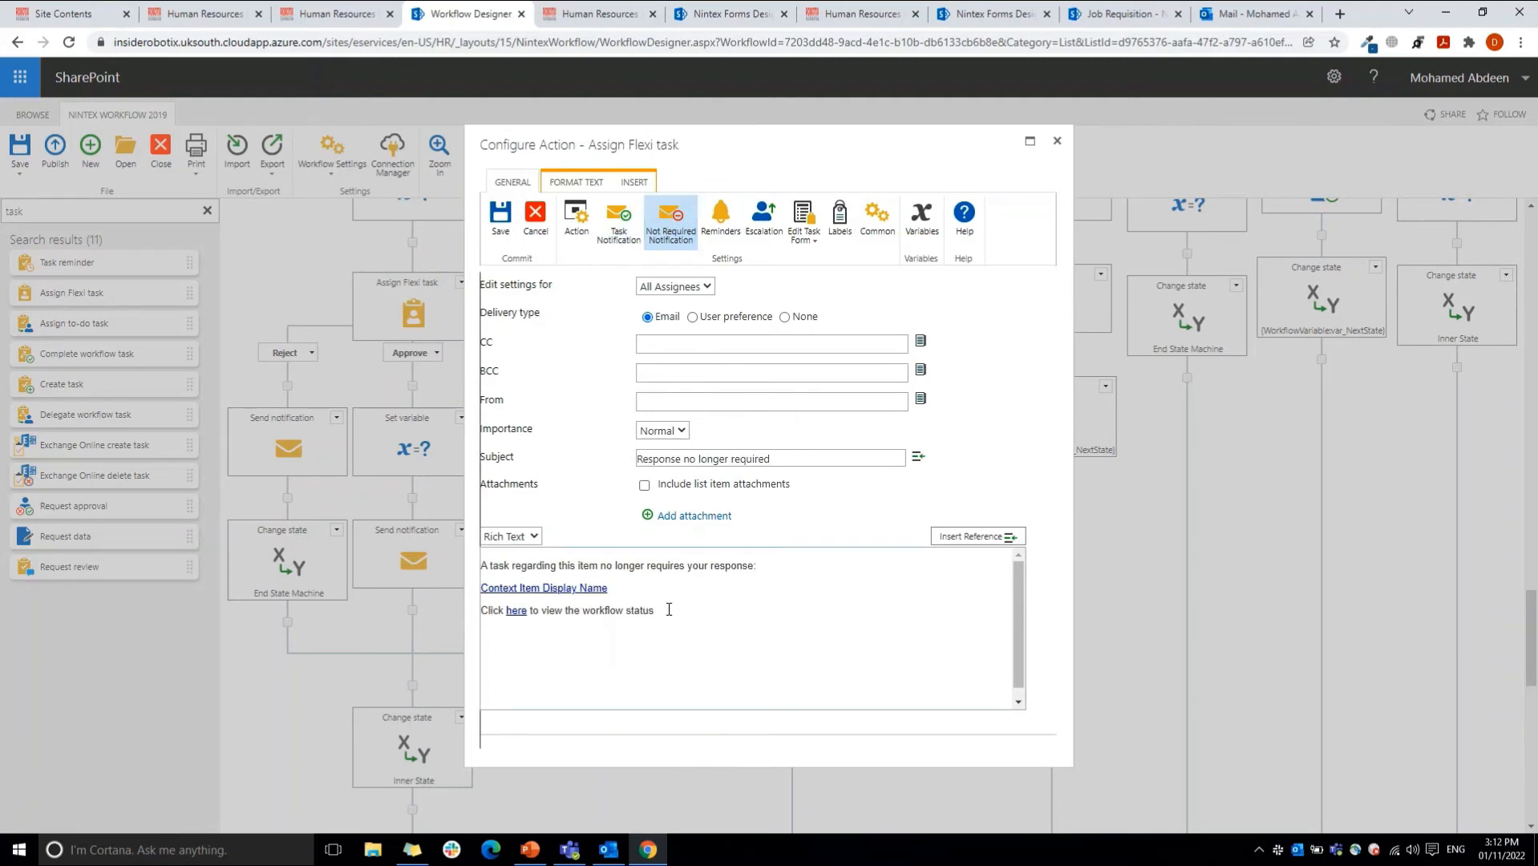
left_click_drag(669, 611, 469, 576)
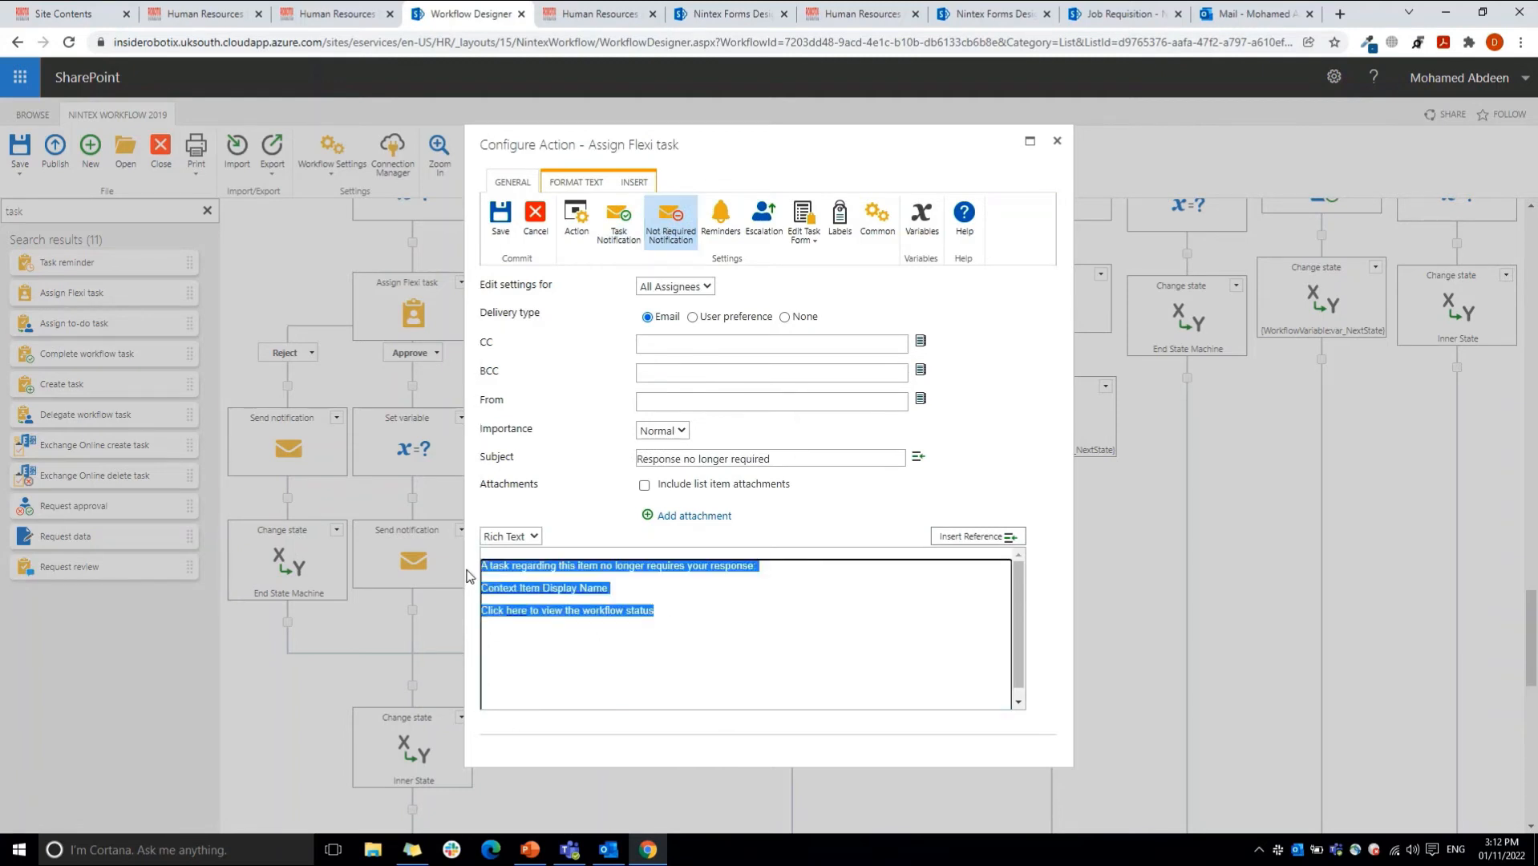
left_click(708, 239)
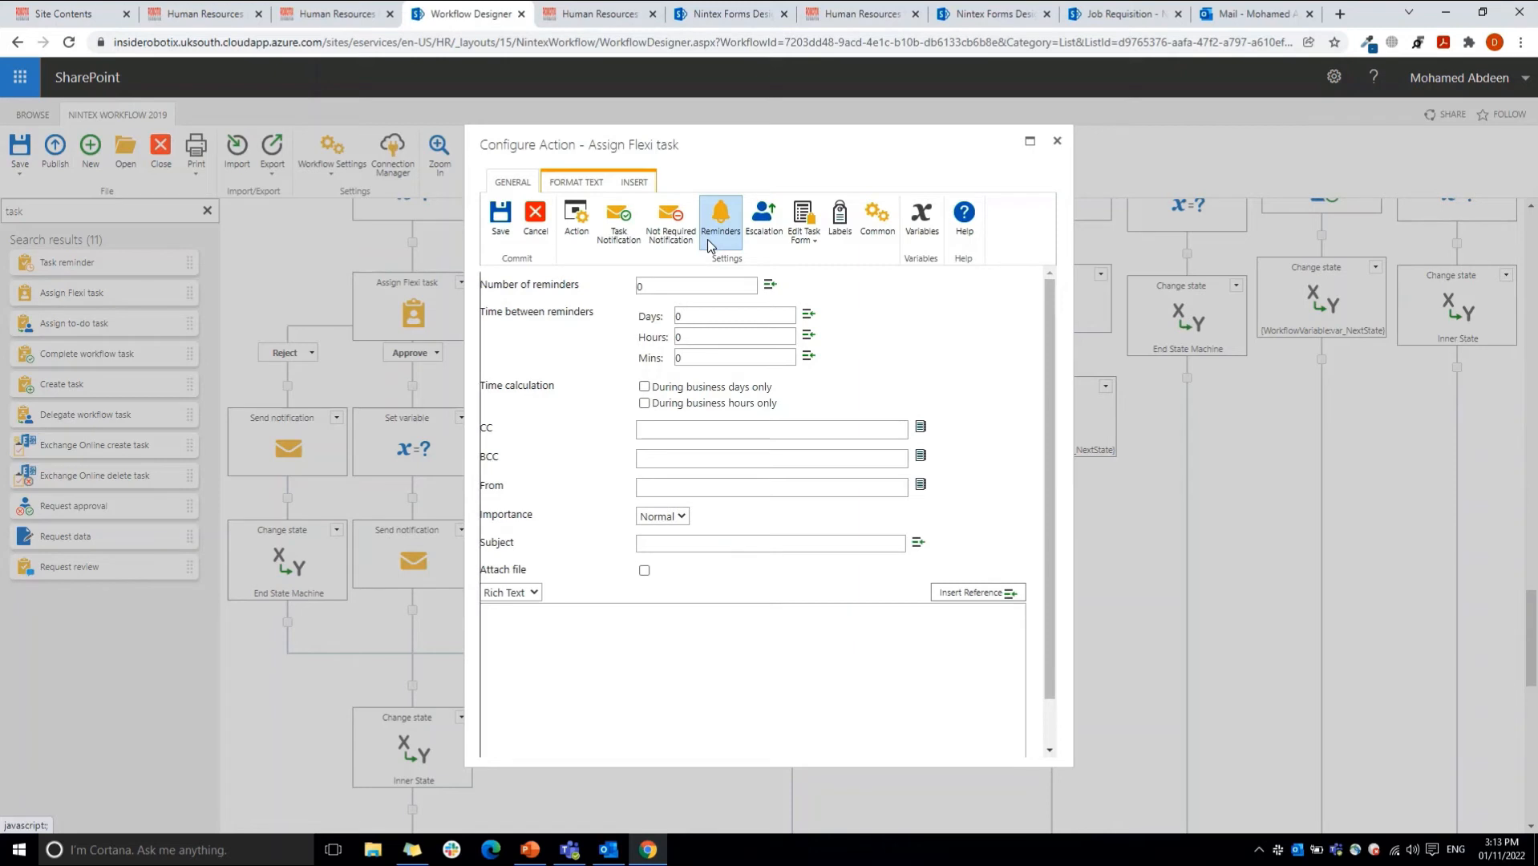
left_click(547, 642)
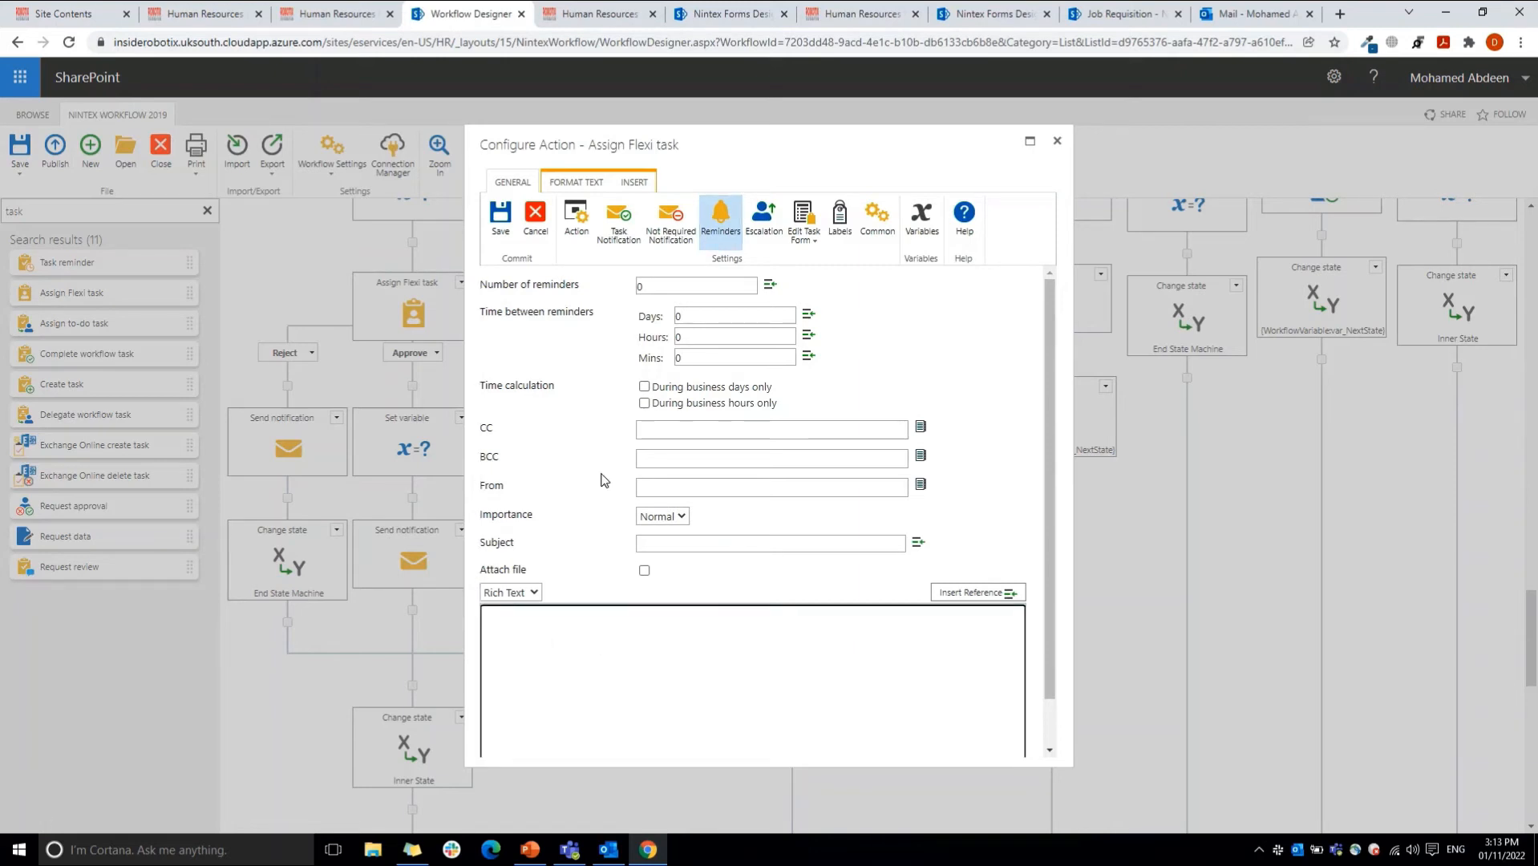
Step: Set the Flexi task's escalation type to Delegate task and review its Delegate to and Comments fields
left_click(760, 212)
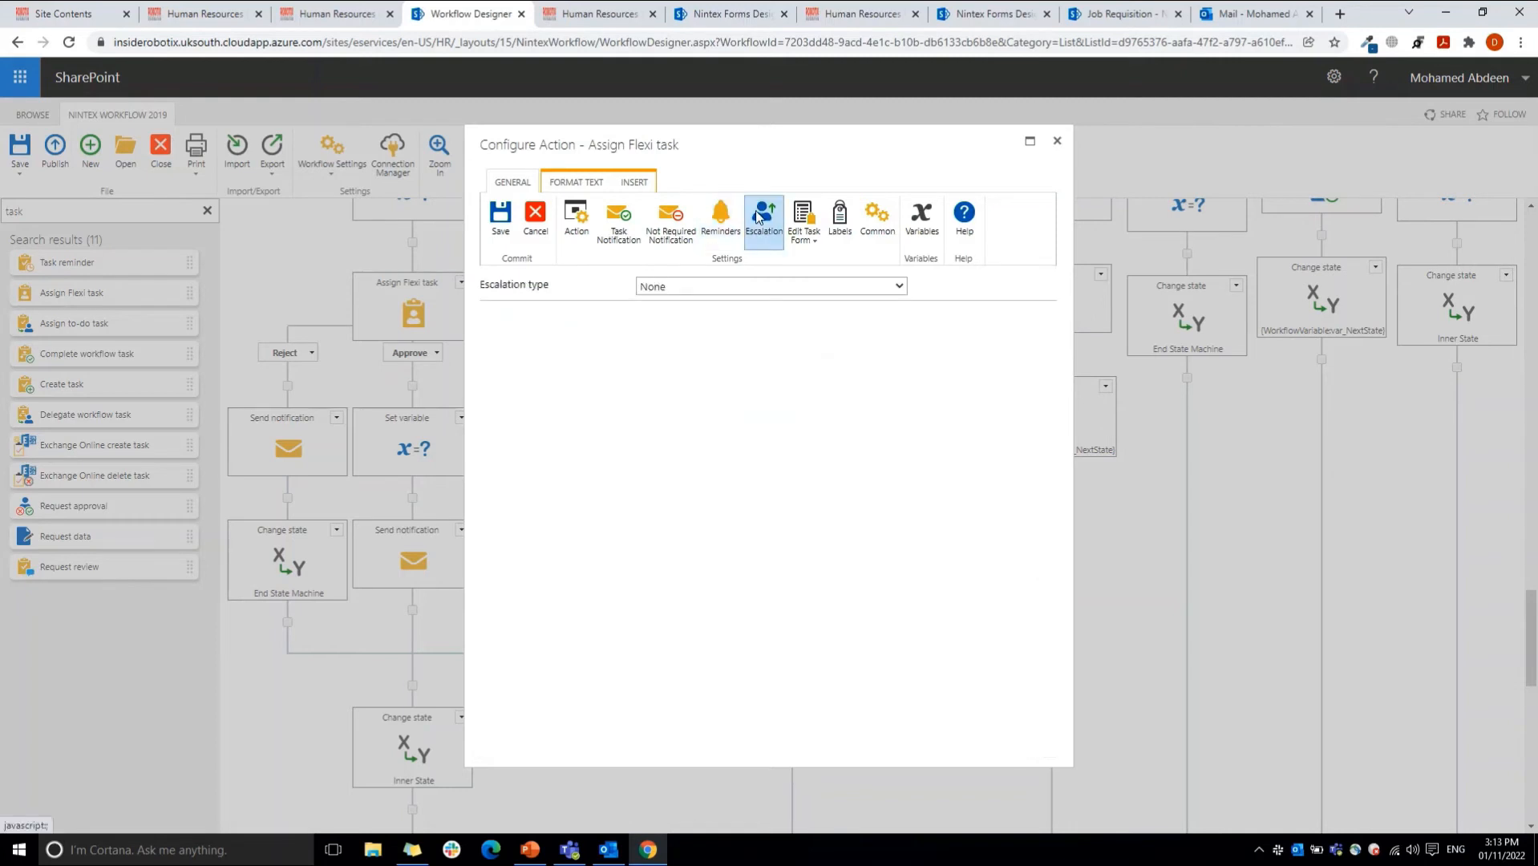
left_click(688, 286)
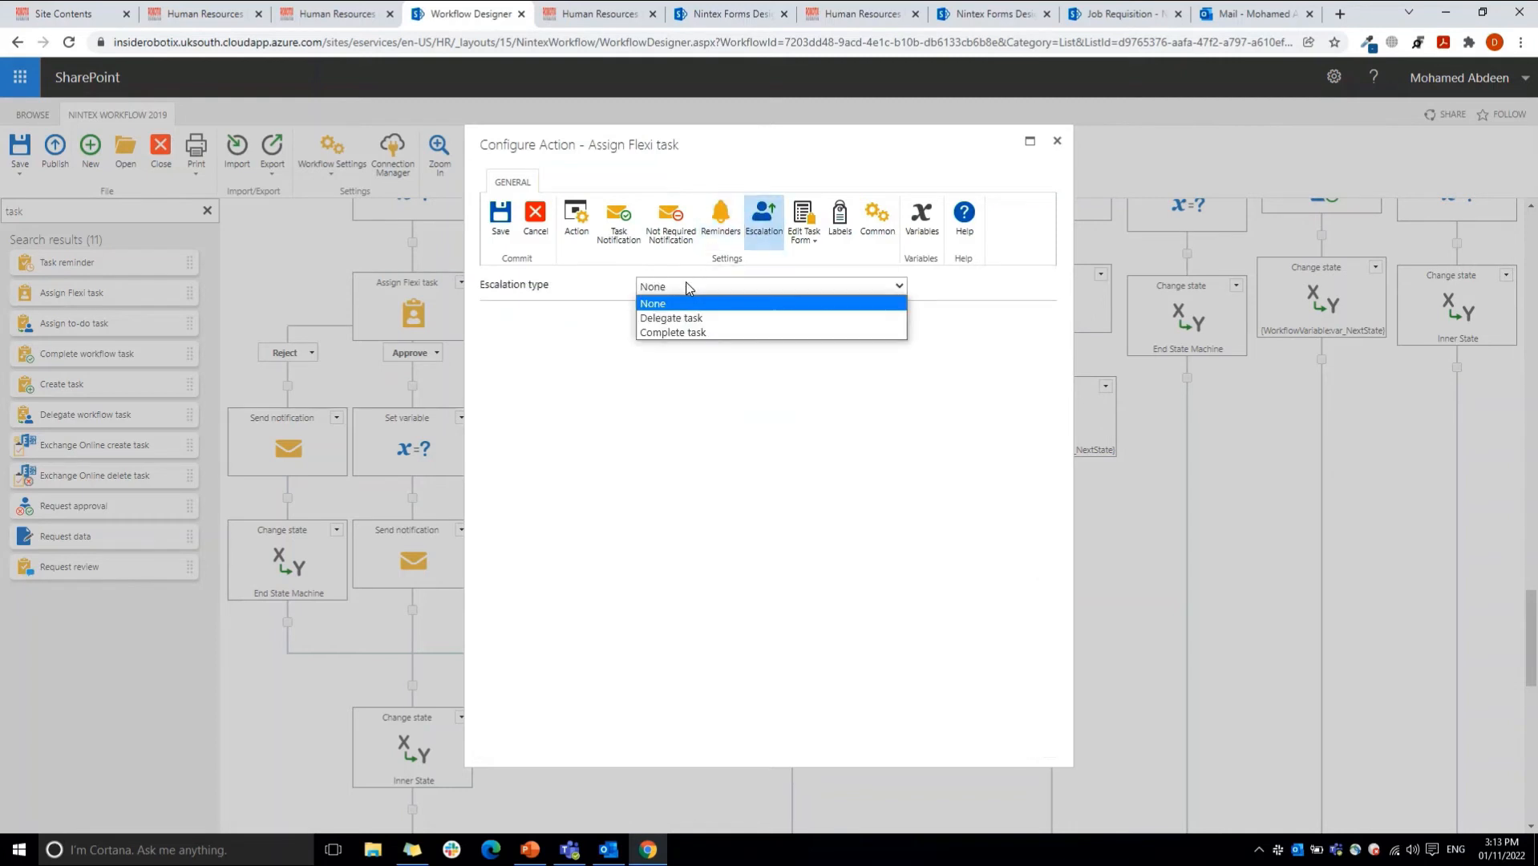
left_click(665, 319)
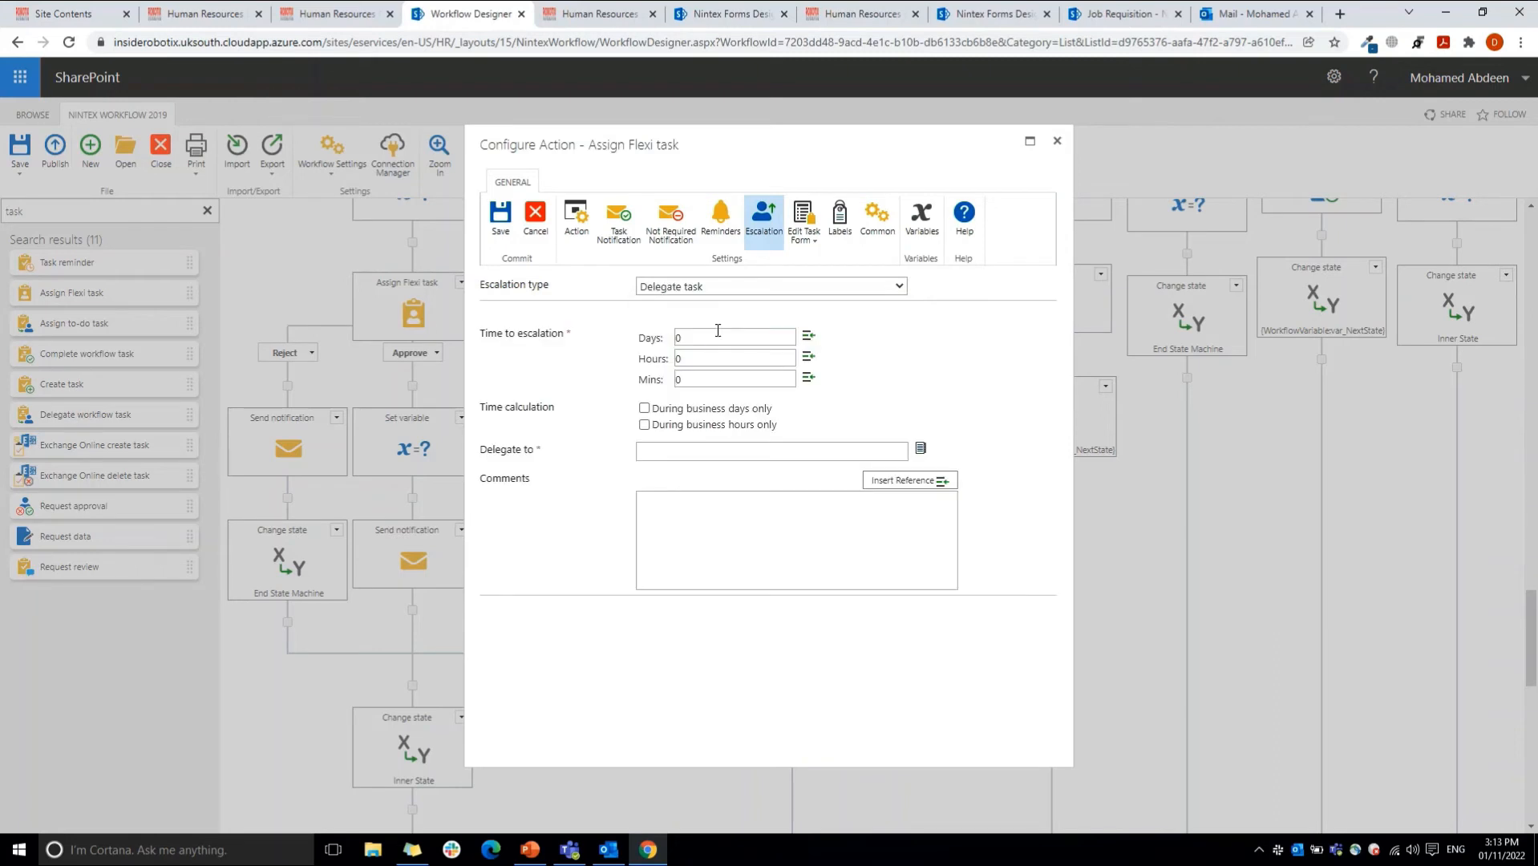
left_click(684, 454)
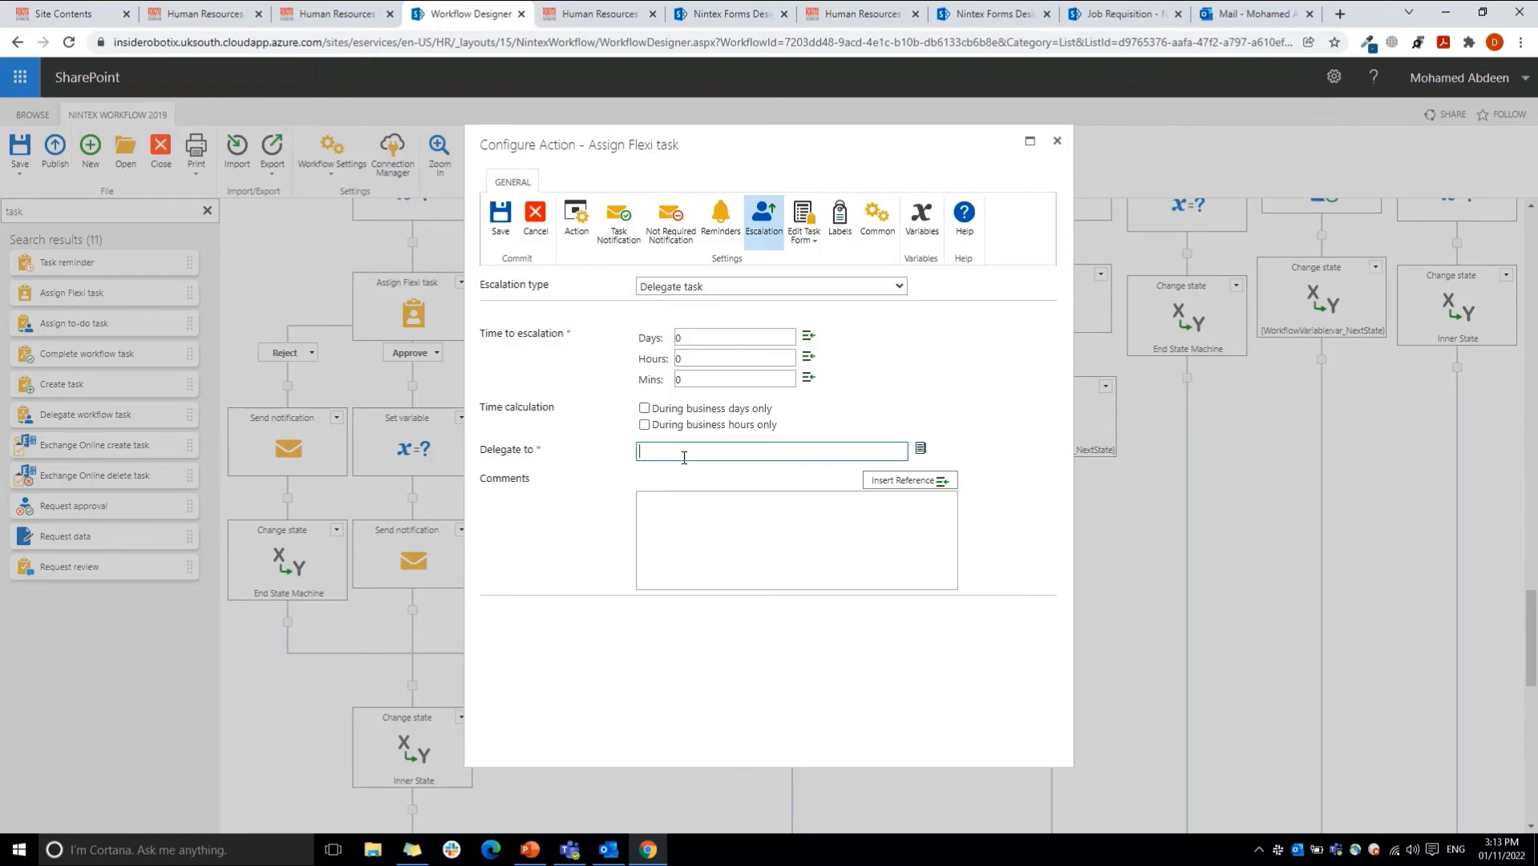
left_click(667, 553)
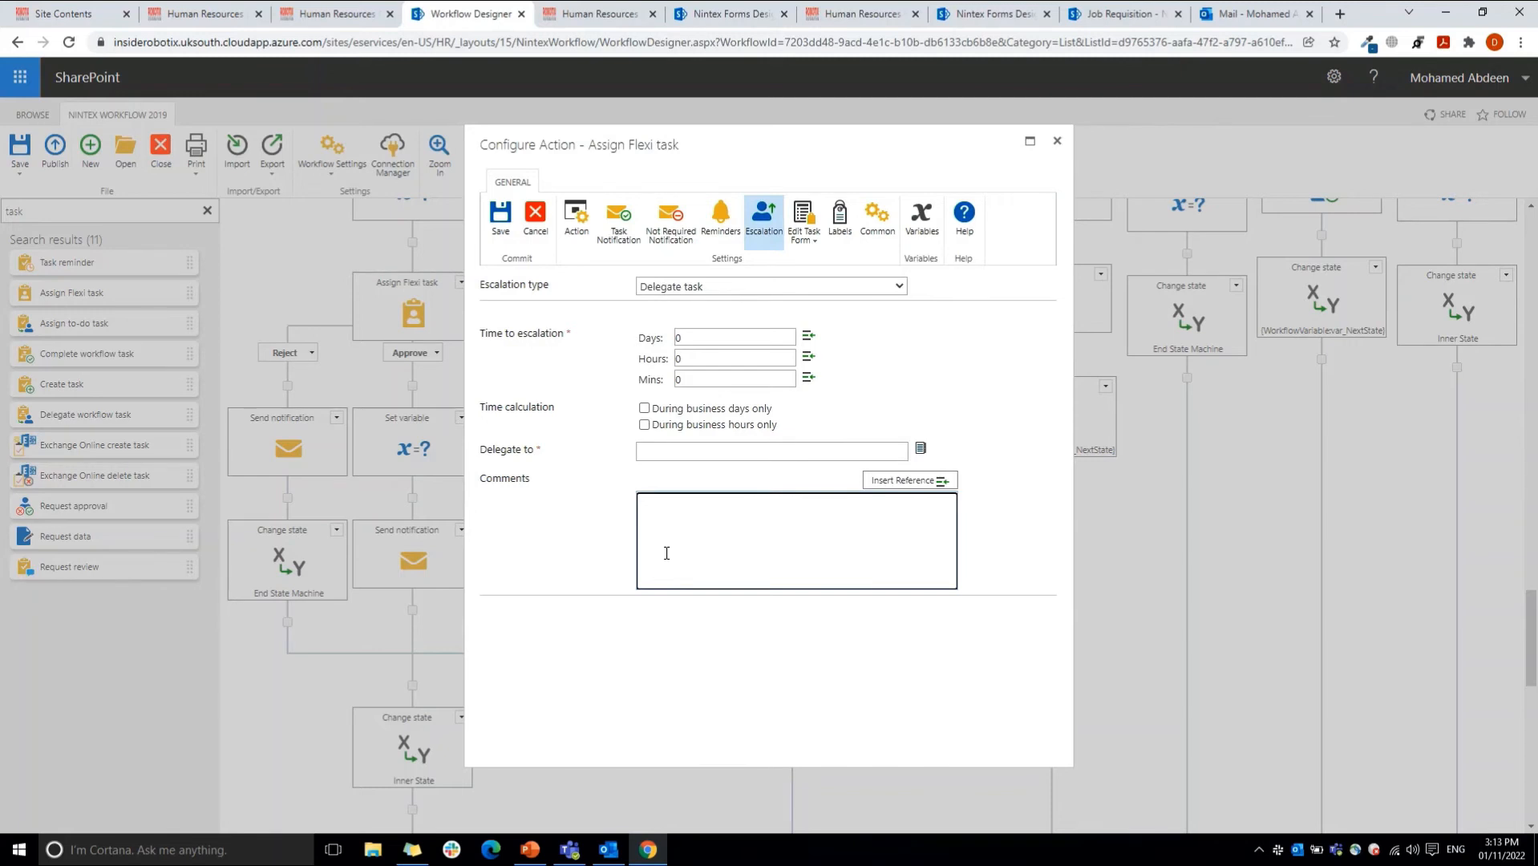
Step: Set the escalation type to Complete task with the outcome Approve, and compare it with the outcomes defined for the task
left_click(686, 287)
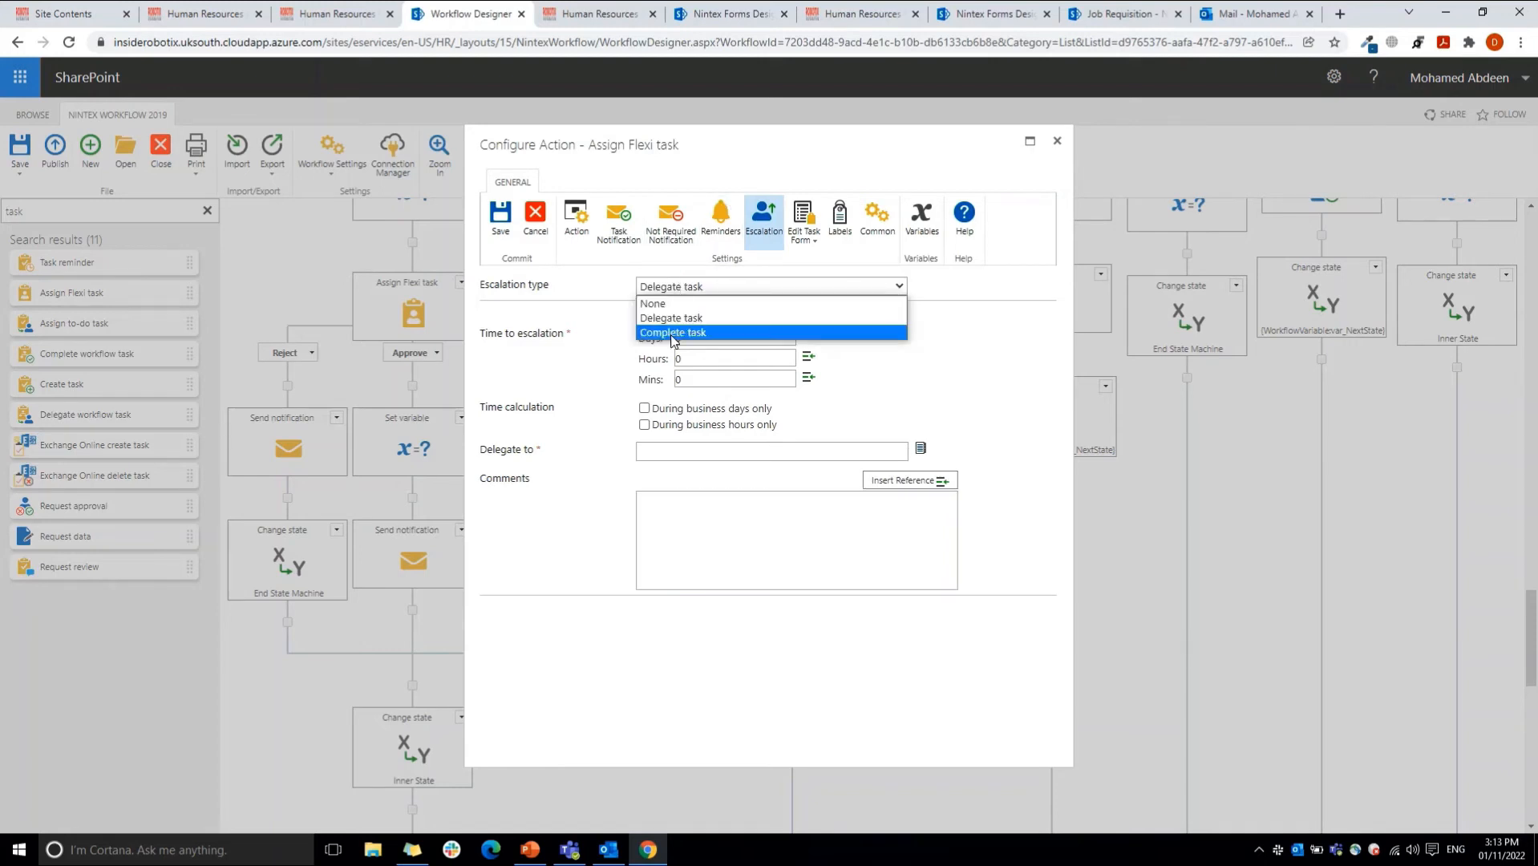
left_click(670, 346)
left_click(673, 290)
left_click(667, 327)
left_click(661, 451)
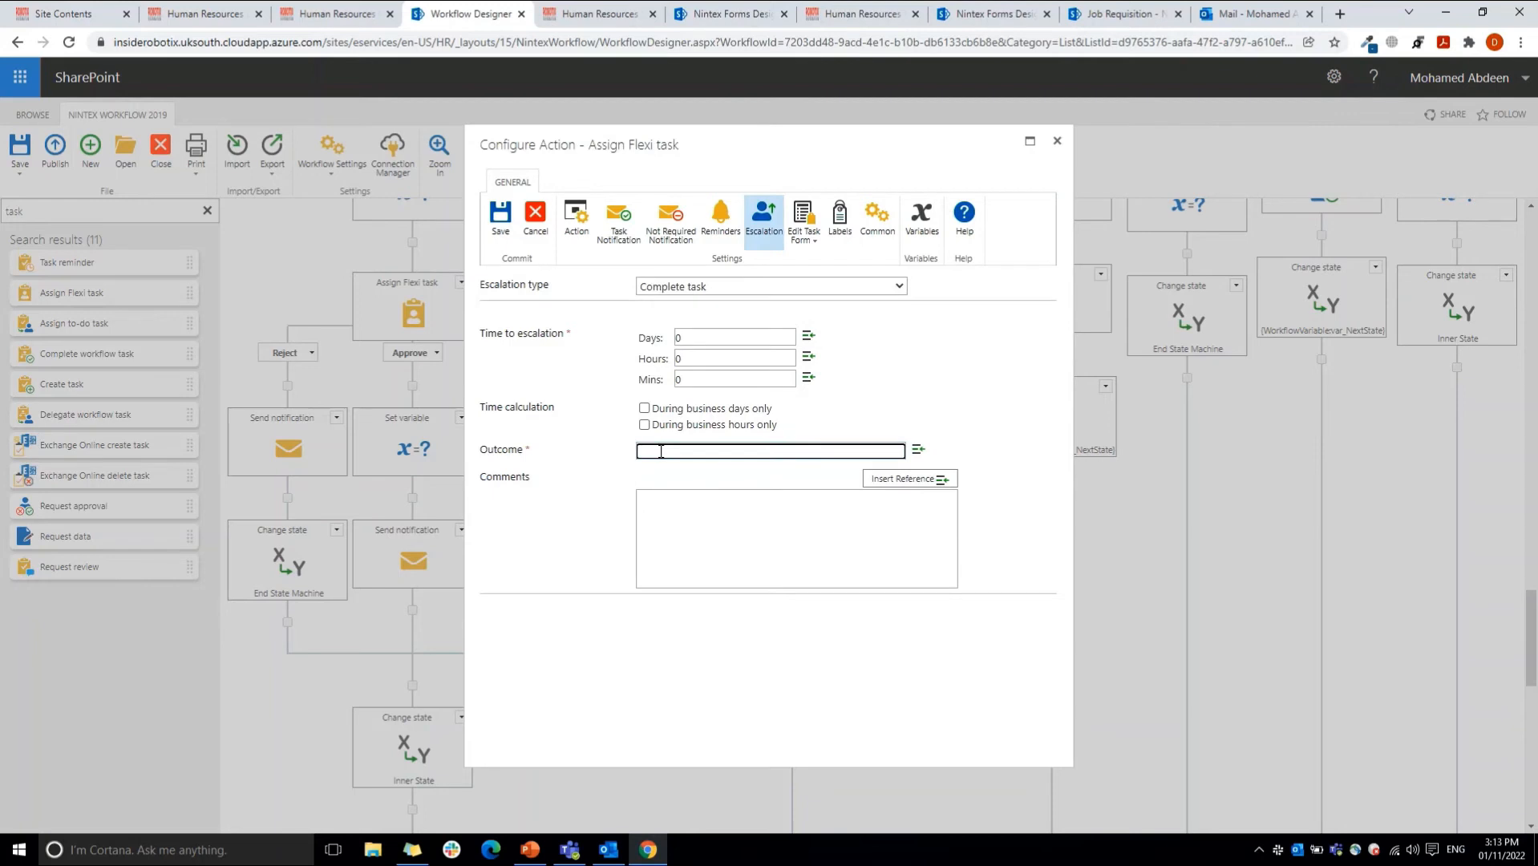
type("Approve")
double_click(661, 452)
left_click(577, 220)
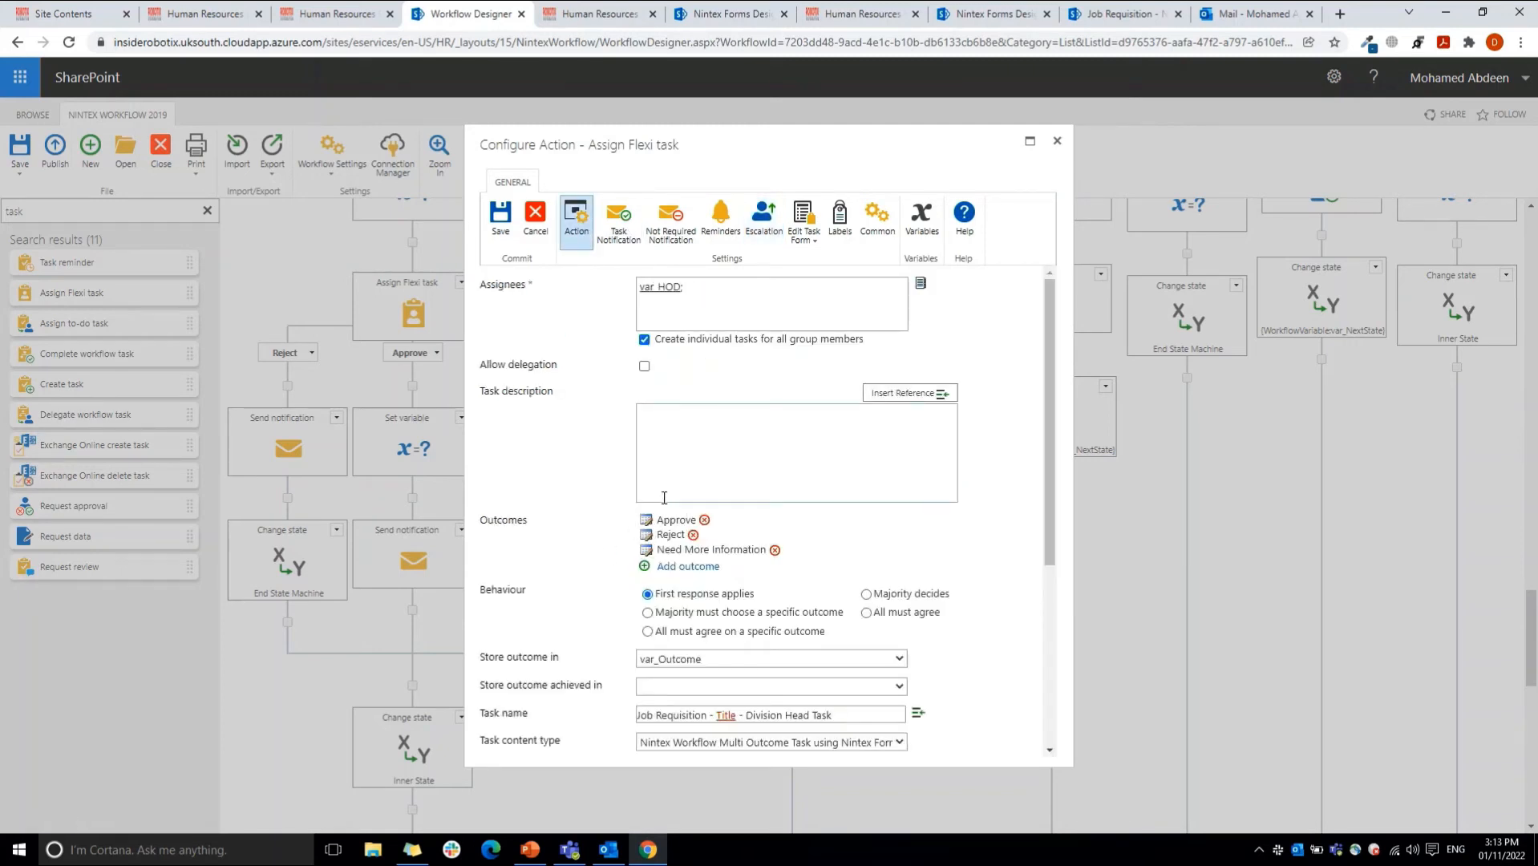
Step: Open the Flexi task form for editing with Nintex Forms and look over its header, tabs and position sections
left_click(800, 229)
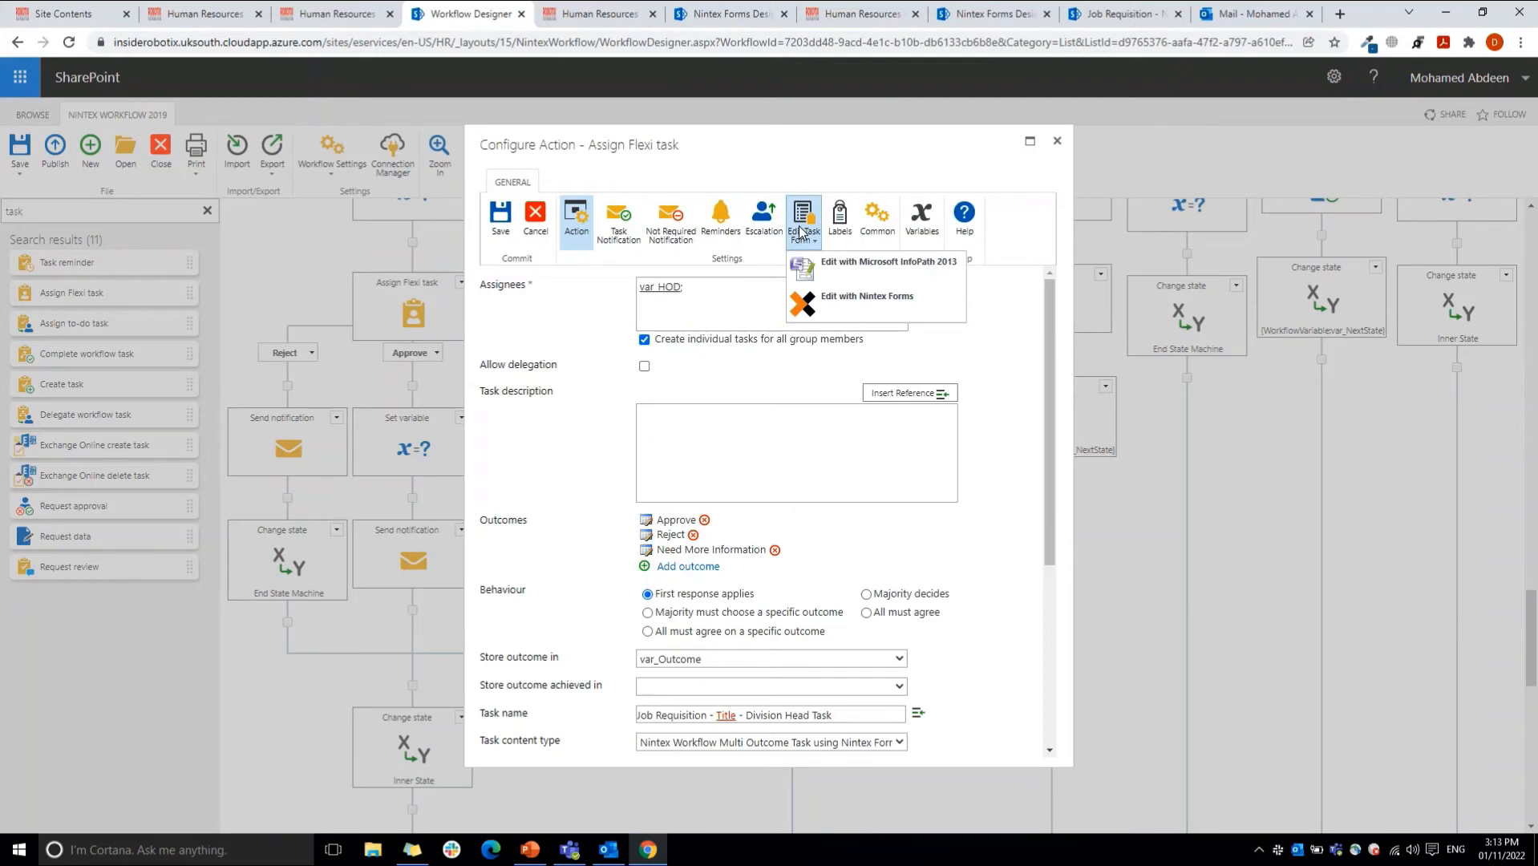
left_click(815, 309)
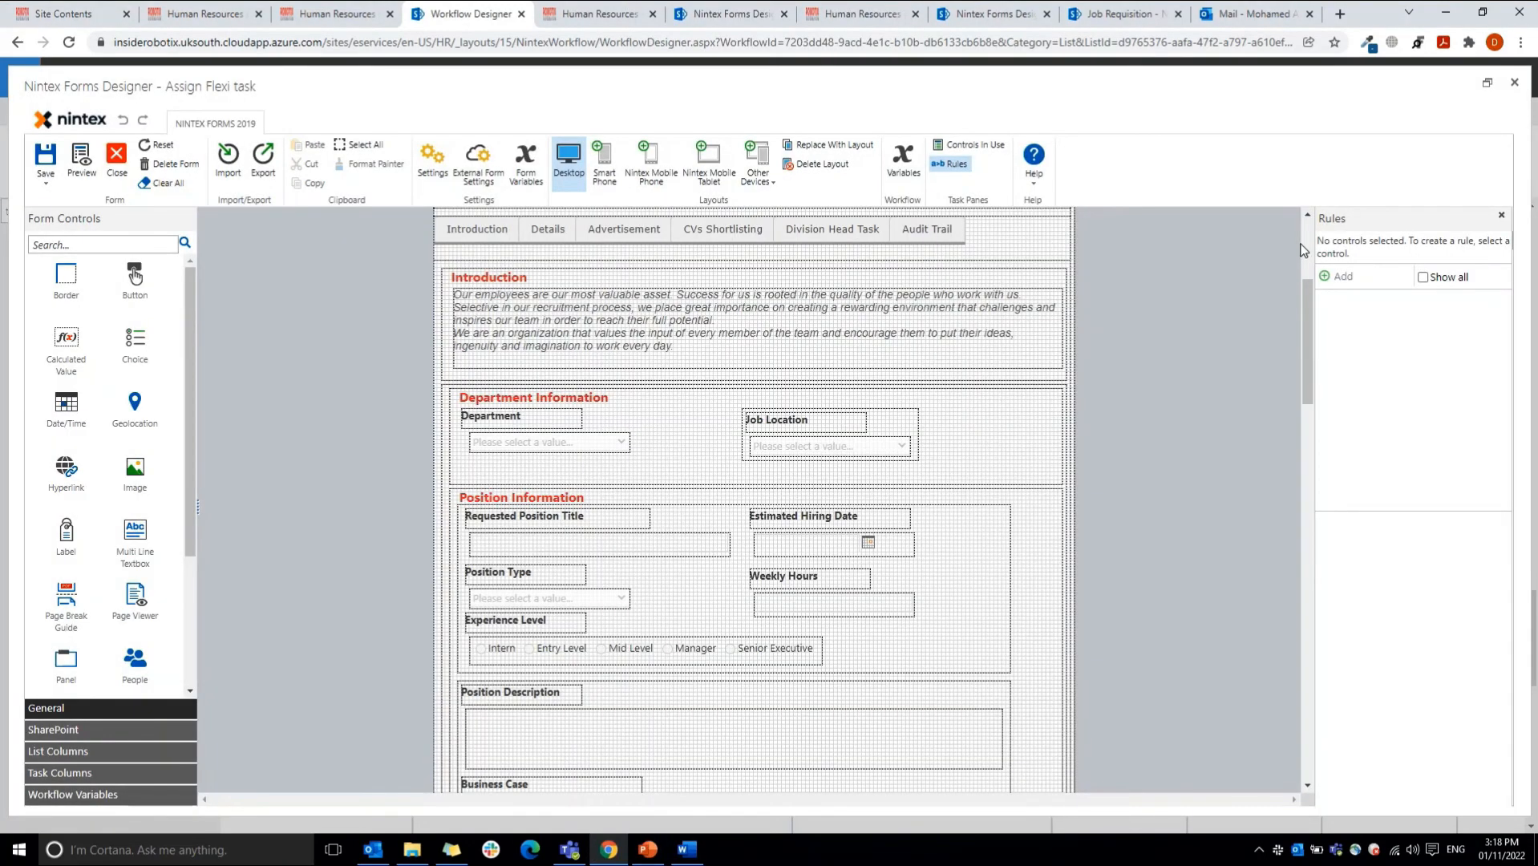
left_click(1307, 247)
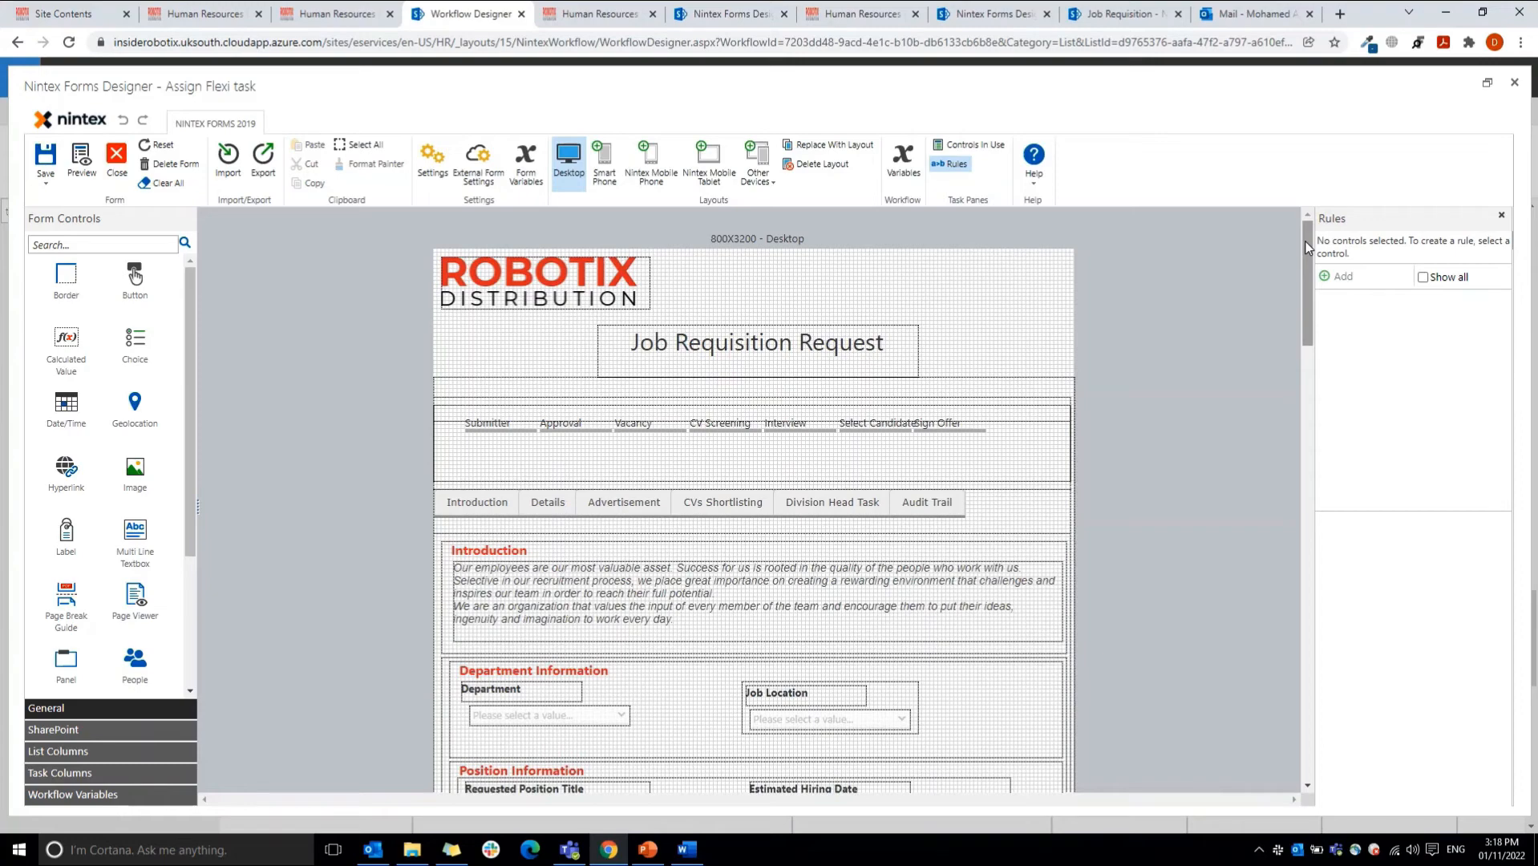
left_click_drag(1307, 247, 1323, 323)
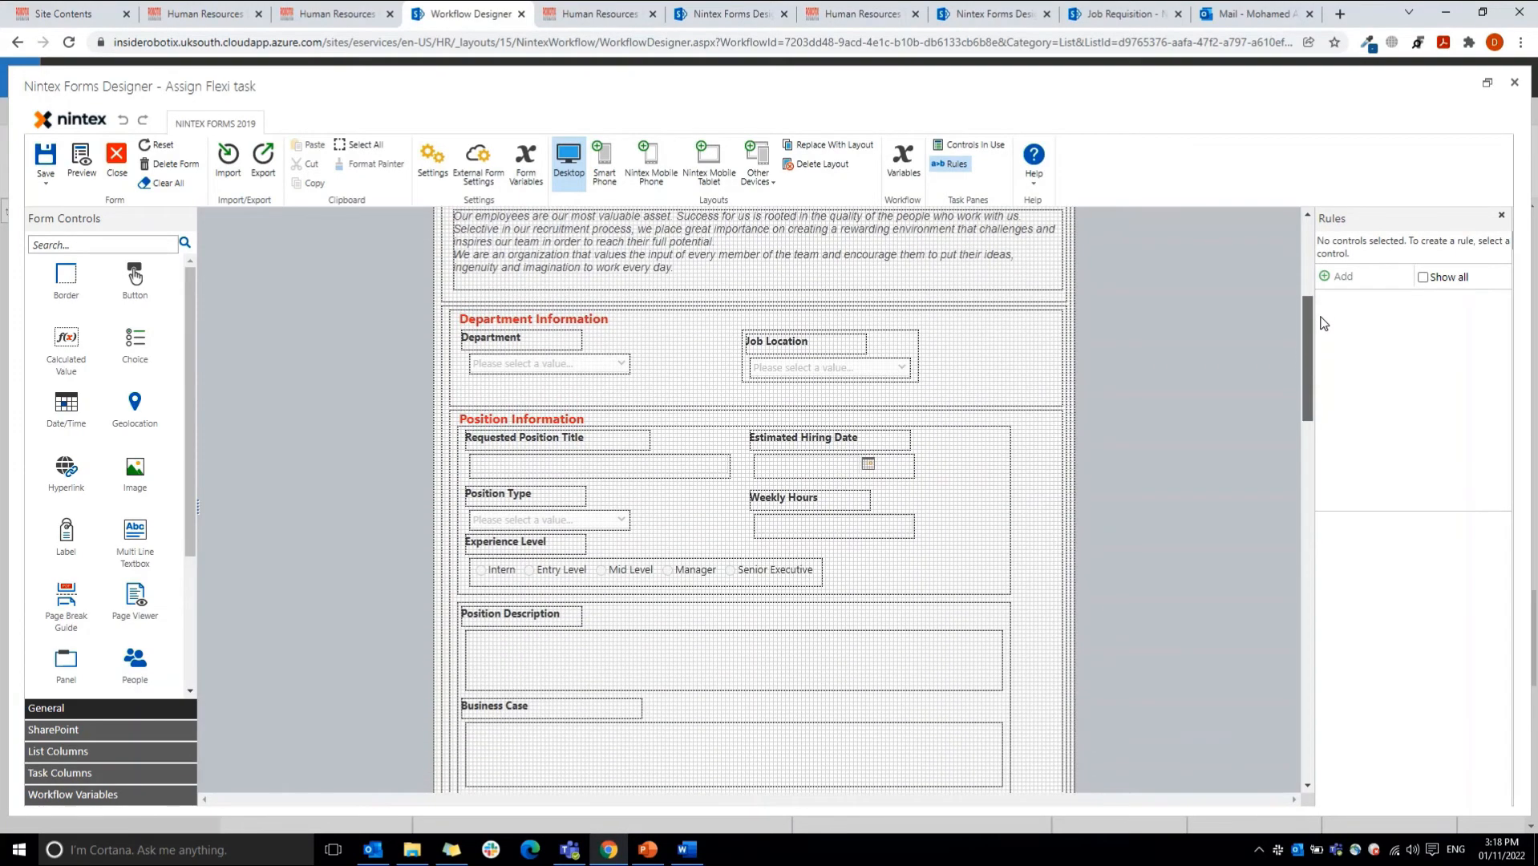
Step: Set the Requested Position Title textbox's control mode to Display and save its control settings
double_click(675, 471)
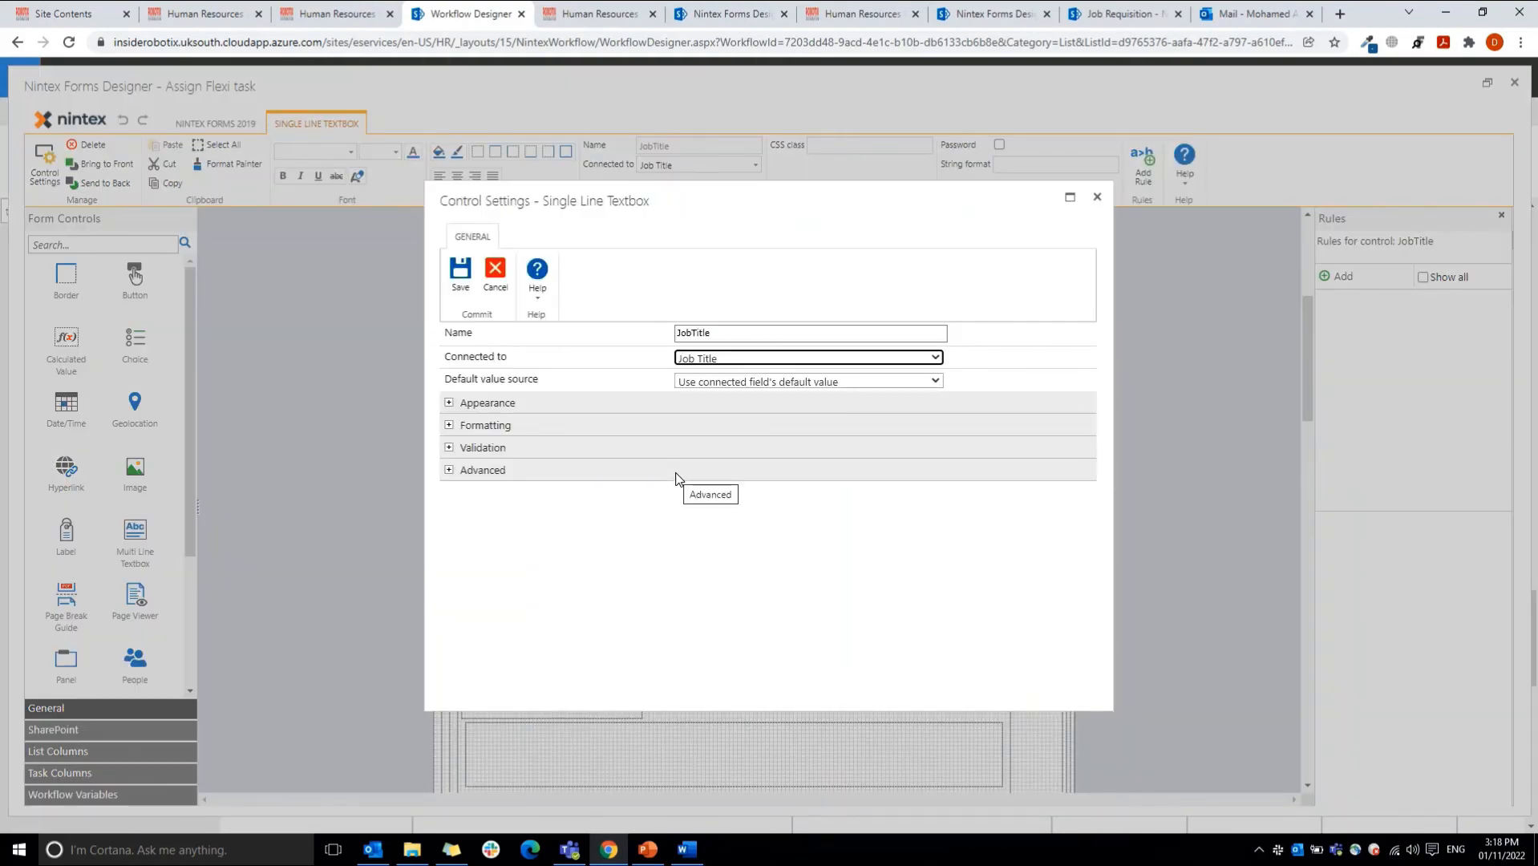
left_click(675, 473)
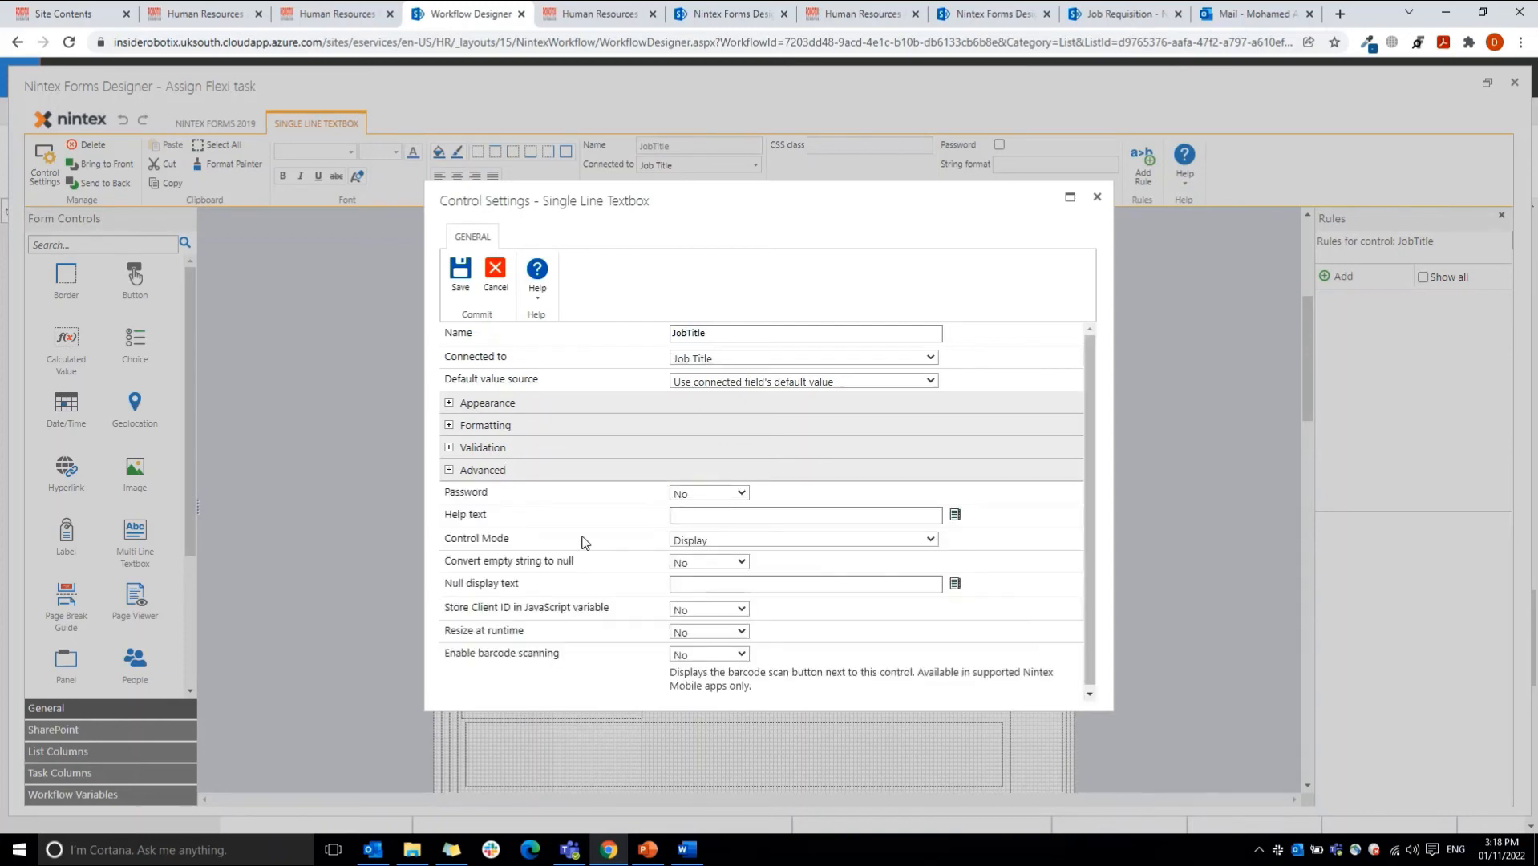
left_click_drag(451, 538, 505, 538)
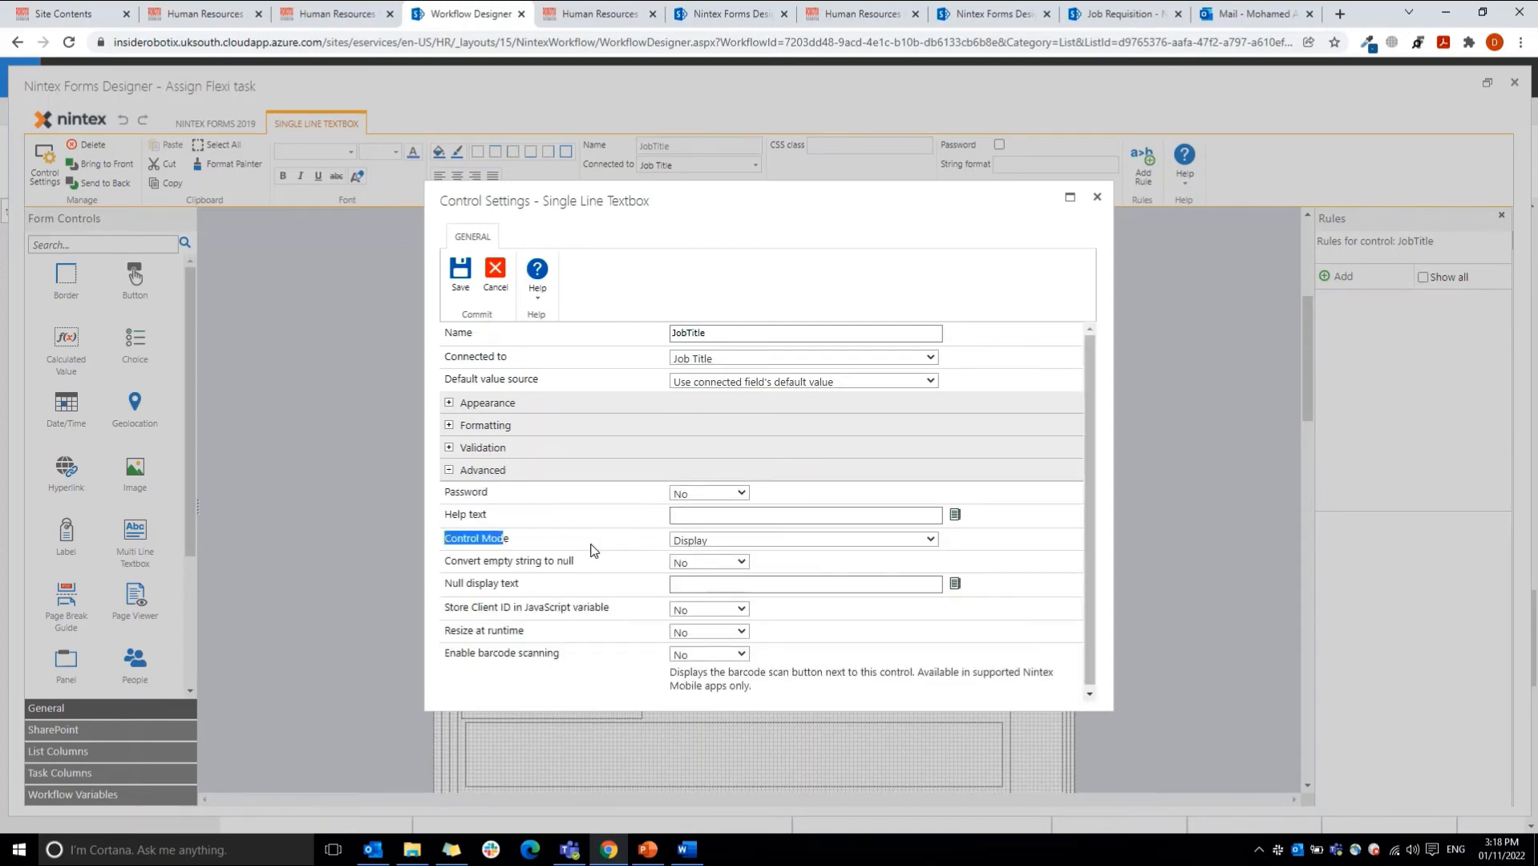
left_click(672, 542)
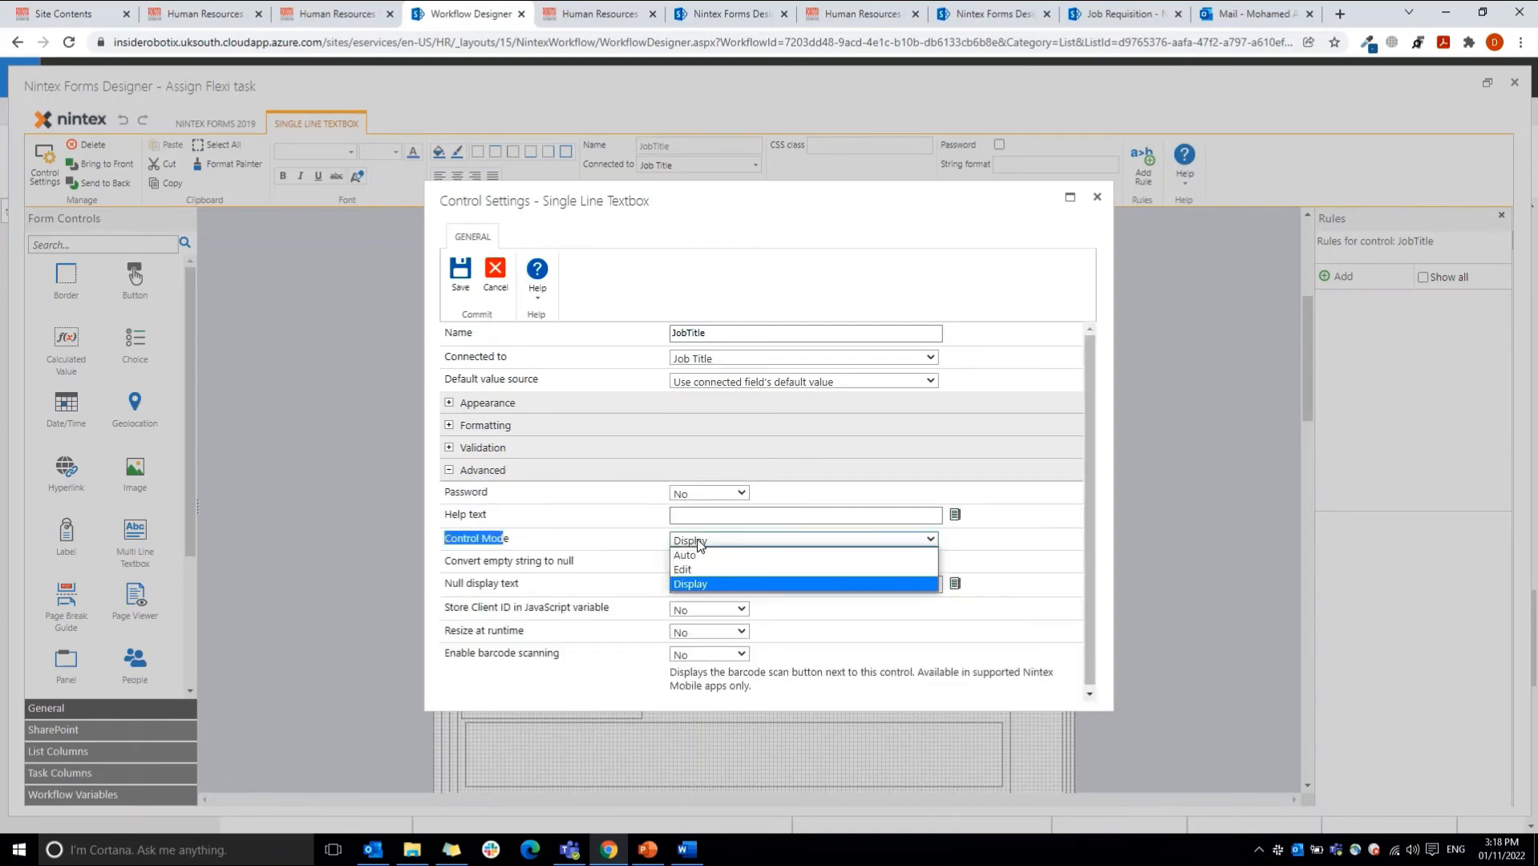
left_click(690, 583)
left_click(462, 277)
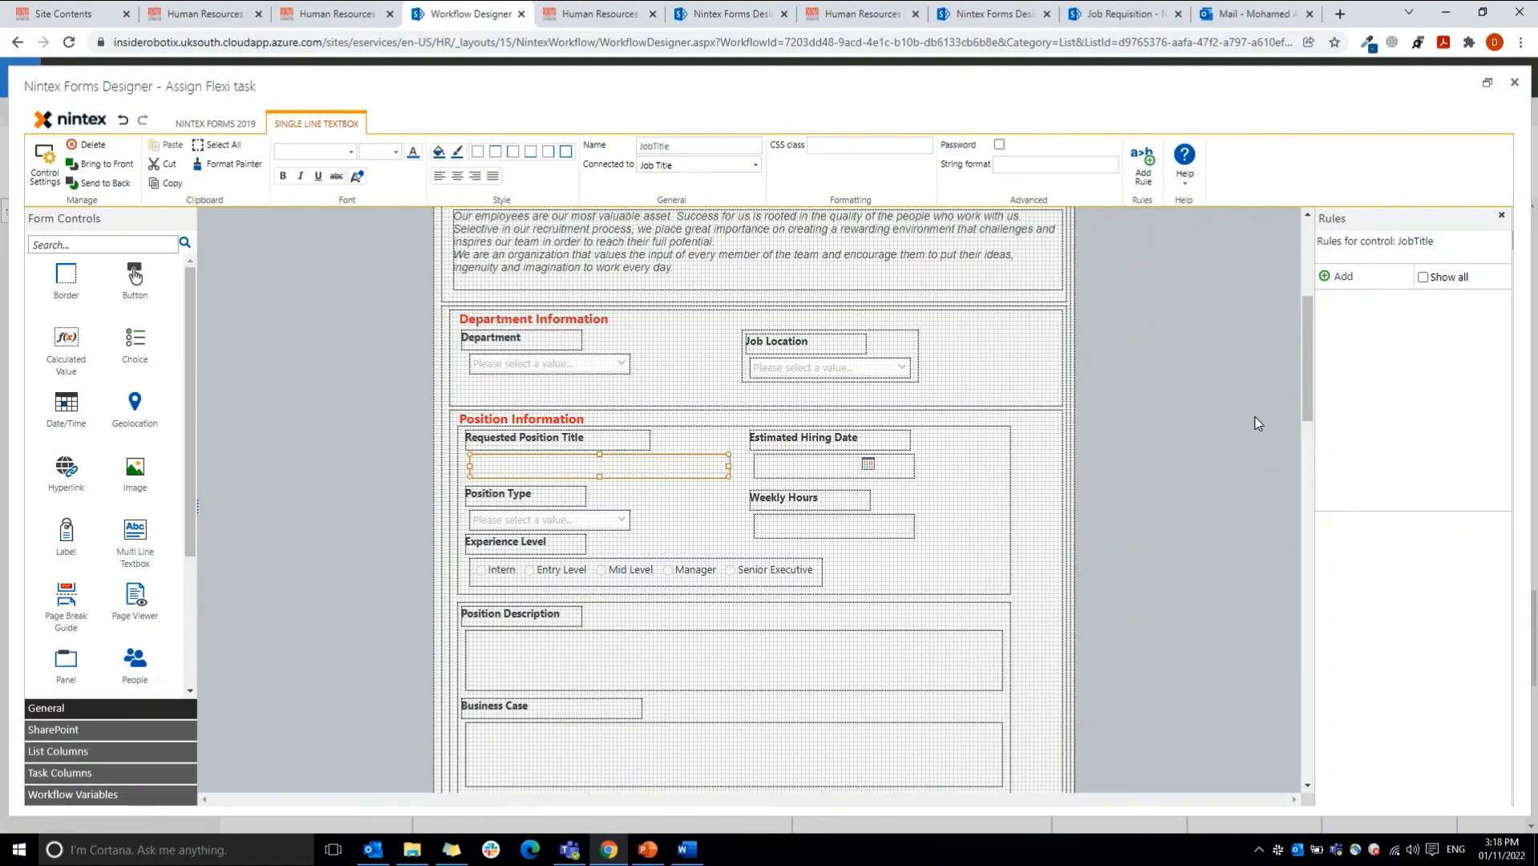
Step: Place another Decision task-column control in the Division Head Task panel and enlarge it to fit all outcomes
left_click_drag(1309, 393, 1325, 711)
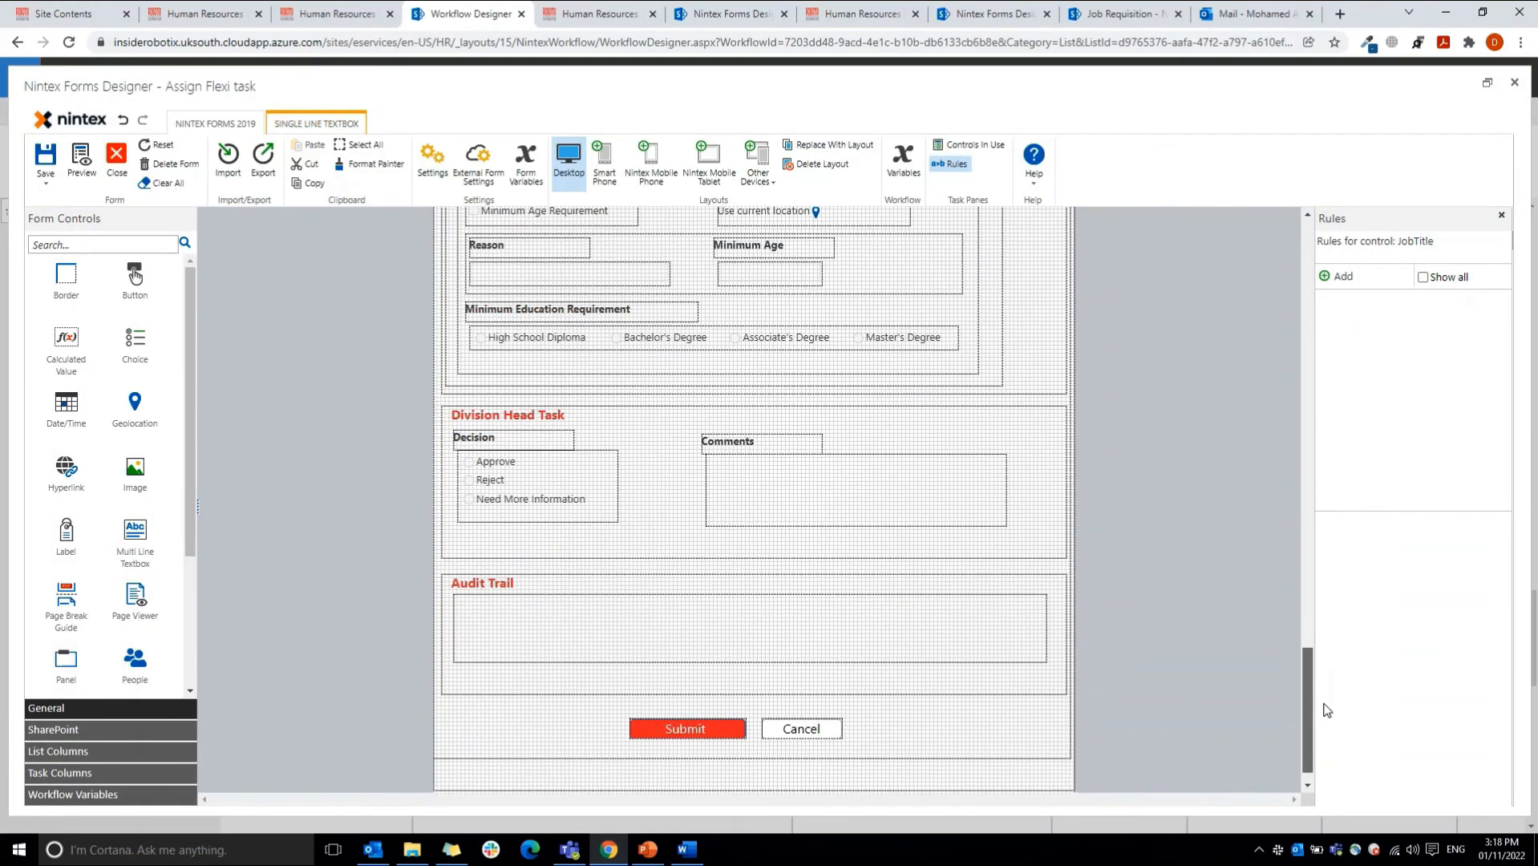
left_click(529, 468)
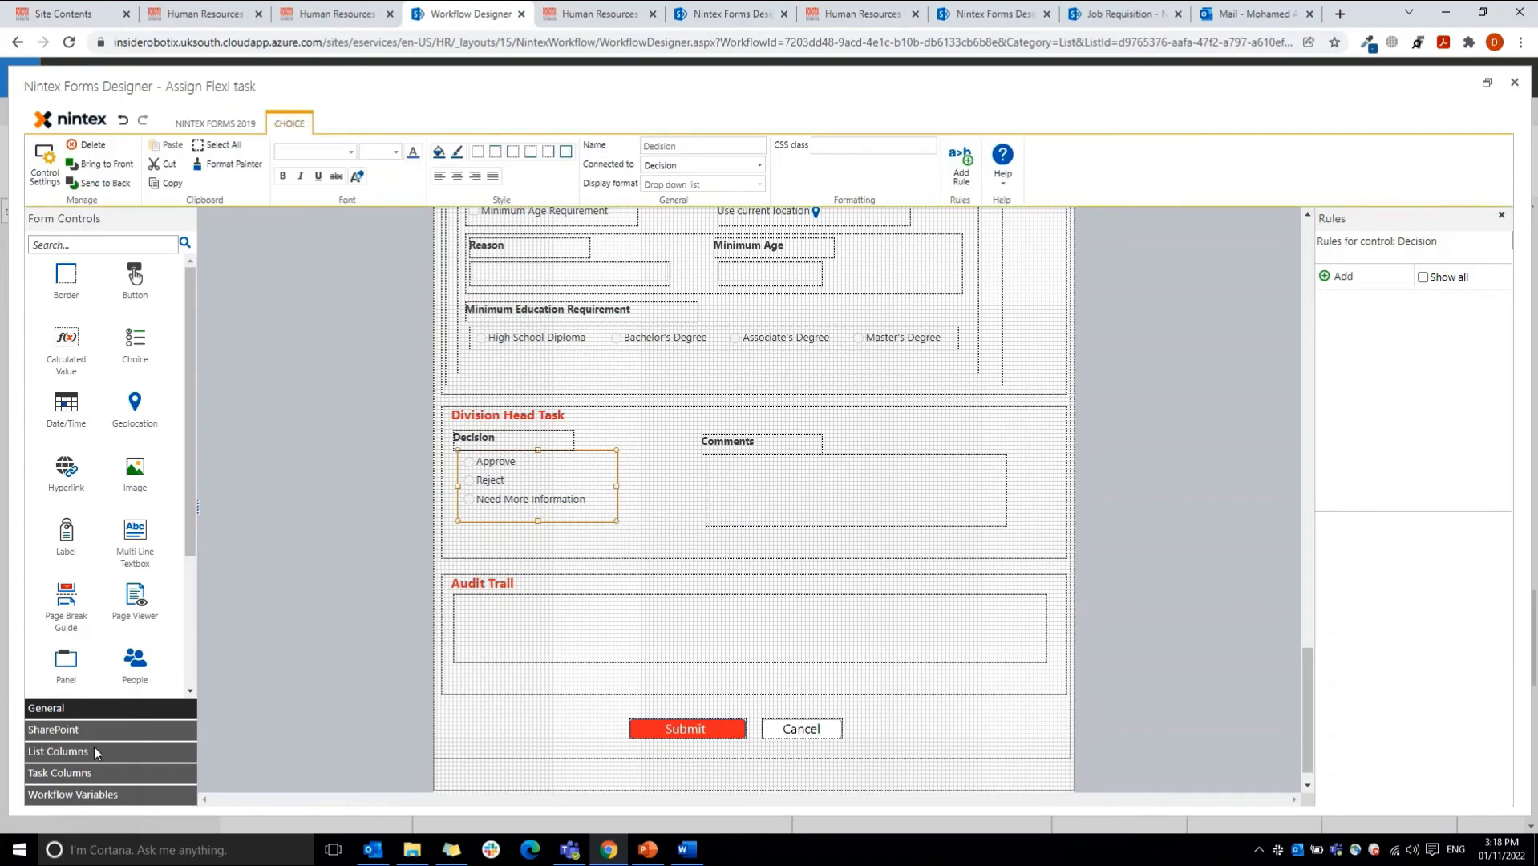
left_click(70, 774)
left_click_drag(66, 335, 641, 432)
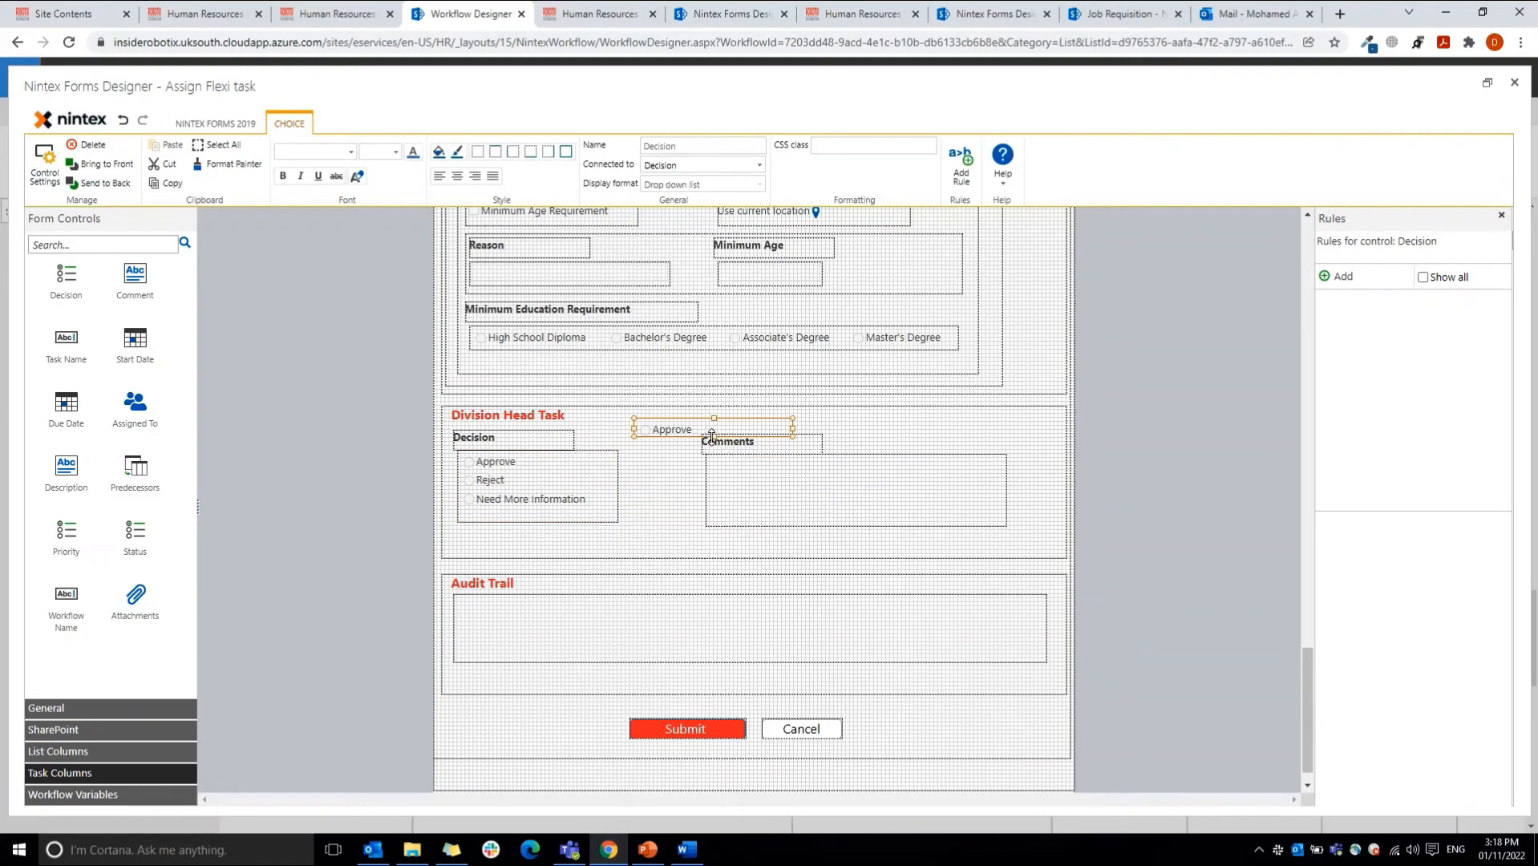
left_click_drag(708, 437, 706, 513)
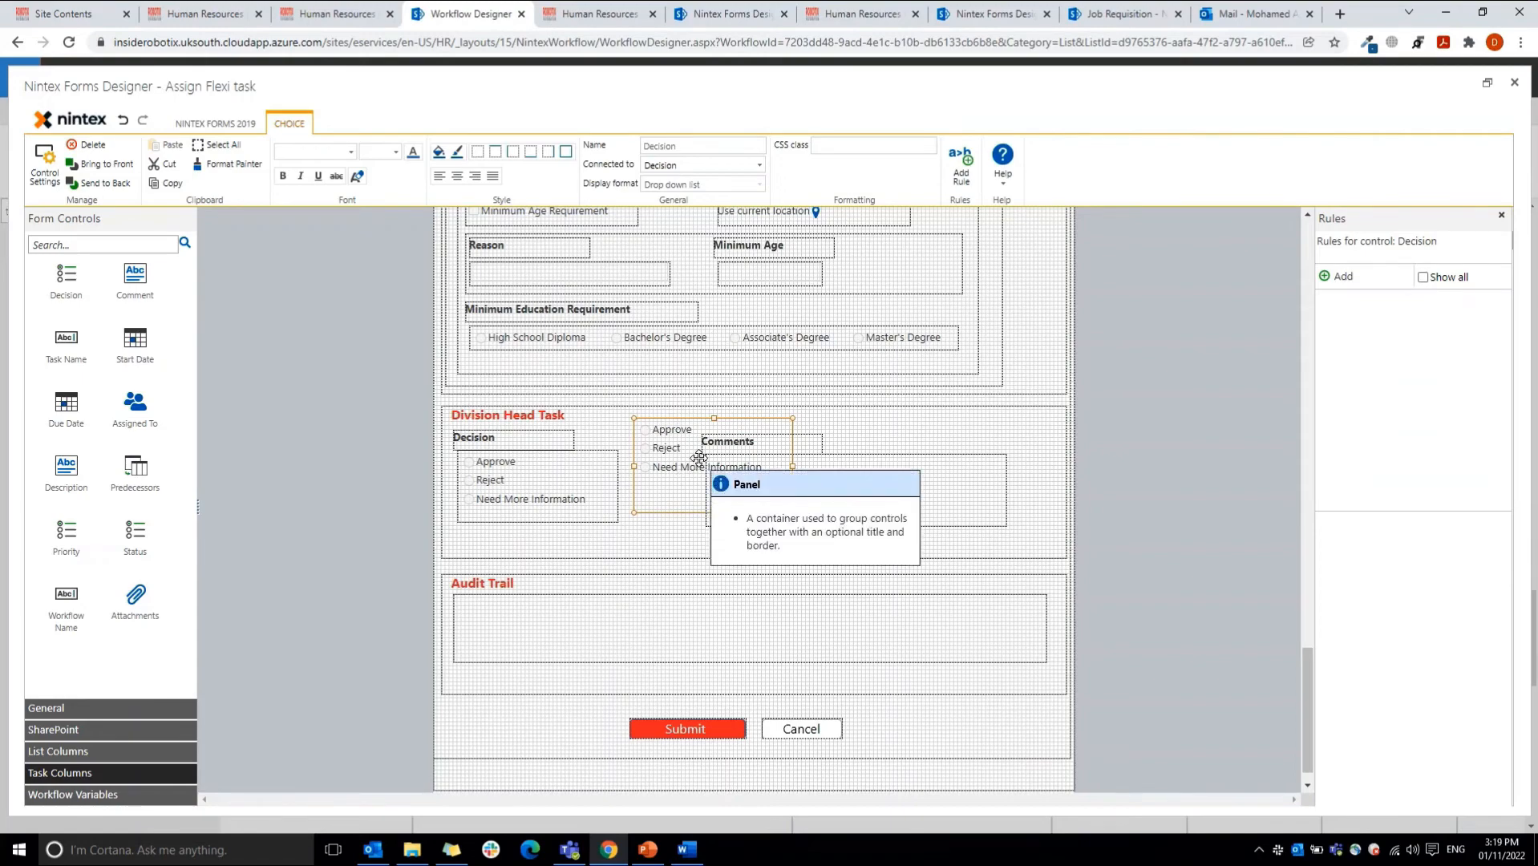
Step: Delete the extra Decision control from the Division Head Task panel
left_click(910, 491)
left_click(647, 453)
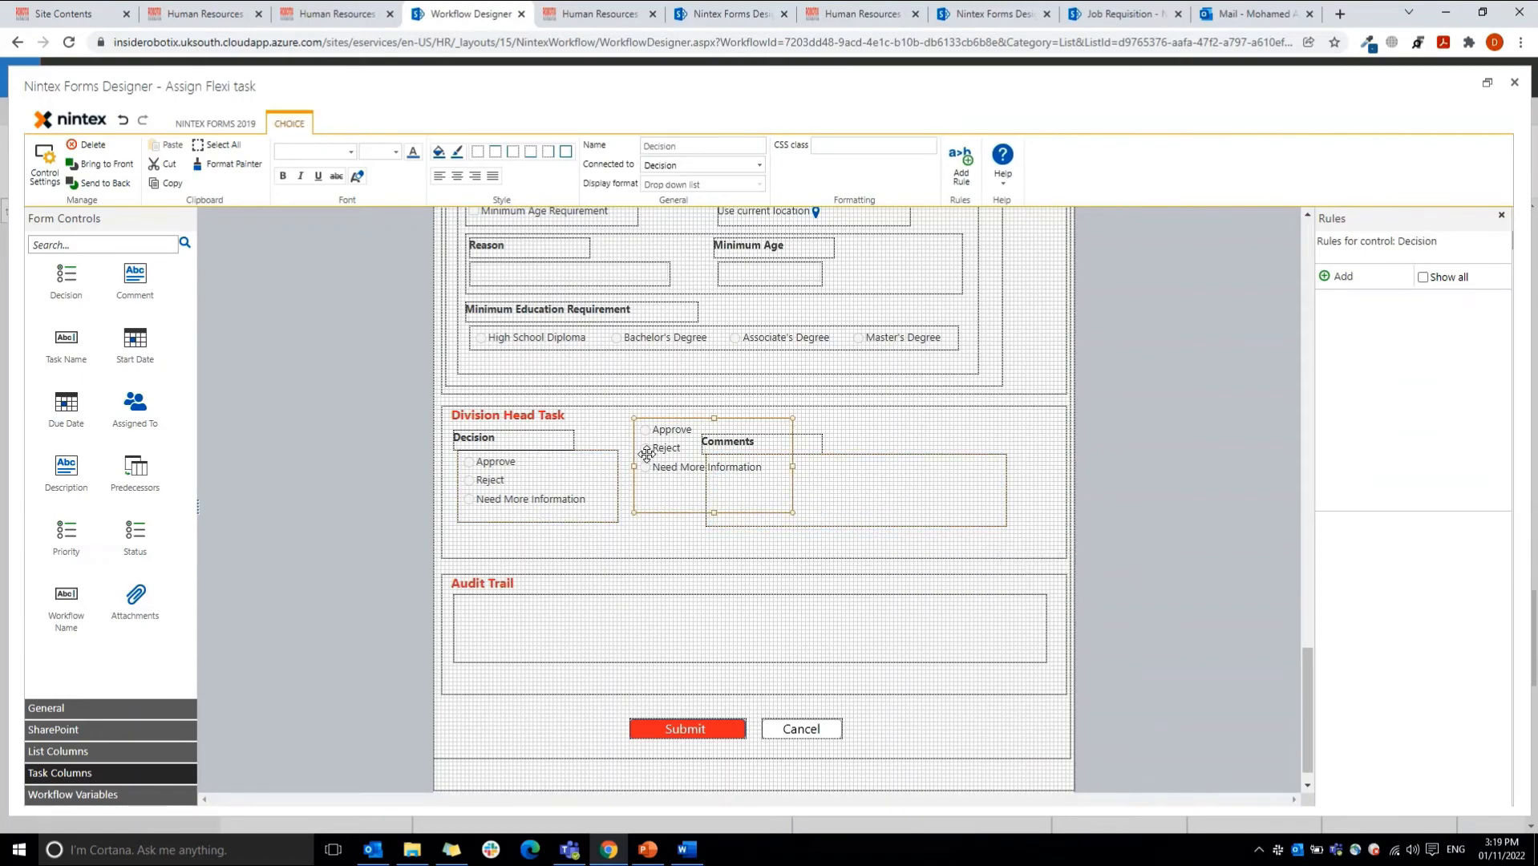
right_click(647, 453)
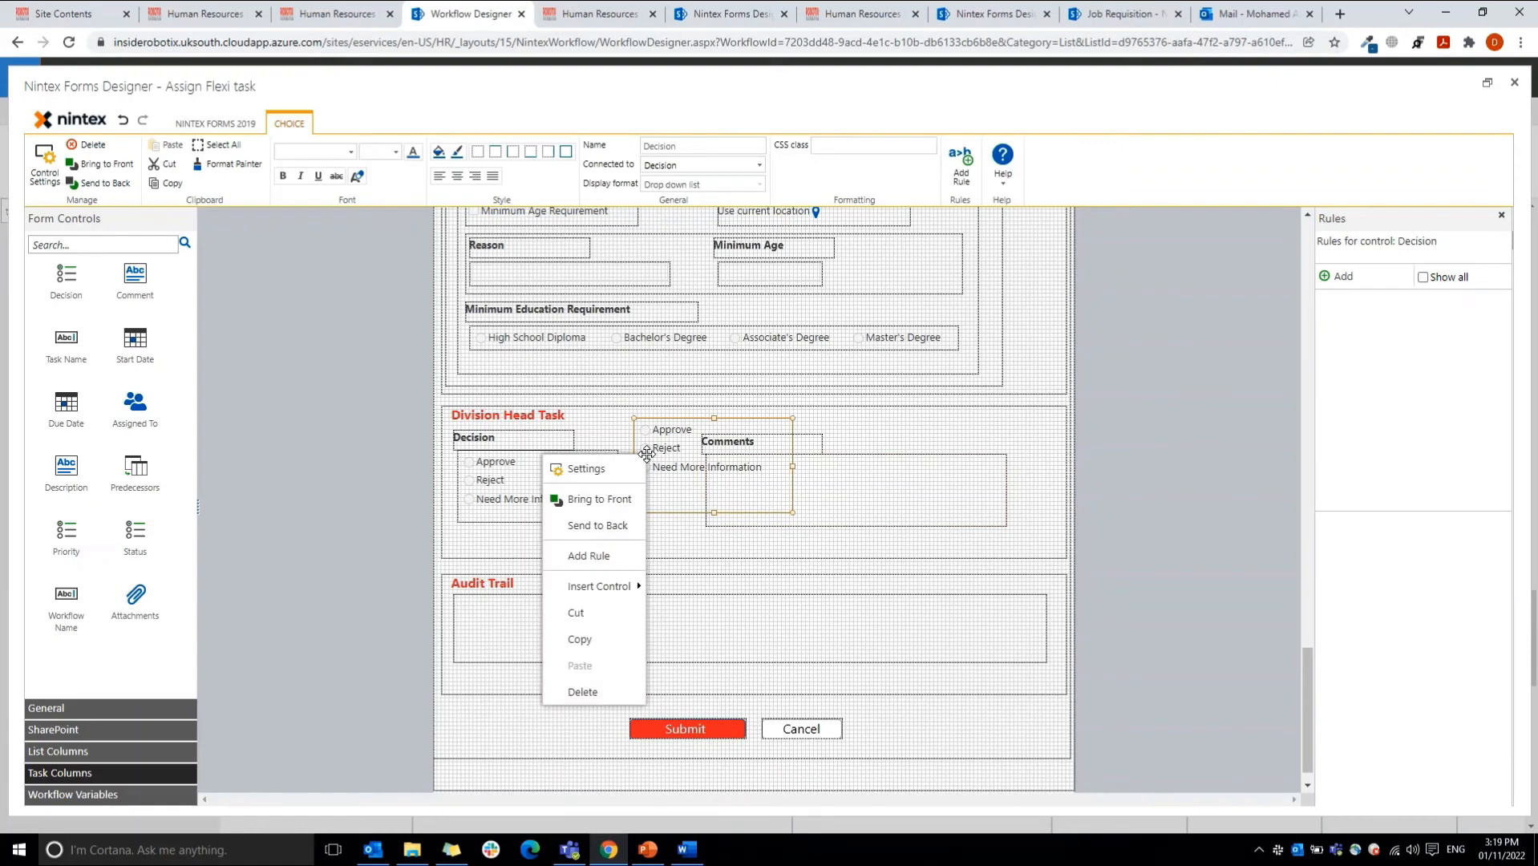
left_click(577, 692)
Step: Check the Comments textbox's connected column, and review the Audit Trail textbox's default value, available workflow variables and rich text type
left_click(850, 135)
left_click(858, 505)
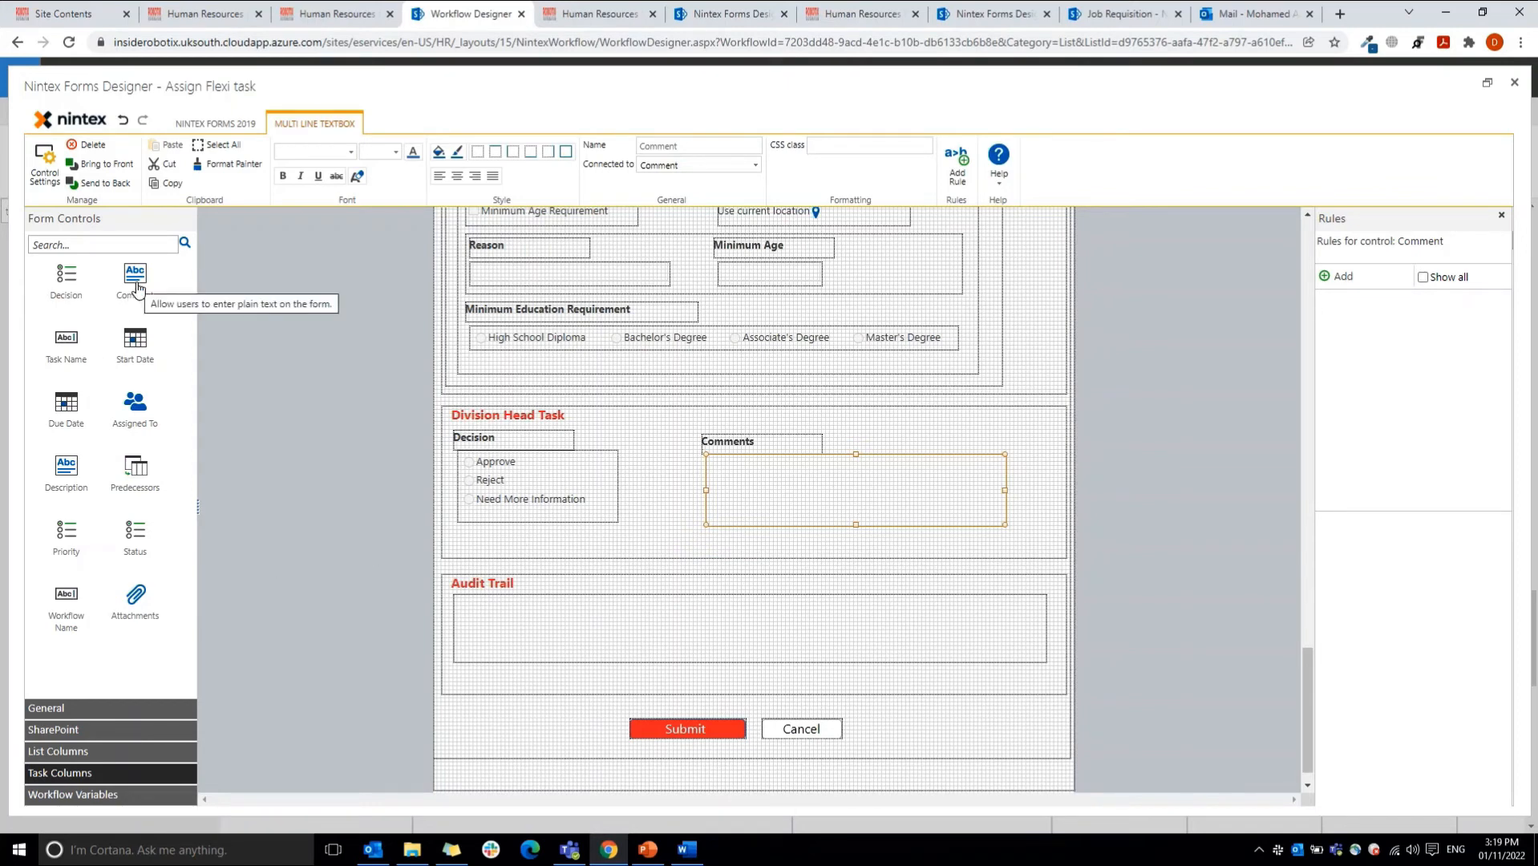
left_click(534, 637)
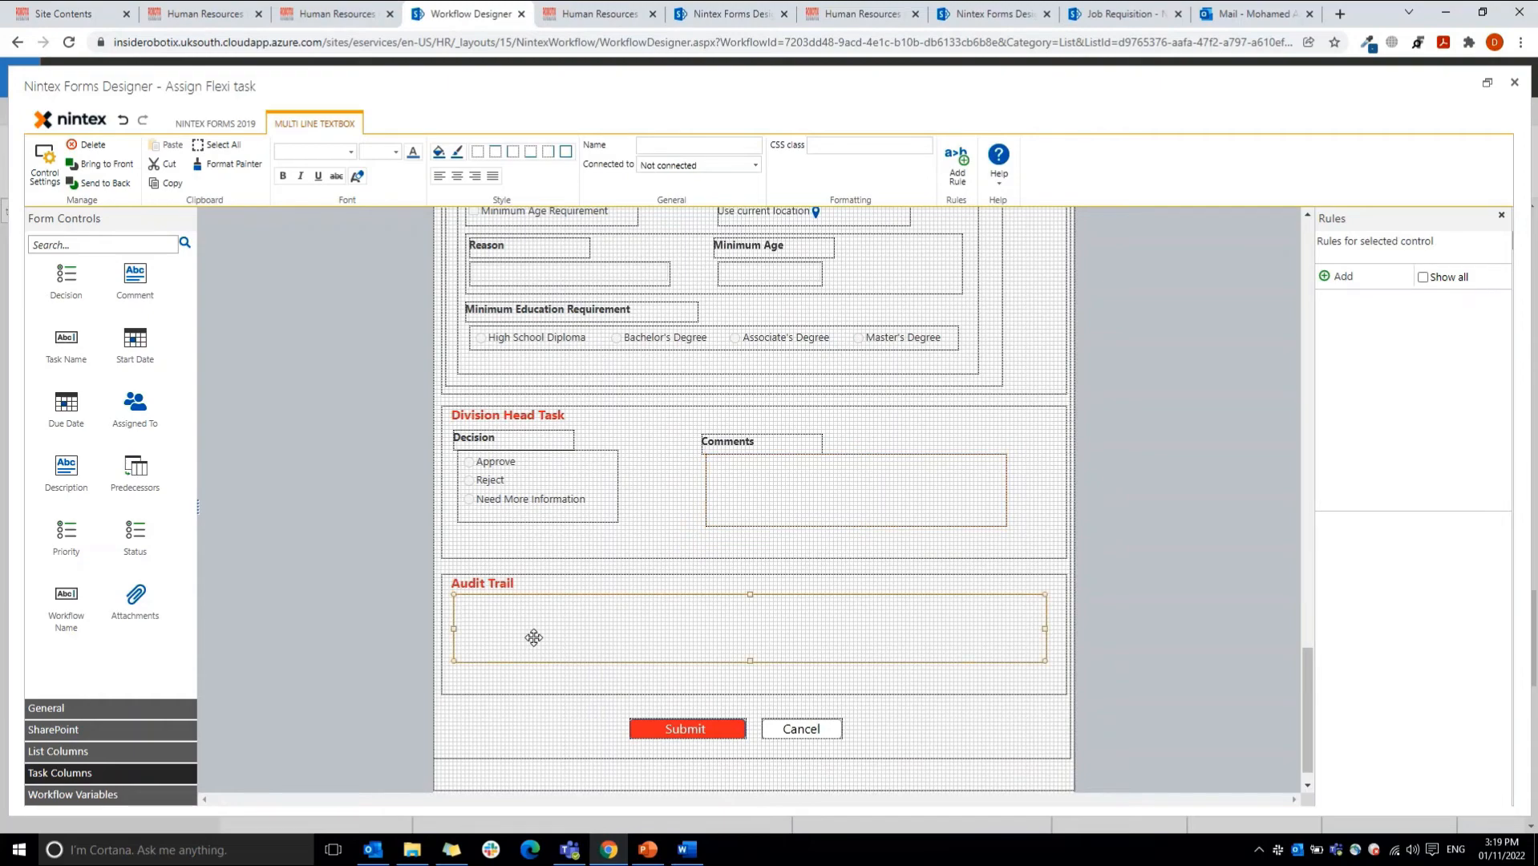
double_click(534, 637)
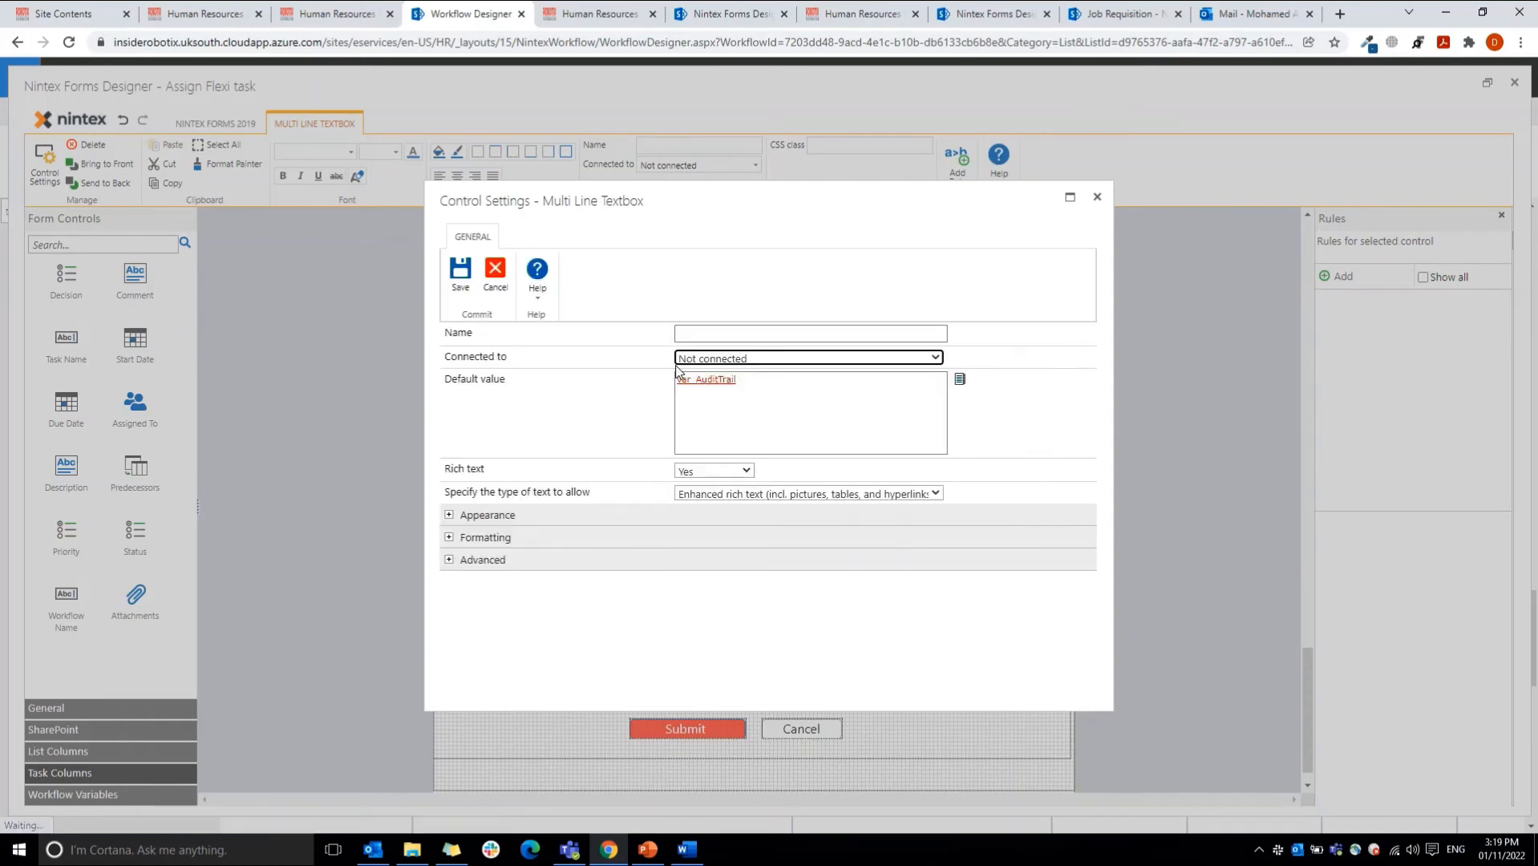
left_click_drag(748, 394, 680, 388)
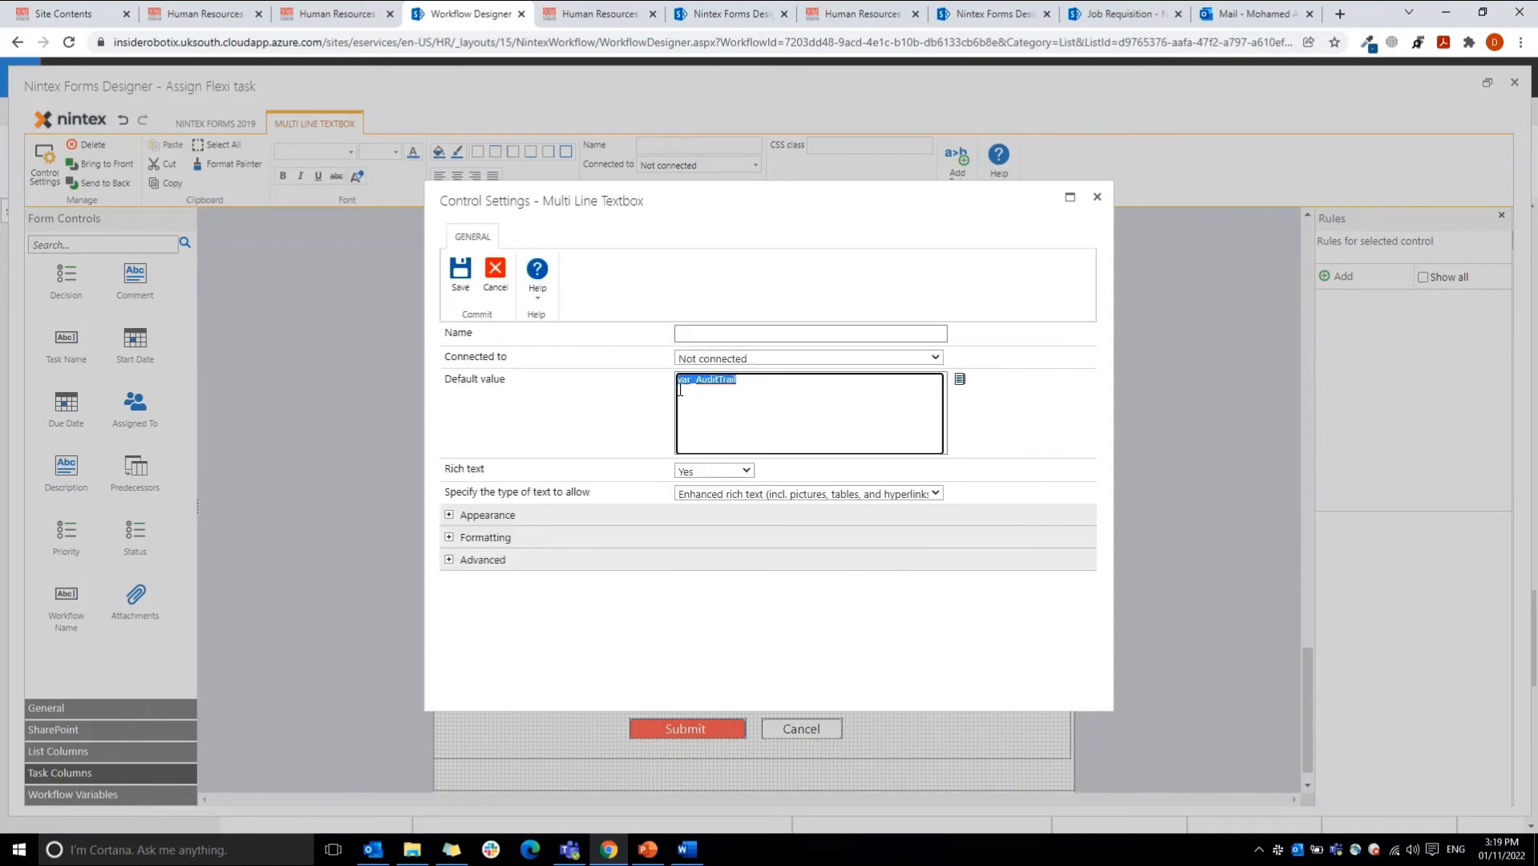
left_click(960, 379)
left_click(727, 239)
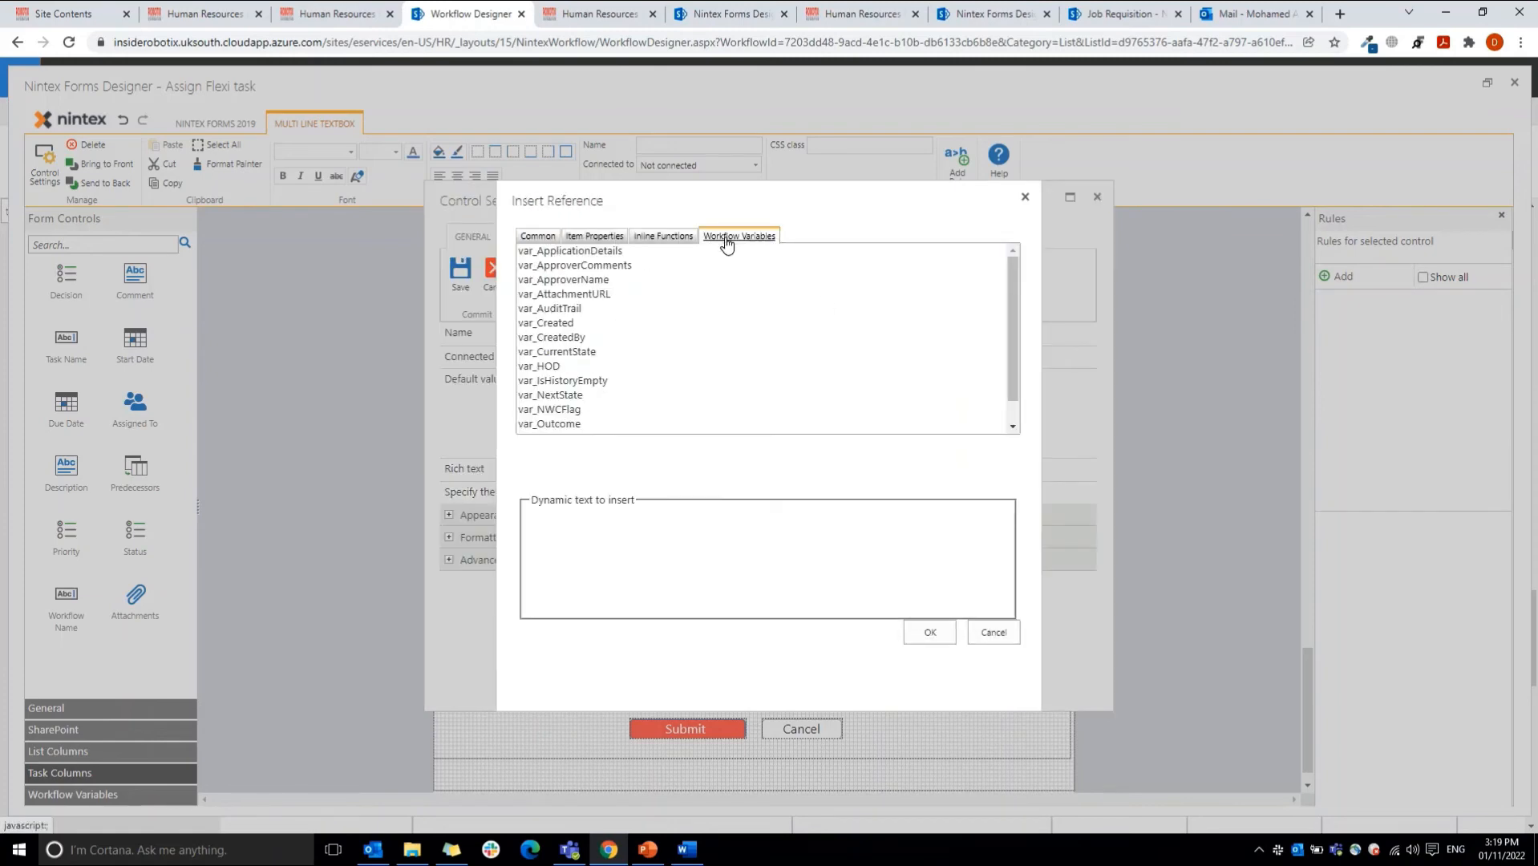
left_click(1025, 196)
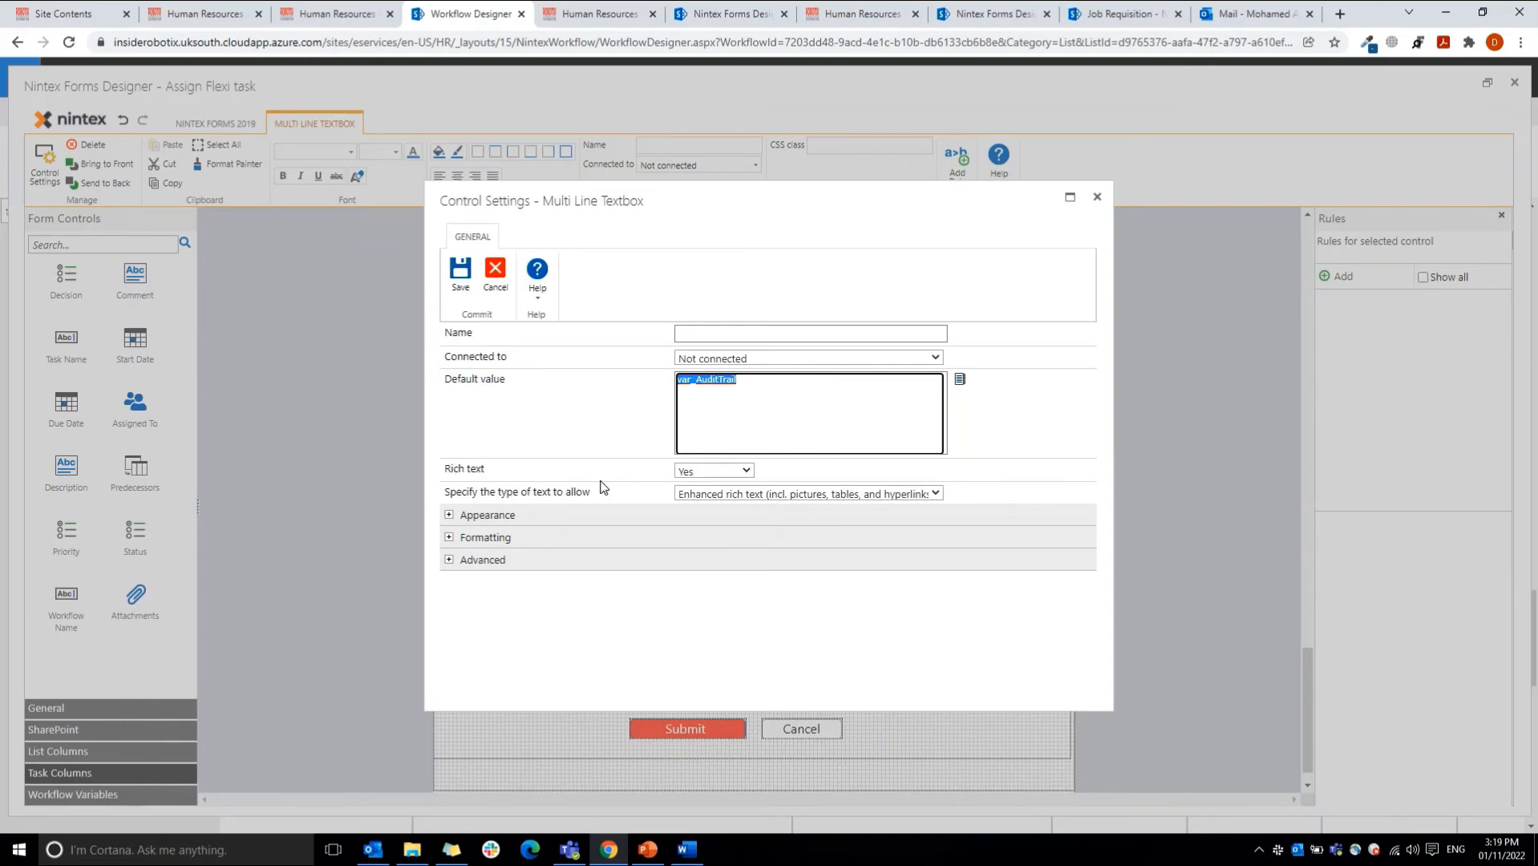
left_click(706, 493)
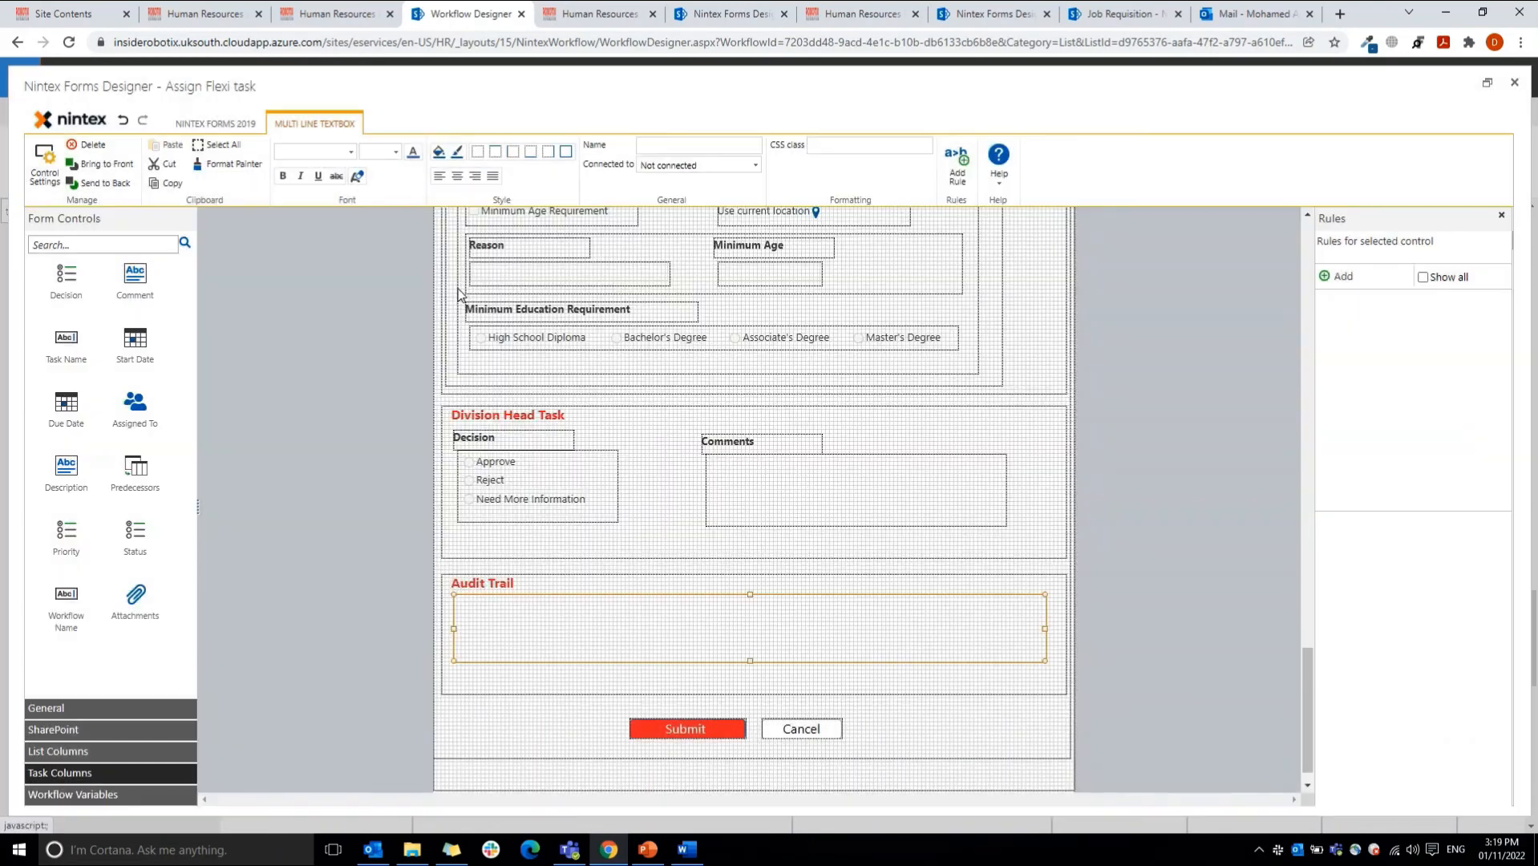
left_click(461, 273)
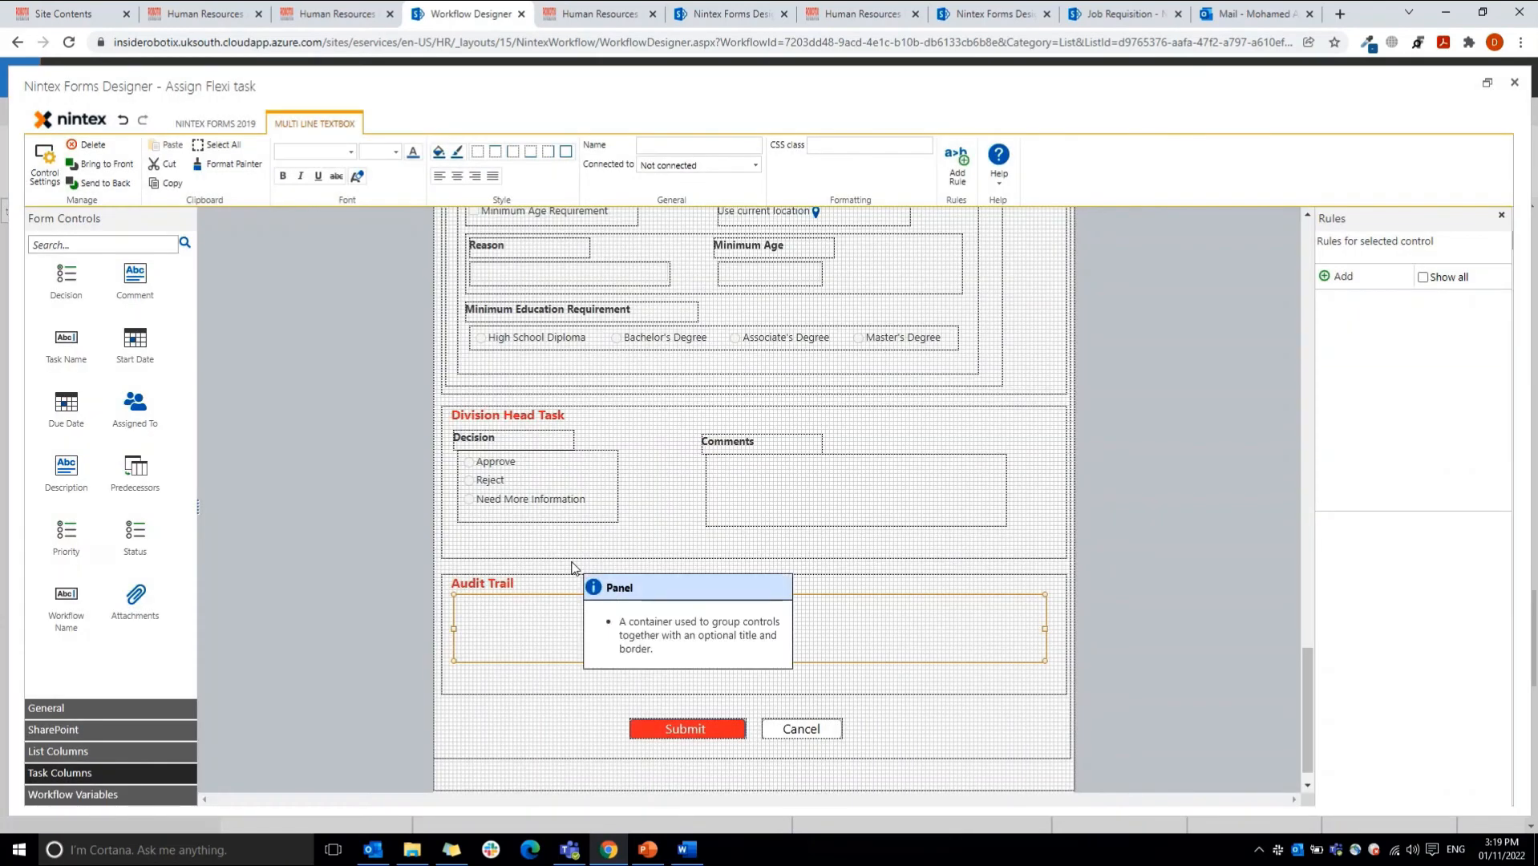
Step: Check the Submit button's action, and close the task form and the Flexi task configuration without saving
left_click(649, 725)
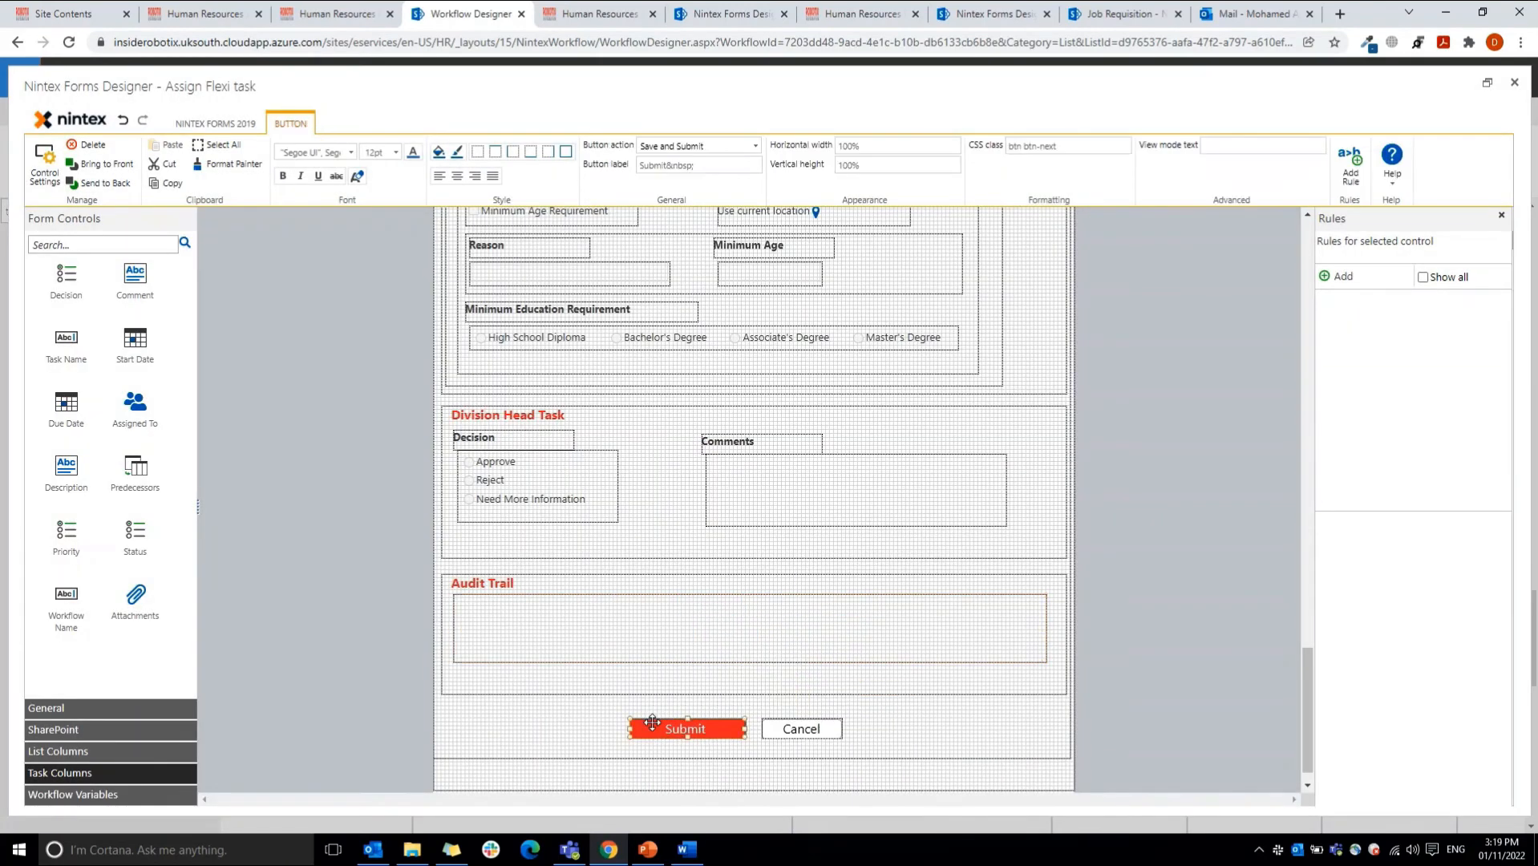
left_click(685, 145)
left_click(685, 145)
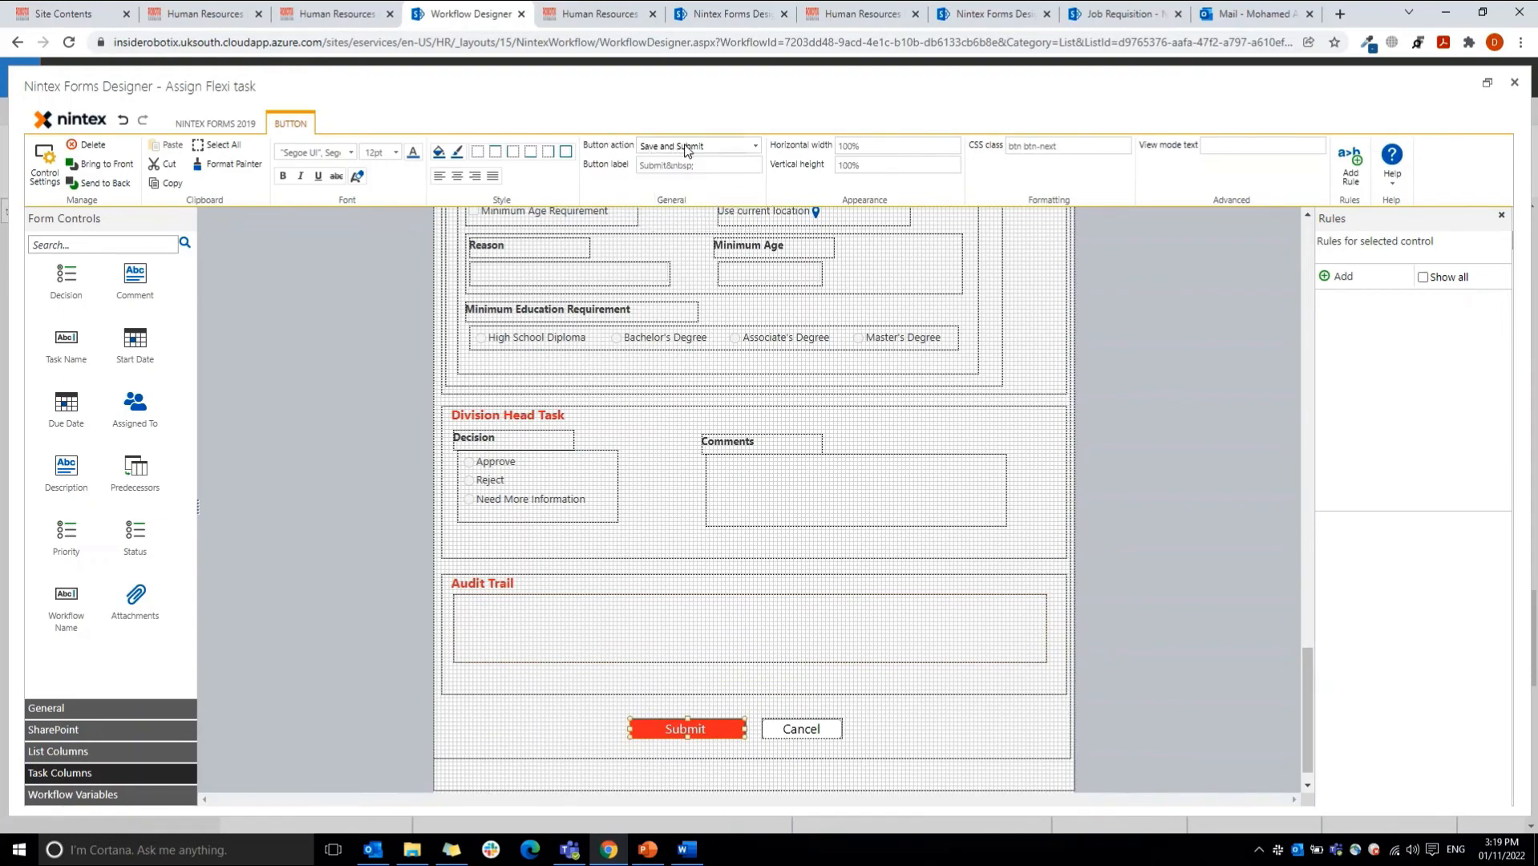
left_click(1514, 82)
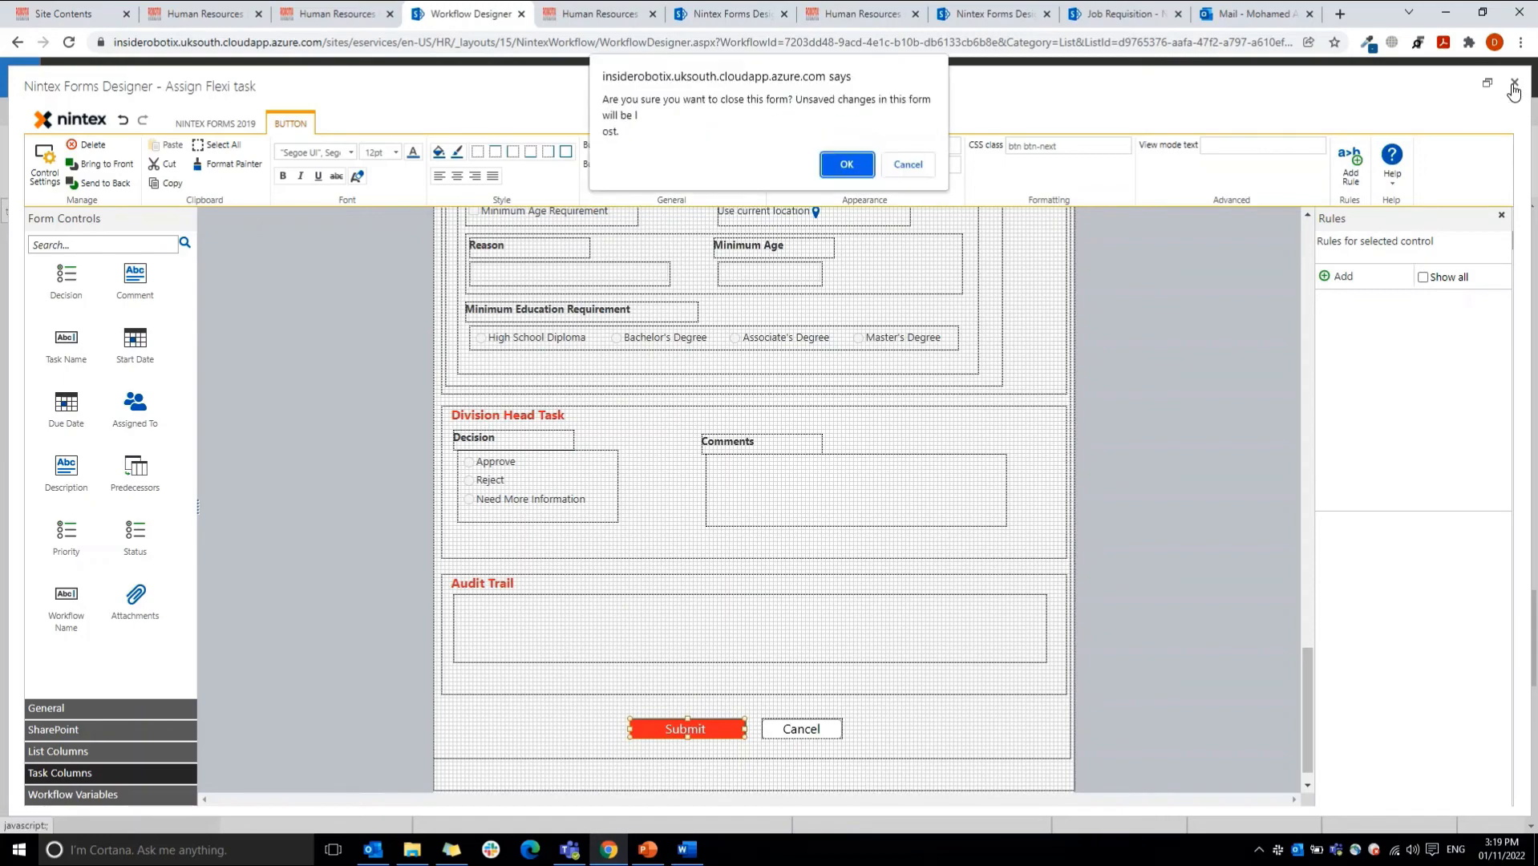
left_click(846, 164)
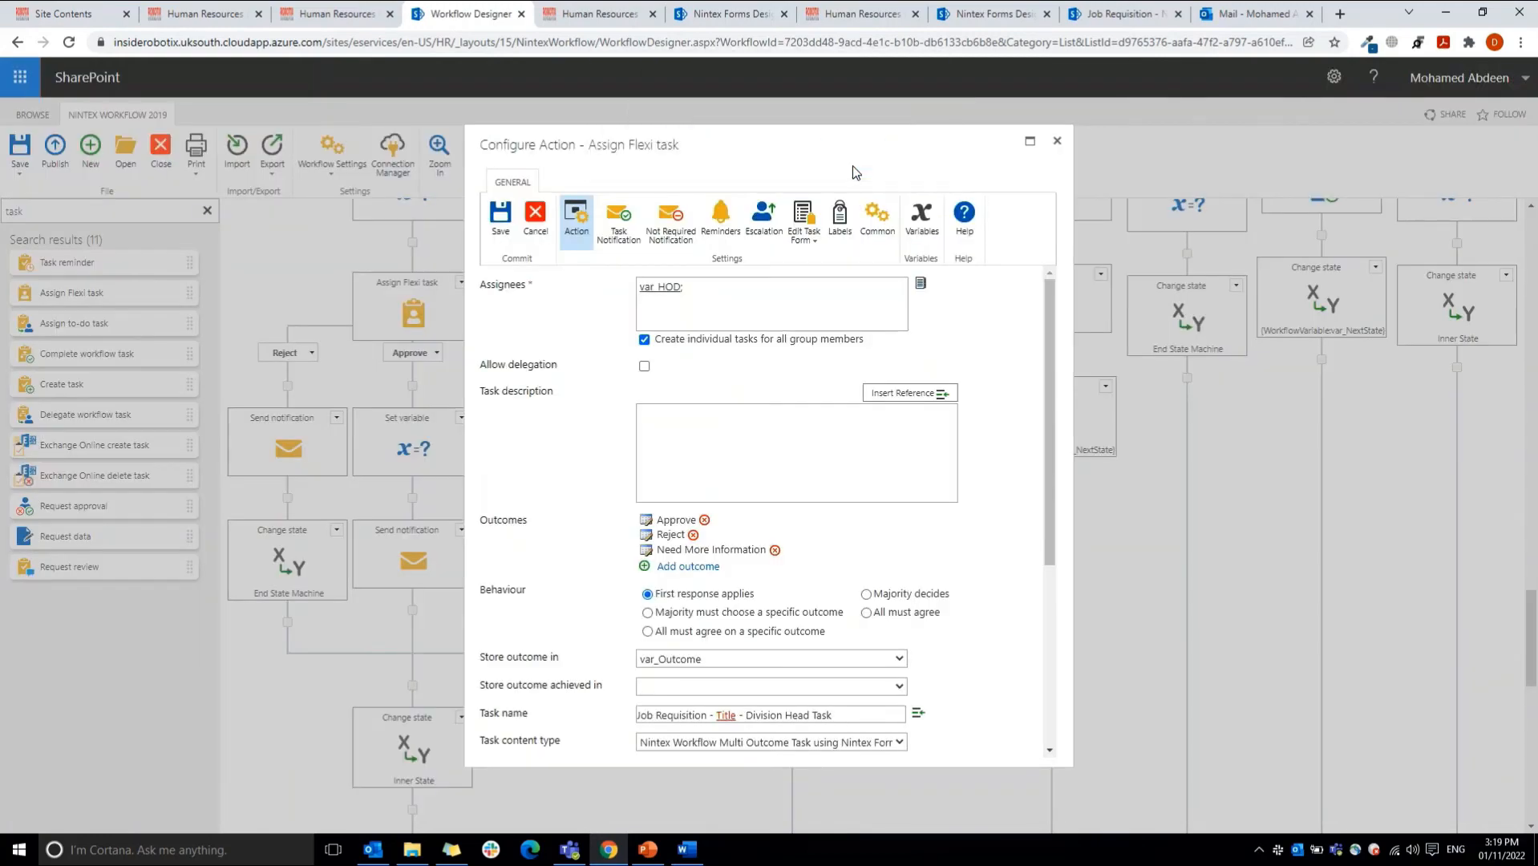
left_click(535, 213)
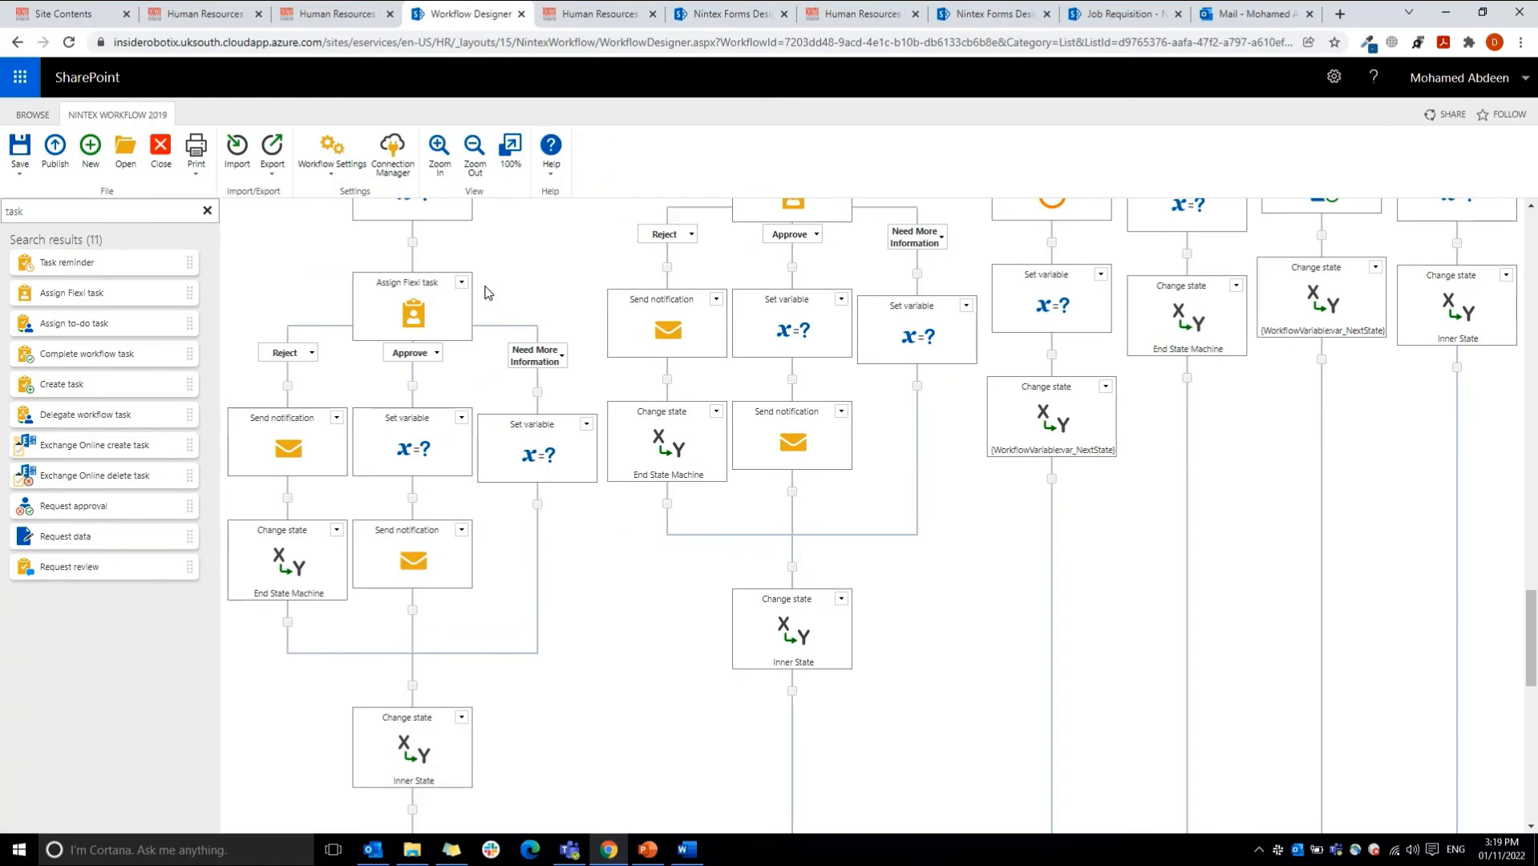
Step: Examine the actions on the Reject, Approve and Need More Information branches of the Division Head Flexi task
mouse_move(449, 302)
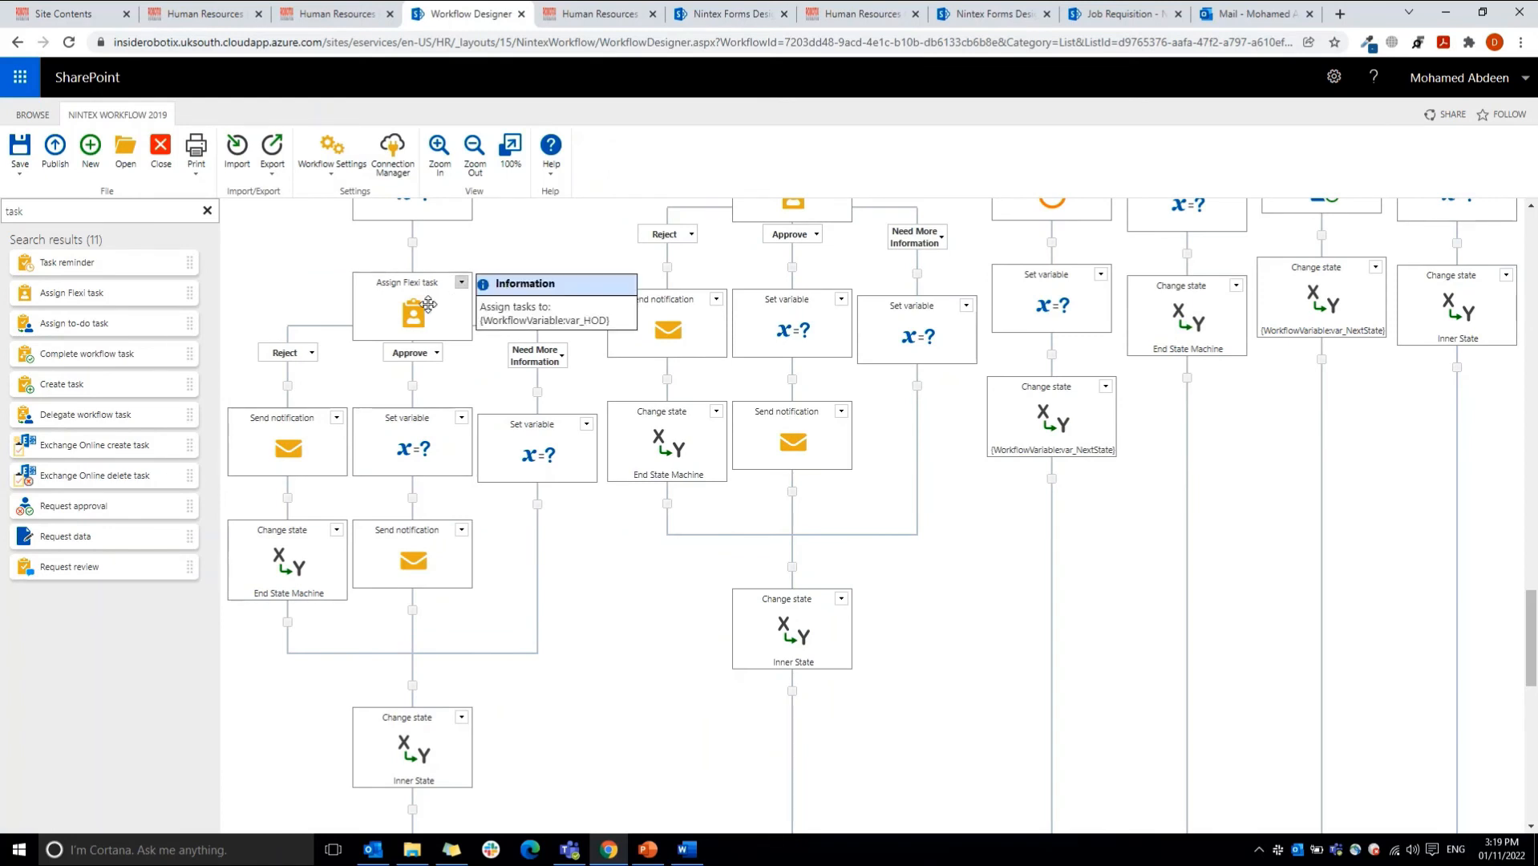
mouse_move(276, 449)
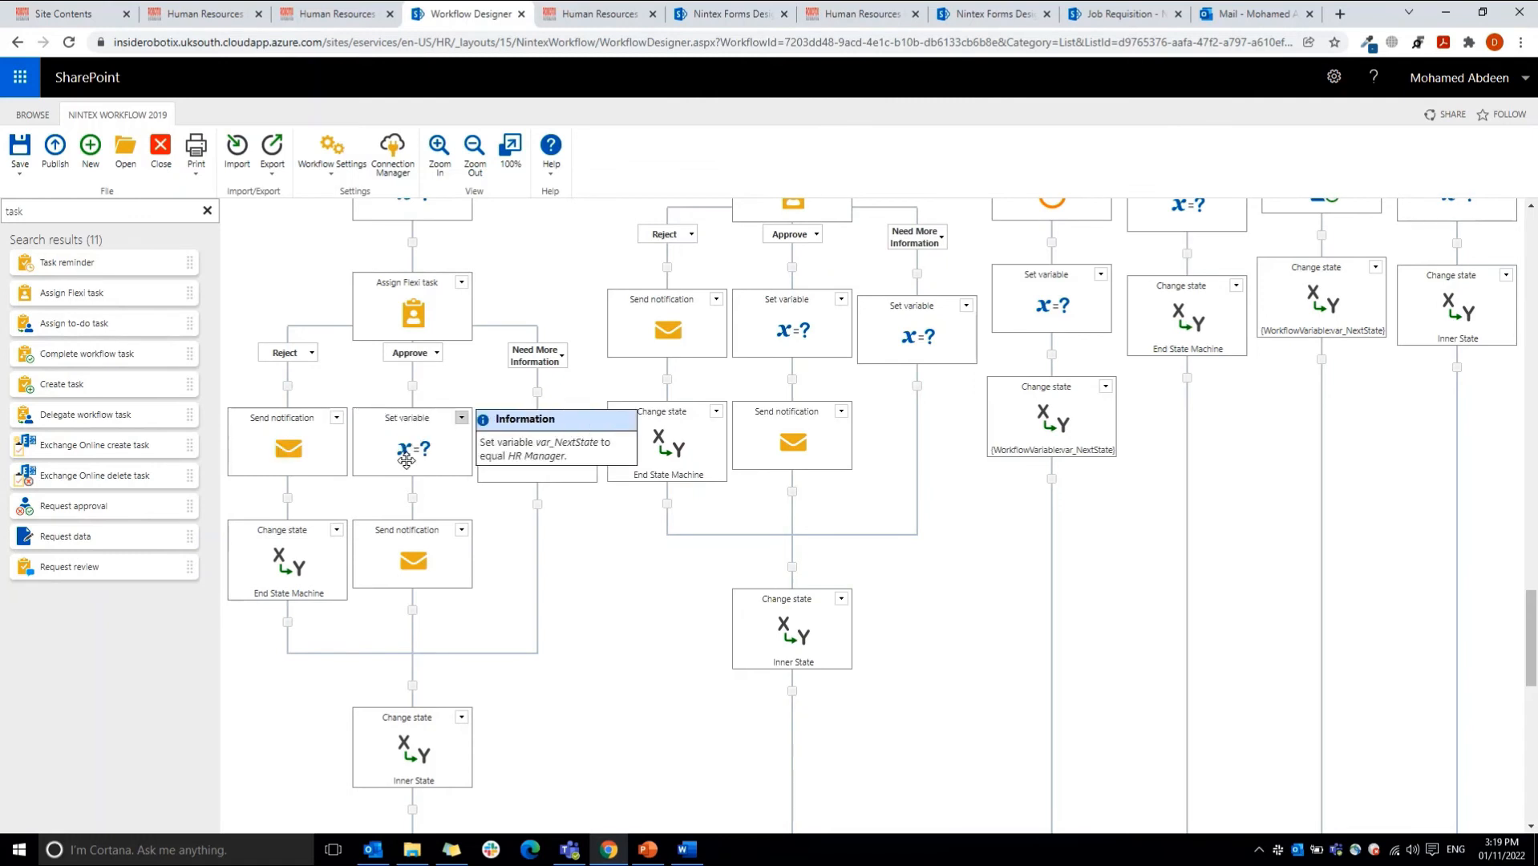
mouse_move(405, 535)
mouse_move(1537, 620)
left_mouse_down()
mouse_move(1535, 500)
mouse_move(1535, 701)
mouse_move(1535, 600)
mouse_move(1534, 624)
left_mouse_up()
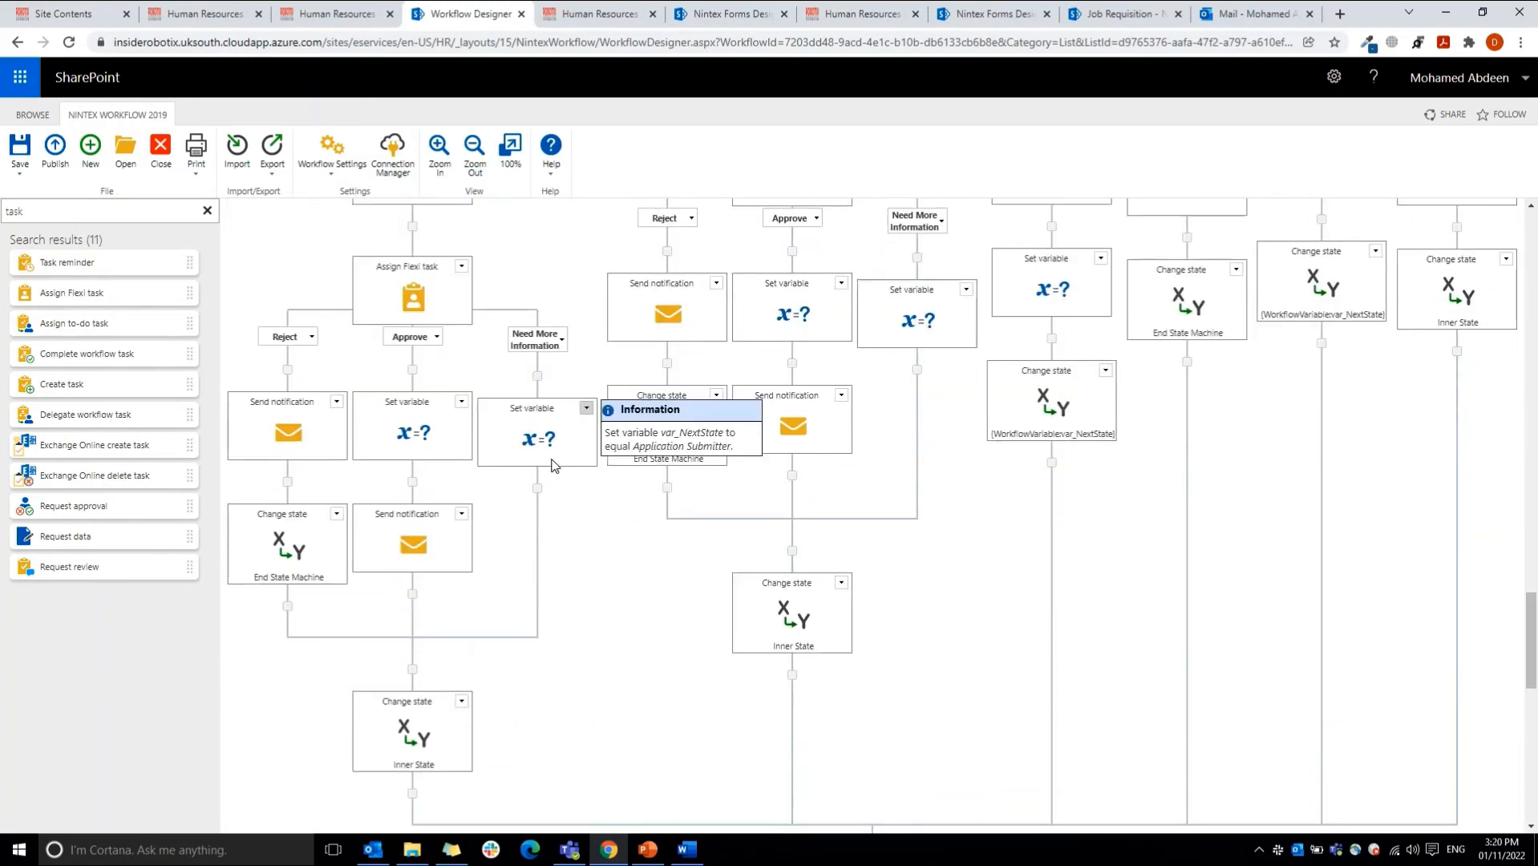
mouse_move(1531, 635)
left_mouse_down()
mouse_move(1532, 539)
mouse_move(1533, 606)
left_mouse_up()
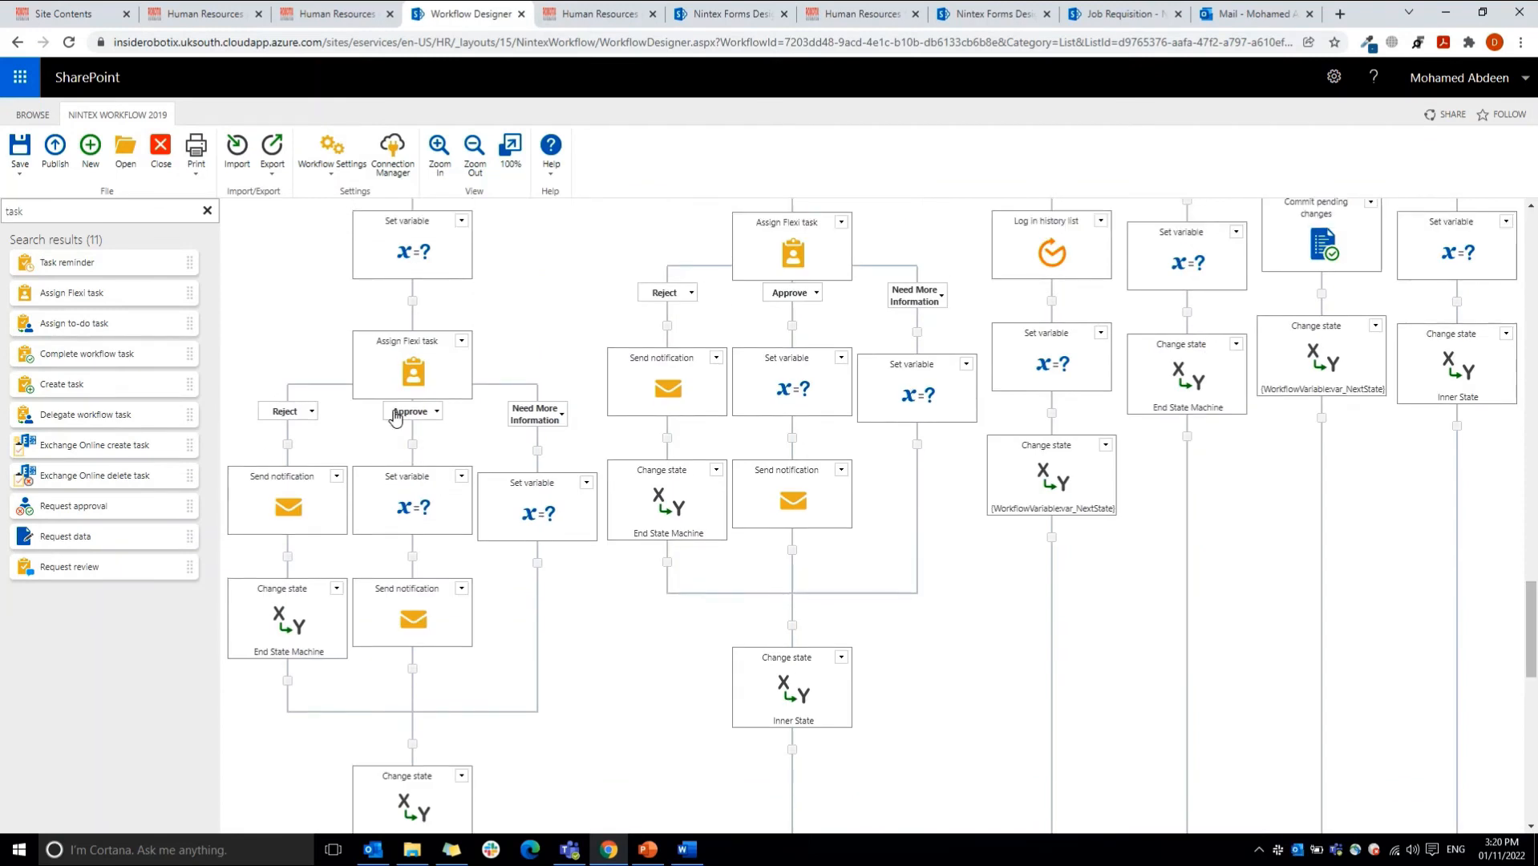
Step: Review the configurations of the Set variable and Send notification actions on the Division Head's Approve branch
mouse_move(409, 497)
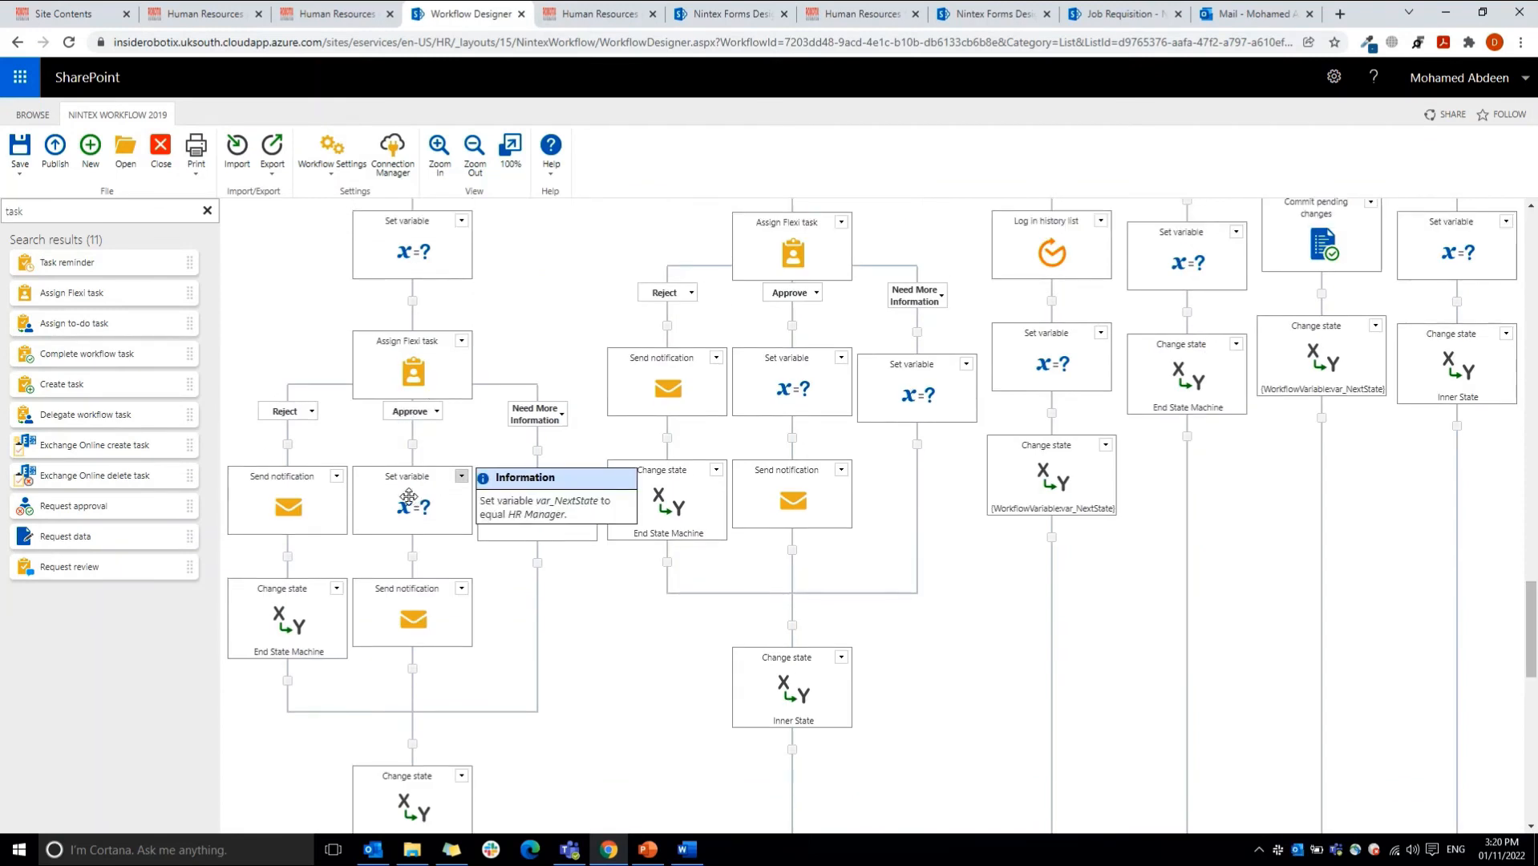
double_click(409, 498)
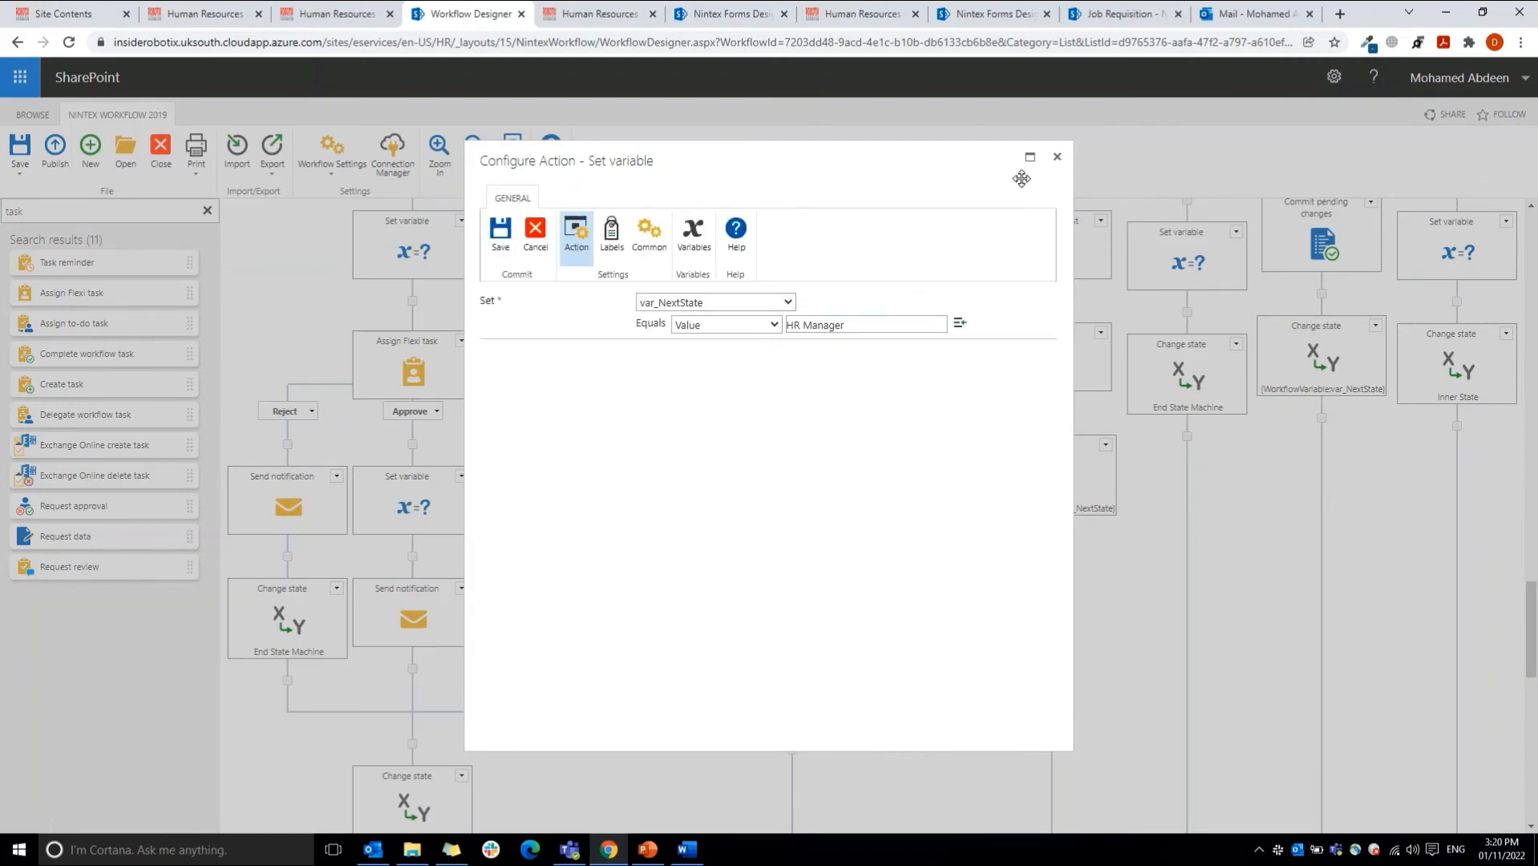
left_click(1057, 158)
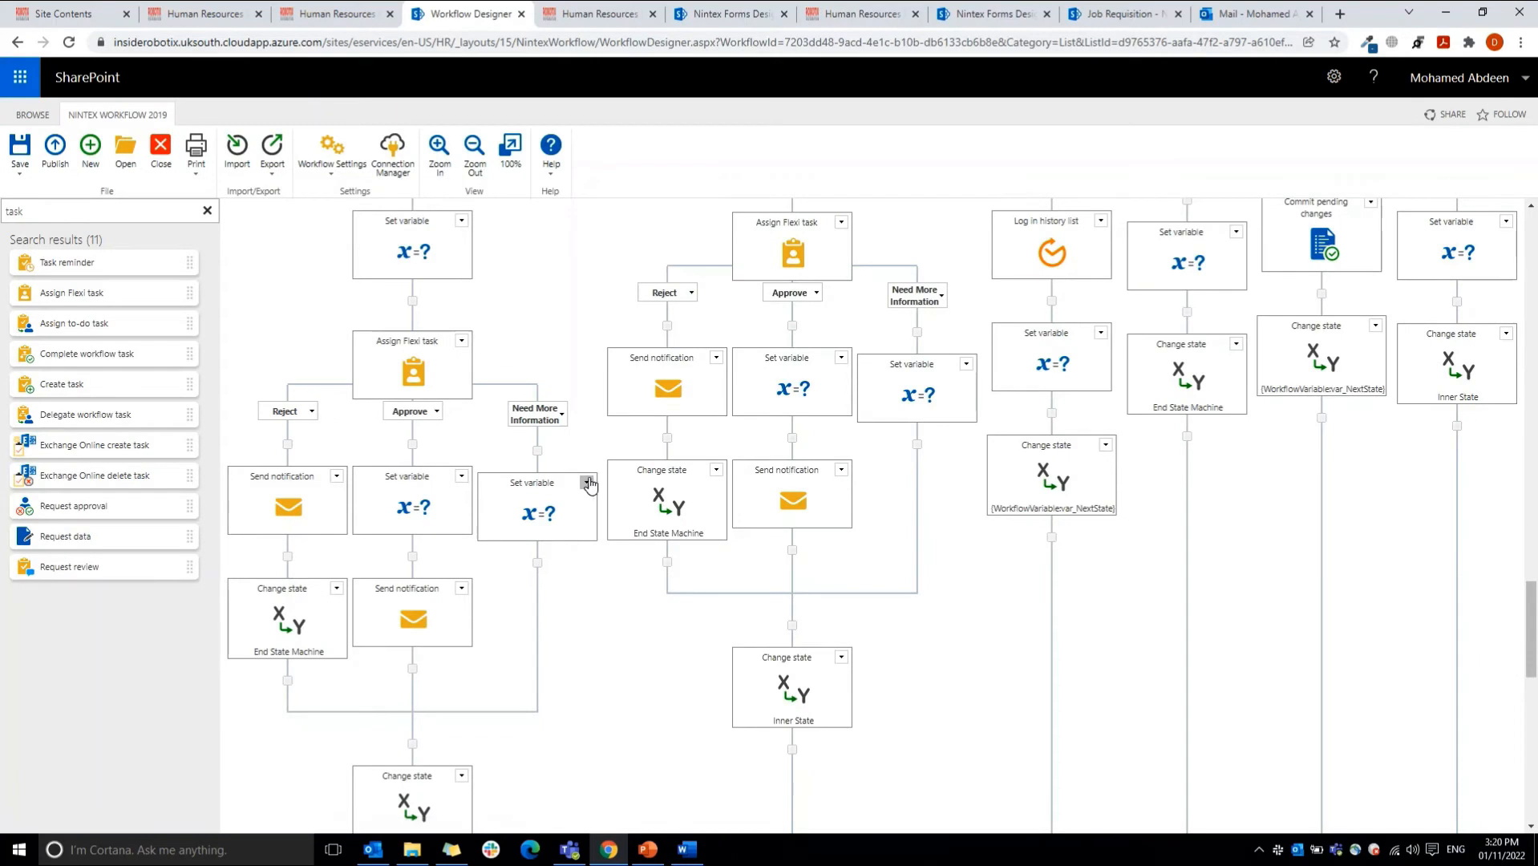
double_click(413, 617)
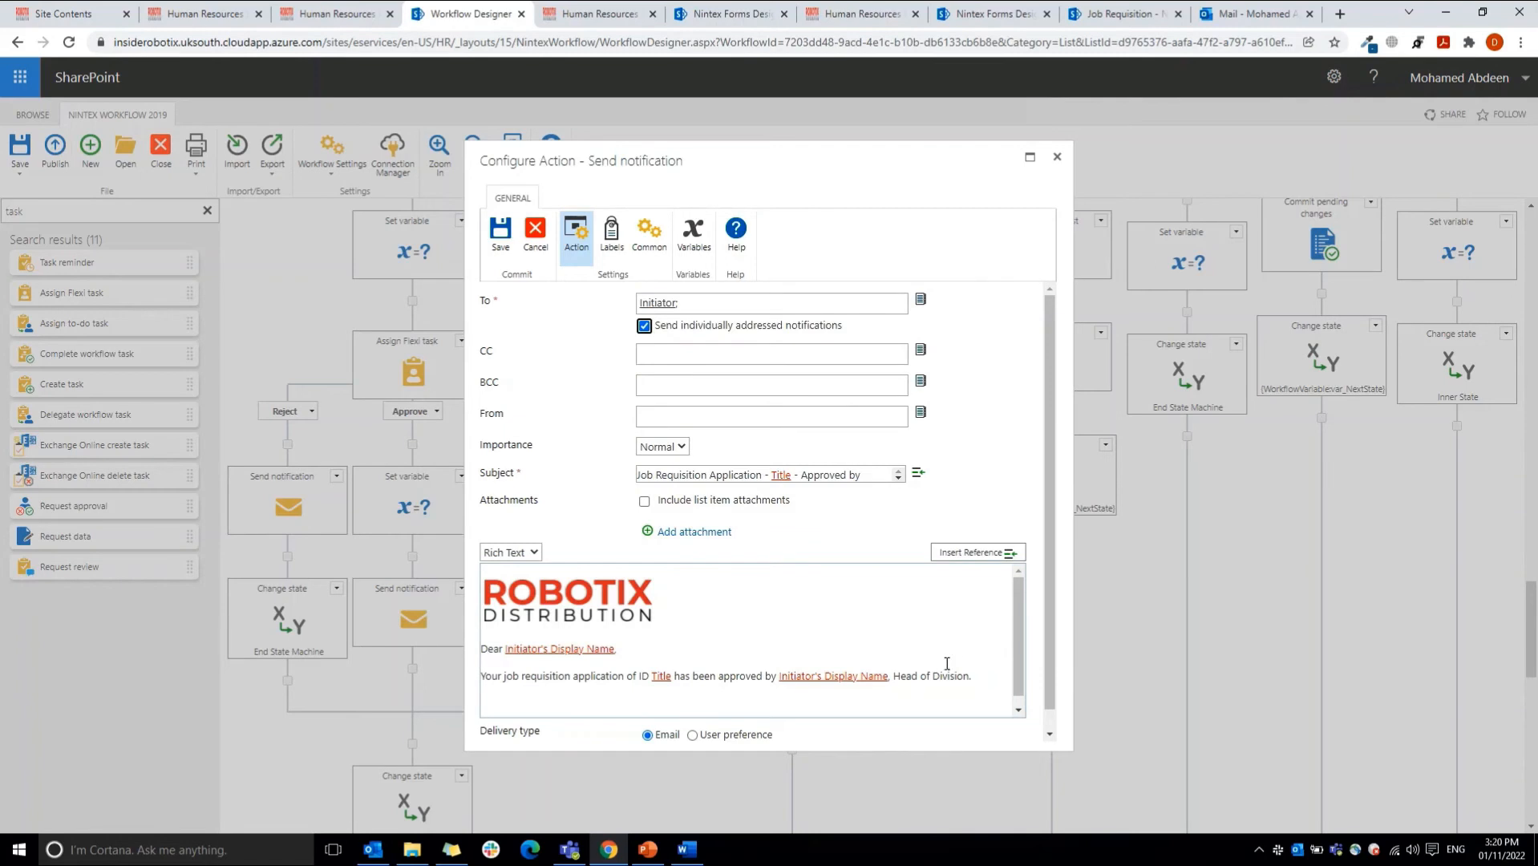
left_click(1057, 163)
Step: Follow the Inner State branch of the state machine and inspect the next state configured in its Change state action
scroll(737, 539, "up", 1)
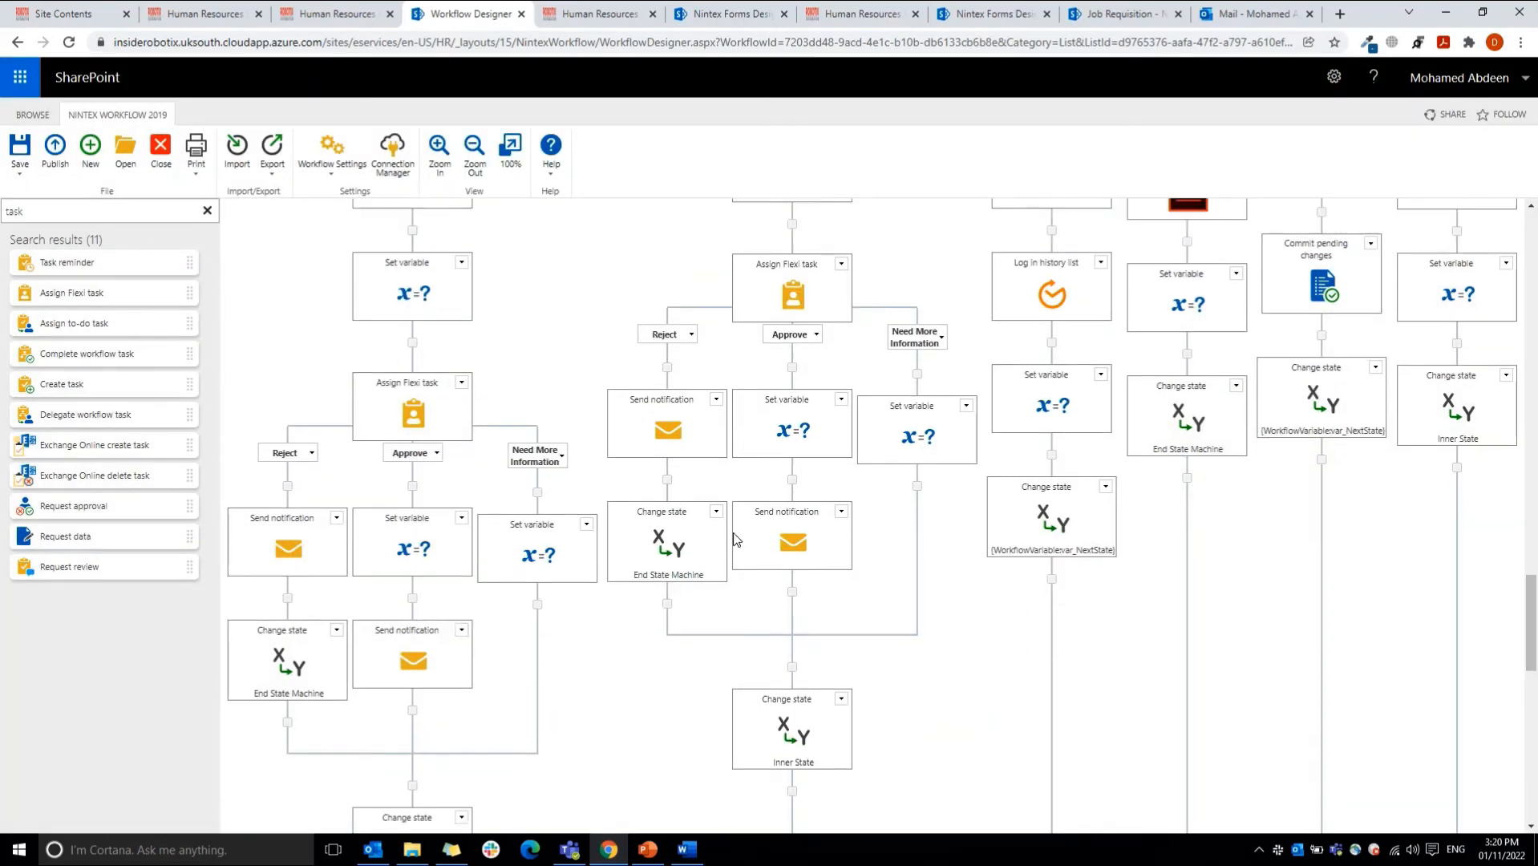
left_click_drag(1531, 616, 1535, 633)
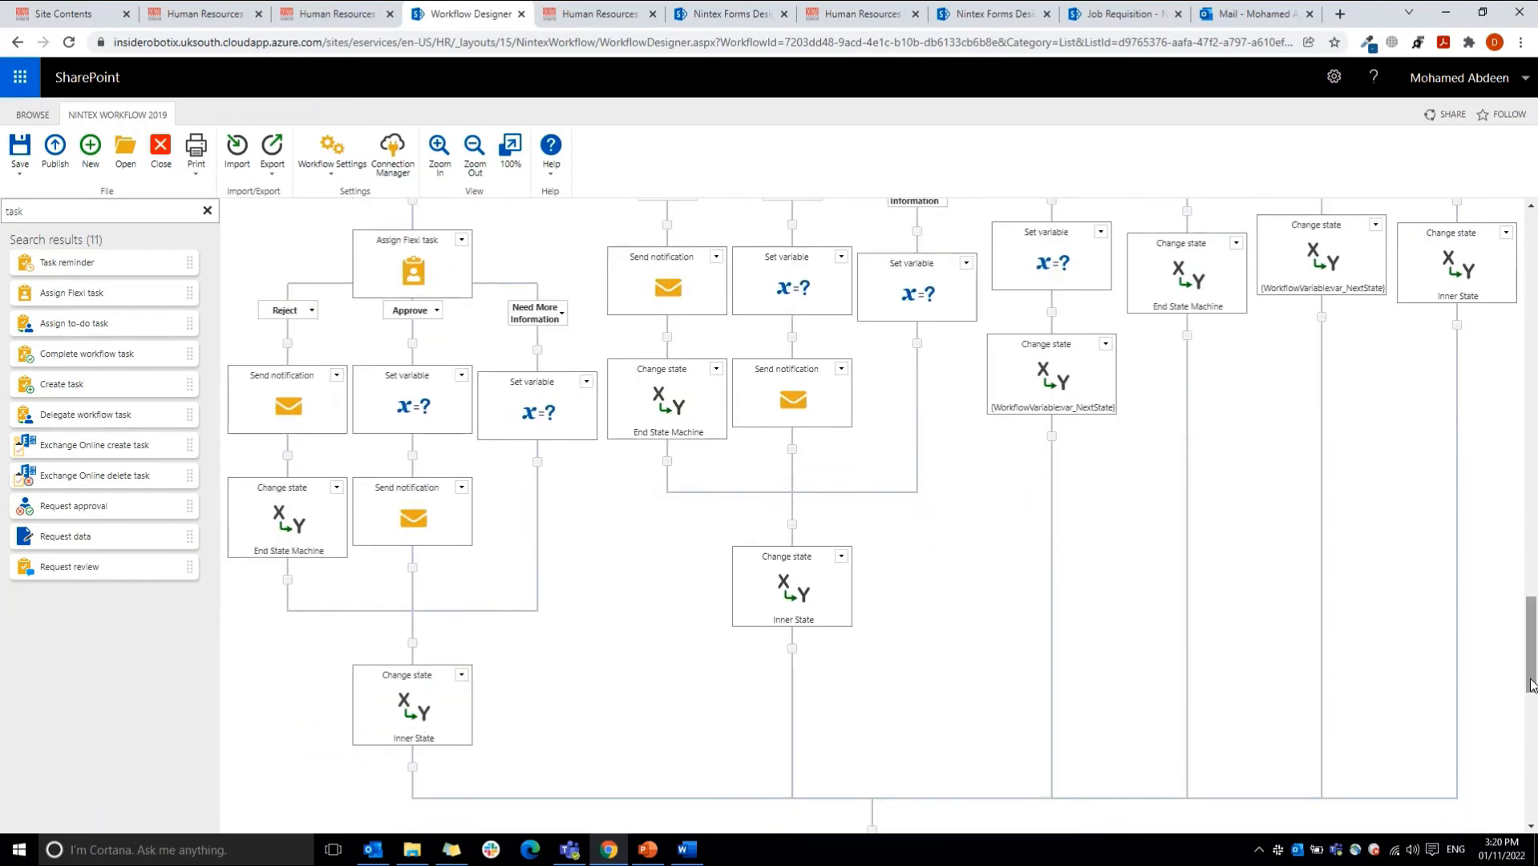
left_click_drag(1532, 685, 1526, 583)
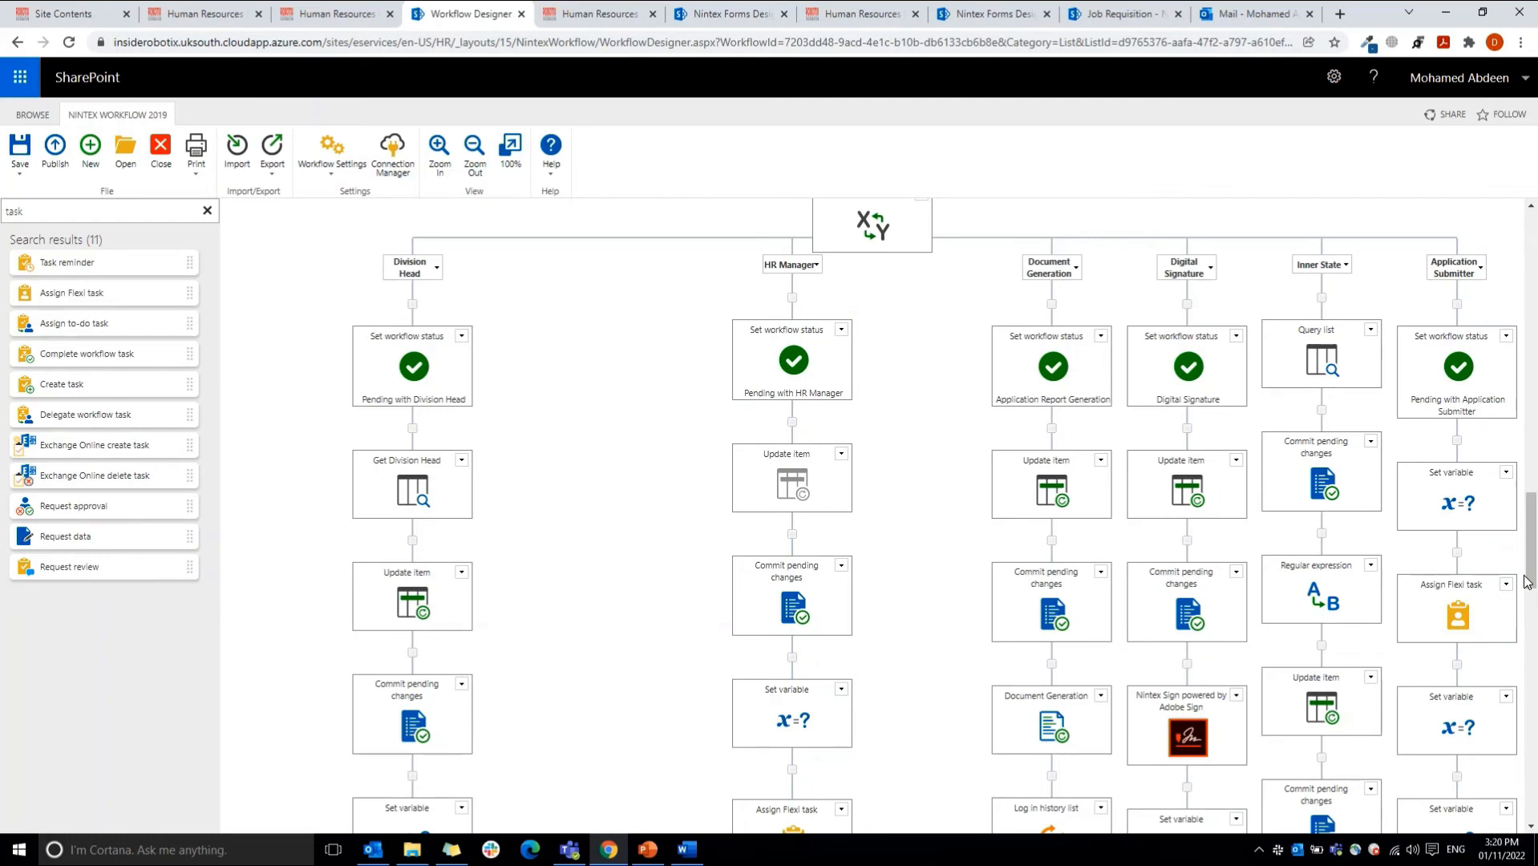
mouse_move(1319, 391)
left_click_drag(1531, 541, 1531, 569)
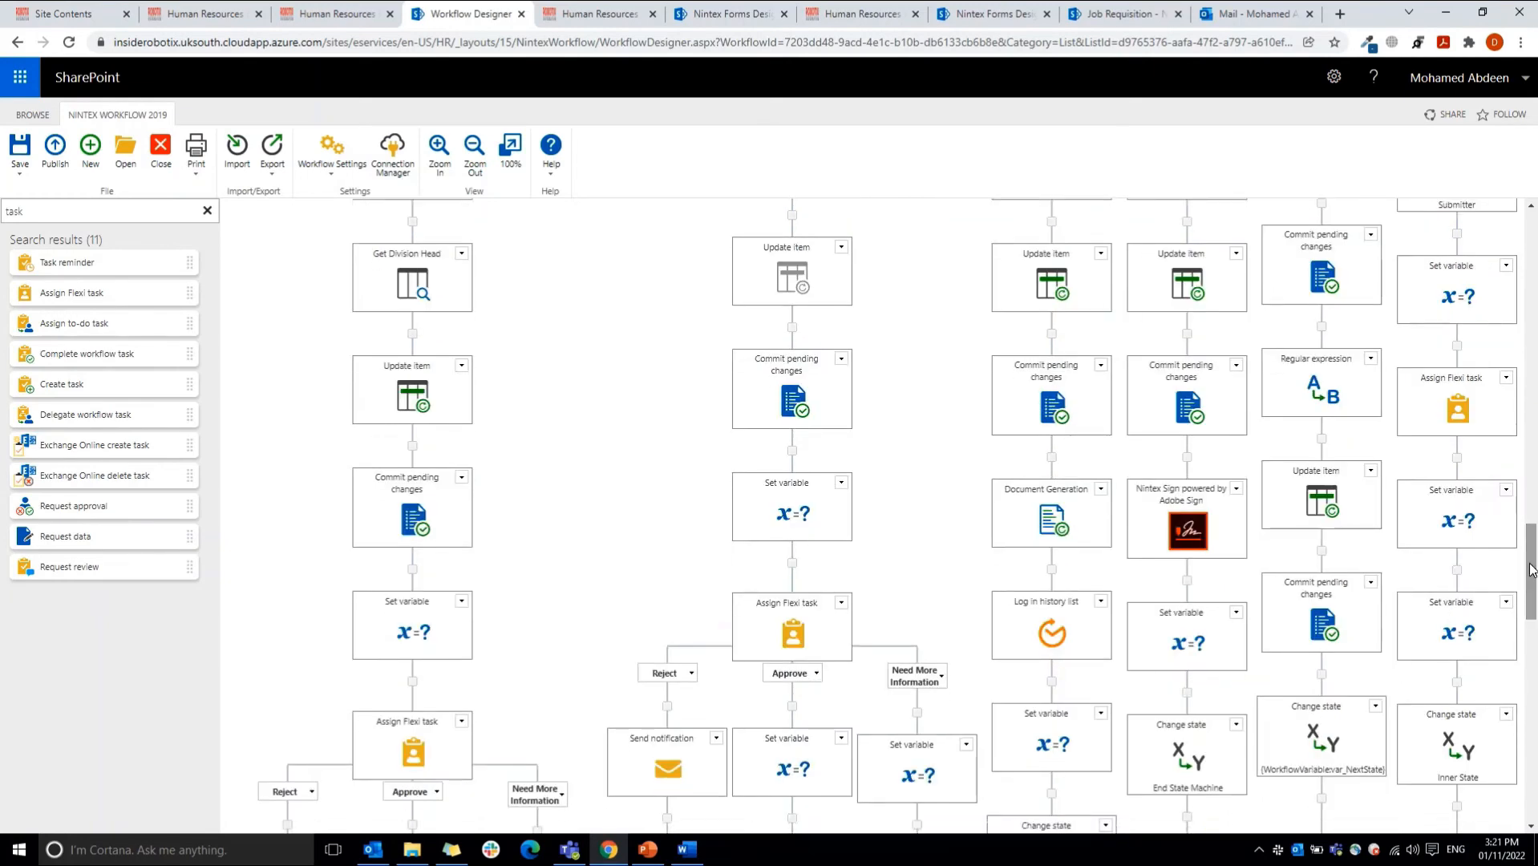
double_click(1332, 750)
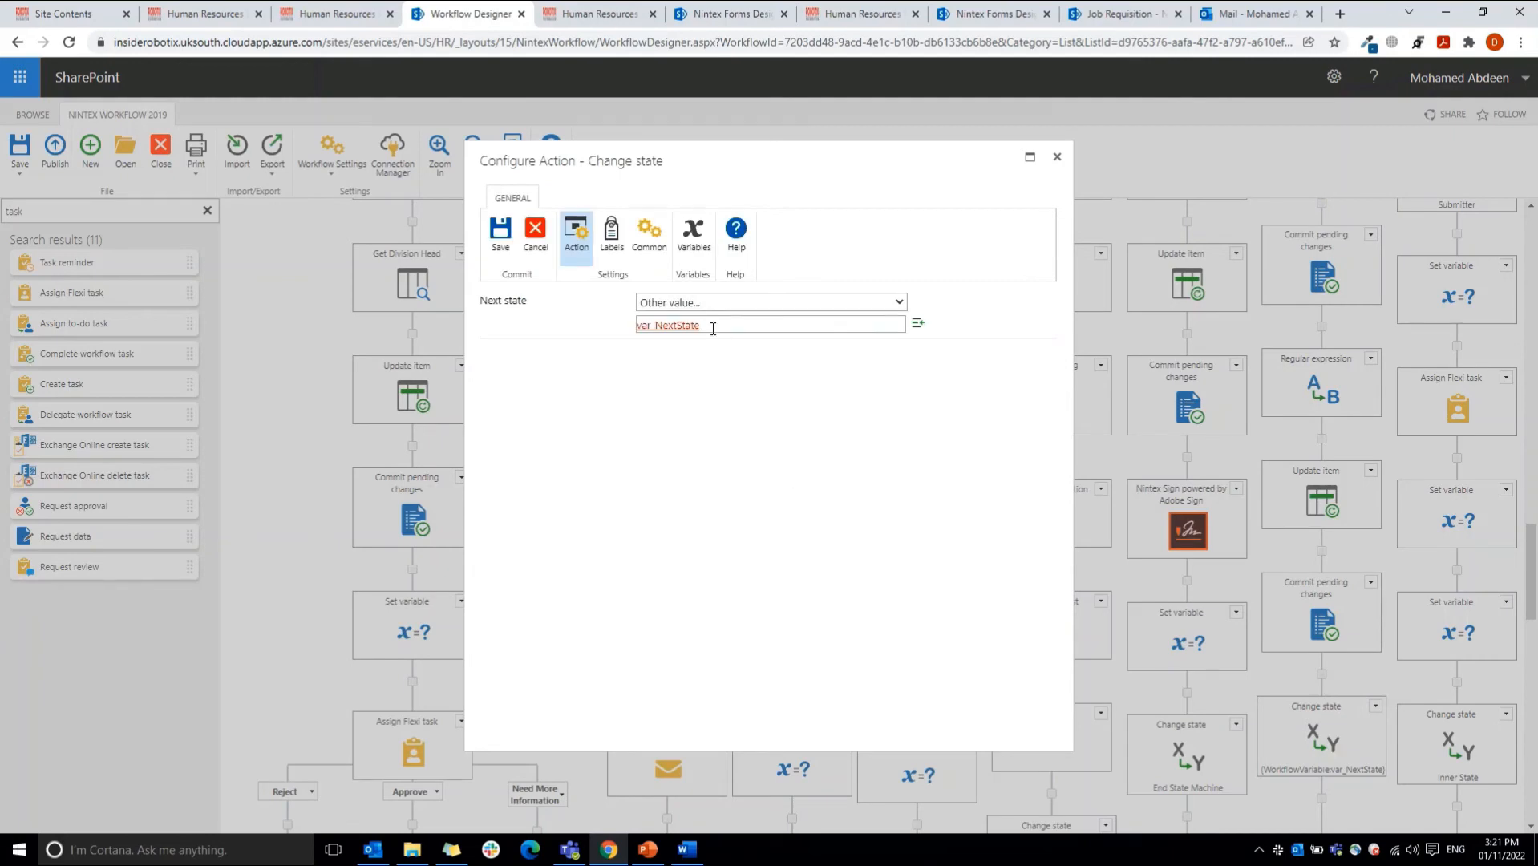
left_click(535, 233)
Step: Recheck the Set variable action on the Division Head's Approve branch and close its configuration
left_click_drag(1533, 593, 1533, 635)
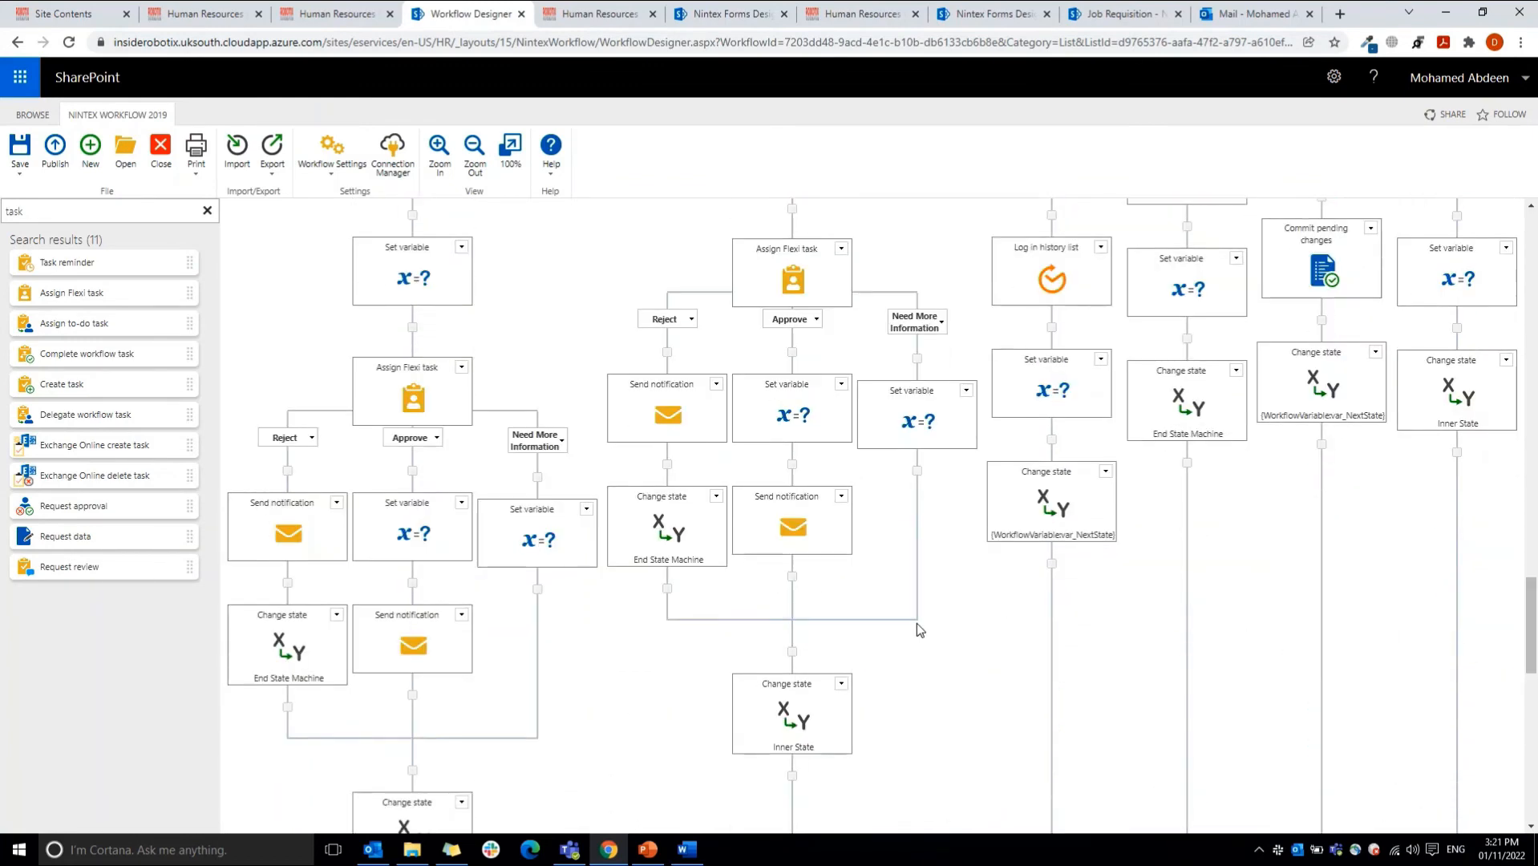
double_click(405, 536)
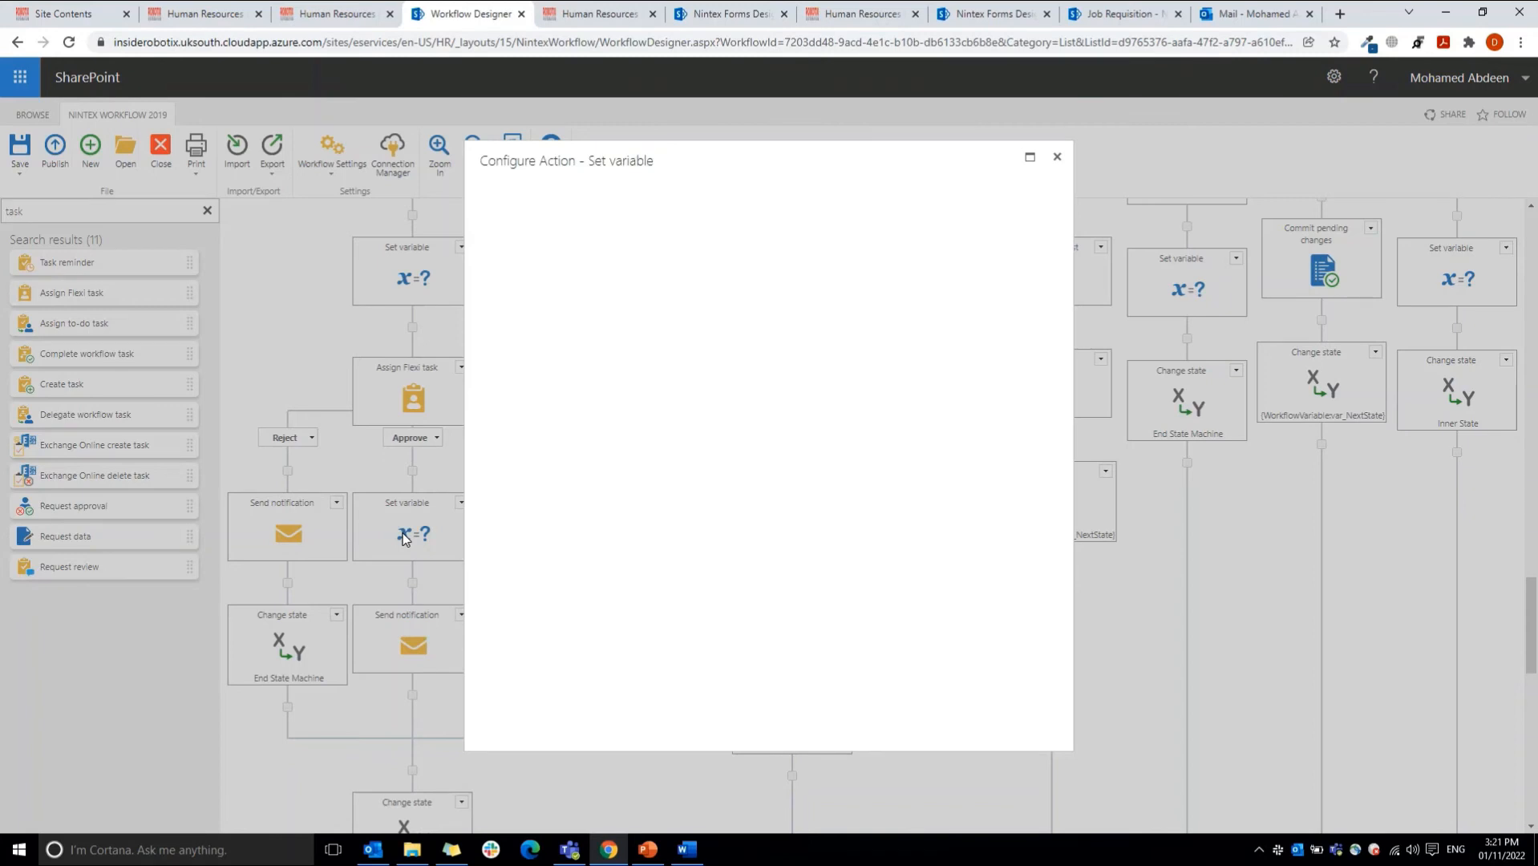
left_click(1057, 157)
Step: Open the Query list action on the Inner State branch and check which list it queries
scroll(1535, 549, "up", 10)
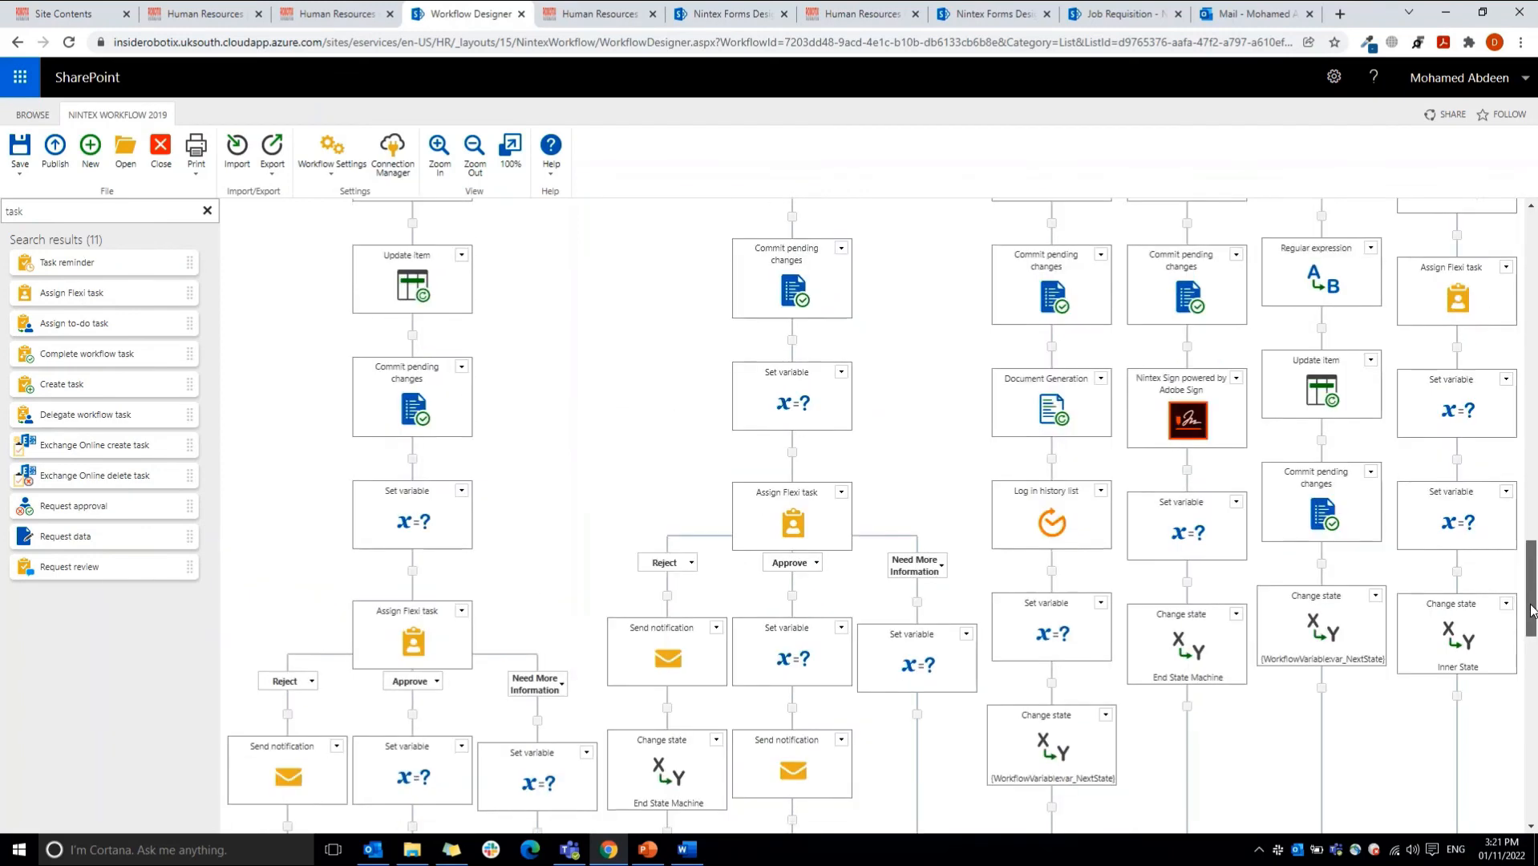
left_click_drag(1528, 557, 1528, 559)
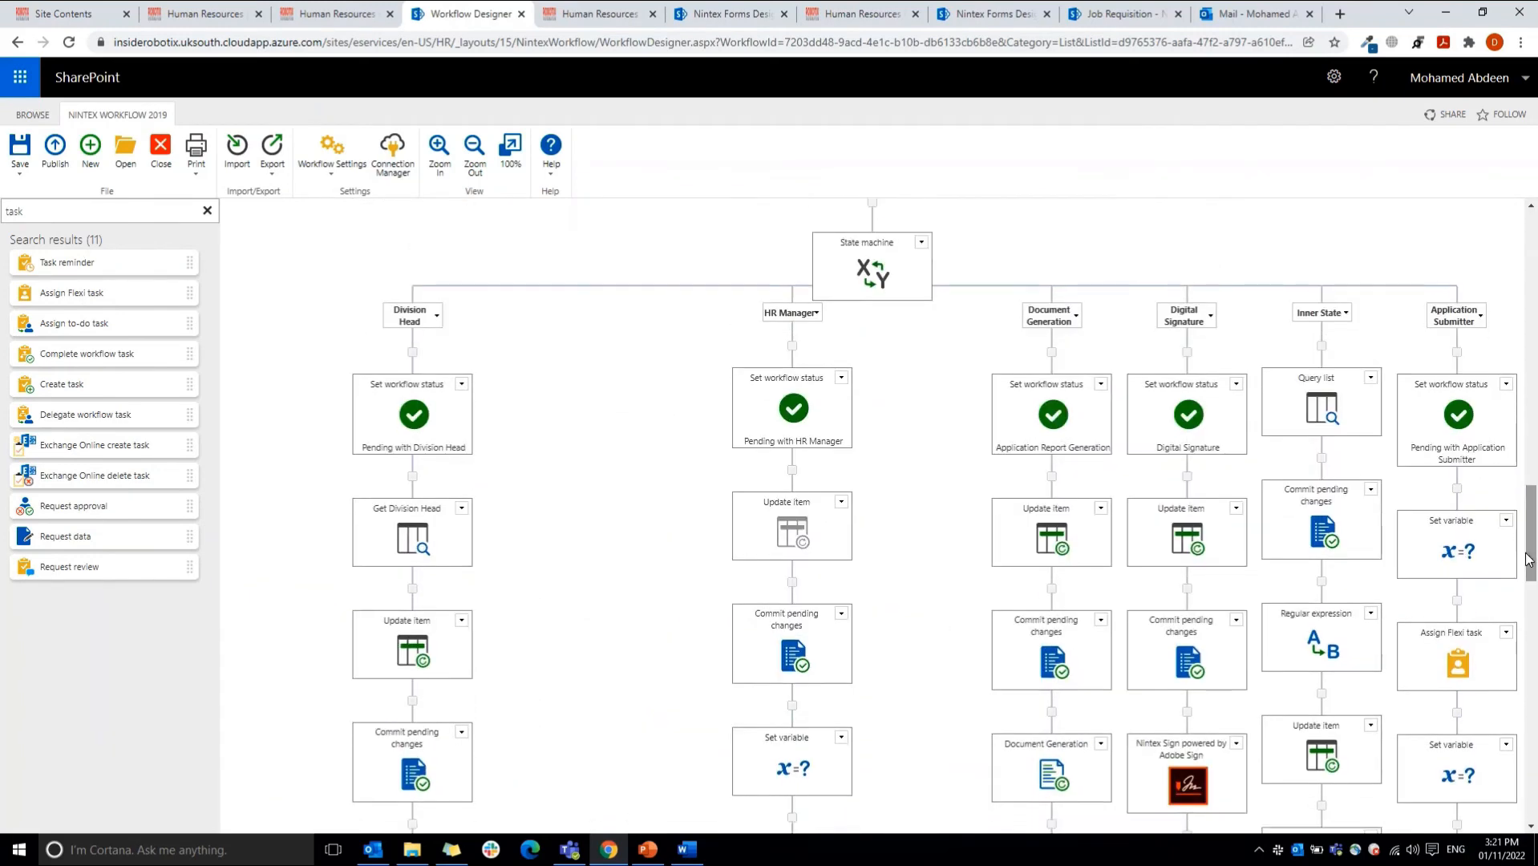
double_click(1331, 414)
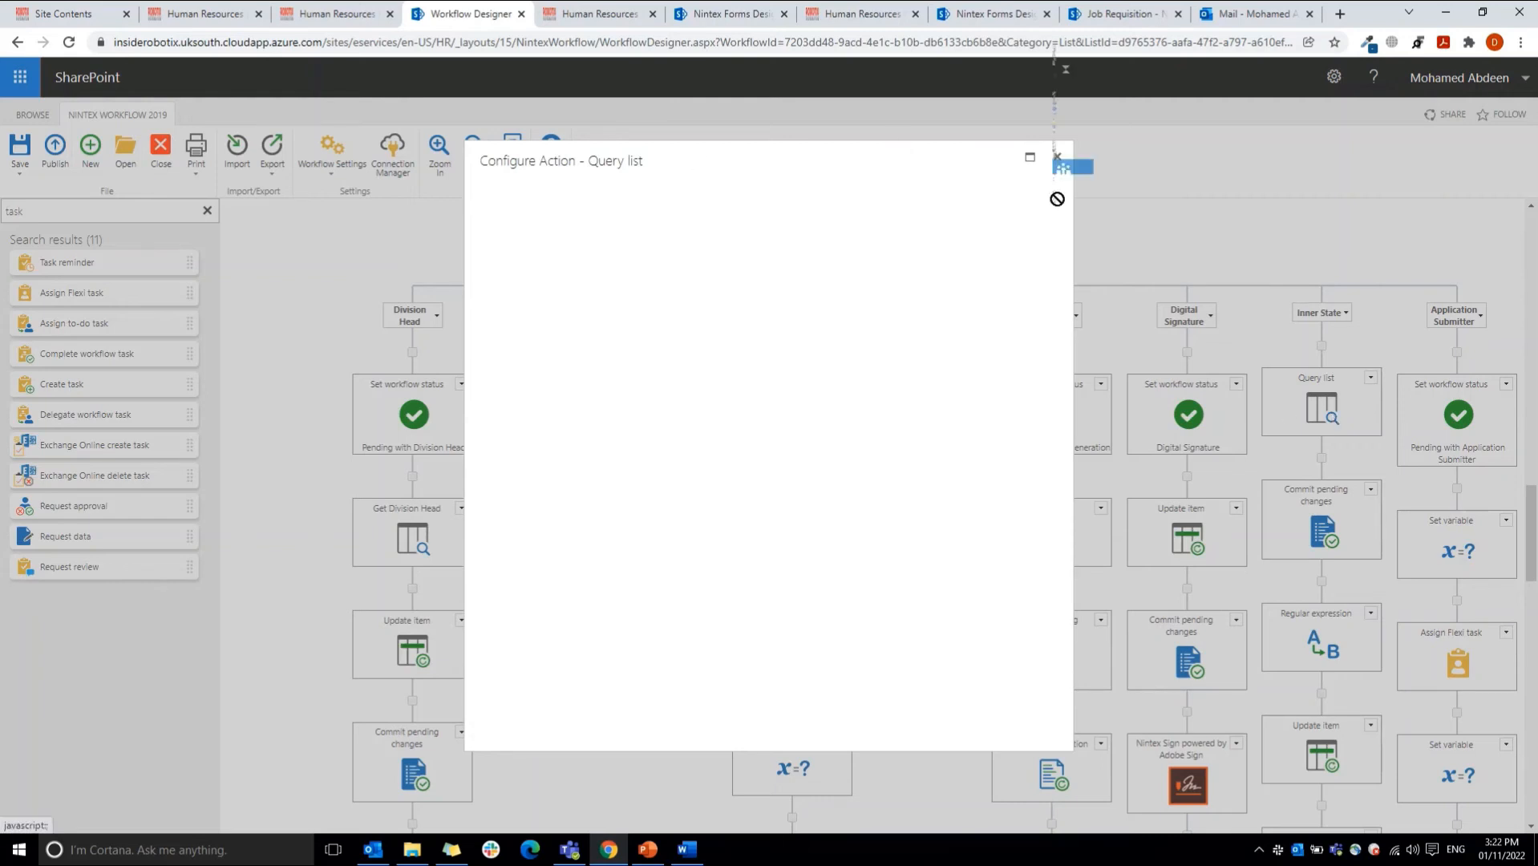
left_click(1057, 157)
double_click(1314, 405)
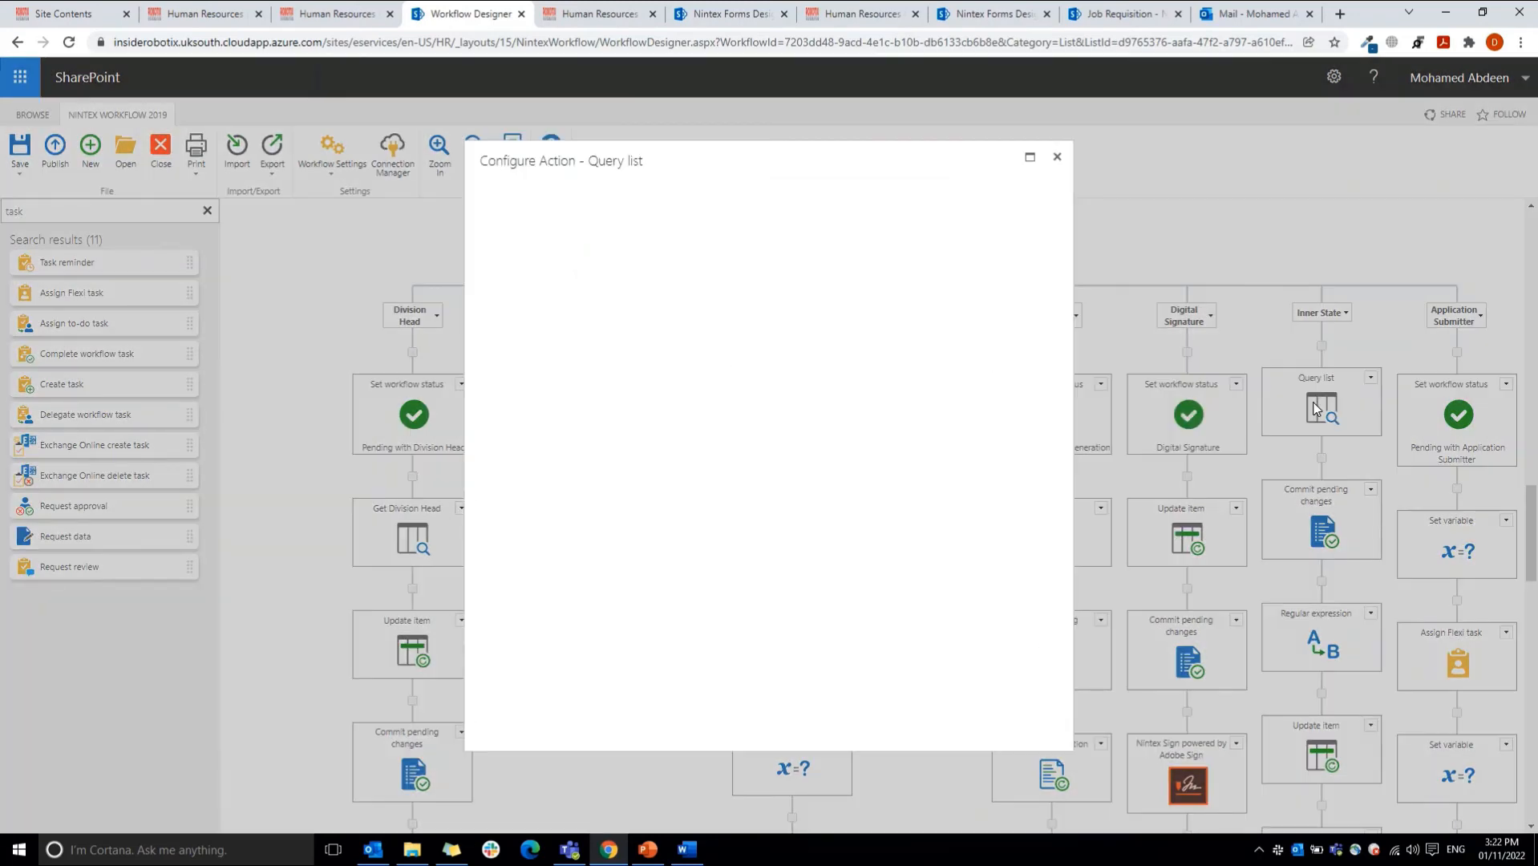
mouse_move(650, 10)
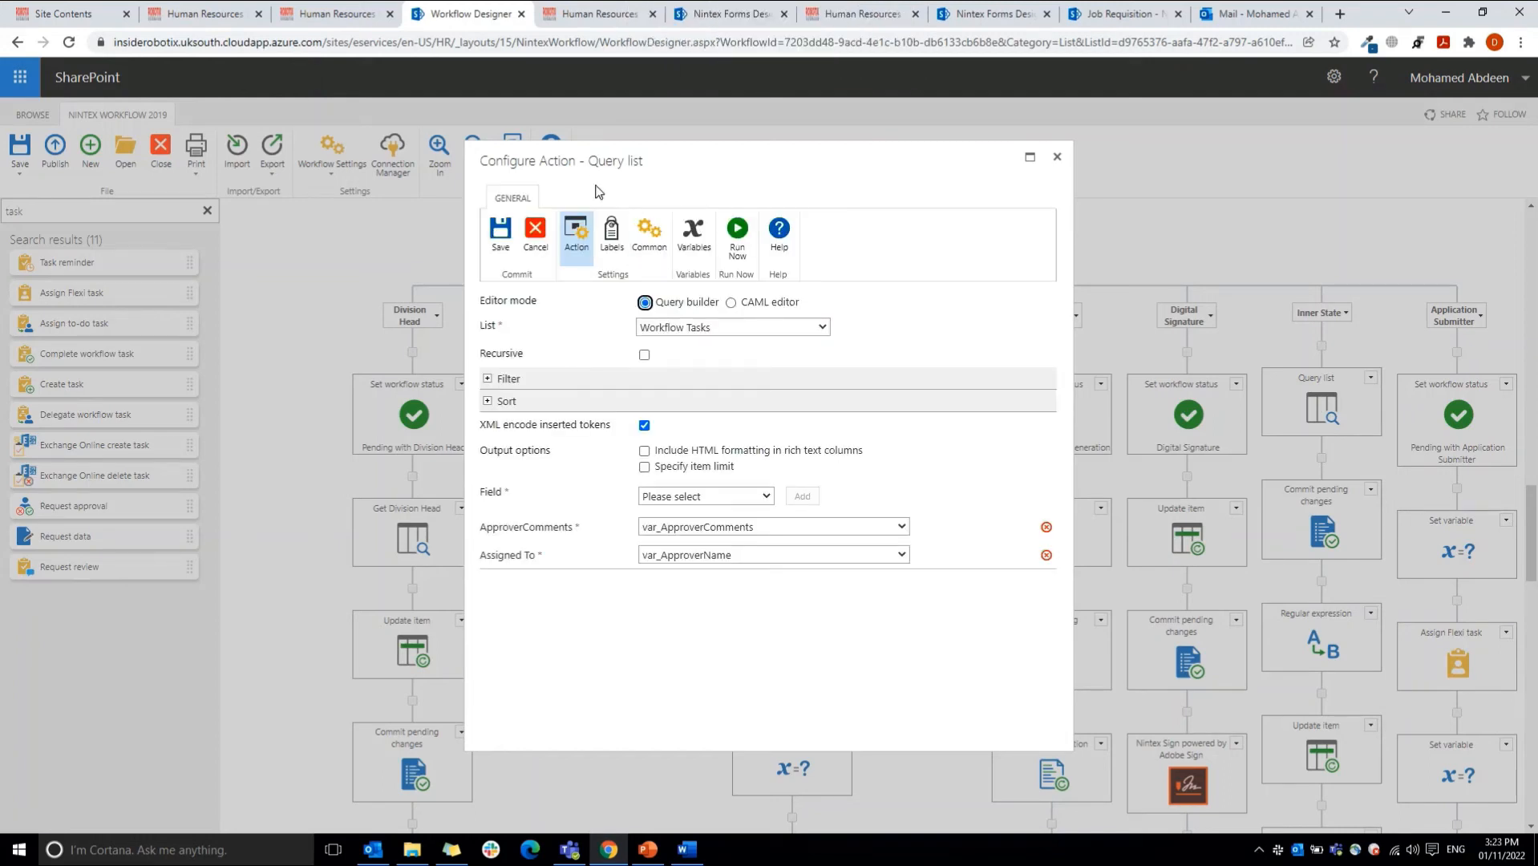
left_click(663, 343)
left_click(693, 328)
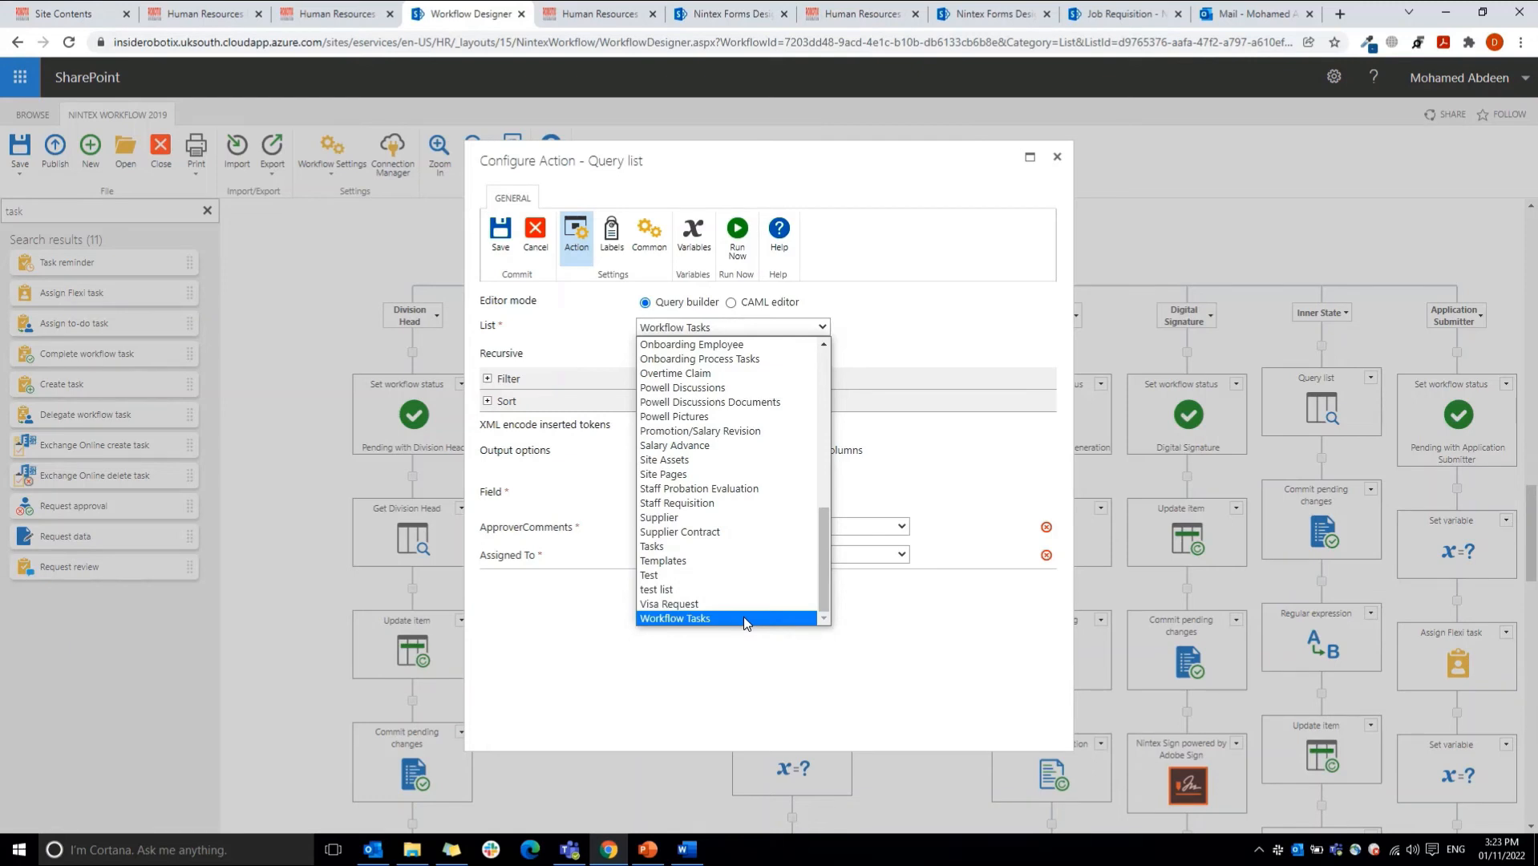
Step: Review the Query list action's filter rule and the variables storing its output fields, and close the configuration without saving
left_click(508, 378)
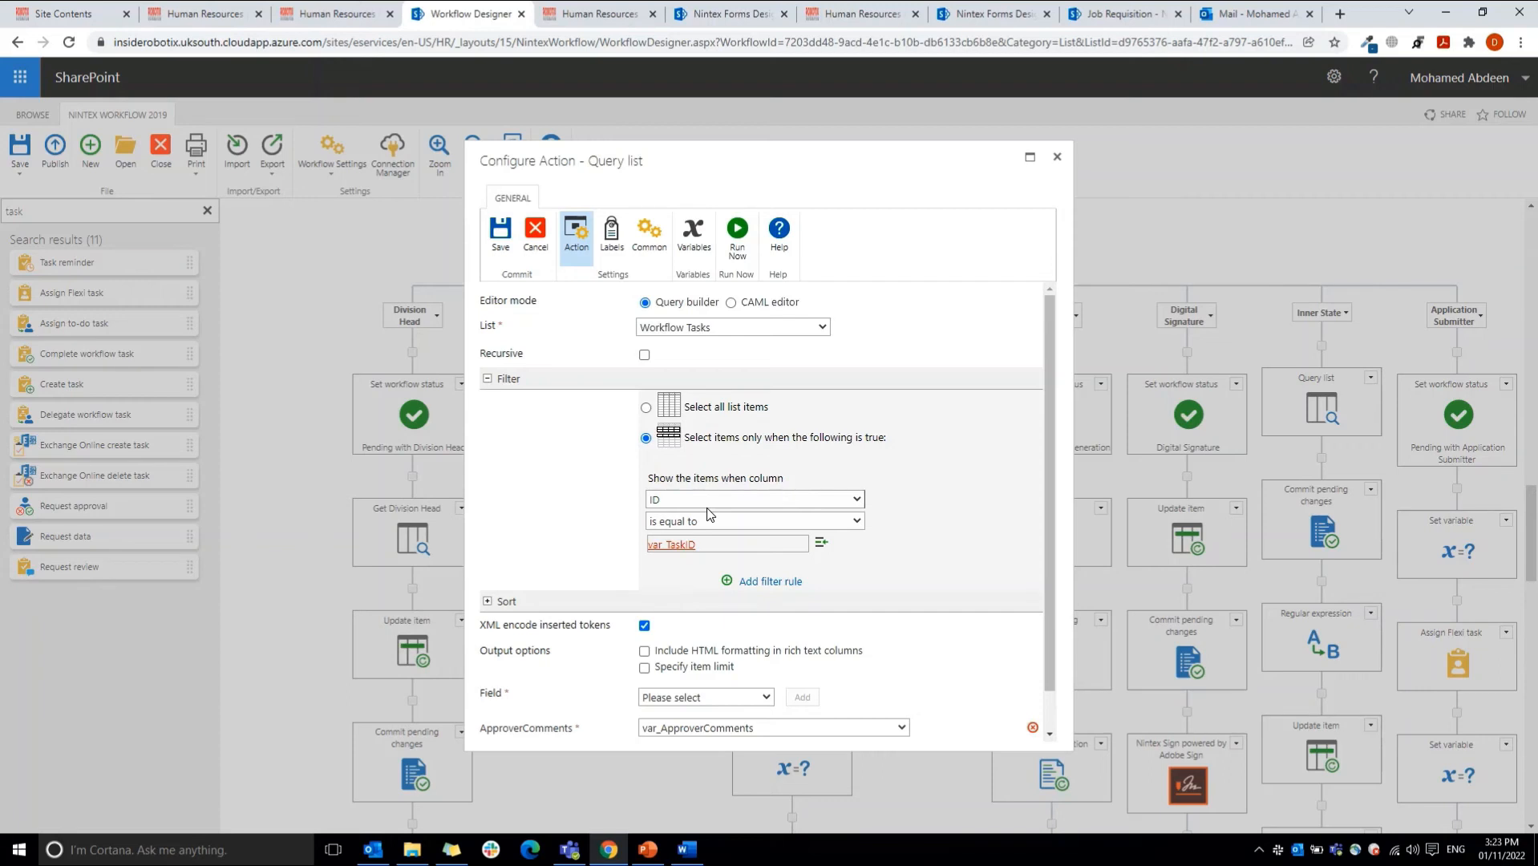
left_click(702, 551)
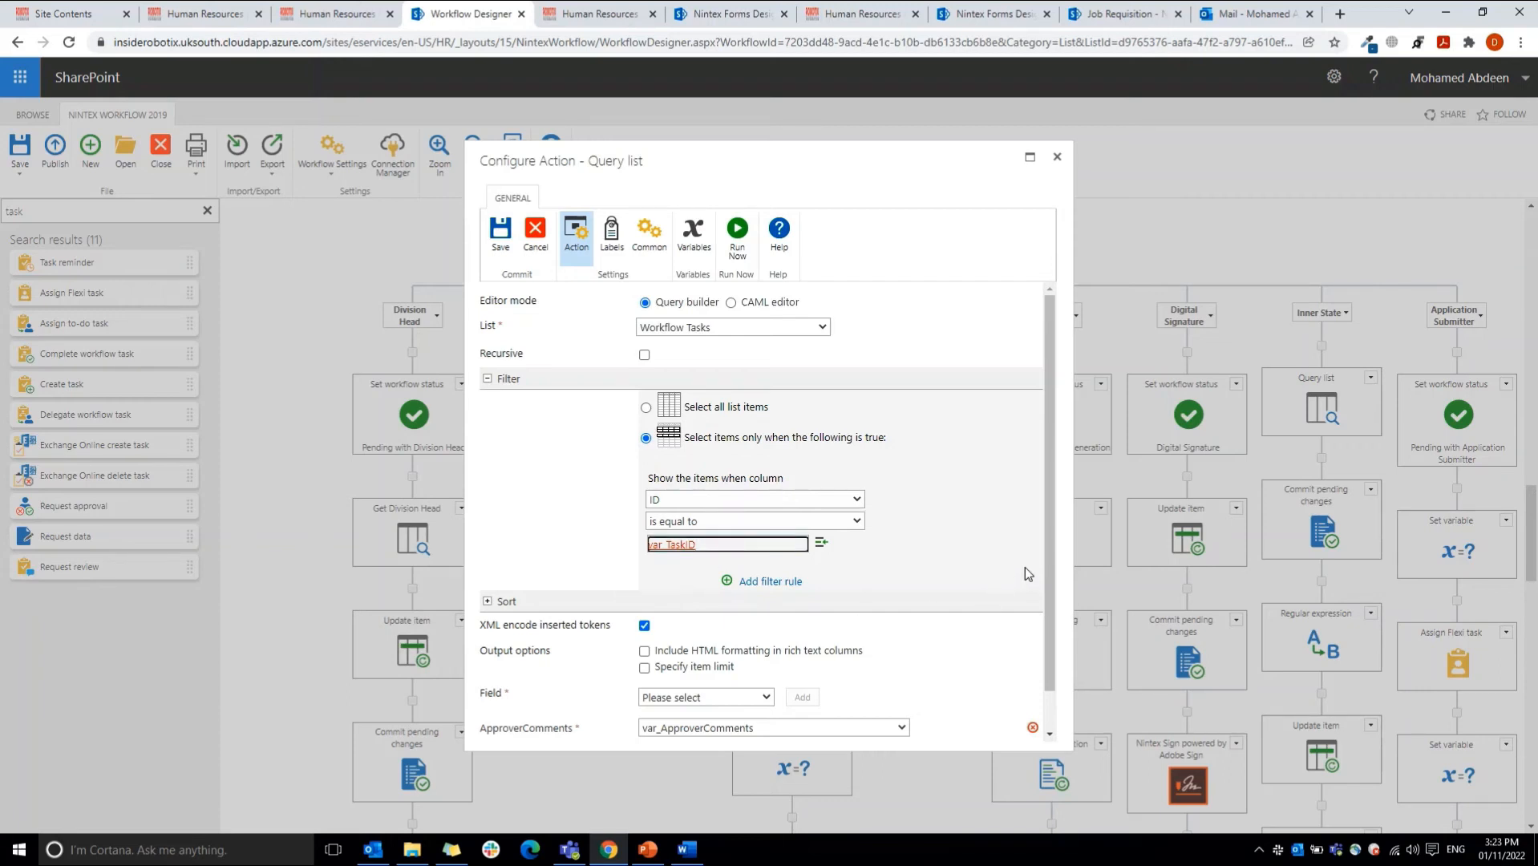
scroll(1017, 665, "down", 1)
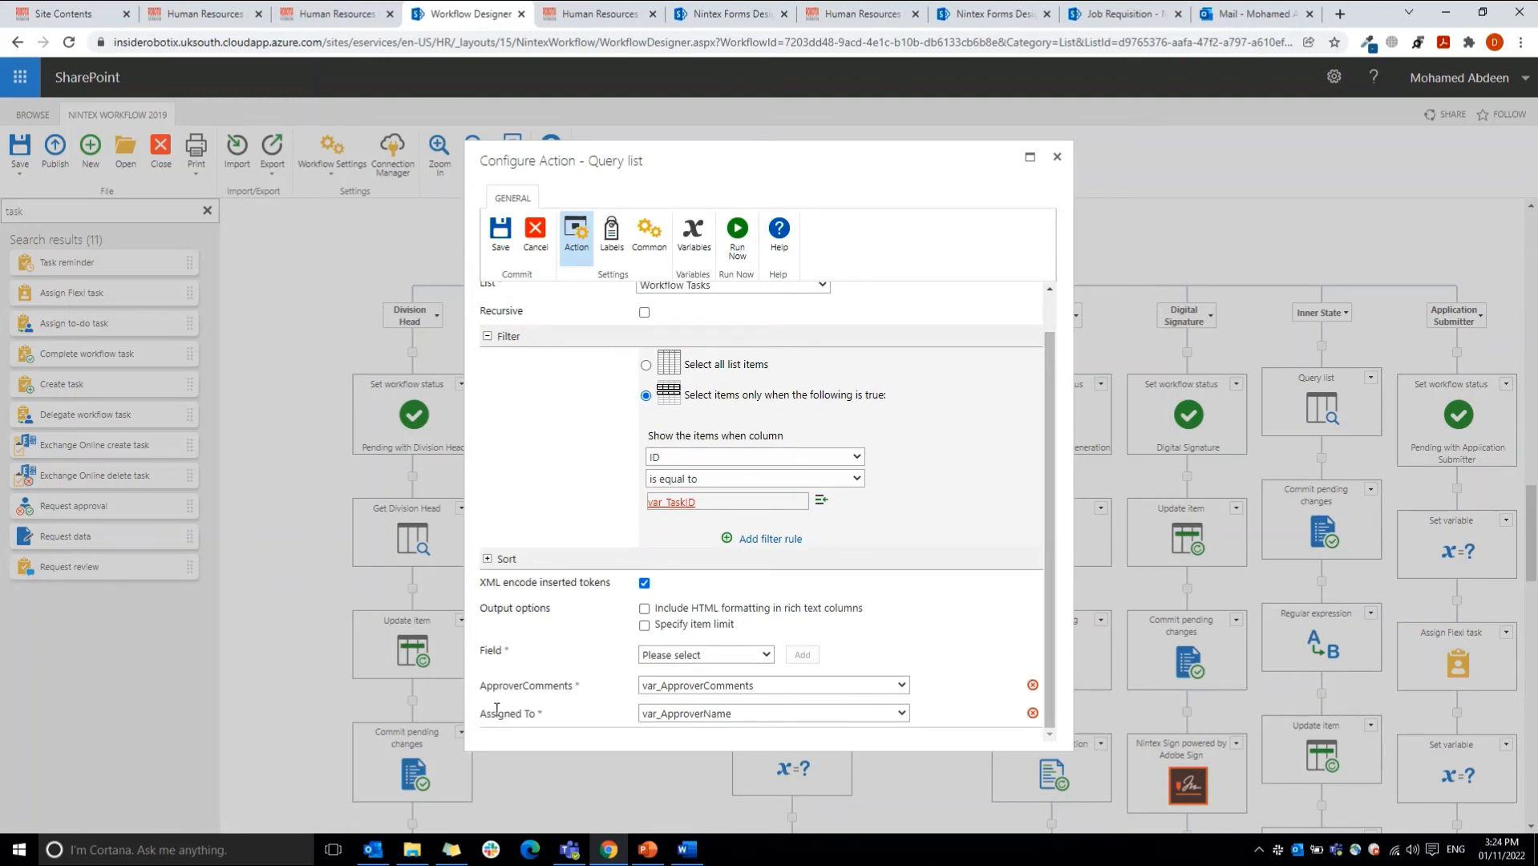
left_click(687, 658)
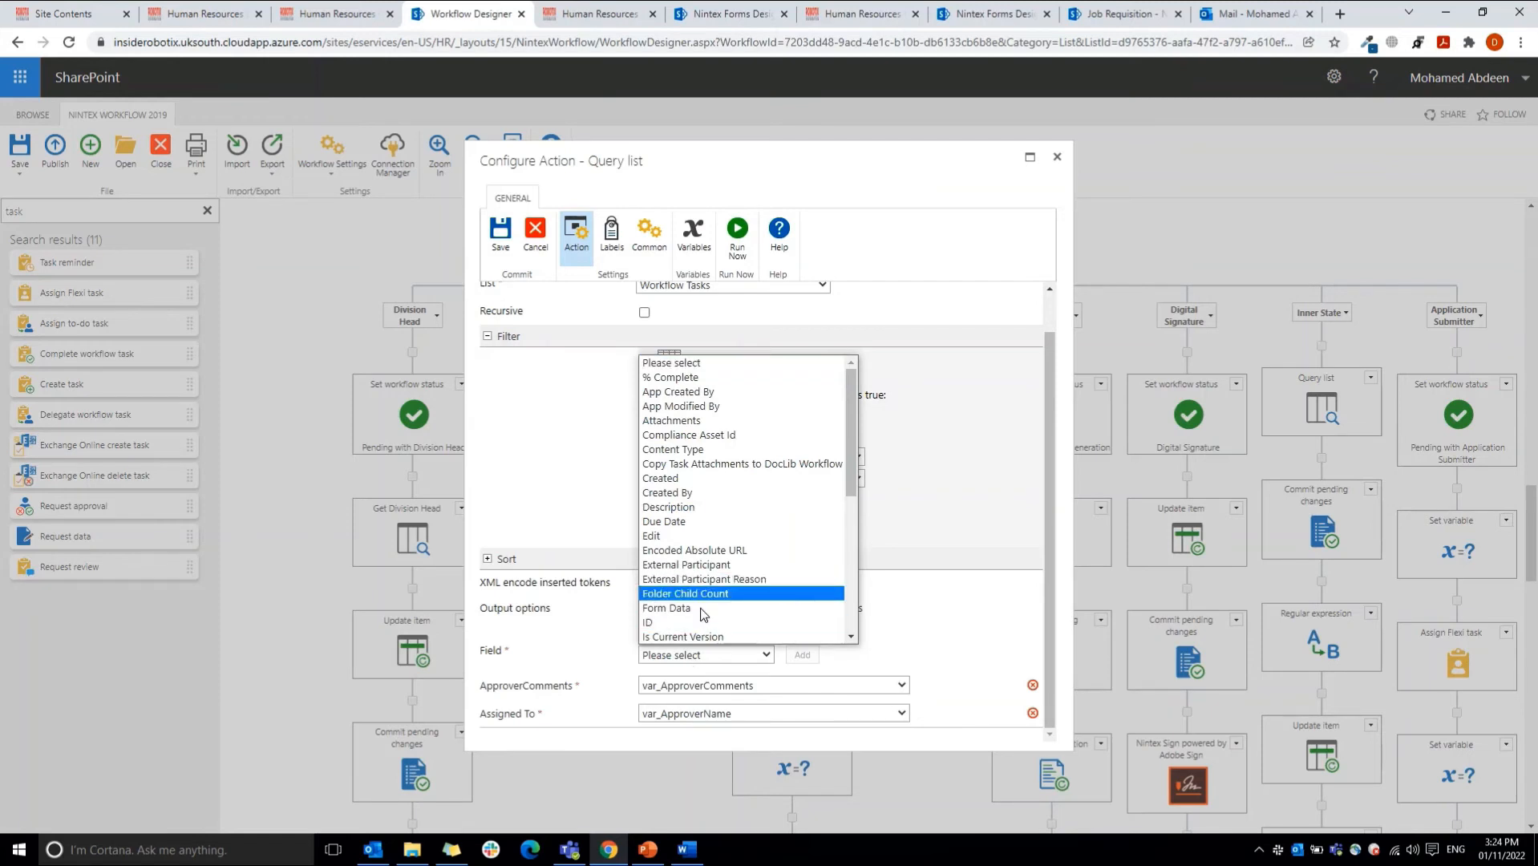
left_click(606, 694)
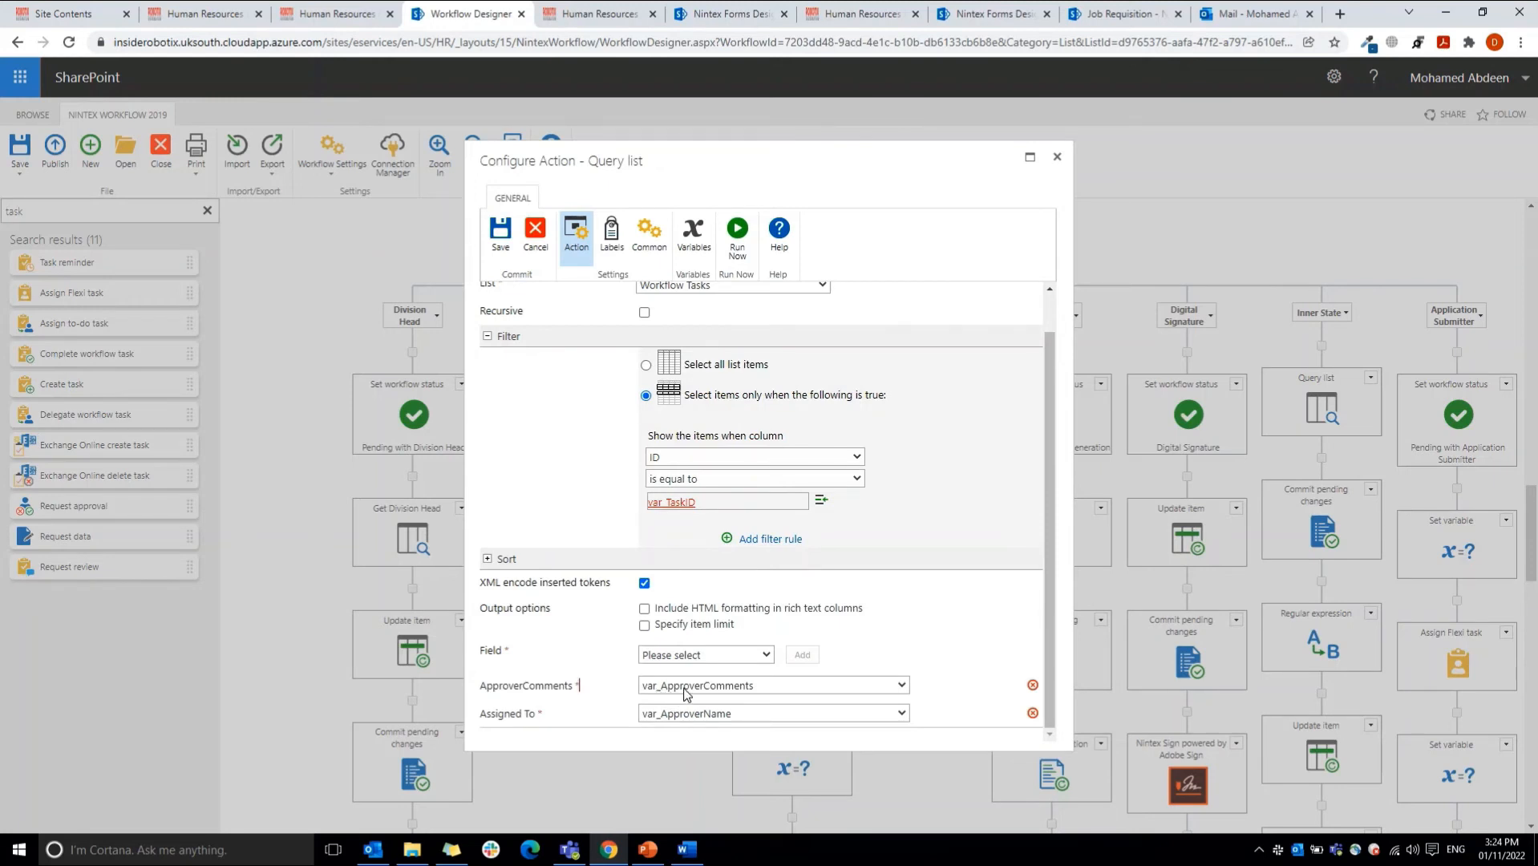
left_click(535, 237)
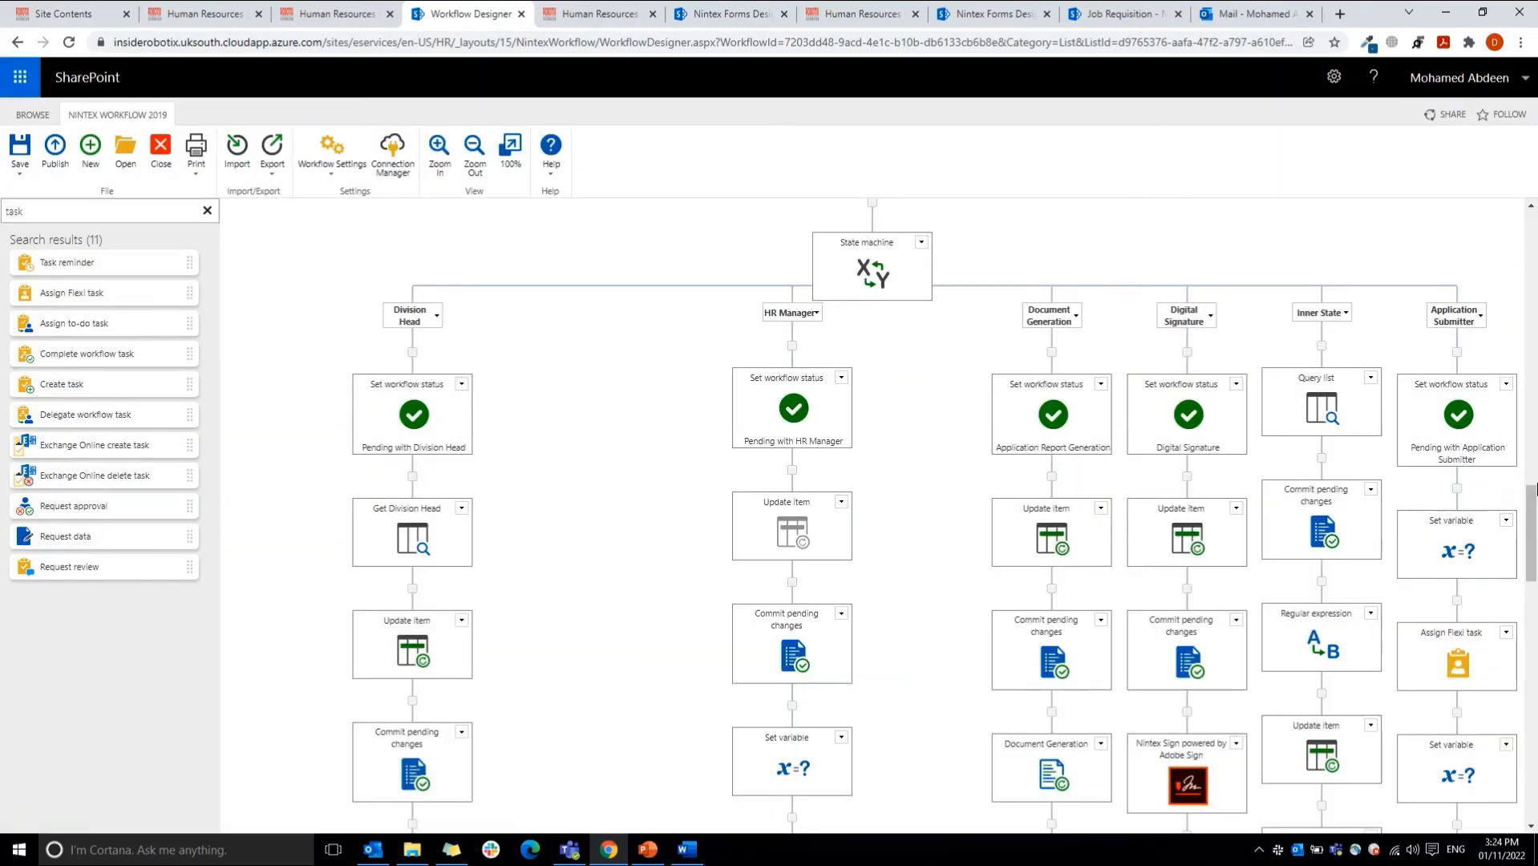
Step: Inspect the Regular expression action on the Inner State branch and close its configuration
scroll(1532, 529, "down", 1)
double_click(1333, 553)
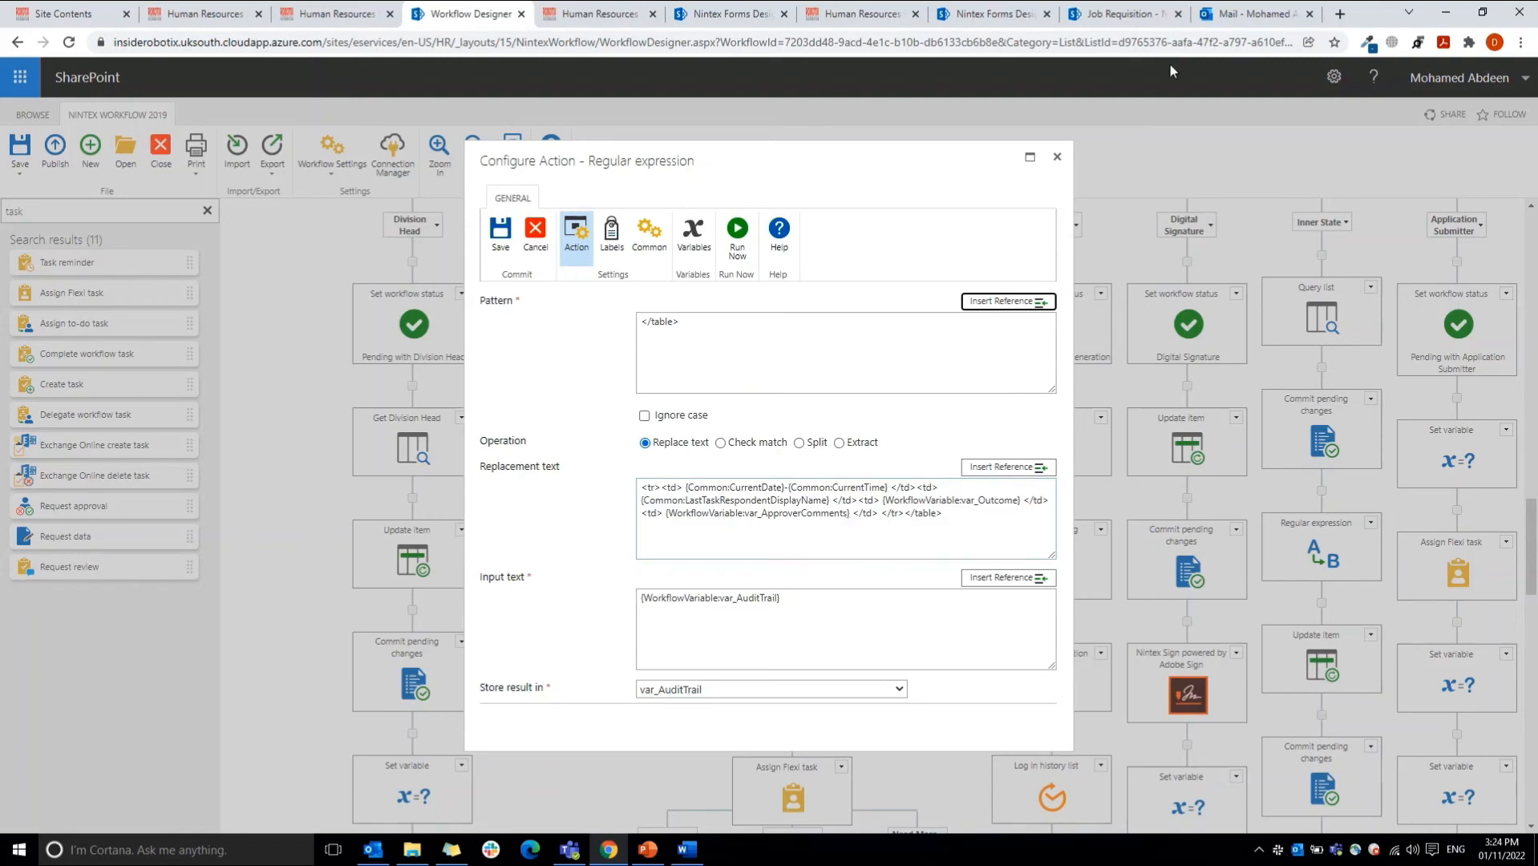
left_click(1057, 157)
Step: Open the Build string action above the state machine and copy its entire HTML text
left_click_drag(1535, 563, 1520, 456)
double_click(877, 360)
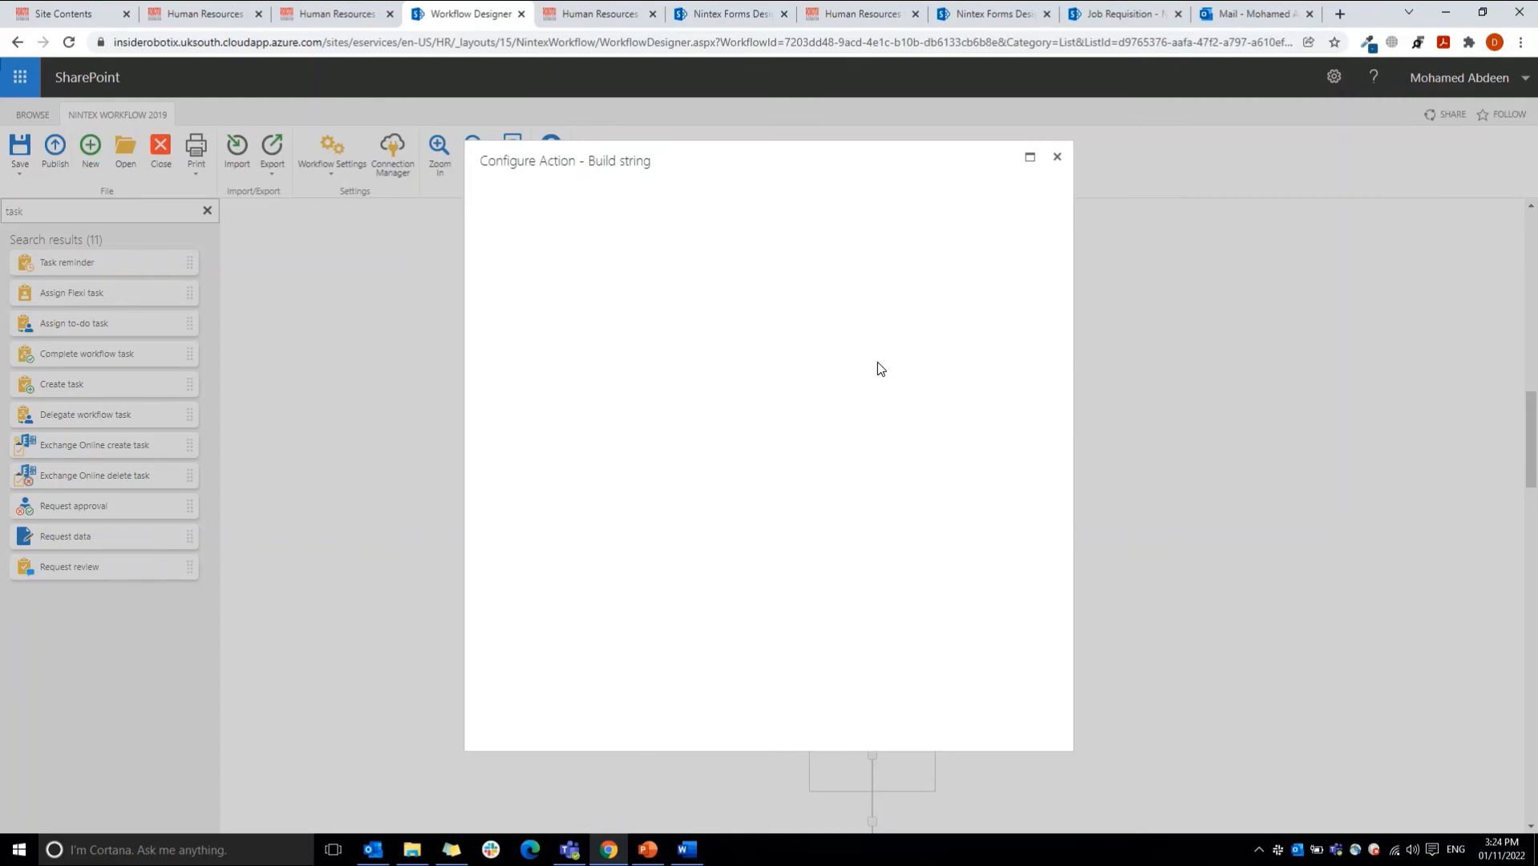
key("ctrl+a")
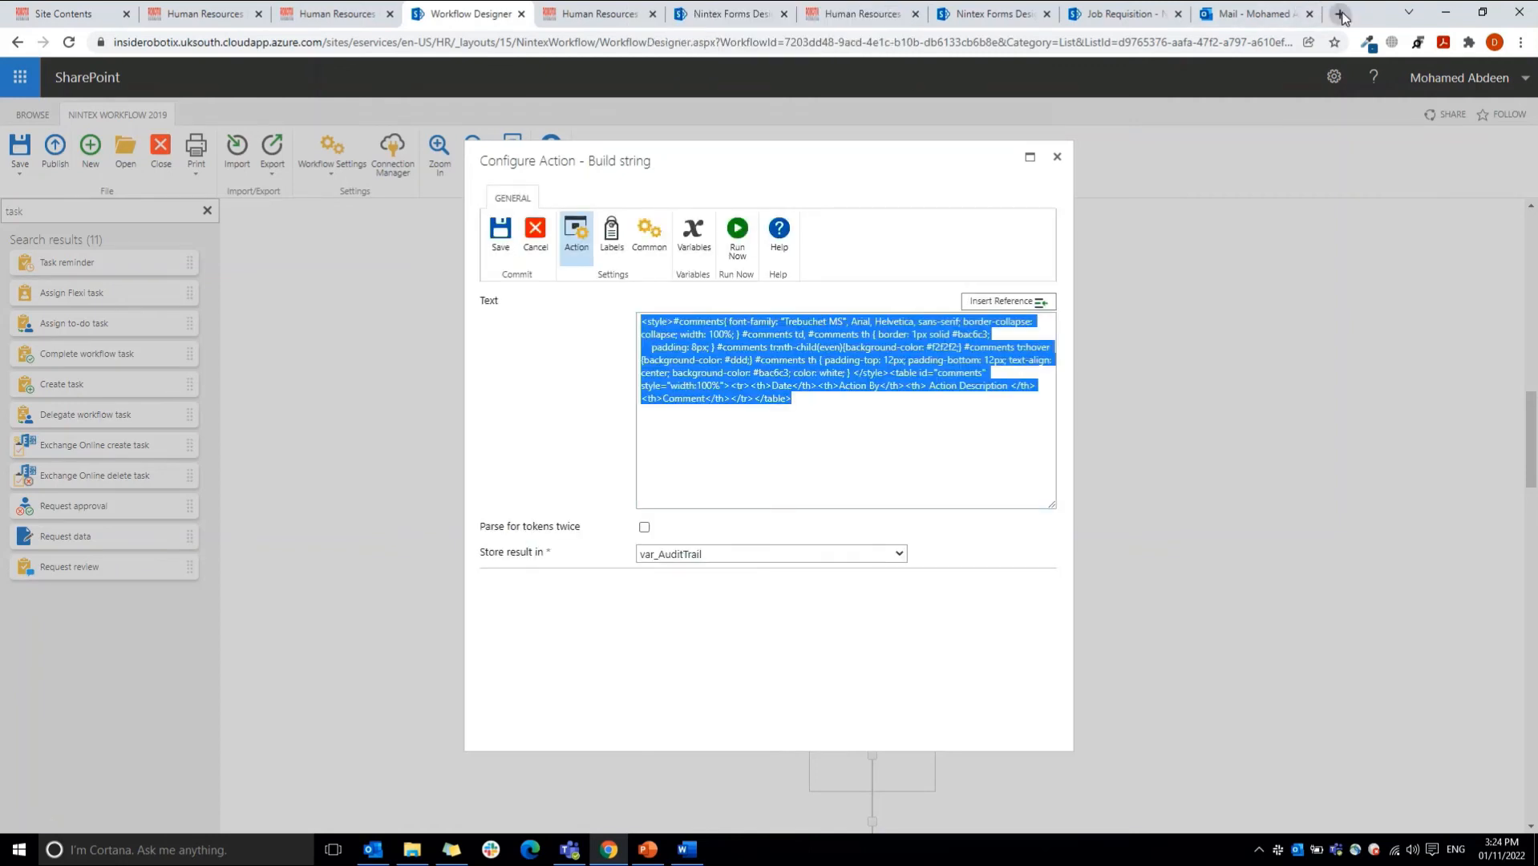
Step: Switch to Notepad++ and place the copied audit trail HTML in a new document, formatted with one element or rule per line
key("super")
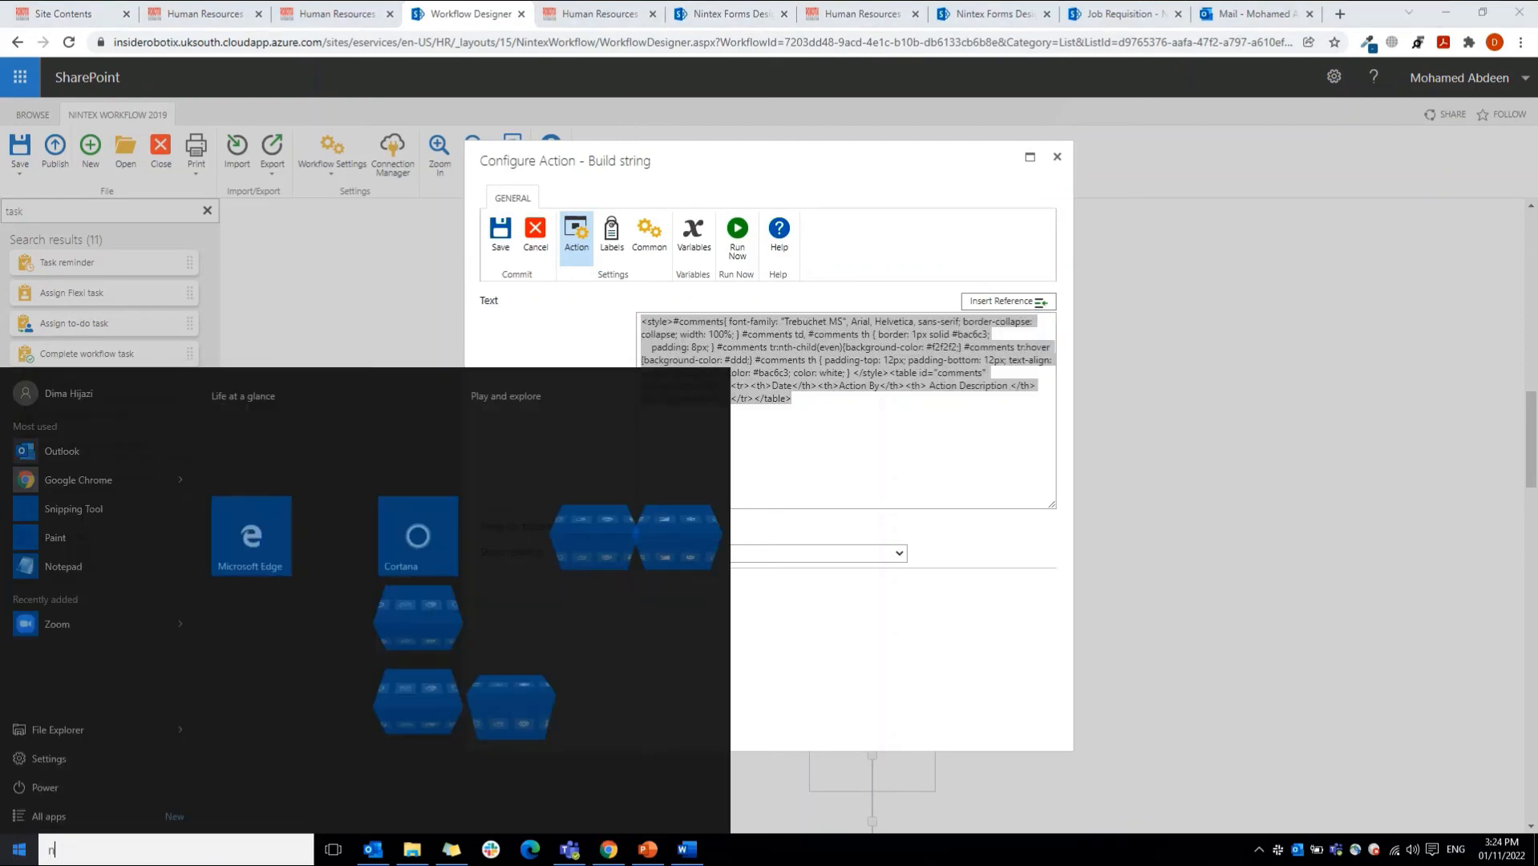
type("note")
left_click(166, 429)
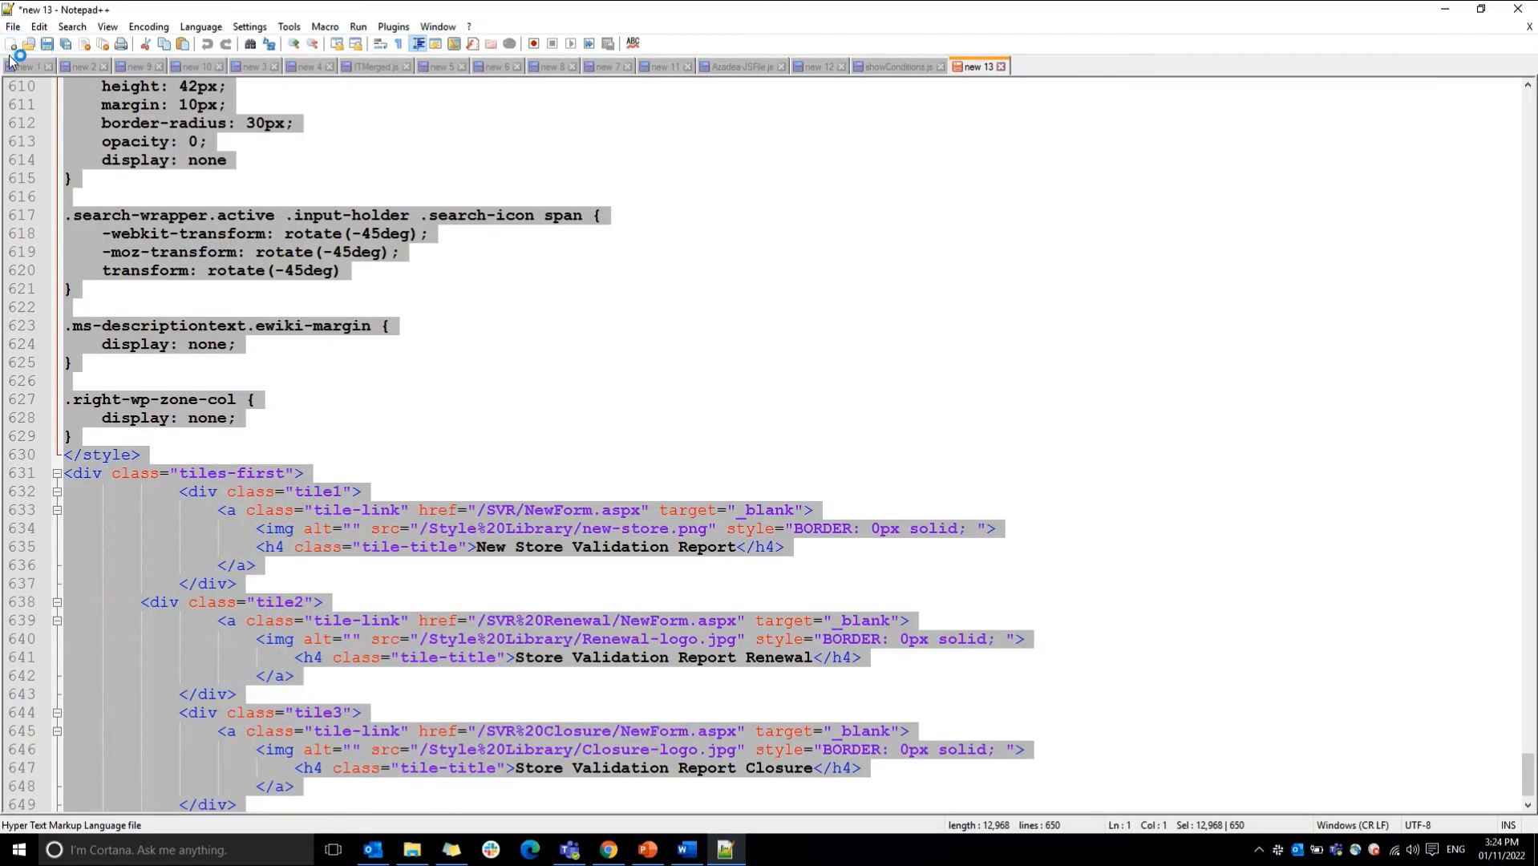
left_click(11, 42)
key("ctrl+v")
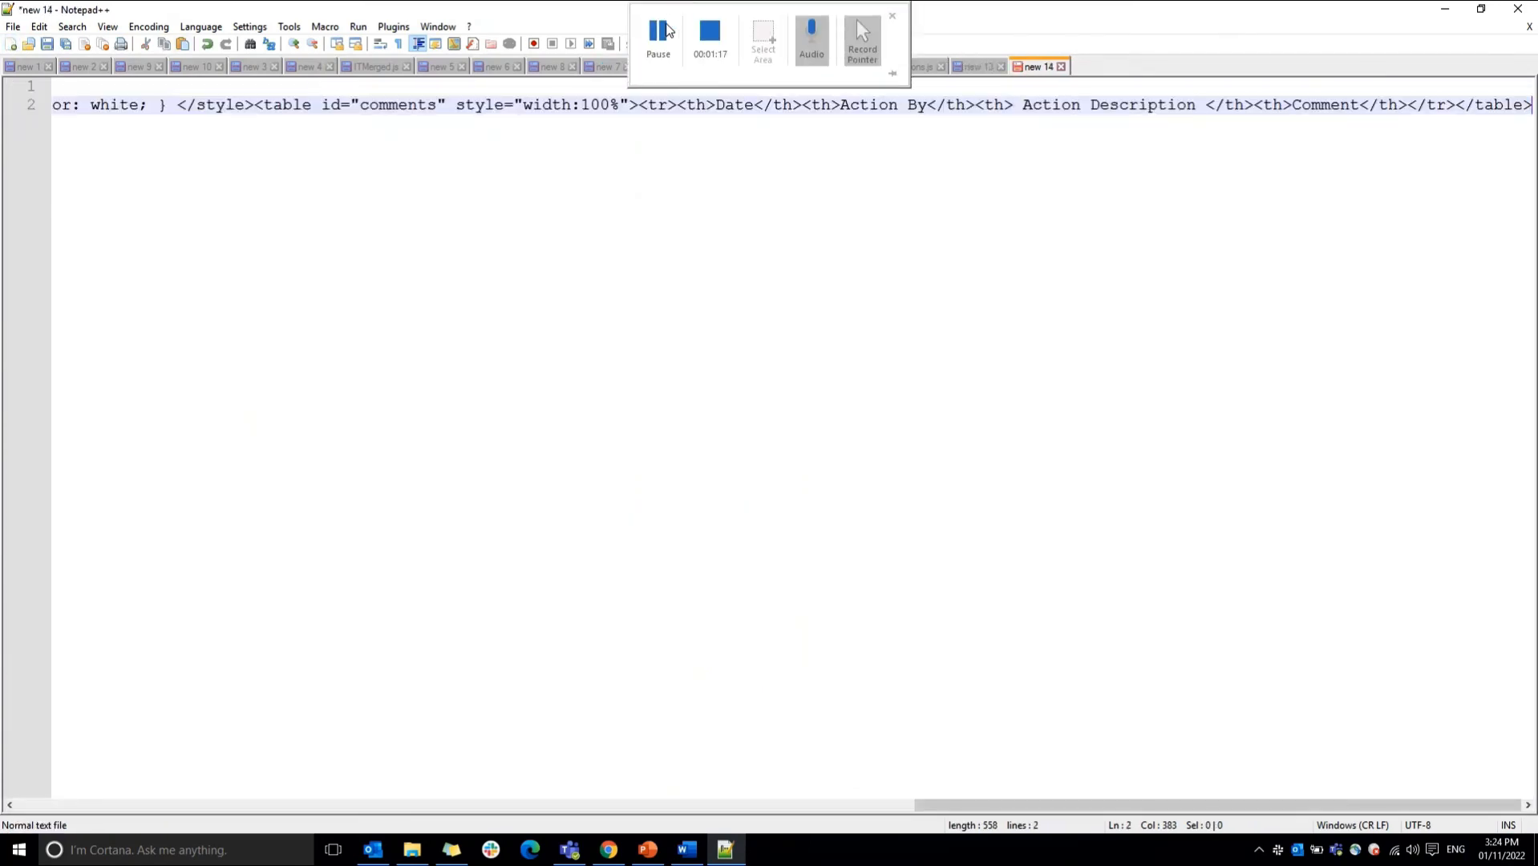
left_click(663, 31)
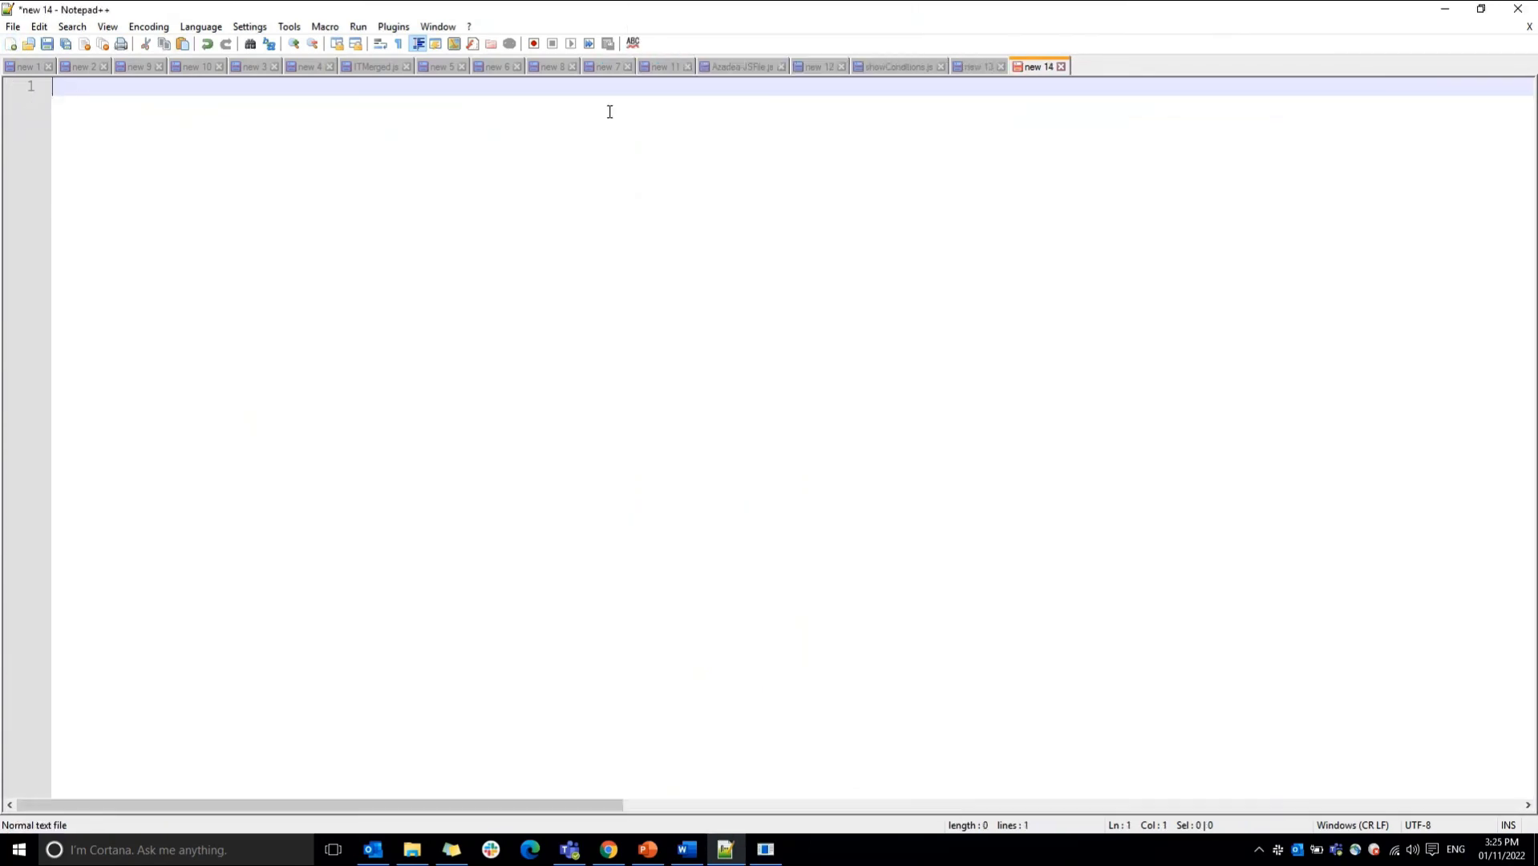
type("<style>   #comments {     font-family: \"Trebuchet MS\", Arial, Helvetica, sans-serif;     border-collapse: collapse;     width: 100%;   }    #comments td,   #comments th {     border: 1px solid #bac6c3;     padding: 8px;   }    #comments tr:nth-child(even) {     background-color: #f2f2f2;   }    #comments tr:hover {     background-color: #ddd;   }    #comments th {     padding-top: 12px;     padding-bottom: 12px;     text-align: center;     background-color: #bac6c3;     color: white;   } </style> <table id=\"comments\" style=\"width:100%\">   <tr>     <th>Date</th>     <th>Action By</th>     <th> Action Description </th>     <th>Comment</th>   </tr> </table>")
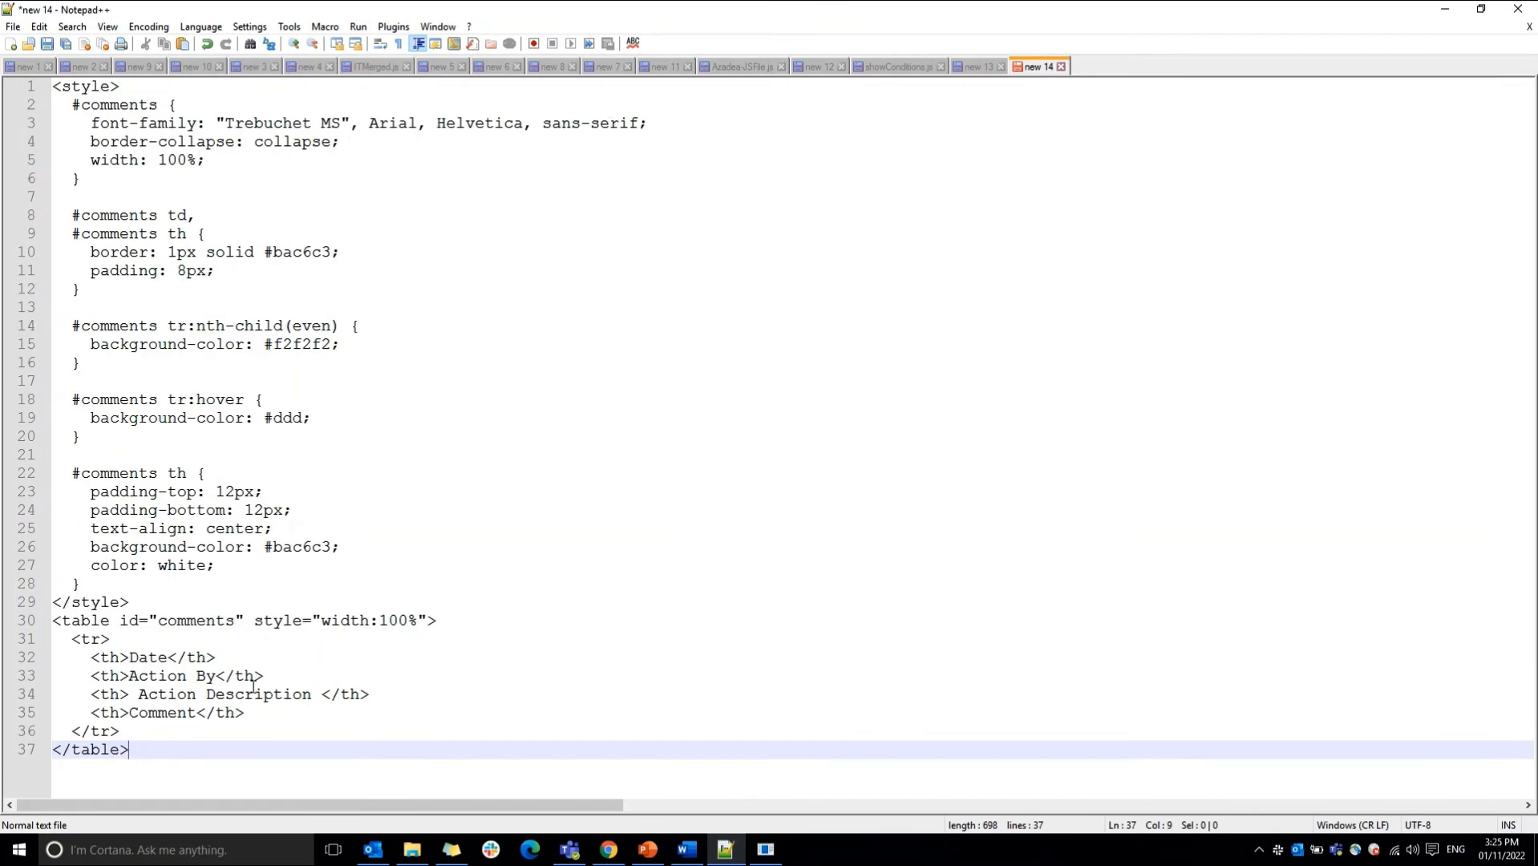
Step: Examine the style block and closing table tag, return to the workflow designer in Chrome and cancel the Build string configuration
left_click_drag(56, 87, 120, 599)
left_click(121, 600)
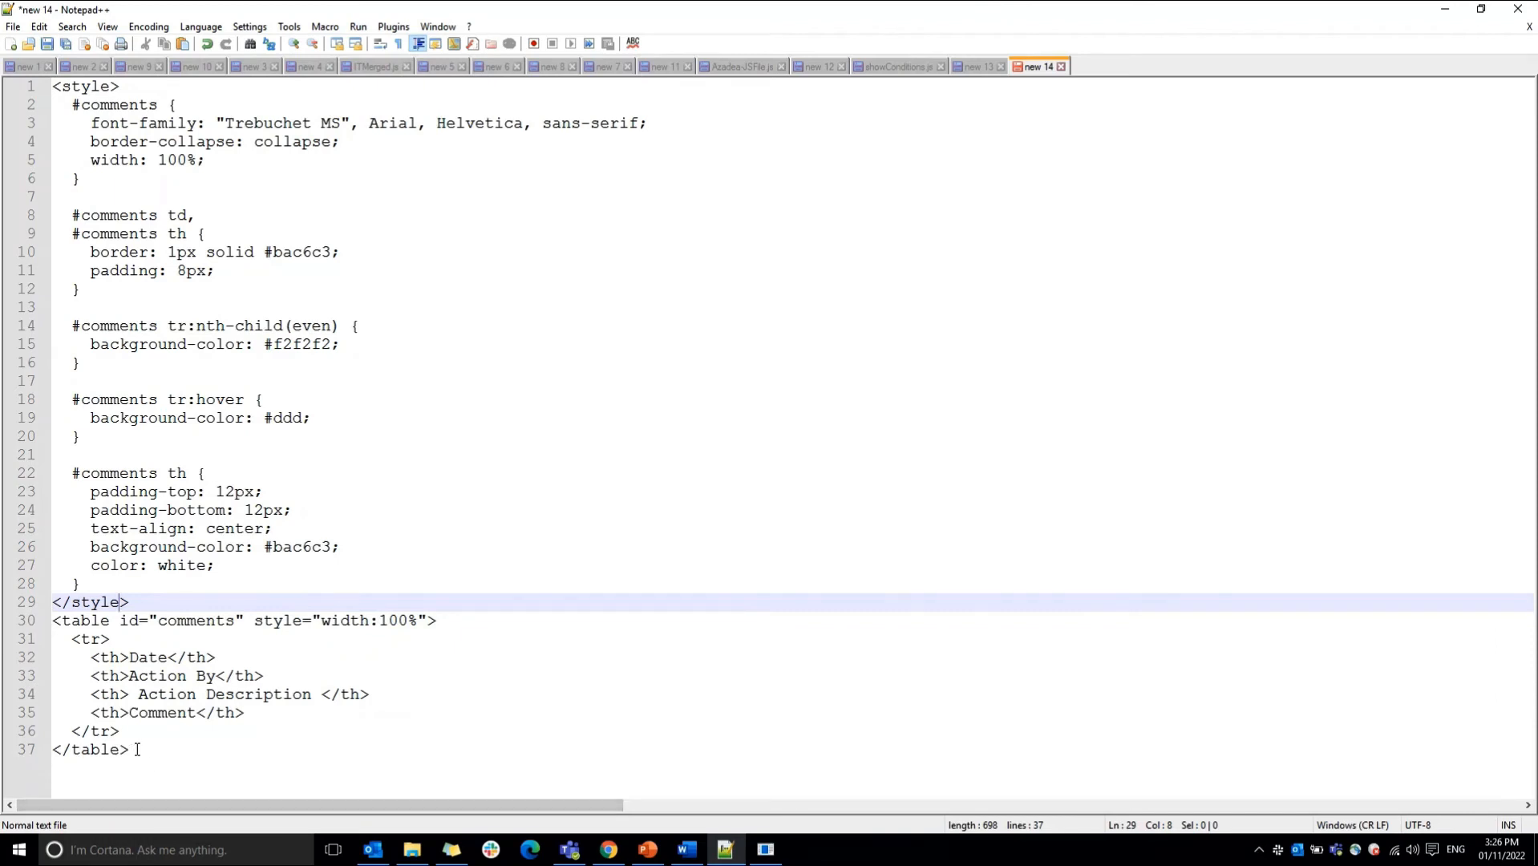
left_click_drag(129, 750, 54, 753)
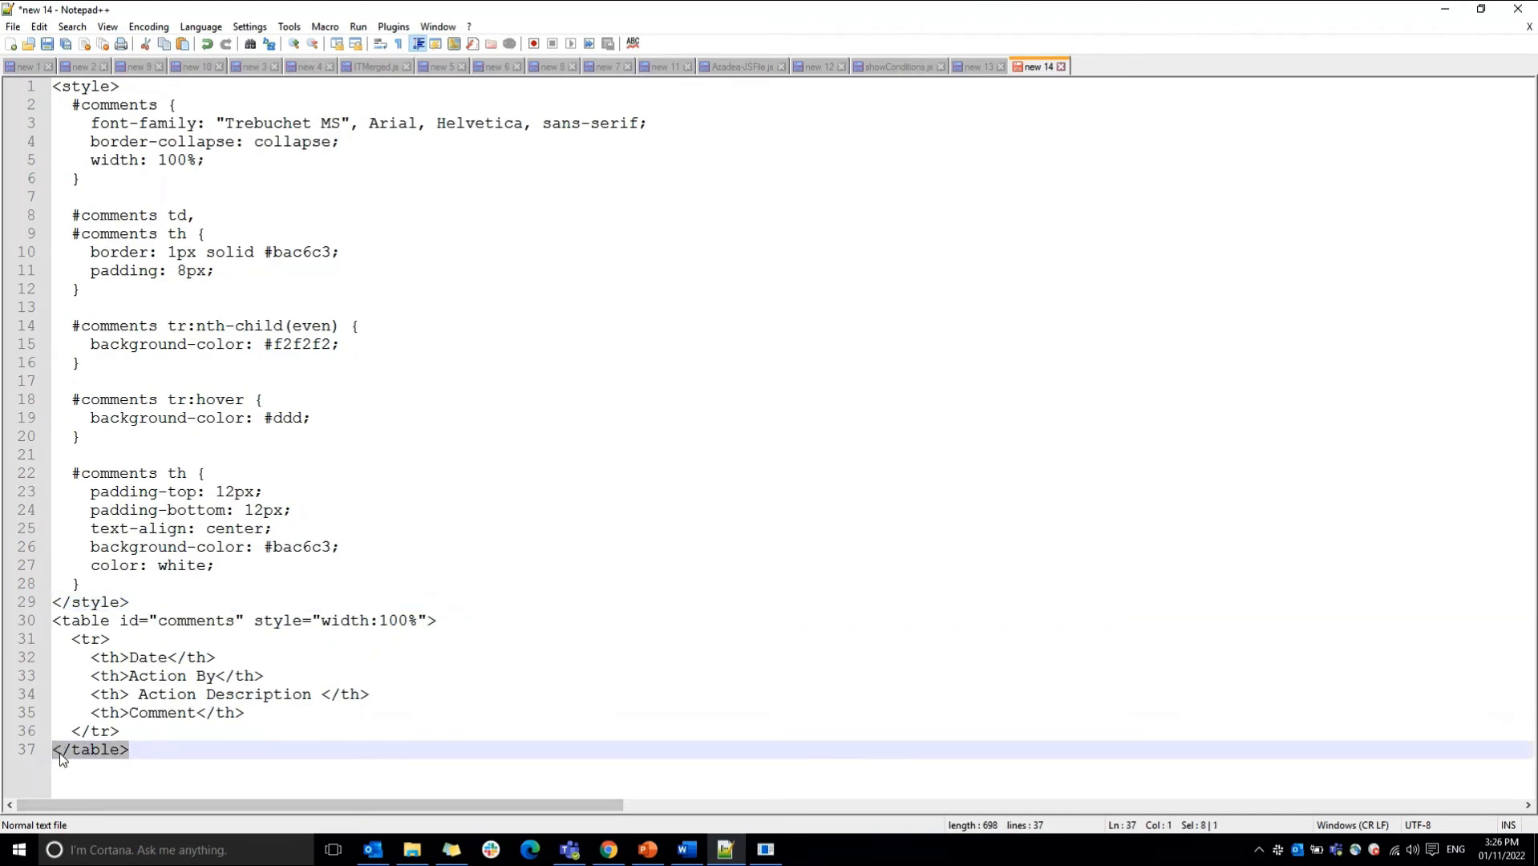
left_click(144, 751)
left_click(619, 853)
left_click(535, 234)
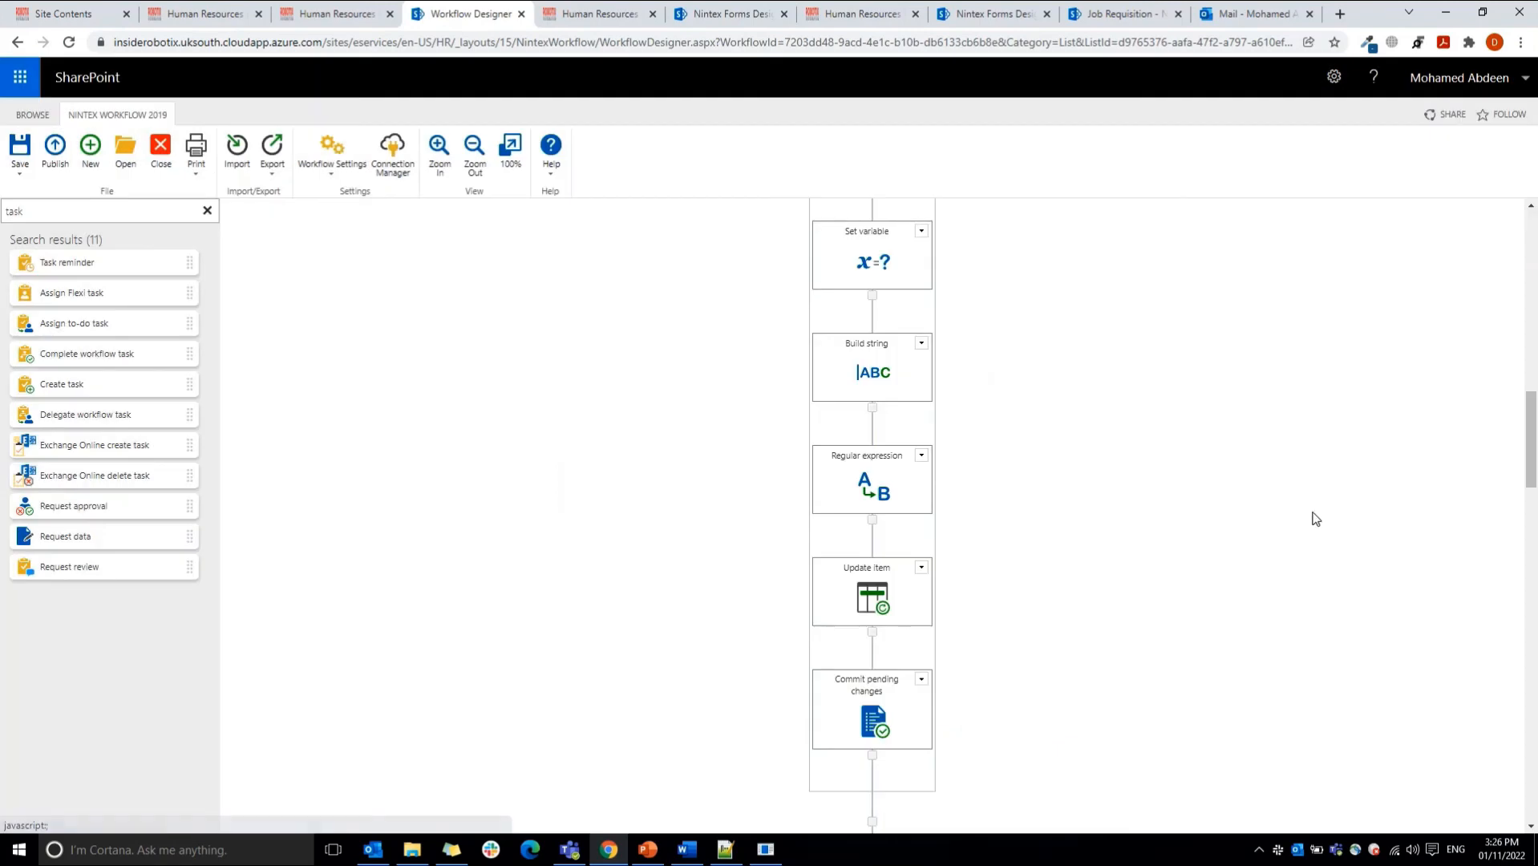
Step: Reopen the Inner State branch's Regular expression action and examine the </table> tag in its Pattern
left_click_drag(1531, 453, 1533, 567)
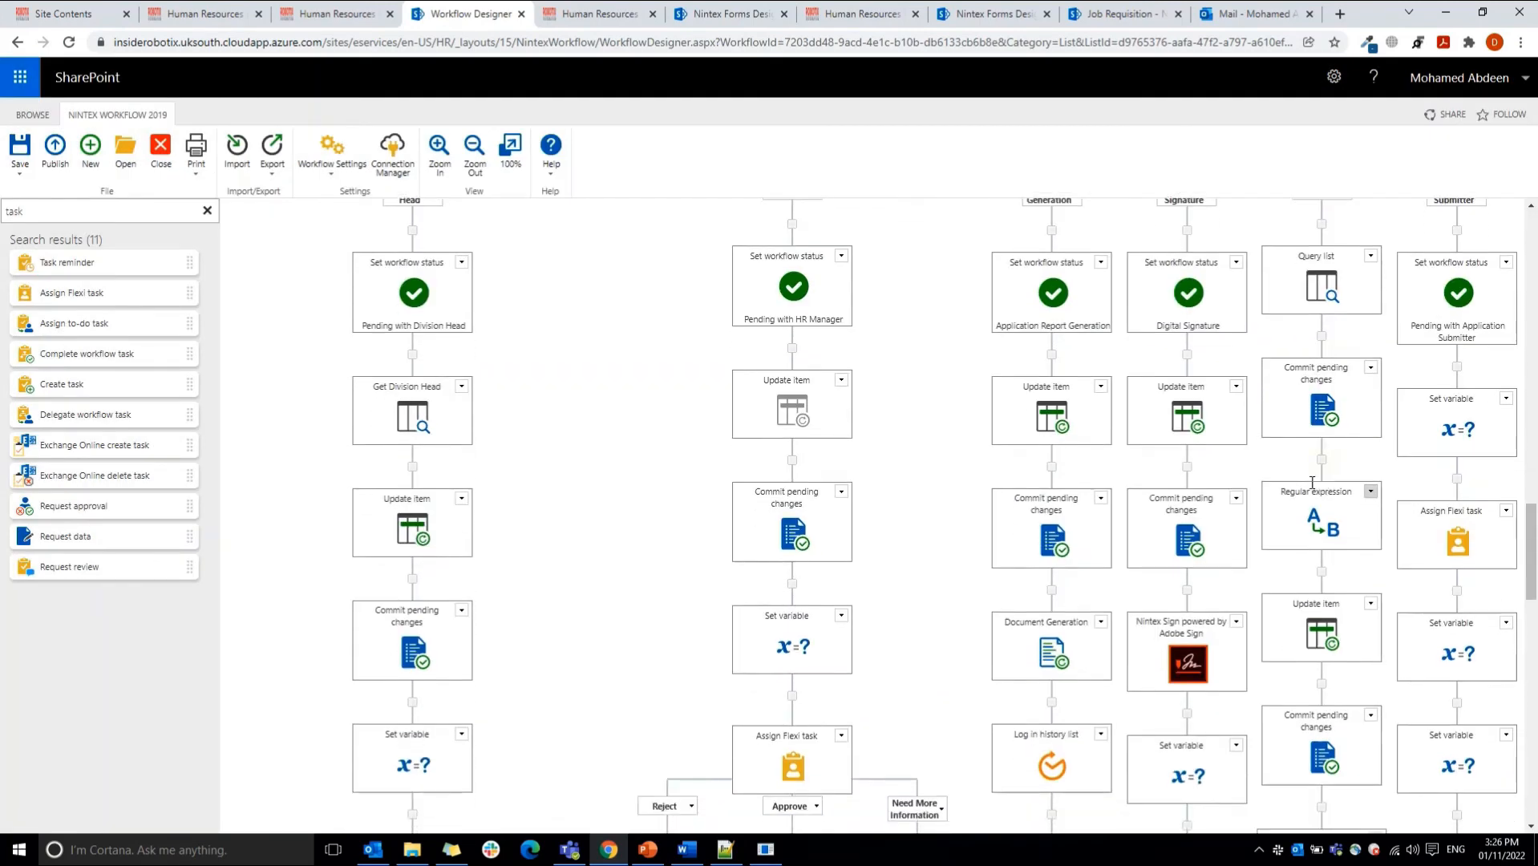
double_click(1325, 518)
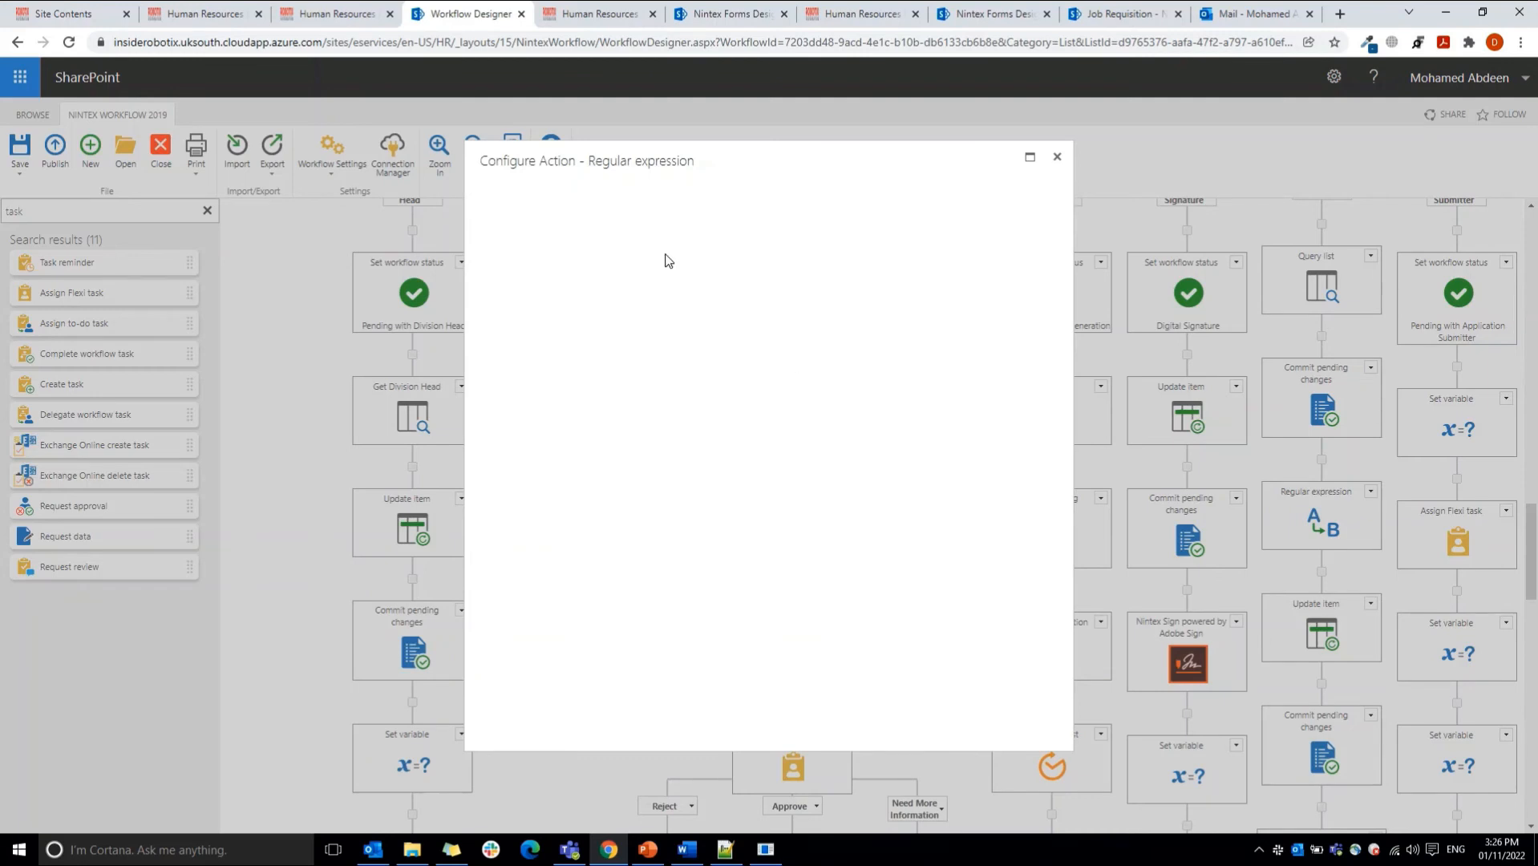
left_click_drag(633, 169, 687, 160)
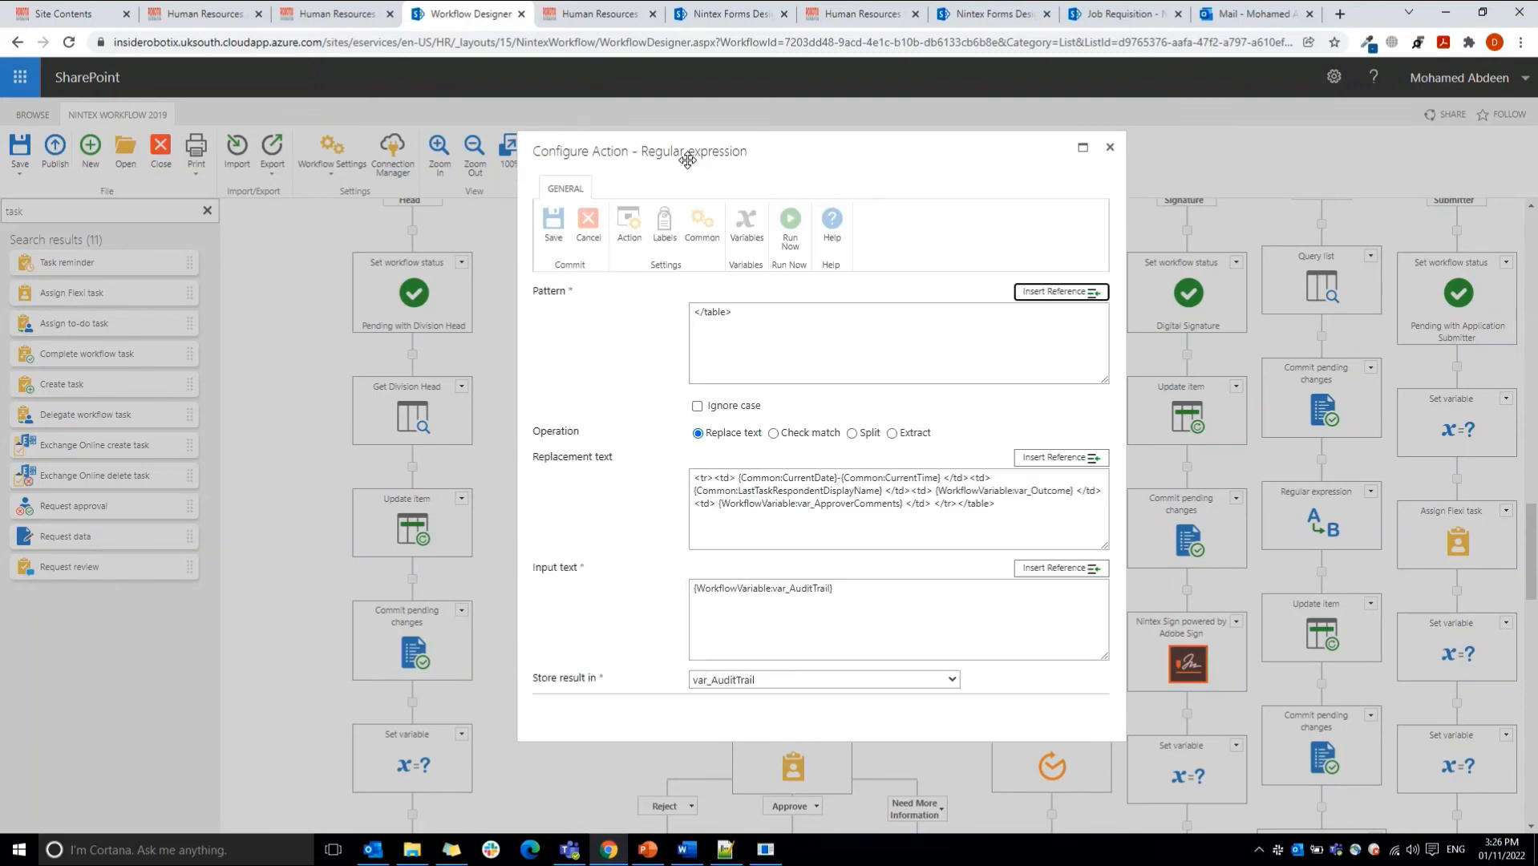
left_click(741, 315)
left_click_drag(740, 316, 692, 312)
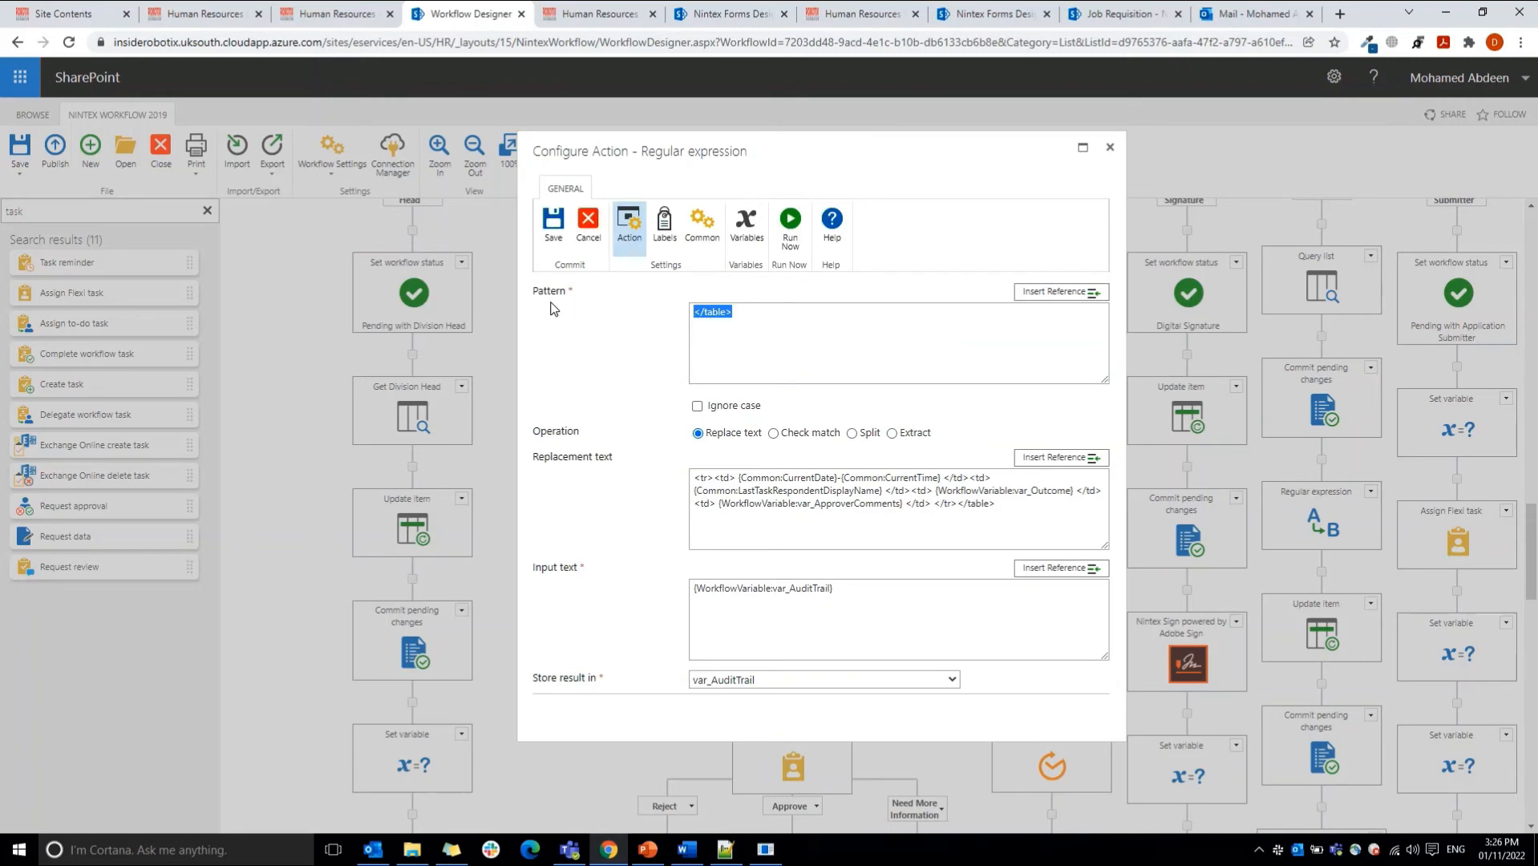
left_click(755, 322)
left_click_drag(757, 317, 692, 319)
Step: Copy the Regular expression's replacement text and paste it on a new line after the header row in the Notepad++ document
left_click_drag(694, 478, 1079, 508)
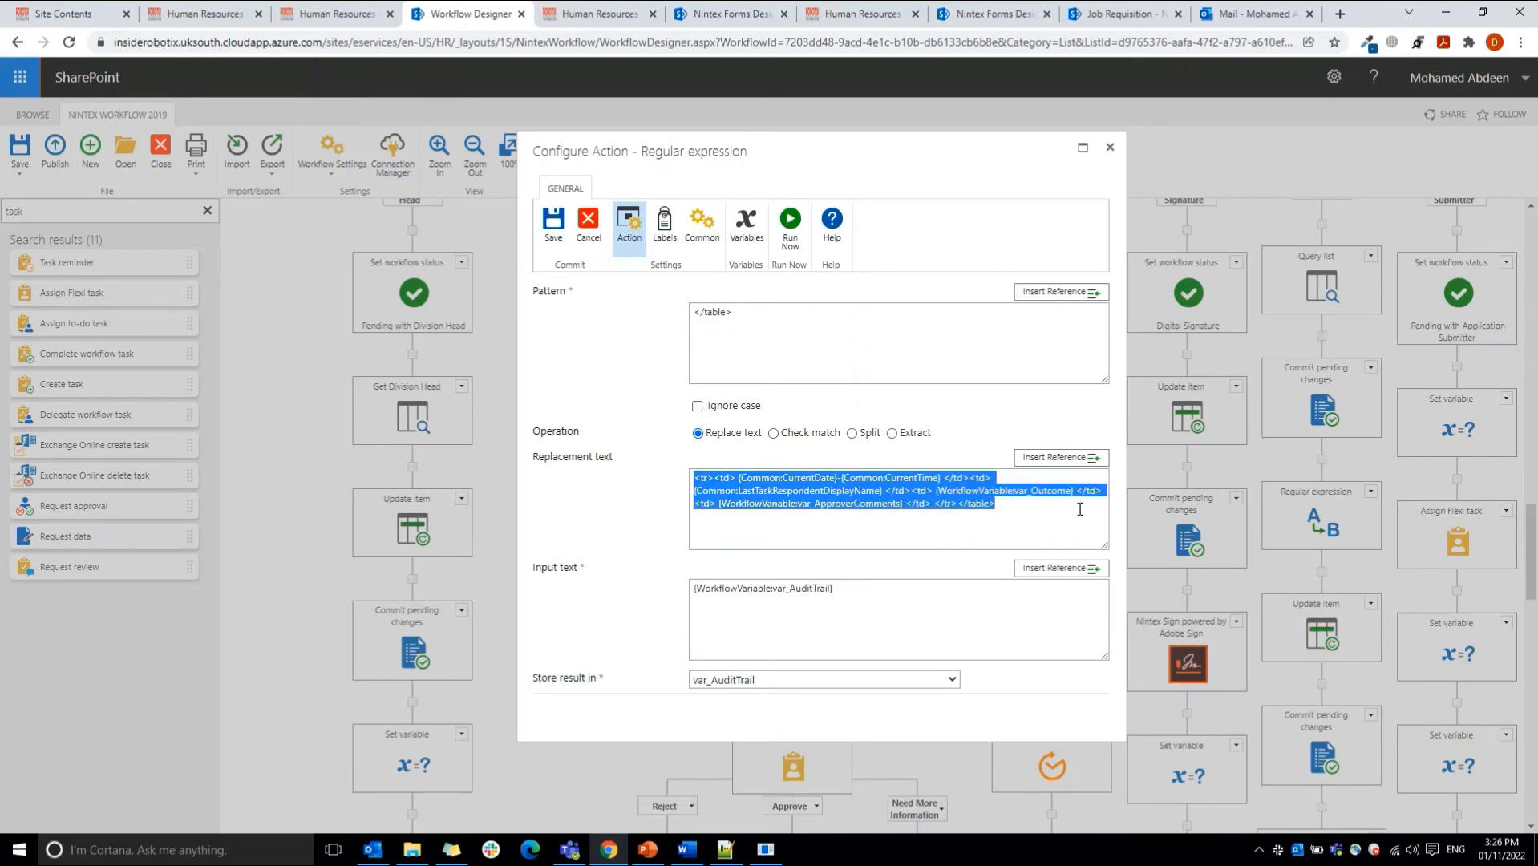
left_click(725, 849)
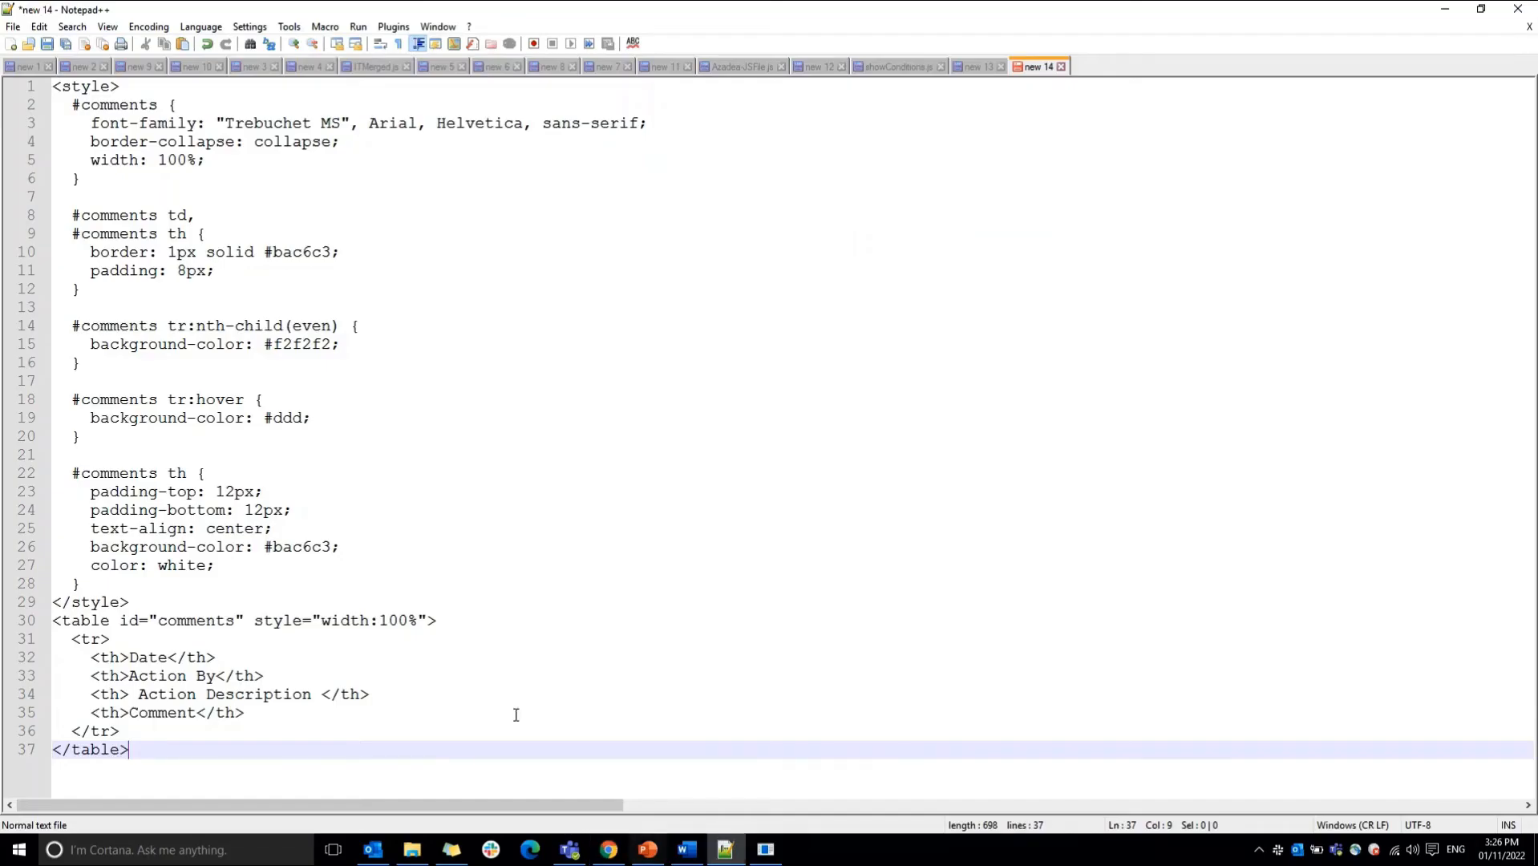
left_click(124, 721)
key("Return")
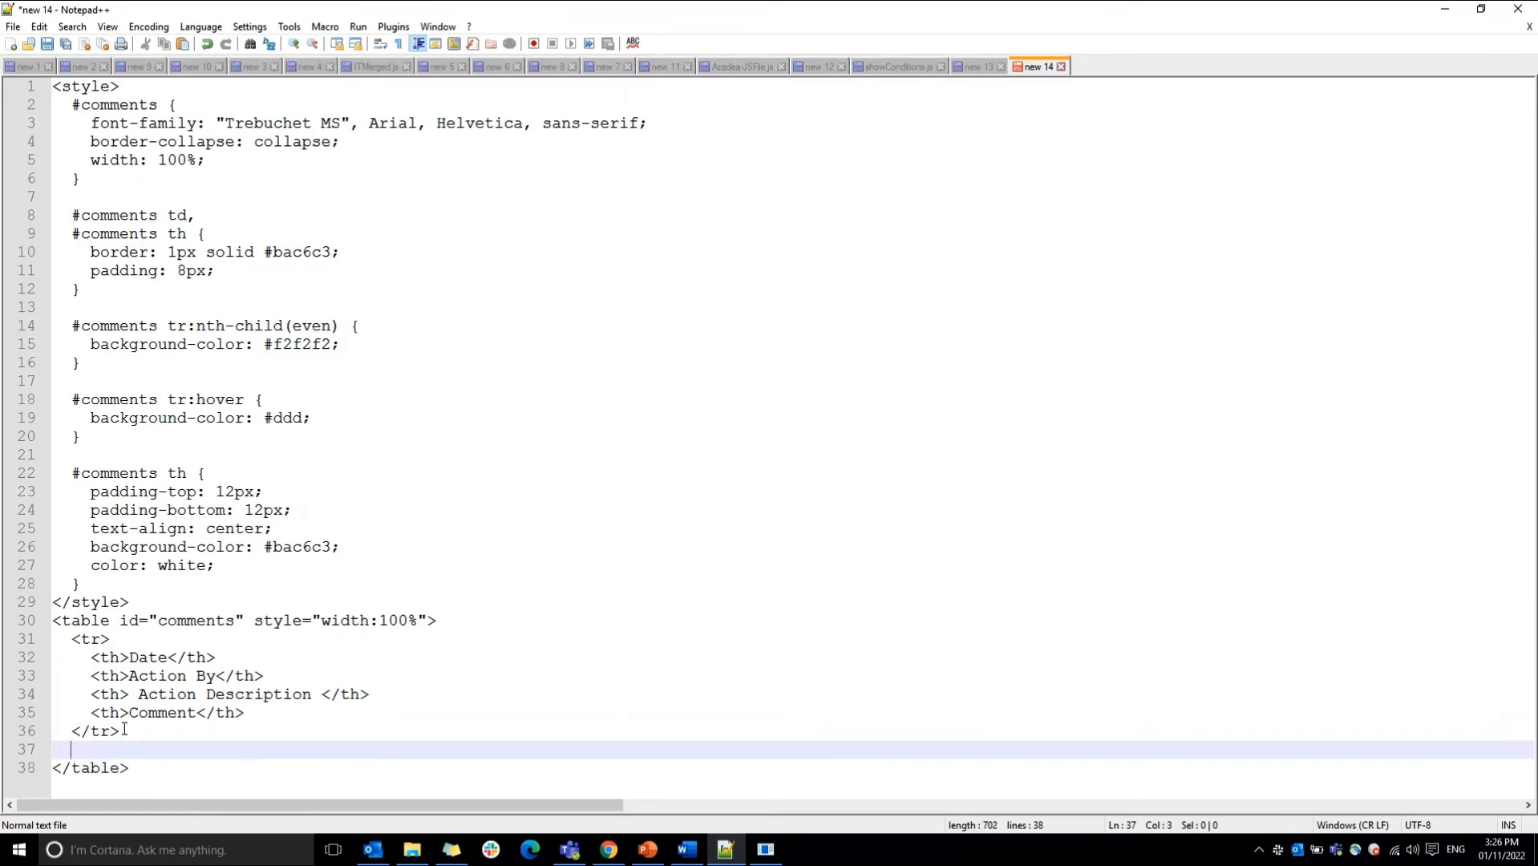
type("<tr><td> {Common:CurrentDate}-{Common:CurrentTime} </td><td> {Common:LastTaskRespondentDisplayName} </td><td> {WorkflowVariable:var_Outcome} </td> <td> {WorkflowVariable:var_ApproverComments} </td> </tr></table>")
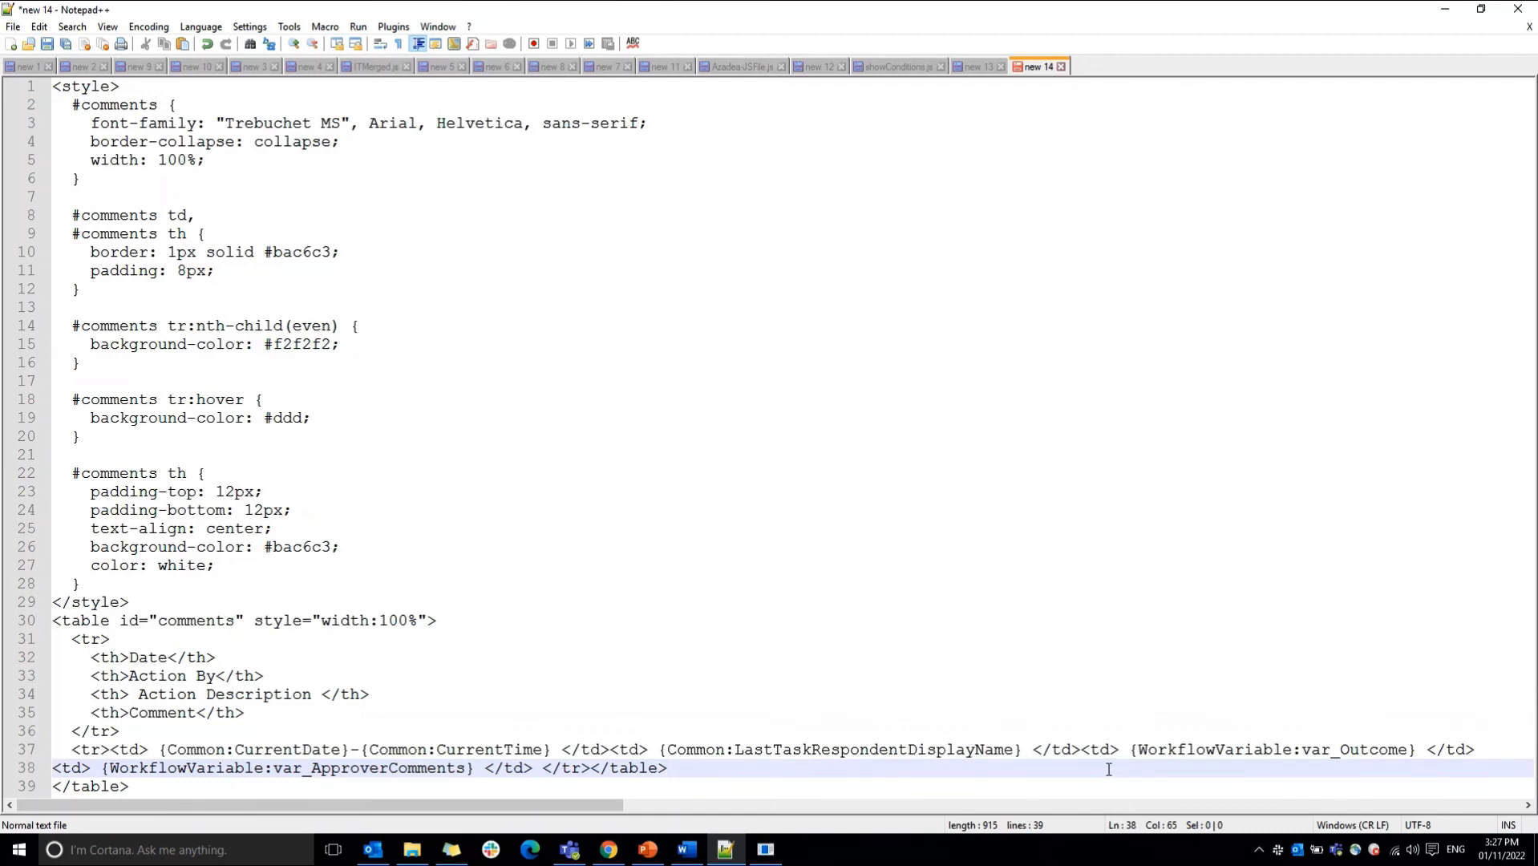
Step: Examine the var_Outcome and var_ApproverComments references and the last </table> tag, and return to the Regular expression configuration
left_click(1424, 751)
left_click_drag(1424, 751, 1128, 753)
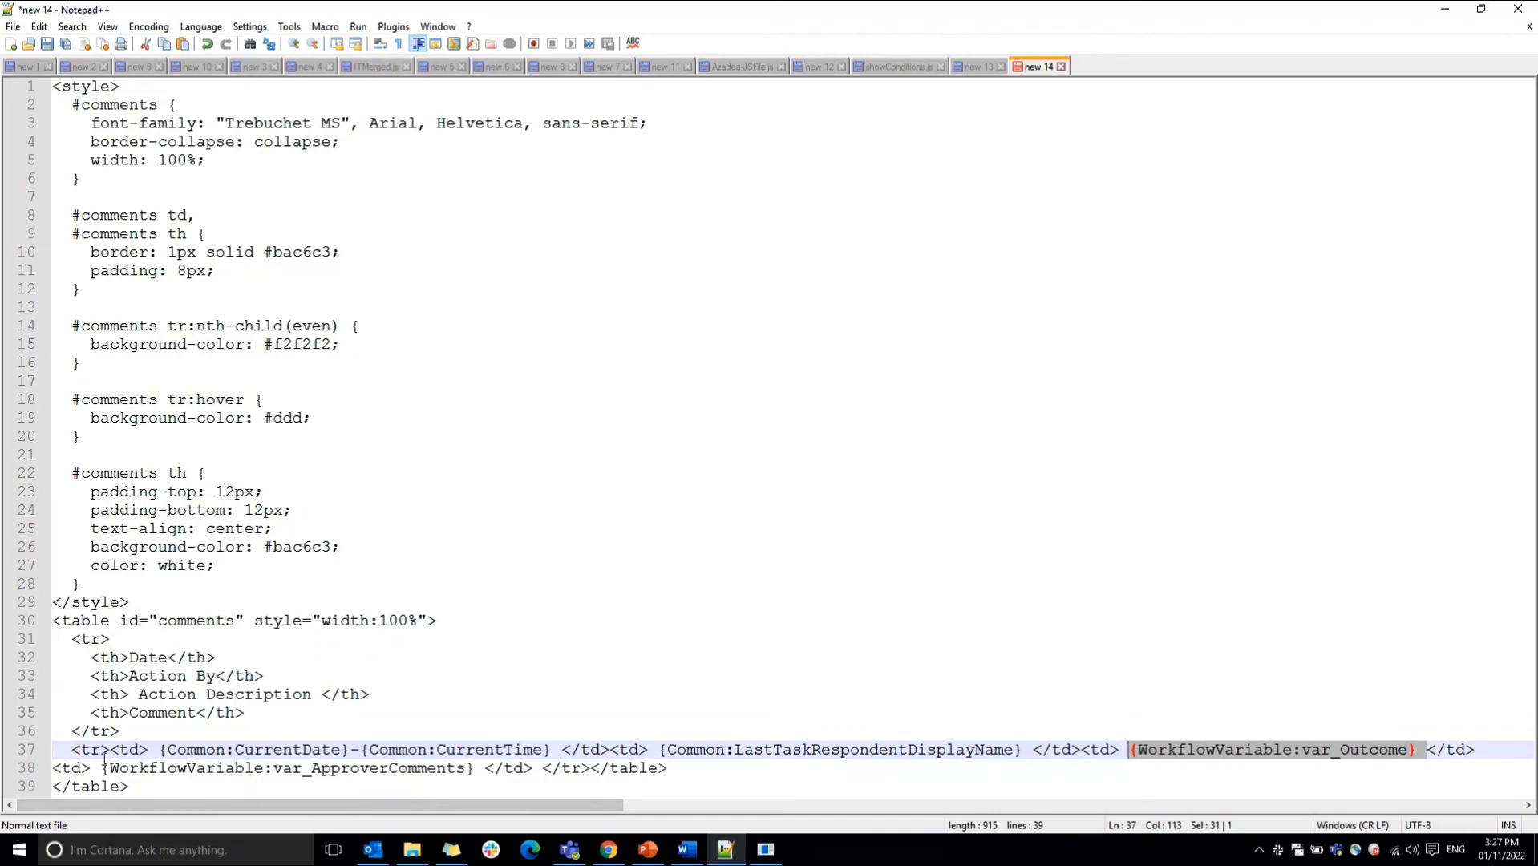
left_click_drag(101, 766, 477, 778)
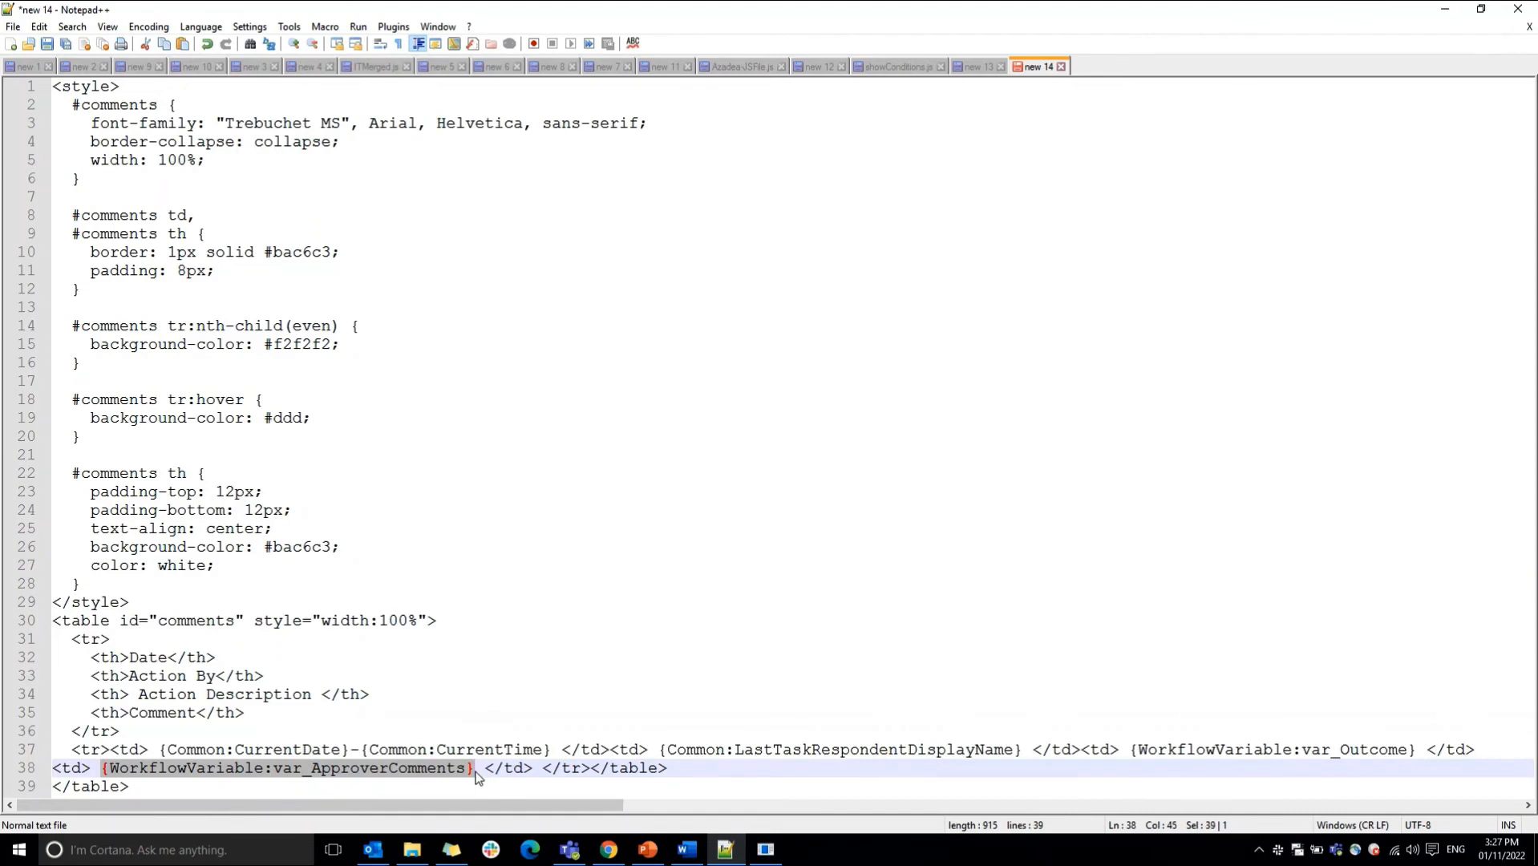
left_click_drag(138, 787, 52, 790)
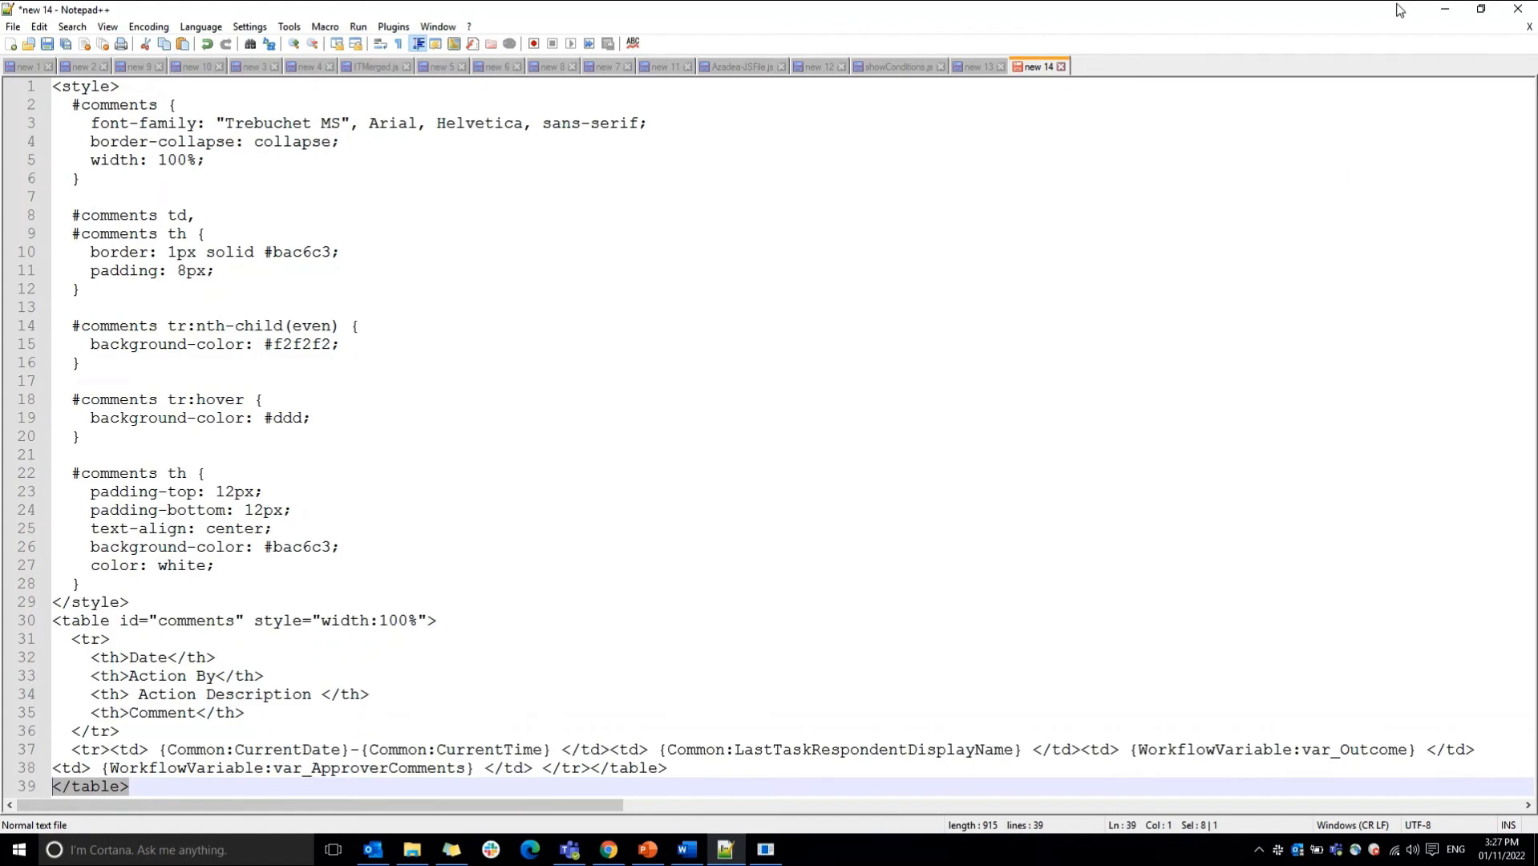
left_click(1445, 9)
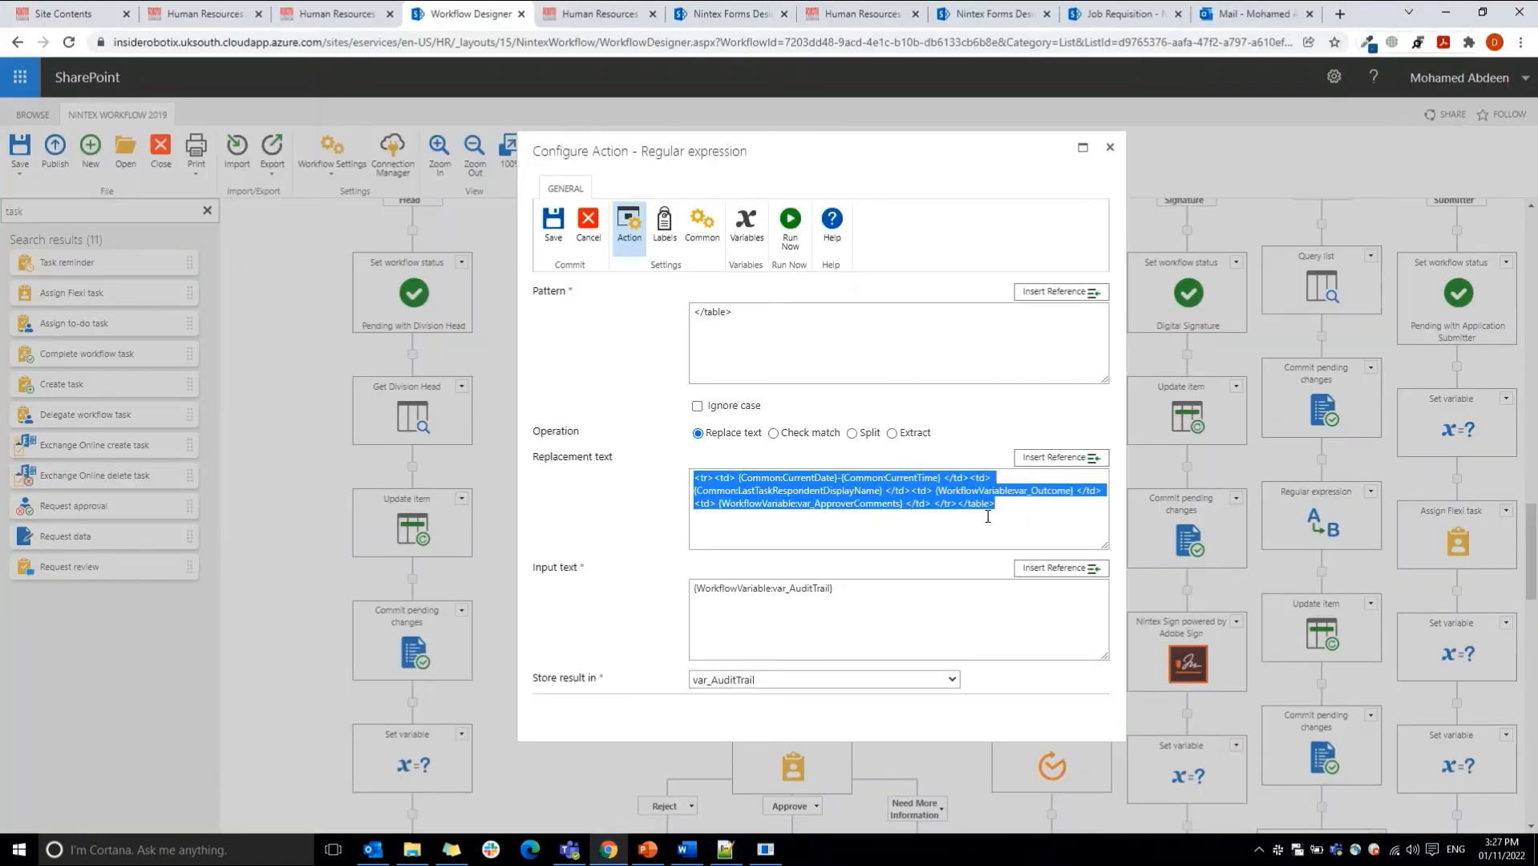
Step: Examine the Regular expression's </table> pattern and result variable, and cancel the configuration
left_click(833, 594)
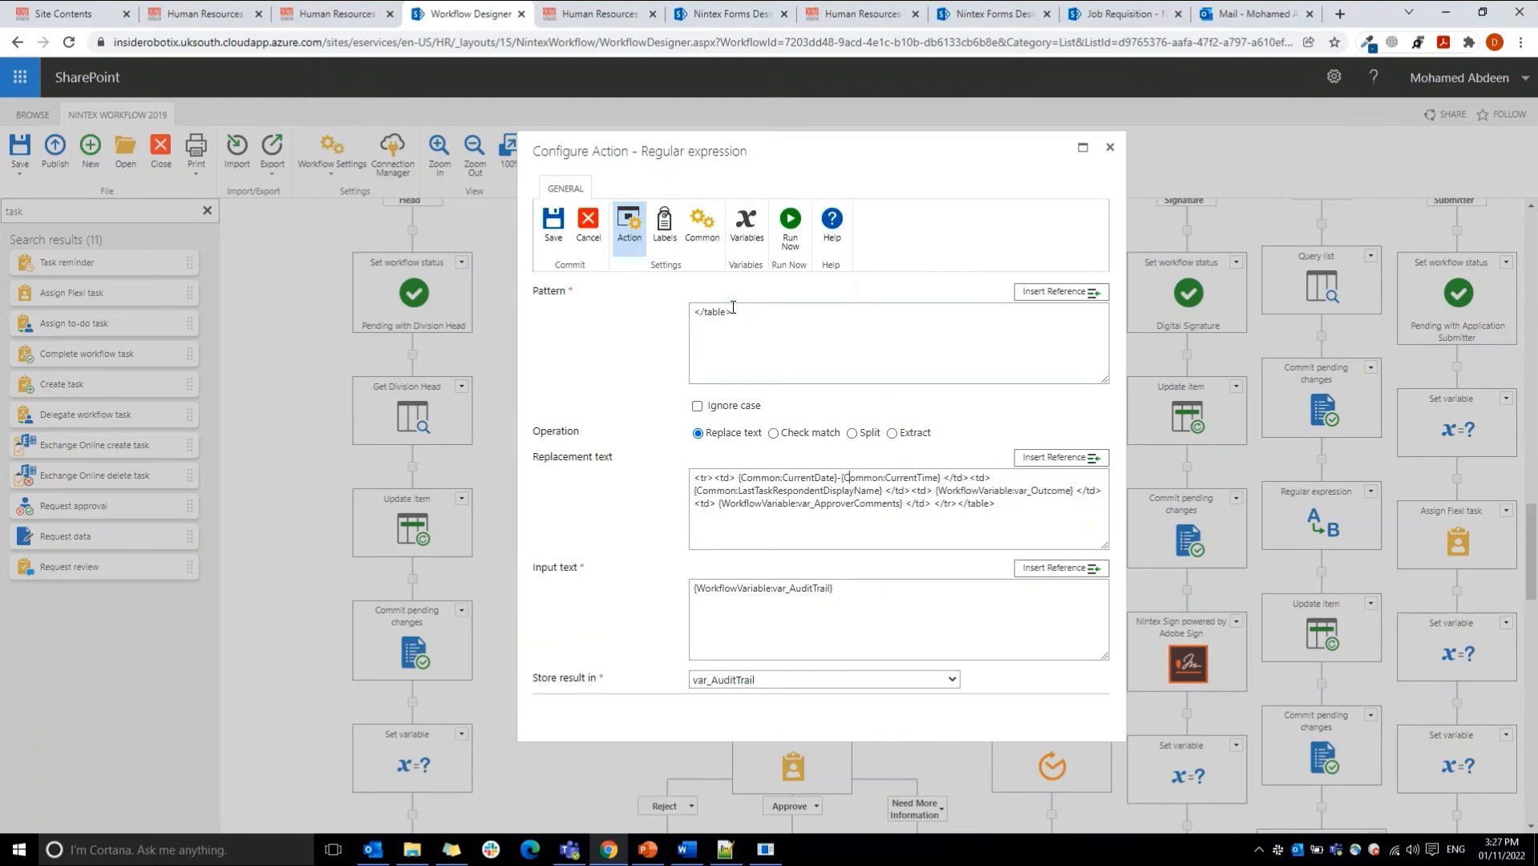
left_click_drag(695, 309, 774, 323)
left_click(742, 698)
left_click(592, 228)
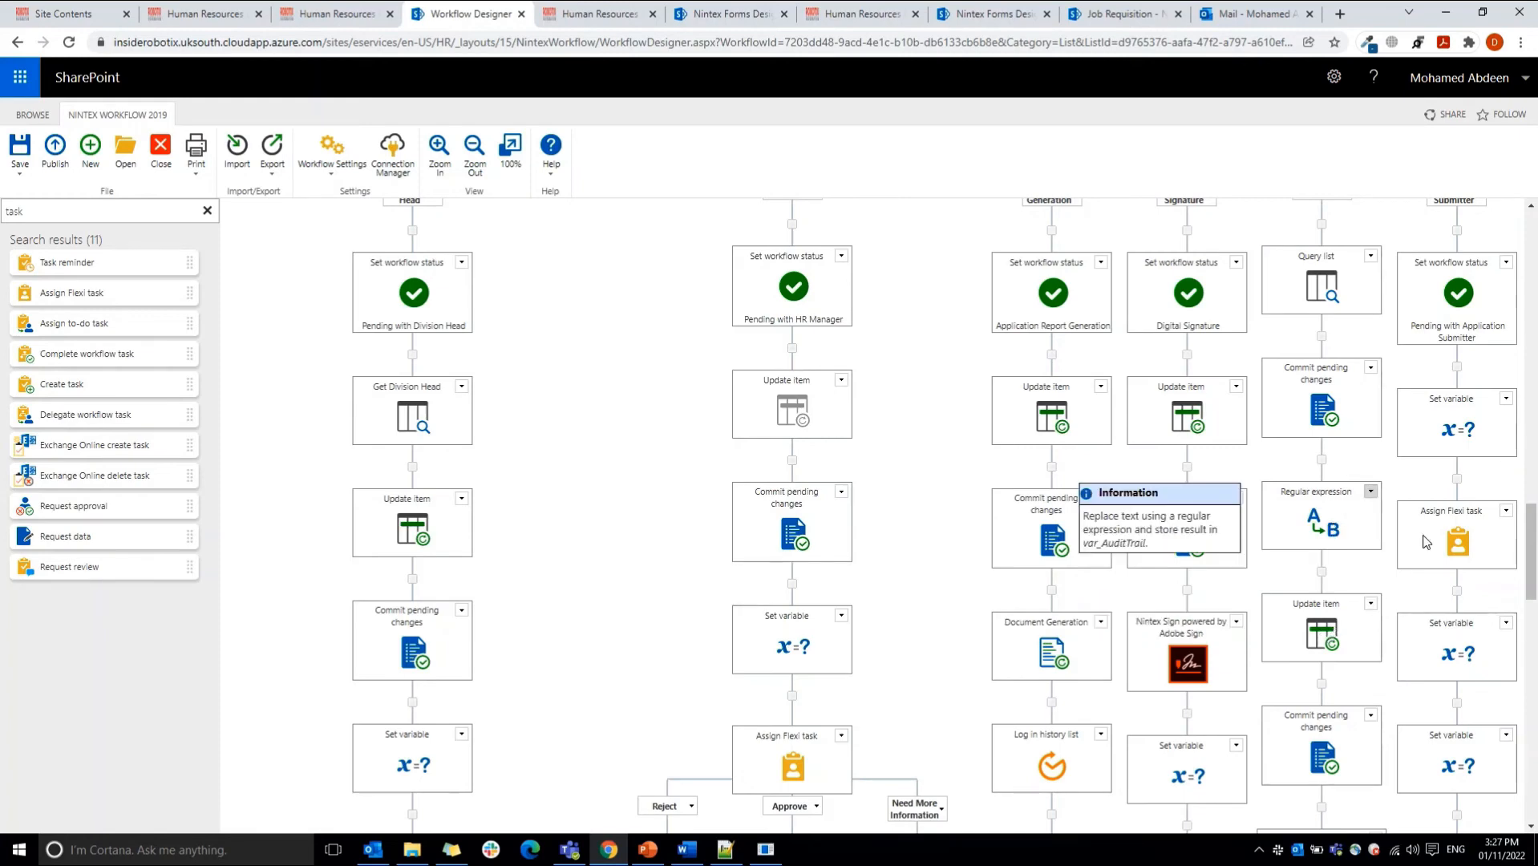
Step: Examine the Inner State branch's Change state action and the Need More Information Set variable actions under the HR Manager and Division Head tasks
left_click_drag(1534, 569, 1535, 611)
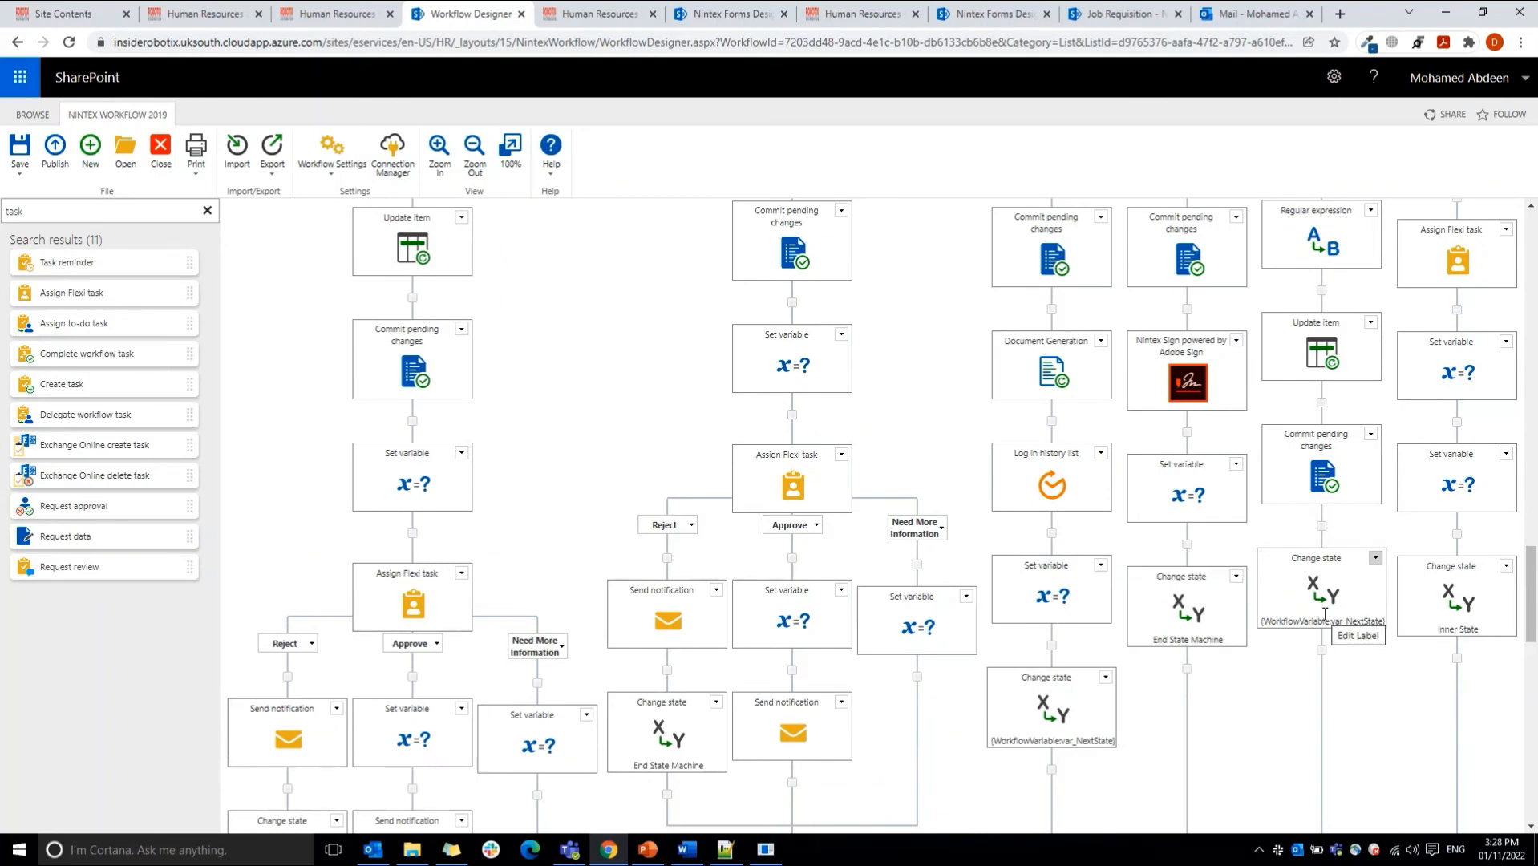
left_click_drag(1529, 618, 1527, 555)
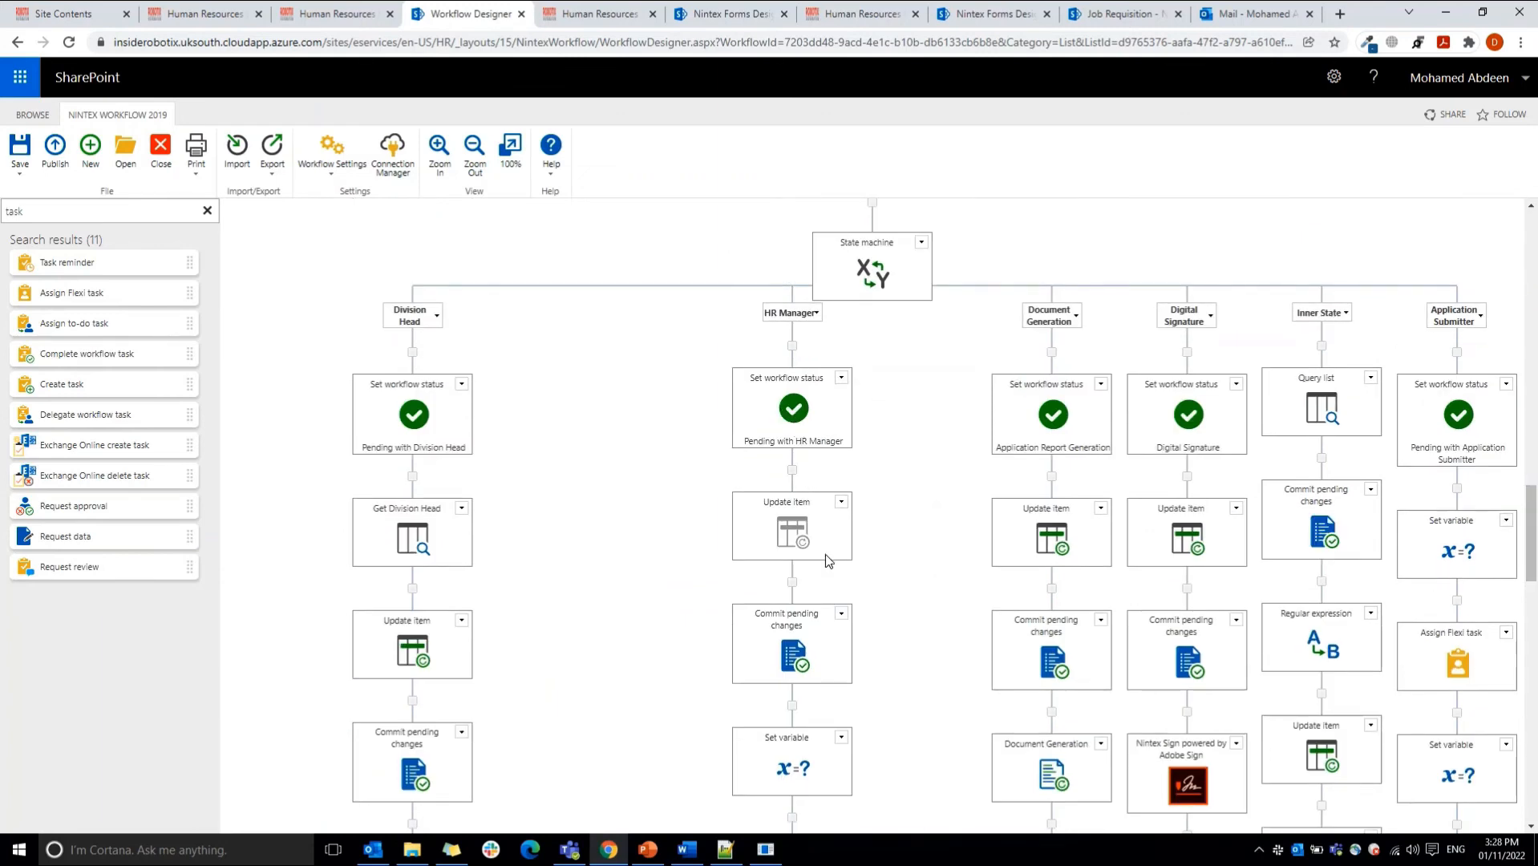
left_click_drag(1532, 536, 1533, 624)
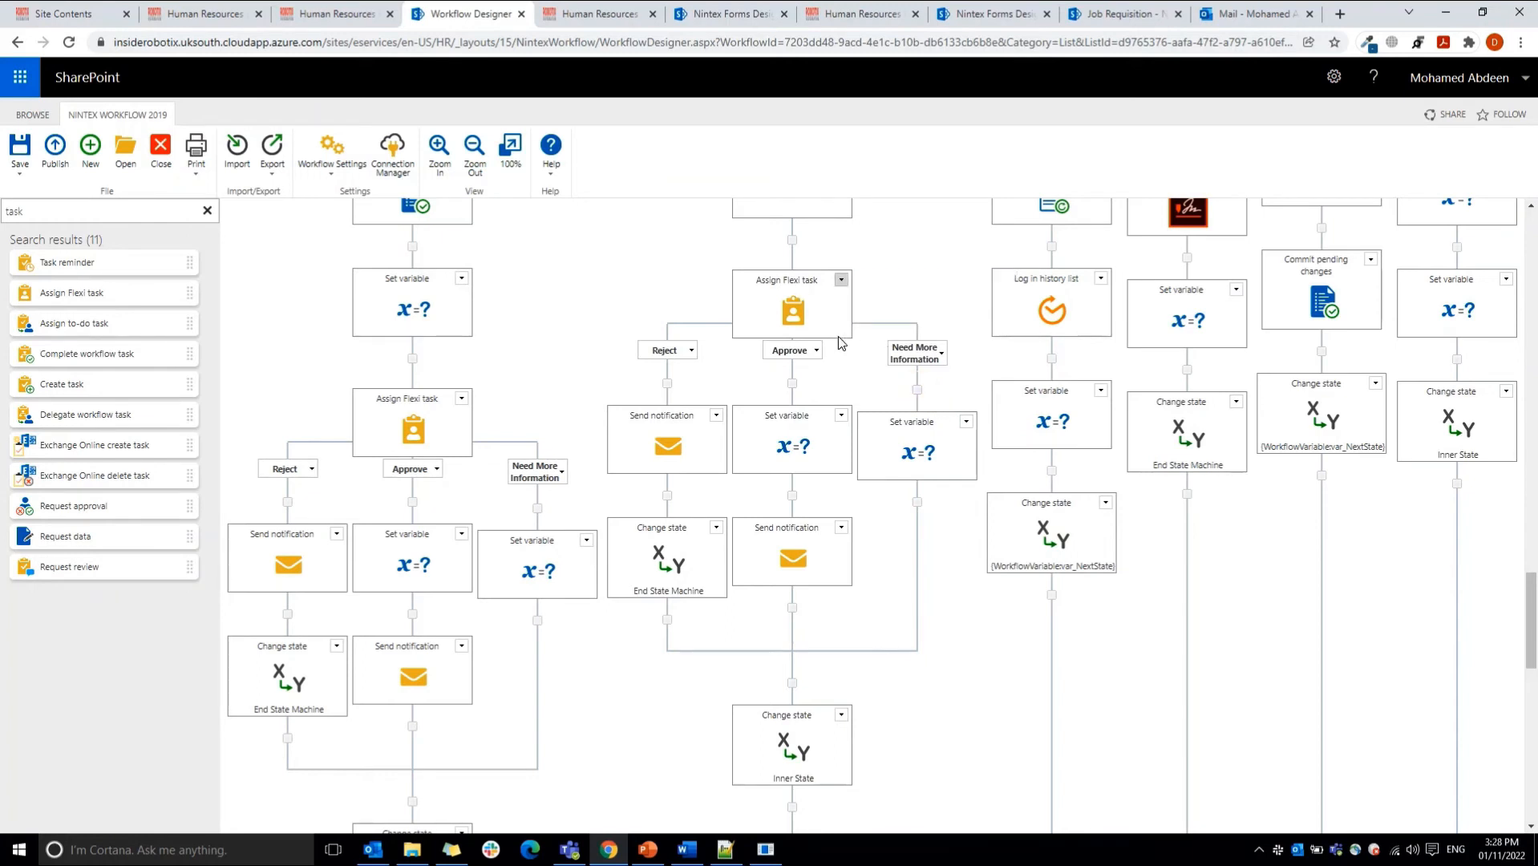
mouse_move(929, 455)
mouse_move(533, 565)
Step: Open the Application Submitter branch's Assign Flexi task and examine its assignee, outcomes and Advanced Options
left_click_drag(1531, 606, 1533, 535)
mouse_move(1473, 556)
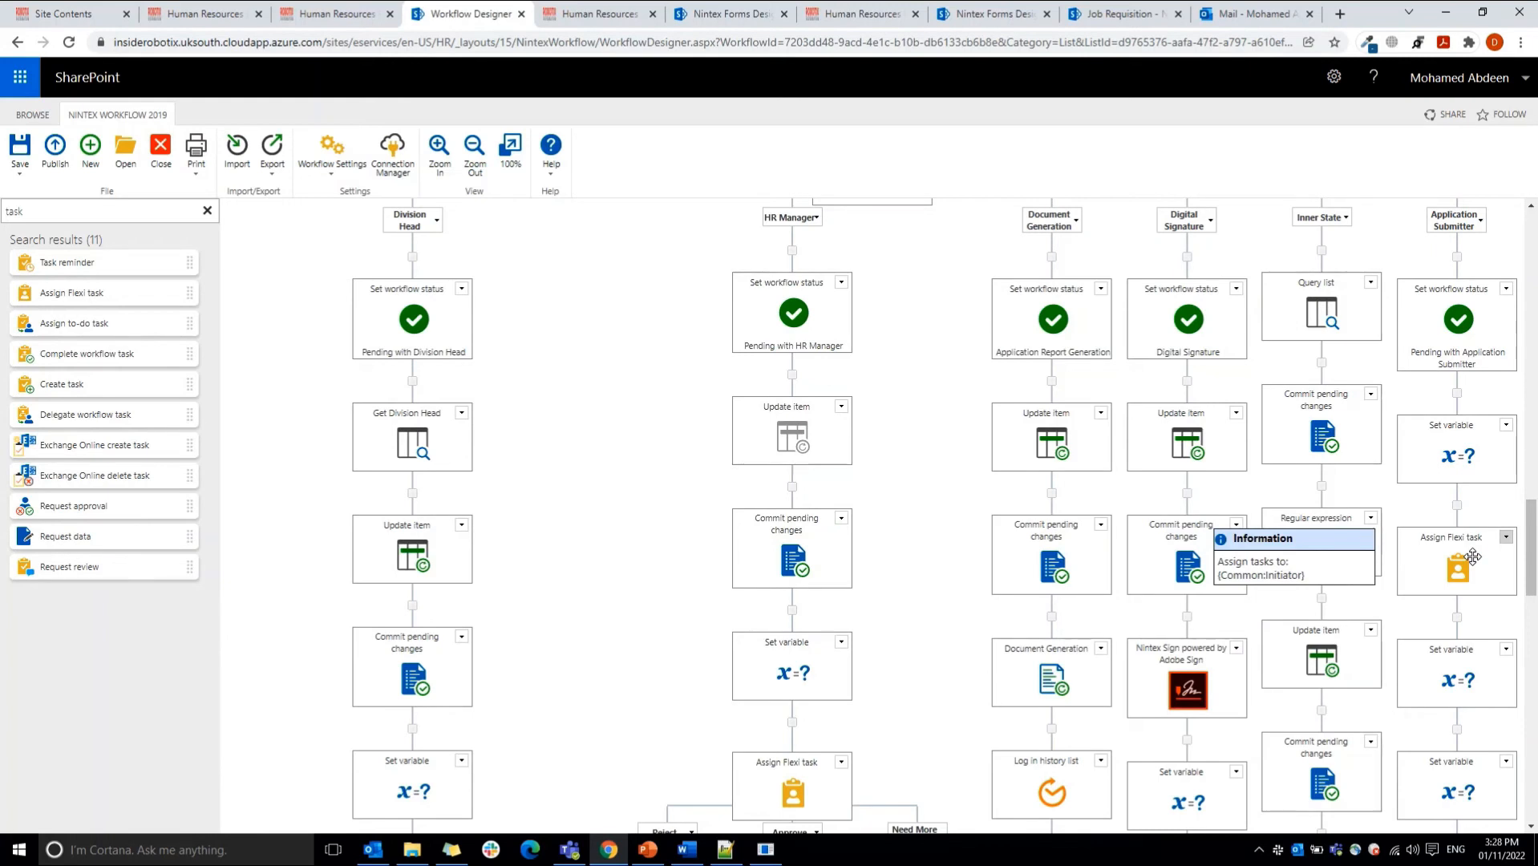
double_click(1463, 569)
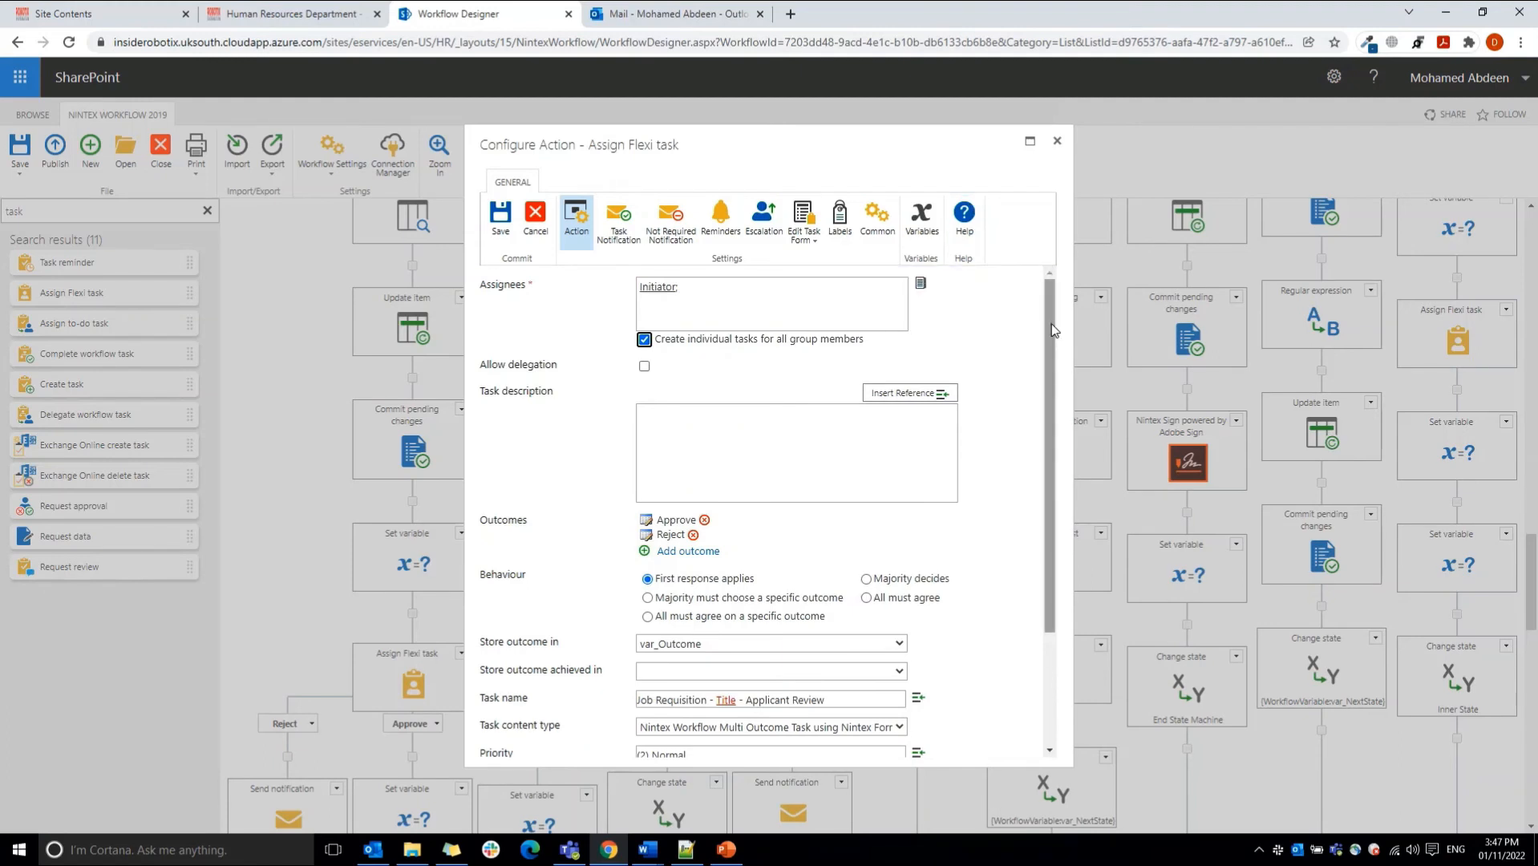
left_click_drag(1053, 330, 1052, 440)
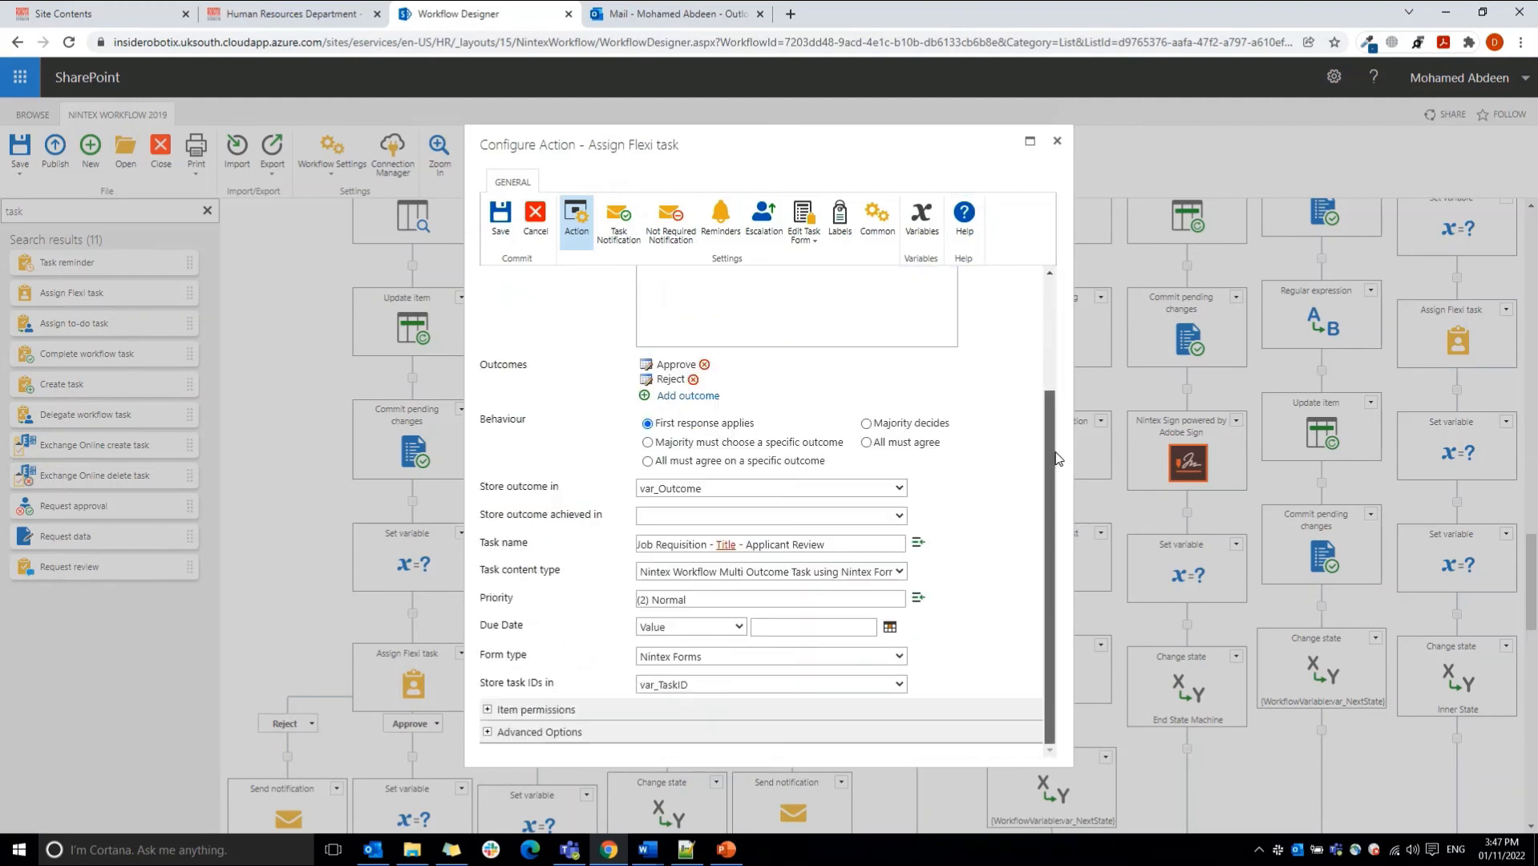
left_click(582, 732)
scroll(1043, 742, "down", 1)
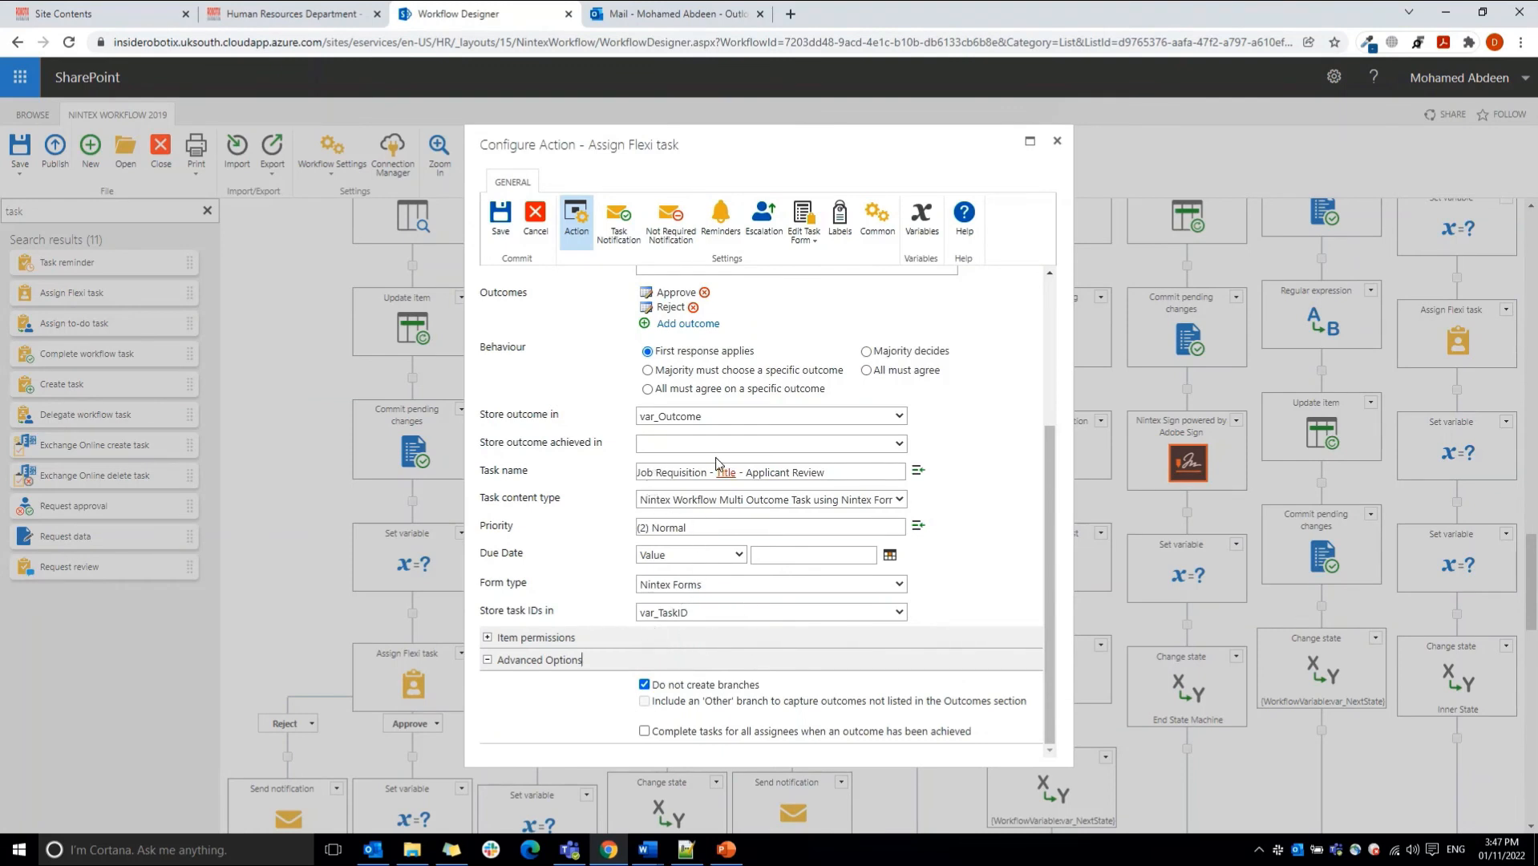
Step: Examine the Flexi task's notification email and its task form editing options, and cancel the configuration
left_click(616, 223)
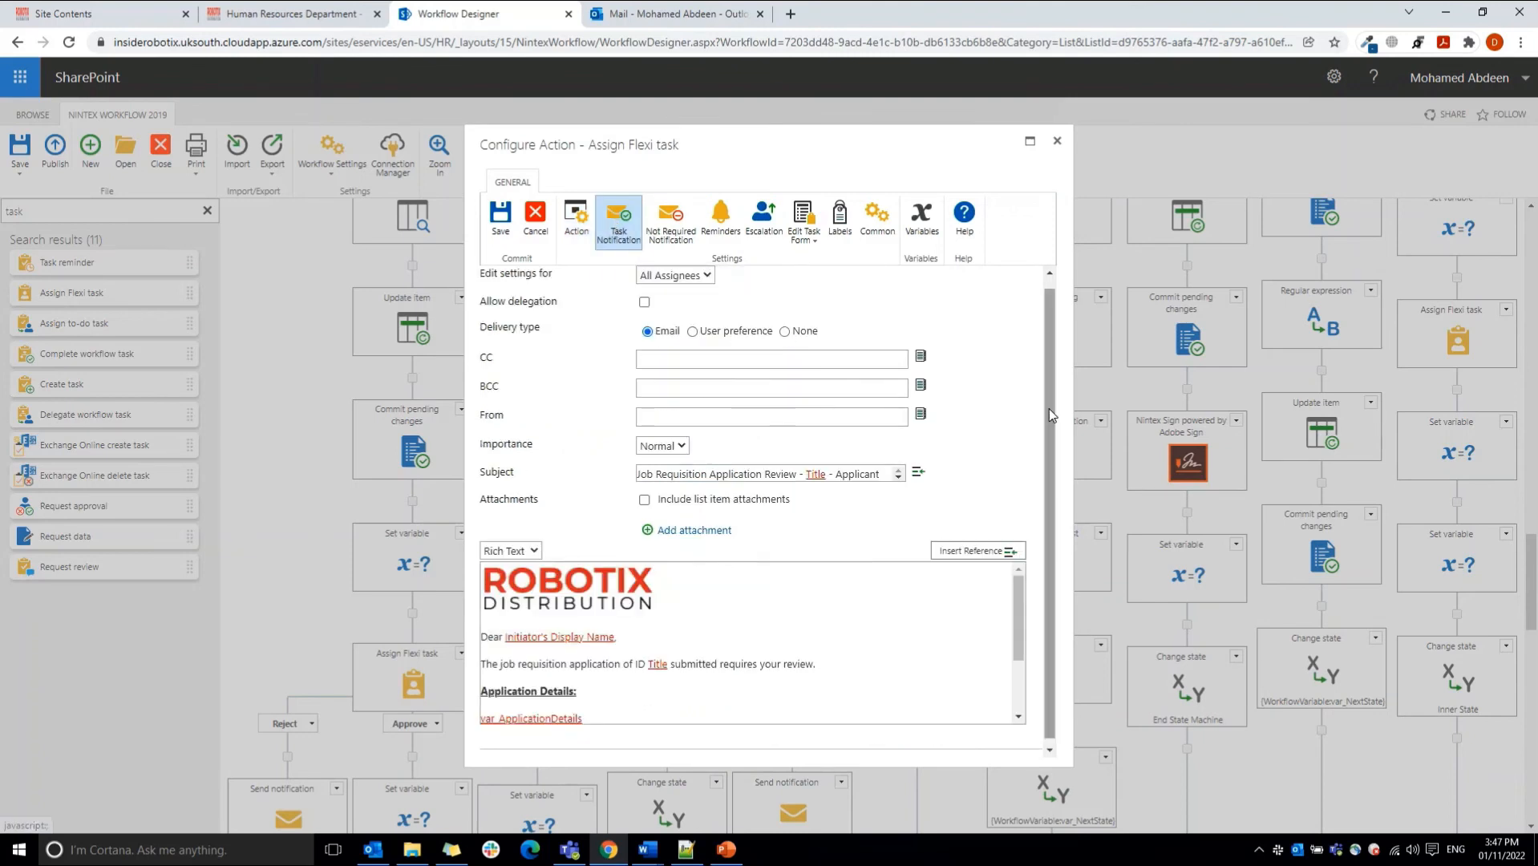
scroll(1048, 409, "down", 1)
scroll(1020, 648, "down", 2)
left_click_drag(1020, 641, 1021, 669)
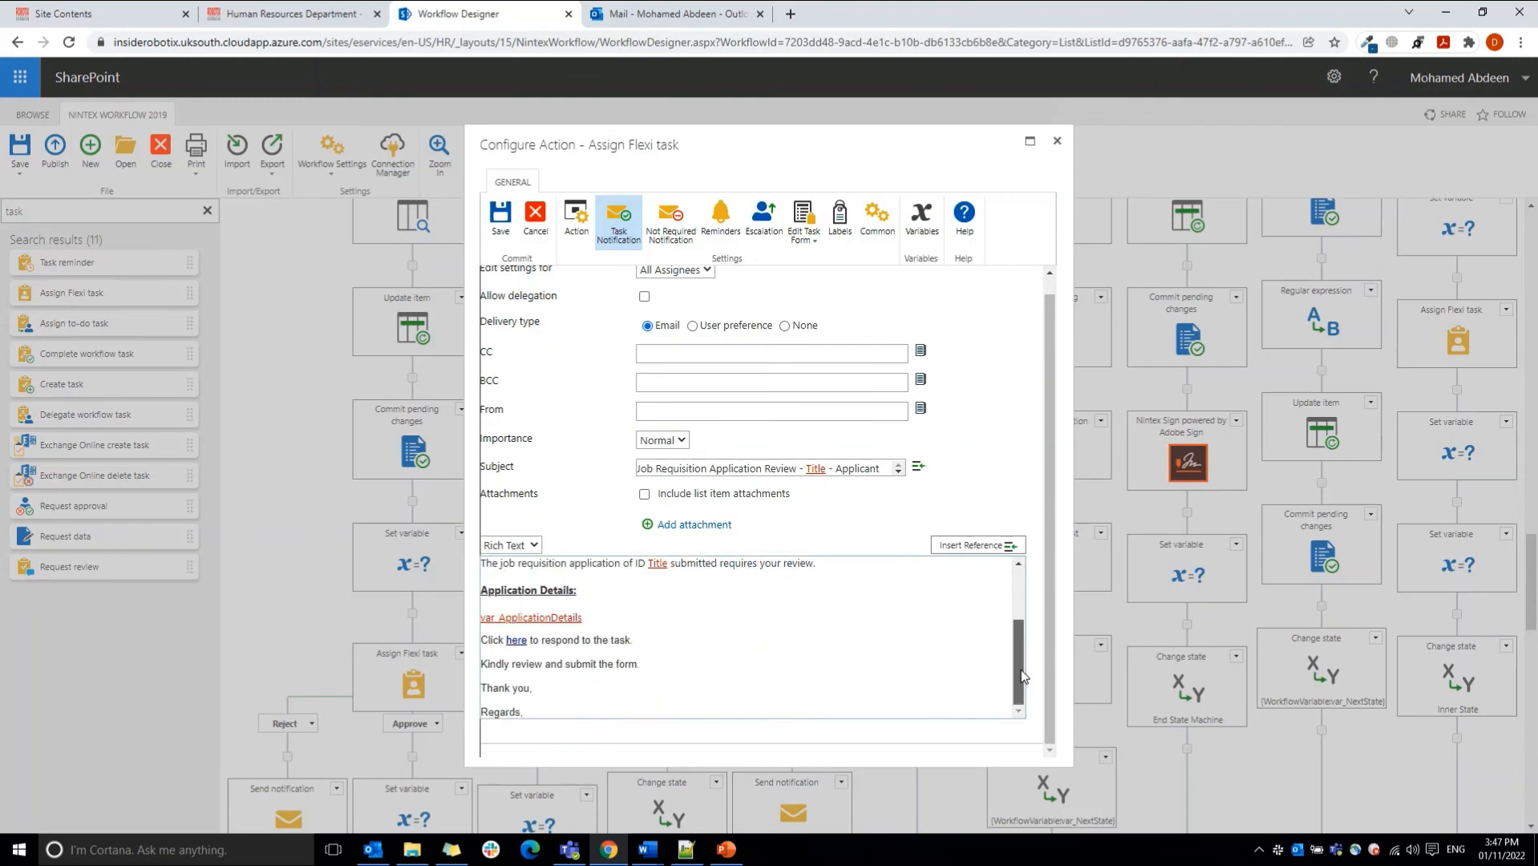
left_click(805, 227)
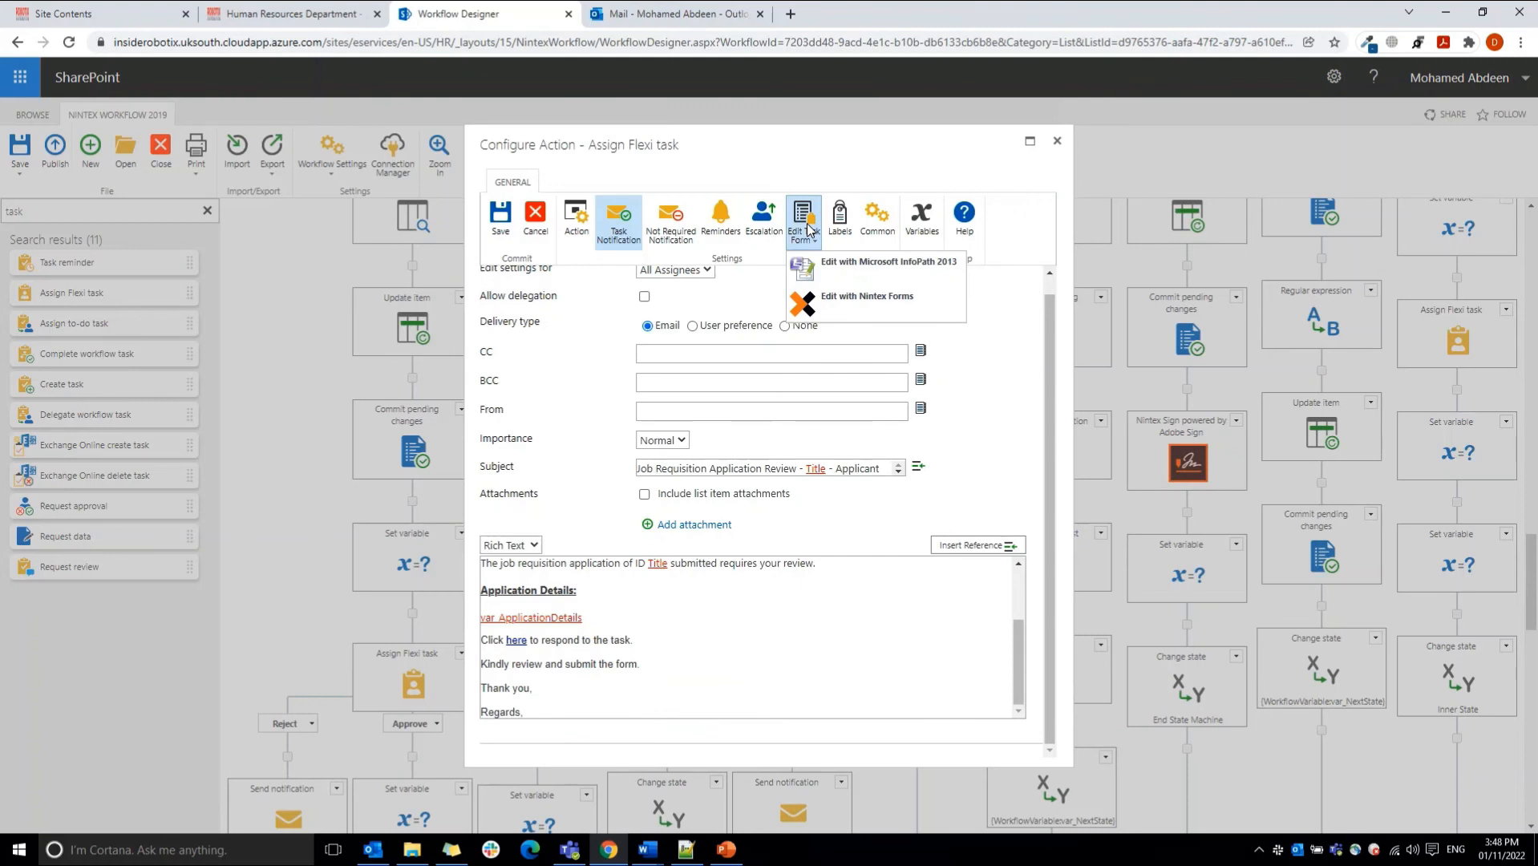
left_click(544, 227)
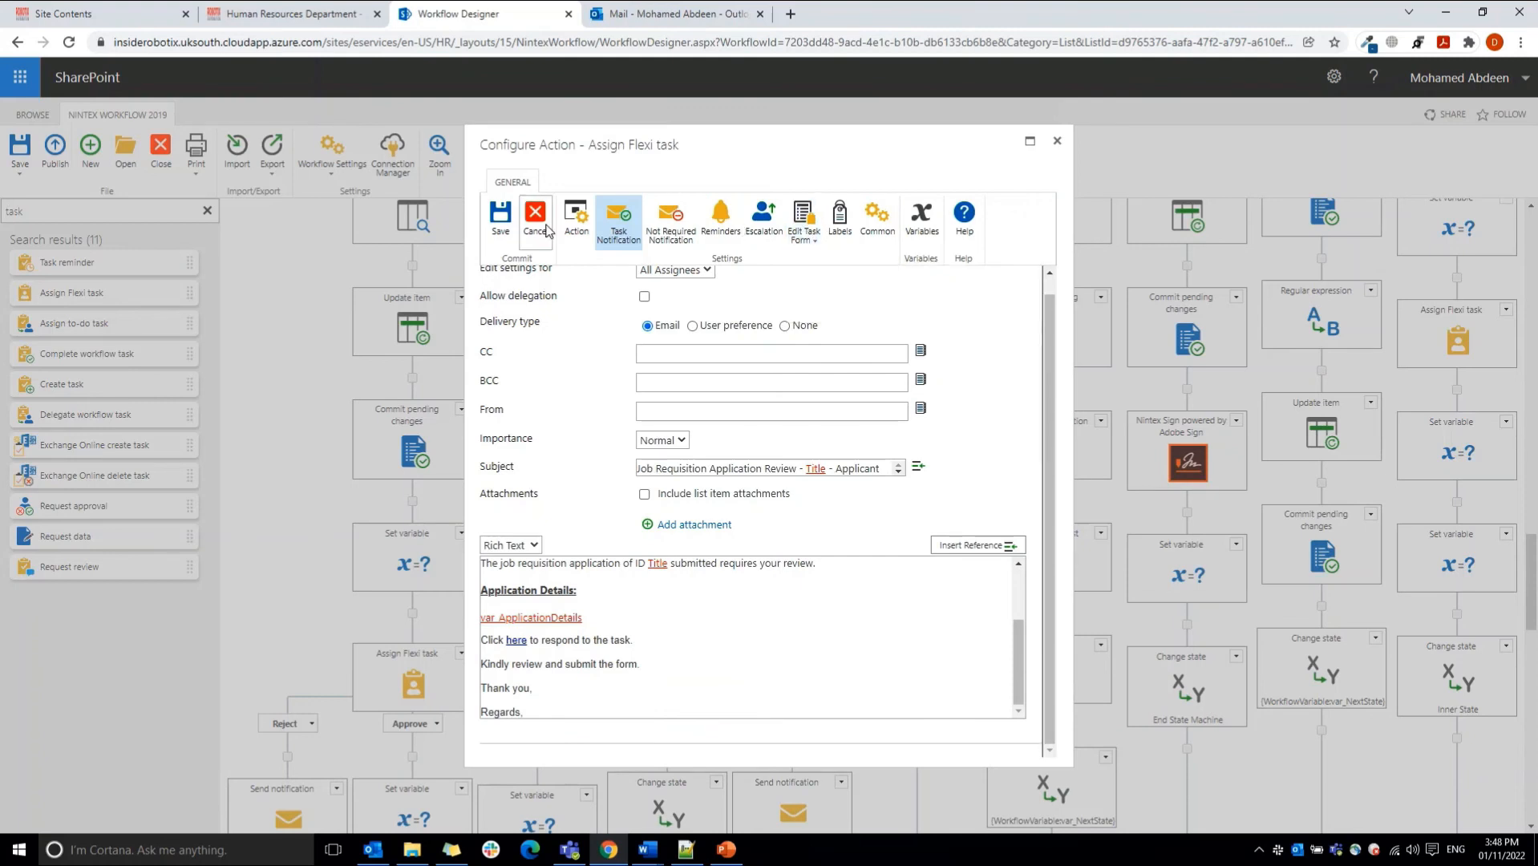
left_click(536, 232)
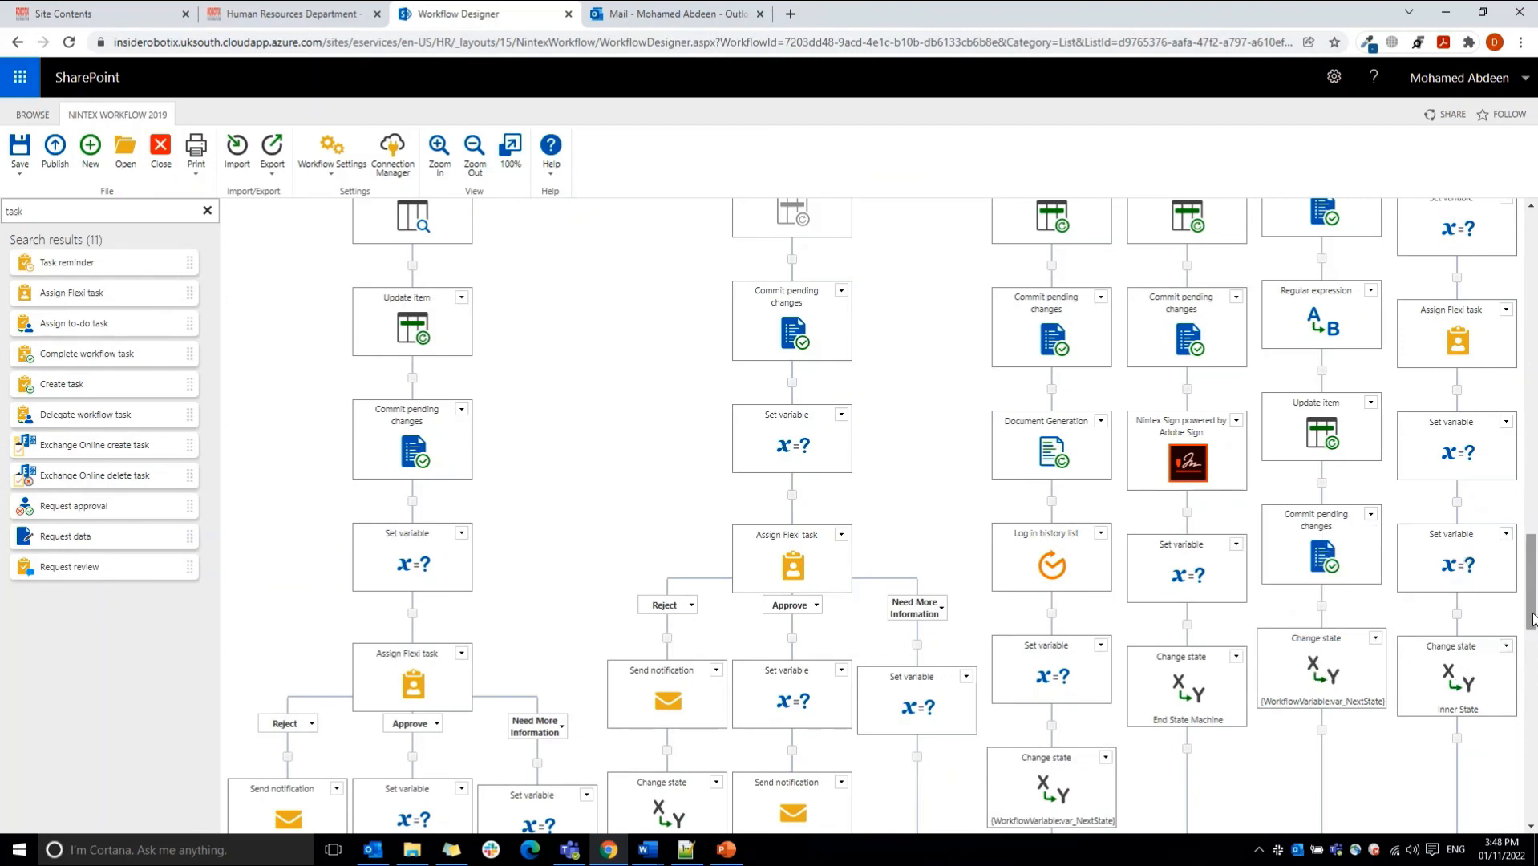
Step: Examine the HR Manager branch's Assign Flexi task and the Set variable actions under its Approve and Need More Information outcomes
left_click_drag(1531, 616, 1529, 595)
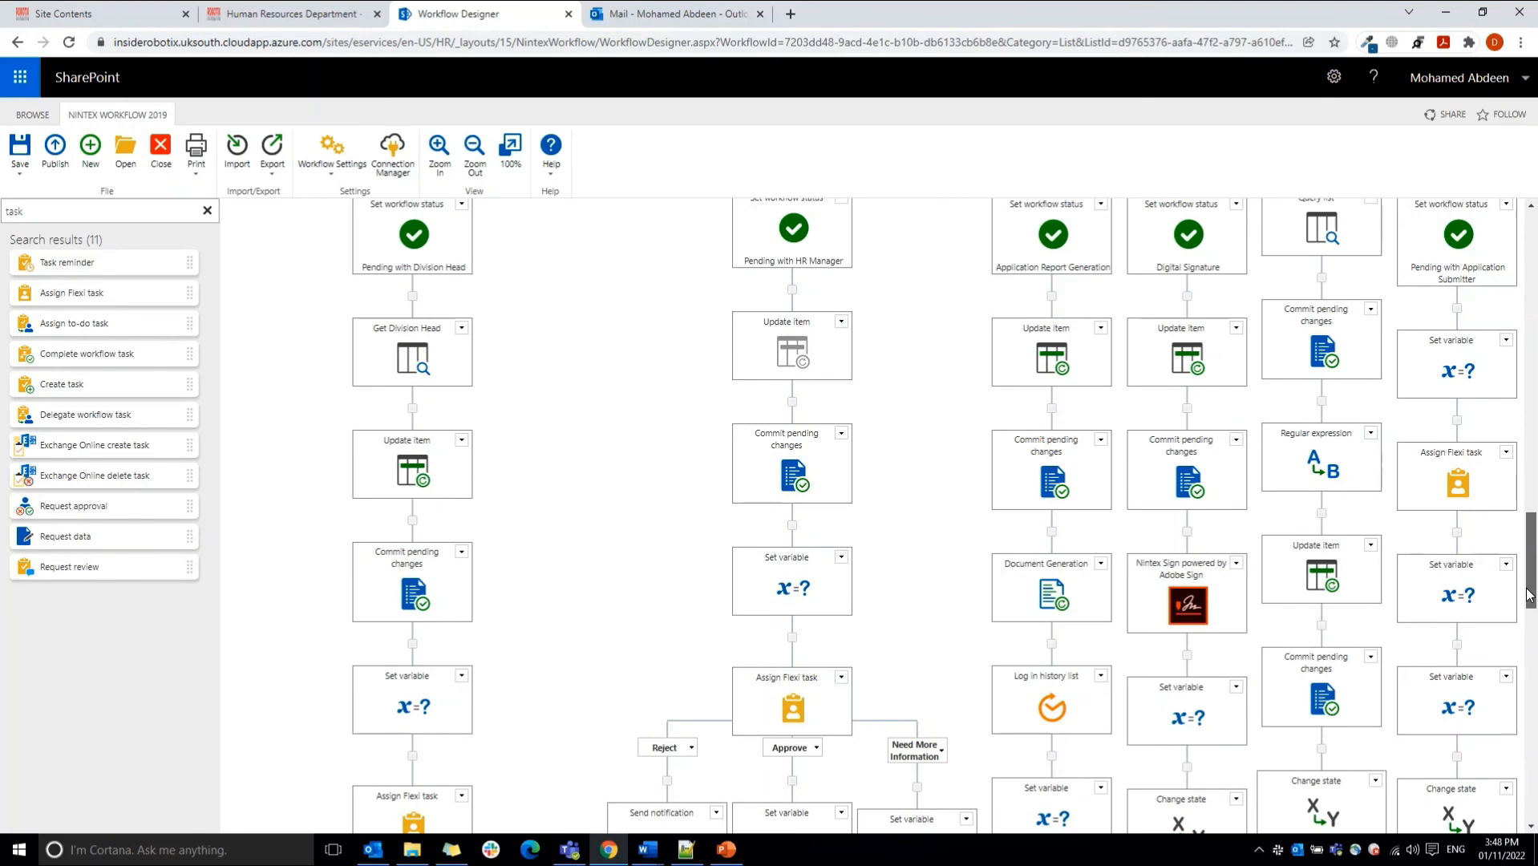
scroll(1529, 595, "down", 3)
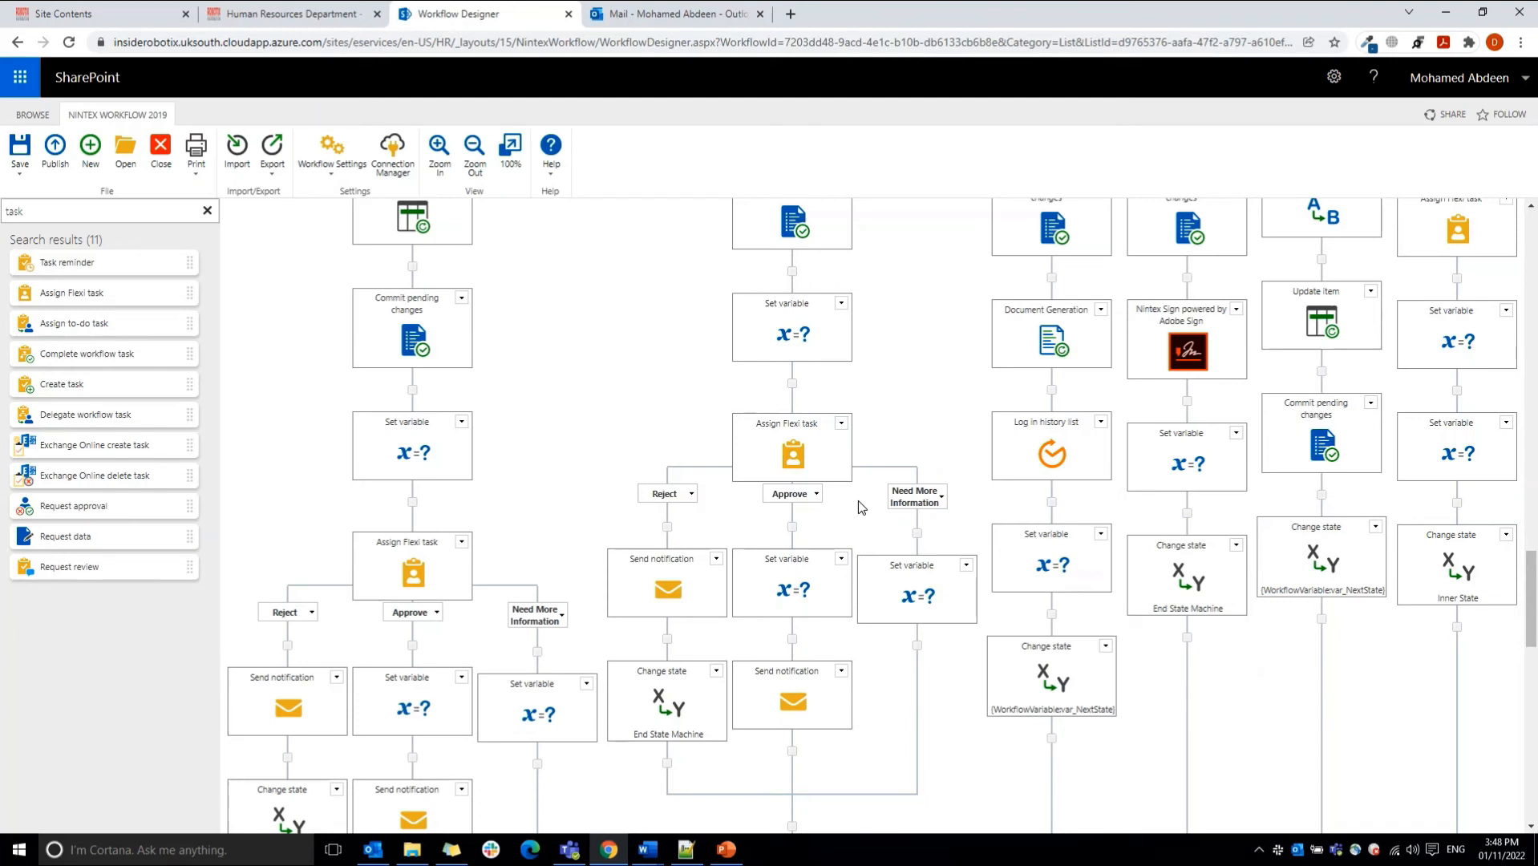
mouse_move(781, 457)
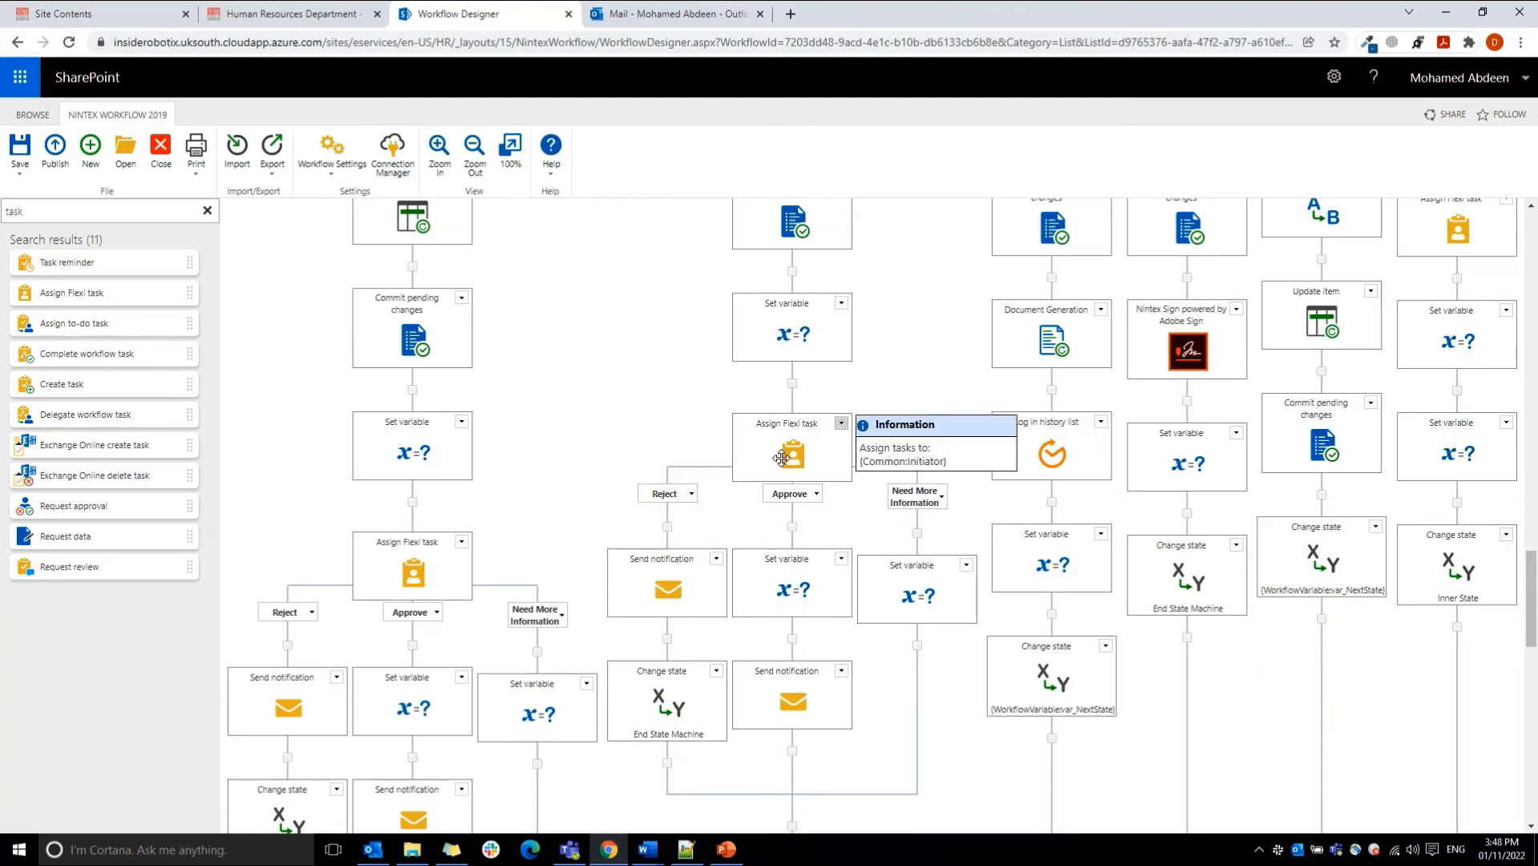
mouse_move(1535, 609)
left_mouse_down()
mouse_move(1536, 582)
mouse_move(1536, 617)
left_mouse_up()
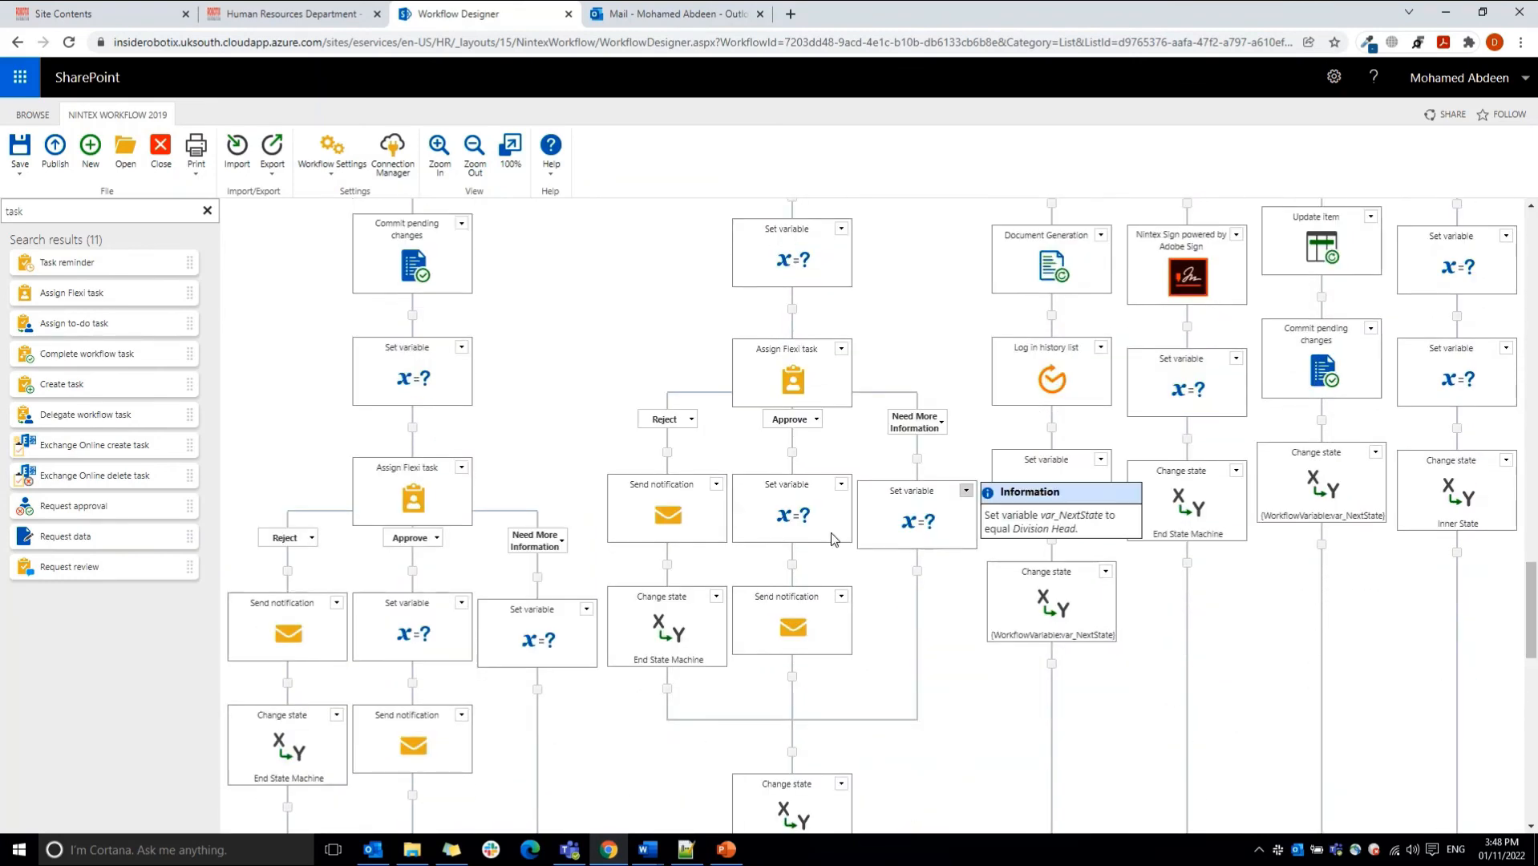
mouse_move(801, 527)
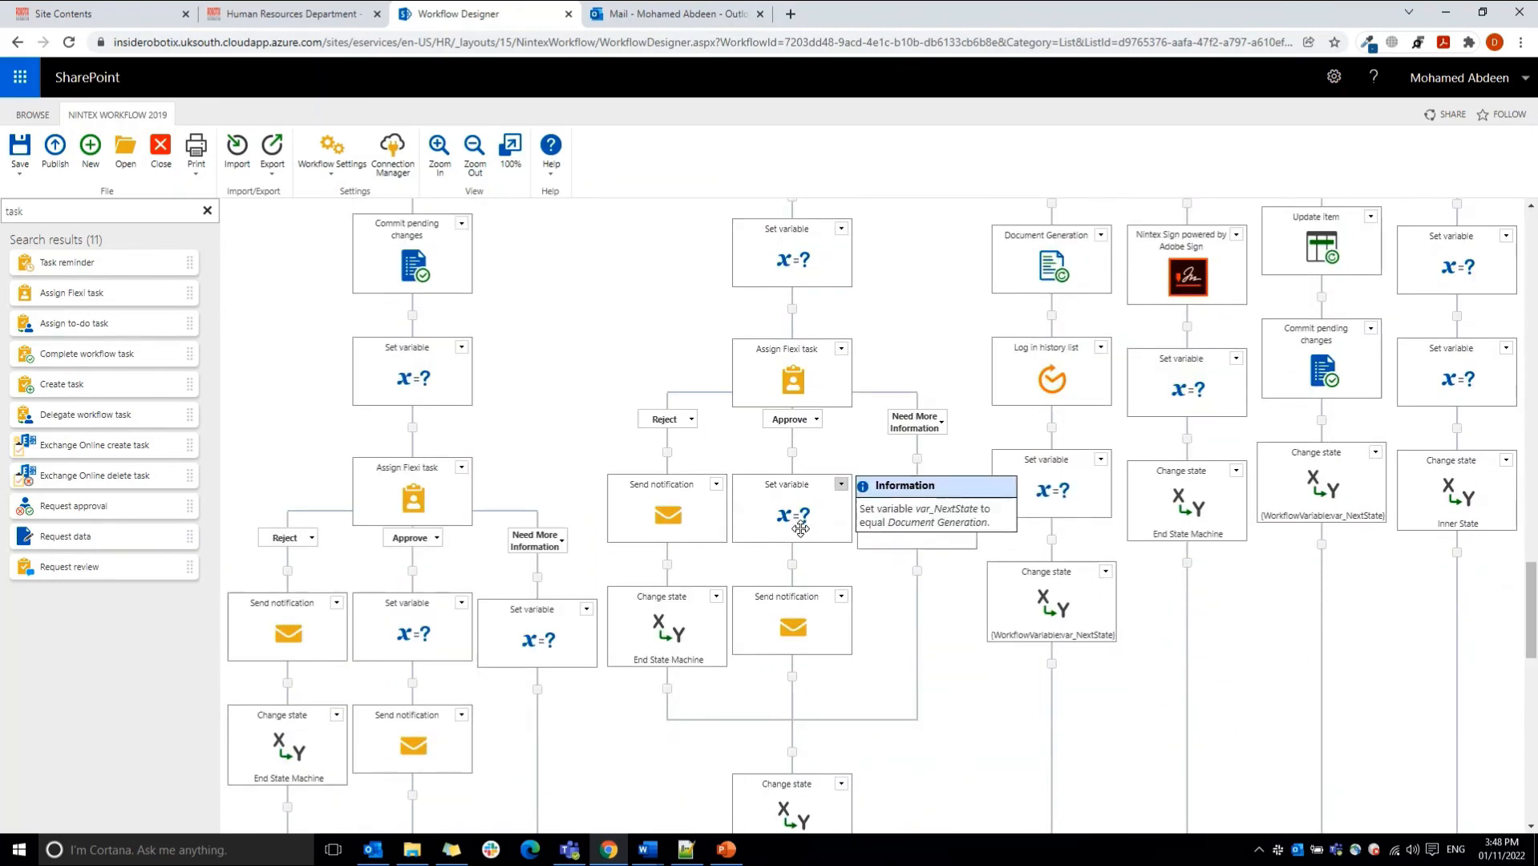
Step: Open the Document Generation action, check the Job Requisition Requests Documents library for its template and folders, and return to the configuration
left_click_drag(1532, 609, 1527, 562)
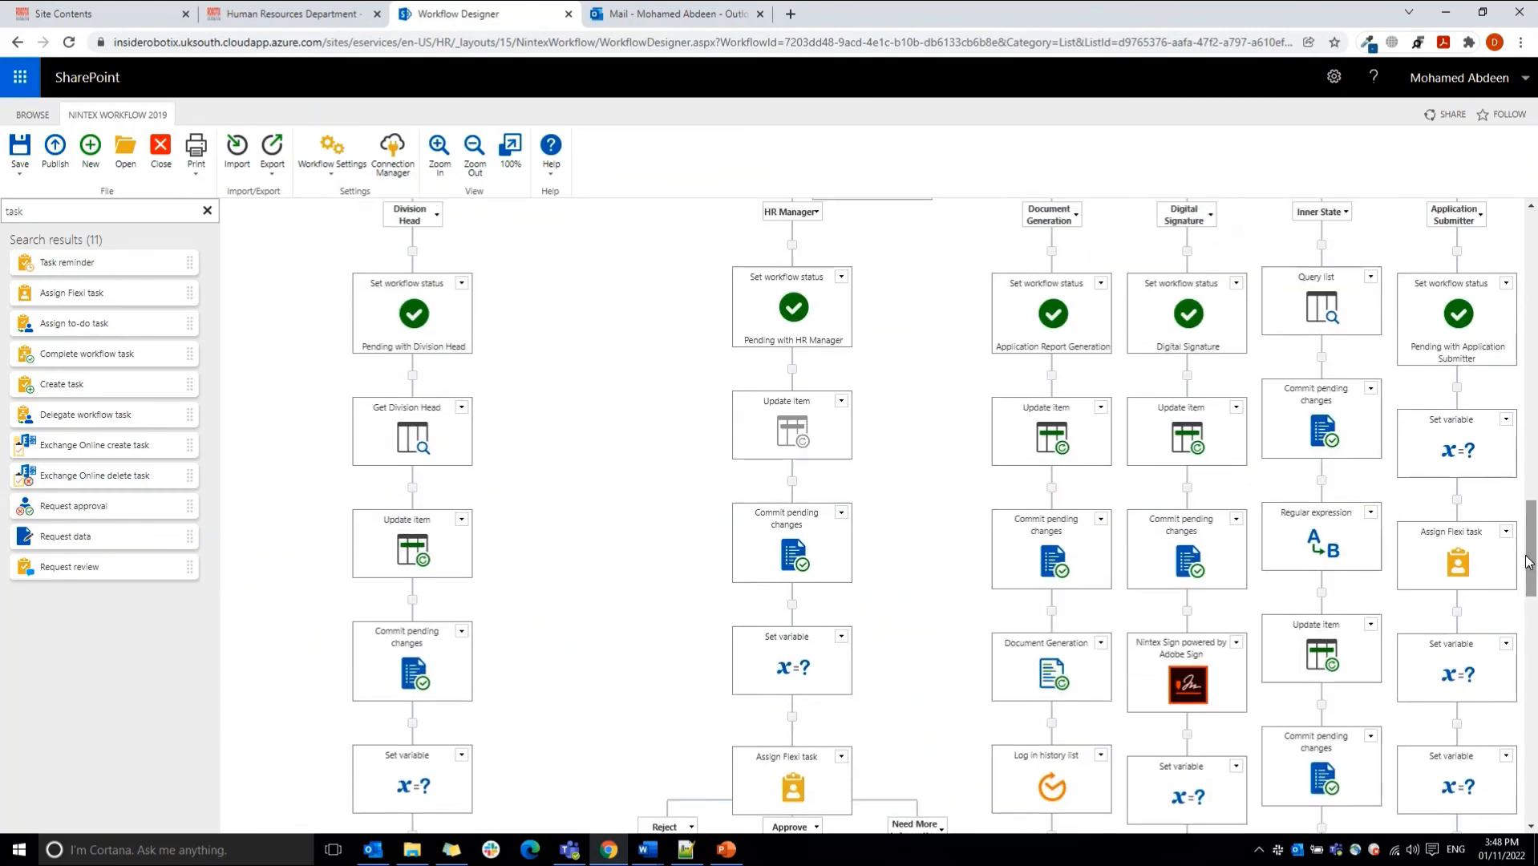
double_click(1056, 679)
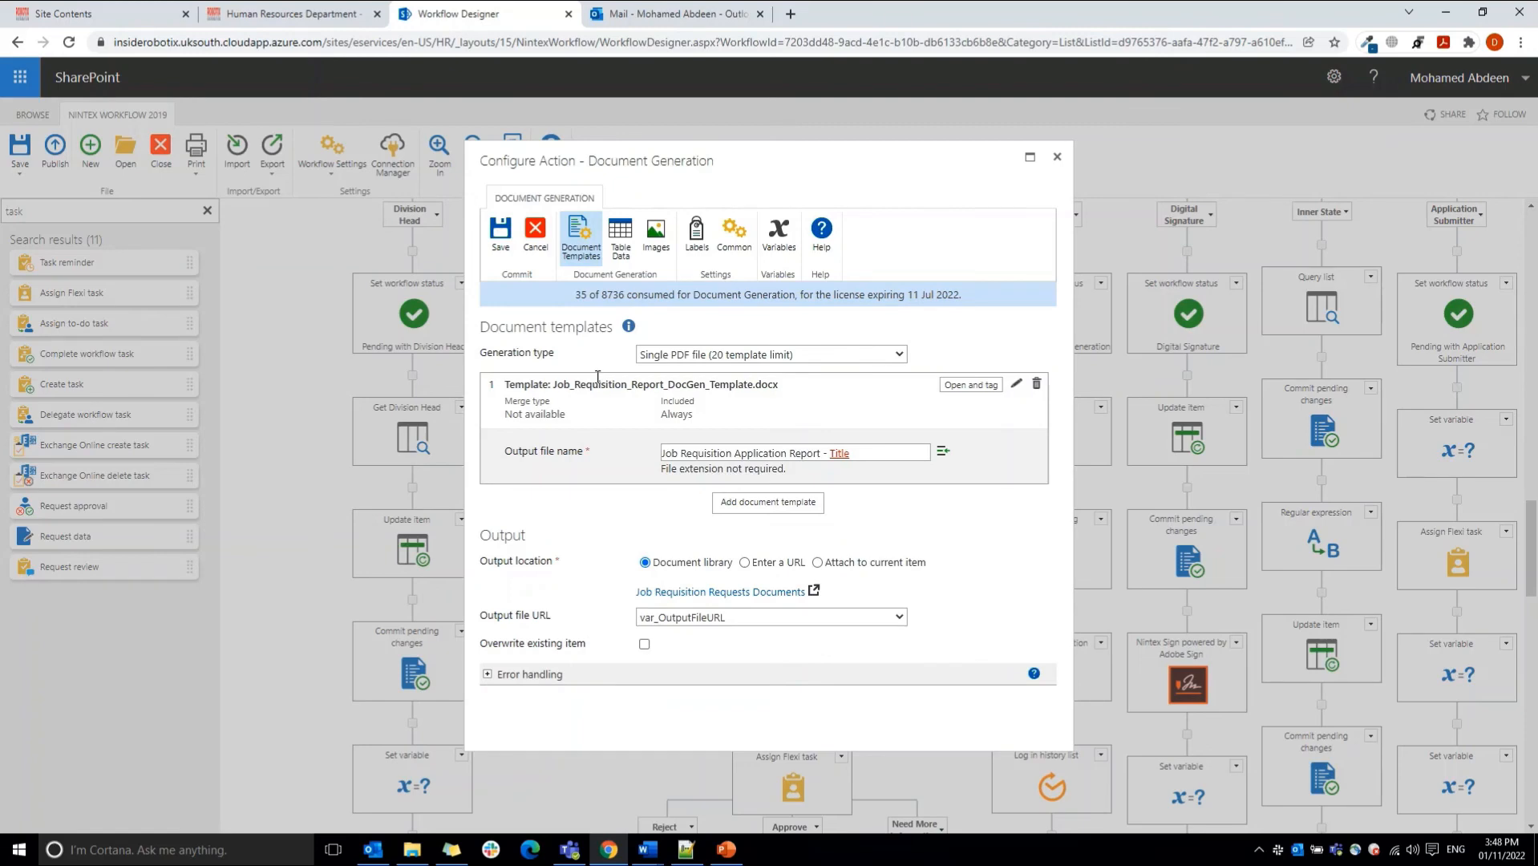
left_click(289, 14)
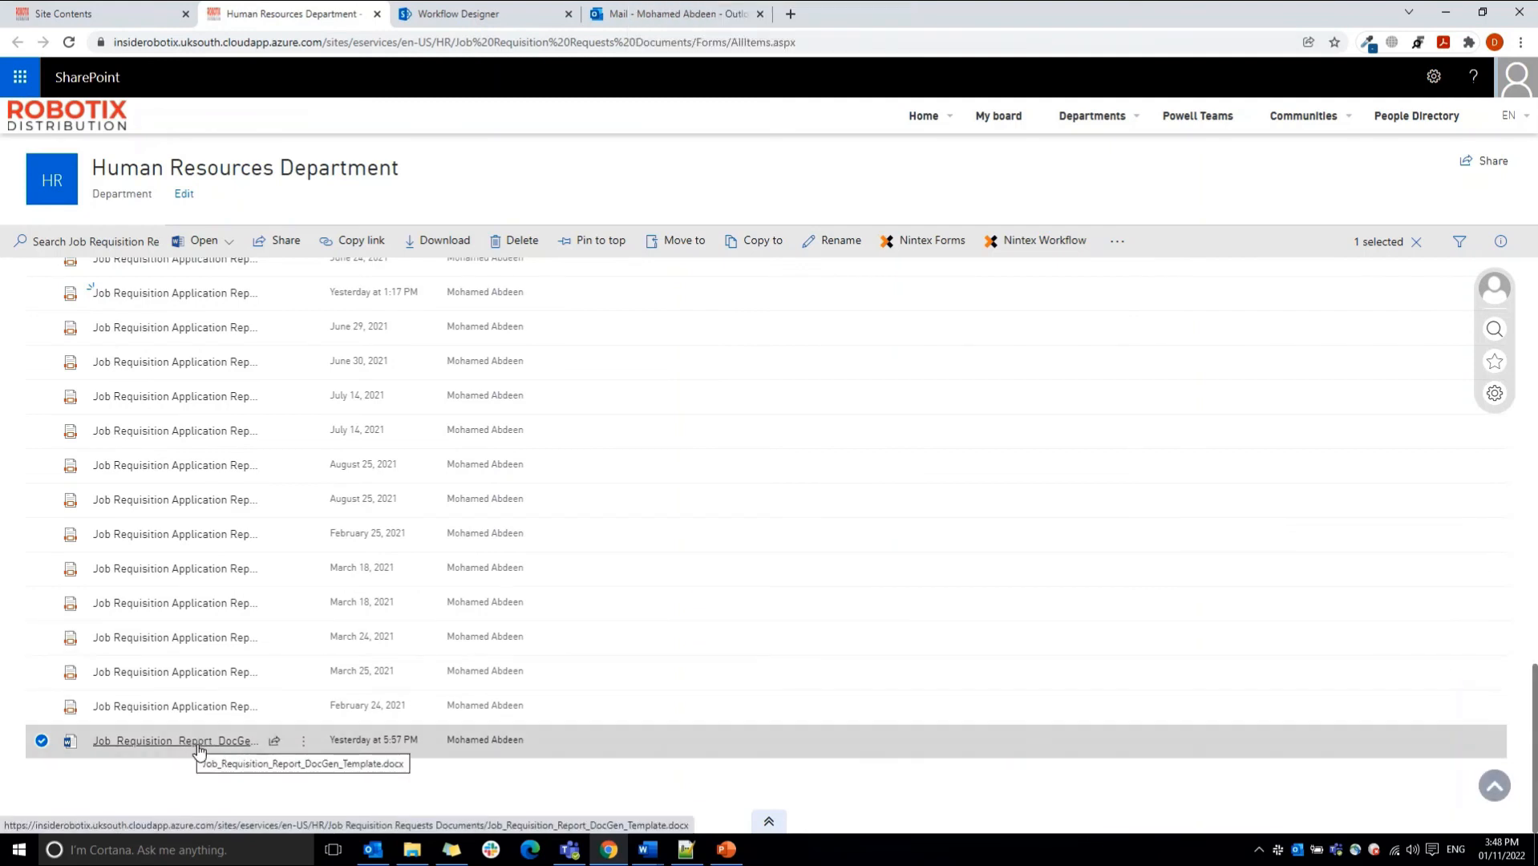
left_click_drag(1534, 700, 1537, 234)
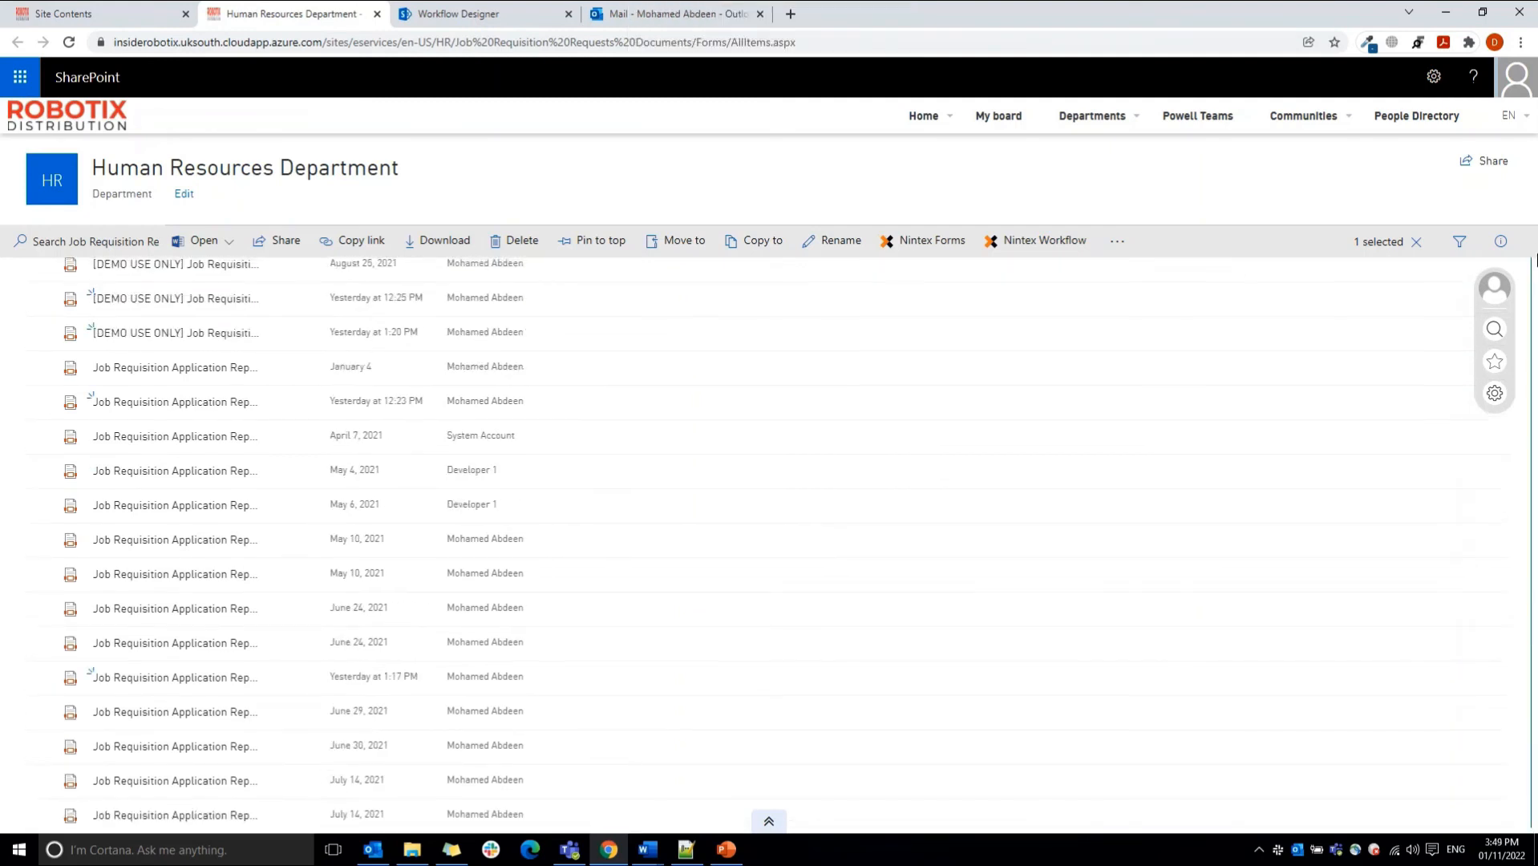
left_click_drag(1535, 589, 1537, 283)
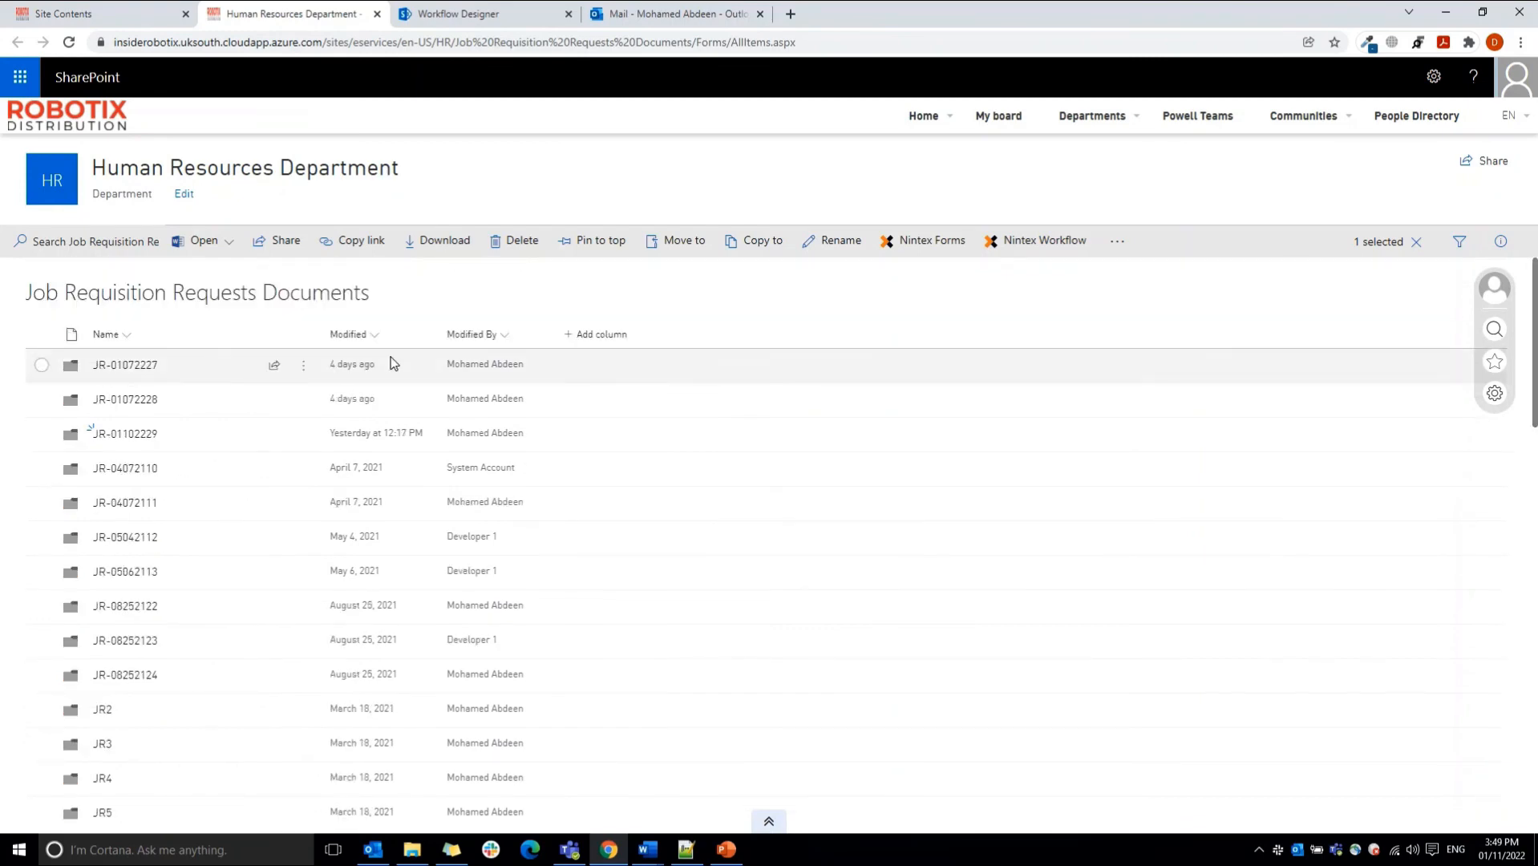
left_click(449, 10)
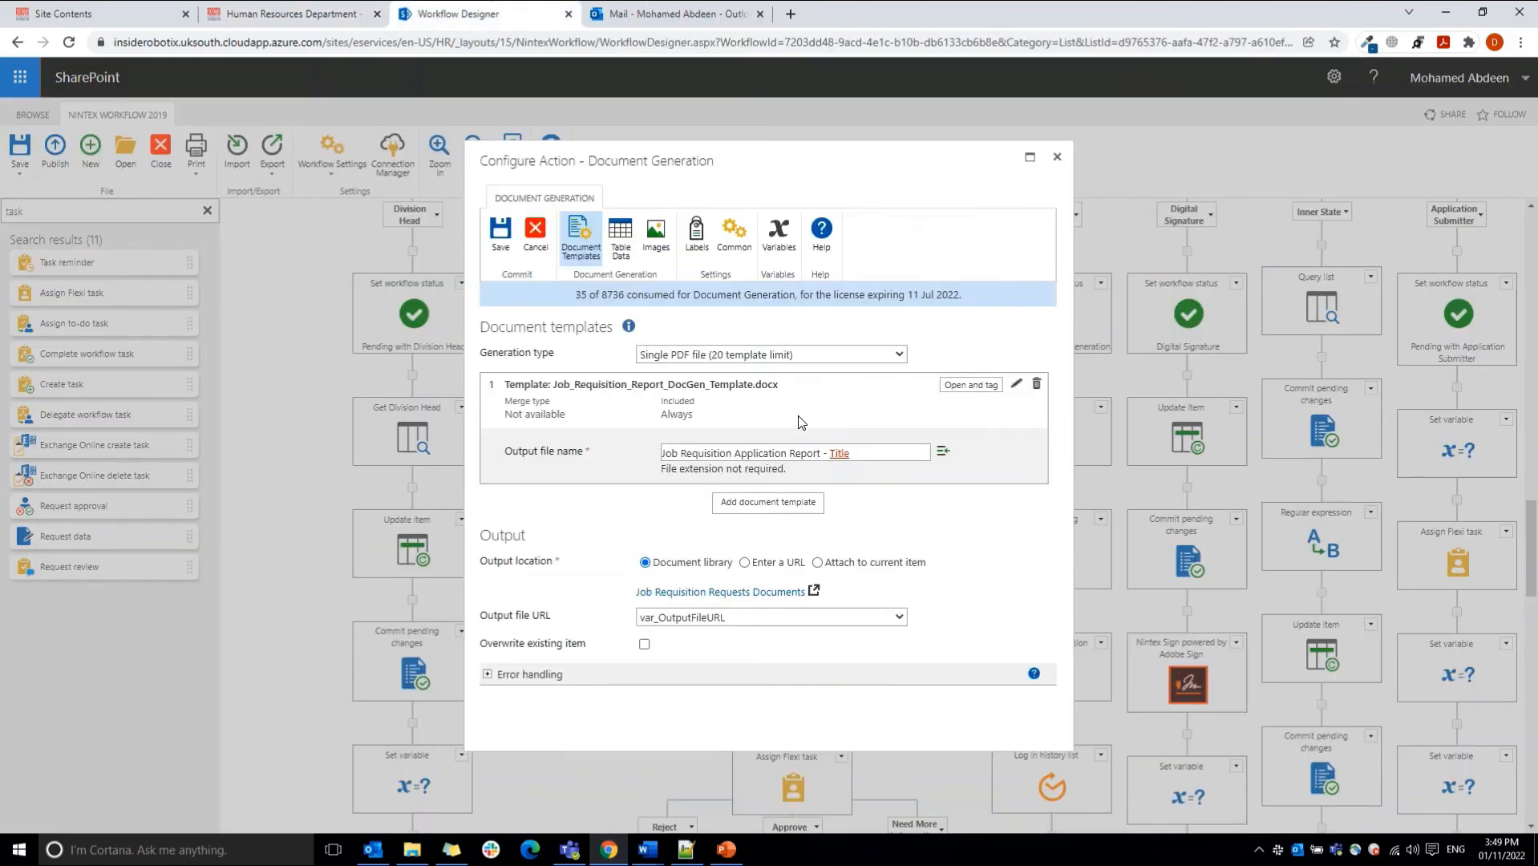
left_click(767, 503)
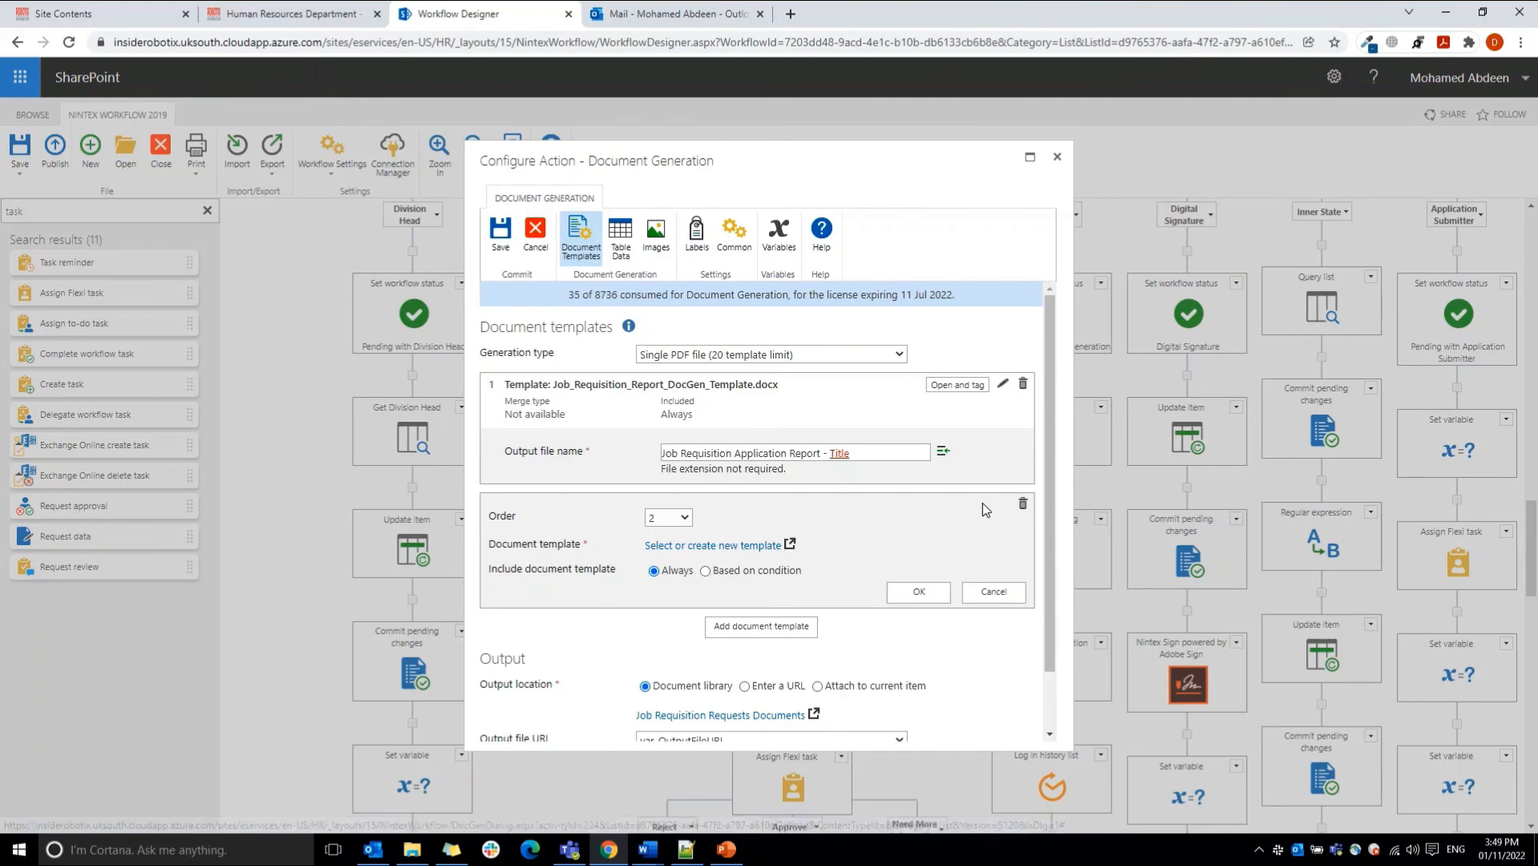
left_click(1023, 505)
left_click(908, 148)
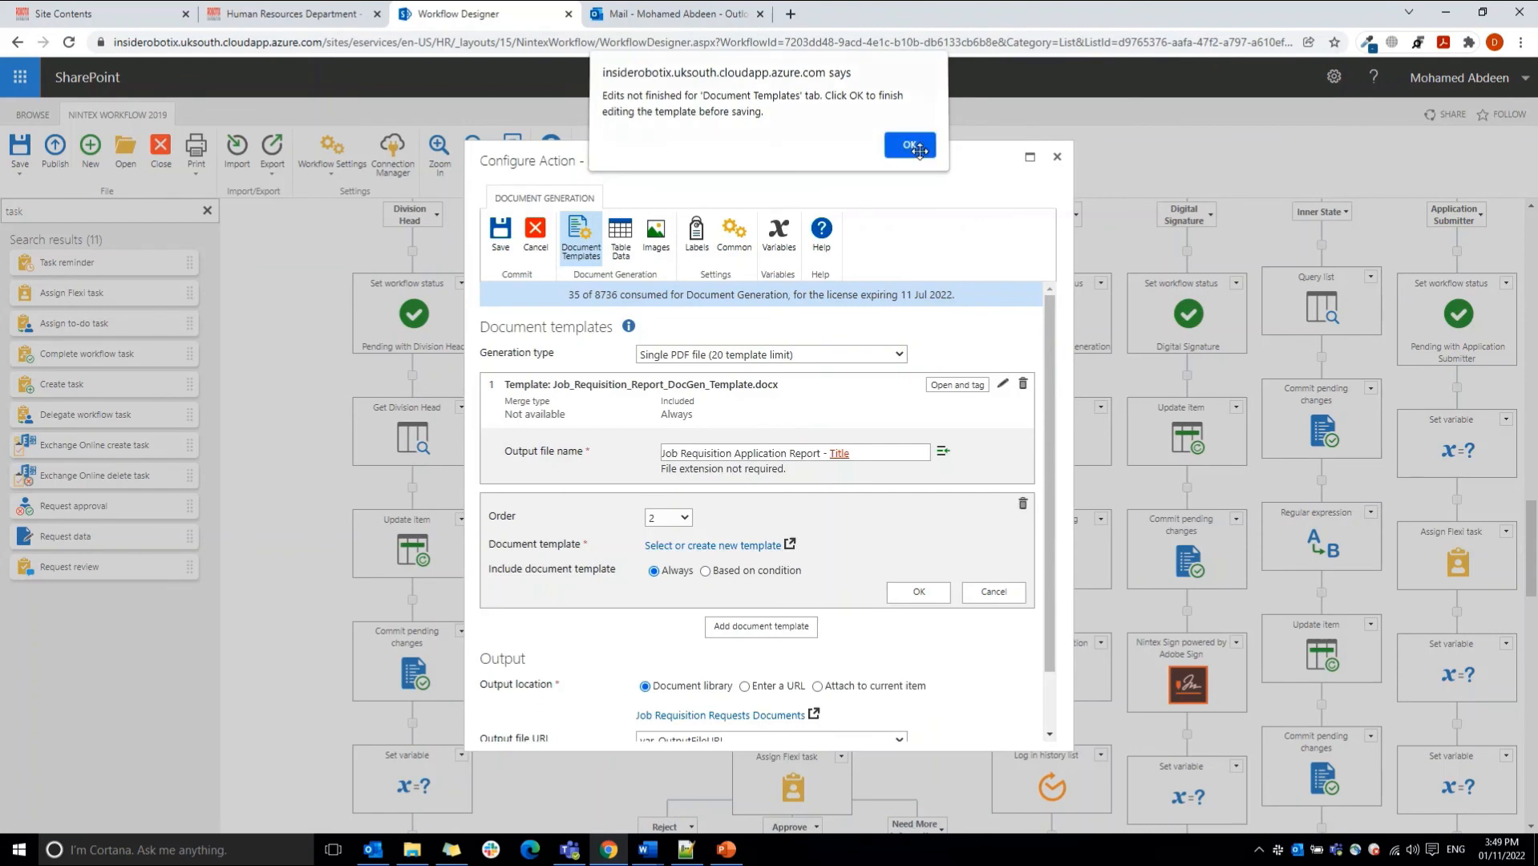
left_click(1023, 510)
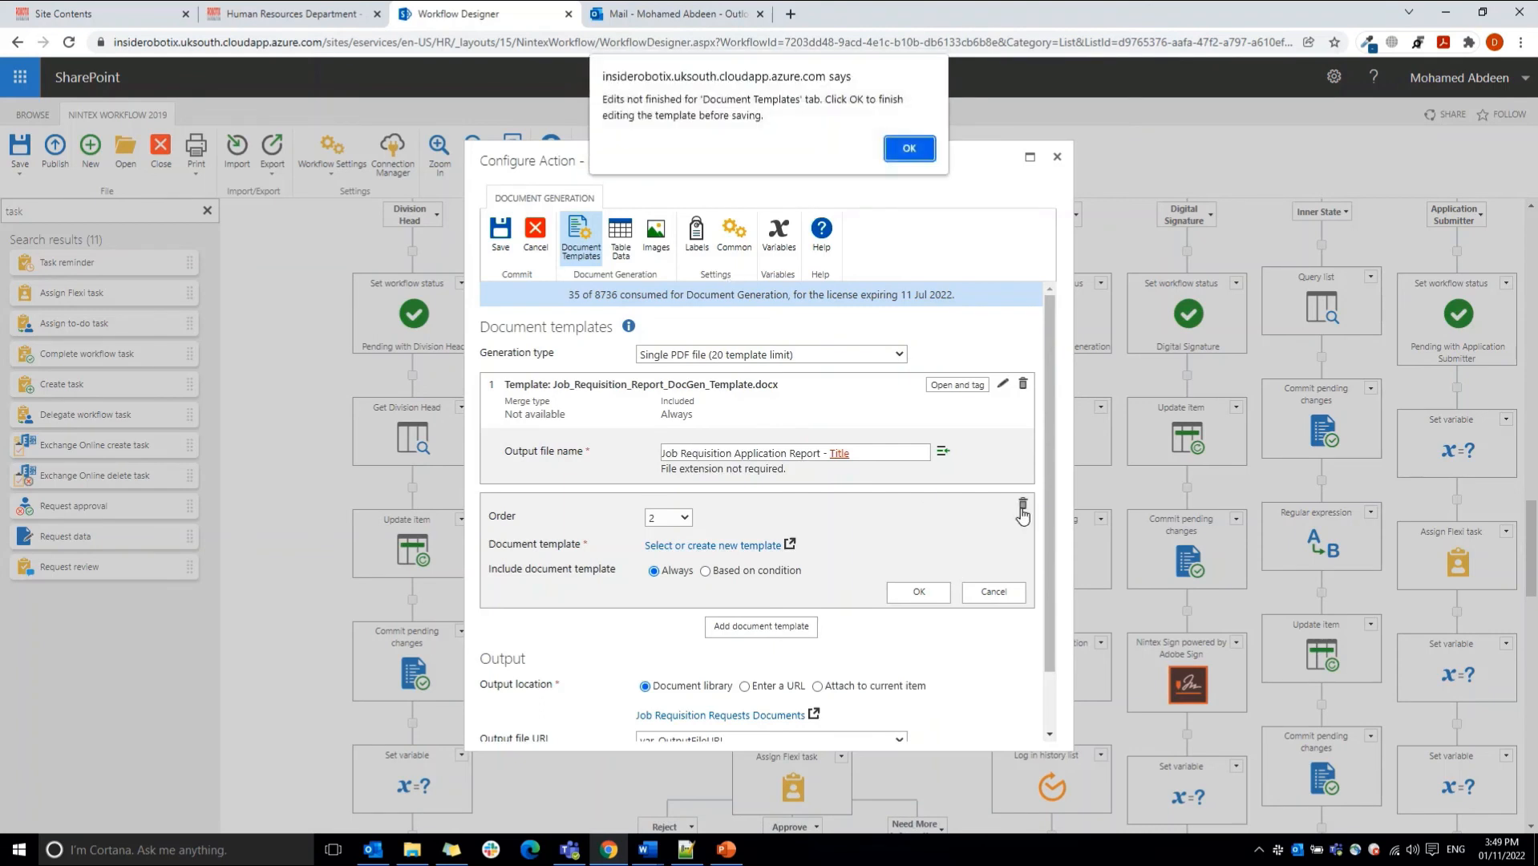
left_click(905, 149)
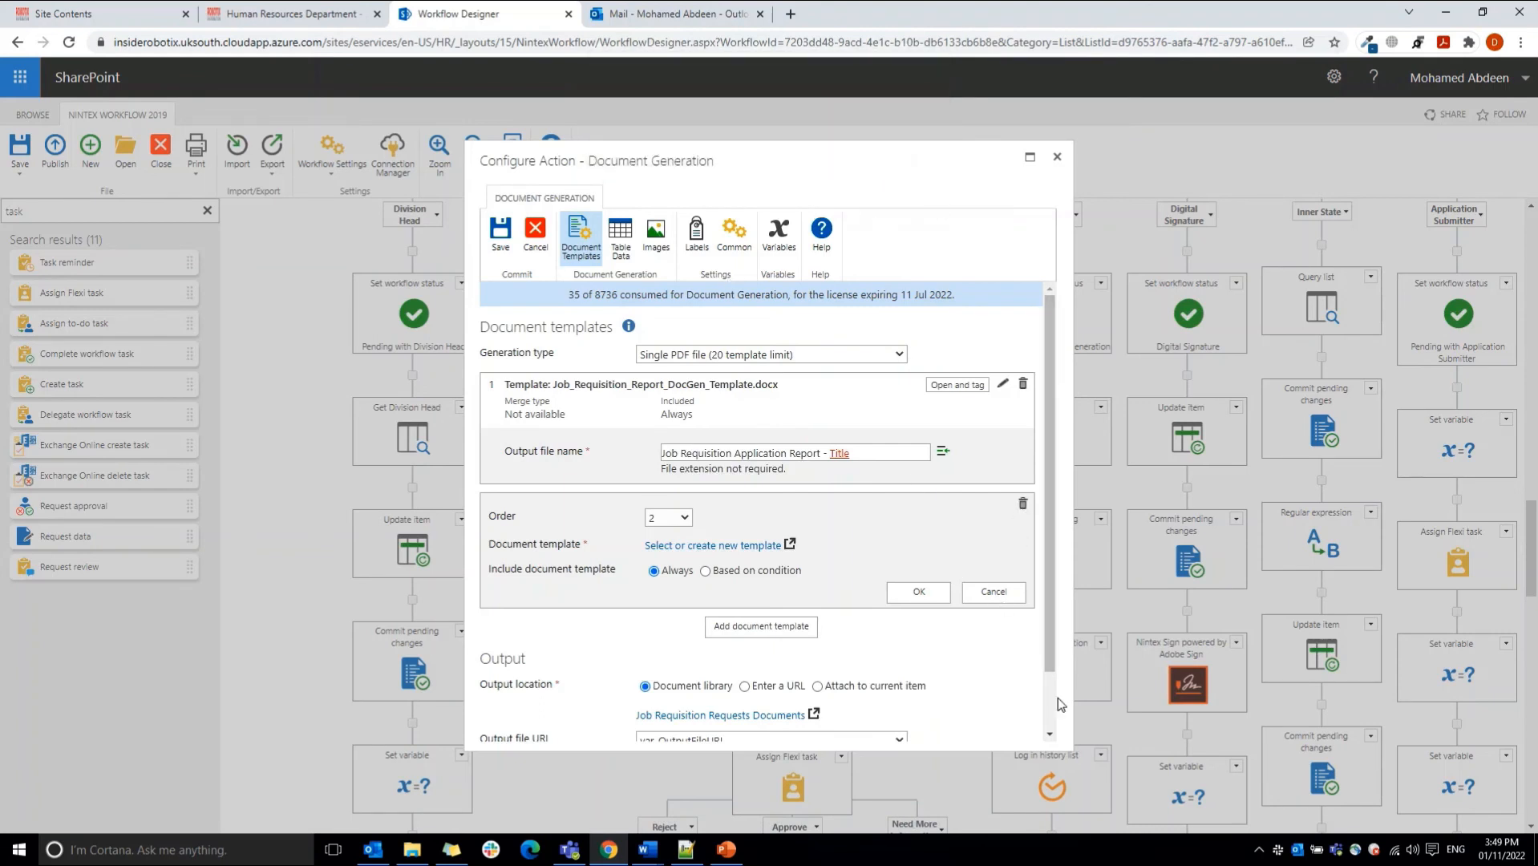
left_click(983, 596)
Step: Find the Job_Requisition_Report_DocGen template in the documents library, switch to its open copy in Word, and examine the greeting and var_Created tag
left_click(337, 11)
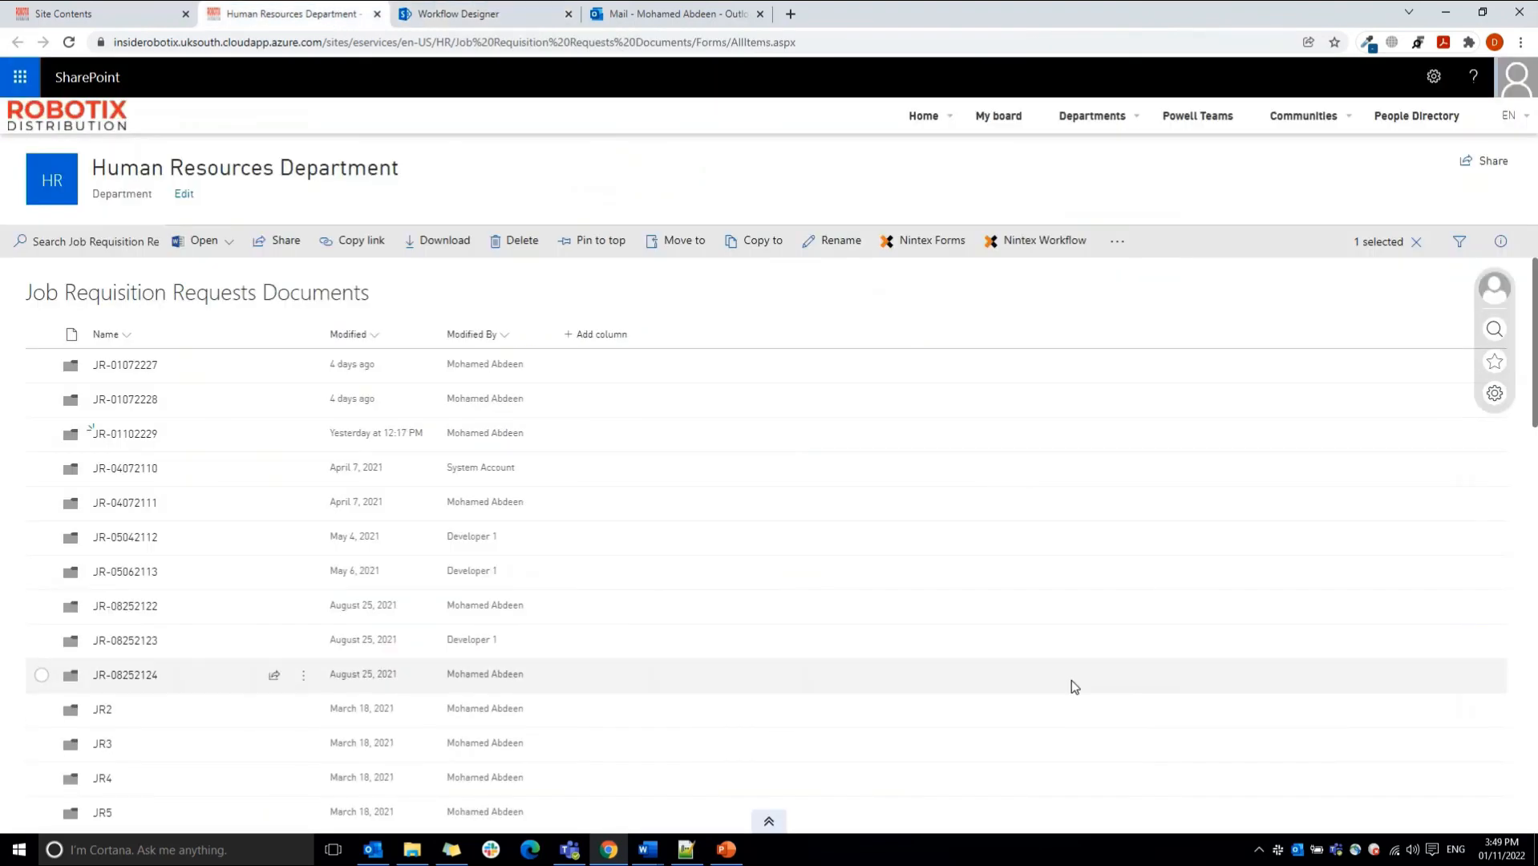
scroll(1074, 687, "down", 15)
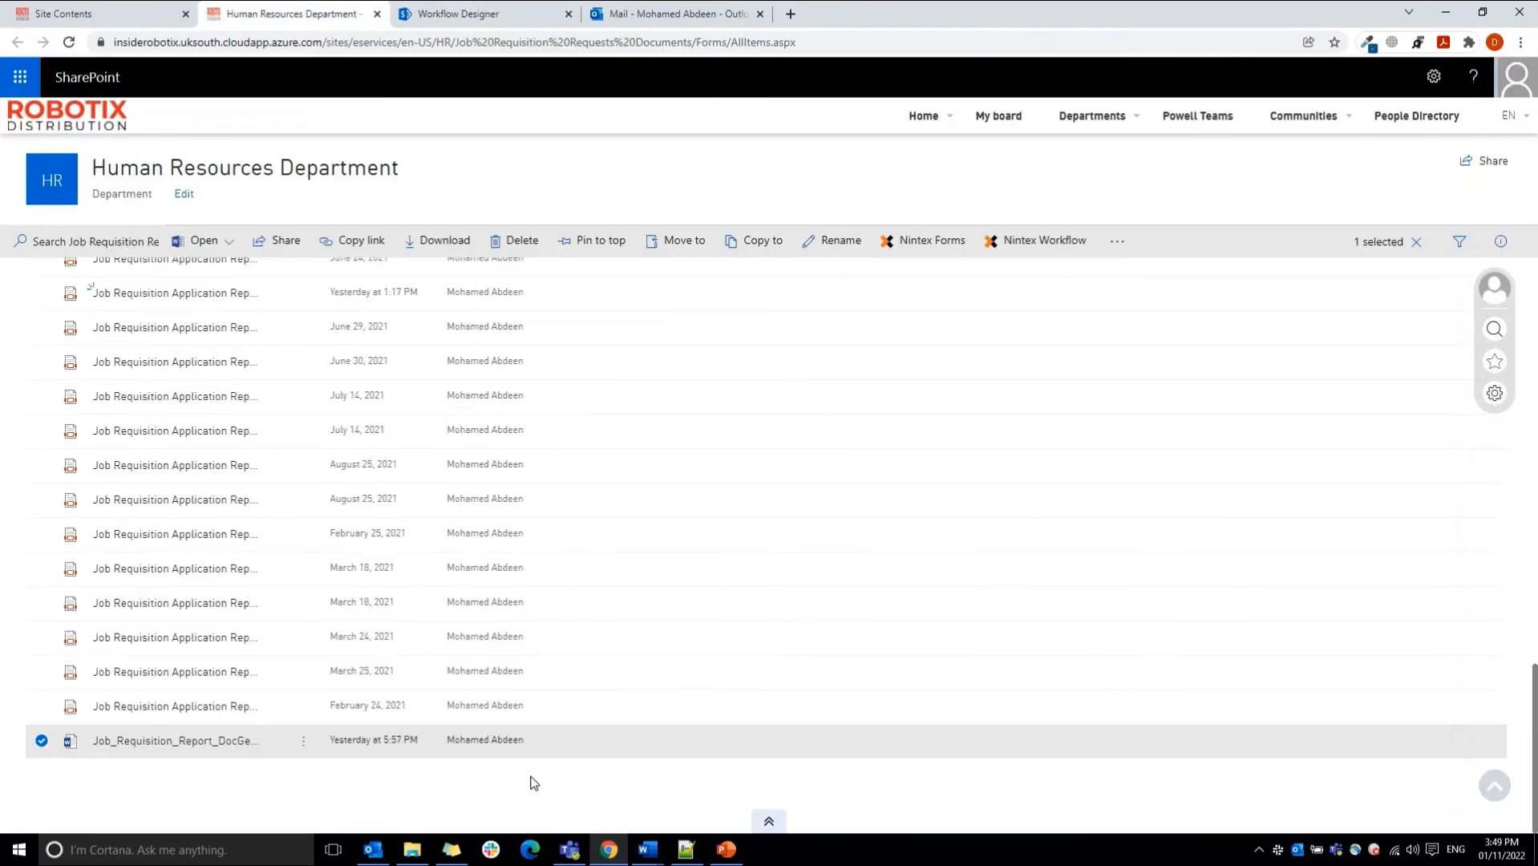
mouse_move(651, 859)
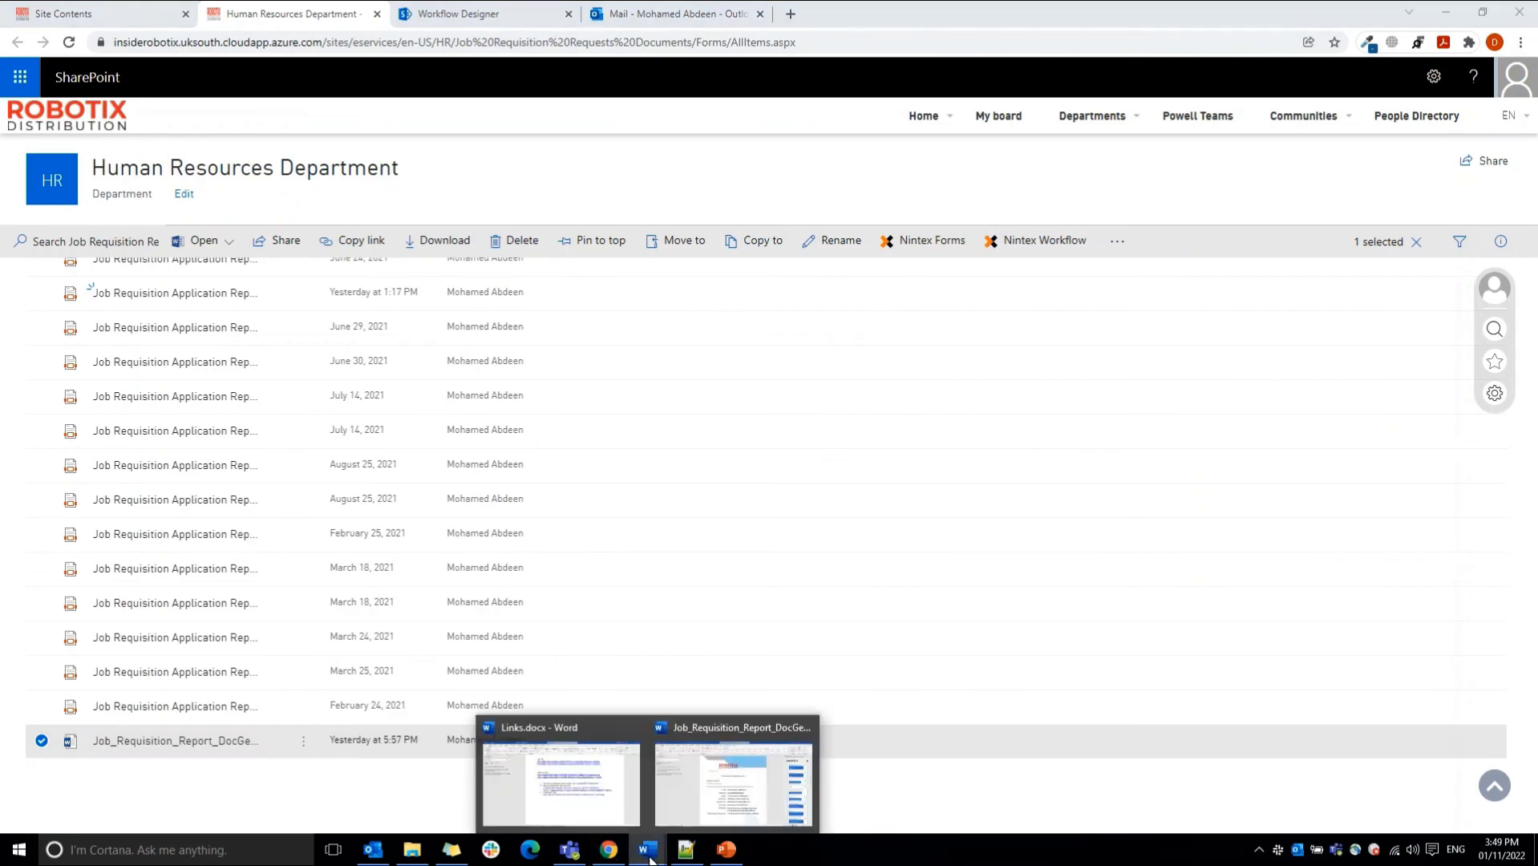
left_click(733, 778)
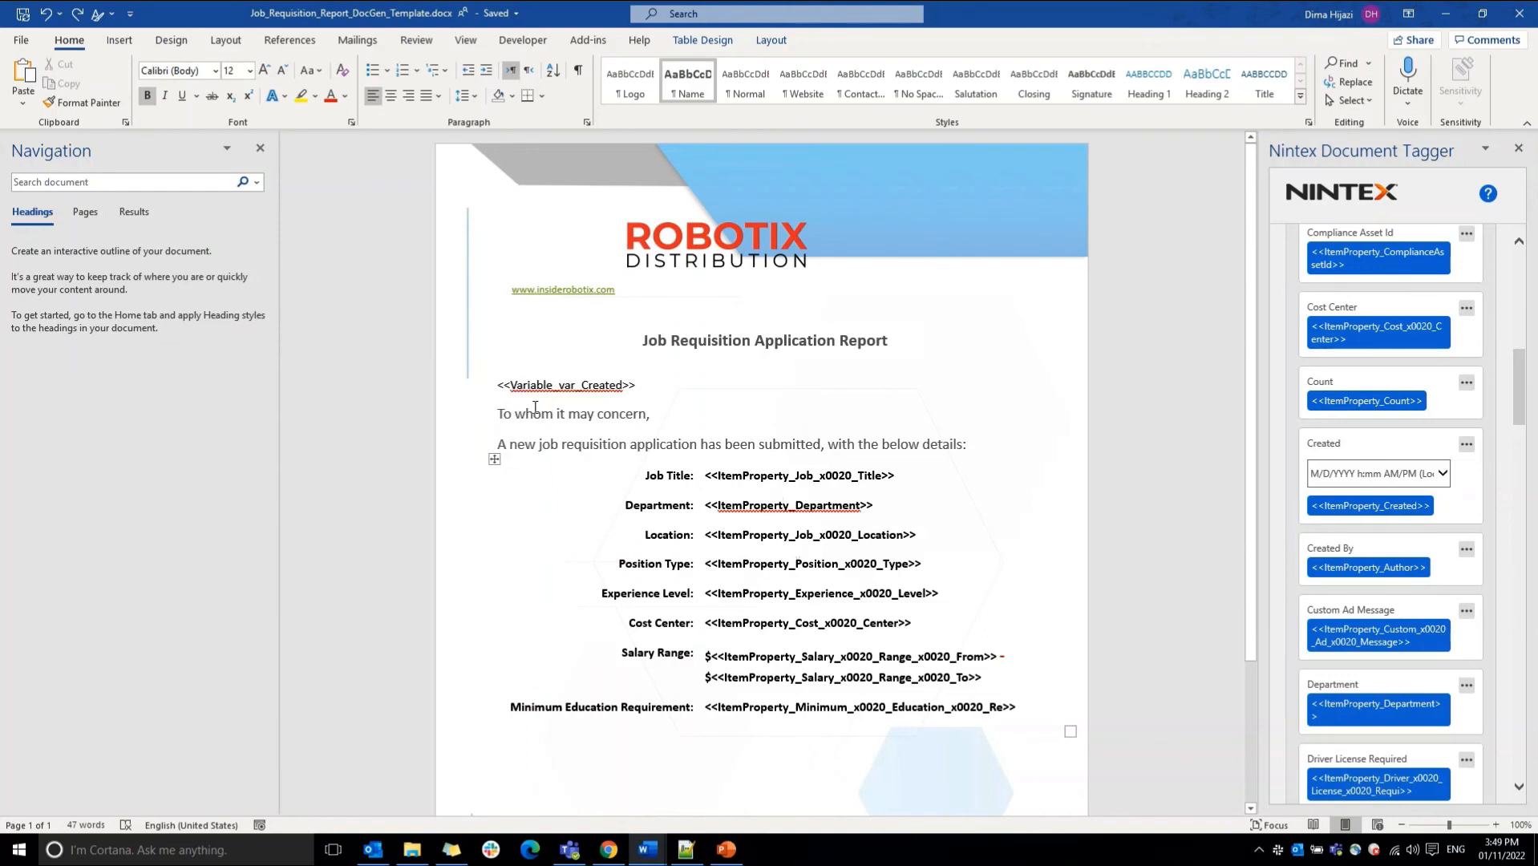
left_click_drag(498, 414, 598, 414)
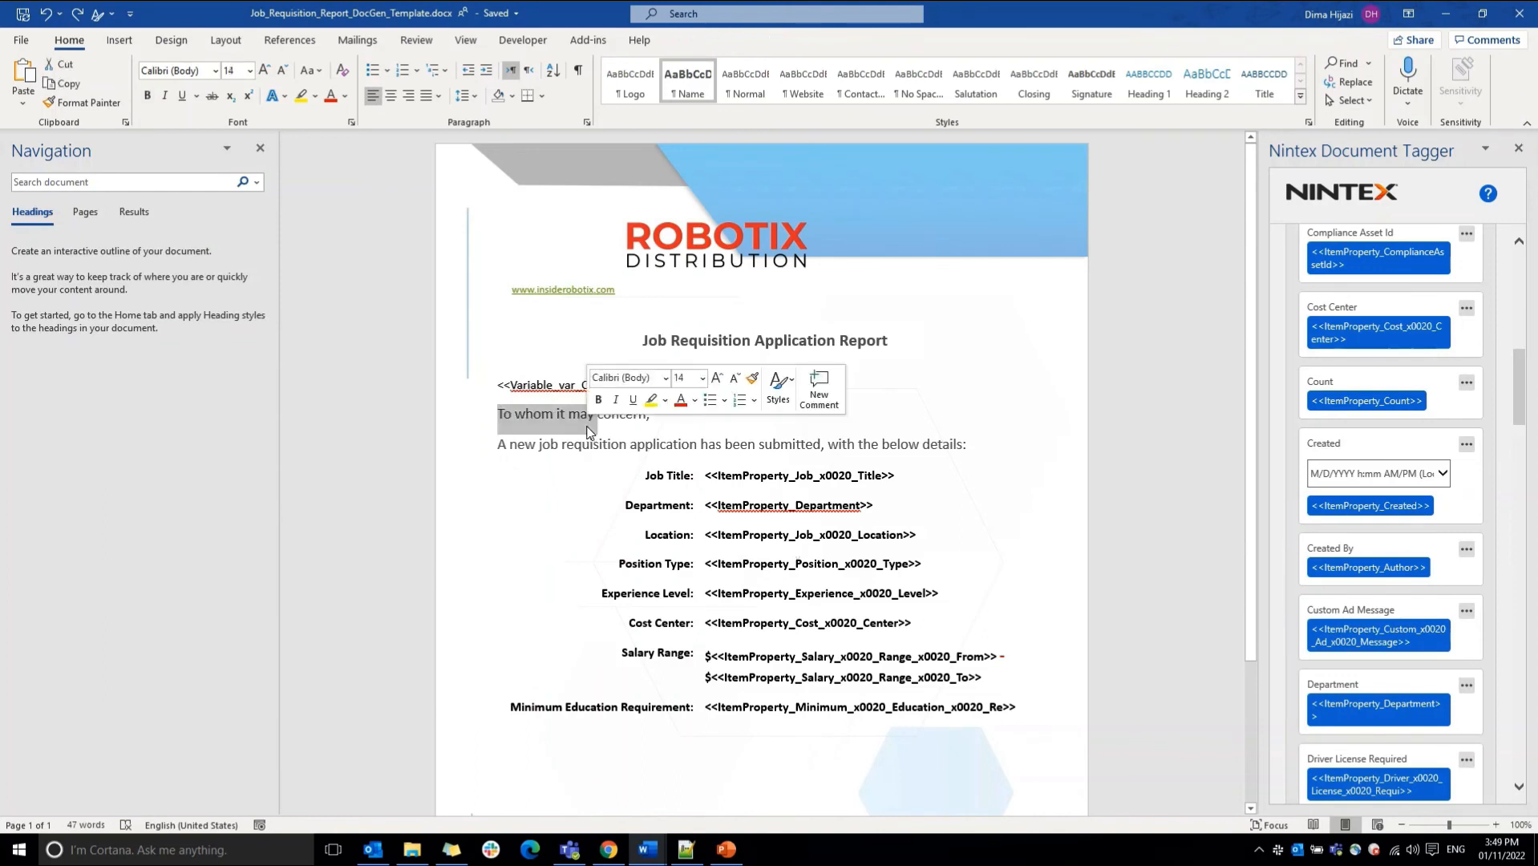
double_click(554, 396)
double_click(537, 392)
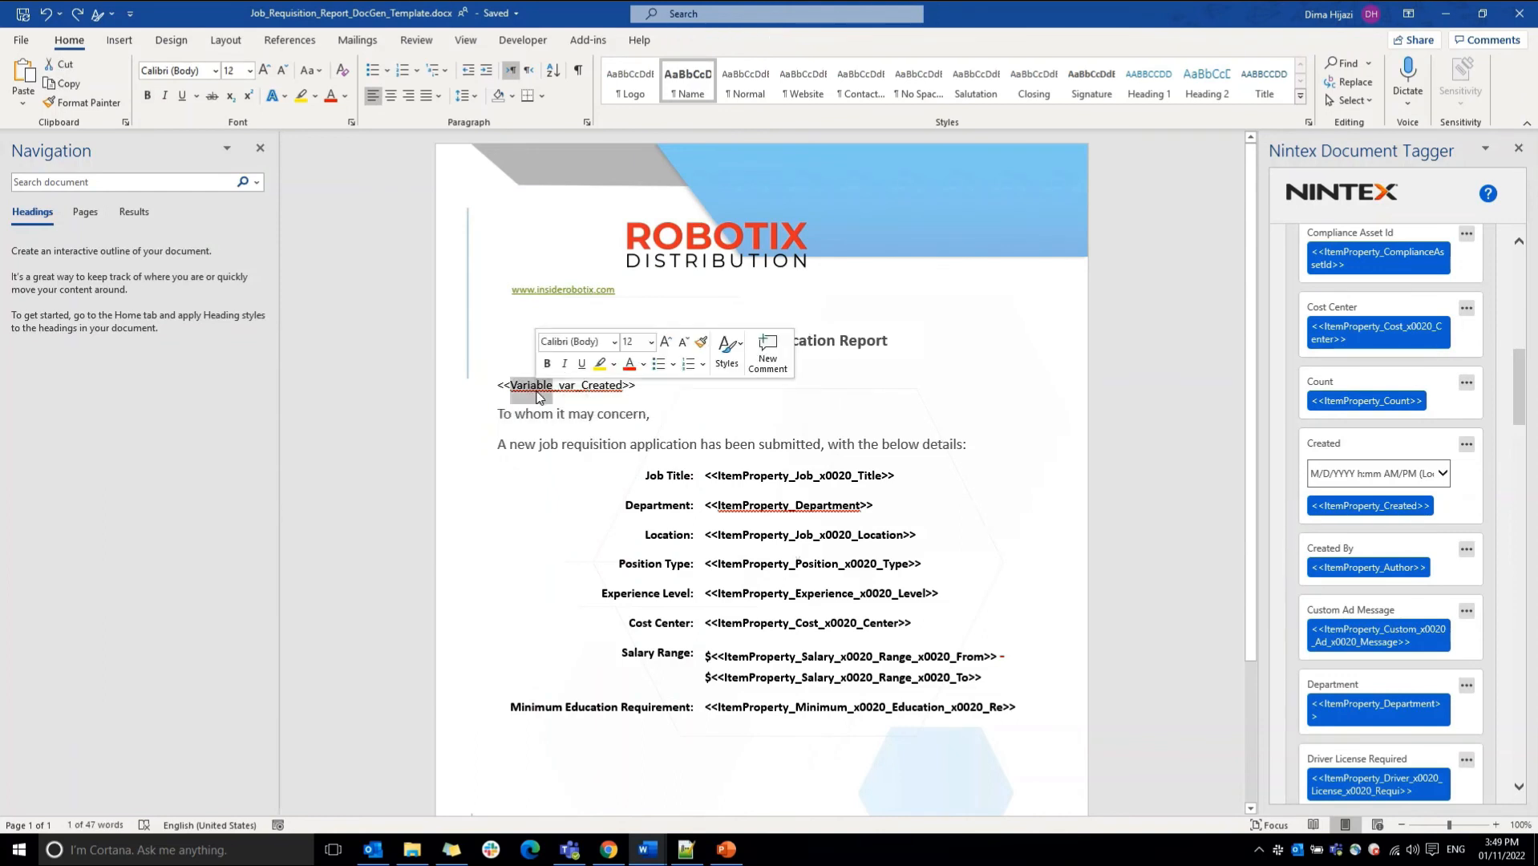
Step: Examine the Item Properties, Workflow Variables and Common tag groups in the Nintex Document Tagger, leaving Item Properties expanded
left_click_drag(1520, 389, 1513, 290)
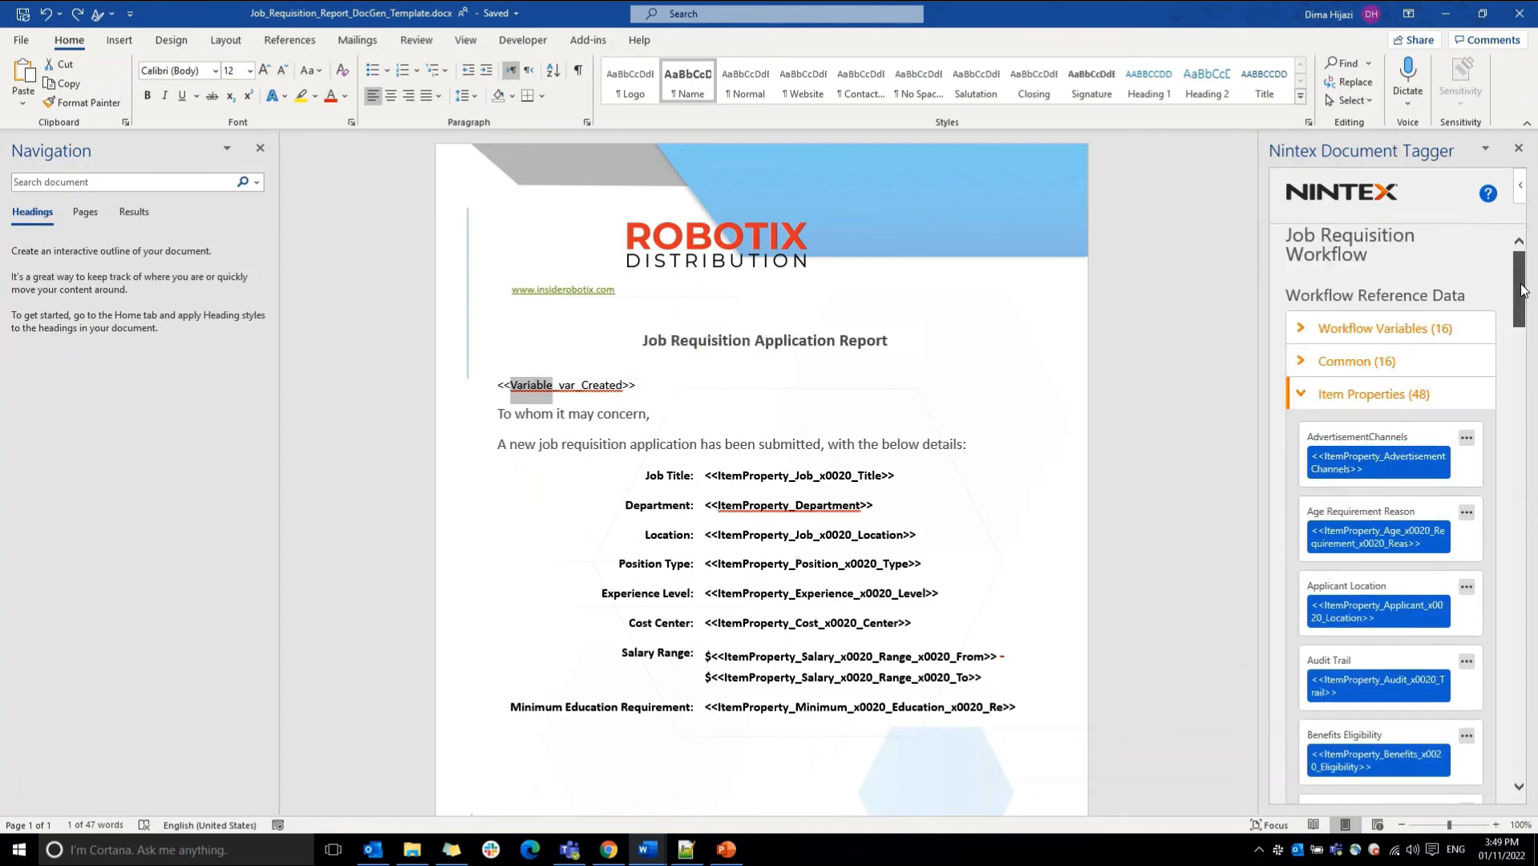
left_click(1311, 405)
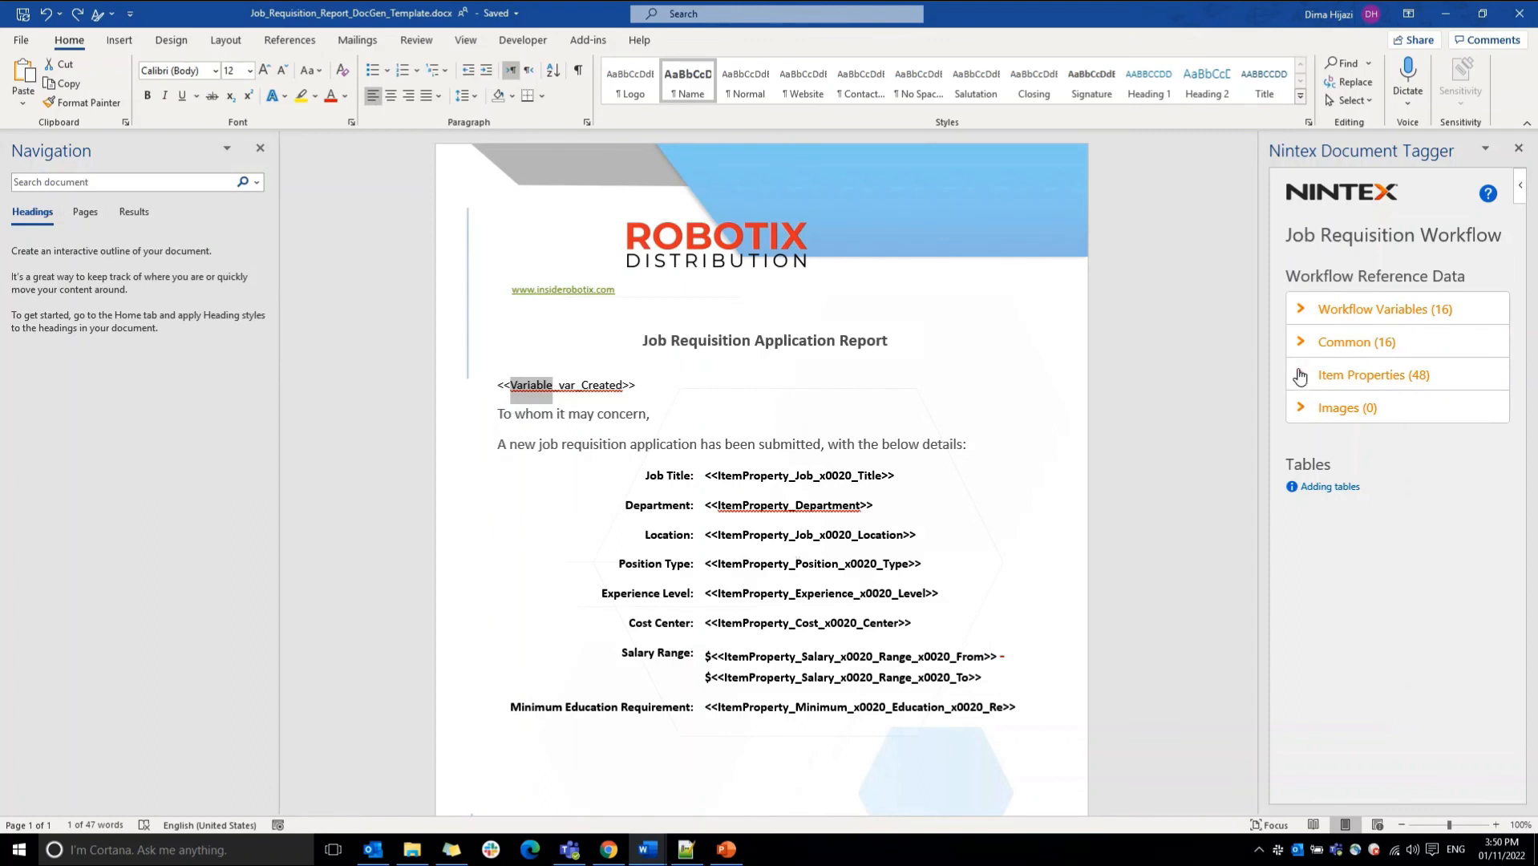
left_click(1302, 376)
mouse_move(1523, 265)
left_mouse_down()
mouse_move(1525, 315)
mouse_move(1521, 249)
left_mouse_up()
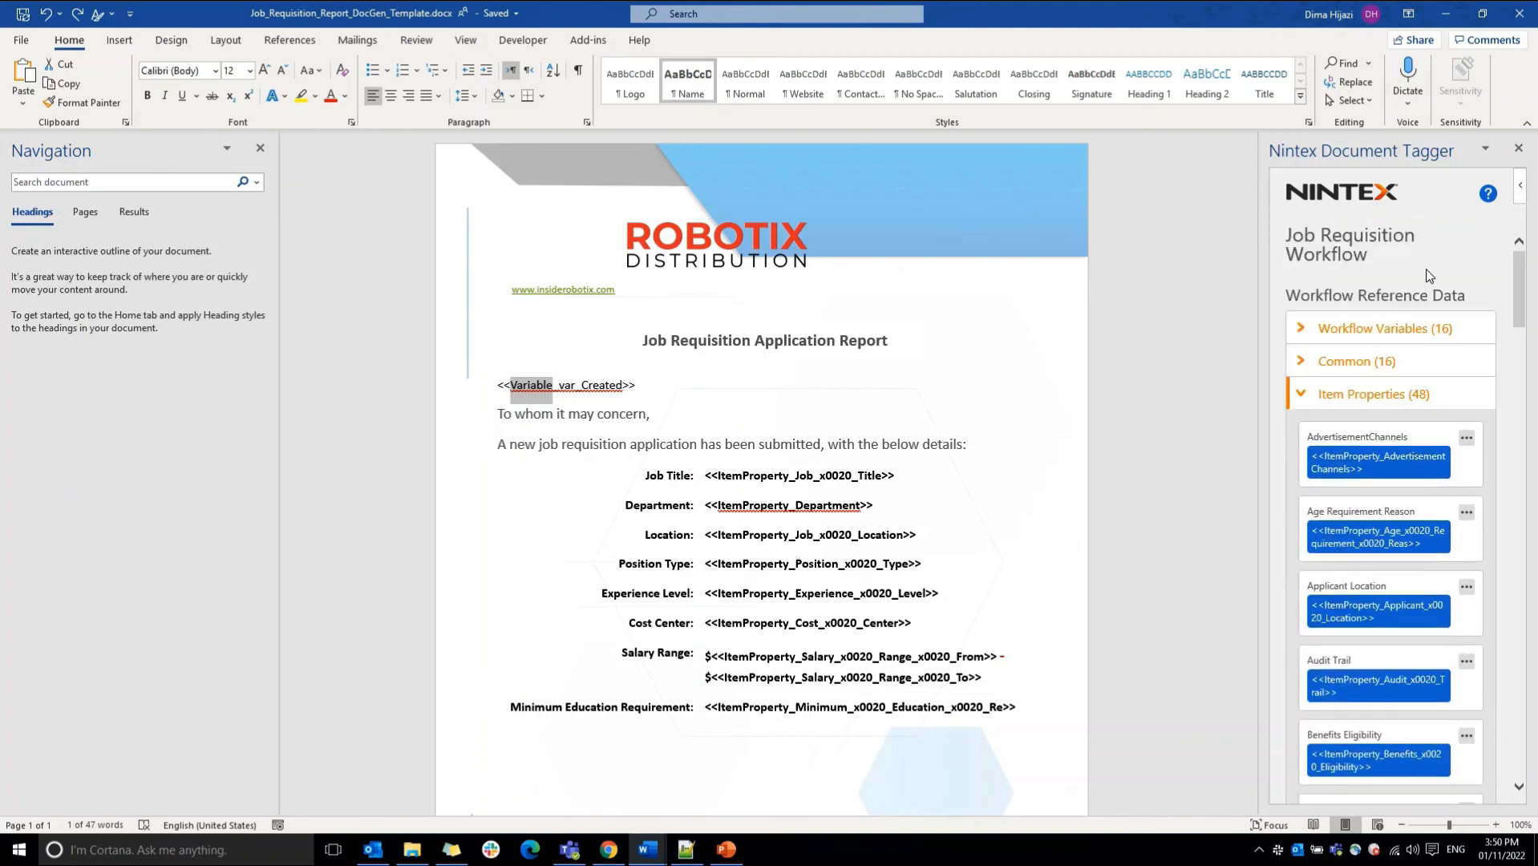
left_click(1338, 341)
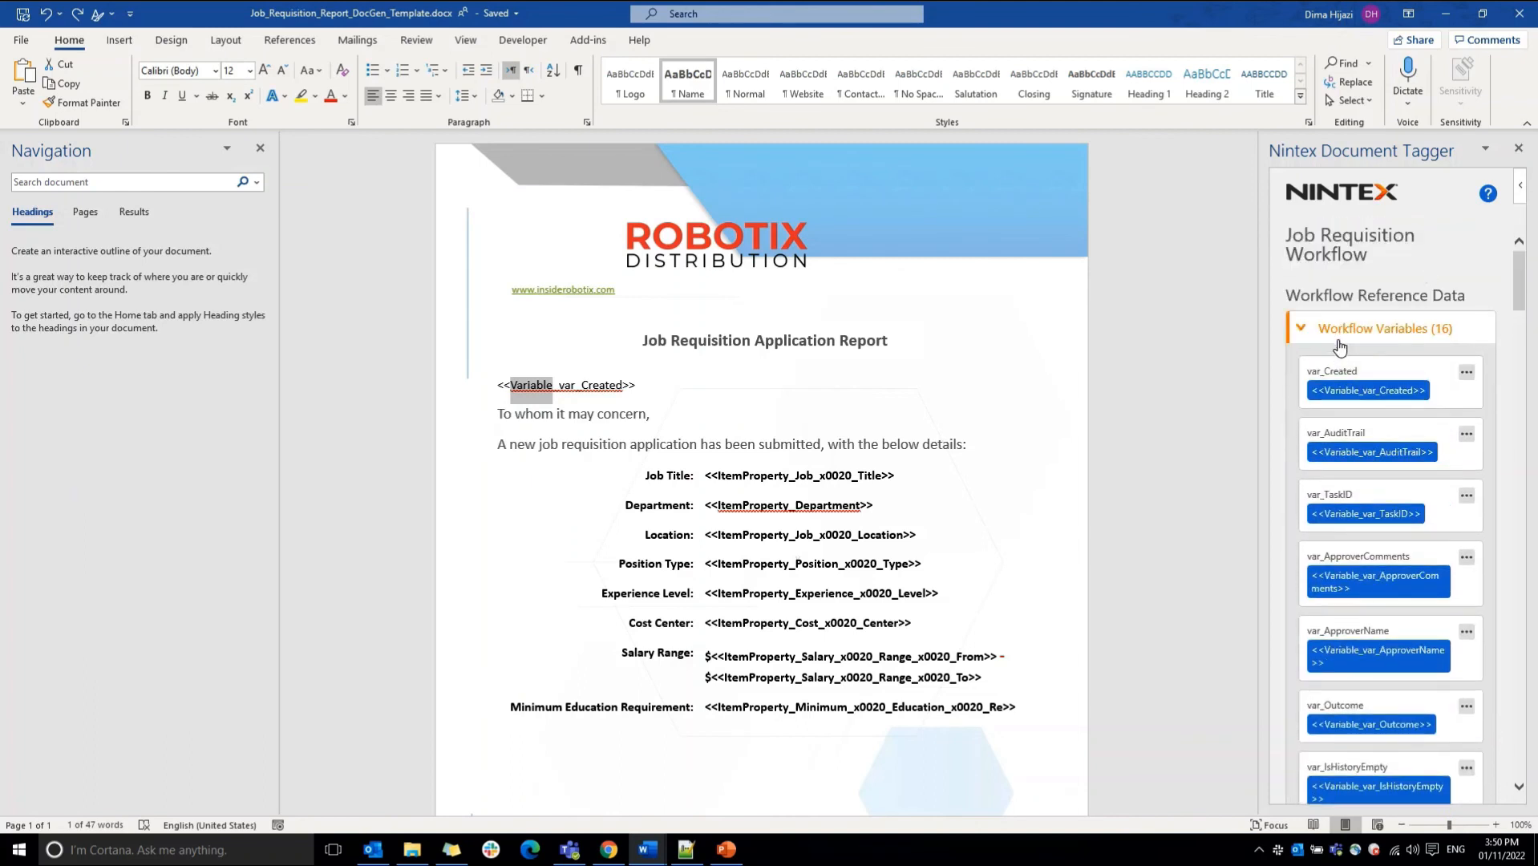
left_click(1338, 343)
left_click(1325, 371)
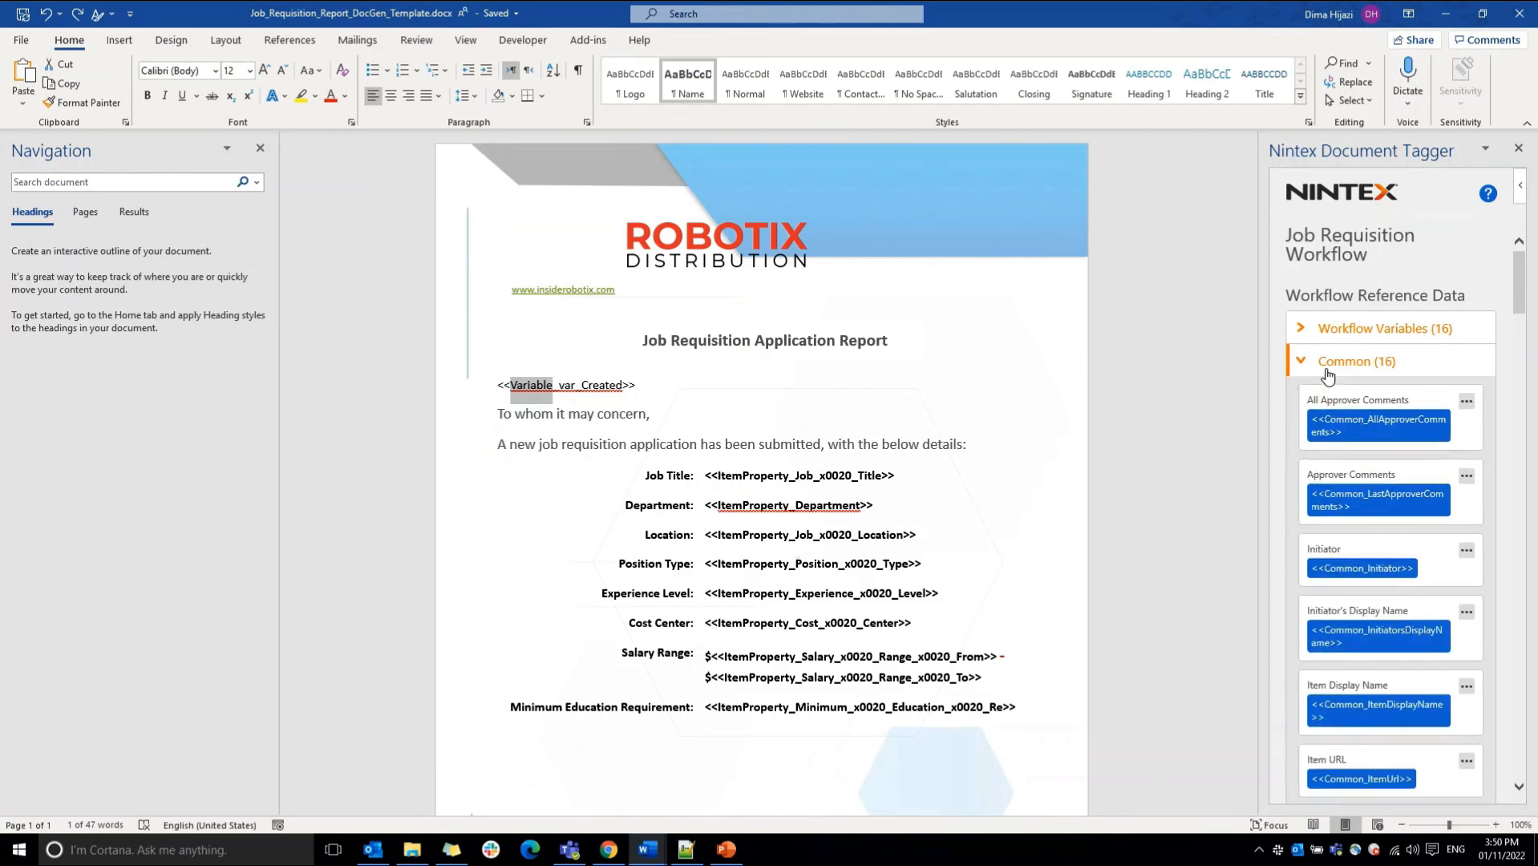
left_click(1330, 363)
left_click(1331, 394)
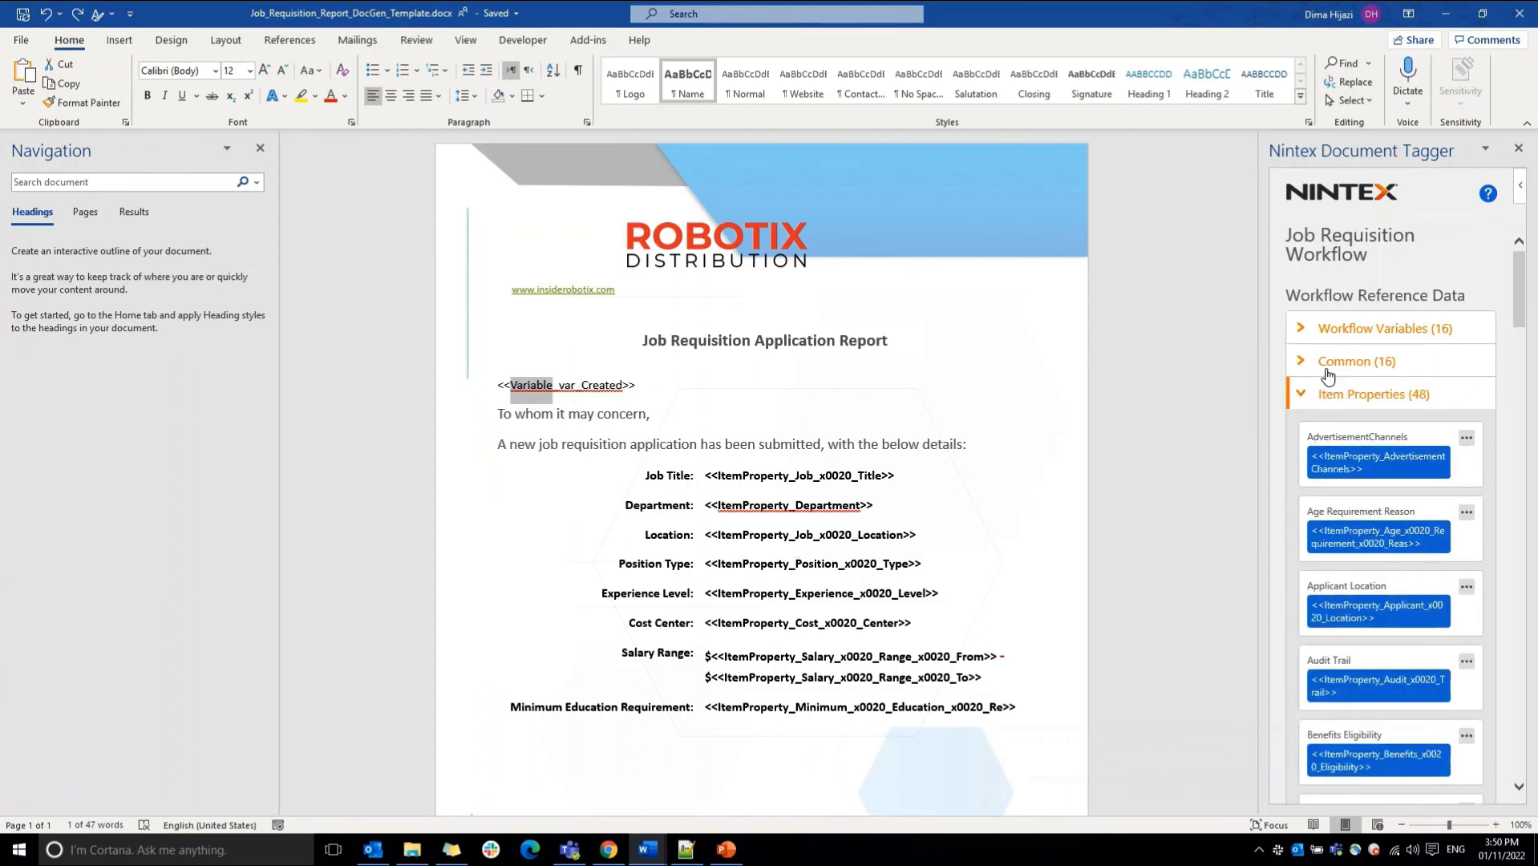
Step: Try inserting the Job Title item property tag after the existing Job Title tag, and undo the insertion
left_click(938, 478)
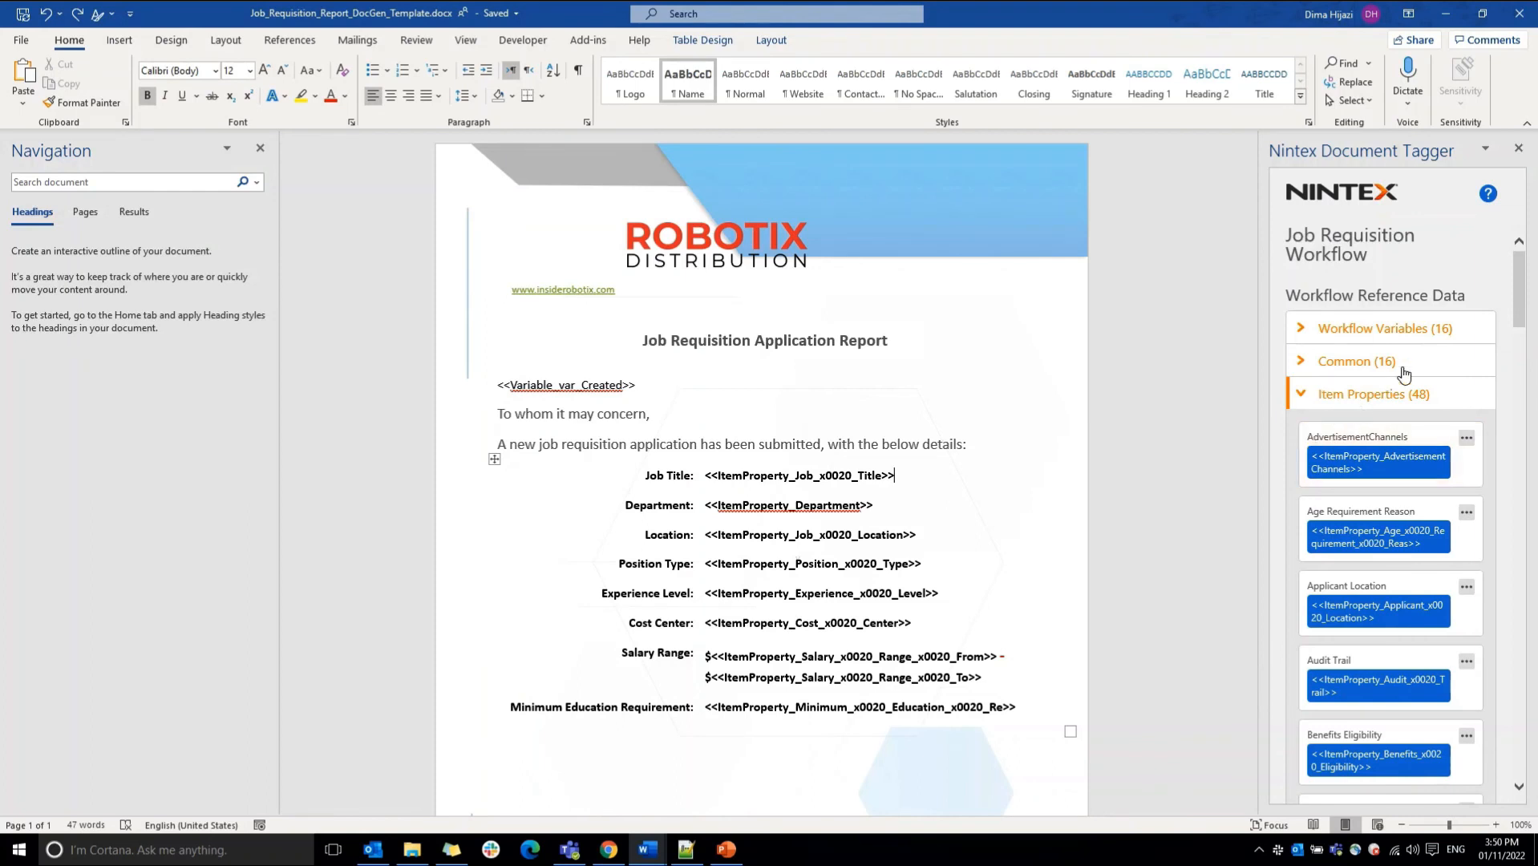
left_click_drag(1521, 300, 1526, 515)
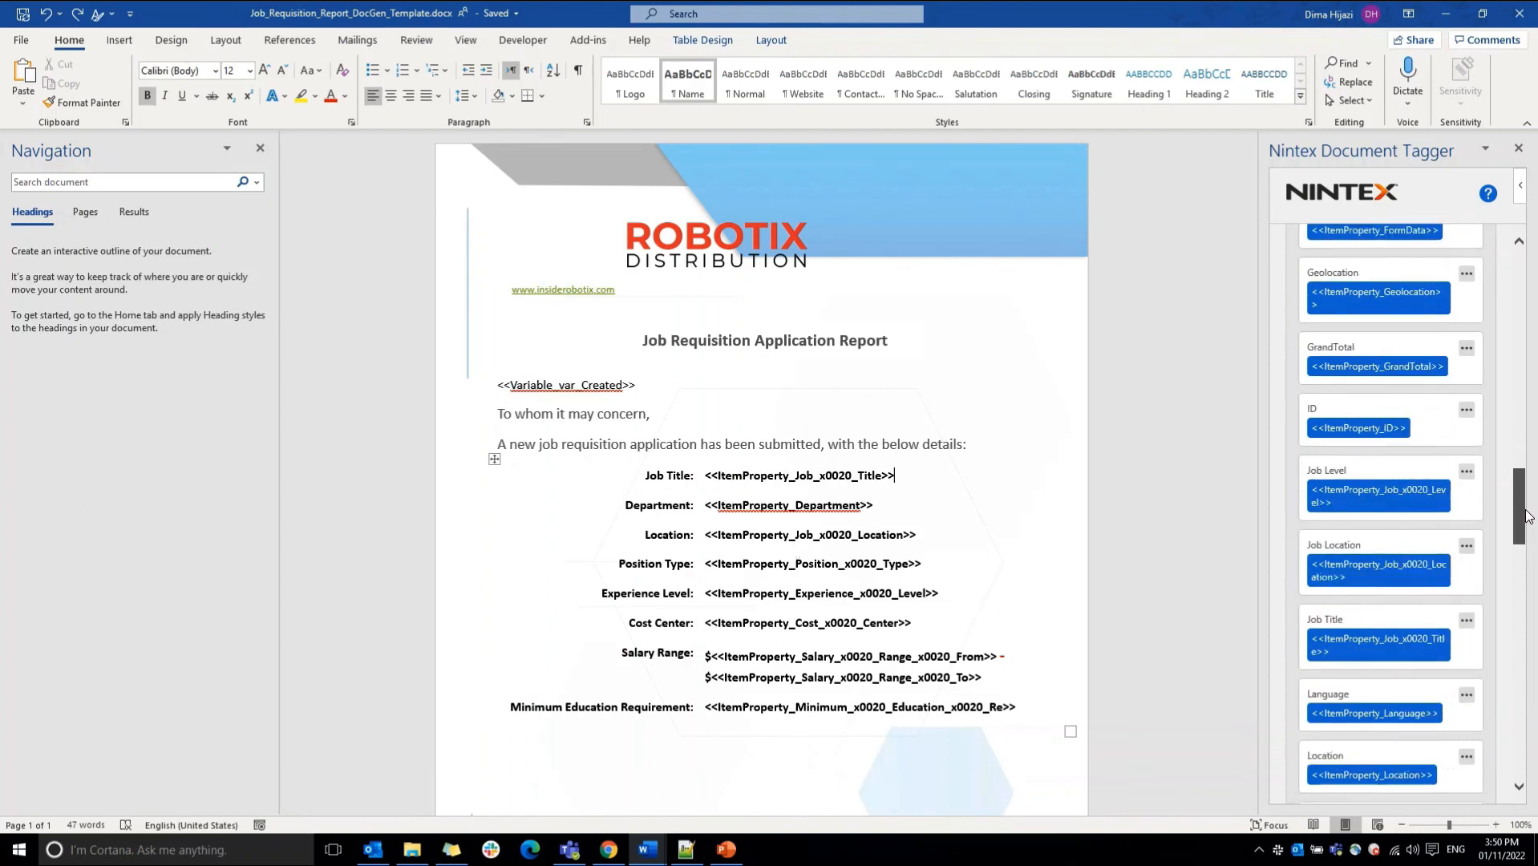
left_click(1391, 633)
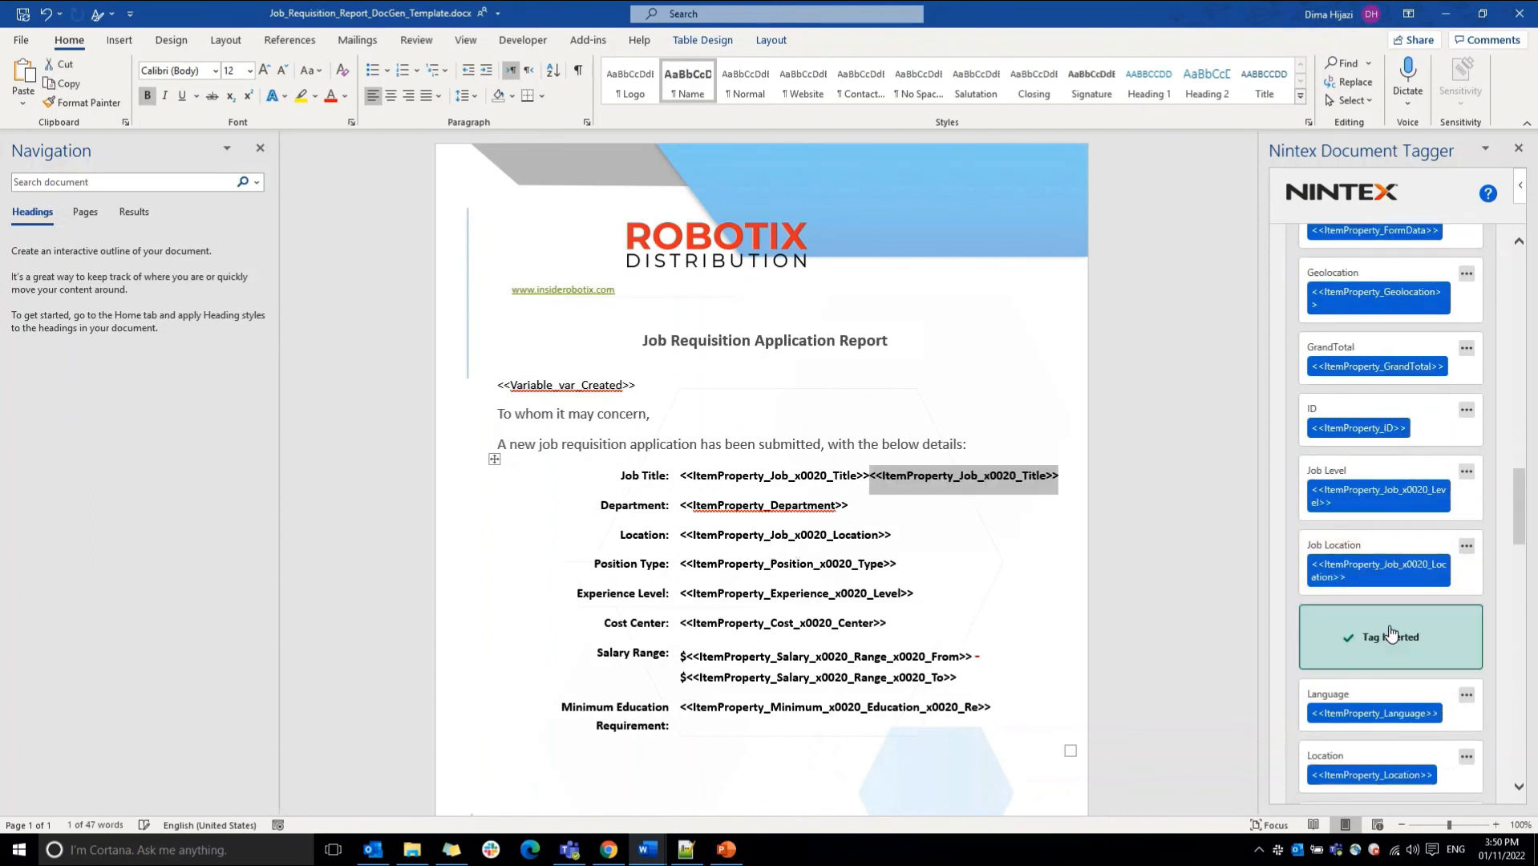
left_click(996, 478)
key("ctrl+z")
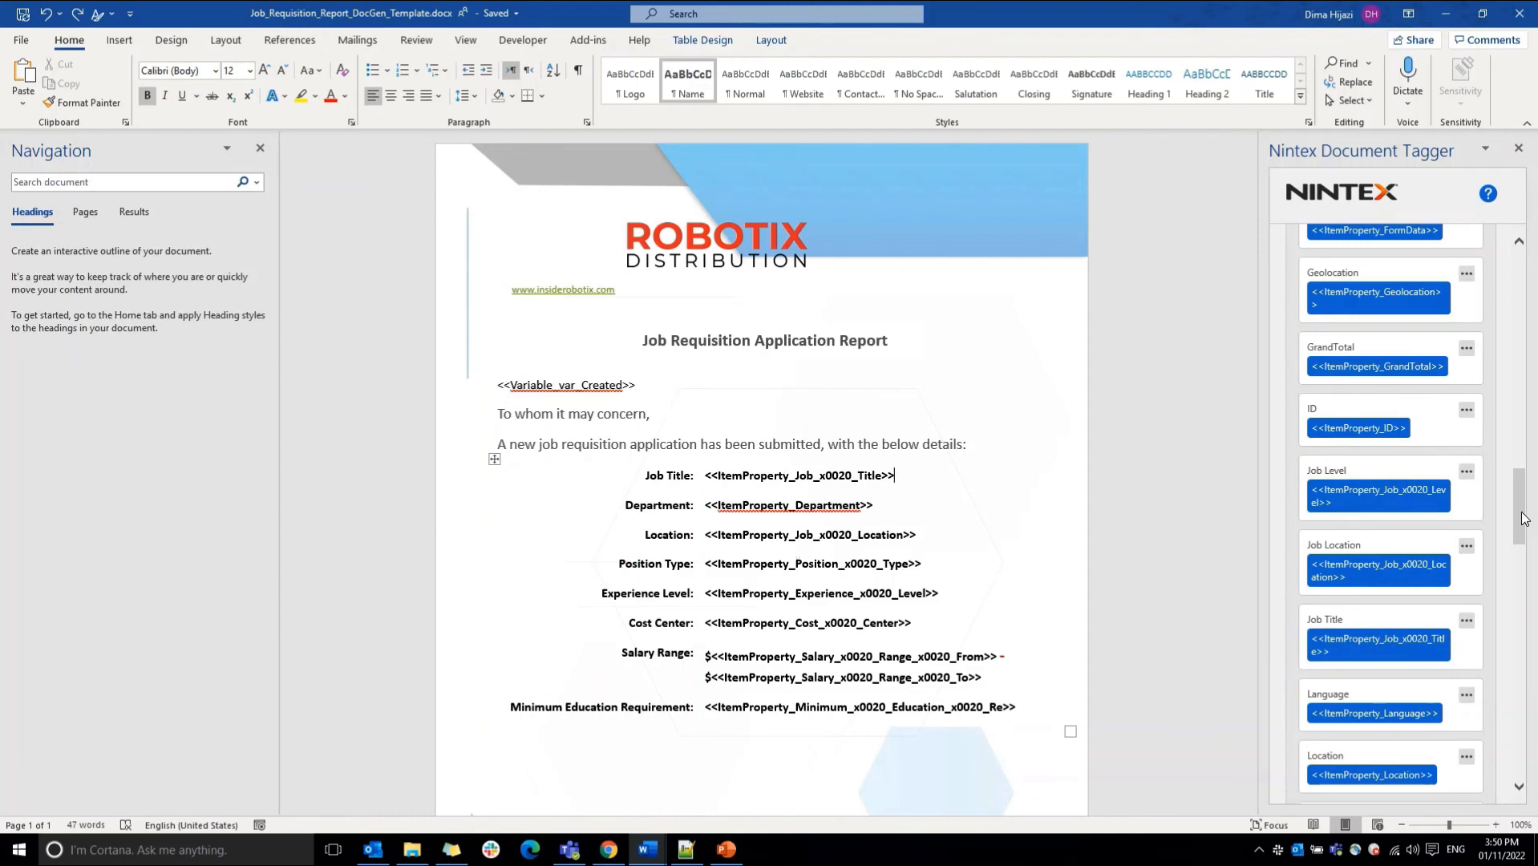
Step: Review the date formats for Estimated Hiring Date, try inserting its tag in the Job Title row, and undo the insertion
left_click_drag(1523, 518, 1528, 472)
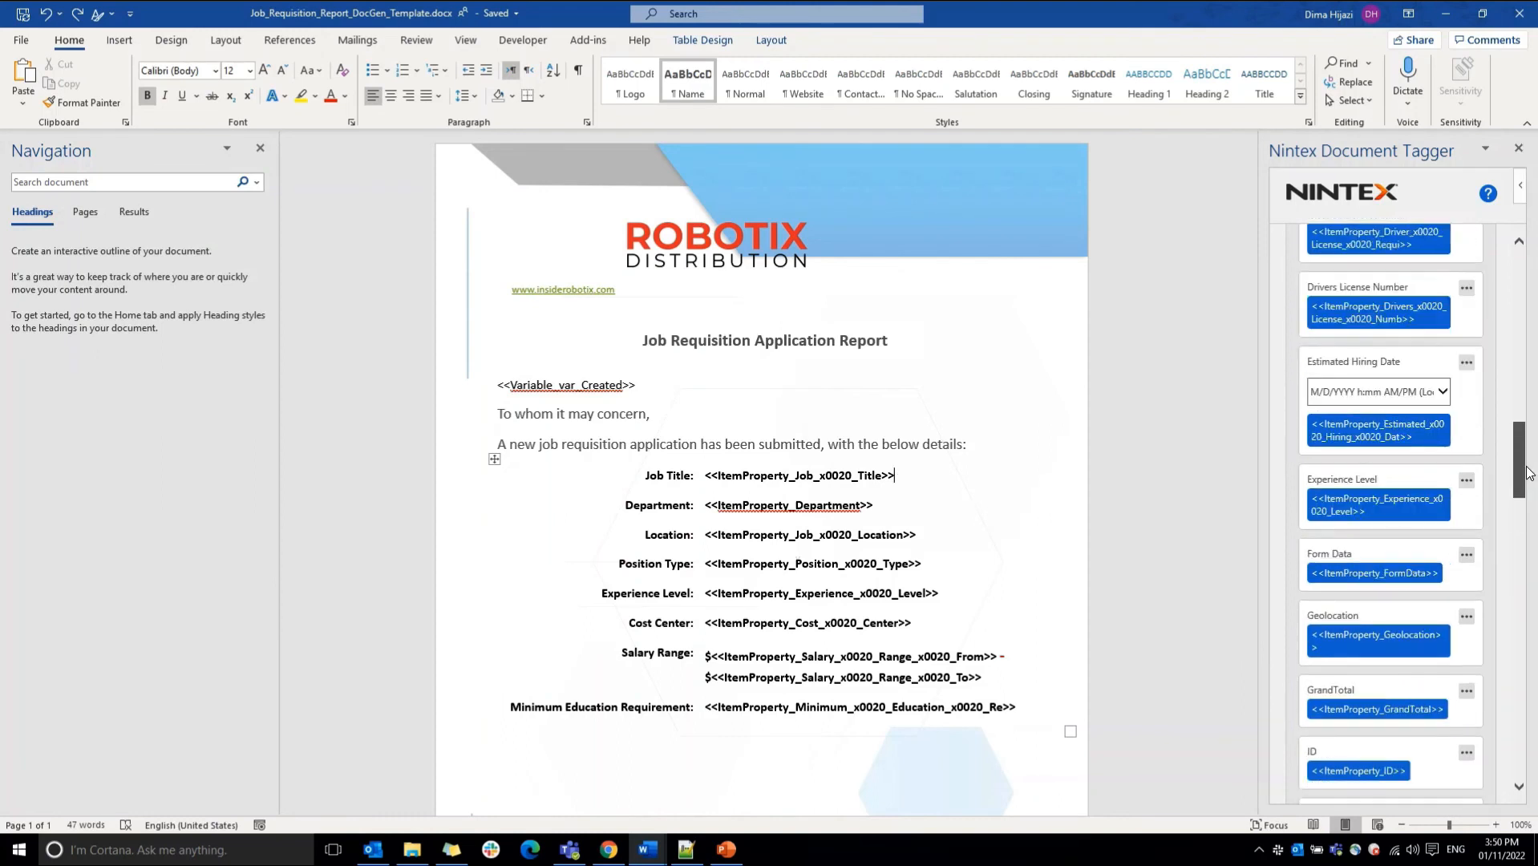
left_click(1412, 392)
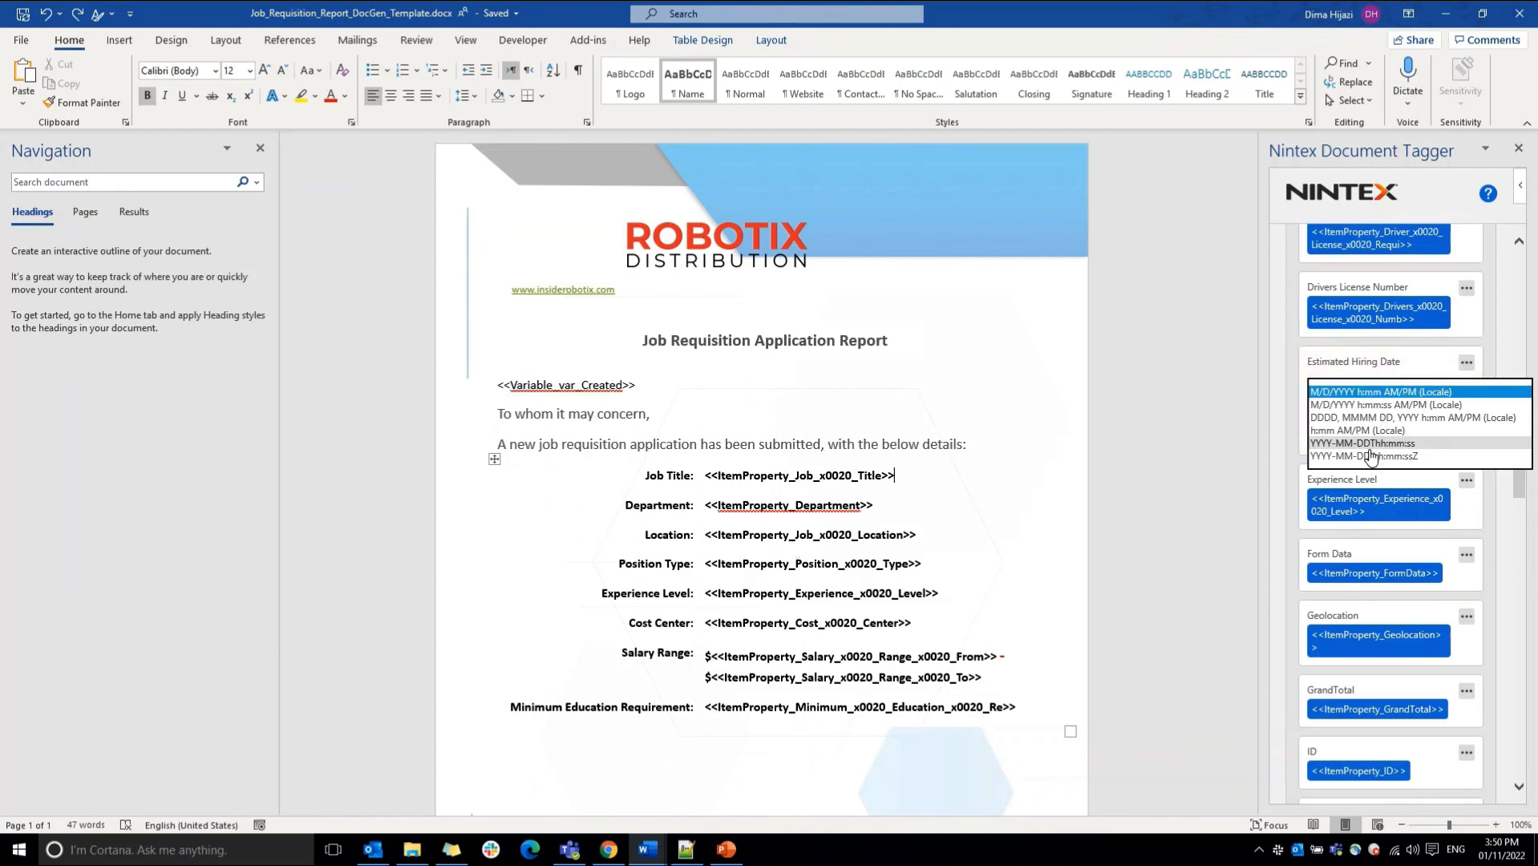
left_click(1391, 365)
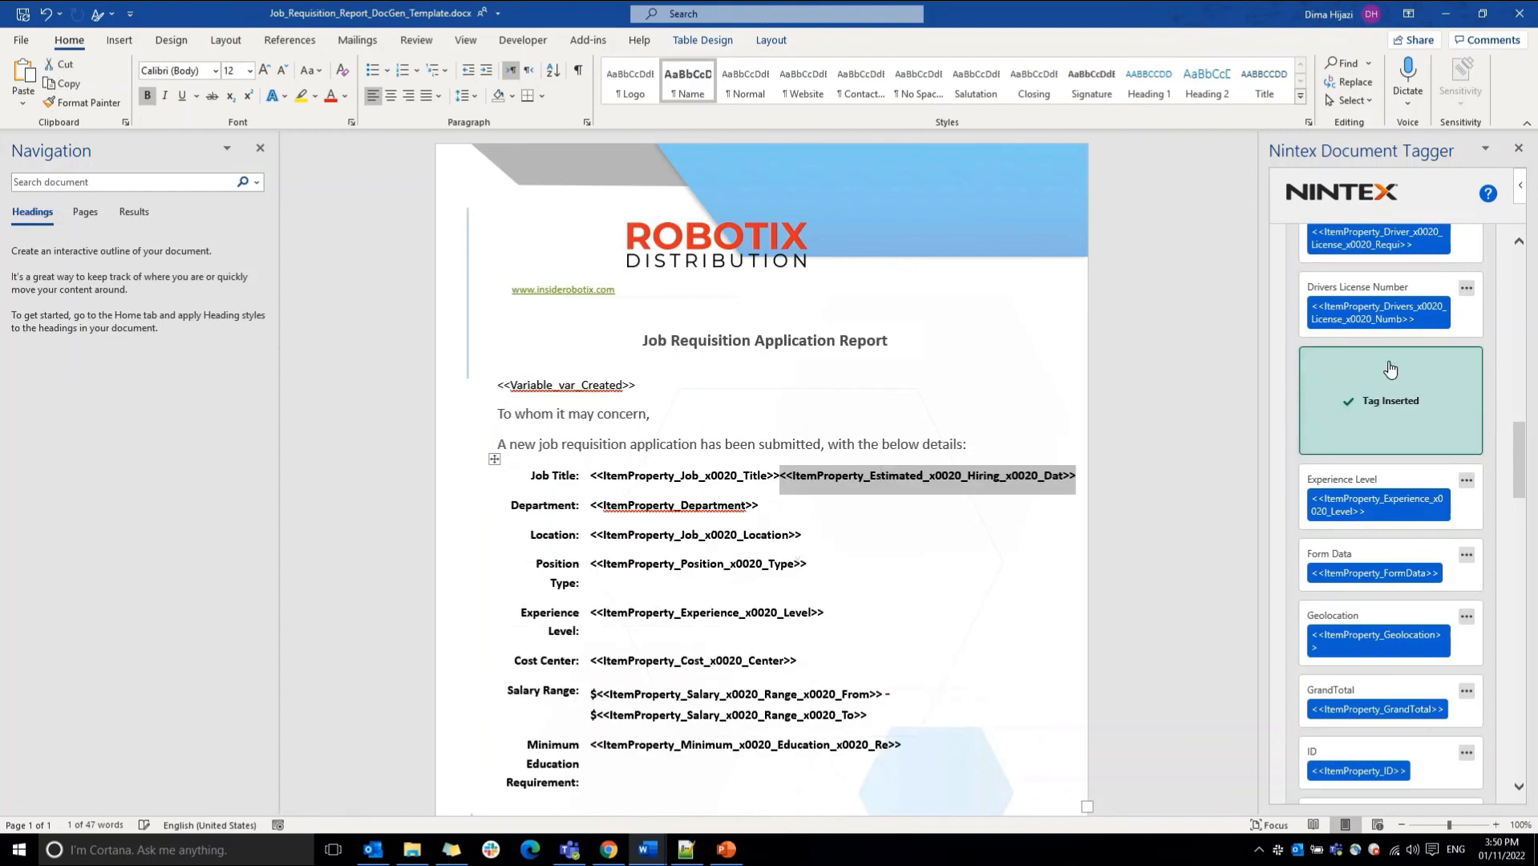
left_click(993, 474)
key("ctrl+z")
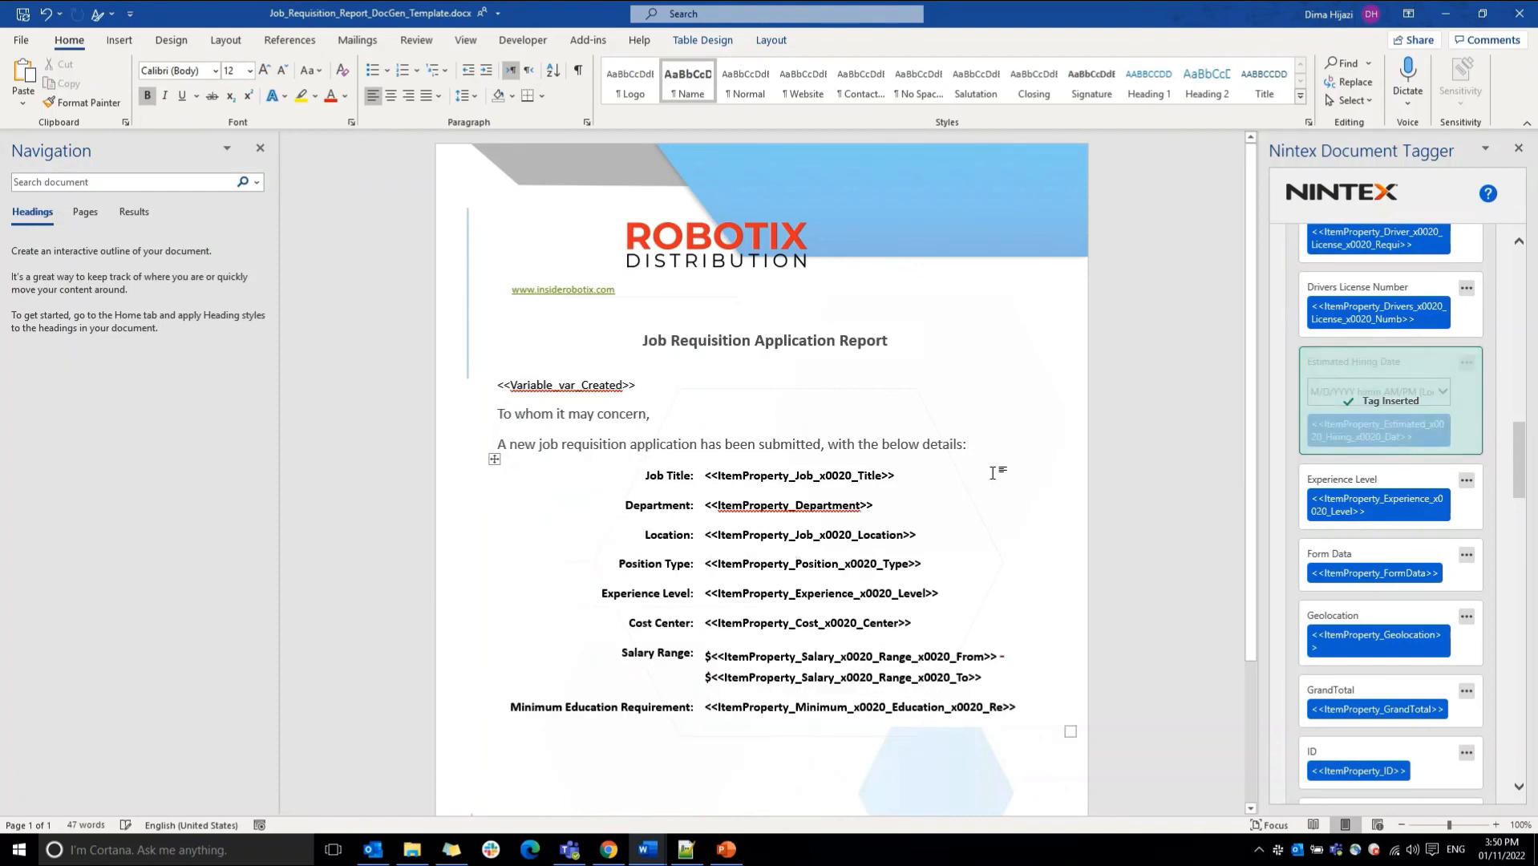
Step: Select the whole var_Created variable tag above the greeting and return to the start of the workflow reference data
left_click(605, 386)
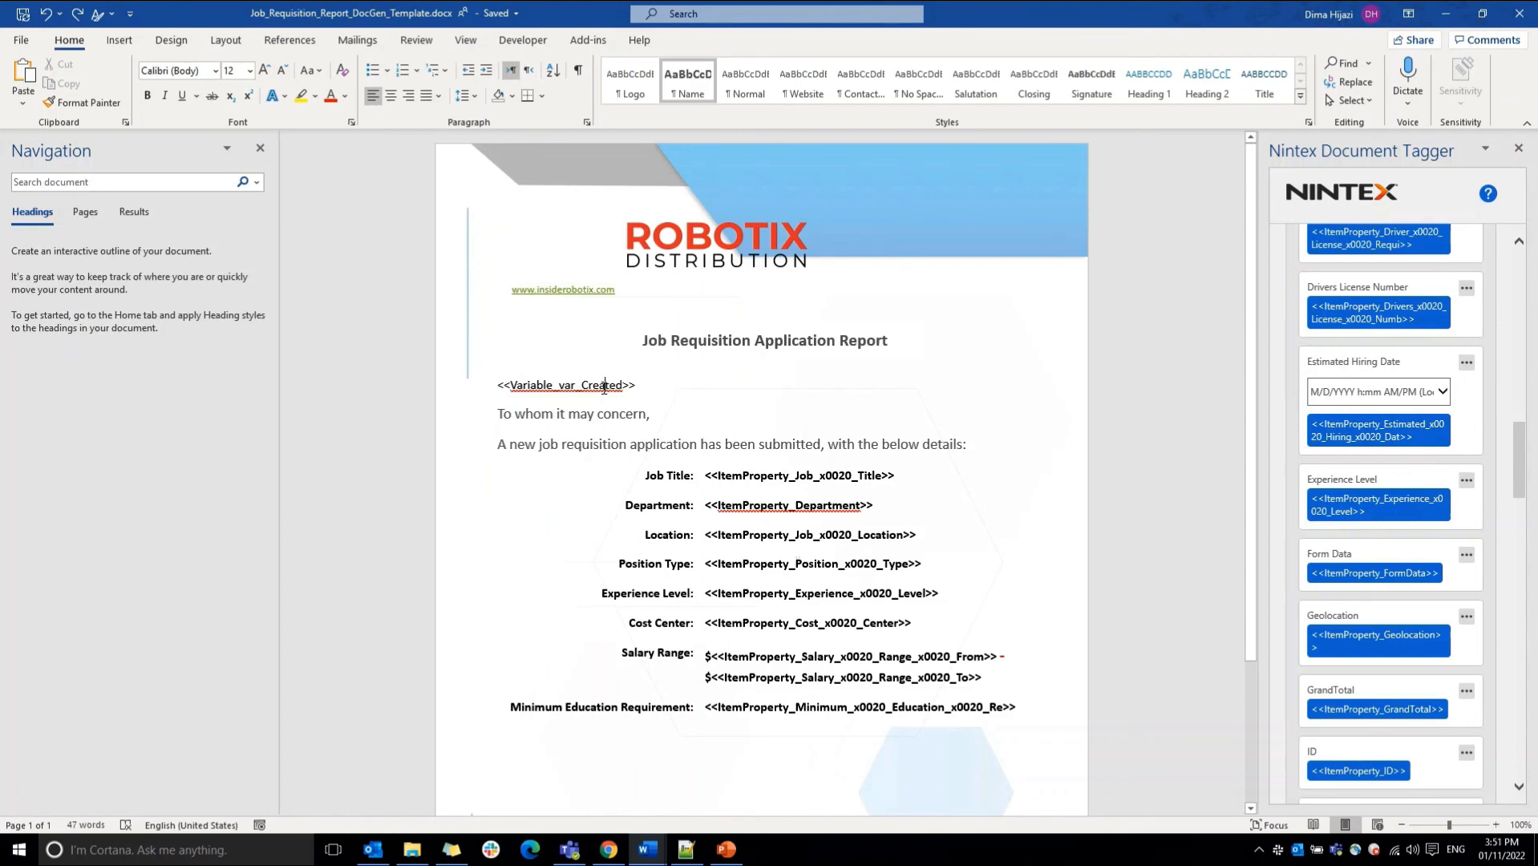
key("Home")
key("shift+Right")
key("shift+Right")
key("shift+Right")
key("shift+Right")
key("shift+Right")
key("shift+Right")
key("shift+Right")
key("shift+Right")
key("shift+Right")
key("shift+Right")
key("shift+Right")
key("shift+Right")
key("shift+Right")
key("shift+Right")
triple_click(614, 384)
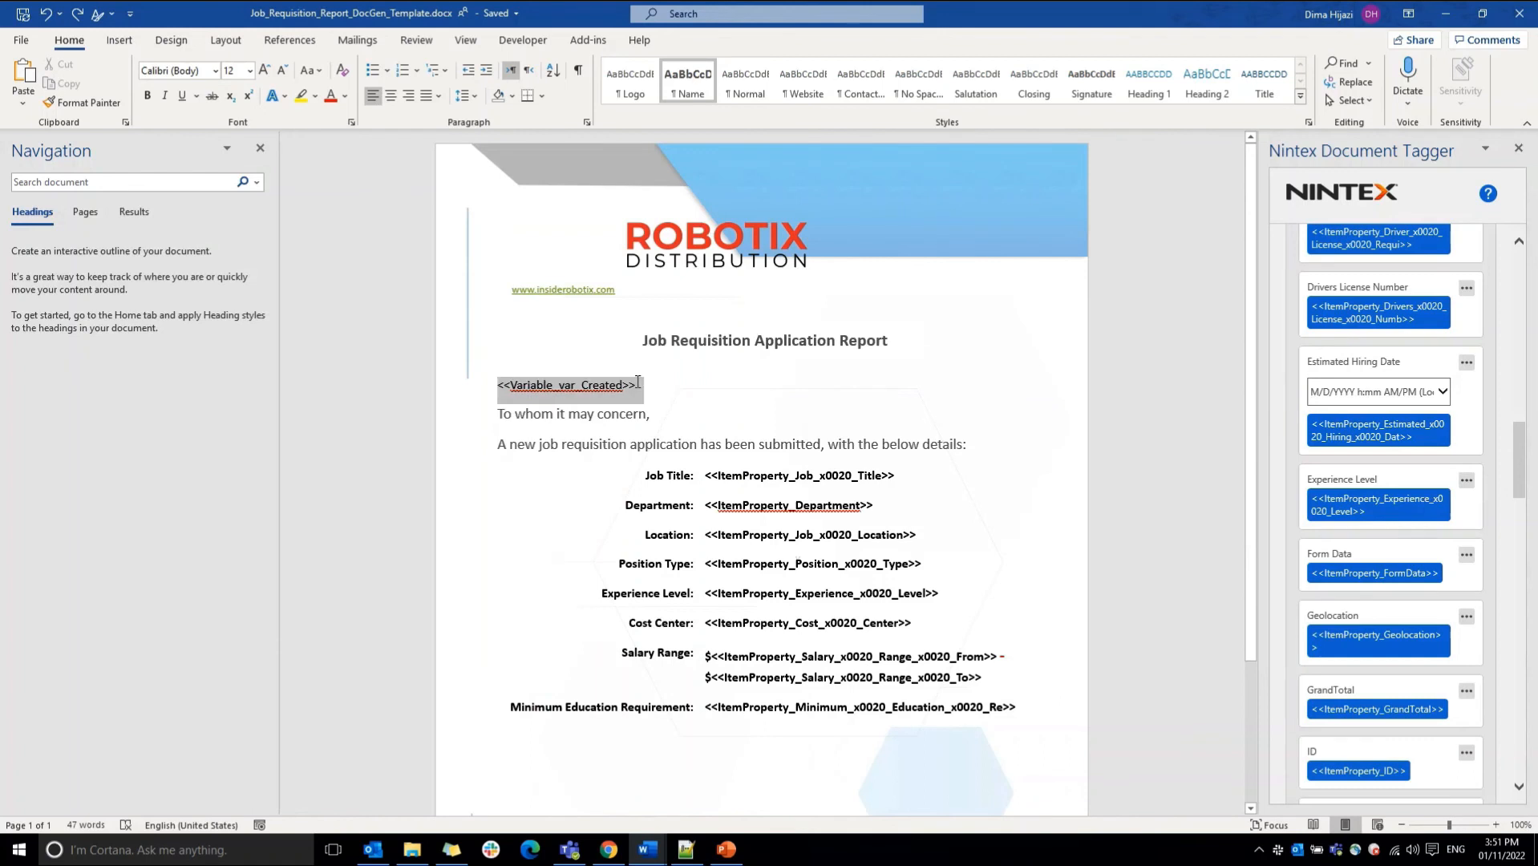
left_click_drag(1520, 455, 1521, 280)
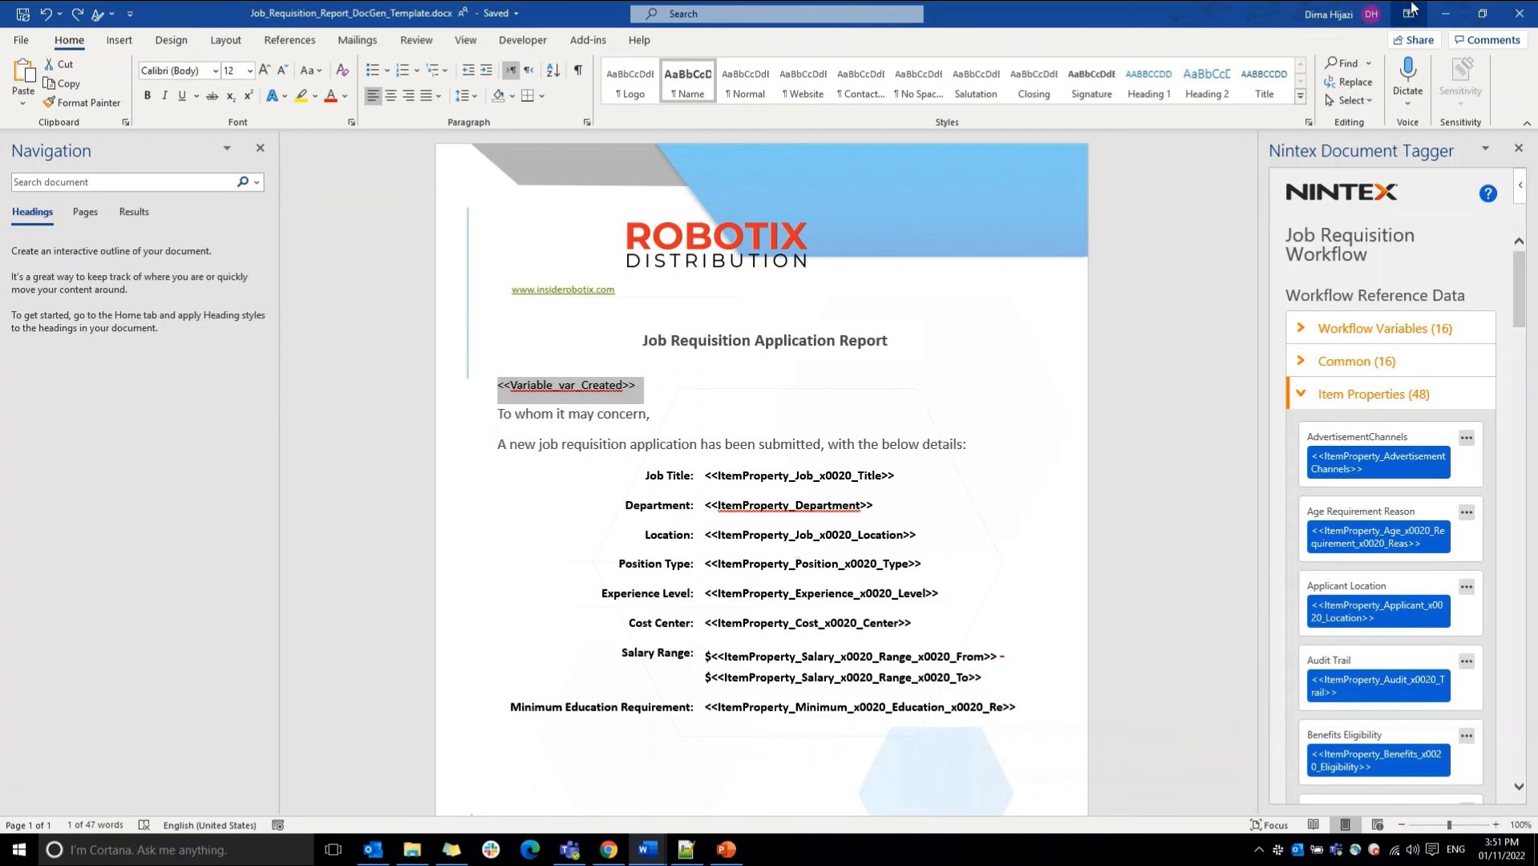
Step: Minimize the Word template, return to the Document Generation configuration in the browser, and review the available generation types without changing the selection
left_click(1448, 20)
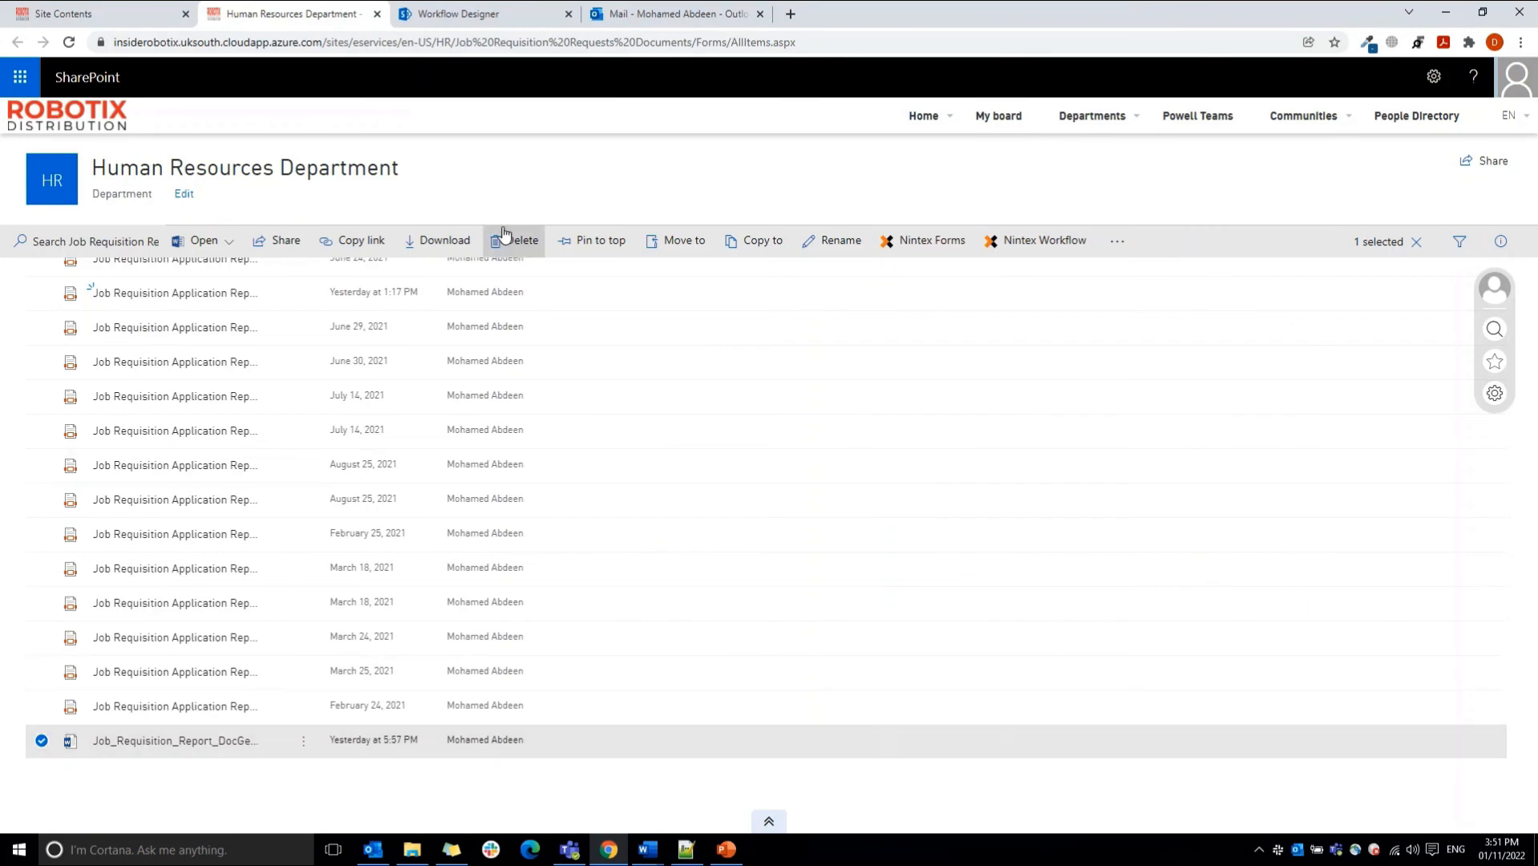
left_click(505, 14)
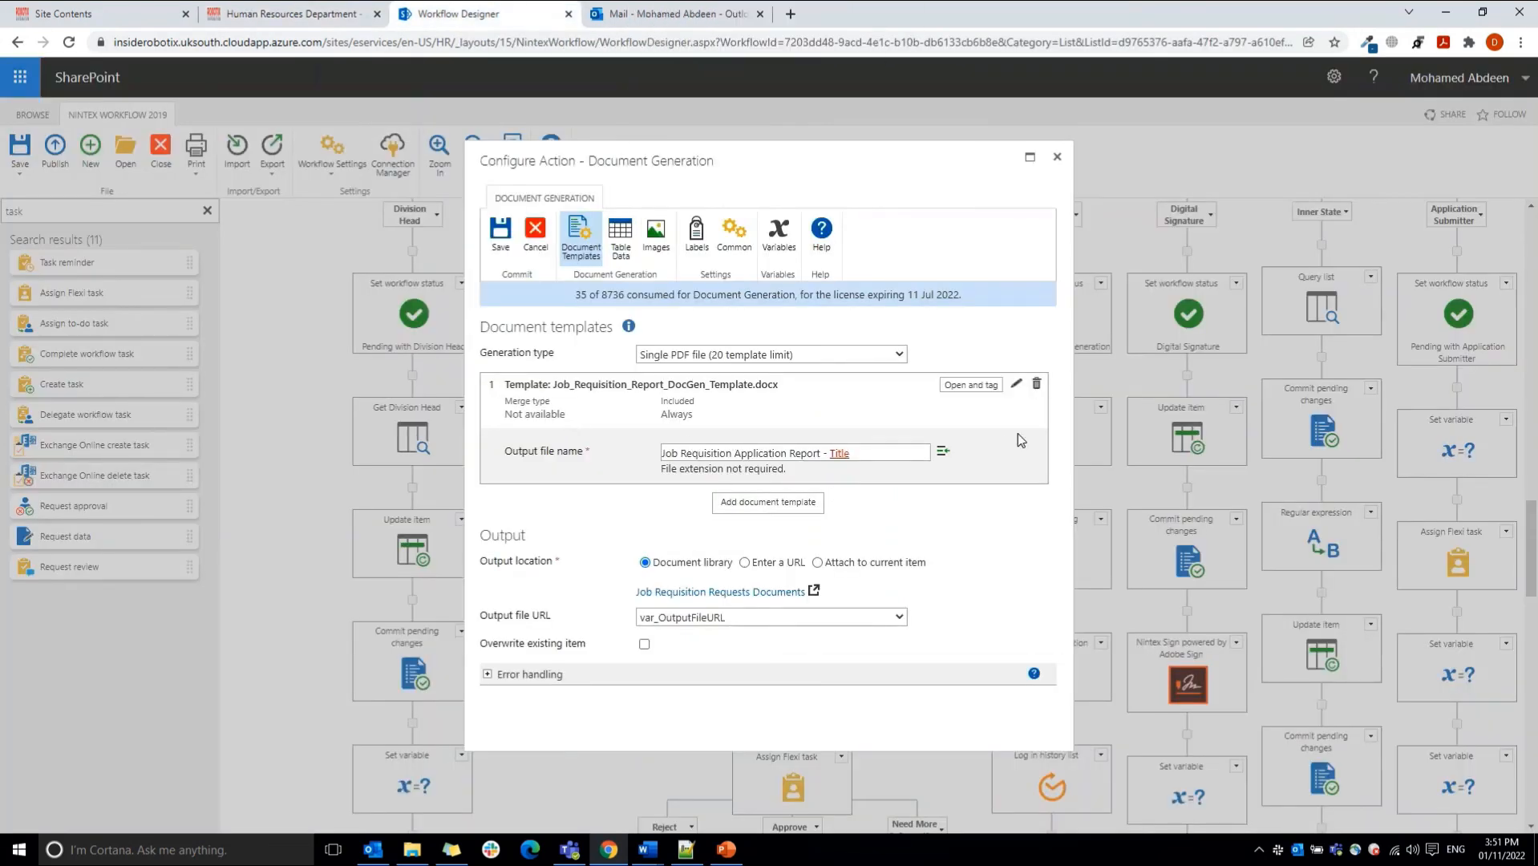
left_click(738, 357)
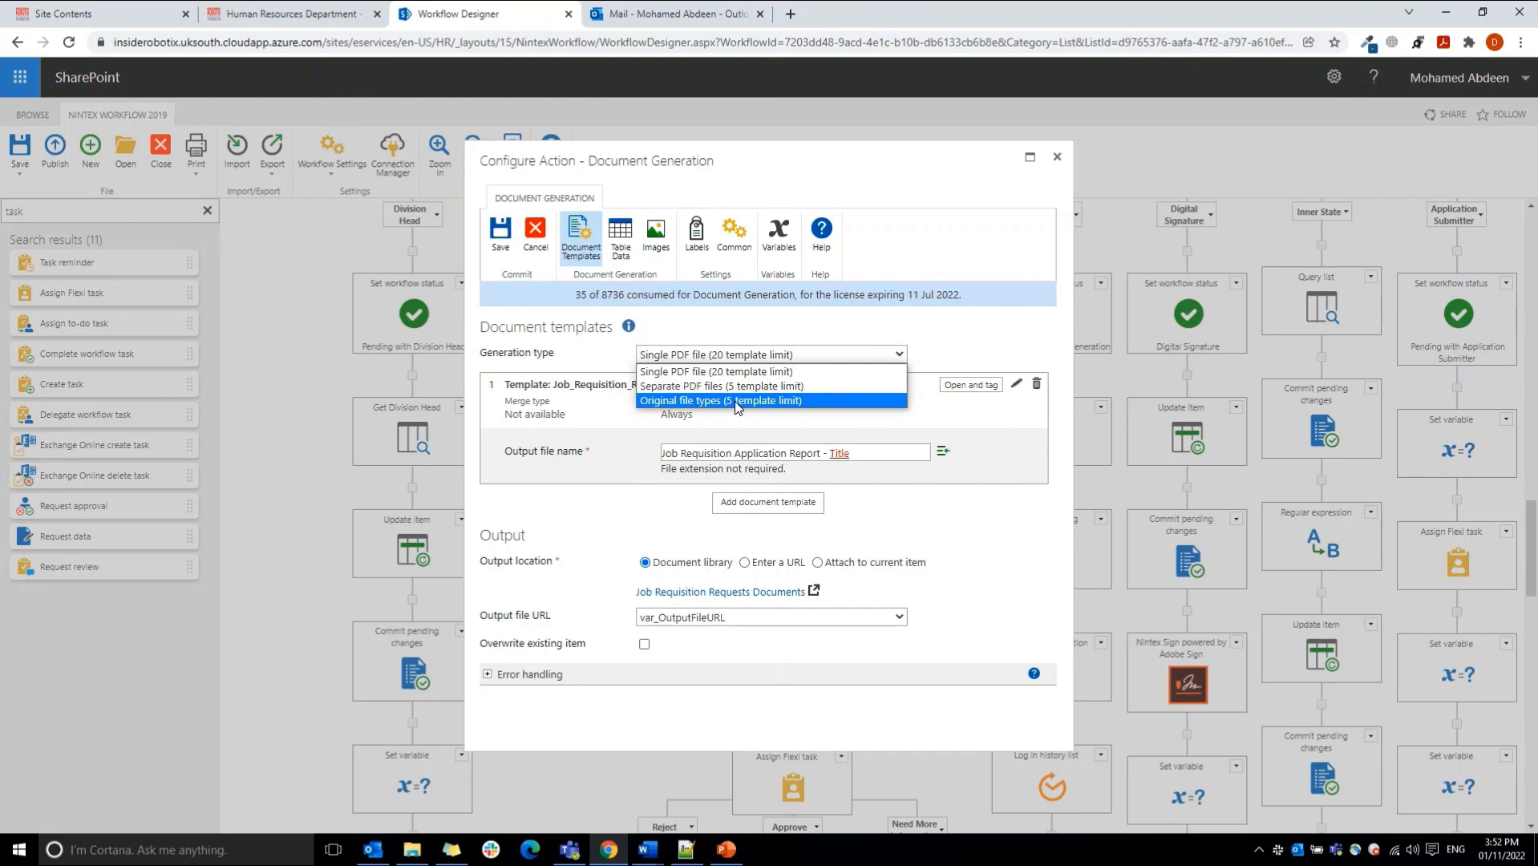
left_click(760, 337)
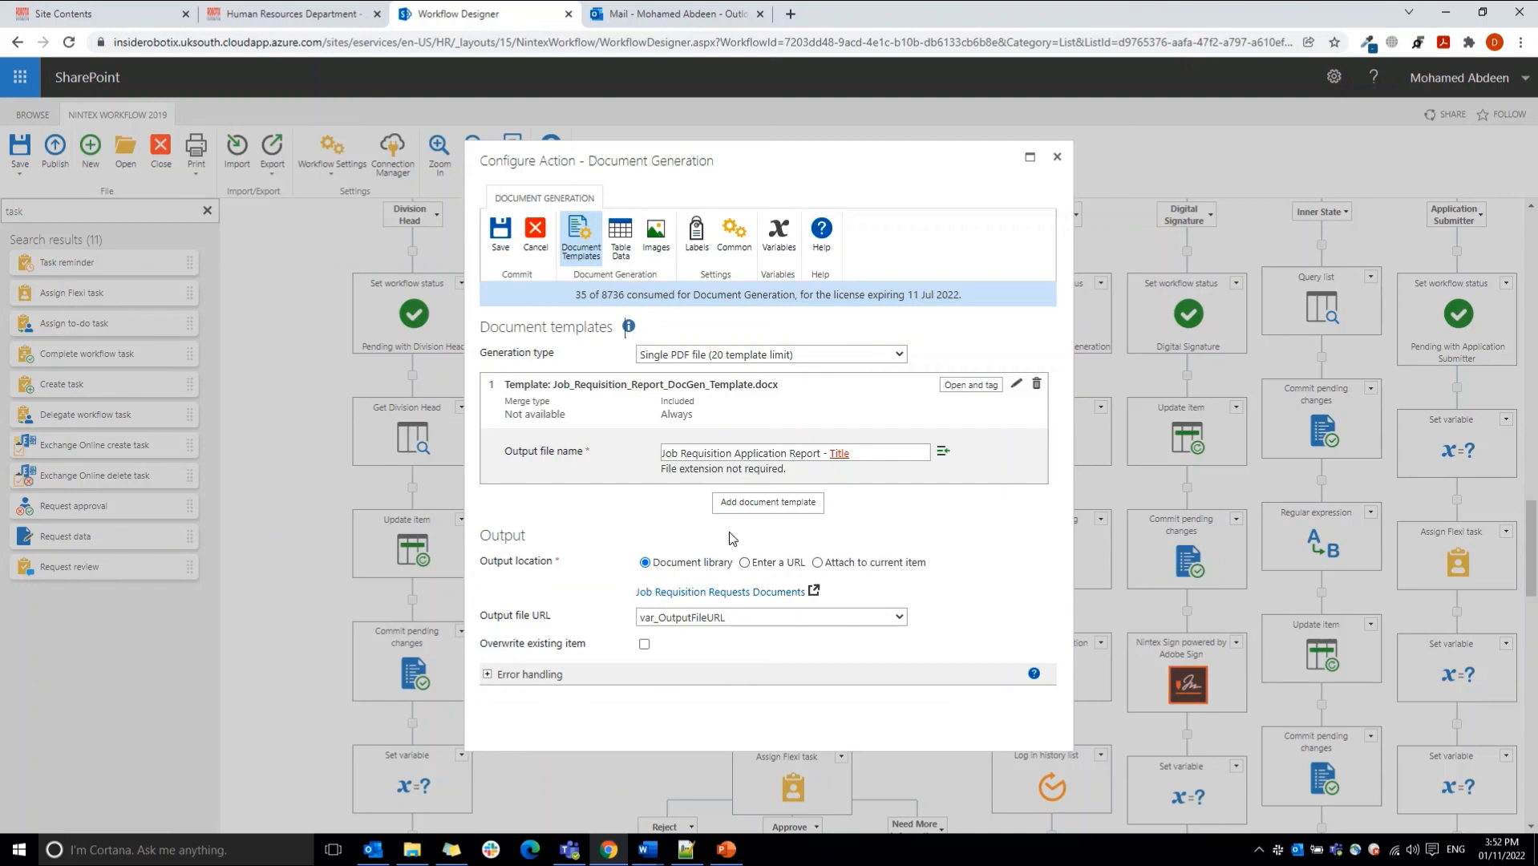
Step: Close the Document Generation configuration without saving and open the Nintex Sign powered by Adobe Sign action in the Digital Signature state
left_click(545, 237)
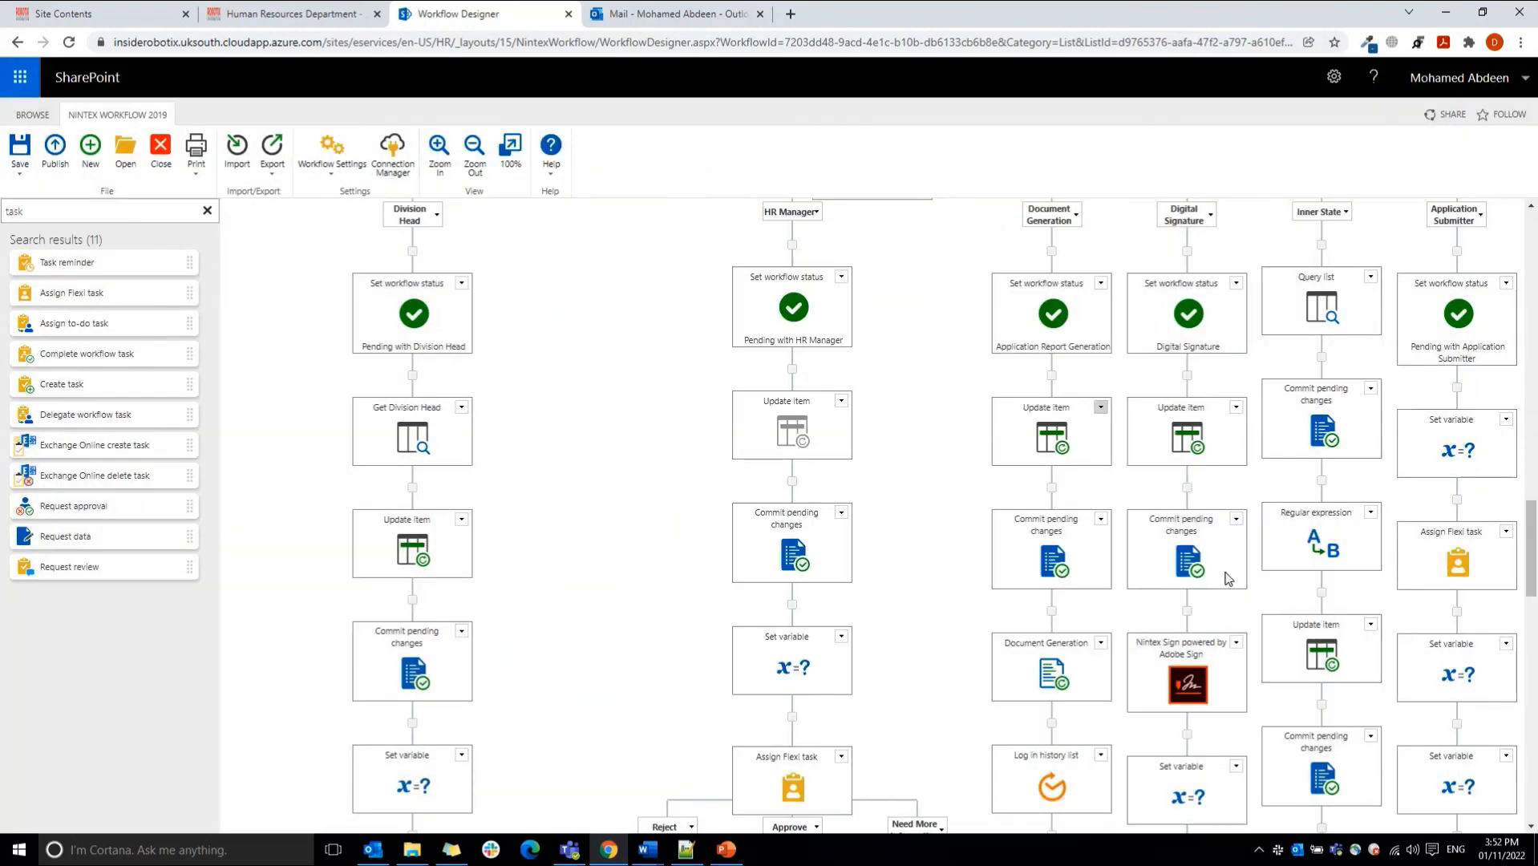
scroll(1534, 571, "down", 1)
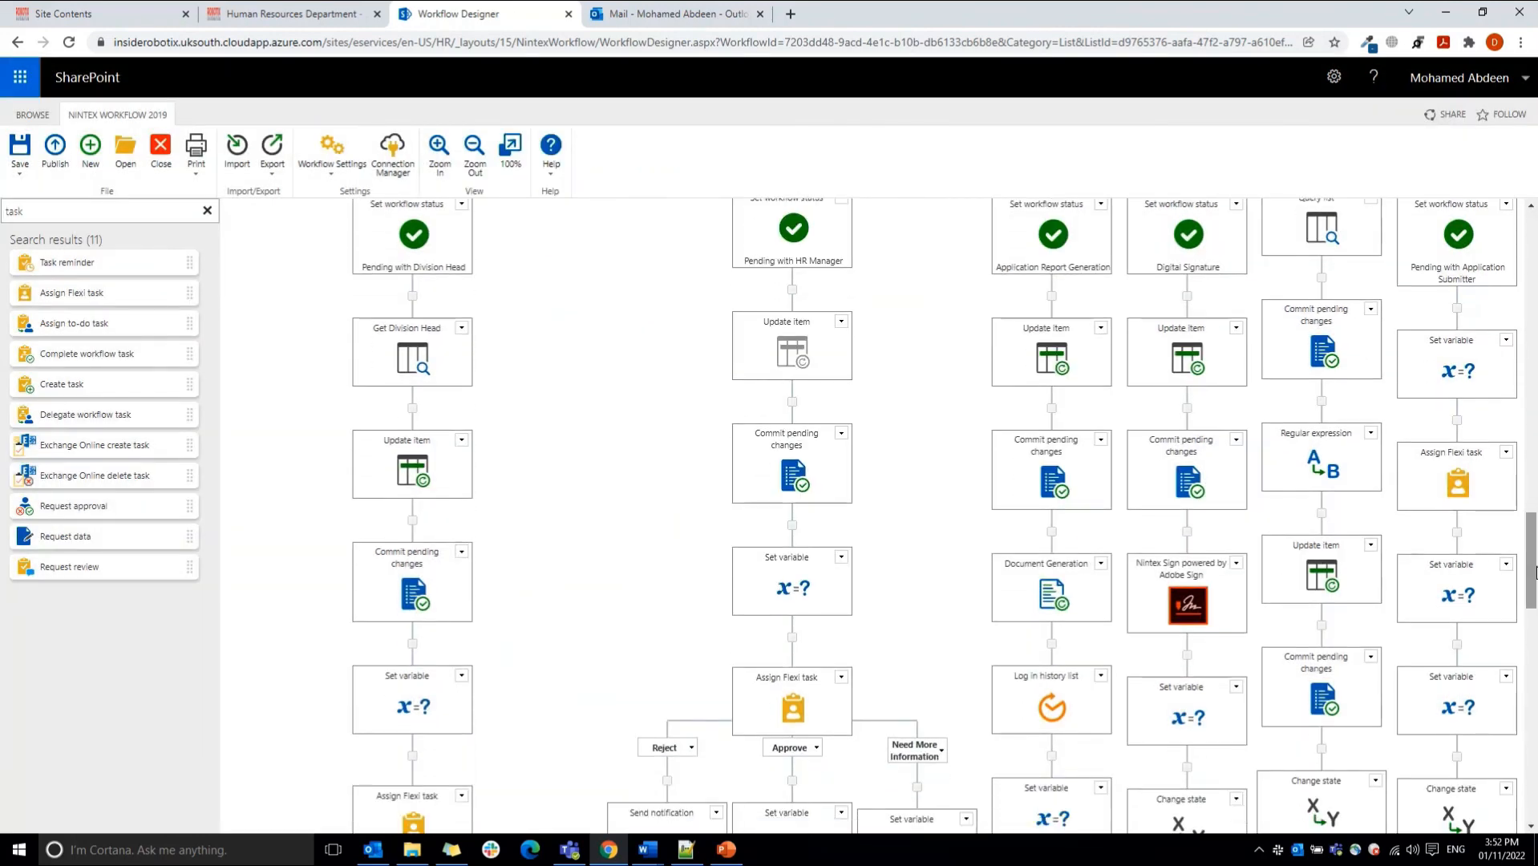
mouse_move(1187, 598)
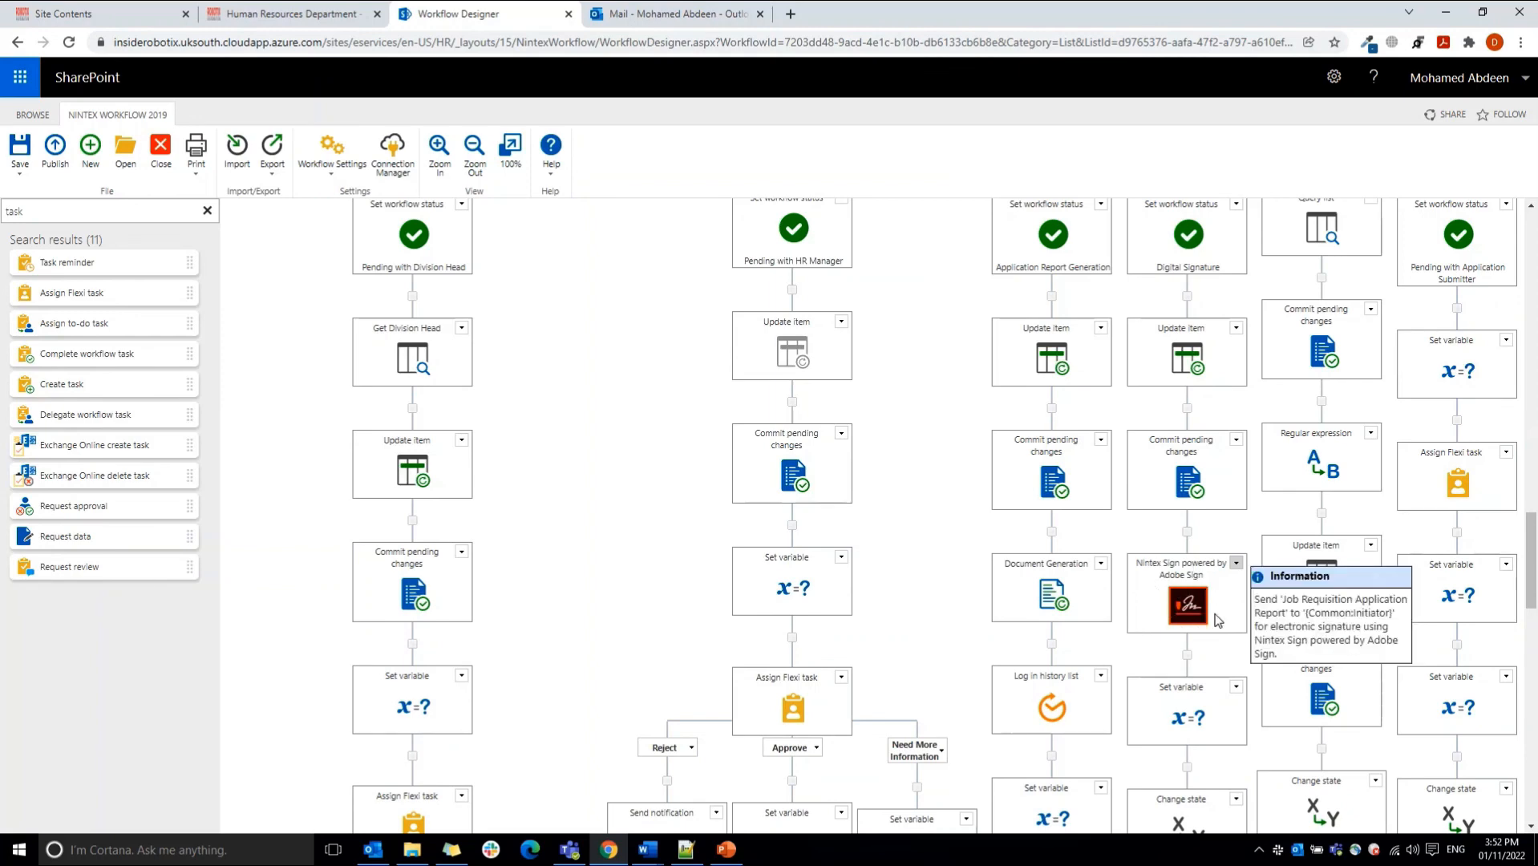
left_click(1191, 599)
double_click(1190, 599)
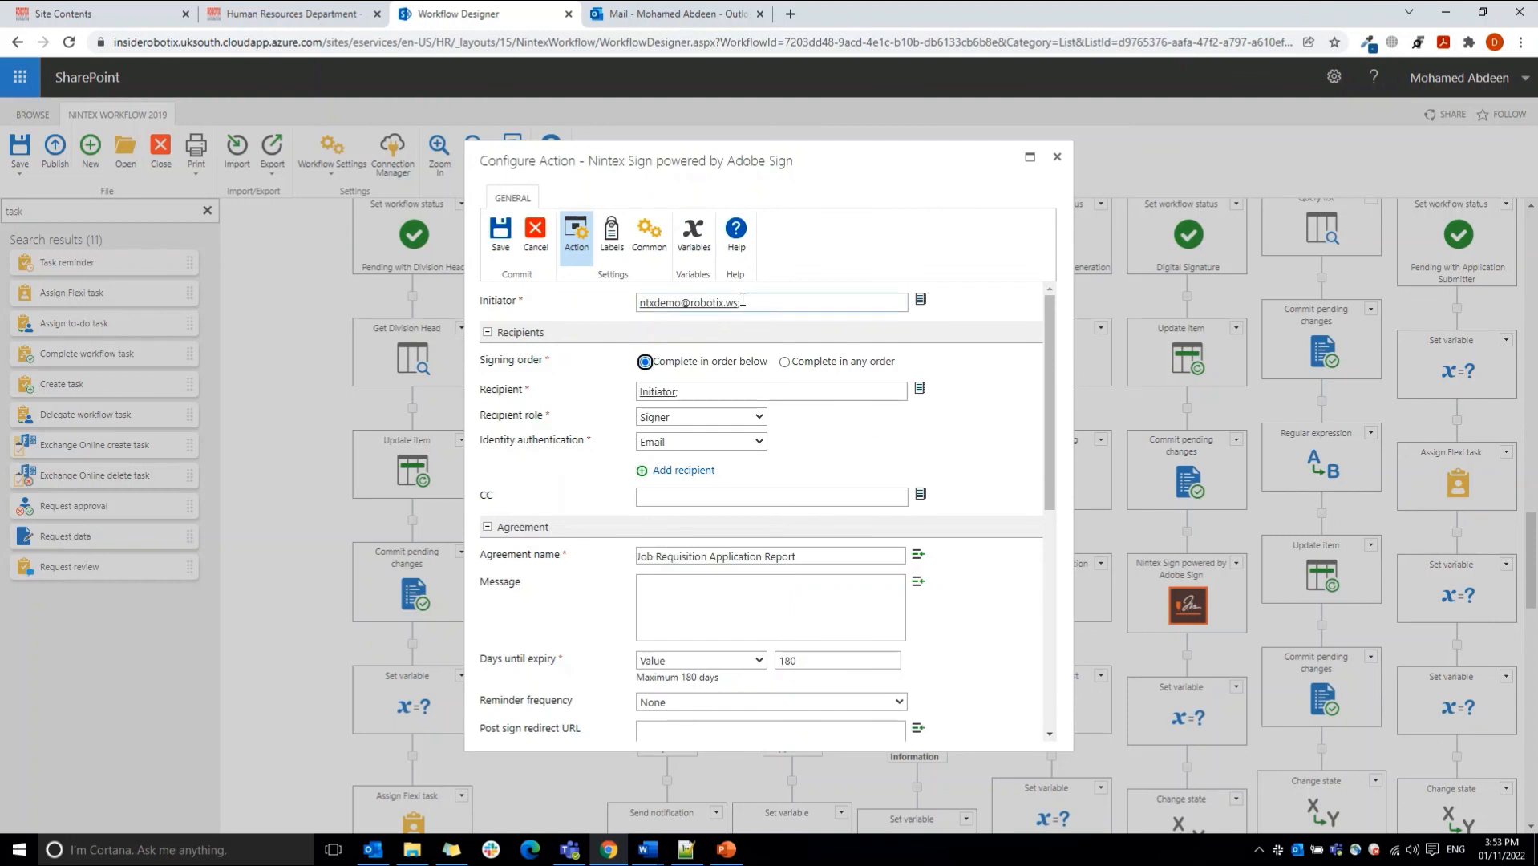
Step: Add a second recipient to the signing action and remove that blank recipient again
left_click(602, 306)
left_click(683, 470)
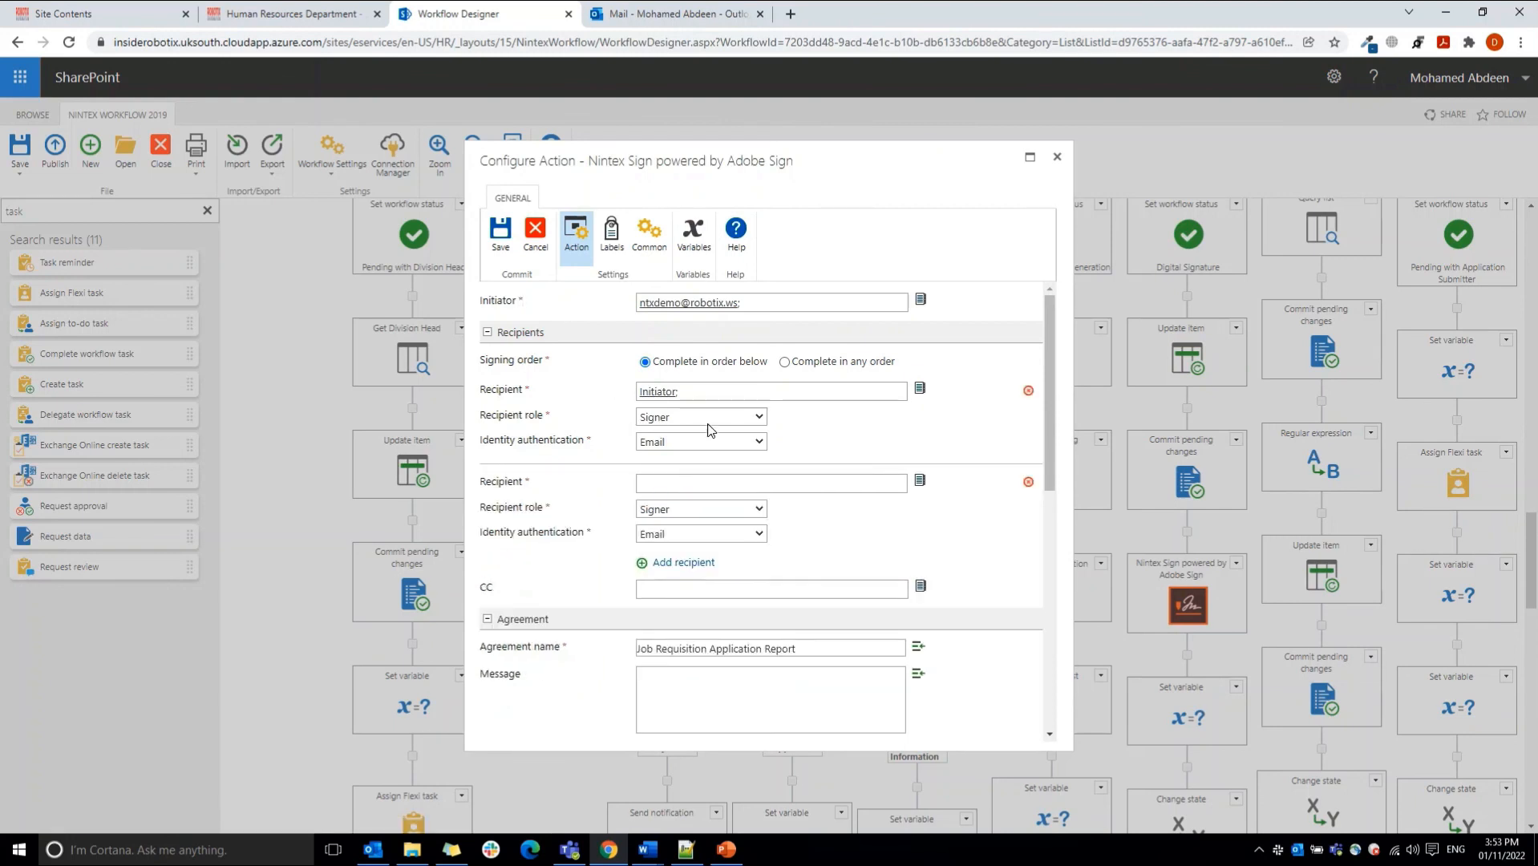
left_click(1029, 482)
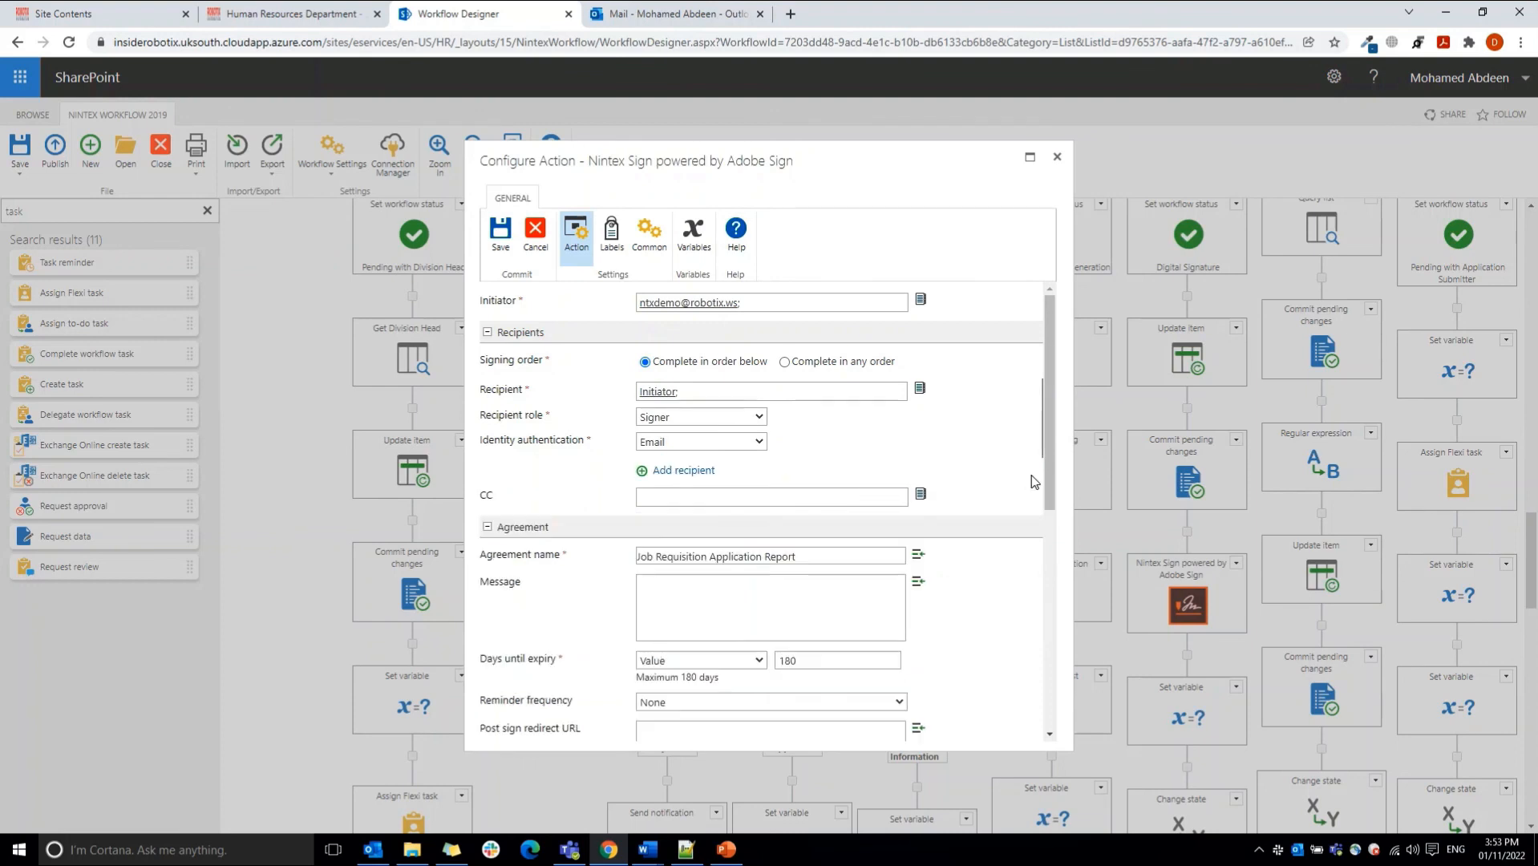
Step: Review the signing recipient and the available recipient roles and identity authentication methods without changing the selections
left_click(701, 390)
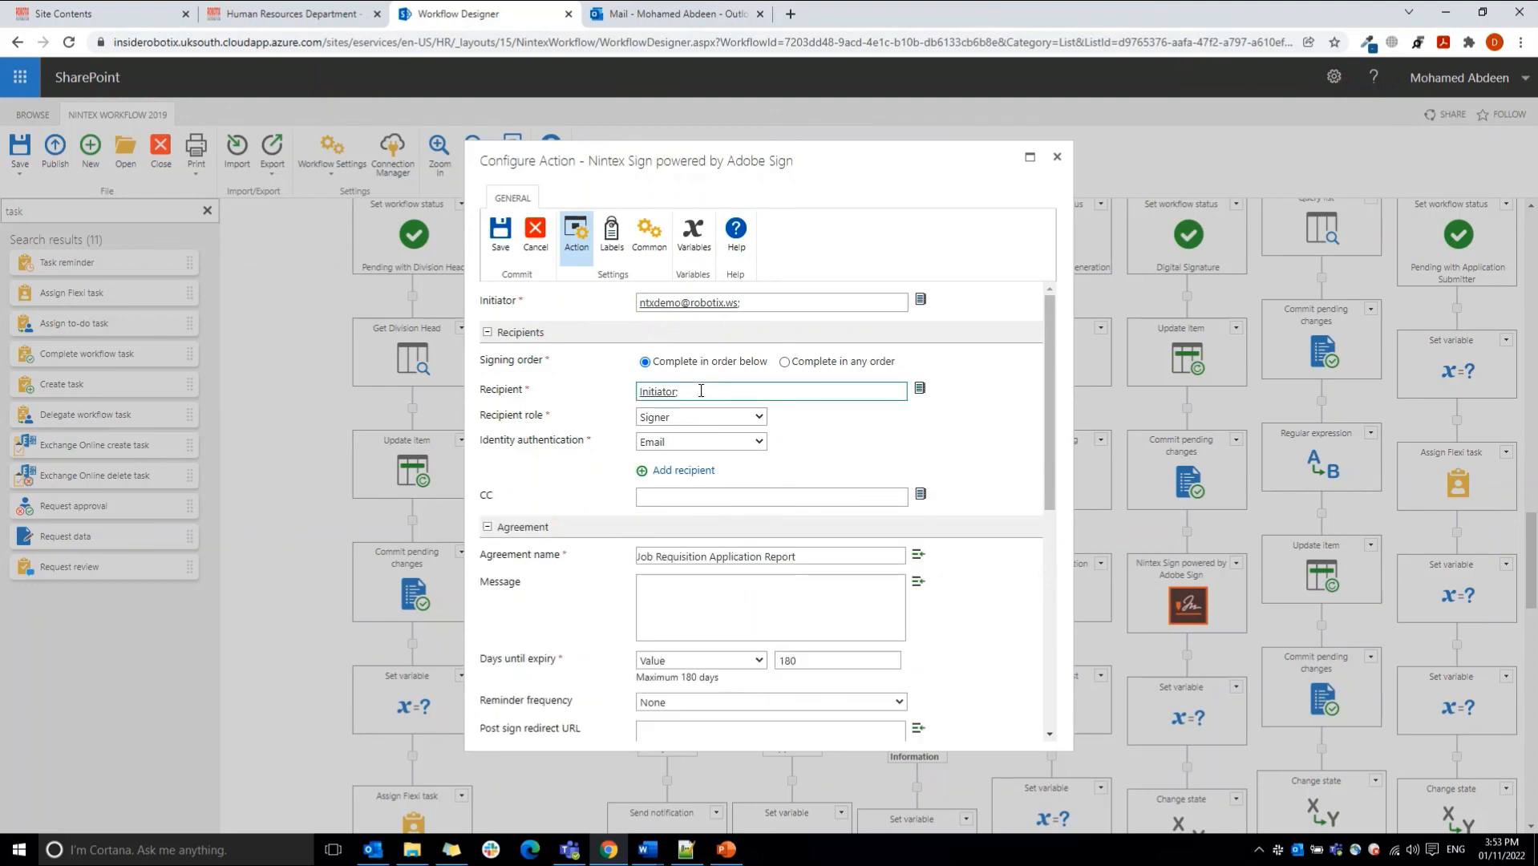
left_click(680, 417)
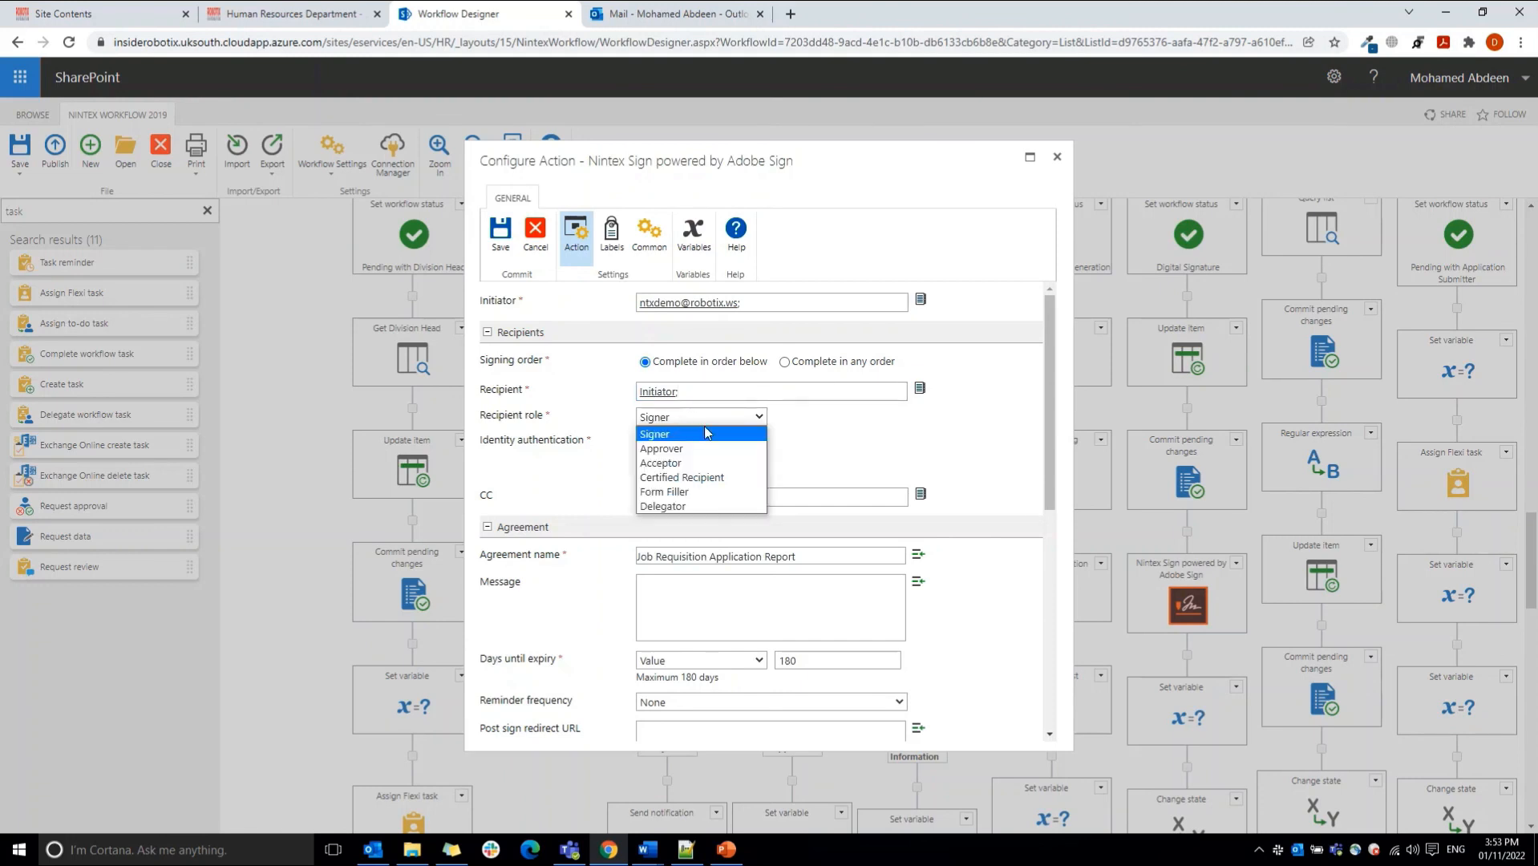
left_click(819, 446)
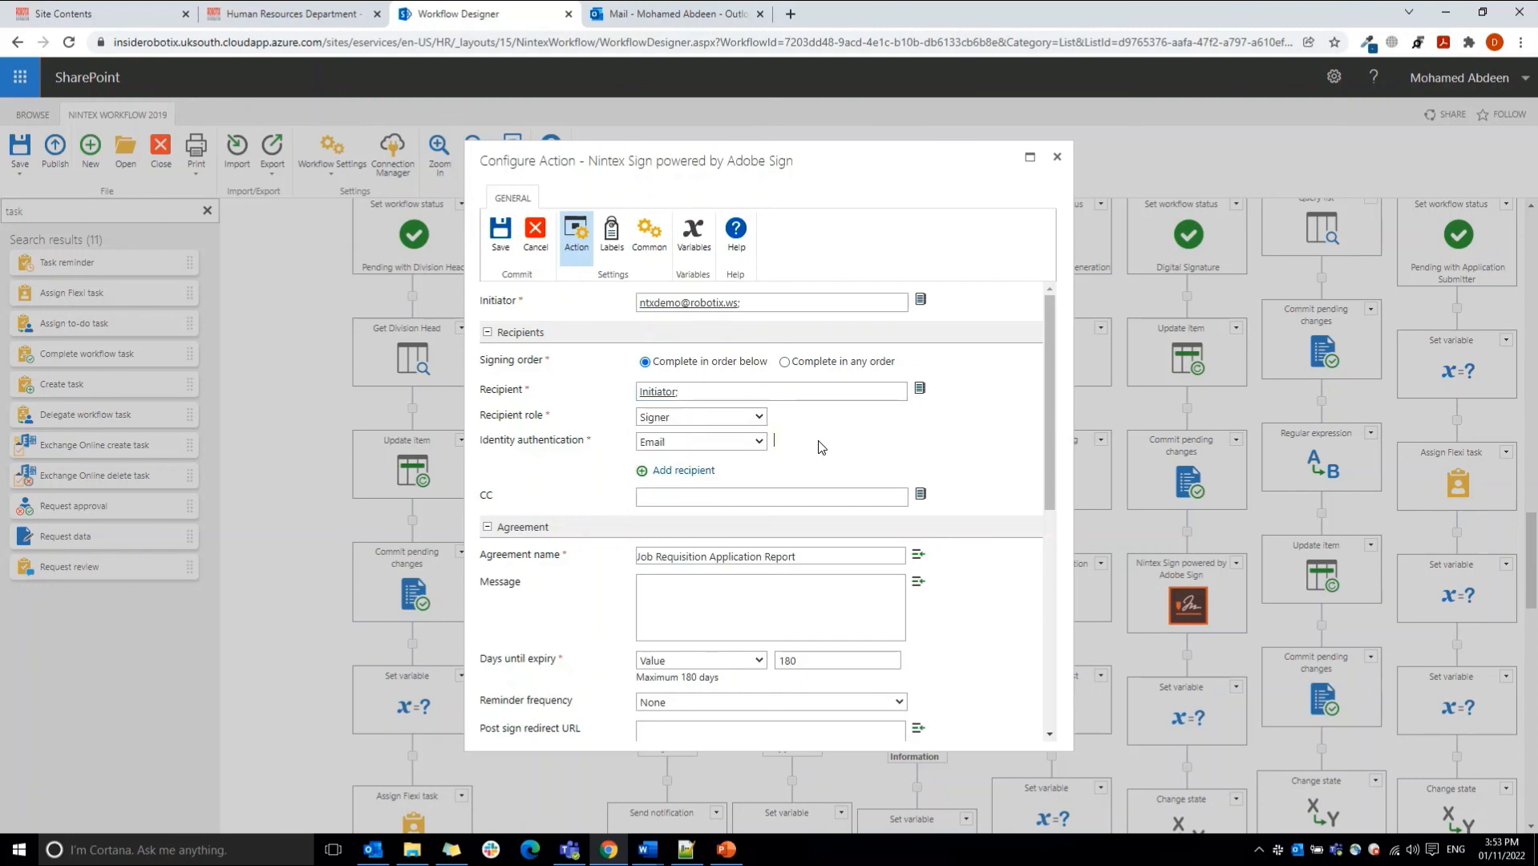
left_click(742, 445)
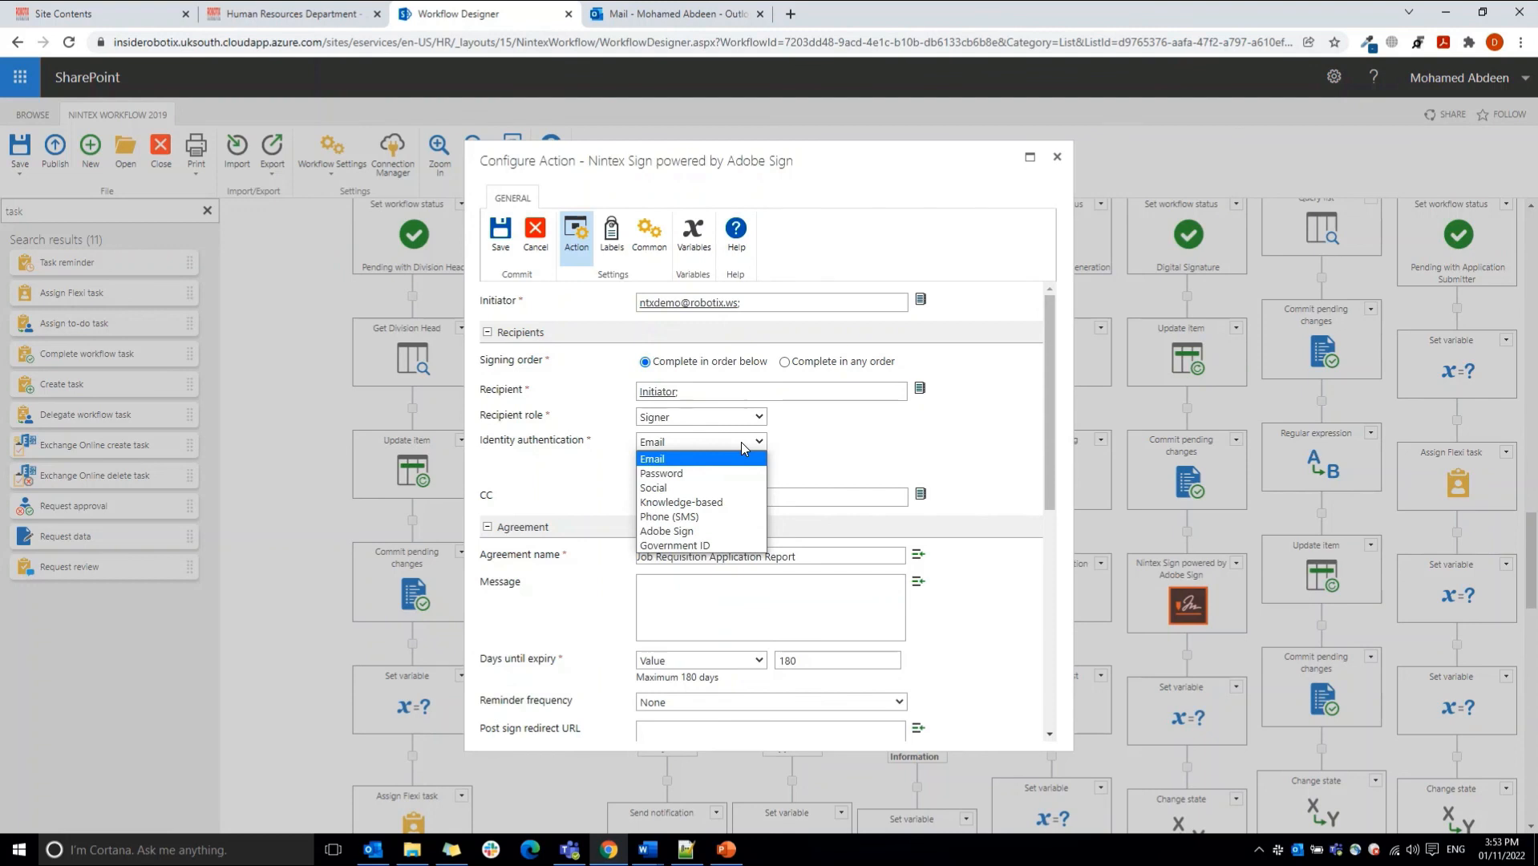
left_click(845, 453)
Step: Review the agreement name and the message field in the signing action's Agreement section
left_click_drag(1050, 425, 1052, 483)
left_click(812, 440)
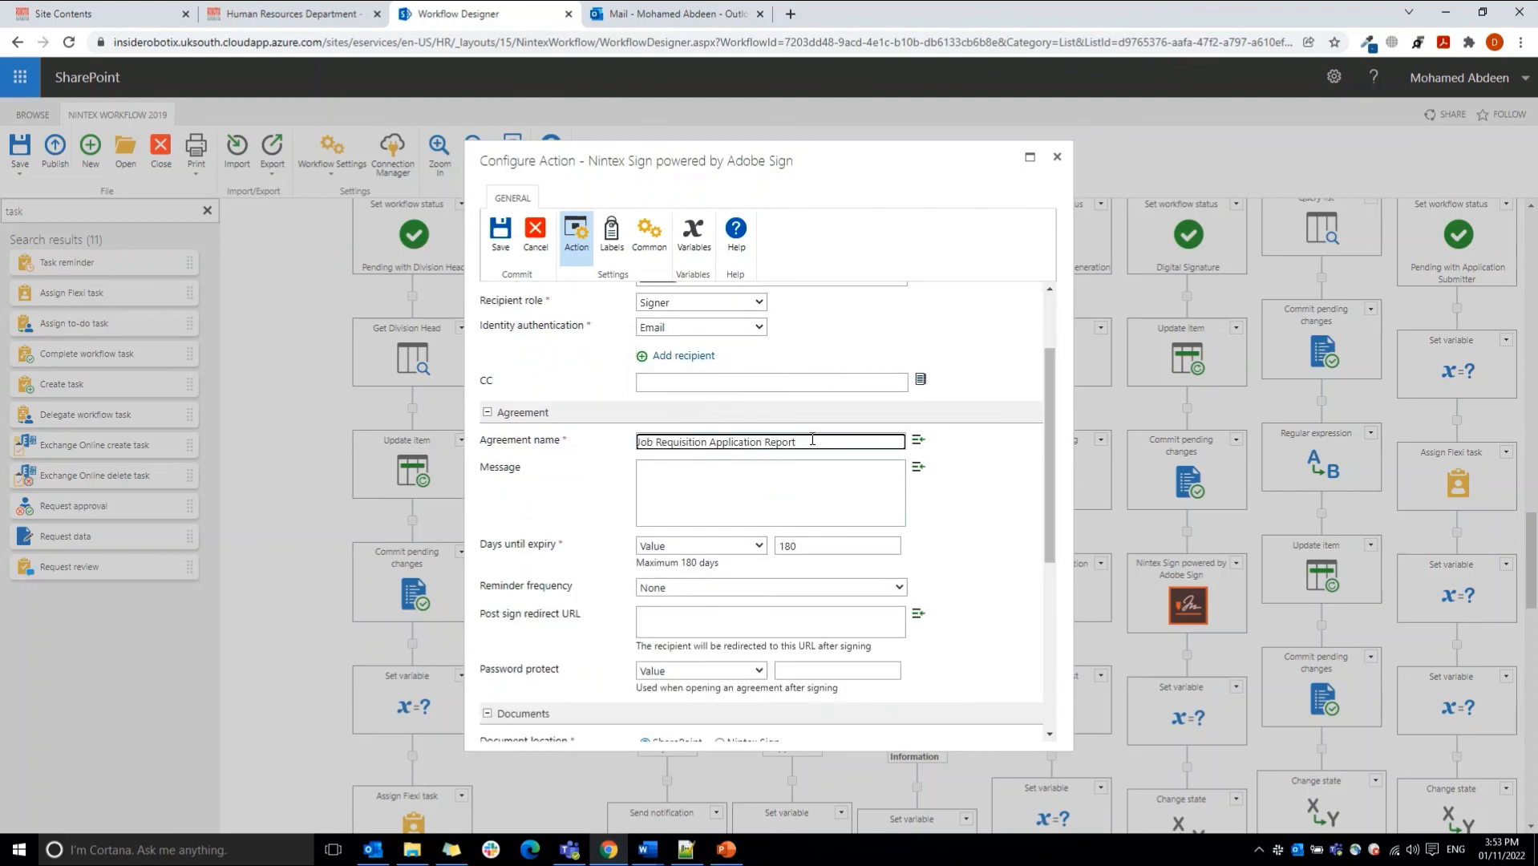
left_click_drag(1052, 409, 1054, 444)
left_click(659, 438)
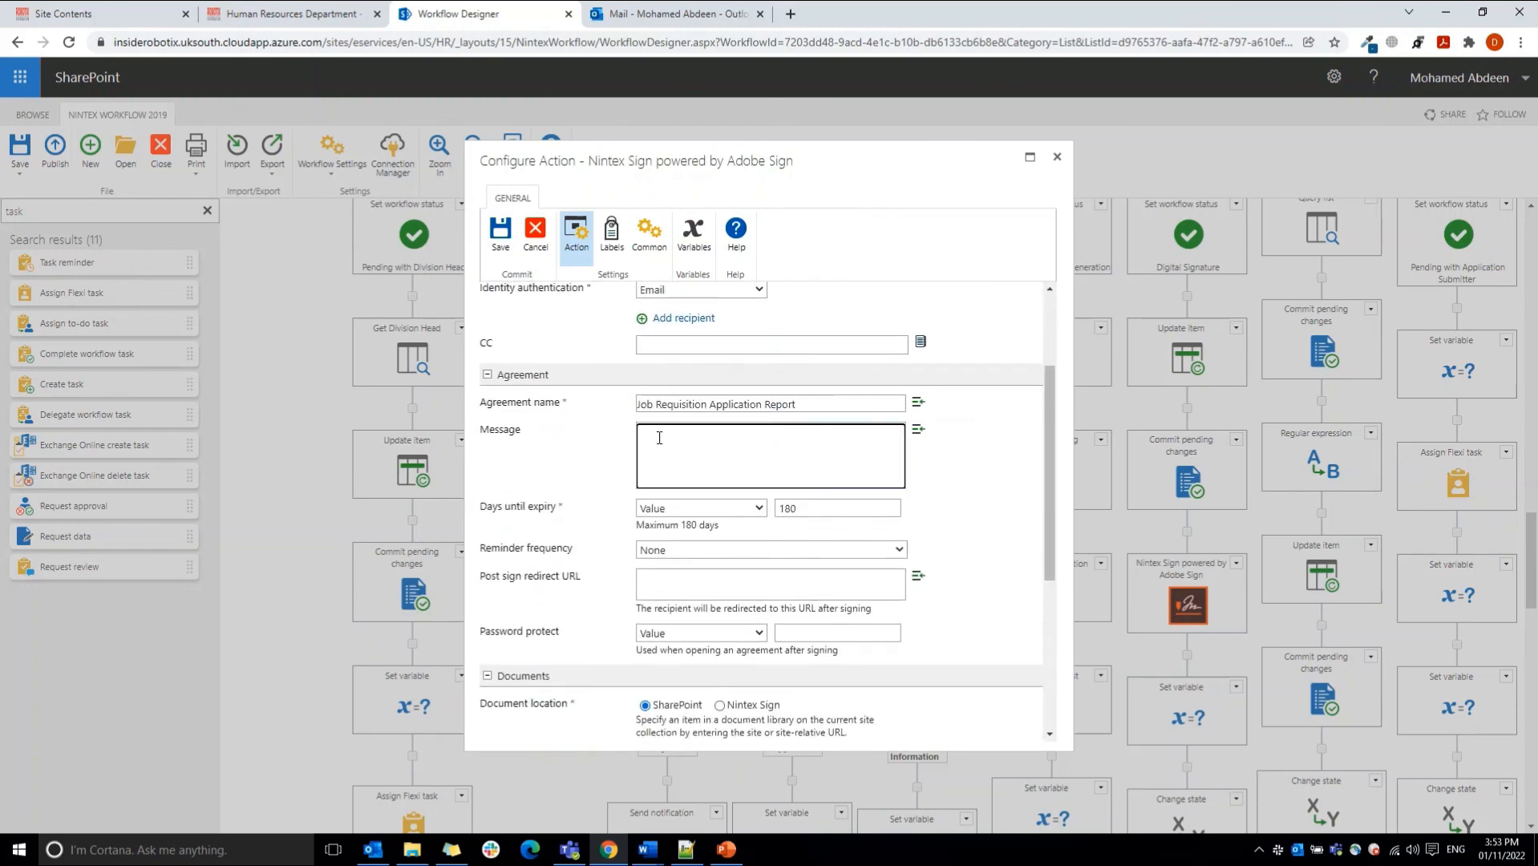
Step: Switch to the Outlook mailbox and examine the sender, due date and instructions in the signature request email
left_click(645, 16)
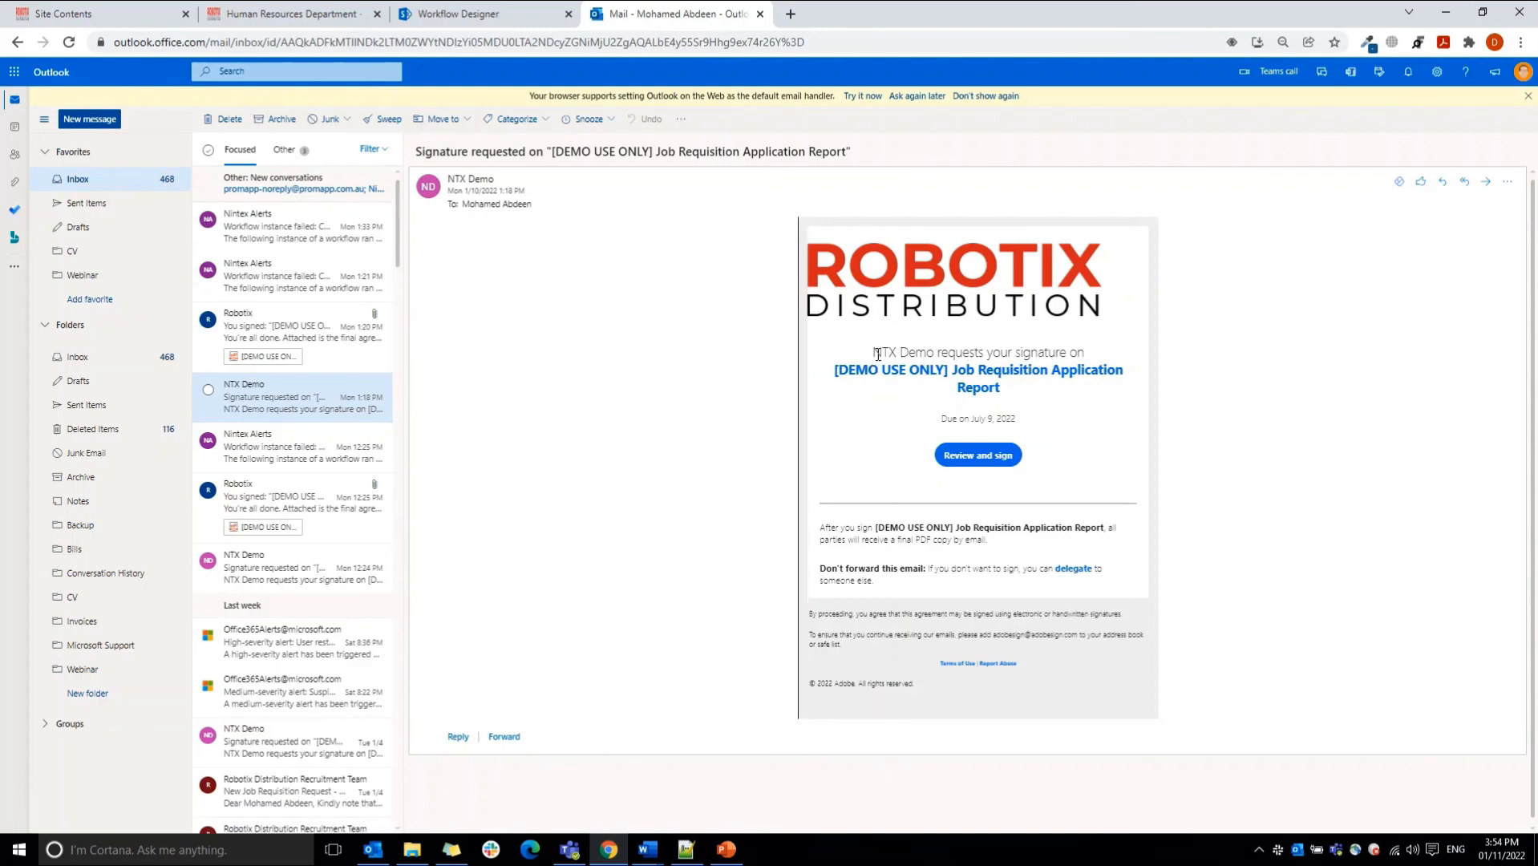
left_click_drag(873, 353, 936, 355)
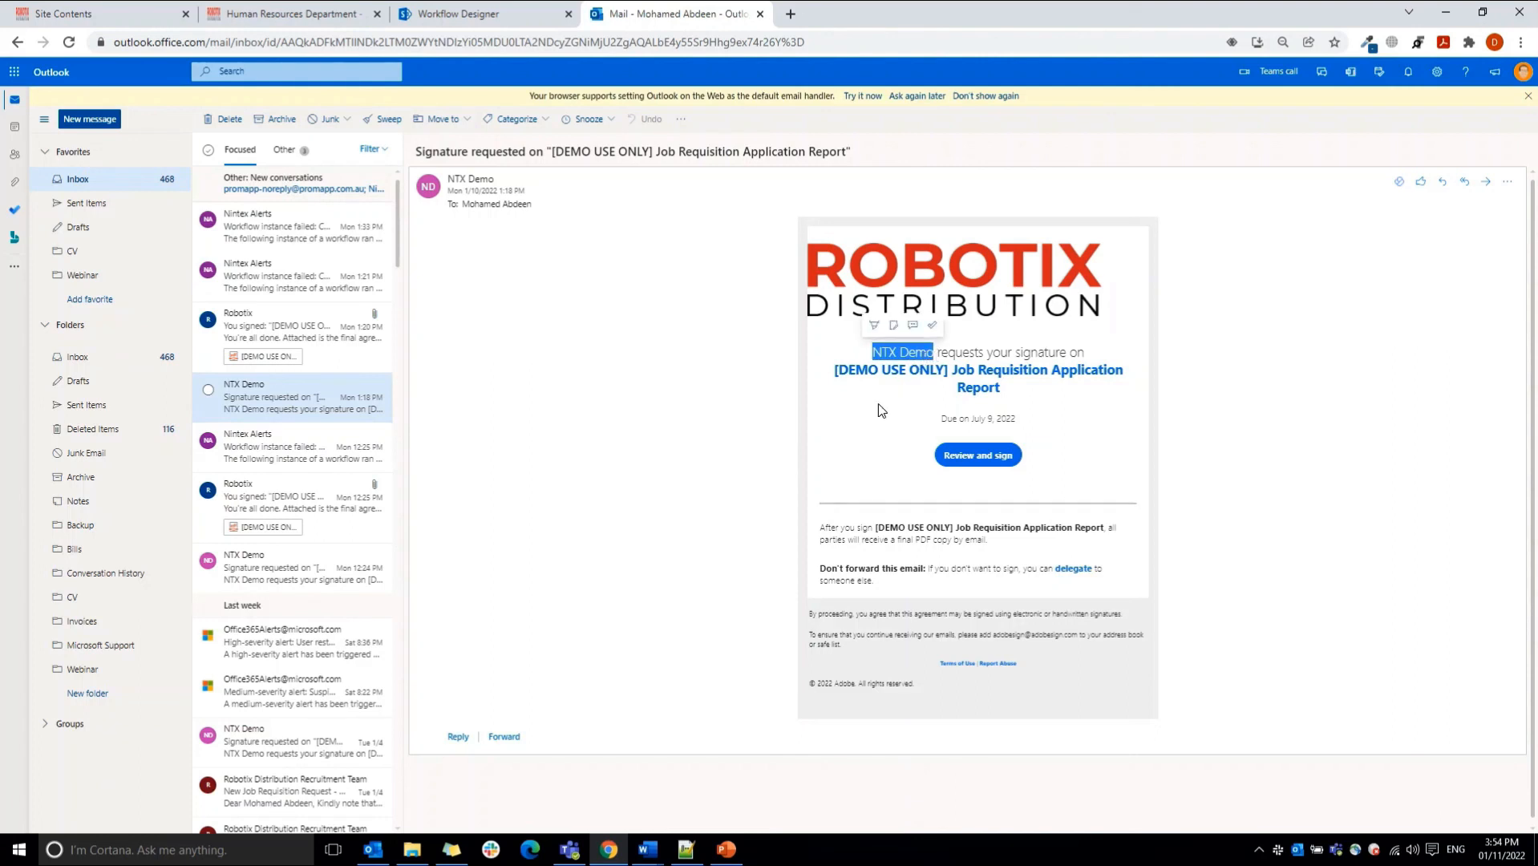
left_click(950, 418)
left_click_drag(951, 417, 1015, 436)
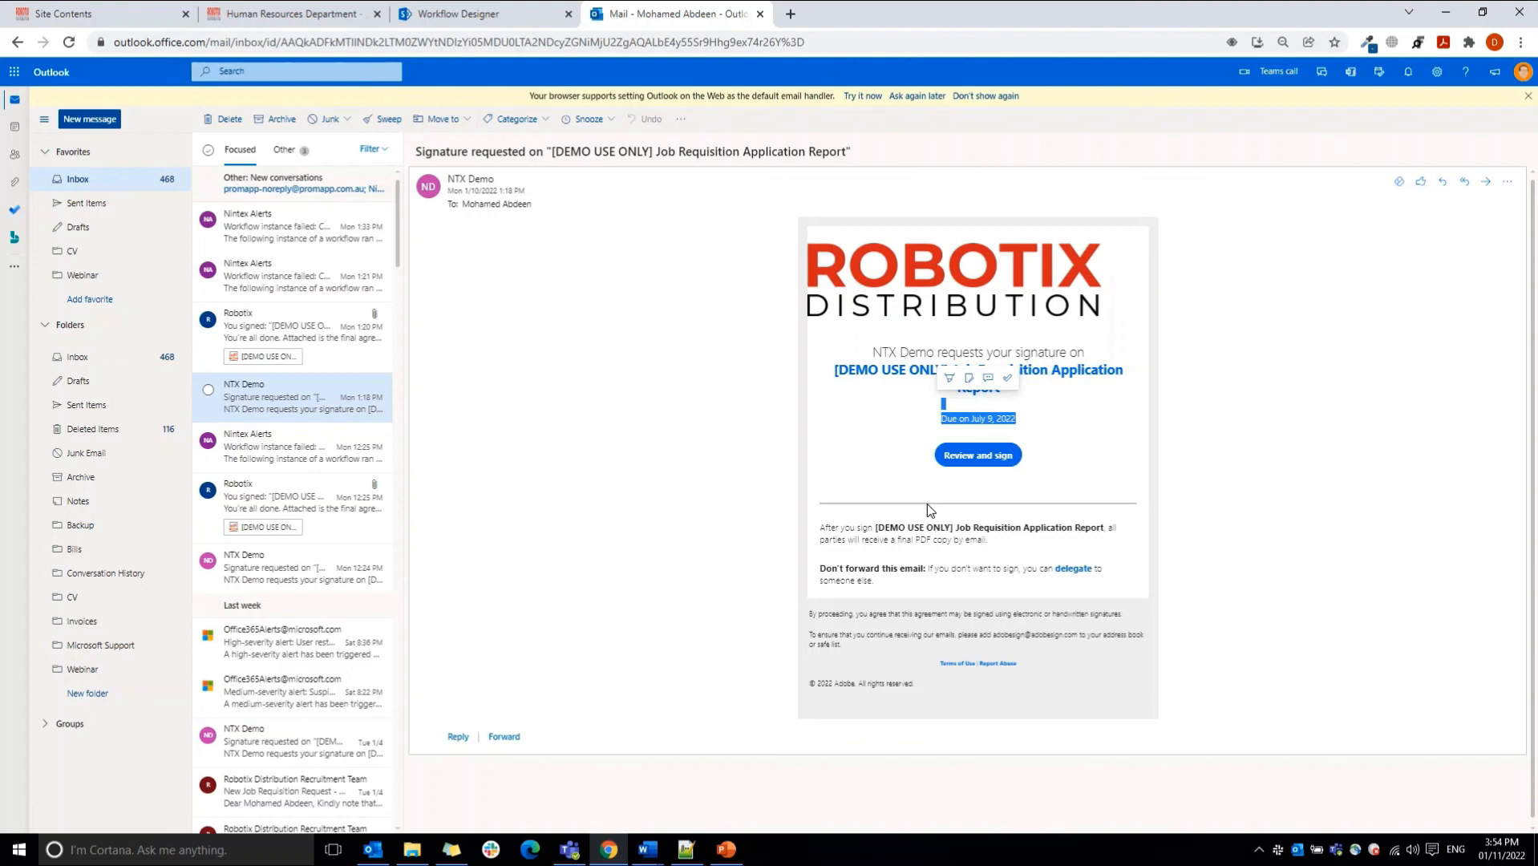
left_click(968, 493)
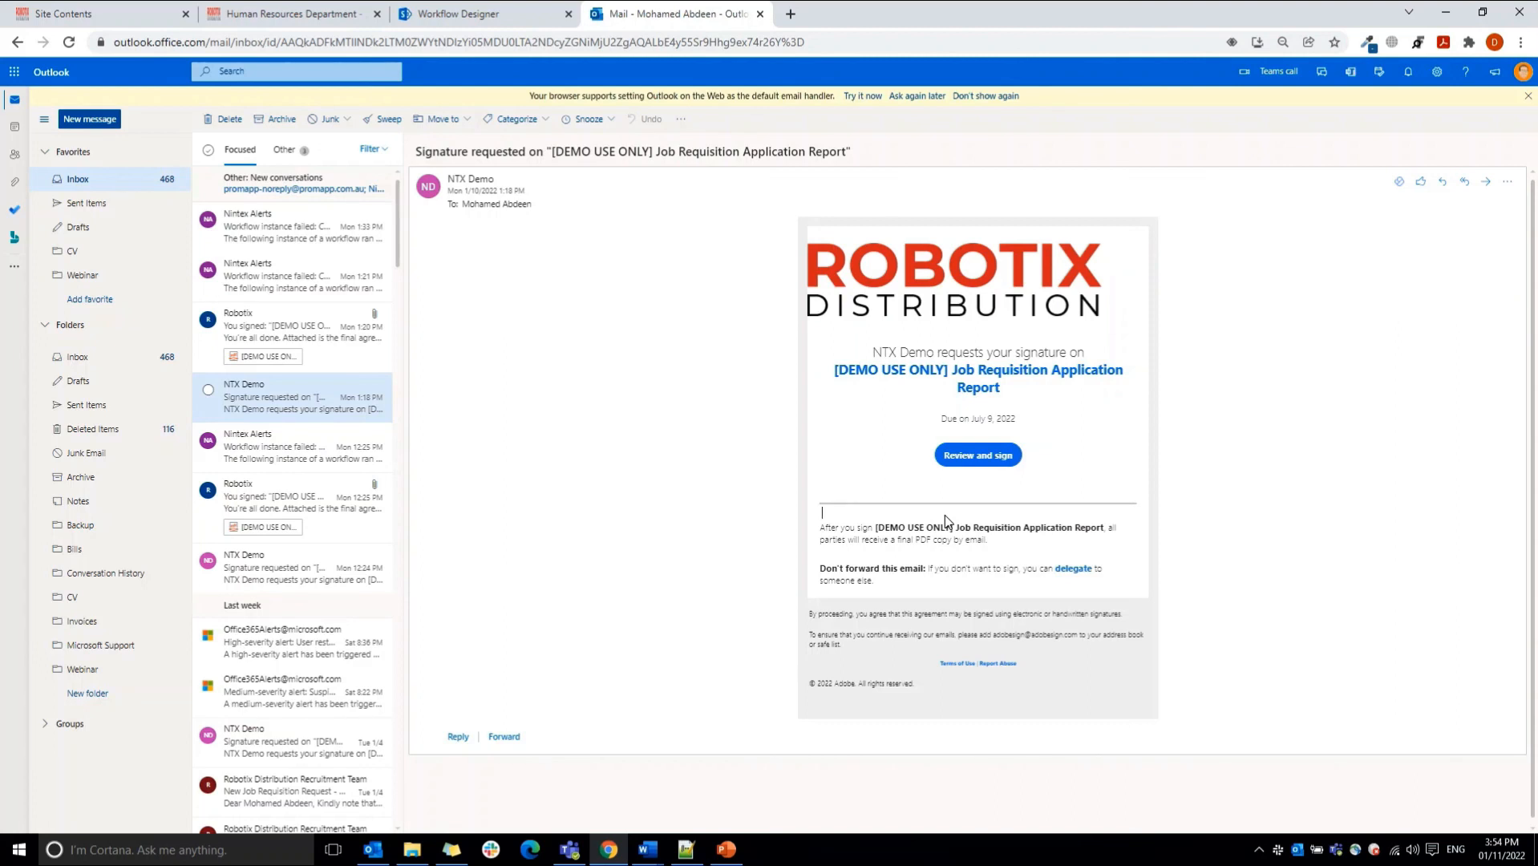
Step: Return to the Workflow Designer and review the signing action's reminder frequency options and post sign redirect URL field
left_click(481, 15)
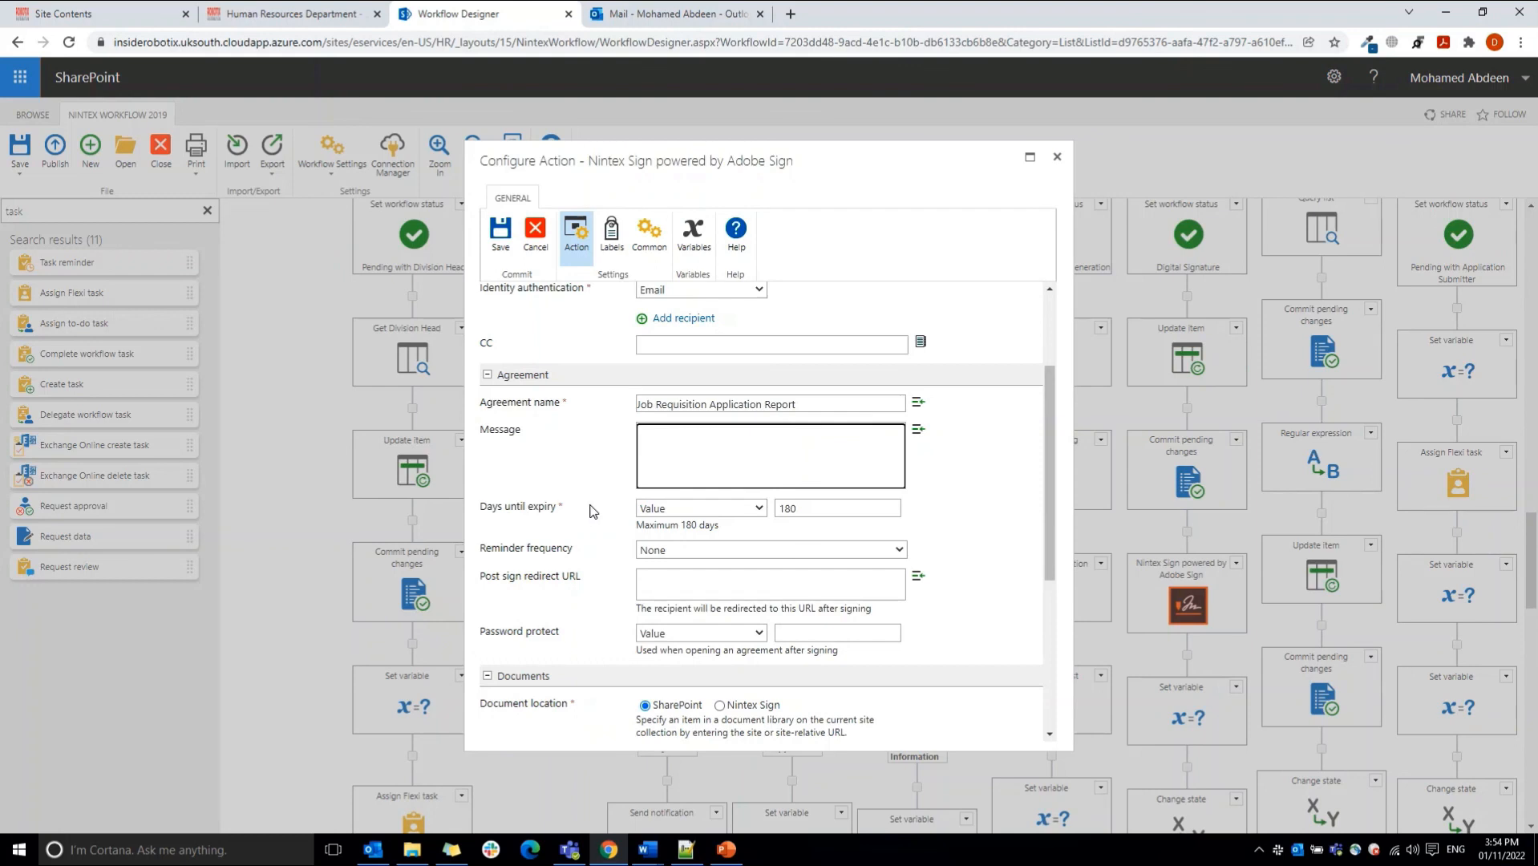
left_click(674, 550)
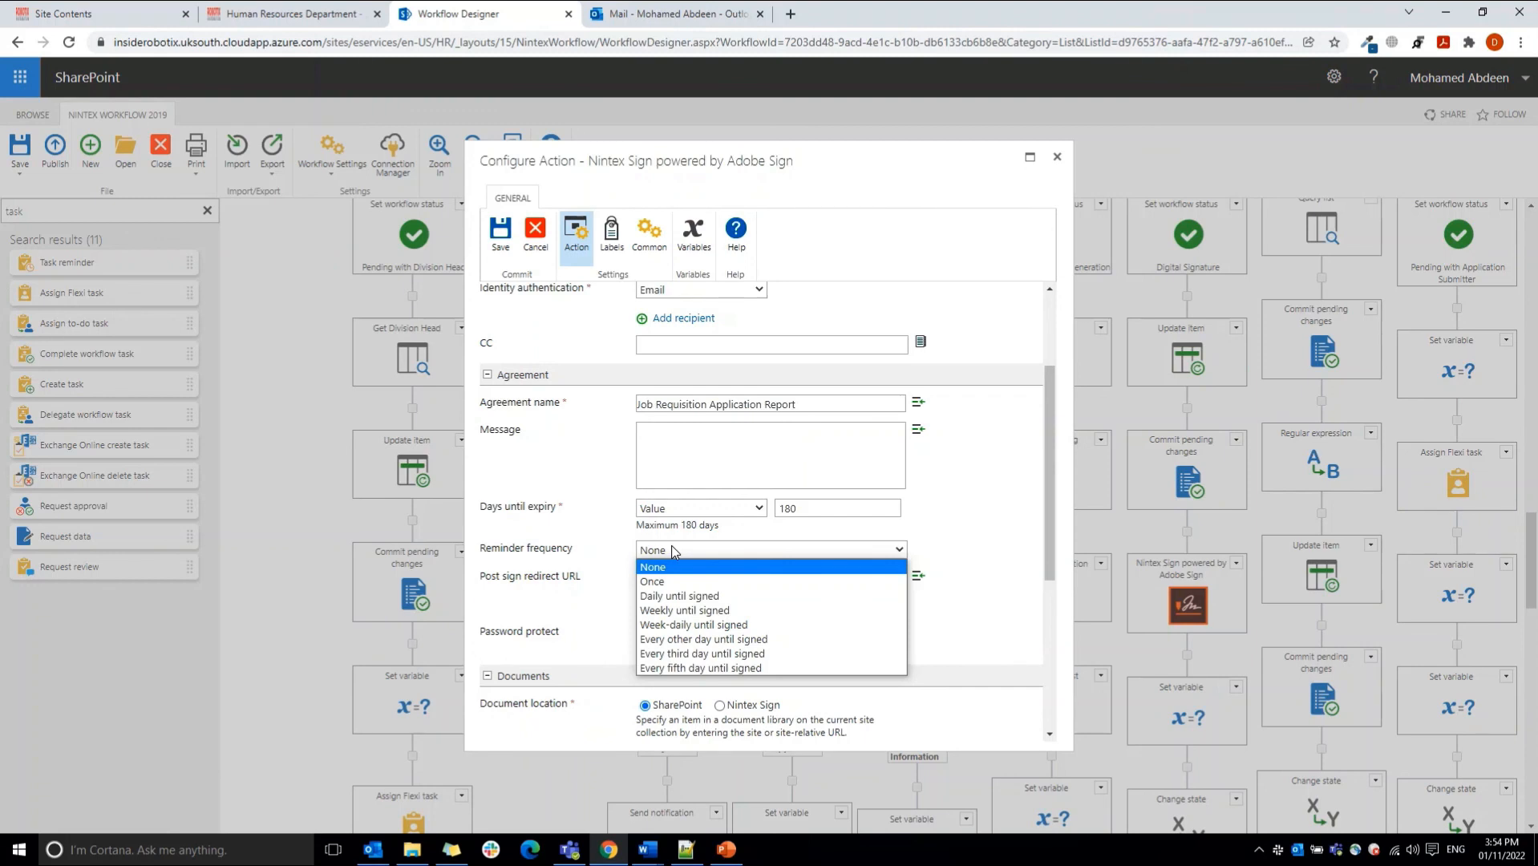
left_click(918, 513)
left_click(713, 593)
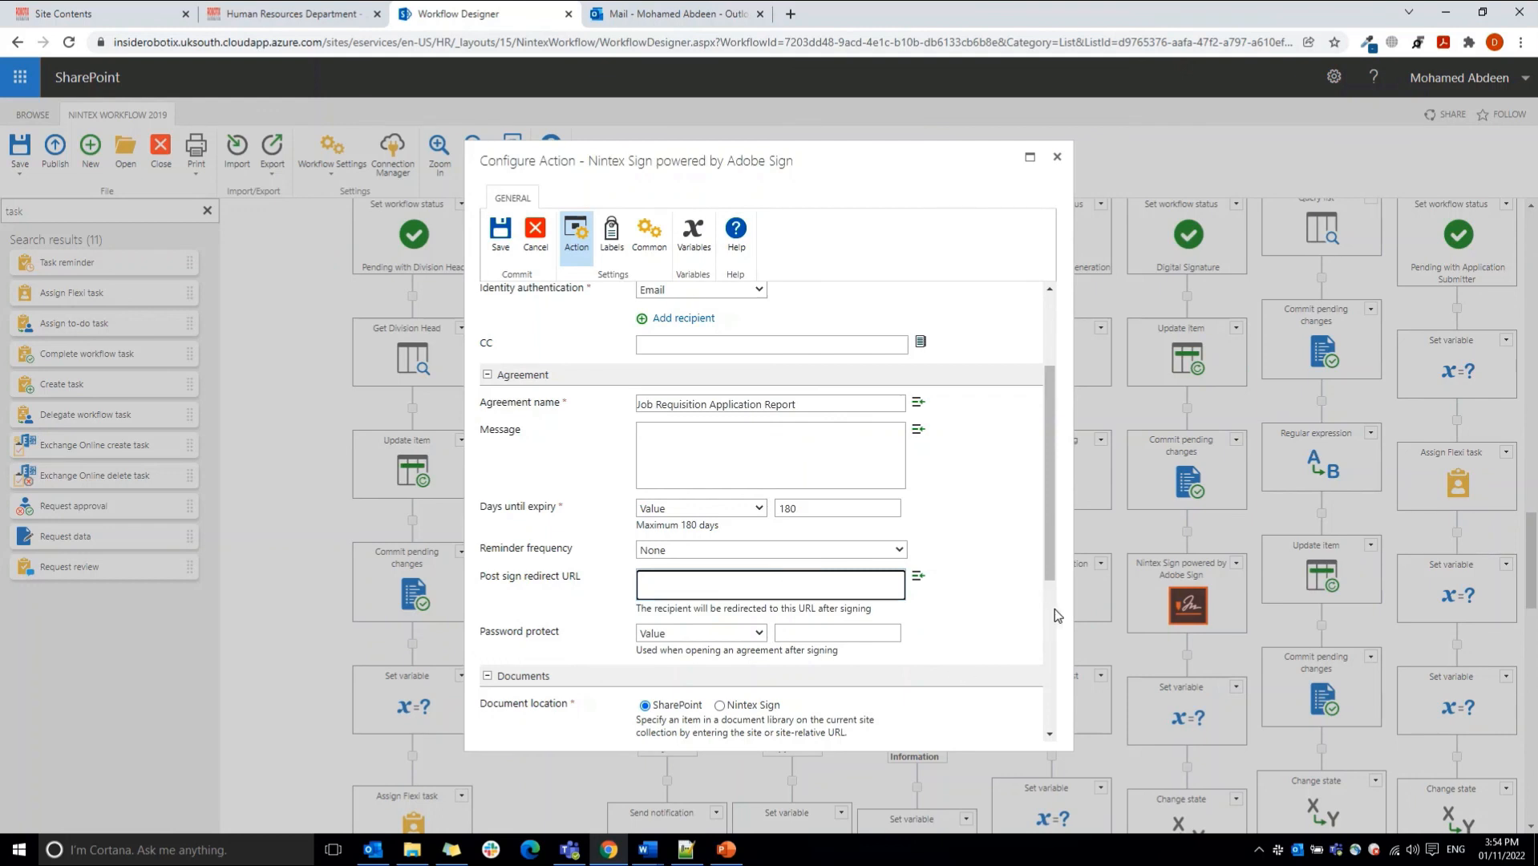
Step: Examine the document location, the var_OutputFileURL reference and the output agreement settings, and close the signing action without saving
scroll(1055, 609, "down", 4)
scroll(1055, 610, "up", 1)
scroll(1054, 594, "down", 1)
scroll(1048, 574, "up", 1)
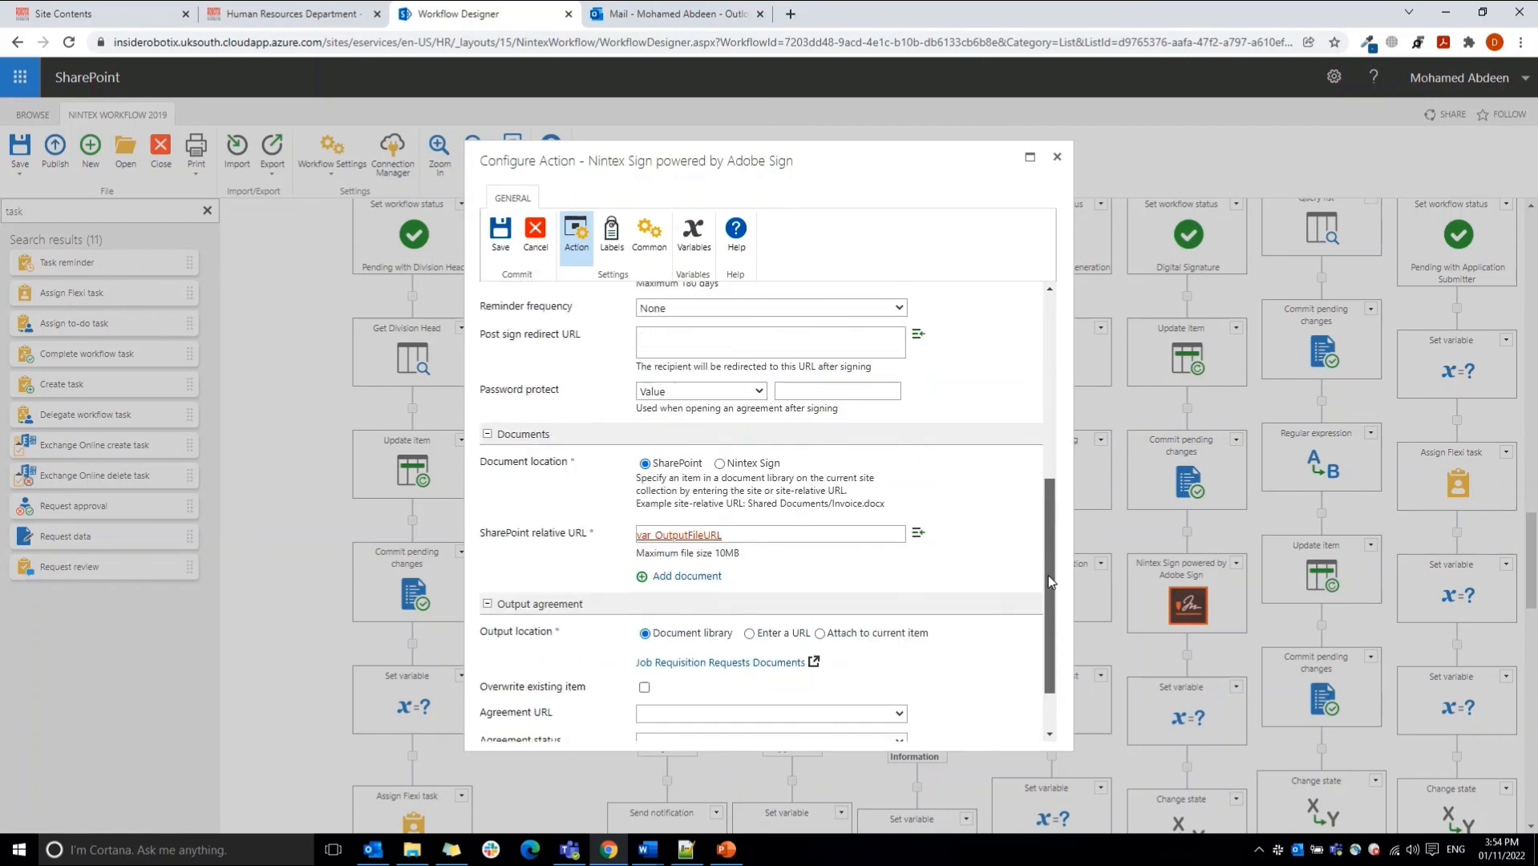
left_click_drag(1055, 594, 1051, 592)
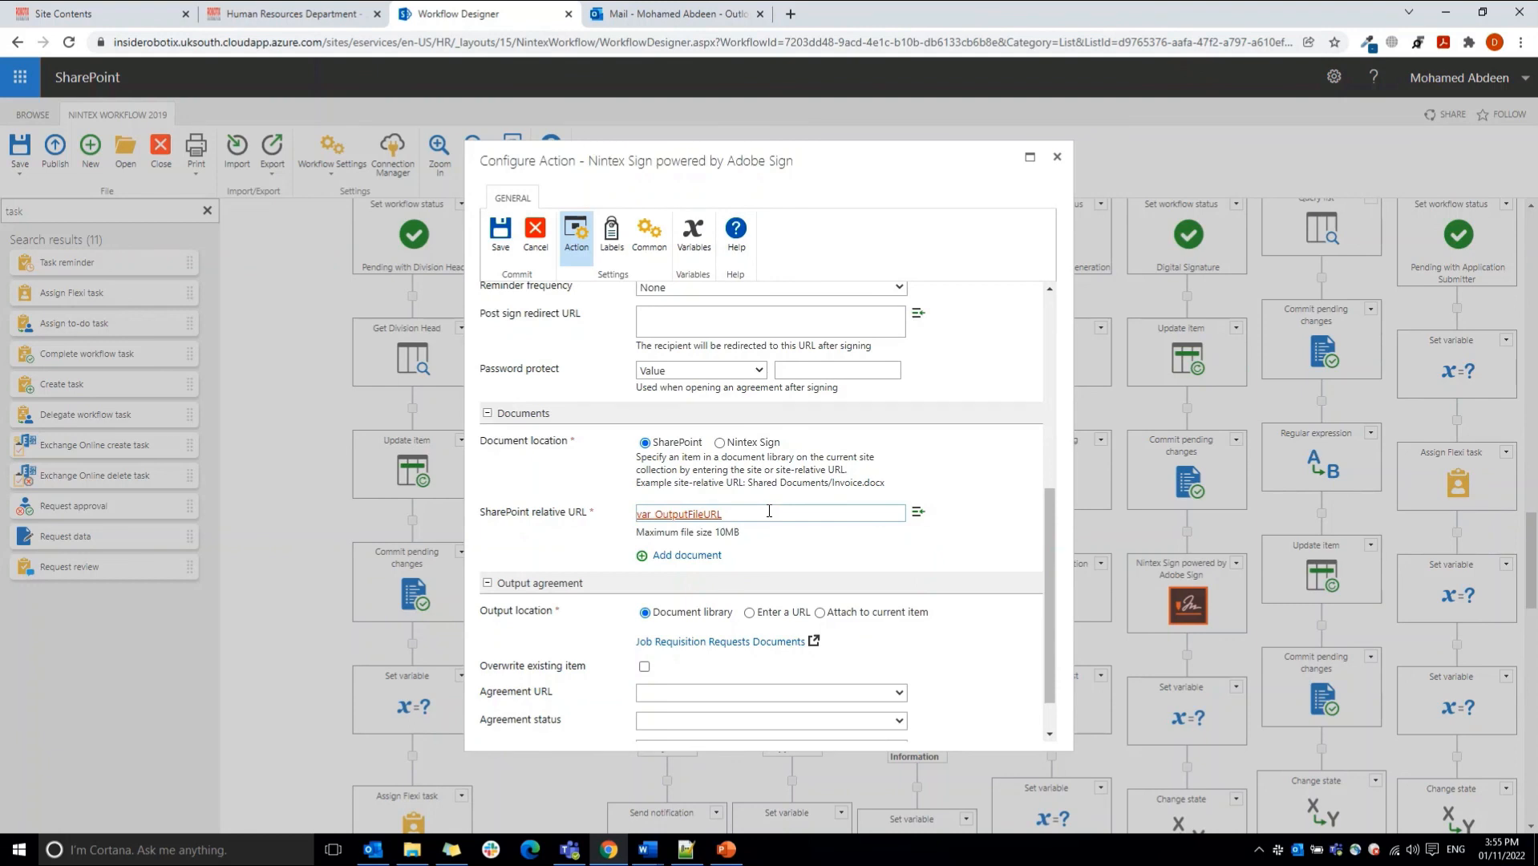
left_click_drag(740, 510, 618, 515)
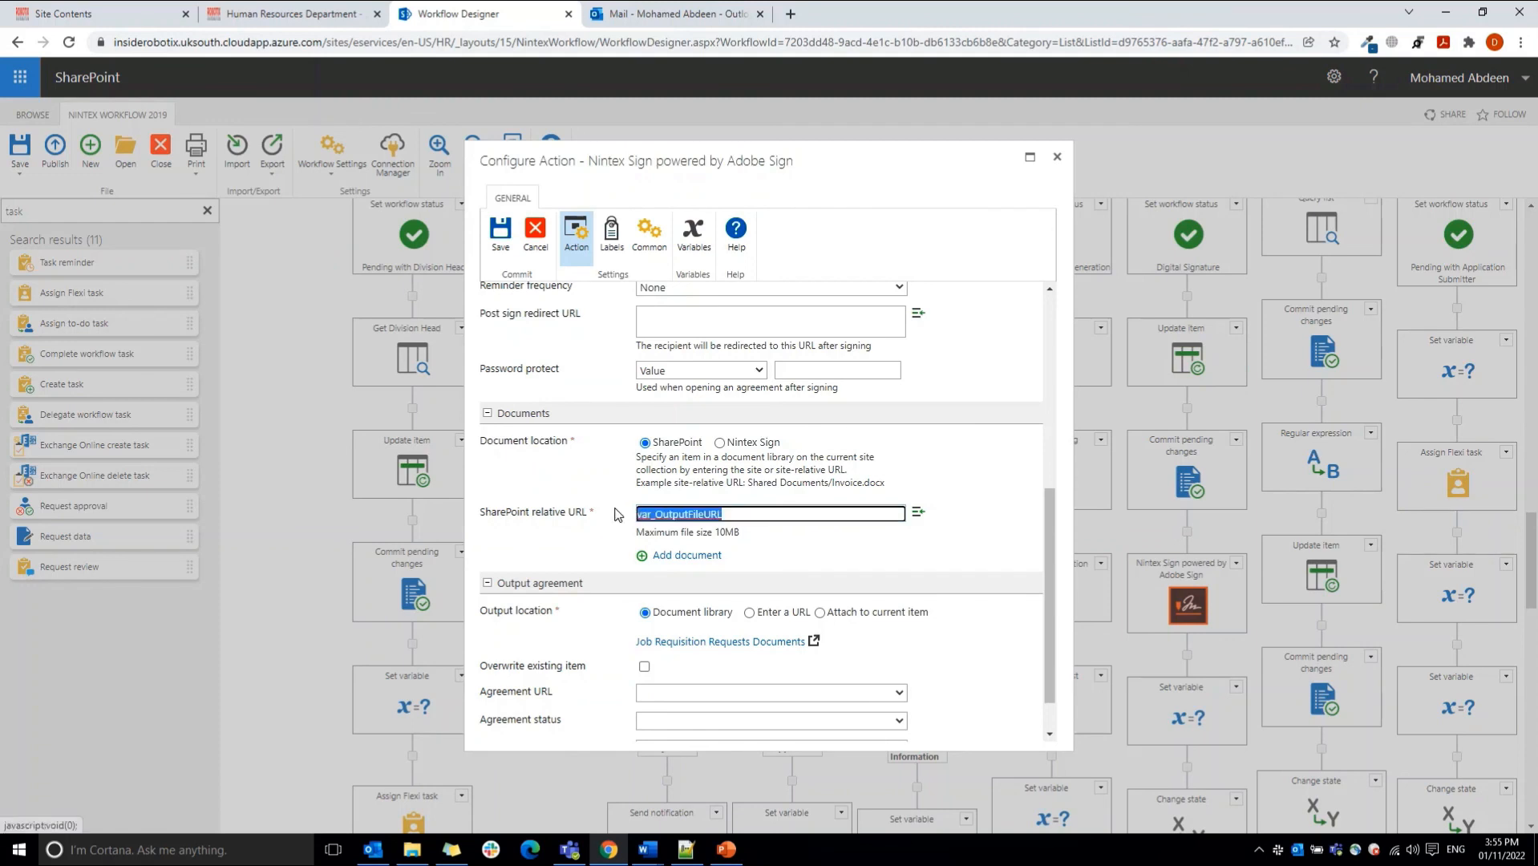
left_click(752, 549)
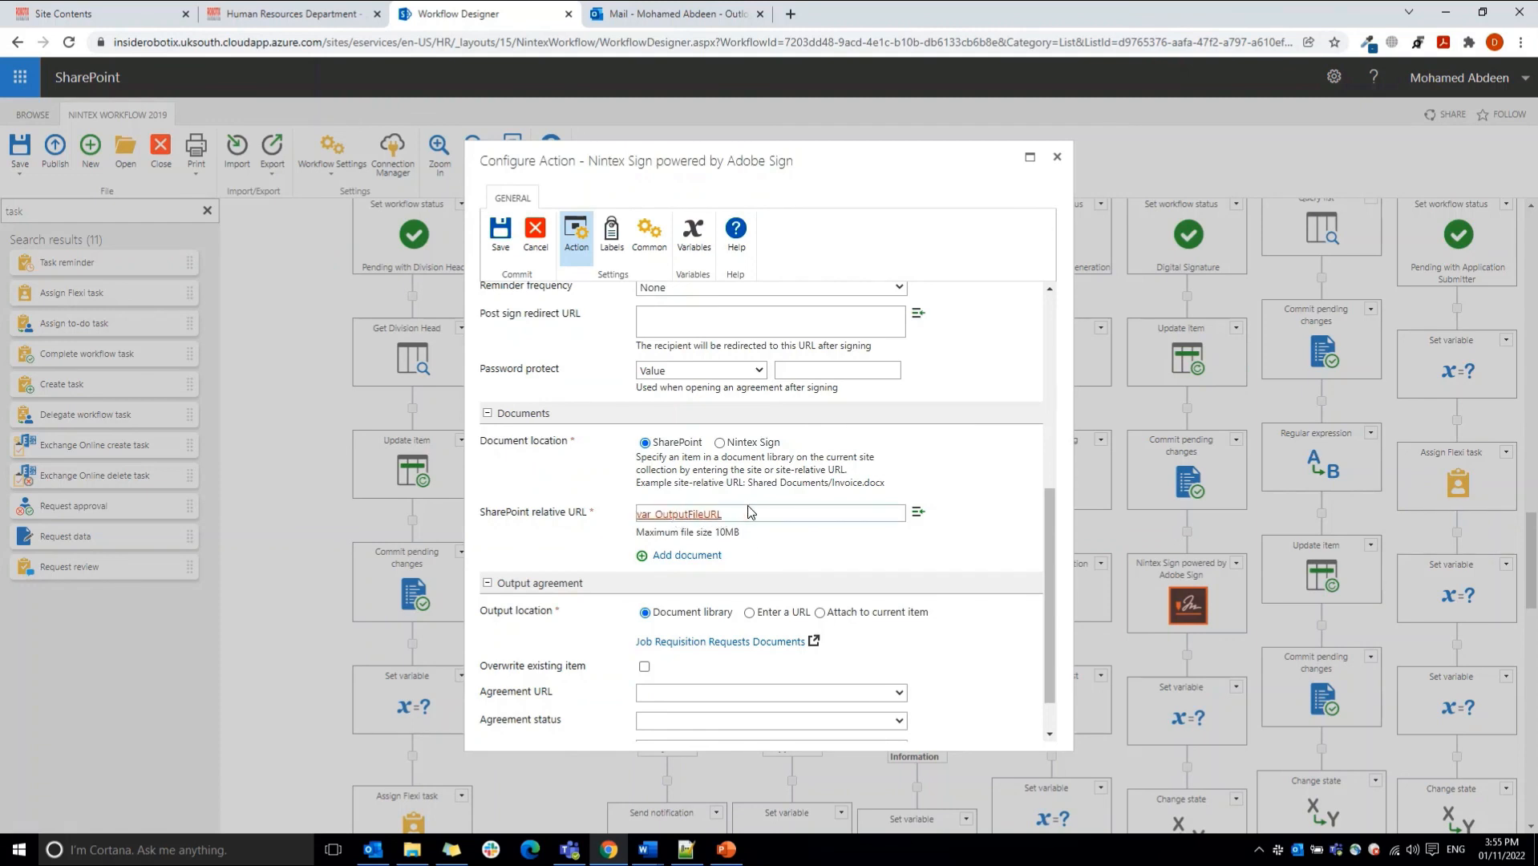
scroll(1029, 650, "down", 2)
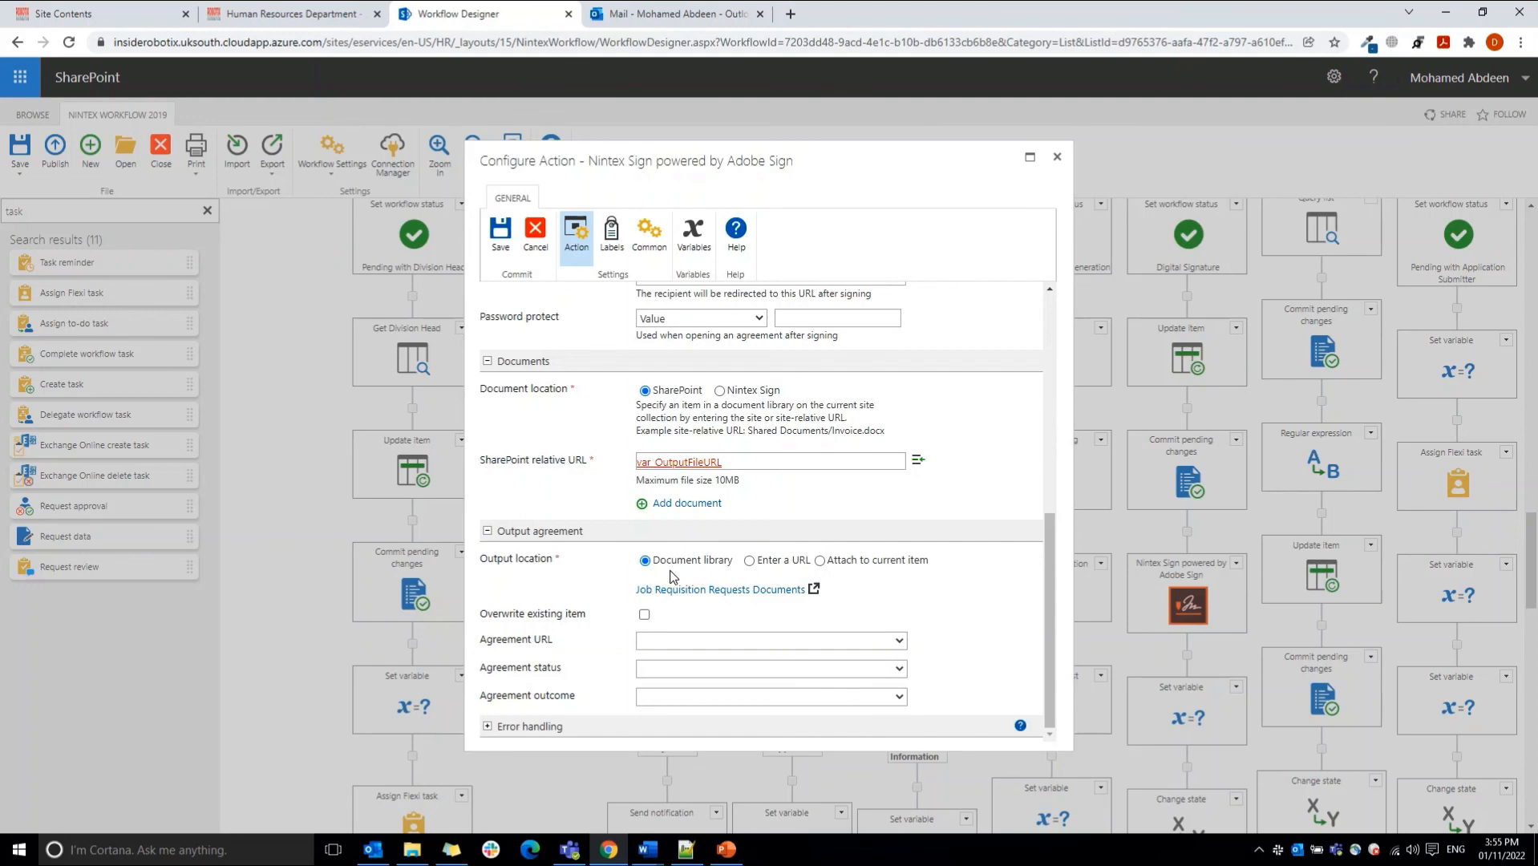
left_click(536, 245)
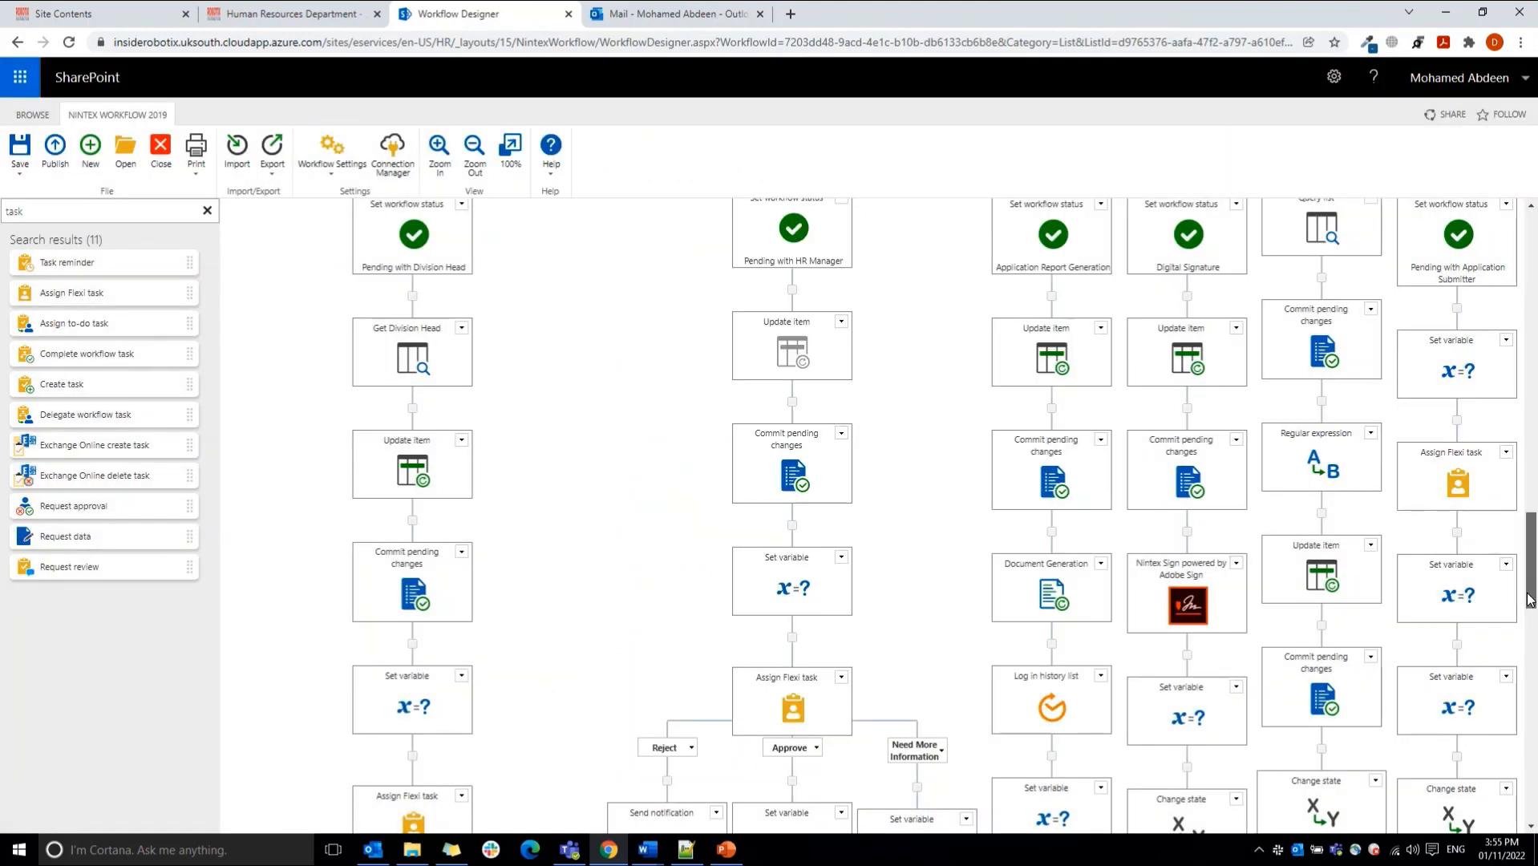
Step: Inspect the remaining workflow branches and open the Start workflow in Nintex Workflow Cloud action near the workflow's end
left_click_drag(1530, 598, 1533, 634)
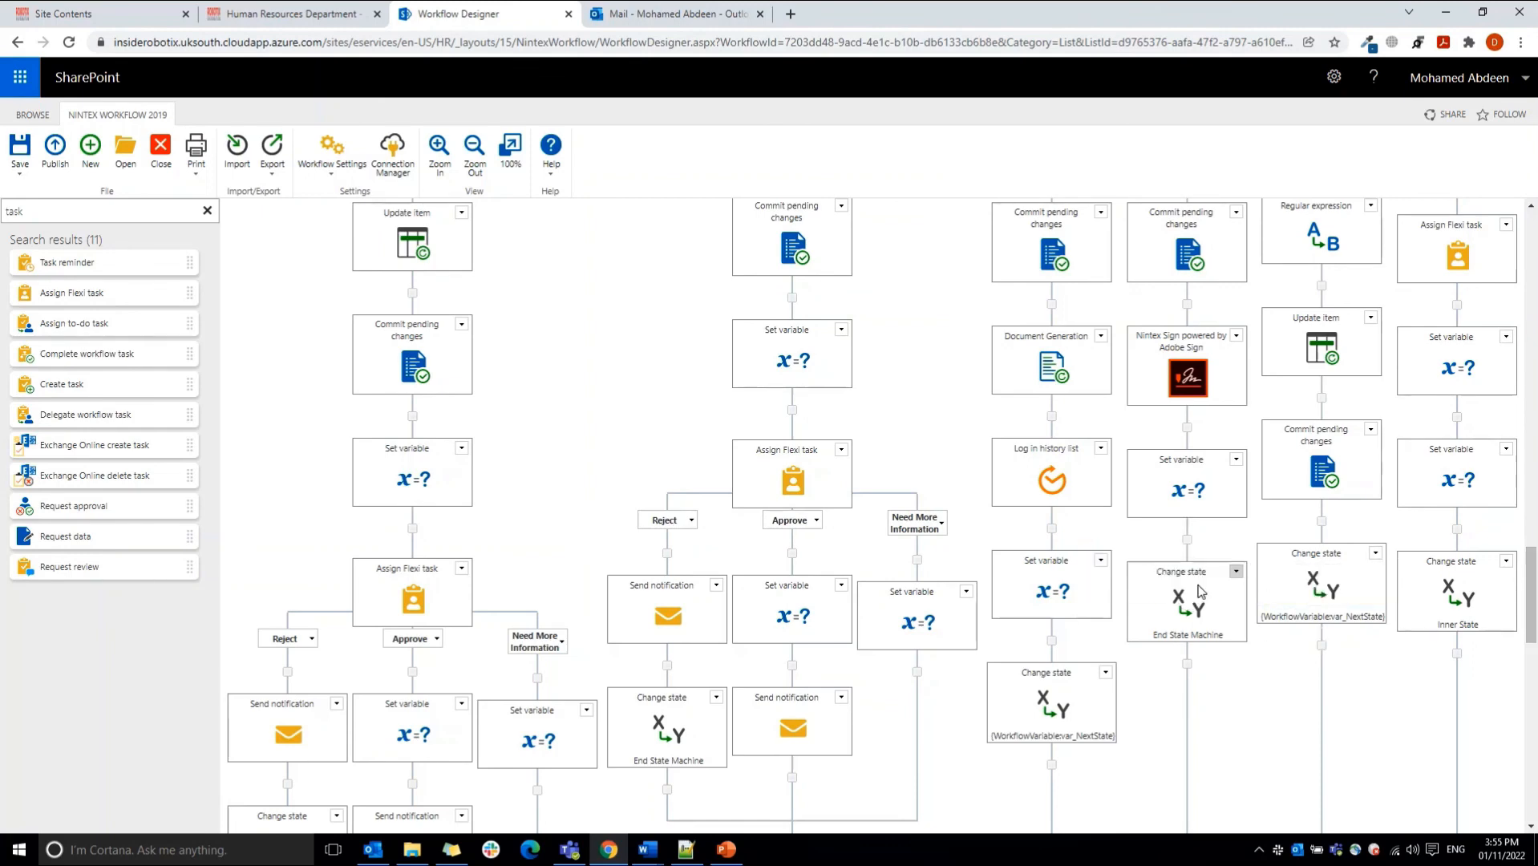
left_click_drag(1535, 582, 1535, 717)
mouse_move(880, 340)
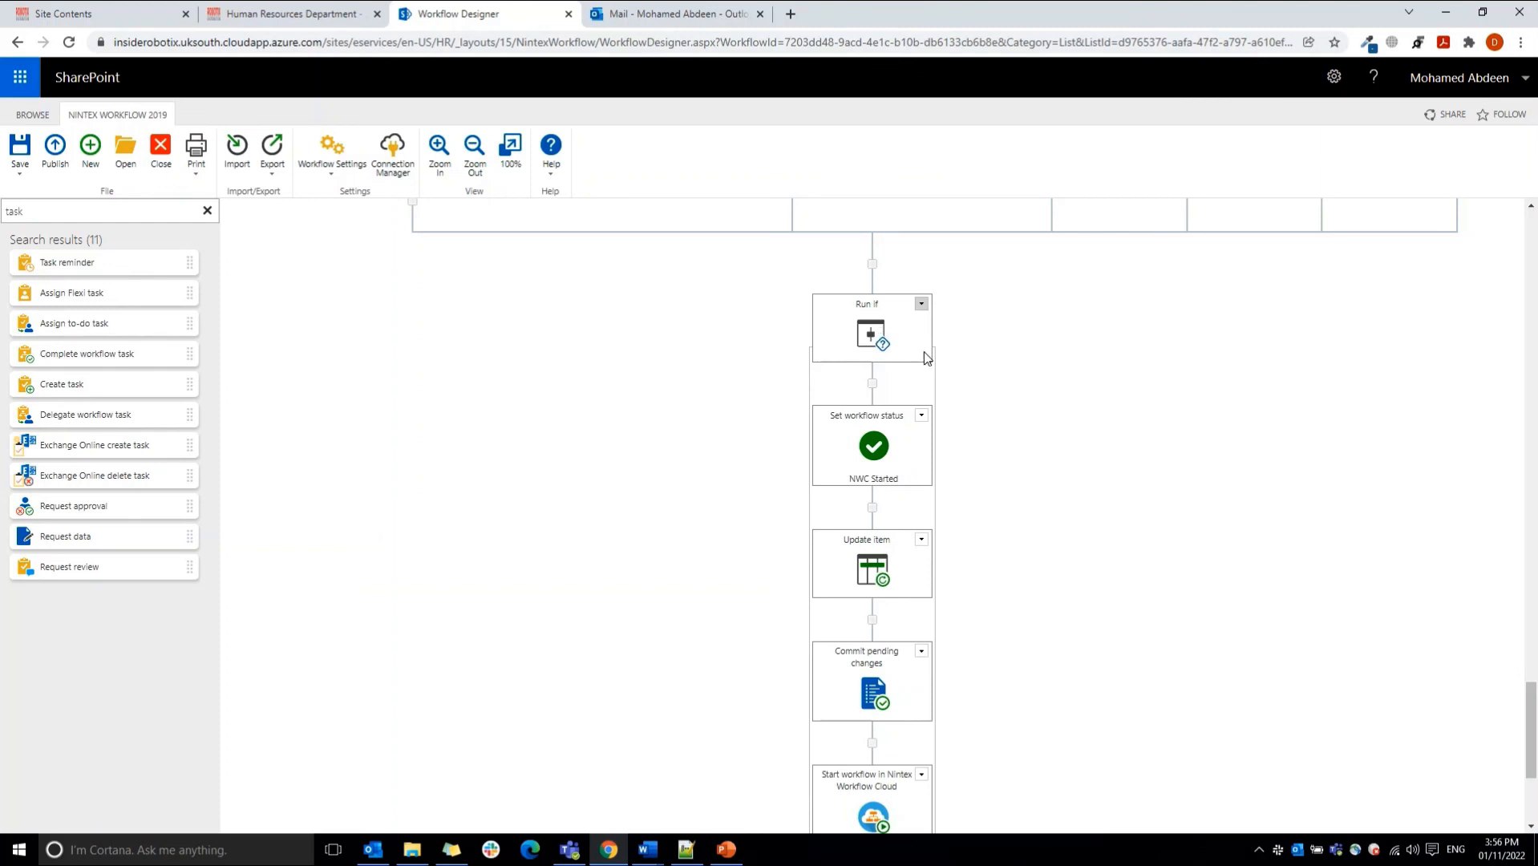
left_click_drag(1532, 690, 1534, 743)
mouse_move(882, 549)
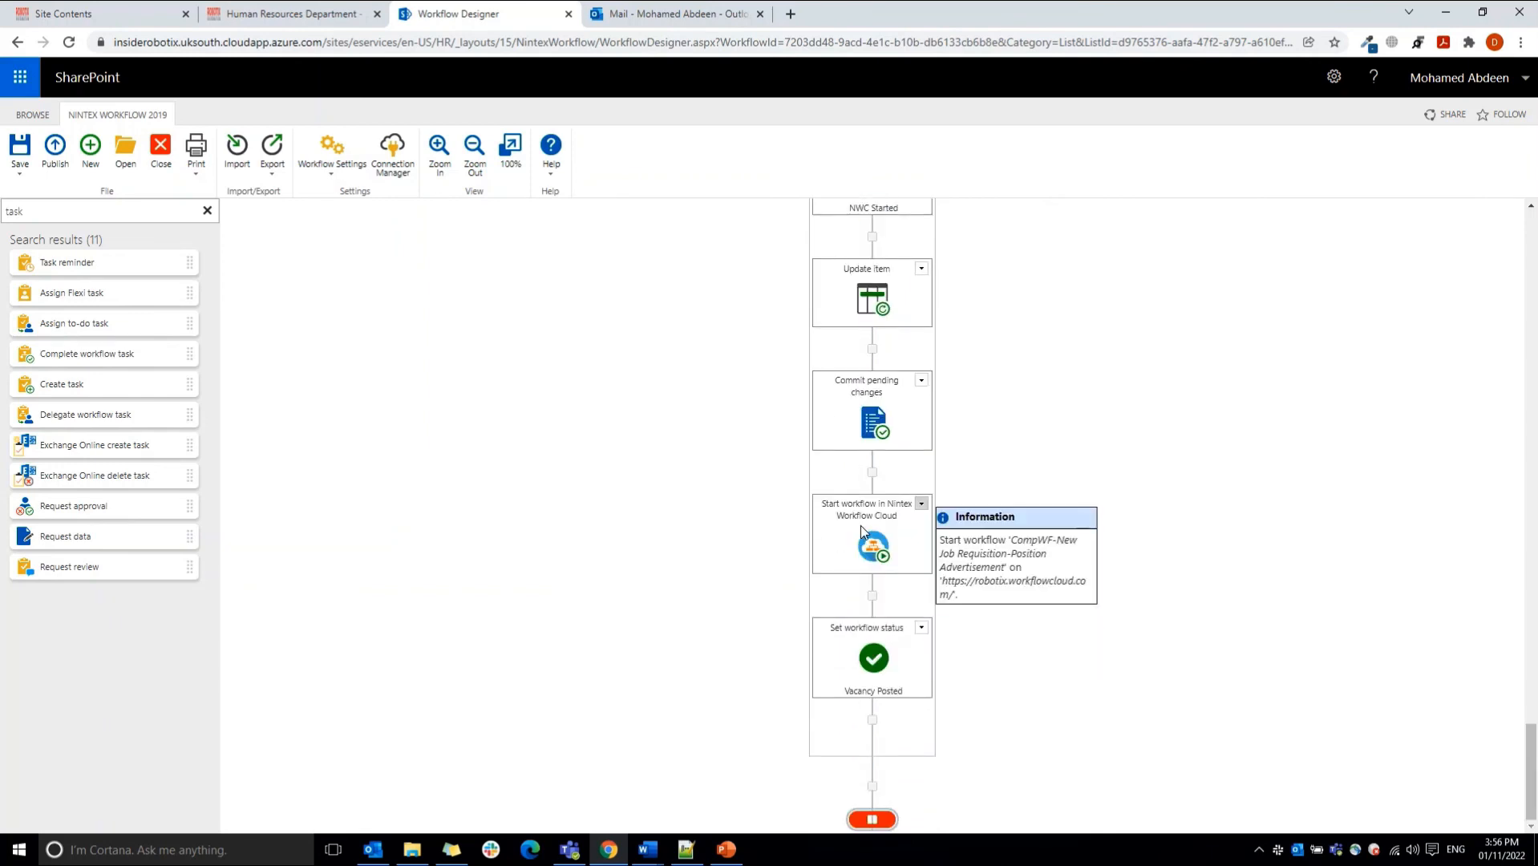
double_click(881, 550)
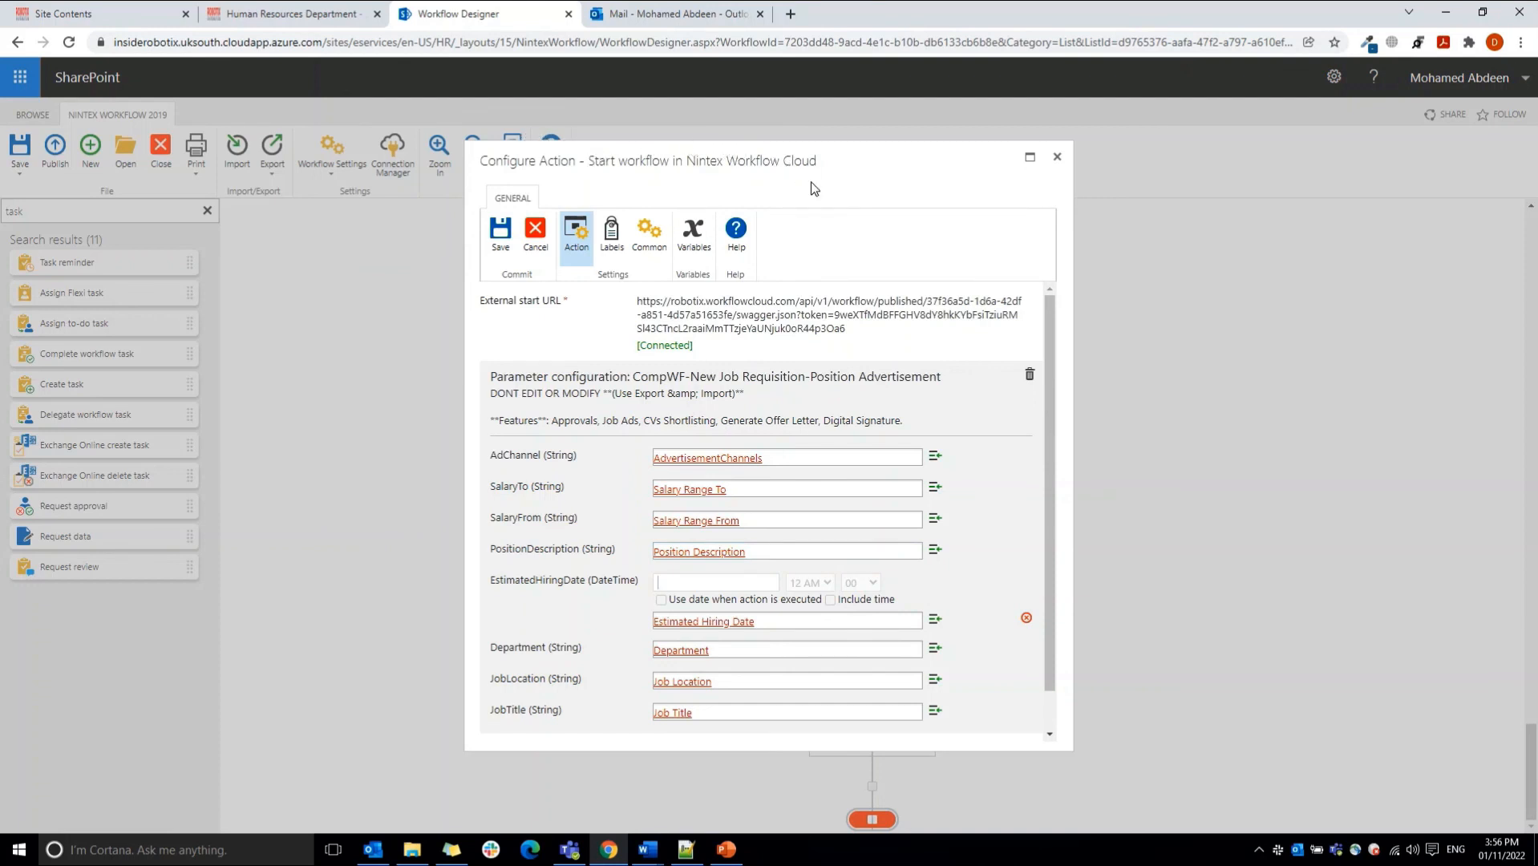
Step: Examine the external start URL and the parameter configuration description of the CompWF-New Job Requisition-Position Advertisement workflow
left_click_drag(637, 302, 850, 343)
left_click(869, 343)
left_click_drag(489, 376, 866, 447)
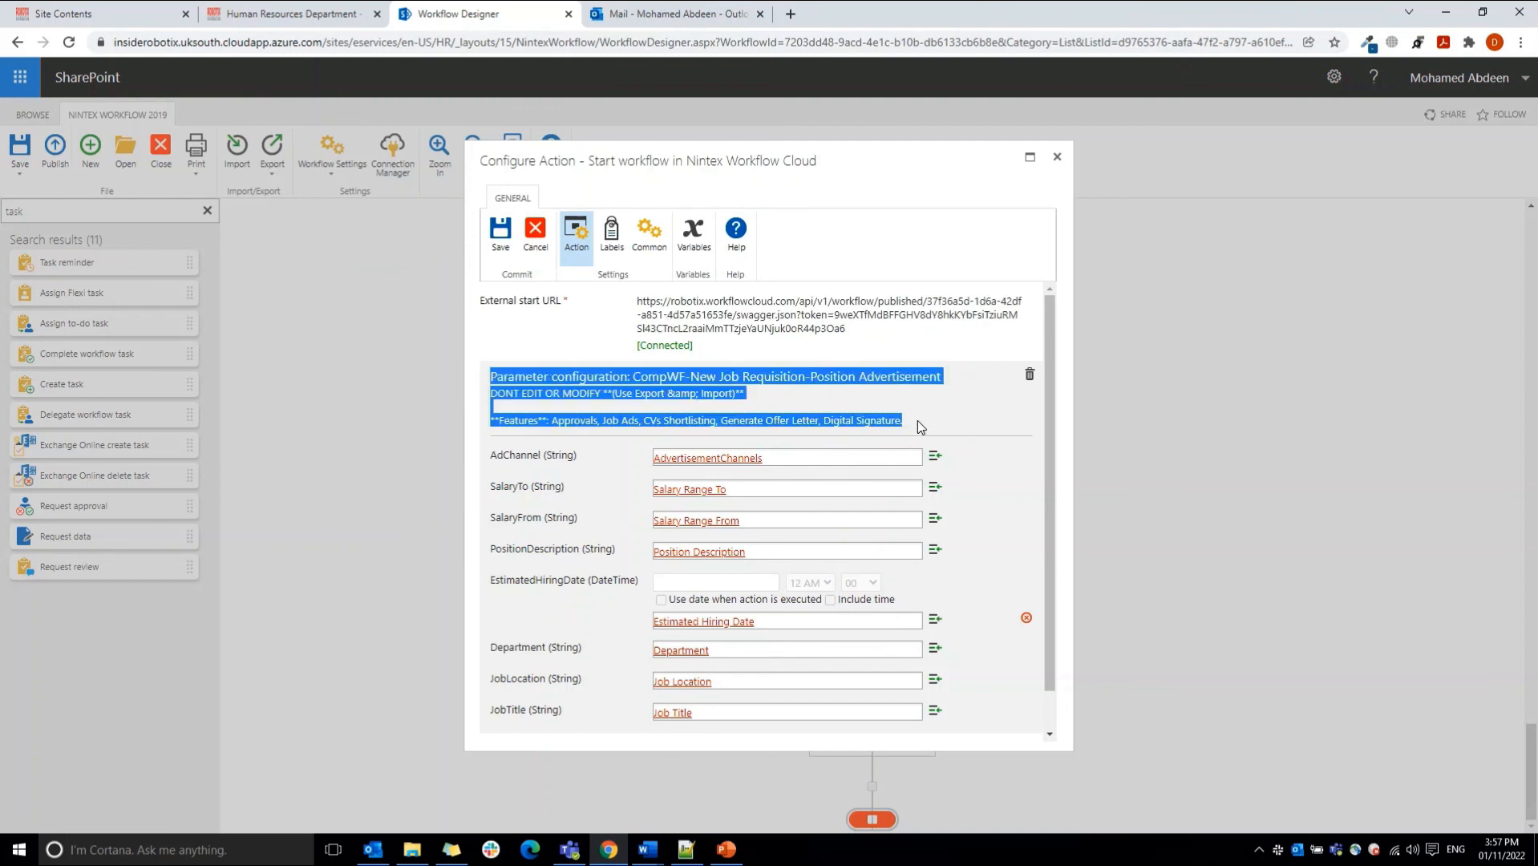
left_click(918, 421)
left_click_drag(917, 420, 488, 375)
Step: Review the start parameter mappings, especially AdChannel to AdvertisementChannels, close the action without saving, and check the final Set workflow status action
left_click_drag(486, 455, 582, 476)
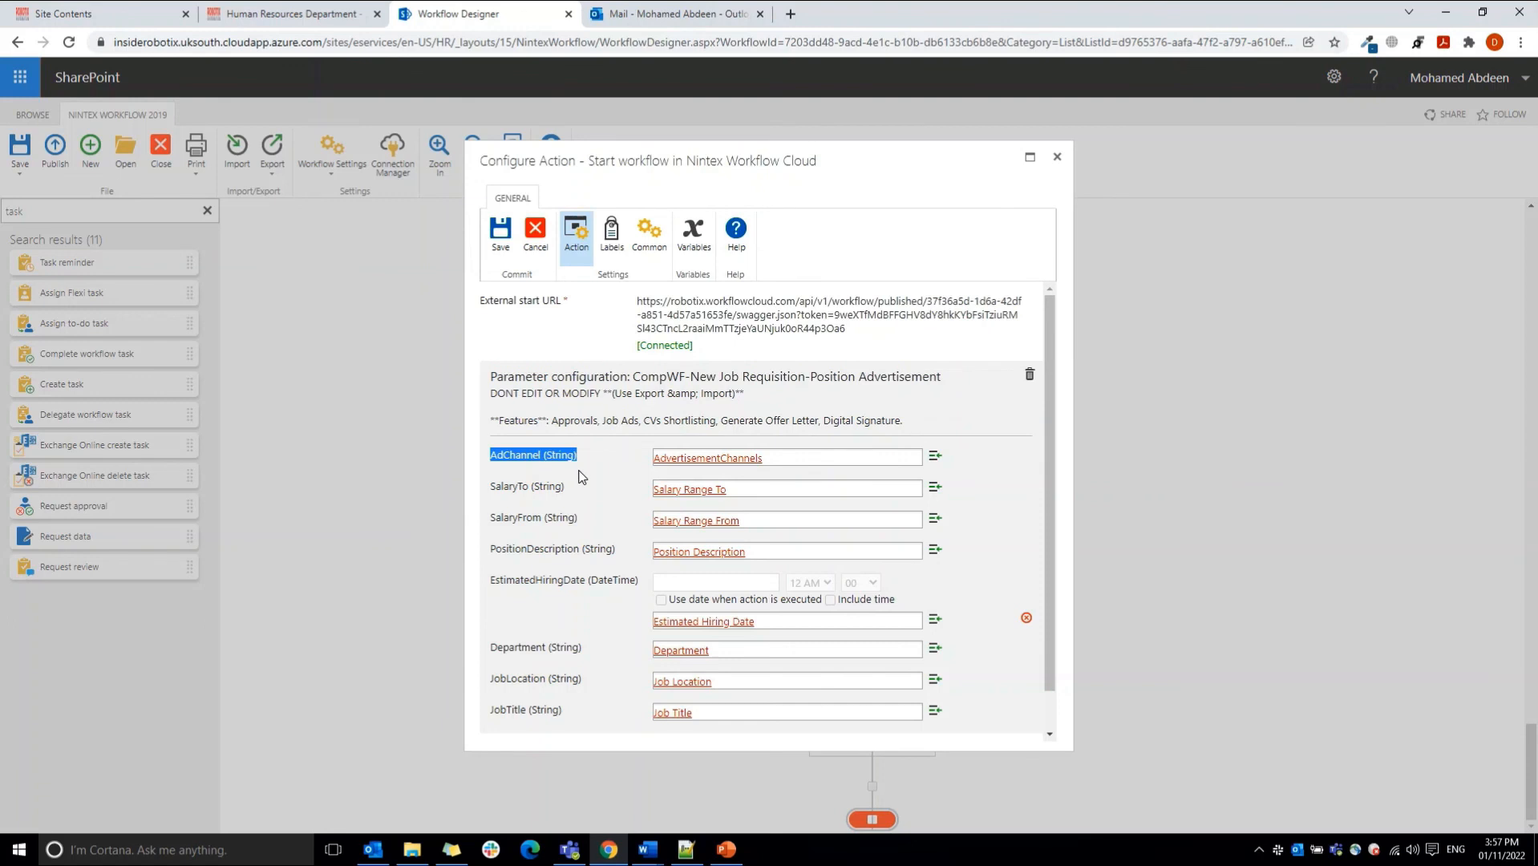
left_click_drag(1050, 489, 1053, 560)
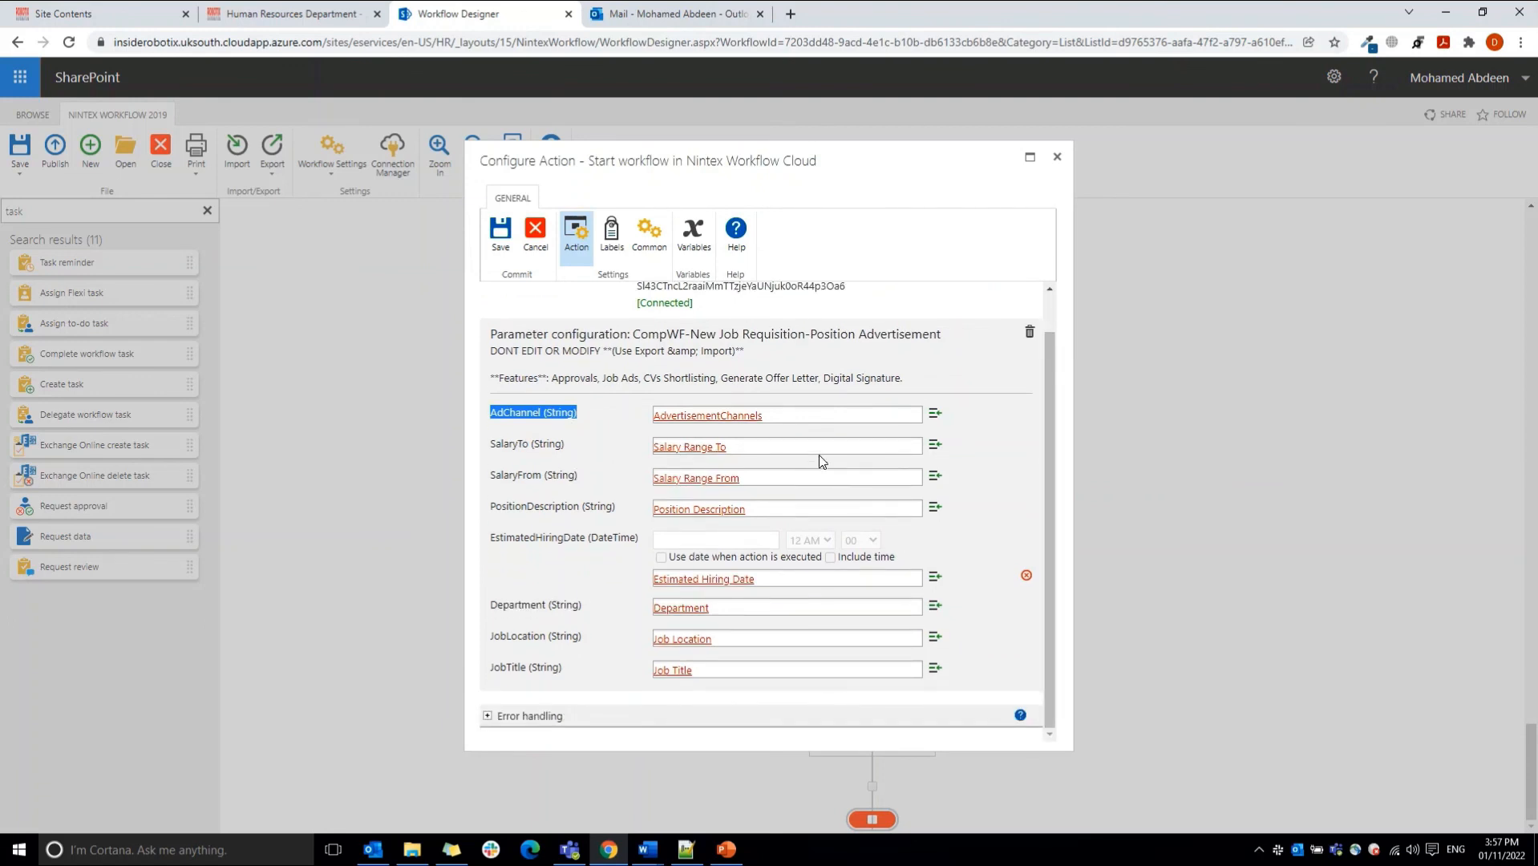
left_click(821, 416)
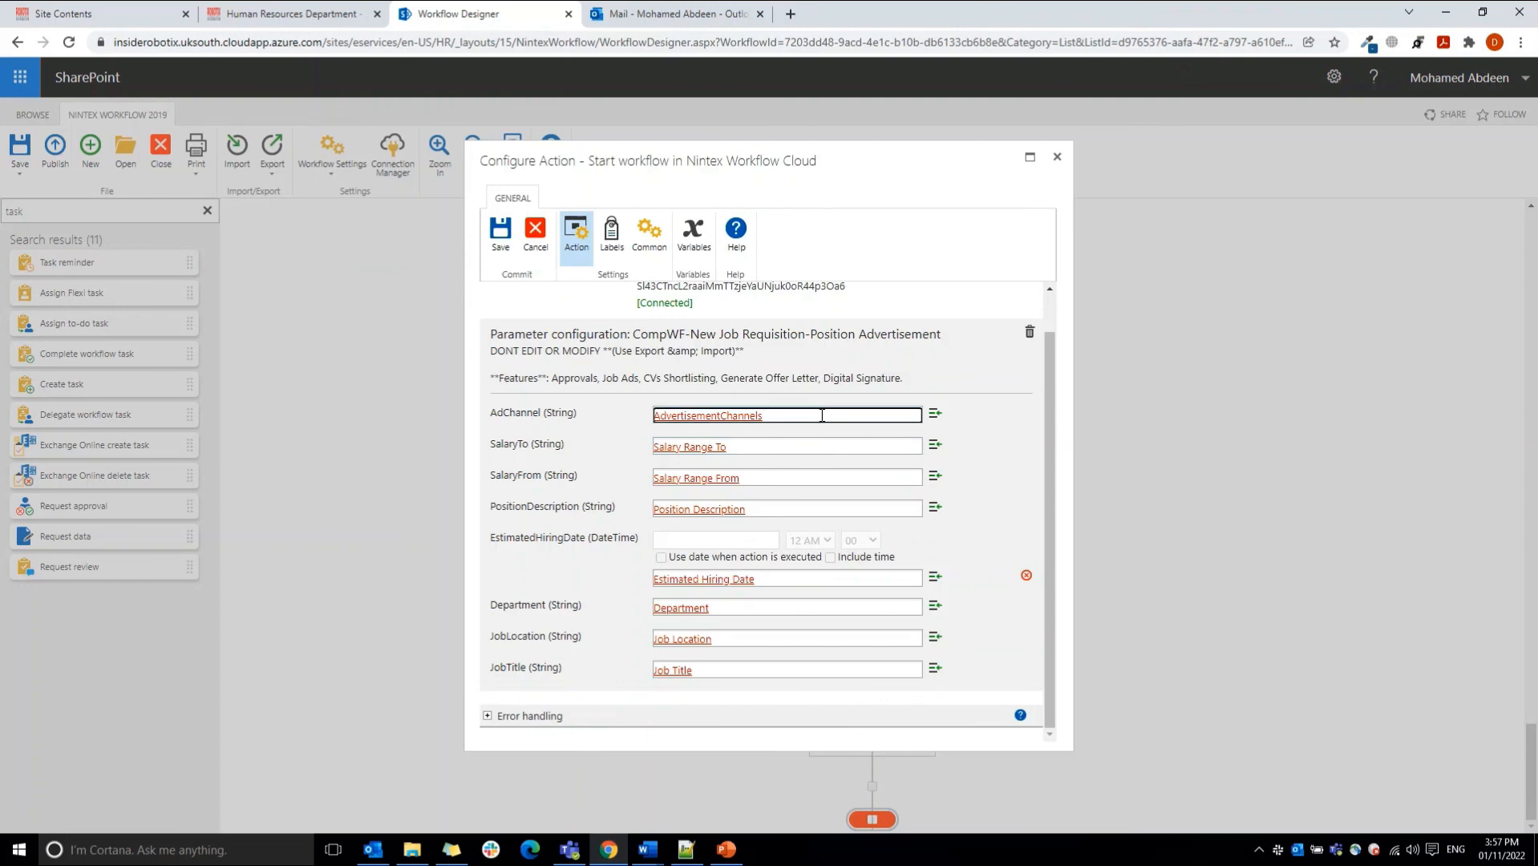
left_click(549, 412)
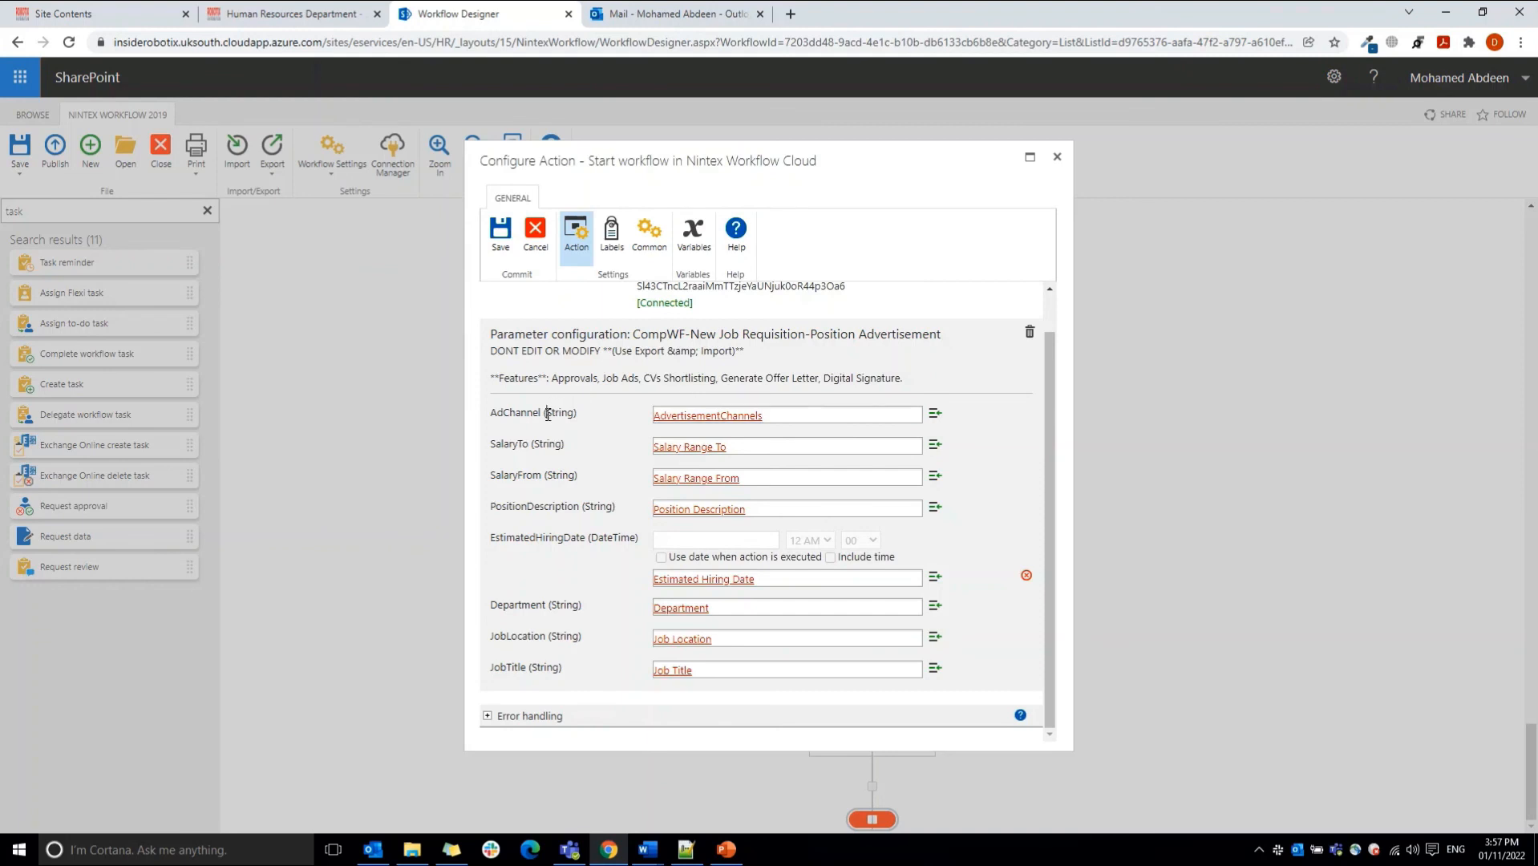
left_click(778, 415)
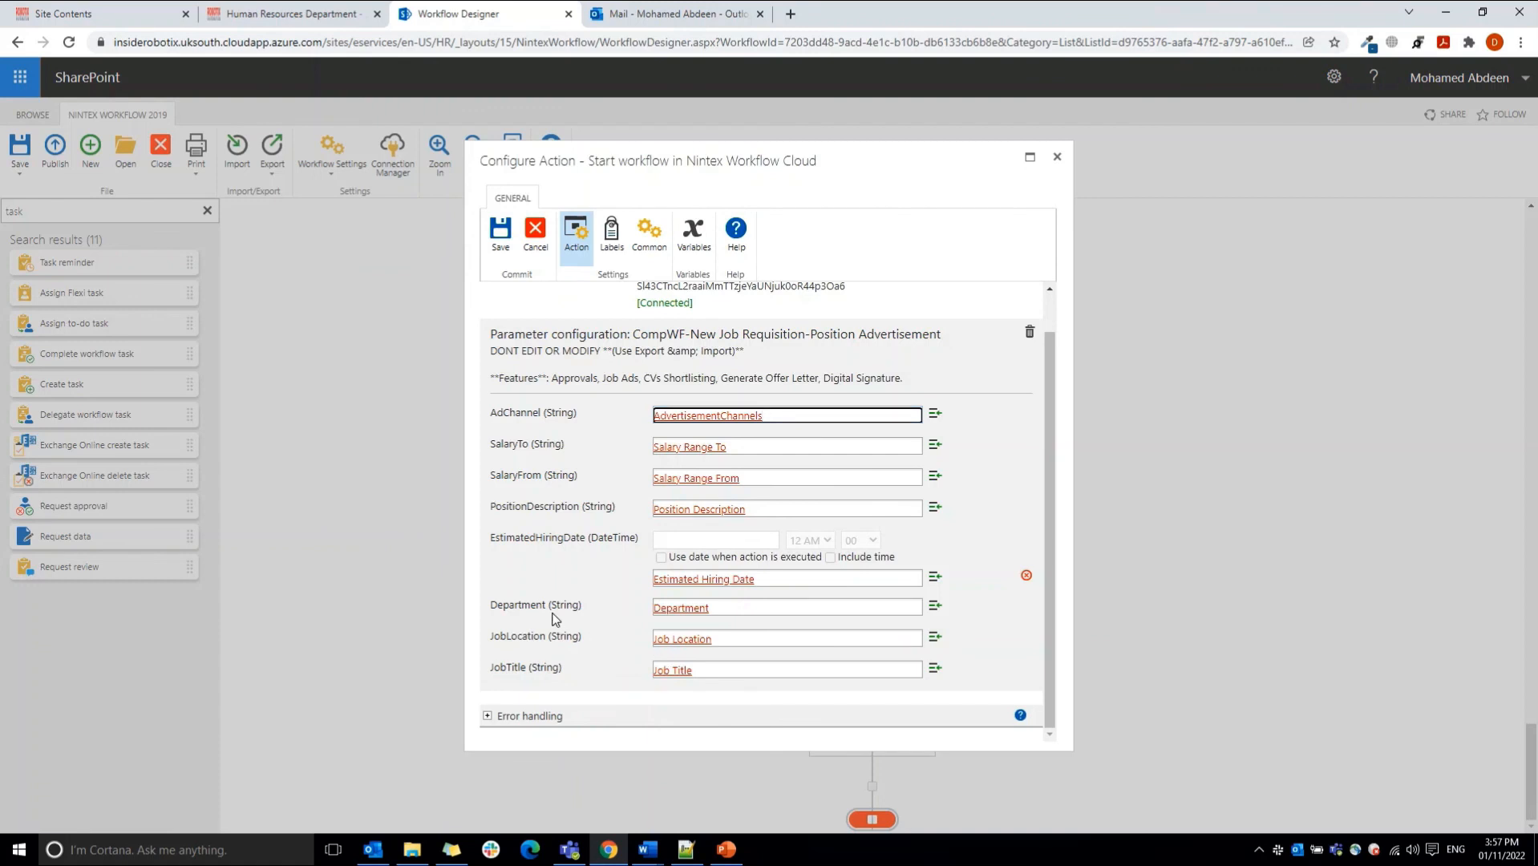
left_click(536, 235)
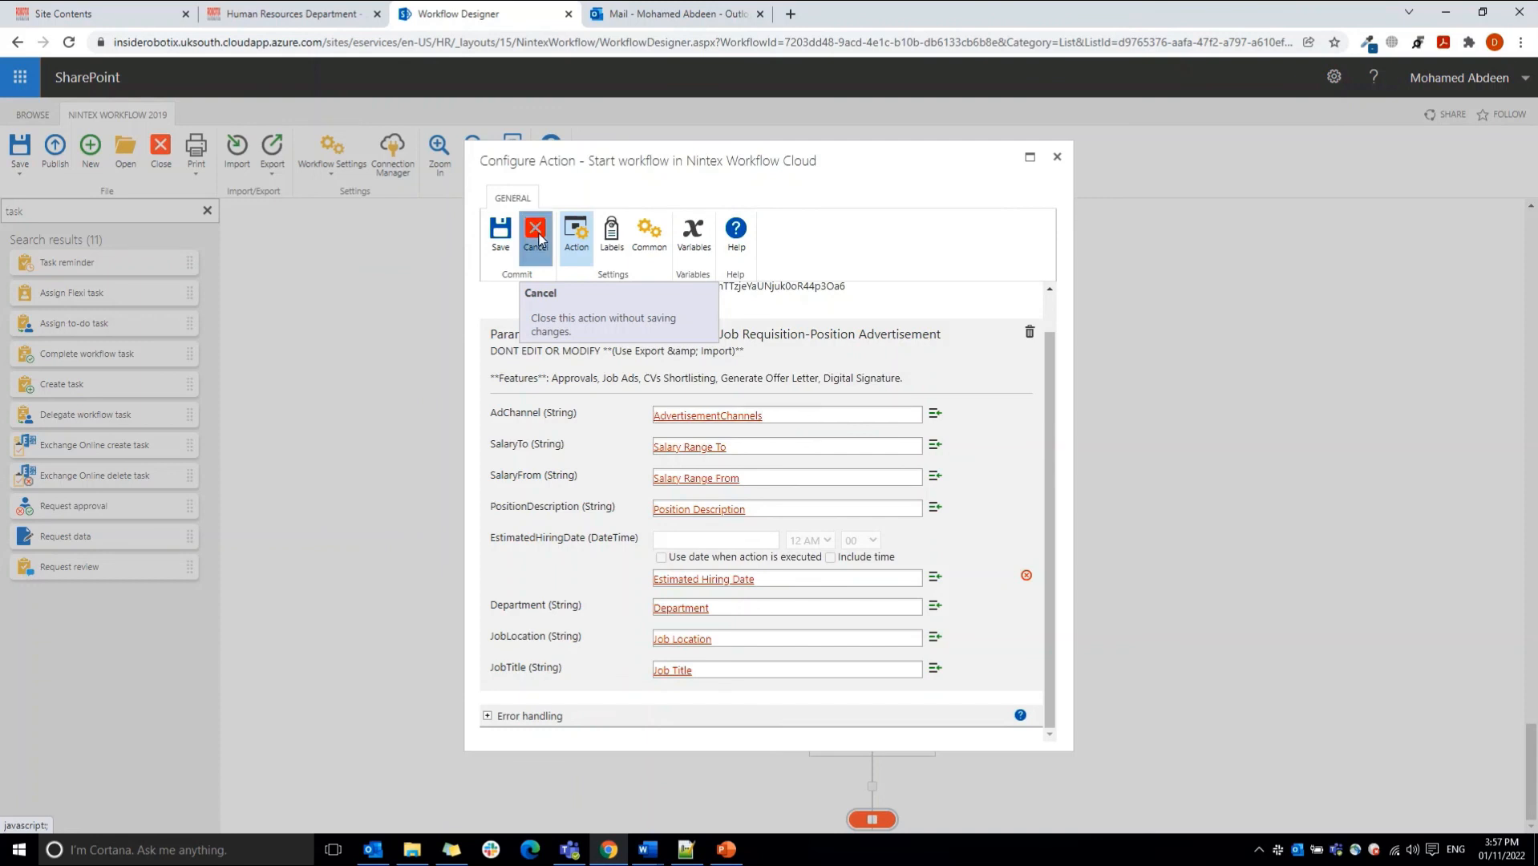
mouse_move(821, 531)
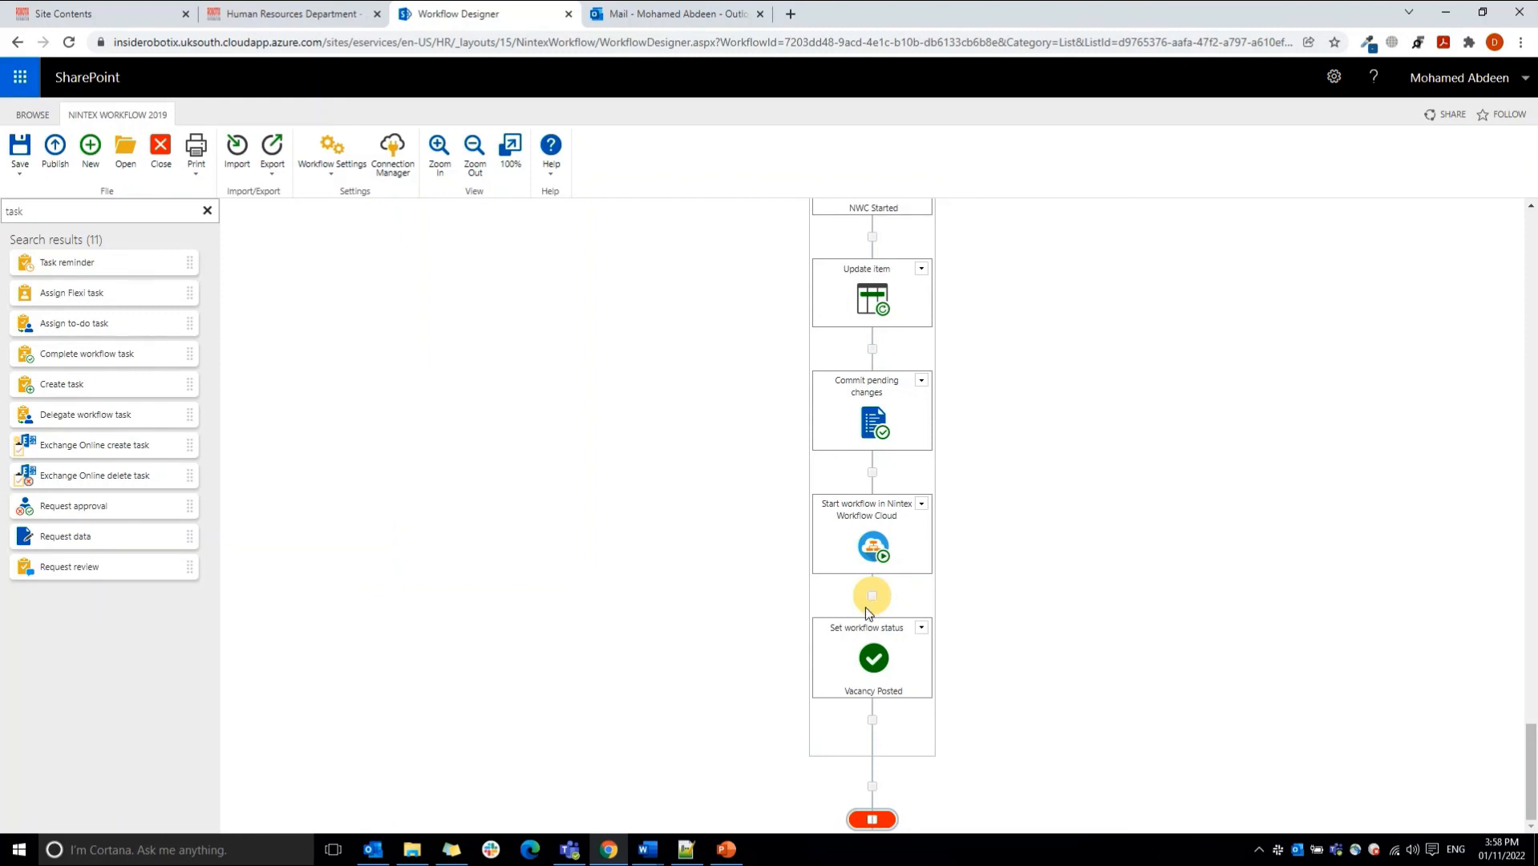
mouse_move(872, 659)
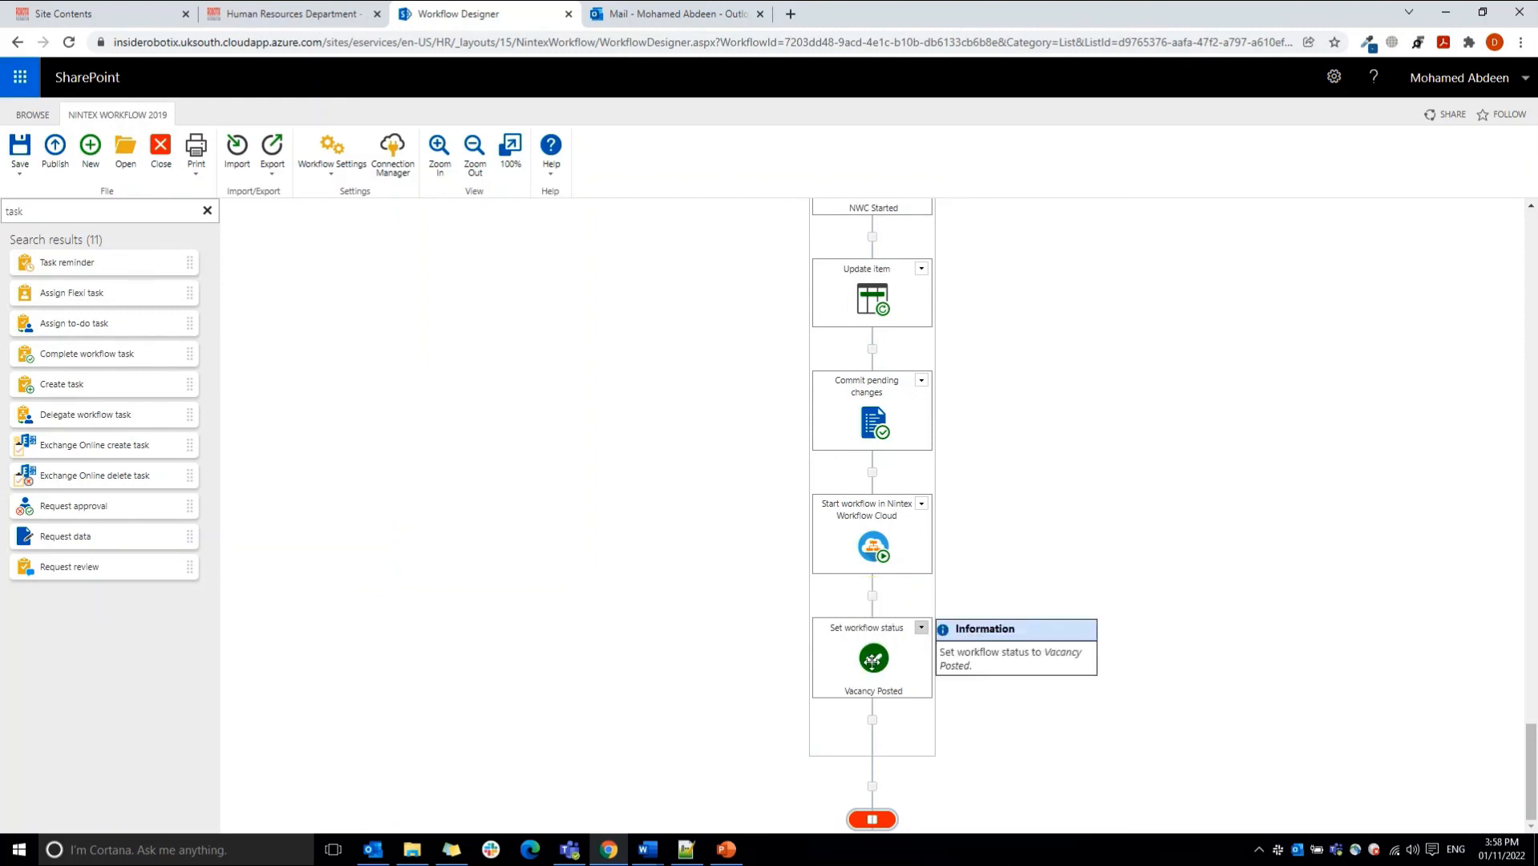